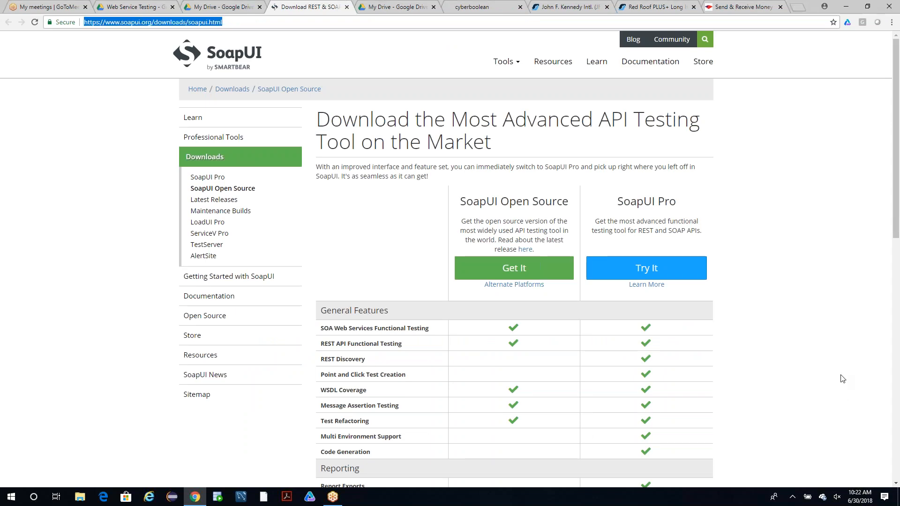
Review the test execution tools section of Web Service Testing.docx alongside the SoapUI Pro offering on the SoapUI download page.
click(888, 386)
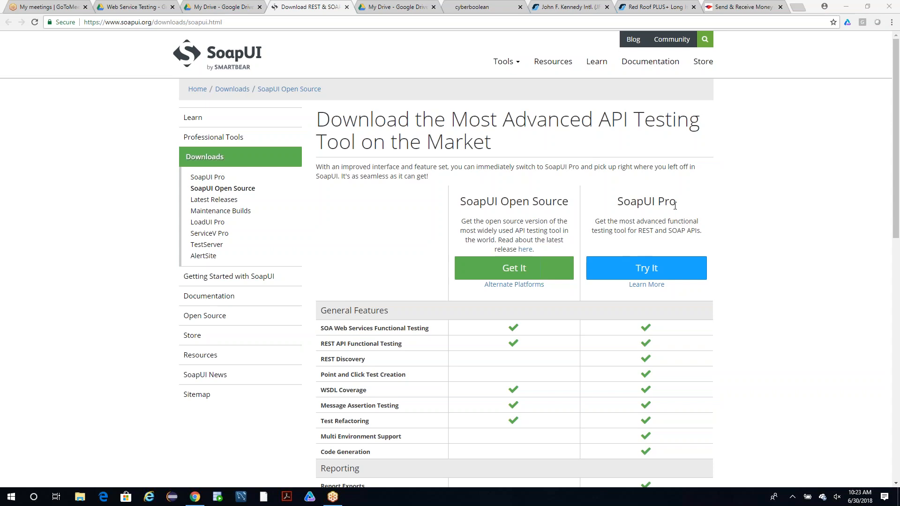
triple_click(618, 206)
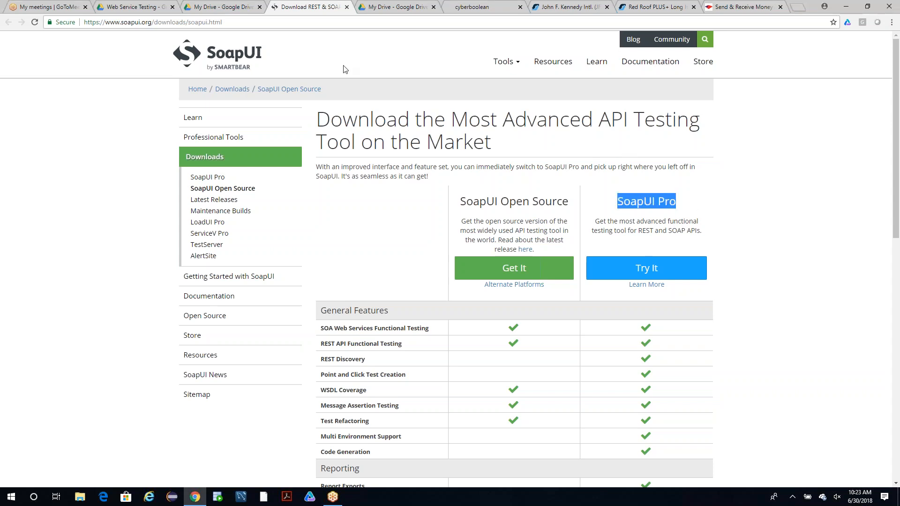
click(225, 7)
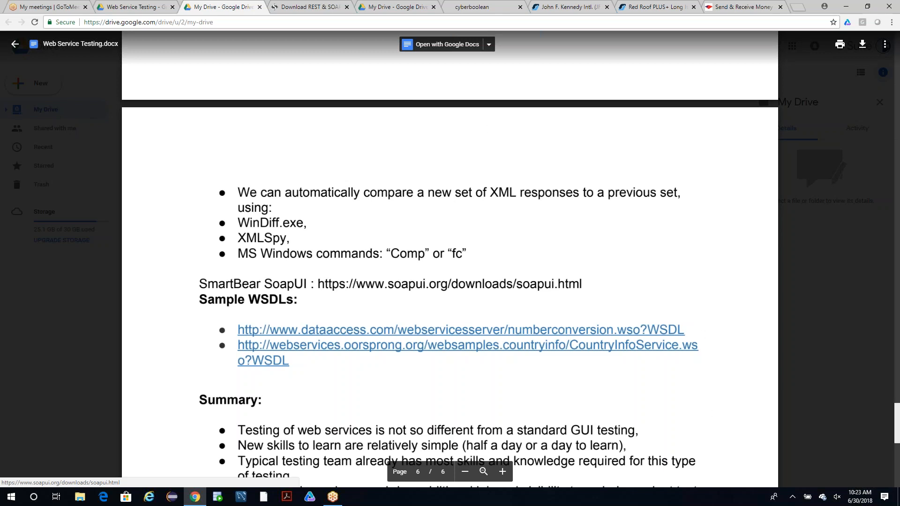
drag(897, 415, 898, 368)
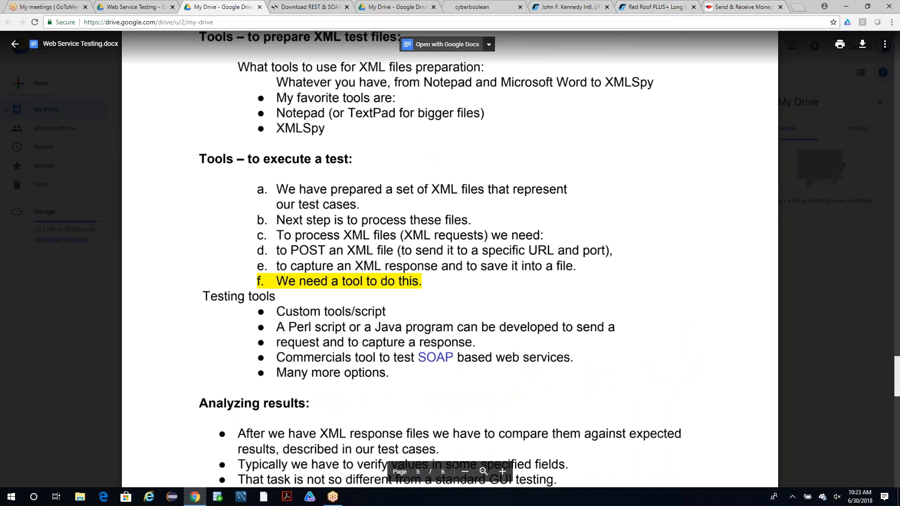
click(331, 8)
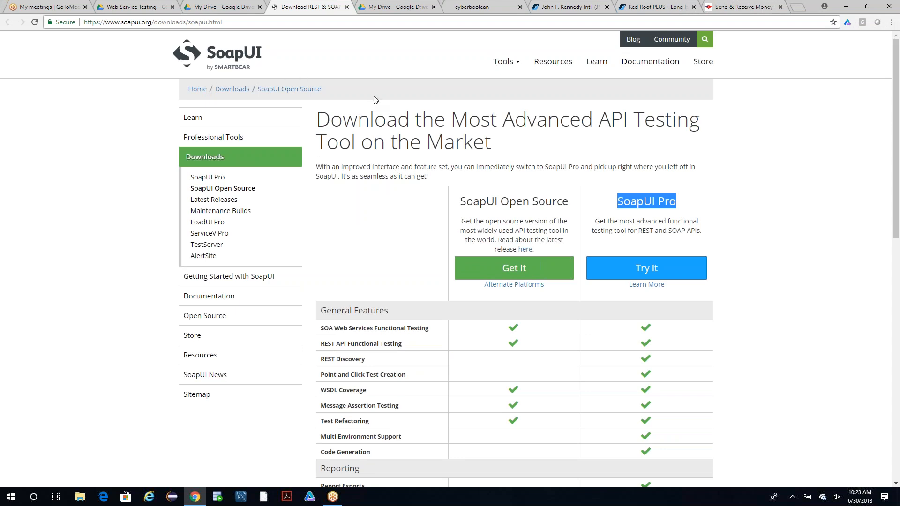
Compare SoapUI Open Source with SoapUI Pro across the general features, reporting and support sections of the download page.
click(676, 199)
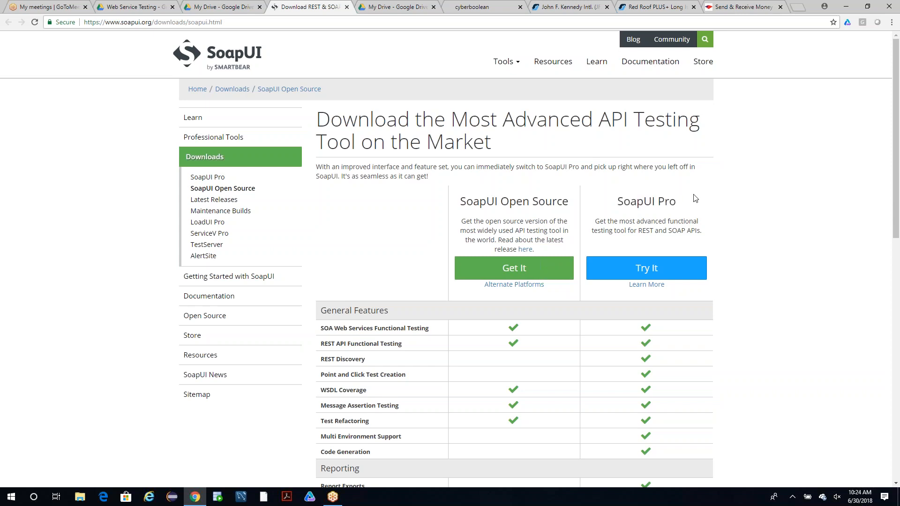
drag(677, 200, 618, 201)
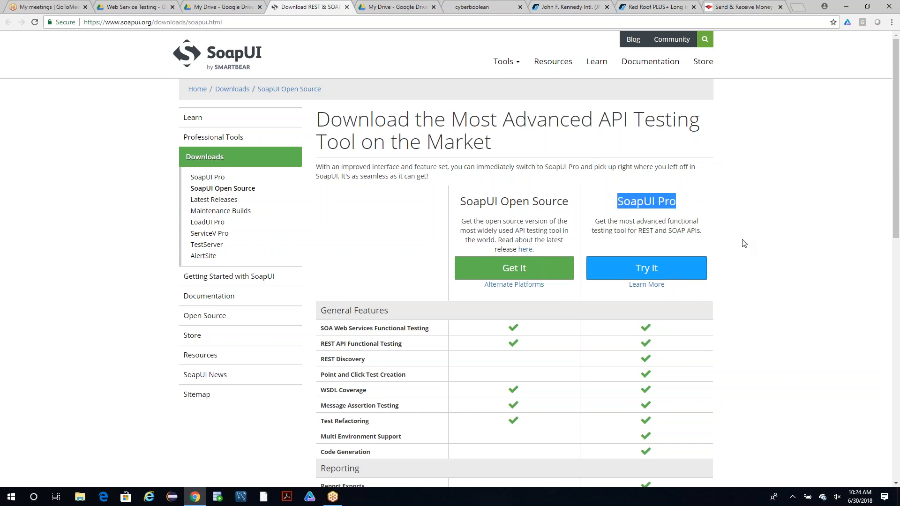
click(888, 24)
drag(897, 210, 897, 263)
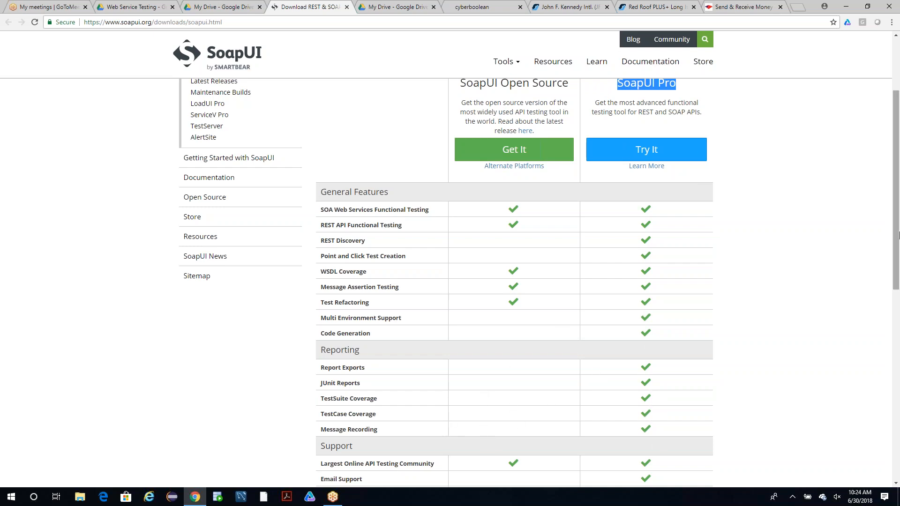
drag(897, 235, 898, 296)
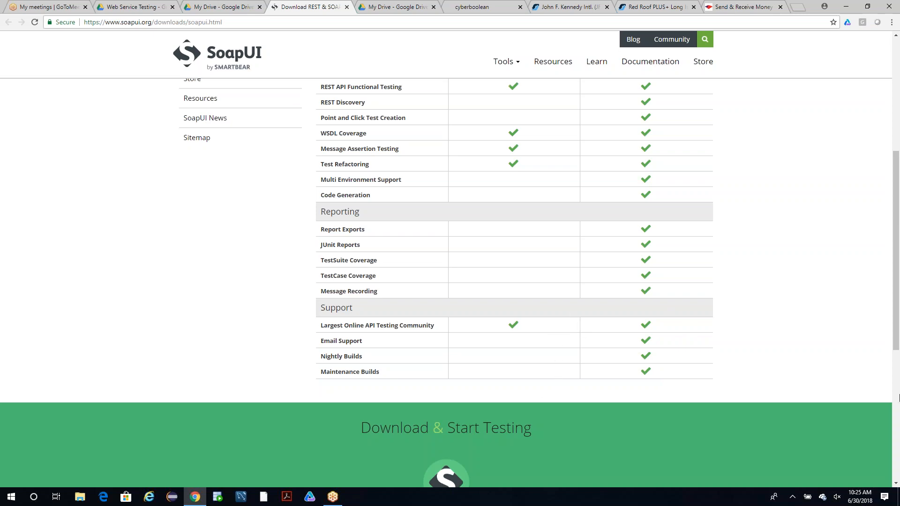
drag(898, 338, 898, 221)
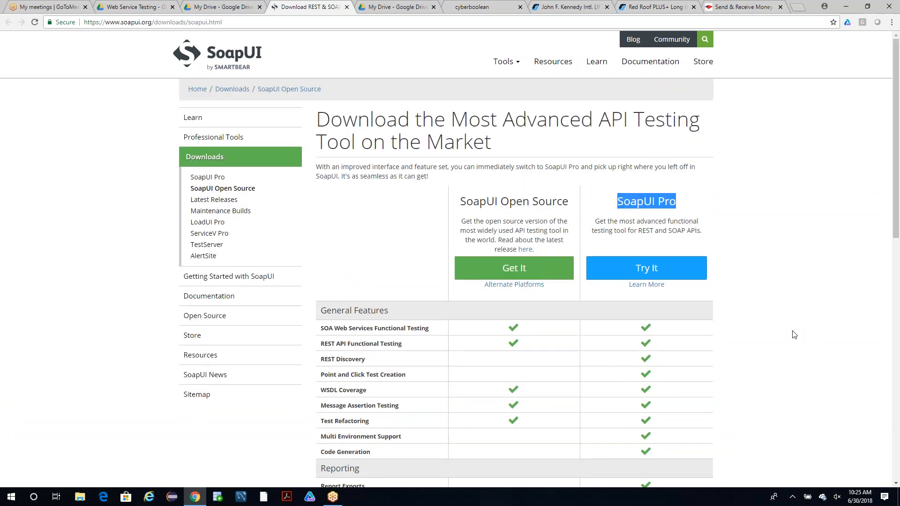
click(685, 203)
drag(684, 204, 620, 206)
click(620, 206)
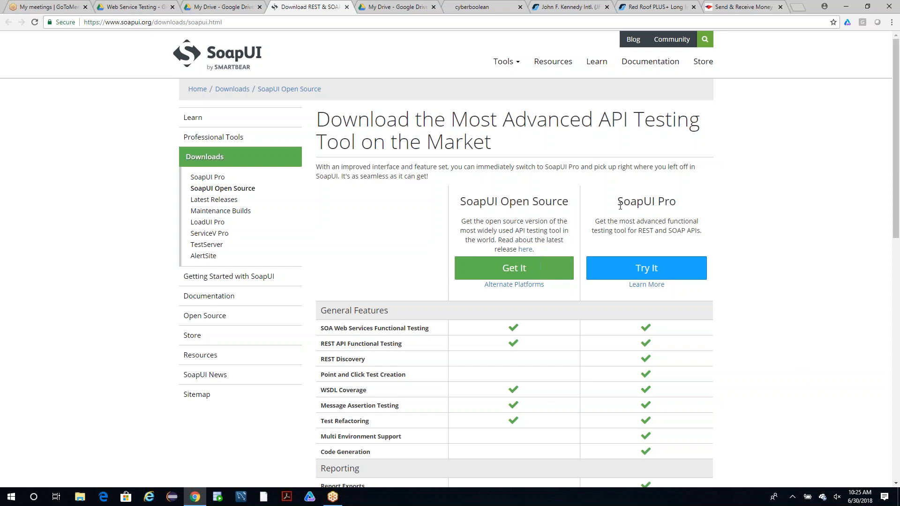
drag(620, 206, 682, 209)
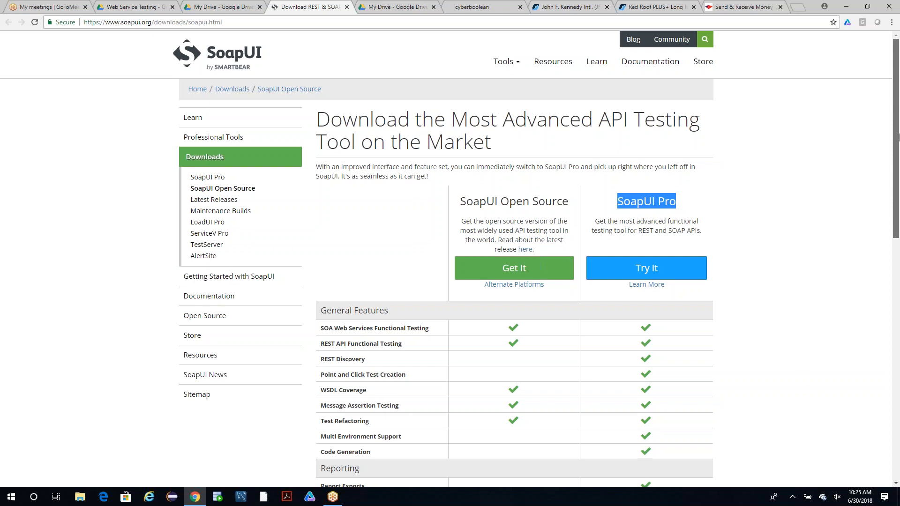
drag(568, 201, 461, 202)
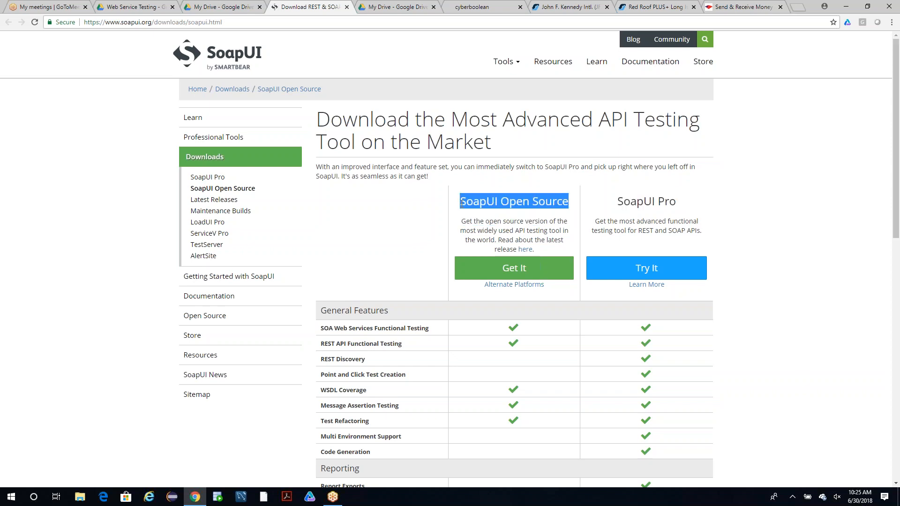
click(462, 202)
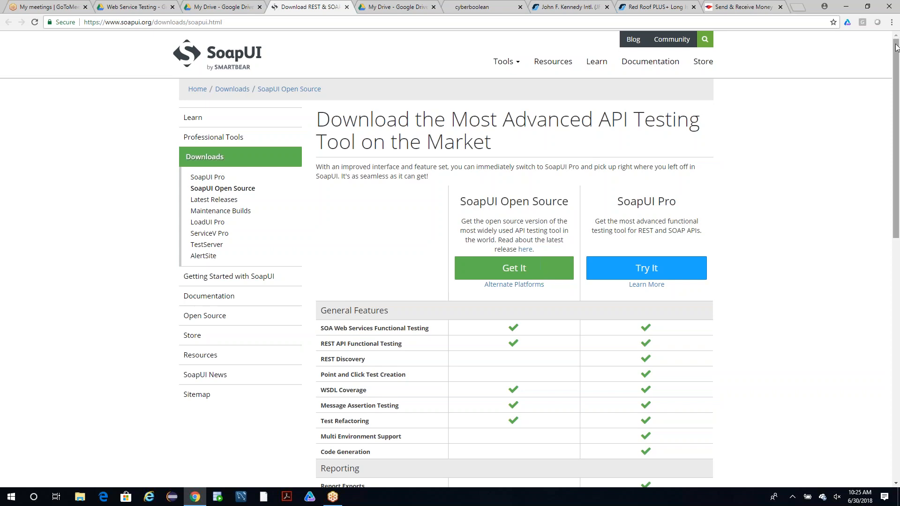
Download the SoapUI Open Source installer from the comparison page.
mouse_move(897, 50)
mouse_down()
mouse_move(898, 58)
mouse_move(898, 49)
mouse_up()
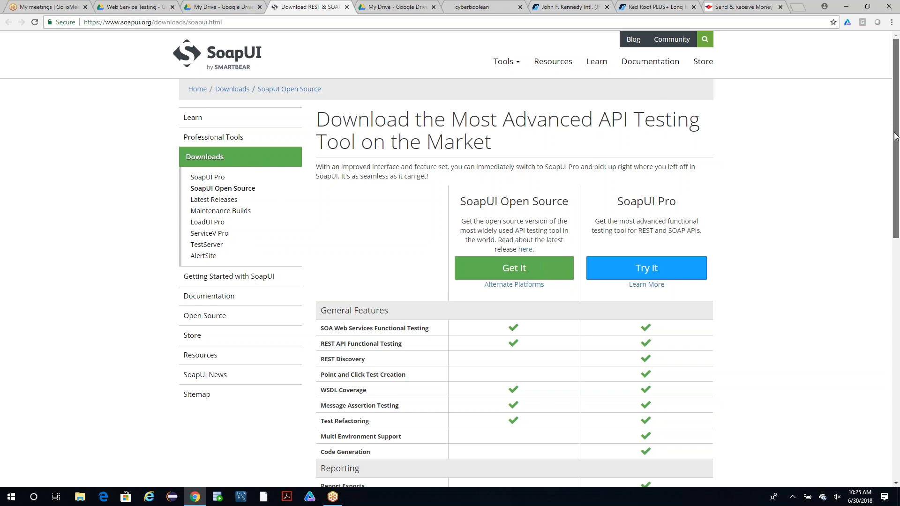
drag(895, 131, 895, 171)
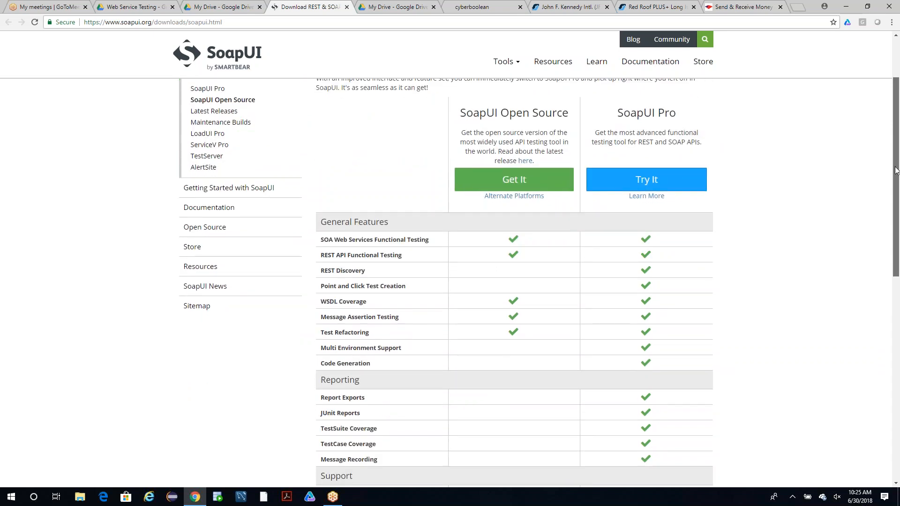
click(512, 182)
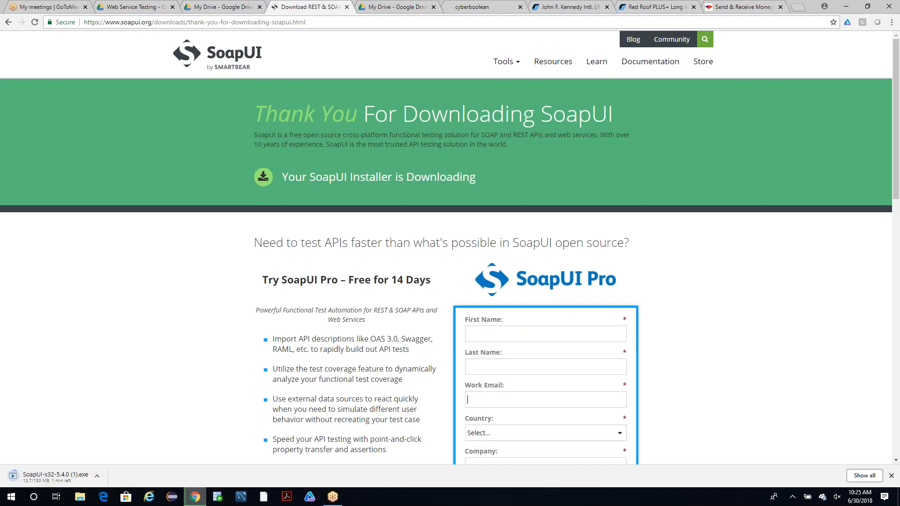
Look over the SoapUI Pro trial form and set the SoapUI-x32-5.4.0 (1).exe download to open when done.
drag(898, 135, 898, 221)
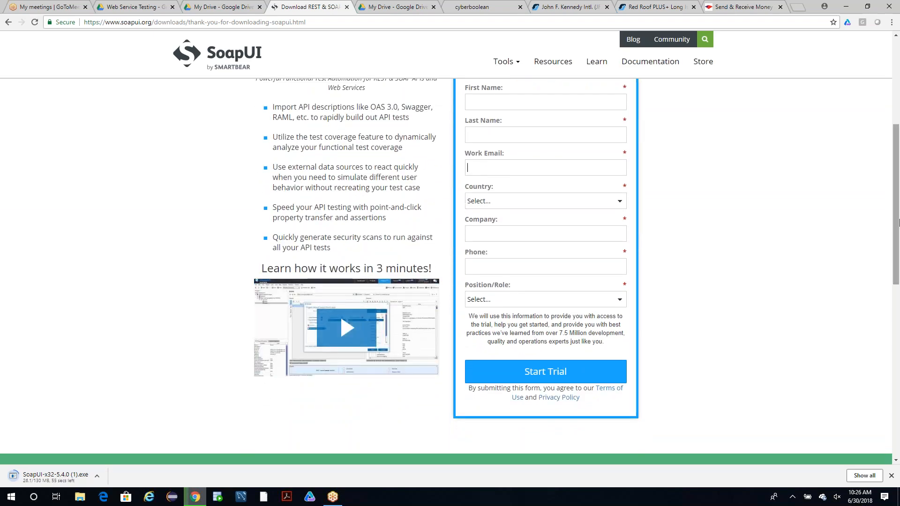
scroll(898, 194, up, 3)
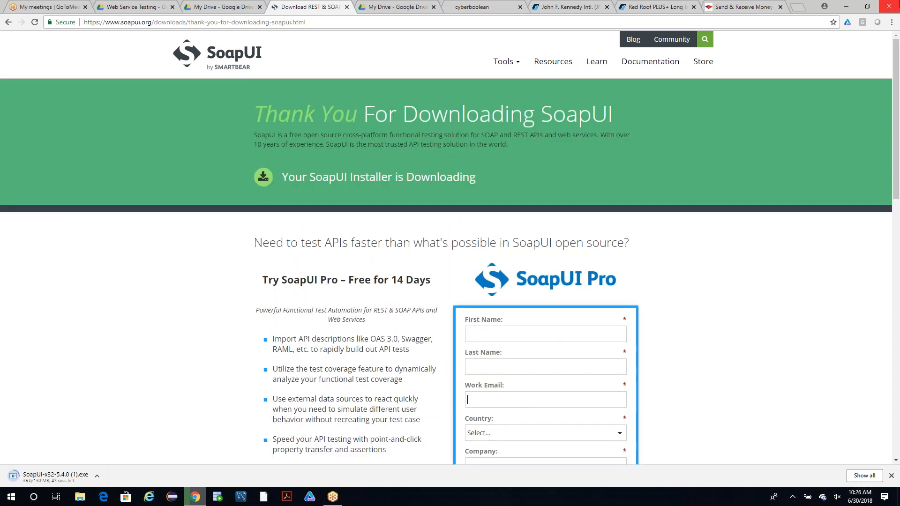
click(888, 13)
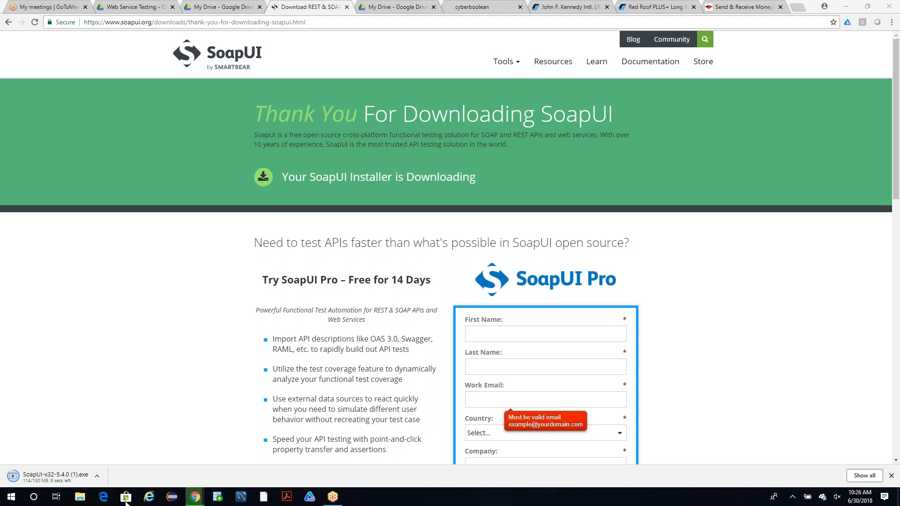
click(97, 477)
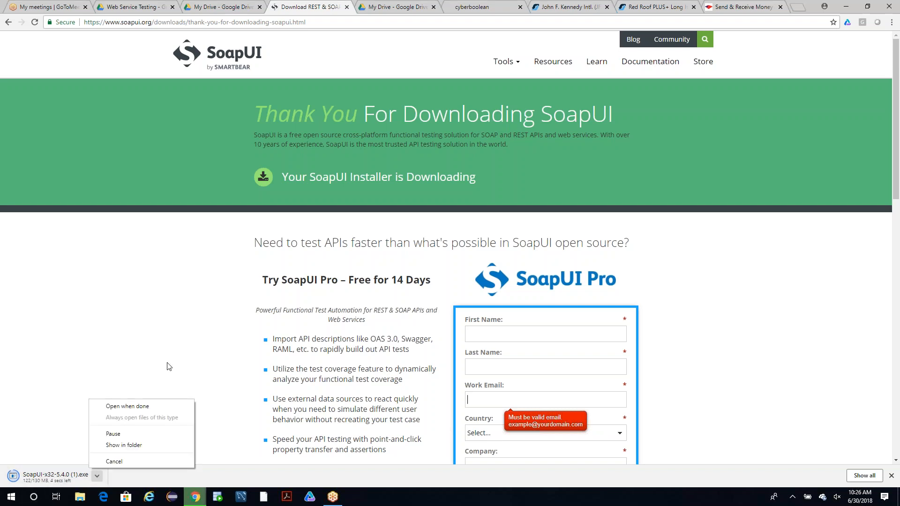
click(144, 409)
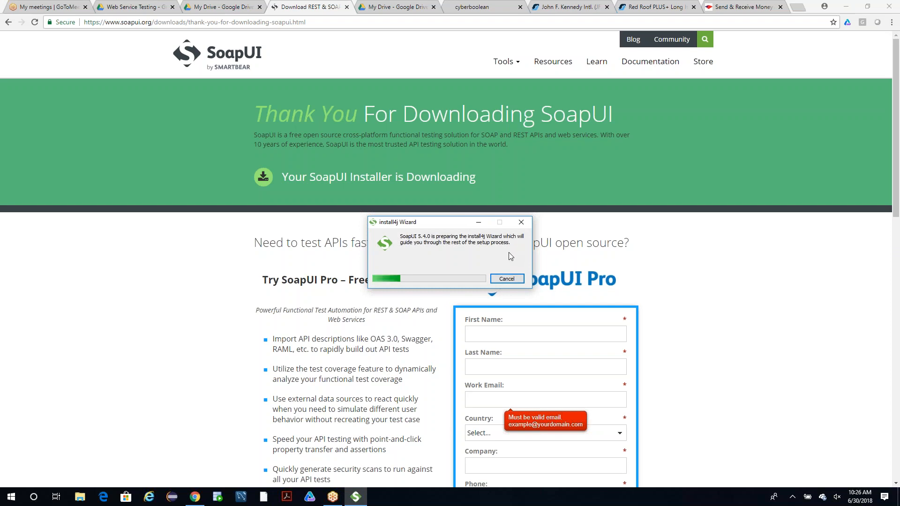
Close the two Orbitz pages for the John F. Kennedy Intl. hotel search and the Red Roof PLUS+ hotel.
click(610, 10)
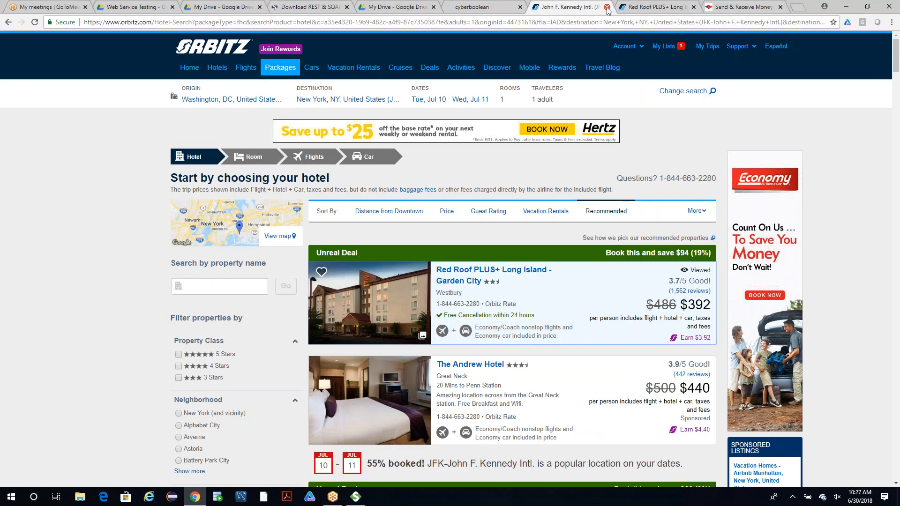
click(606, 7)
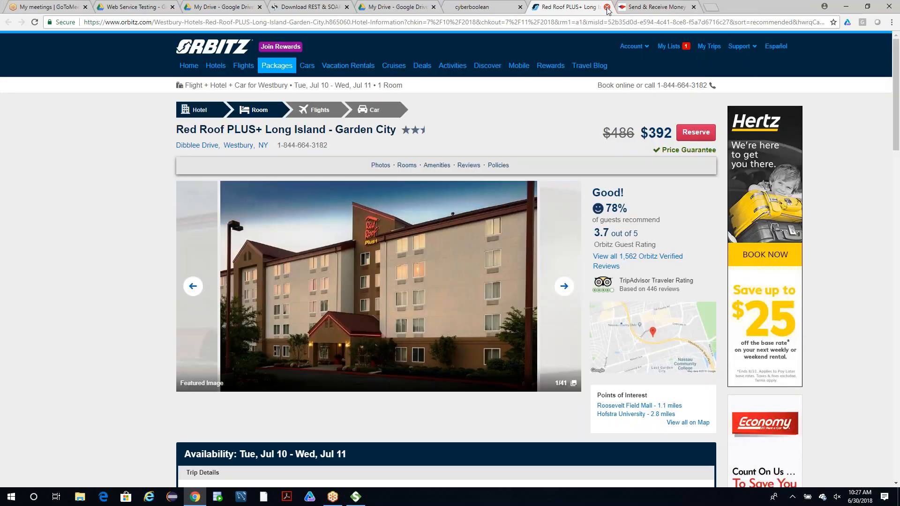
click(607, 7)
click(597, 25)
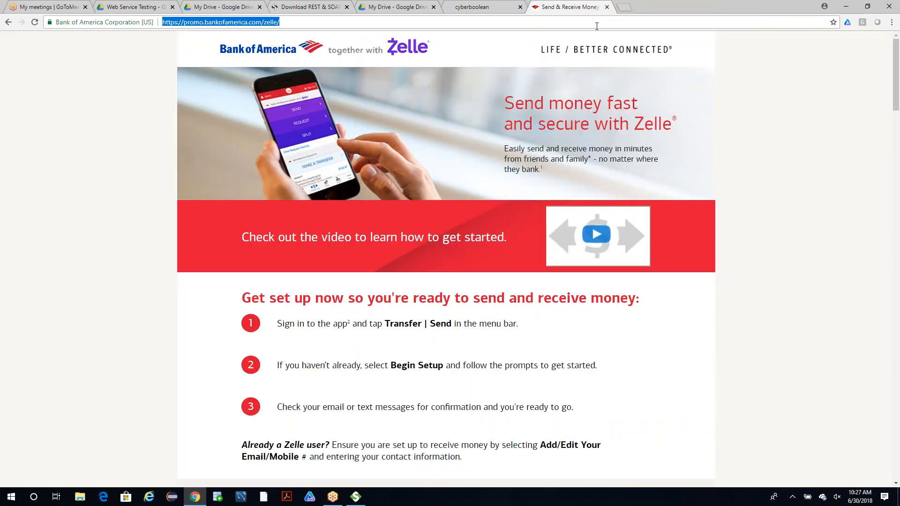
click(597, 26)
text(goo)
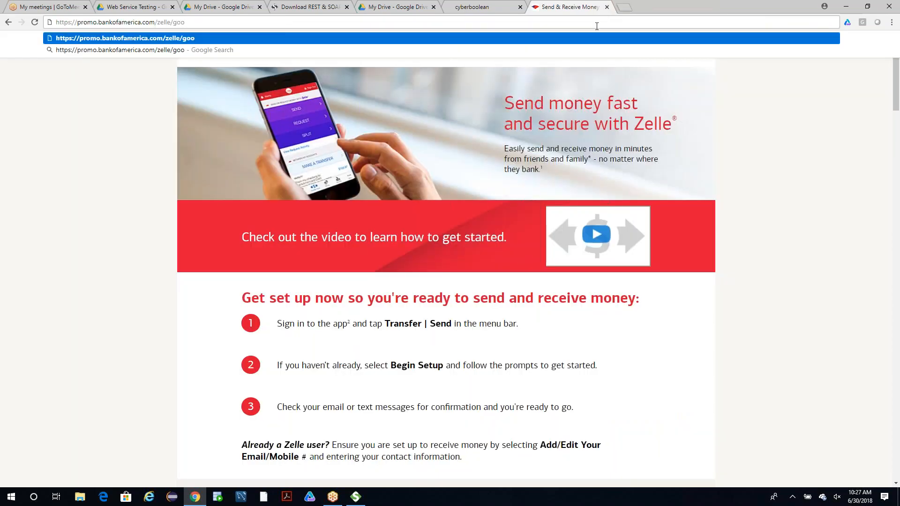
key(BackSpace)
key(BackSpace)
key(BackSpace)
key(BackSpace)
key(BackSpace)
key(BackSpace)
key(BackSpace)
key(BackSpace)
key(BackSpace)
key(BackSpace)
key(BackSpace)
key(BackSpace)
key(BackSpace)
key(BackSpace)
key(BackSpace)
key(BackSpace)
key(BackSpace)
key(BackSpace)
key(BackSpace)
key(BackSpace)
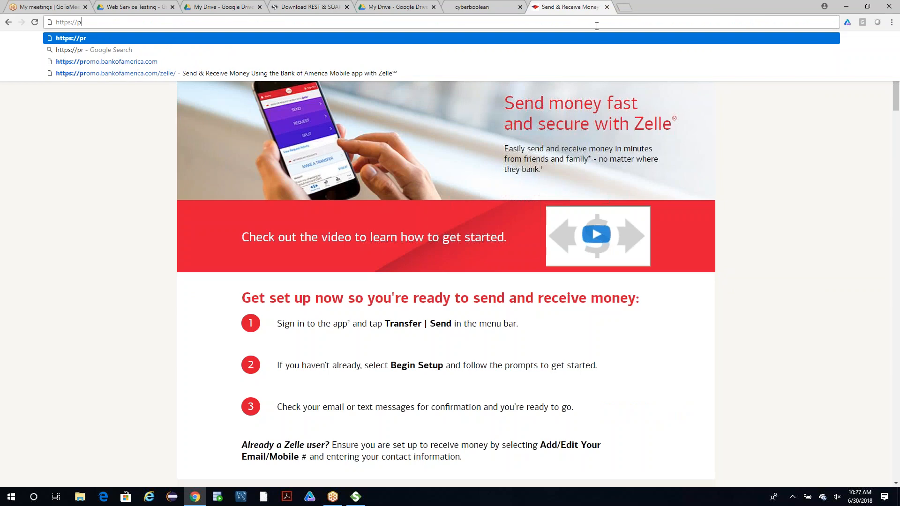
click(845, 7)
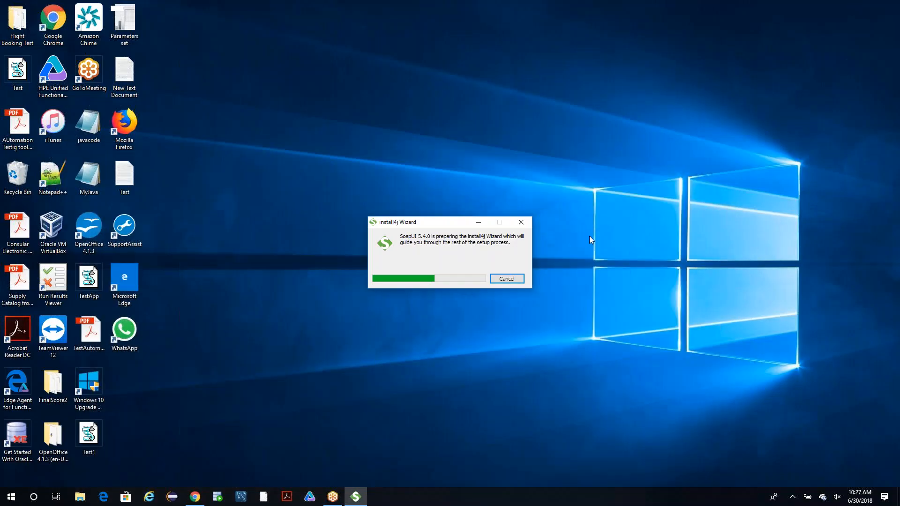
click(195, 496)
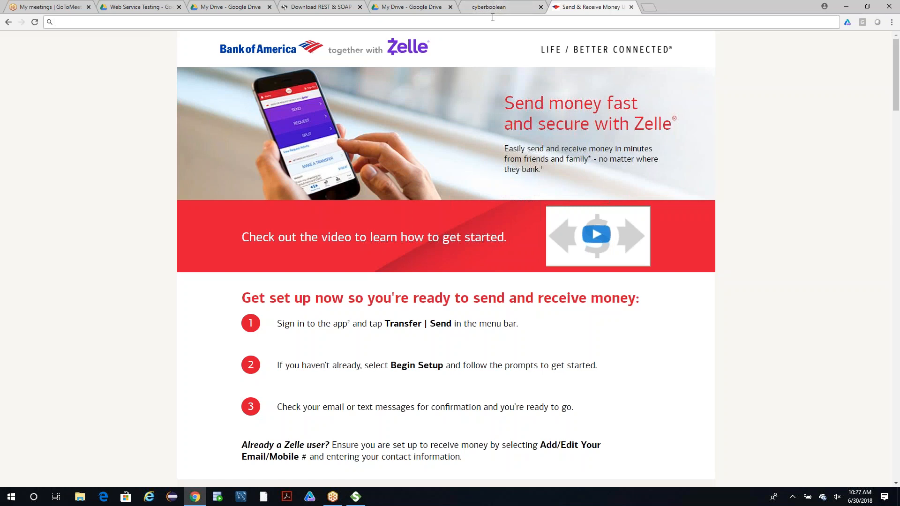
text(www.gmail.com)
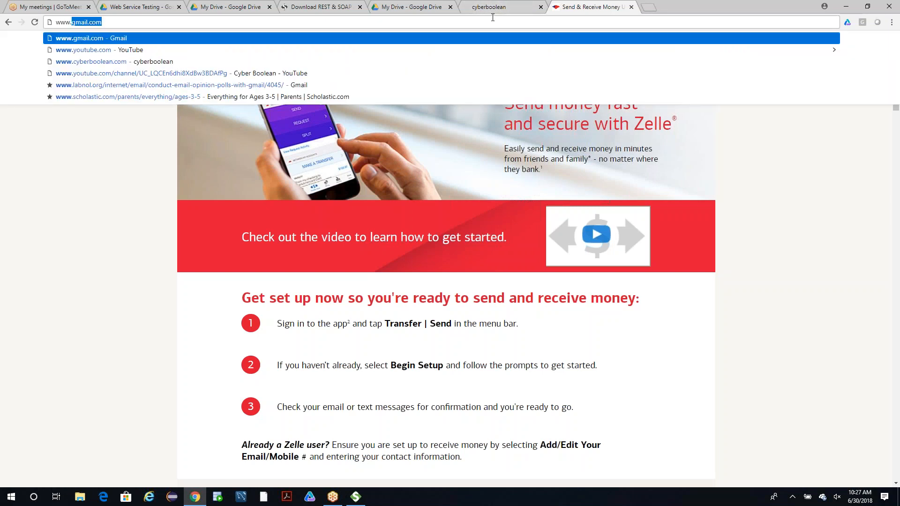
key(Return)
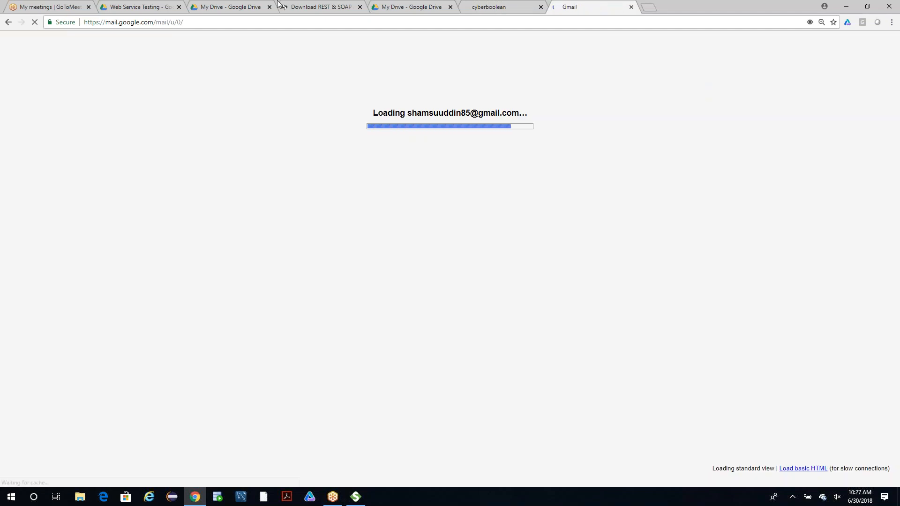
Open the Web Service document from the Web Service Testing folder in Google Drive.
click(215, 8)
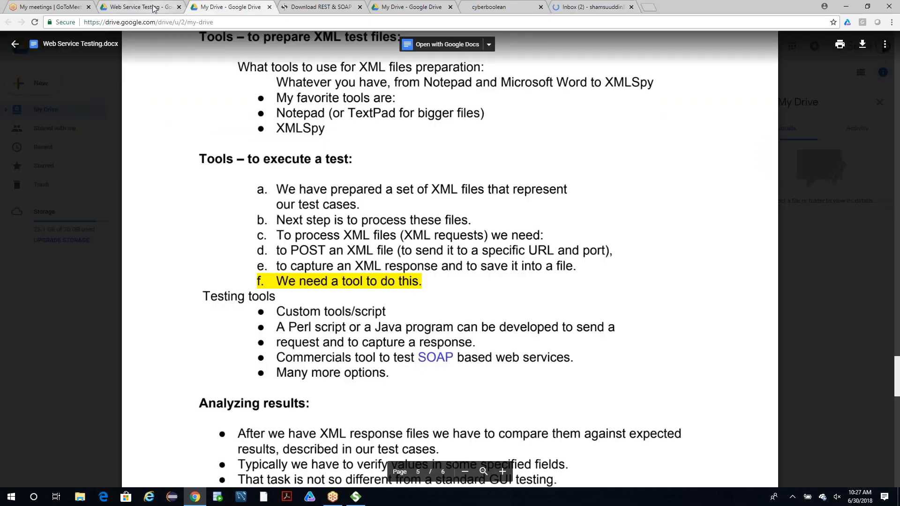
click(153, 7)
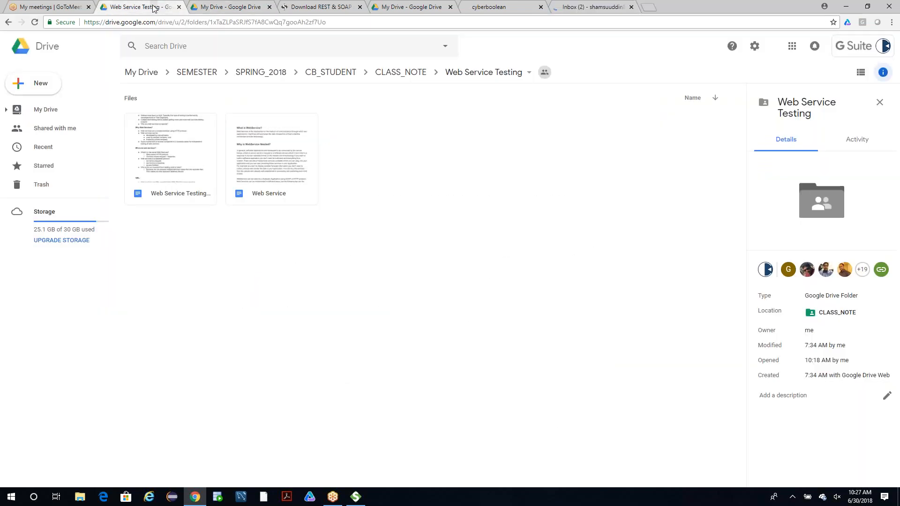
double_click(268, 168)
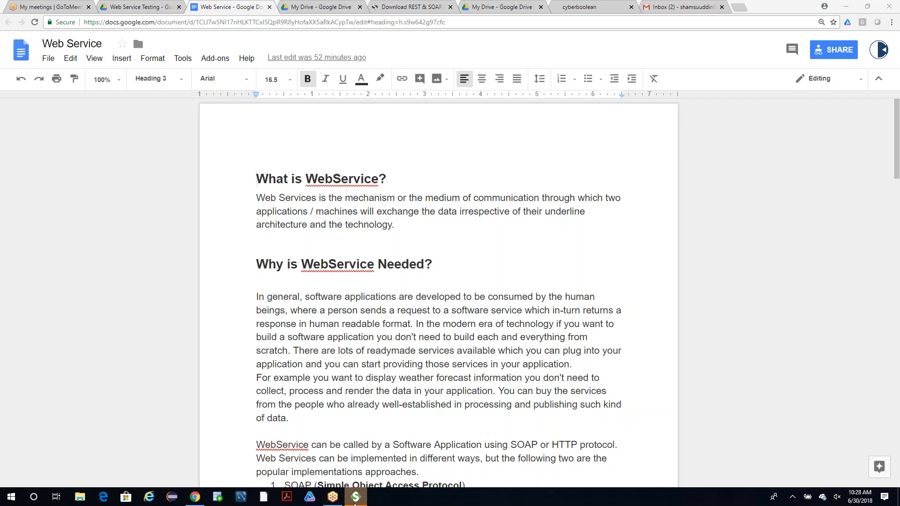
Accept the SoapUI 5.4.0 license agreement in Setup, keeping the default destination directory and the preselected components.
click(355, 497)
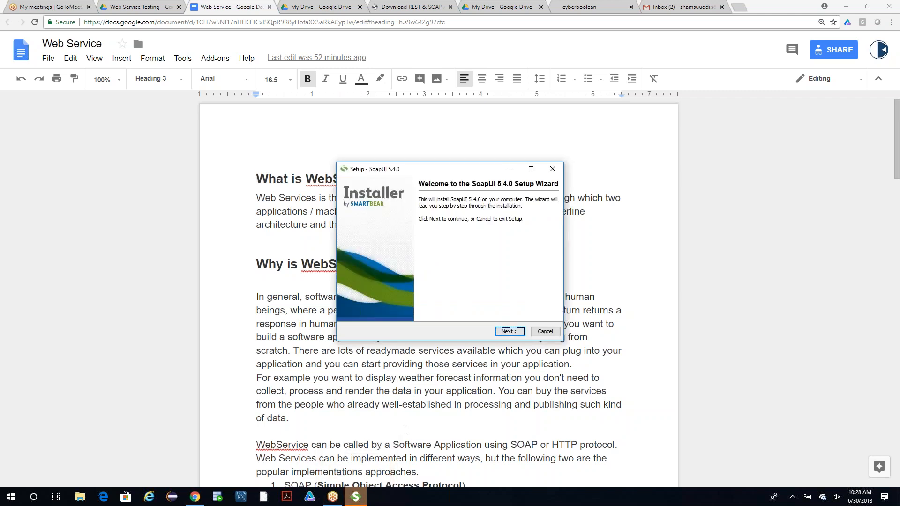
click(509, 332)
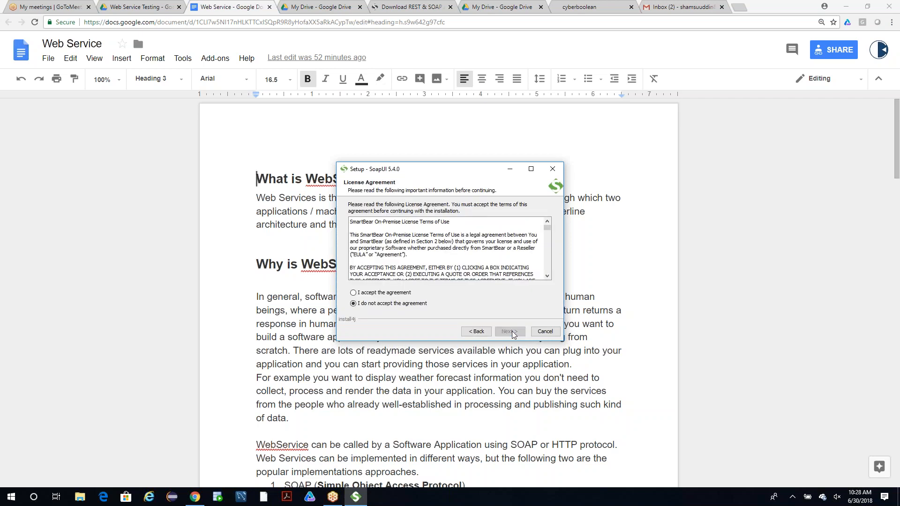
click(397, 293)
click(509, 331)
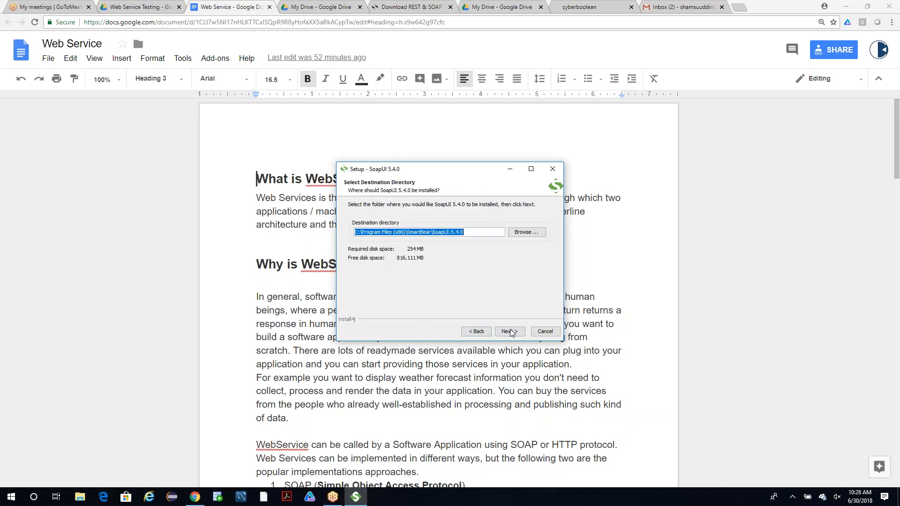
click(510, 331)
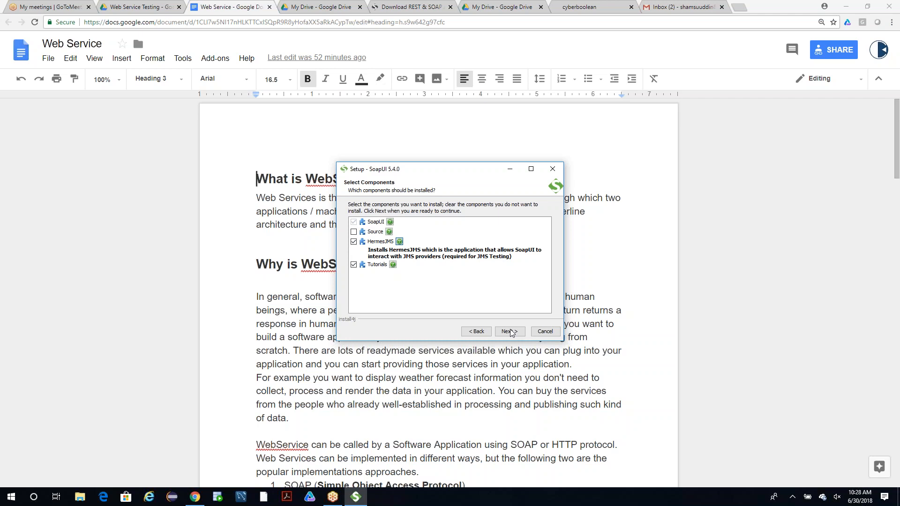
click(510, 331)
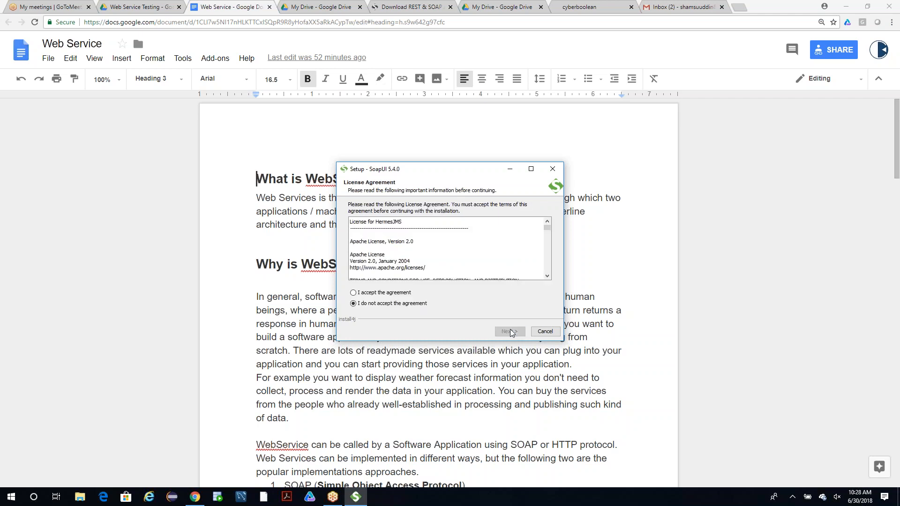
Accept the HermesJMS license, start the installation with the default Start Menu folder, and minimize Setup while it runs.
click(395, 293)
click(509, 331)
click(509, 331)
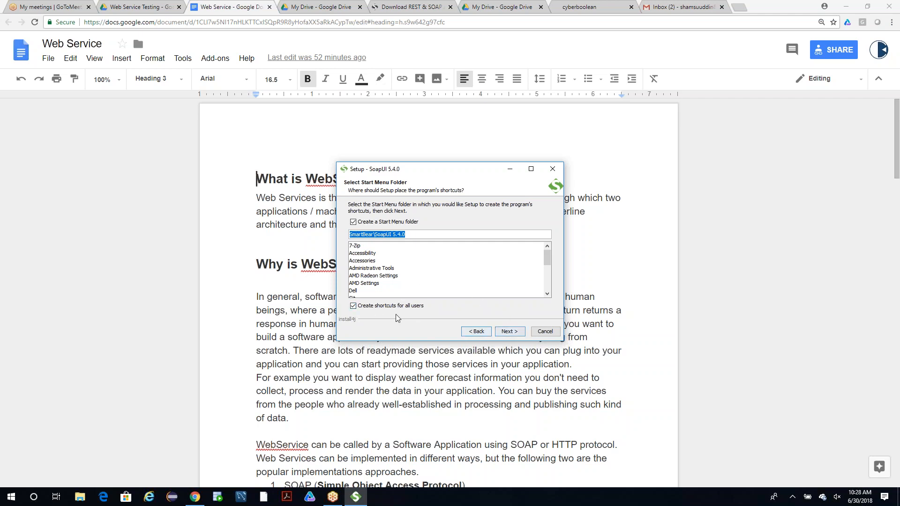
click(512, 332)
click(511, 332)
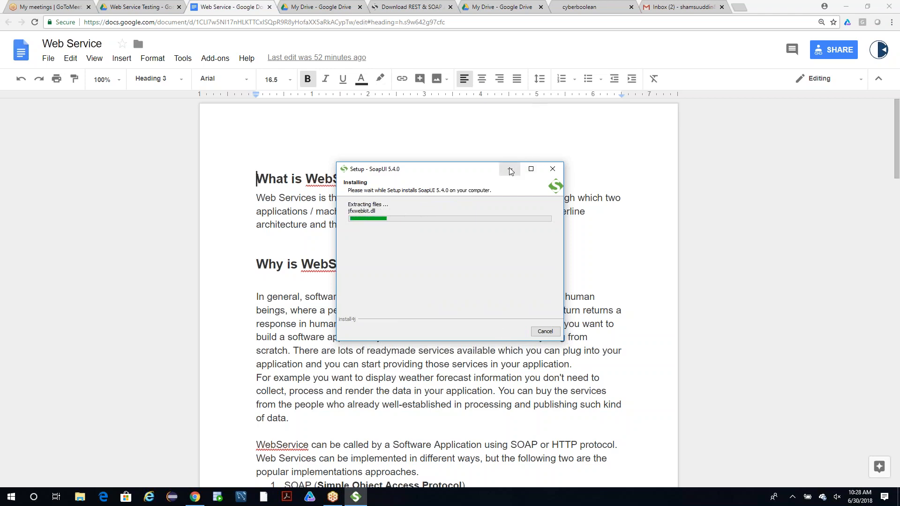
click(510, 169)
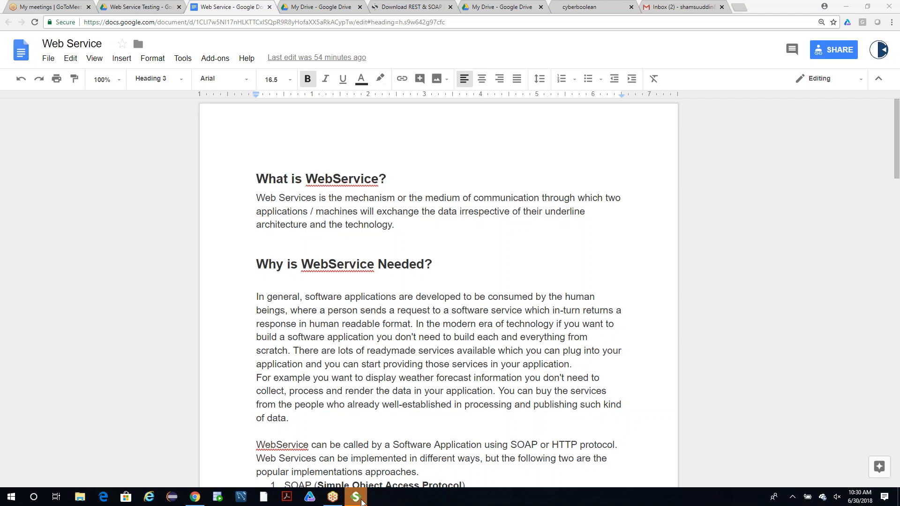
Decline overwriting all existing files and finish Setup with Run SoapUI 5.4.0 enabled and View the release notes disabled.
click(356, 497)
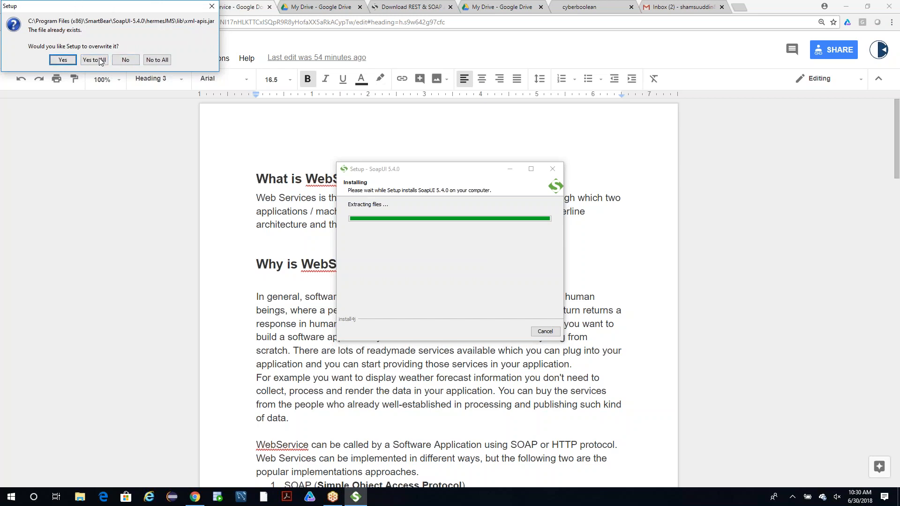
click(164, 62)
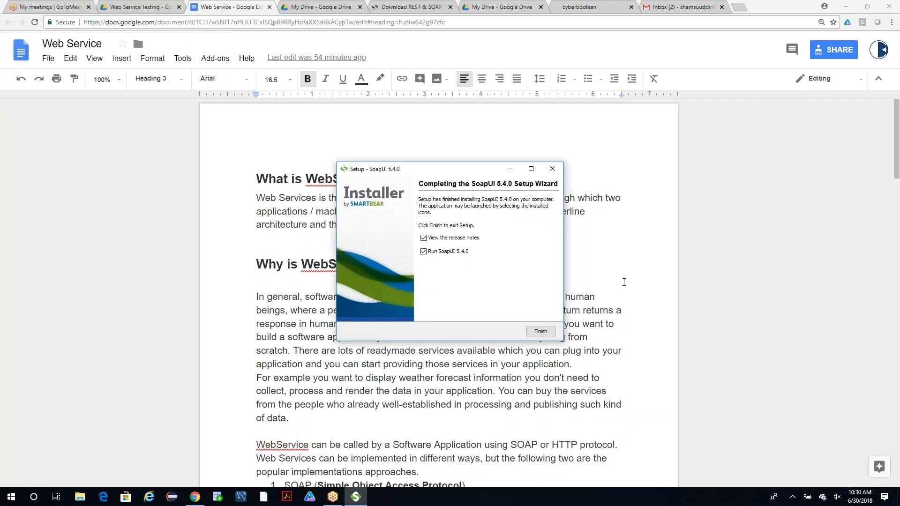
click(423, 239)
click(543, 334)
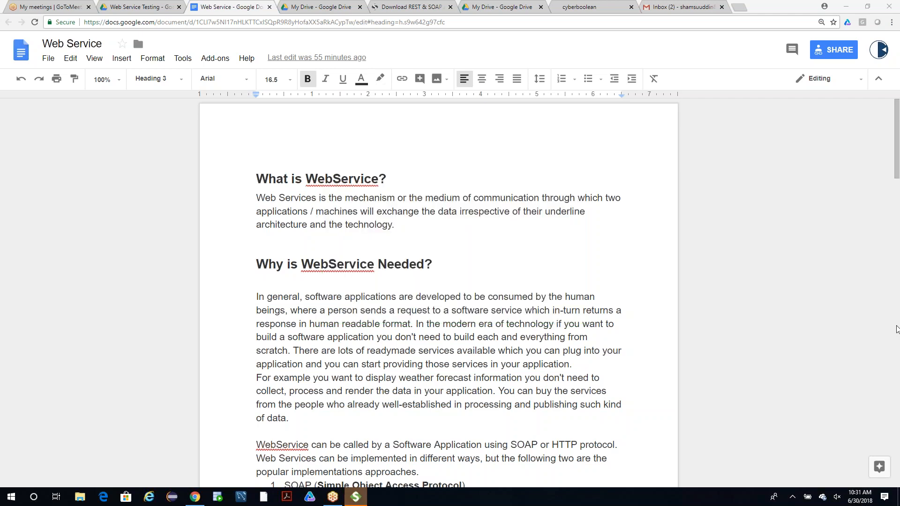
Minimize the browser, align the SoapUI window with the screen, and close the SoapUI Starter Page.
click(853, 4)
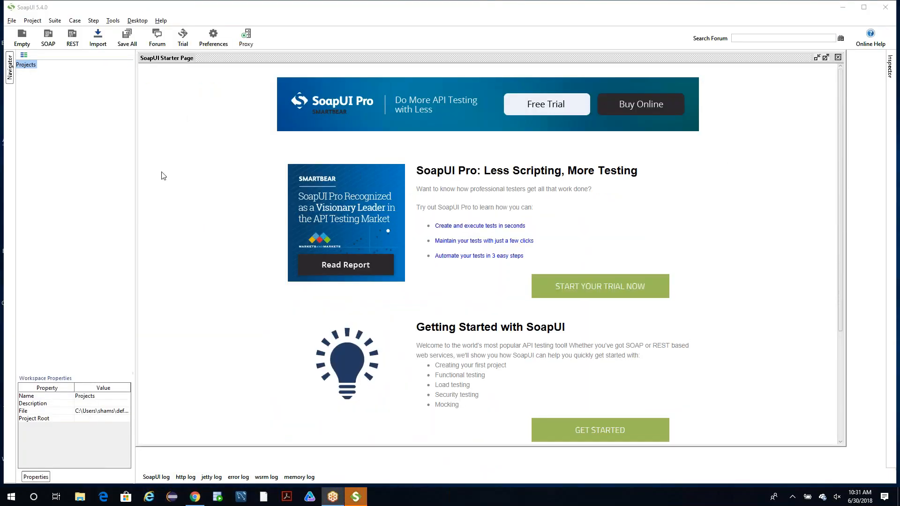
double_click(77, 8)
drag(123, 37, 116, 33)
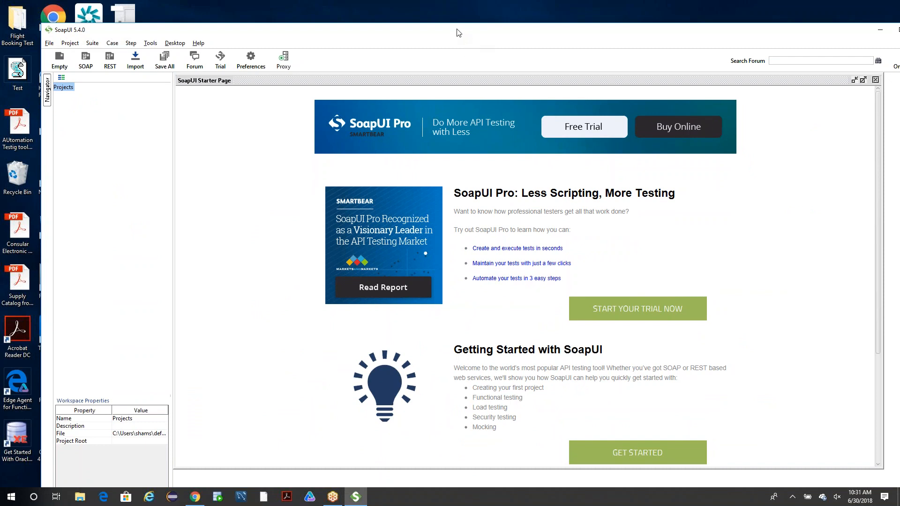
drag(422, 34, 394, 20)
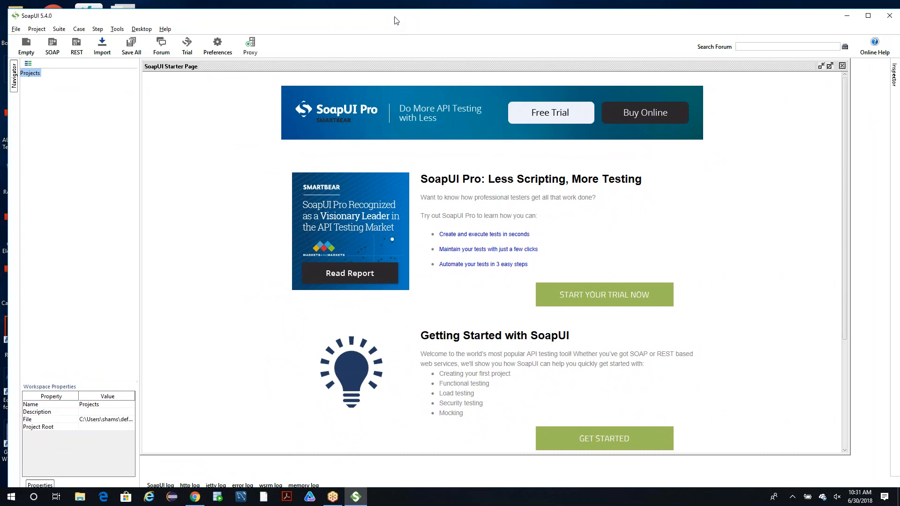
click(842, 66)
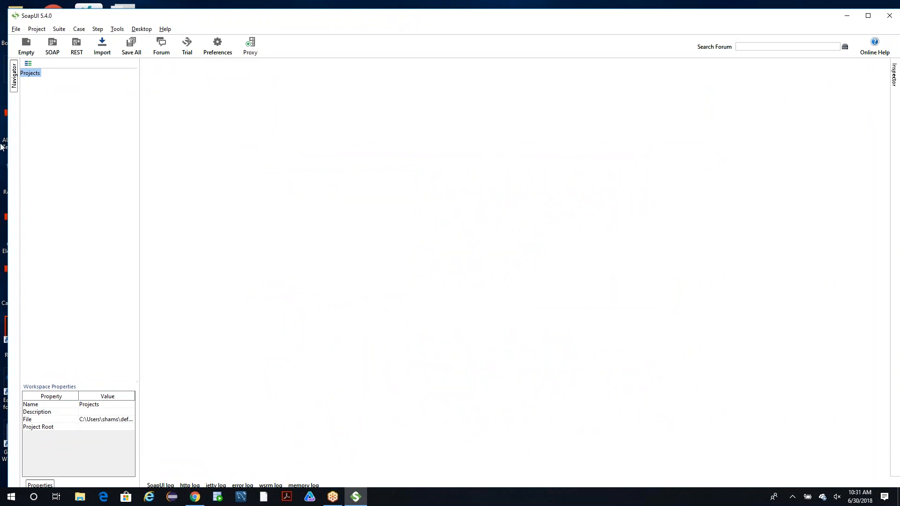
drag(239, 23, 235, 17)
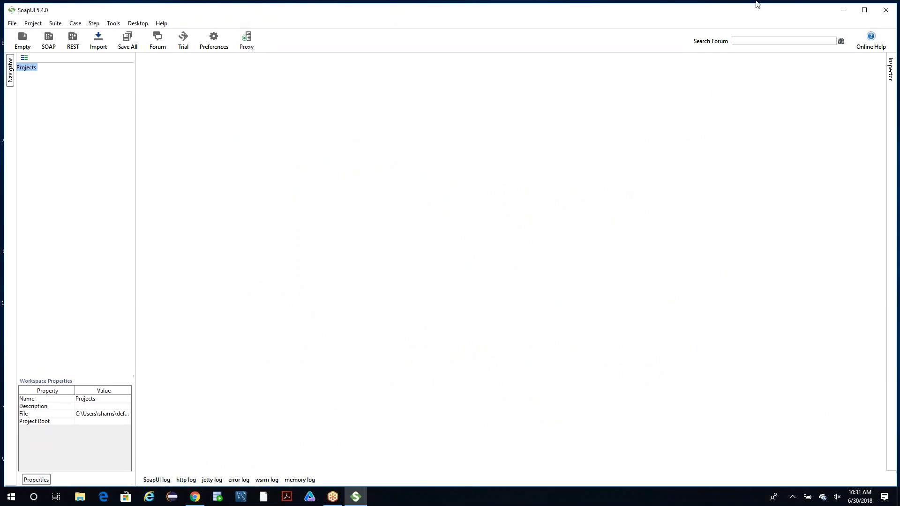
click(891, 12)
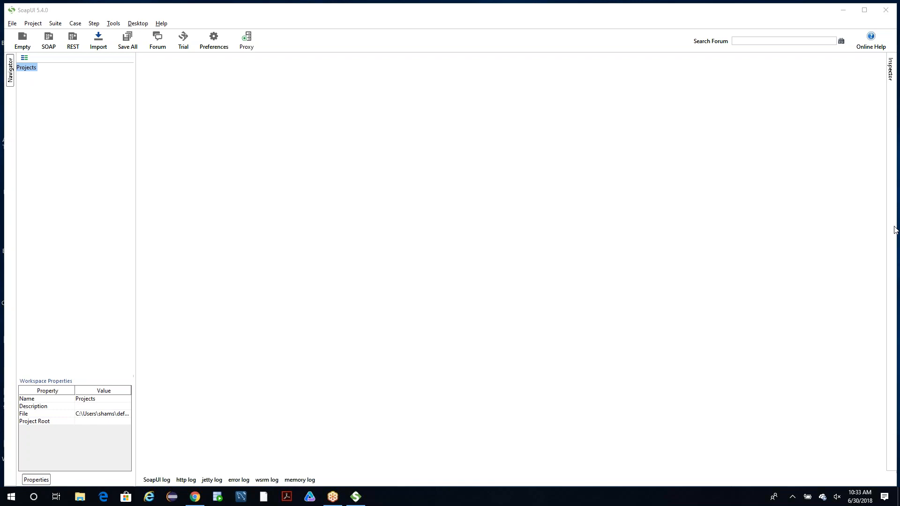
Switch to Chrome and go back from the SoapUI thank-you page to the SoapUI downloads page.
click(195, 497)
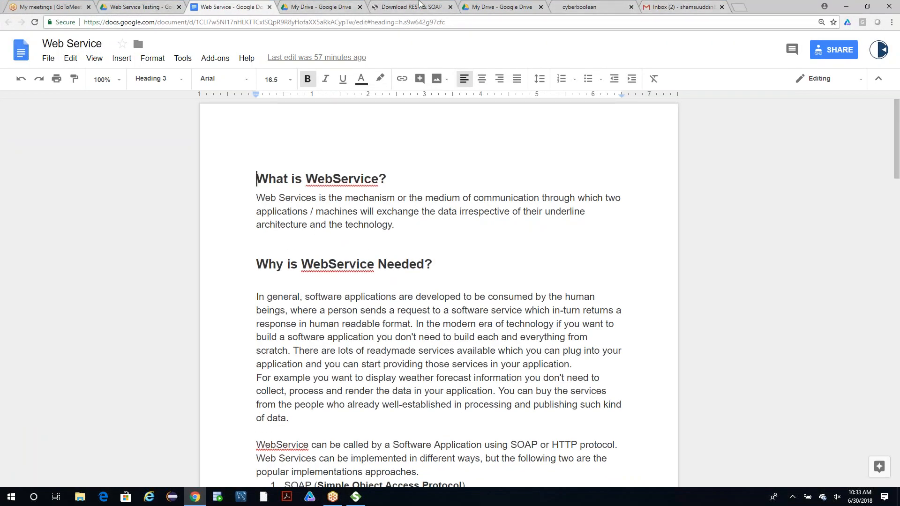
click(413, 7)
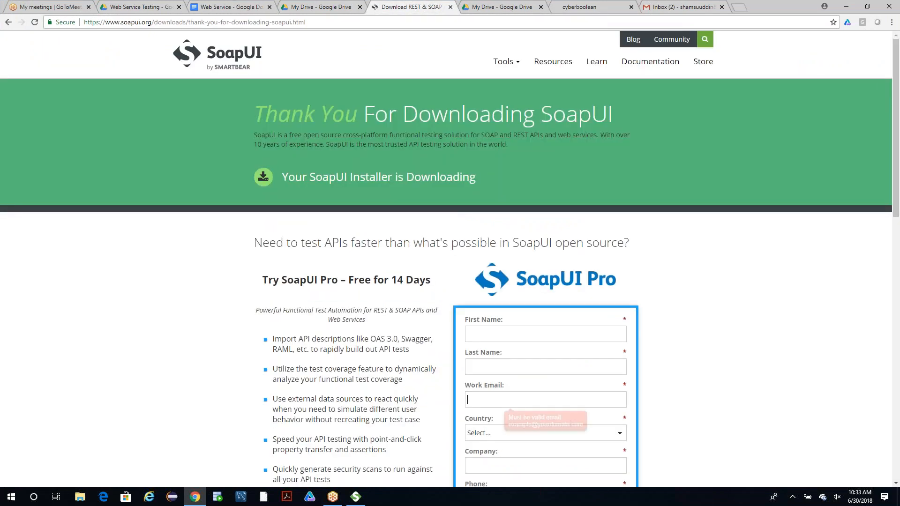
click(348, 22)
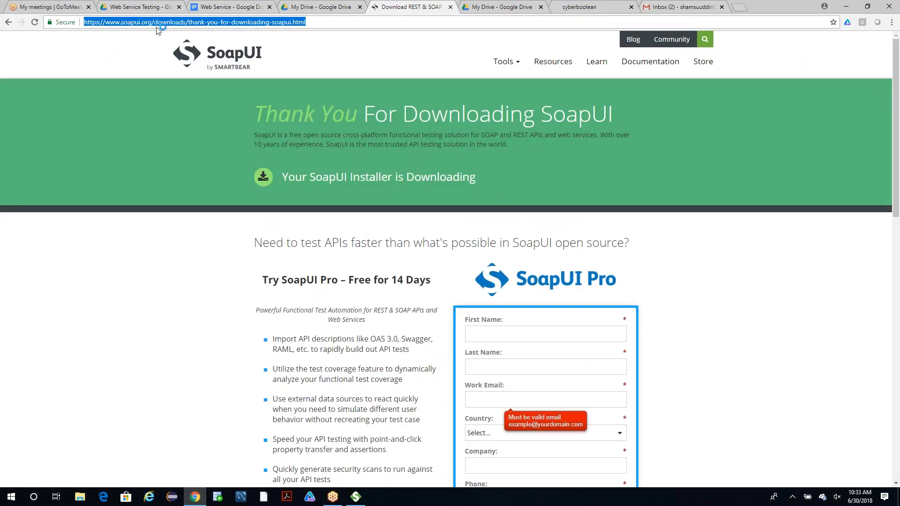
click(8, 22)
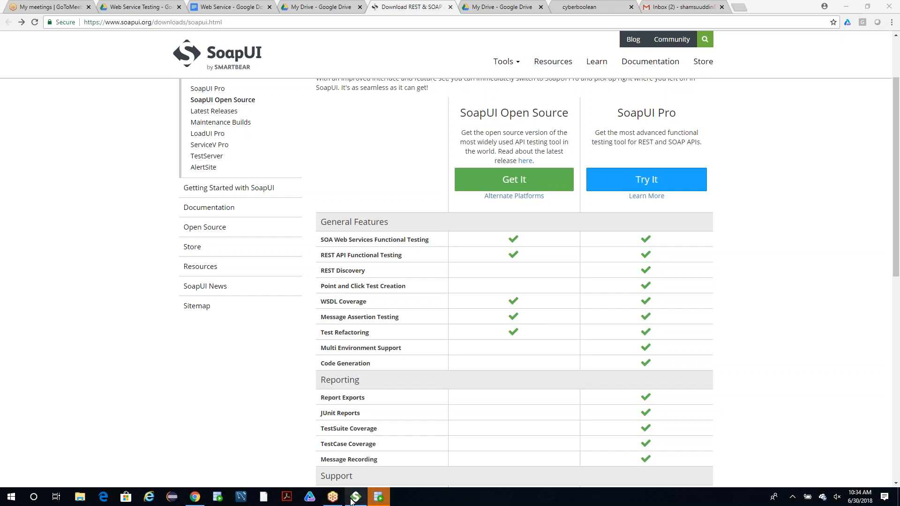
Close Oracle SQL Developer and minimize Chrome to return to SoapUI.
click(387, 499)
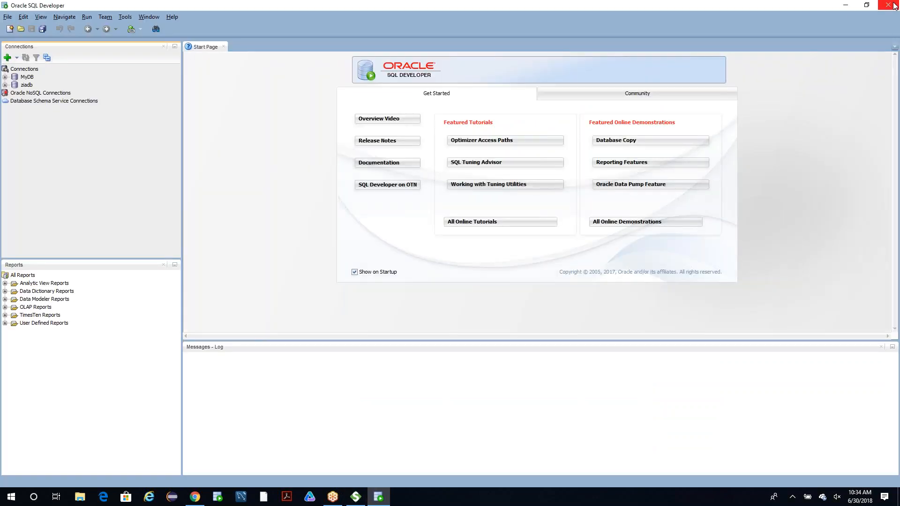
click(894, 6)
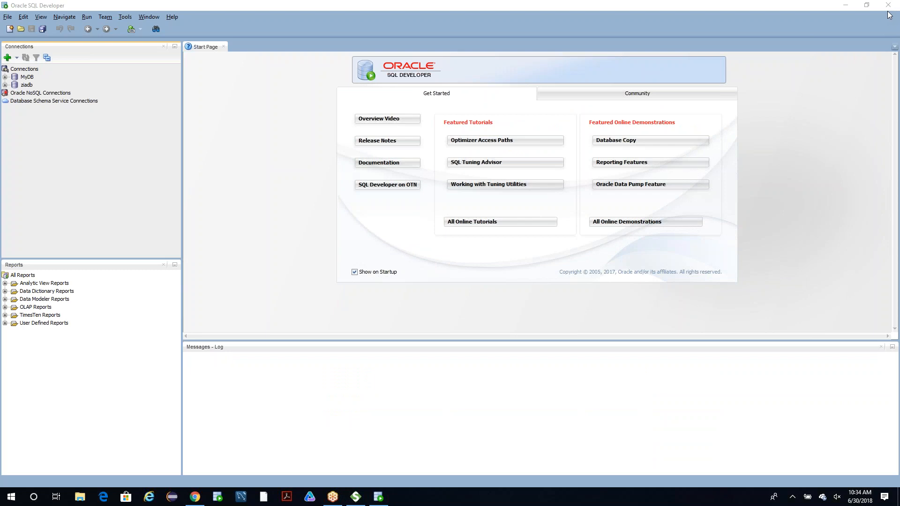
click(894, 3)
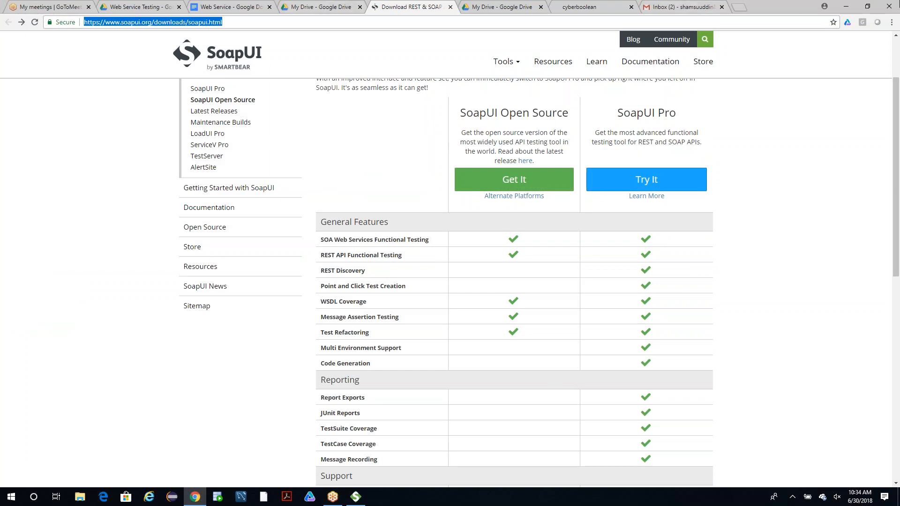
click(854, 7)
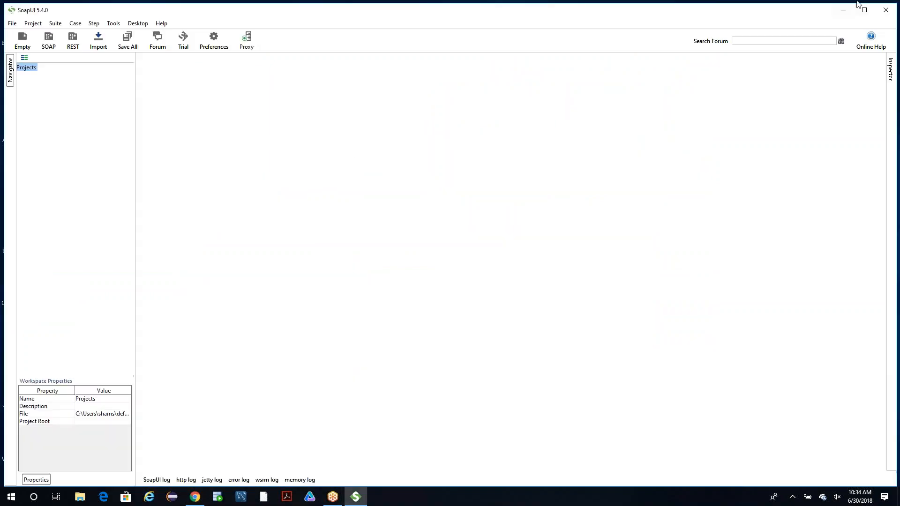
Start a new SOAP project and name it TestProject1.
click(18, 23)
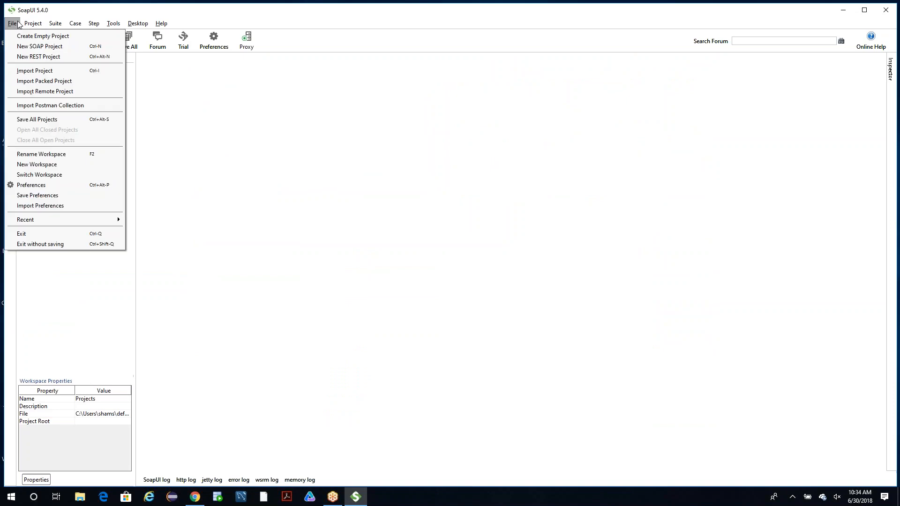
click(54, 45)
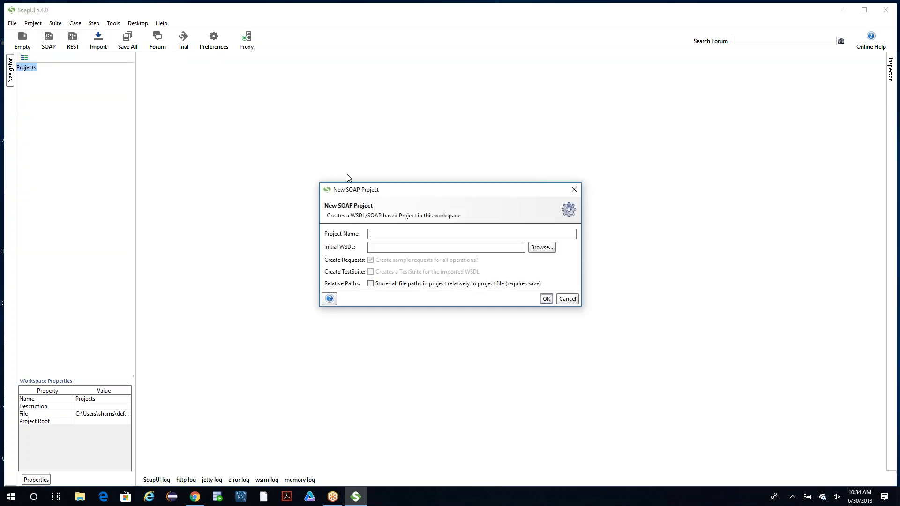
click(389, 232)
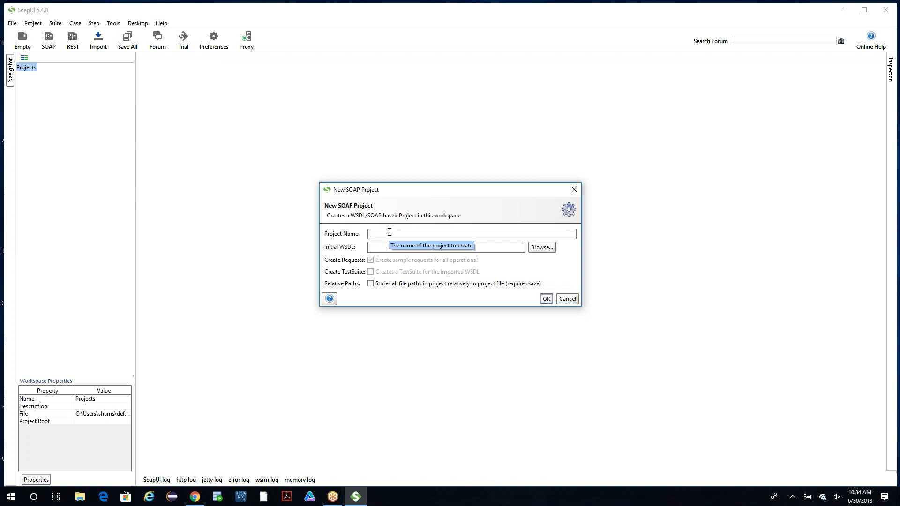
text(TestProject1)
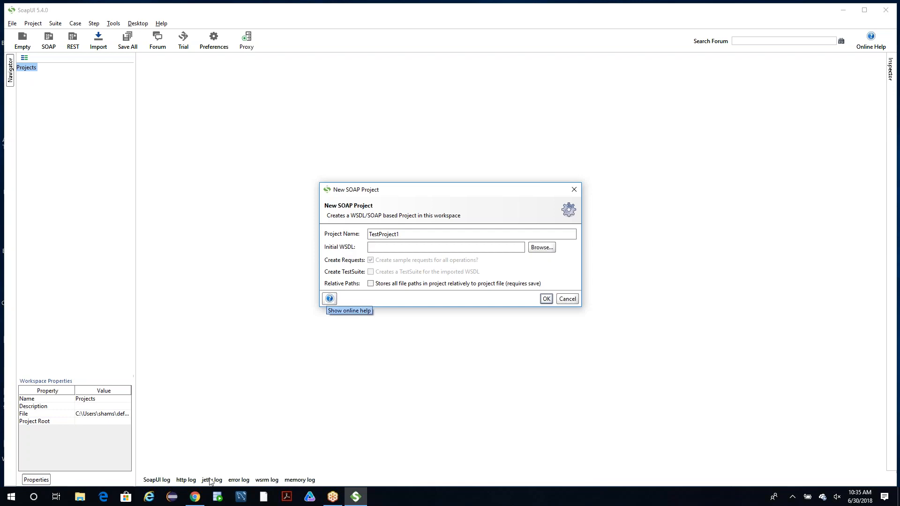
mouse_move(197, 501)
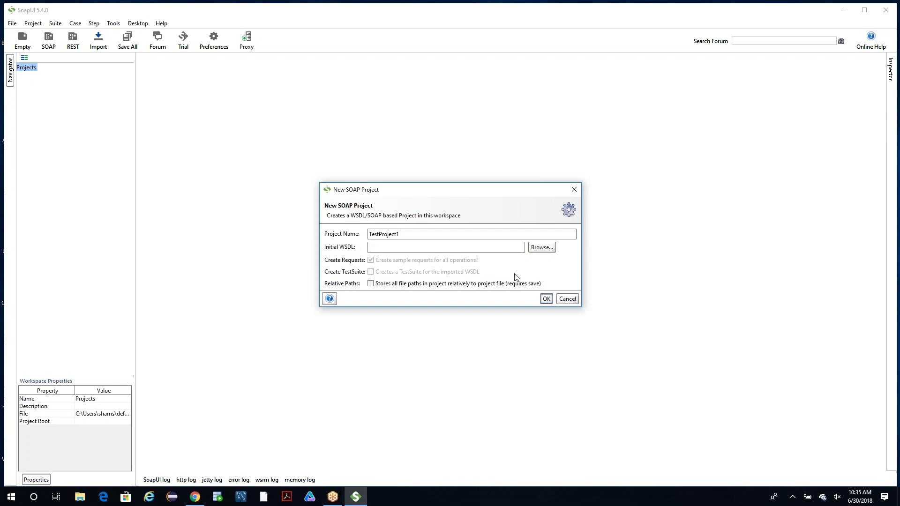
Reposition the New SOAP Project dialog, view the WSDL file browser without choosing a file, and return to the Initial WSDL field.
drag(427, 184, 374, 103)
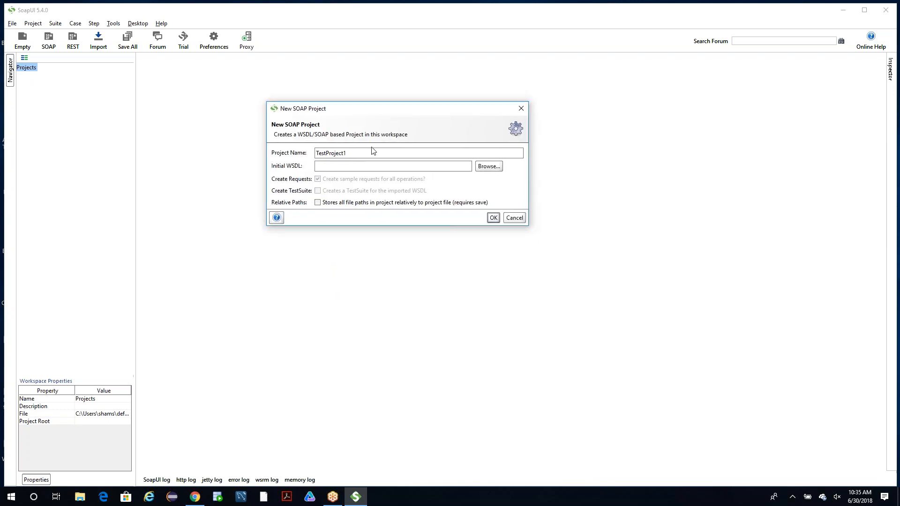
click(480, 167)
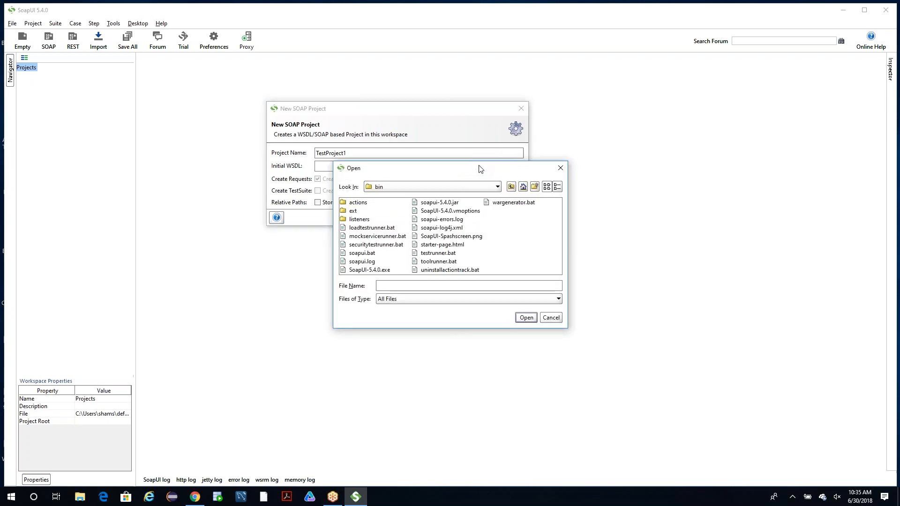
click(560, 168)
click(421, 166)
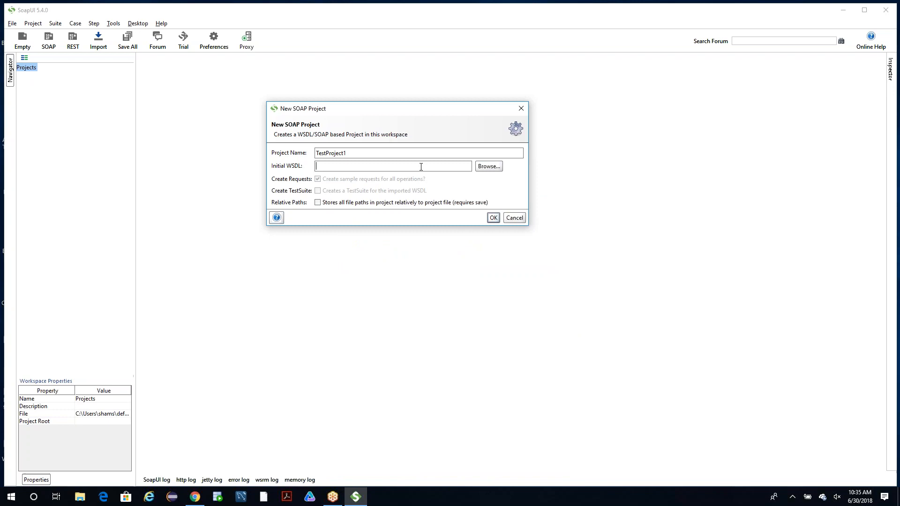
Switch to Chrome and open the Web Service Testing document from its Google Drive folder.
click(195, 497)
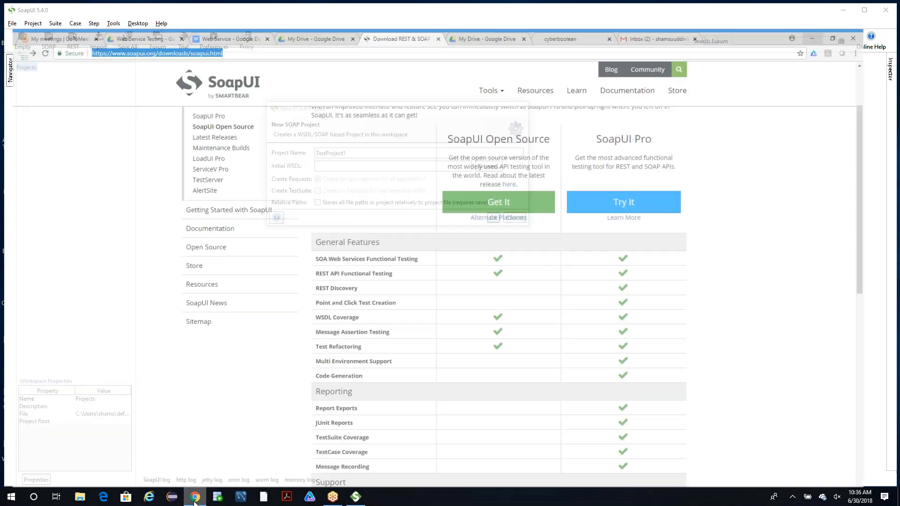
click(252, 5)
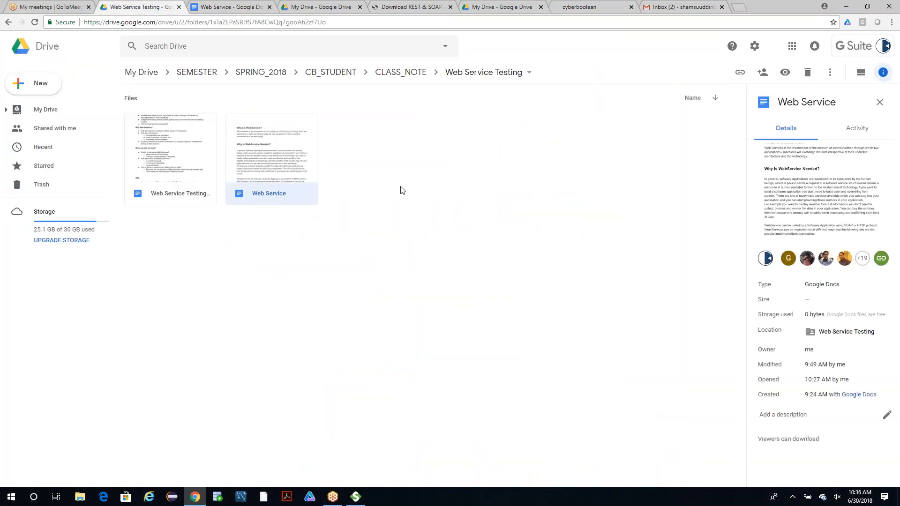
double_click(174, 172)
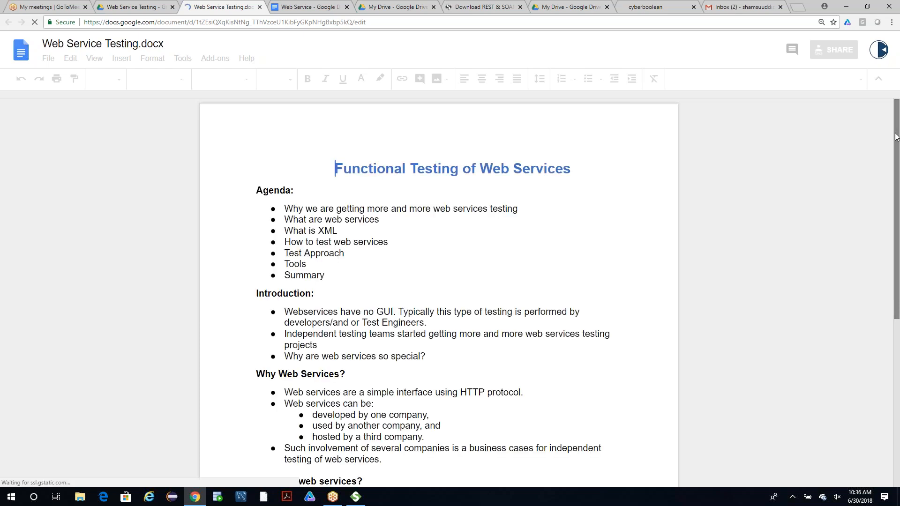
scroll(897, 234, down, 4)
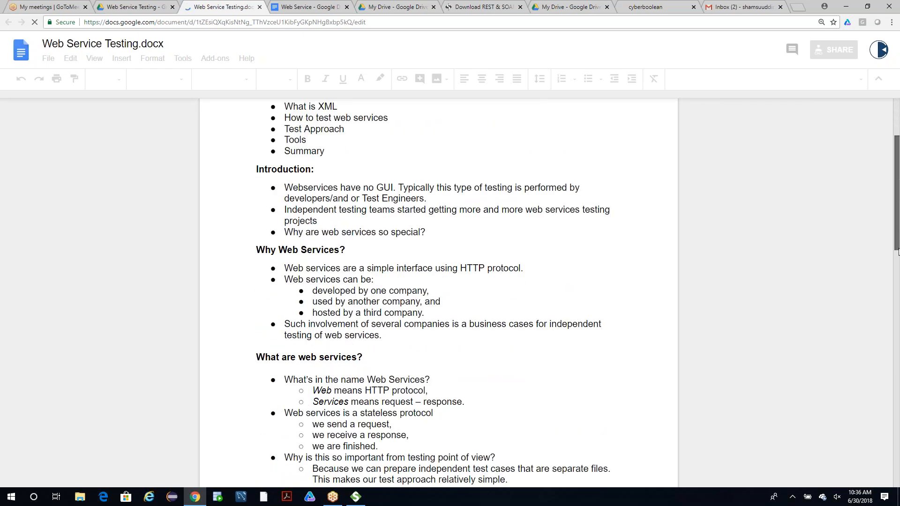
drag(898, 234, 898, 270)
drag(897, 231, 897, 252)
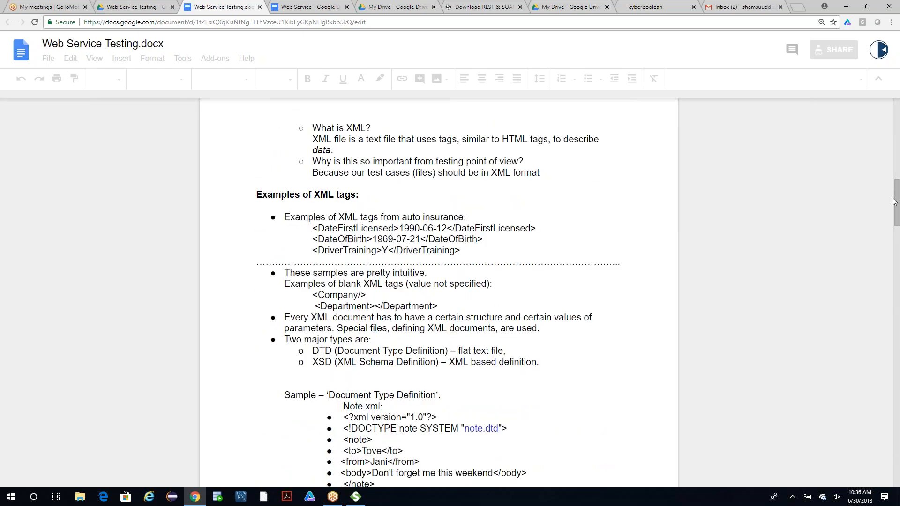
drag(897, 191, 897, 424)
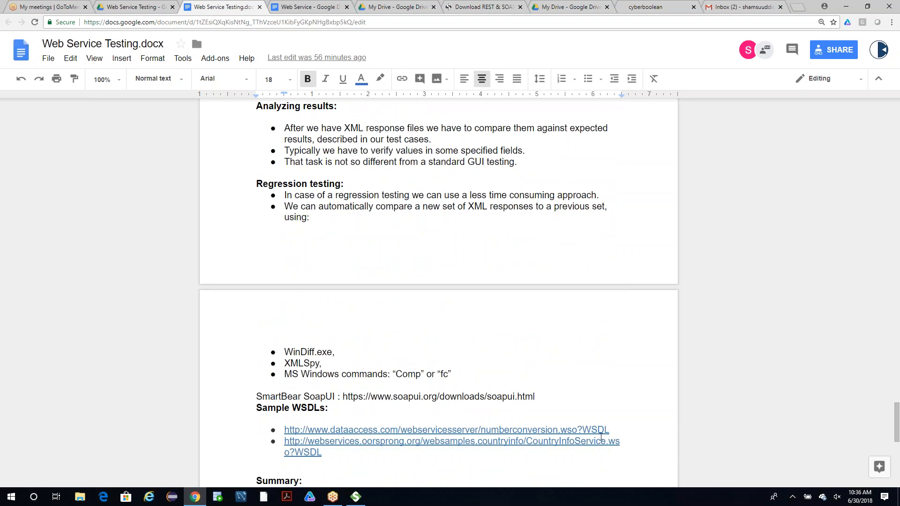
drag(615, 427, 284, 430)
key(ctrl+c)
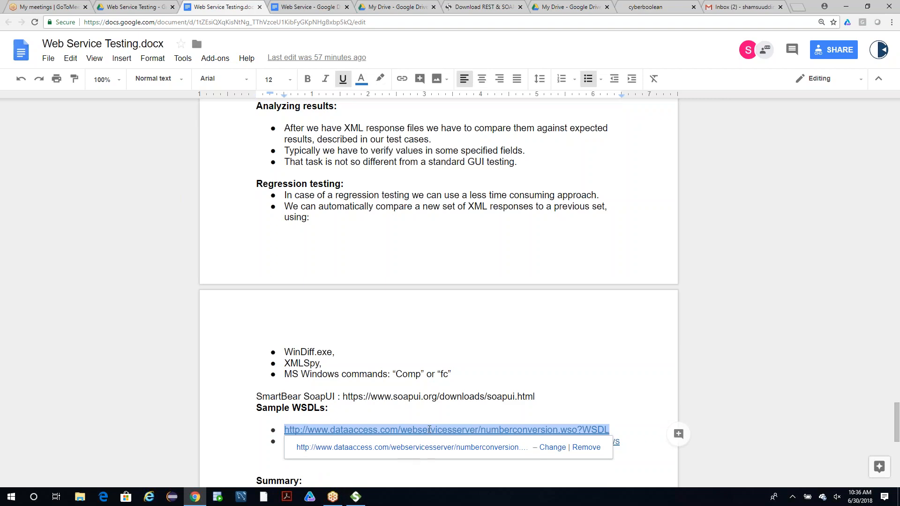
Review the notes on what web services are, highlighting the three points under the stateless protocol bullet.
scroll(454, 314, up, 9)
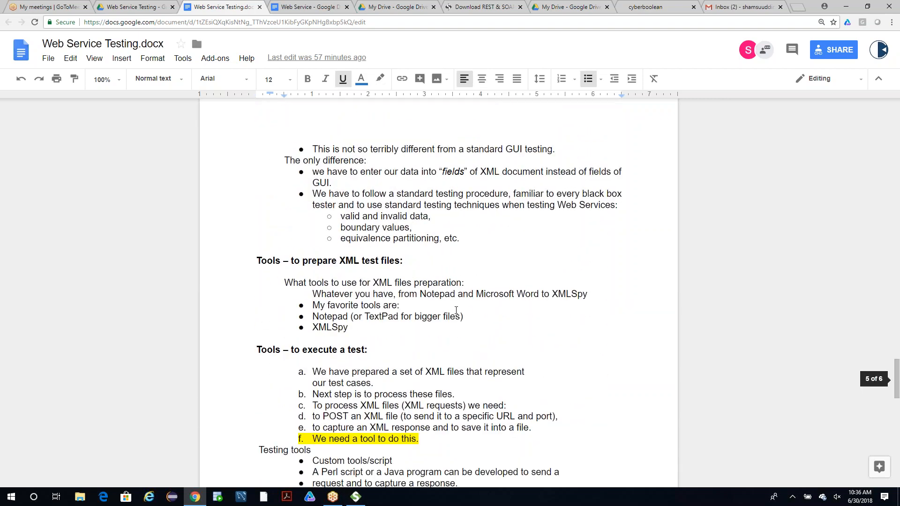
scroll(456, 311, up, 15)
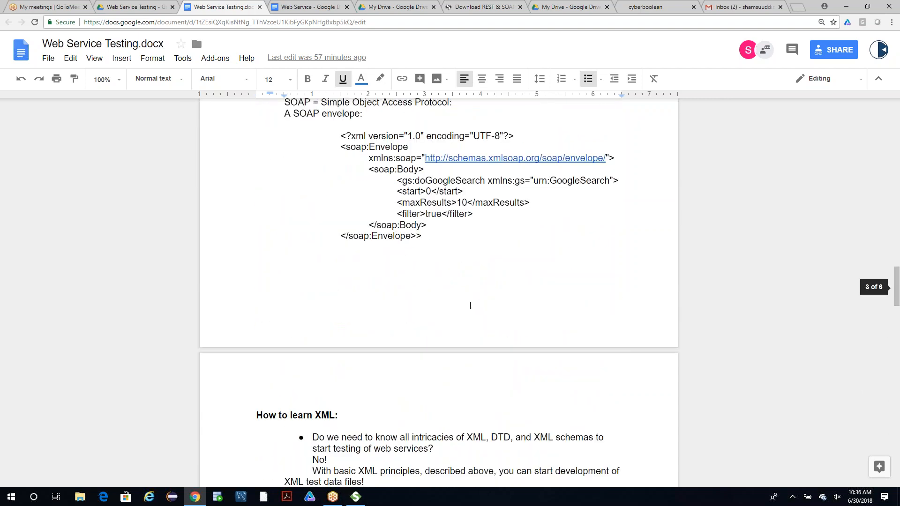
scroll(470, 306, up, 9)
scroll(473, 304, up, 20)
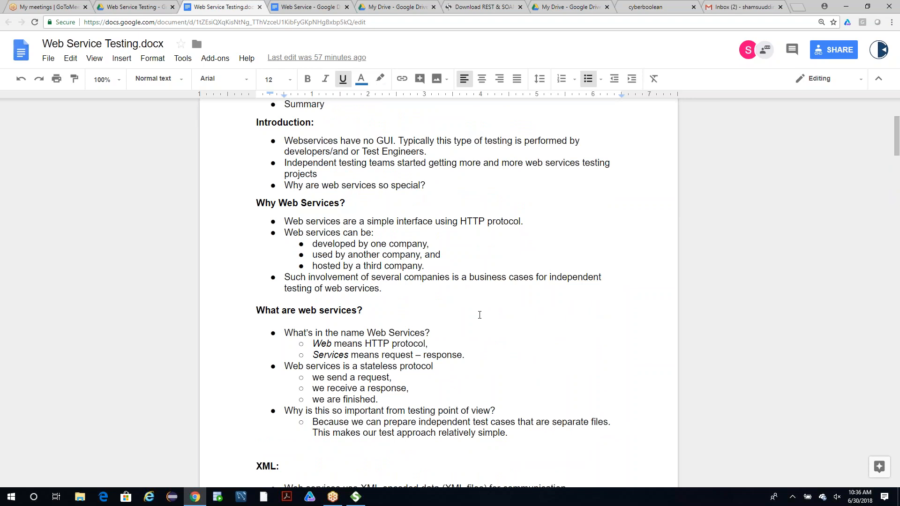
scroll(481, 315, down, 3)
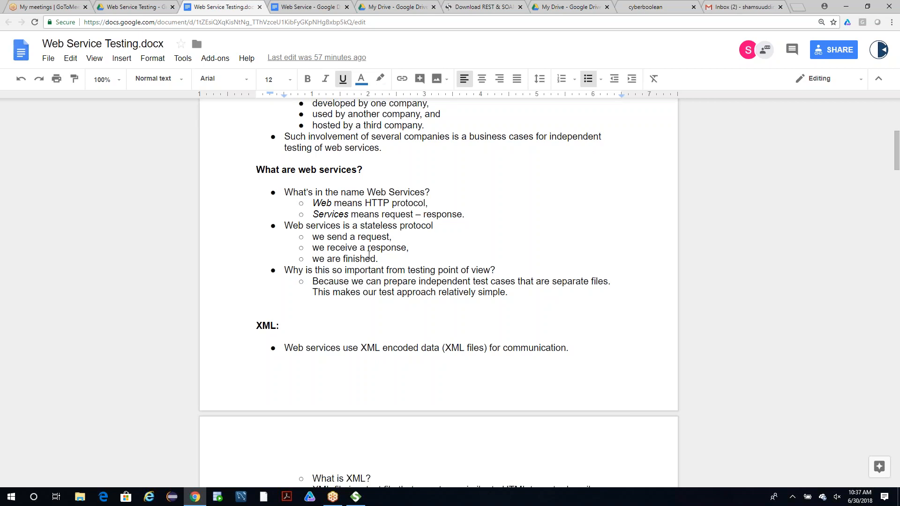
drag(379, 258, 315, 235)
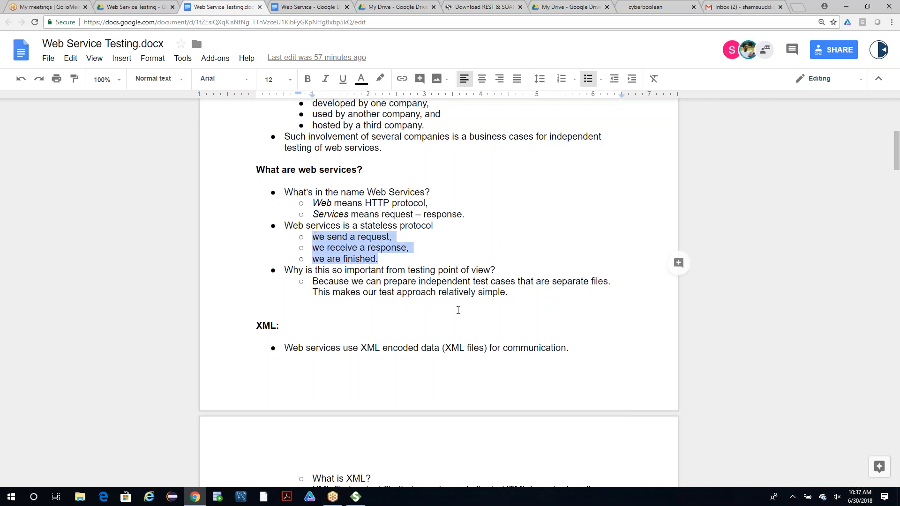
scroll(363, 337, down, 6)
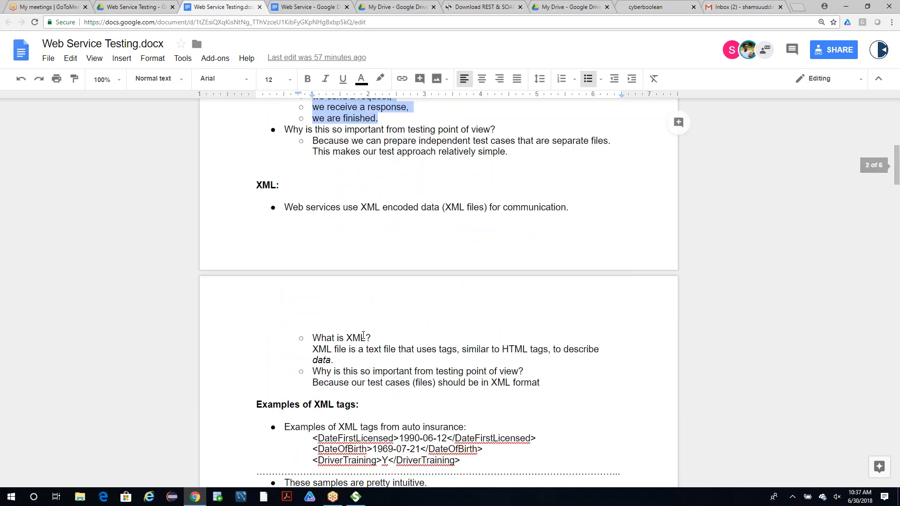
Examine the auto insurance XML tag examples, highlighting the DateFirstLicensed tag name, its value, and all three sample lines.
scroll(406, 331, down, 1)
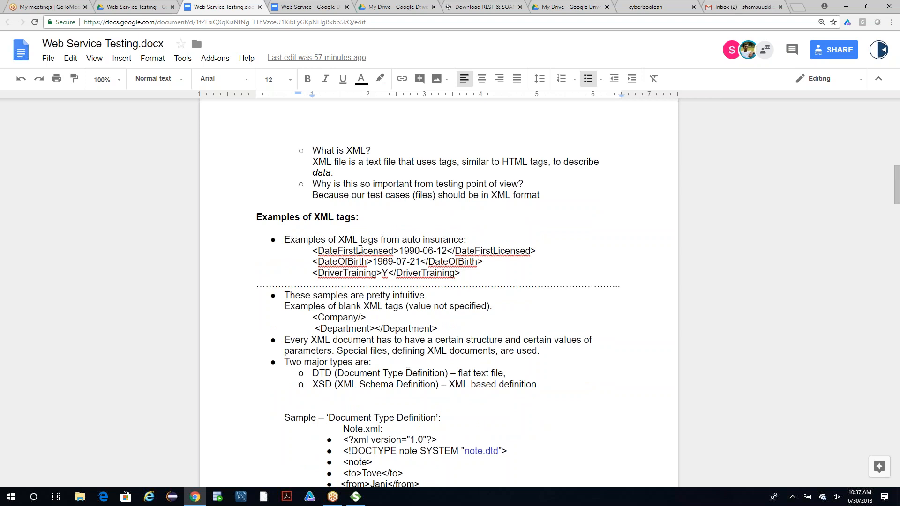
drag(313, 251, 461, 274)
double_click(385, 252)
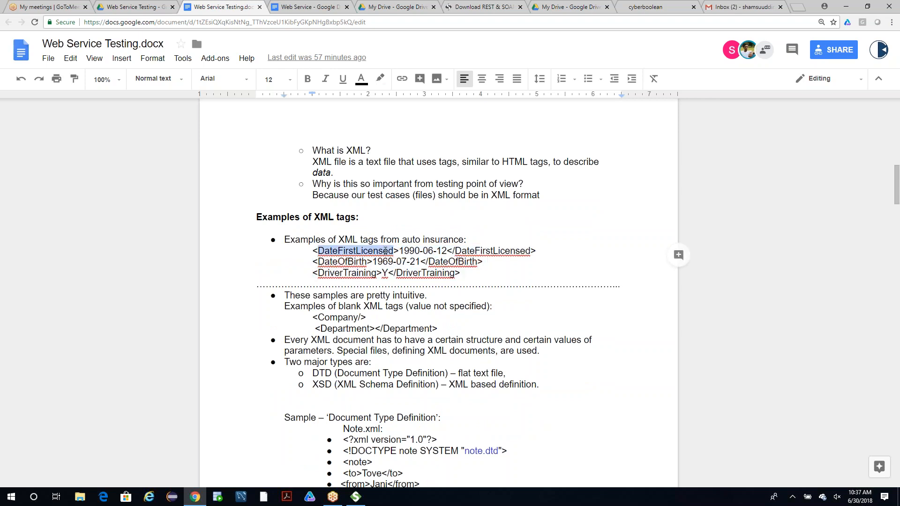
click(516, 251)
drag(448, 251, 401, 252)
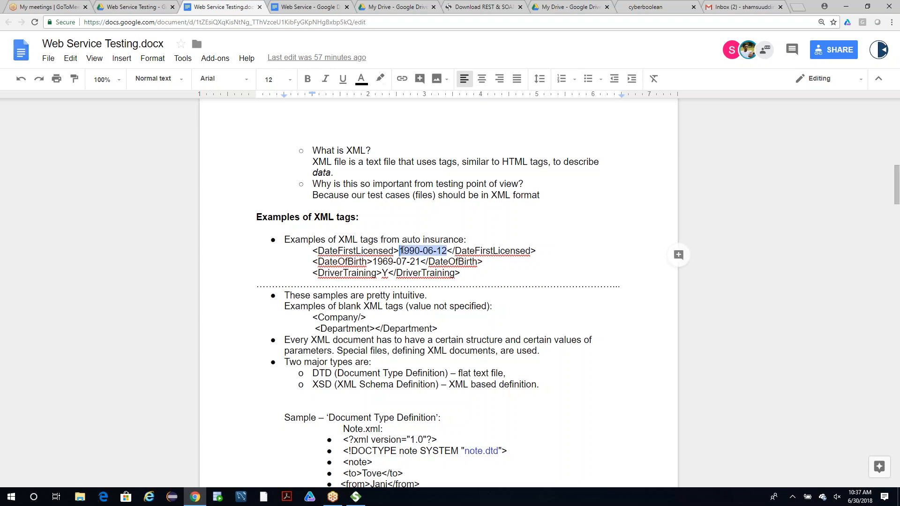
drag(437, 252, 447, 252)
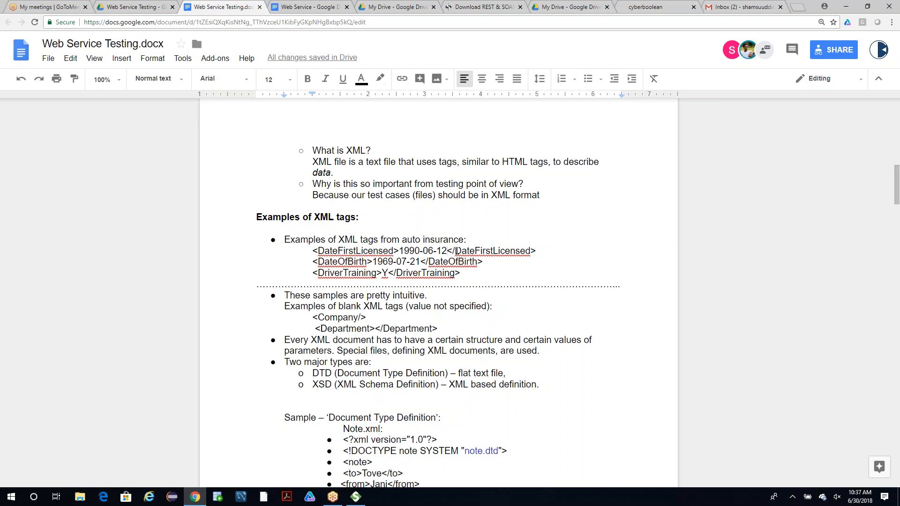
drag(313, 251, 460, 273)
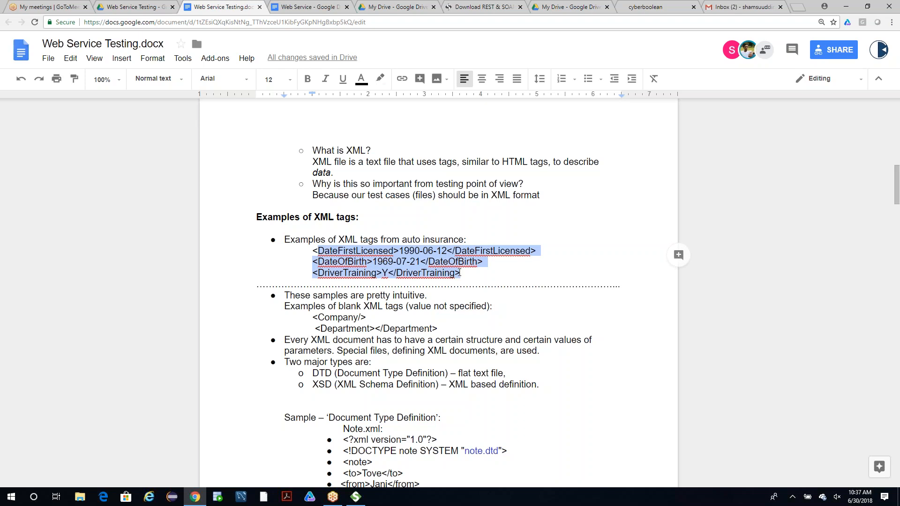
Switch to SoapUI and paste the copied numberconversion link as the project's Initial WSDL.
click(356, 496)
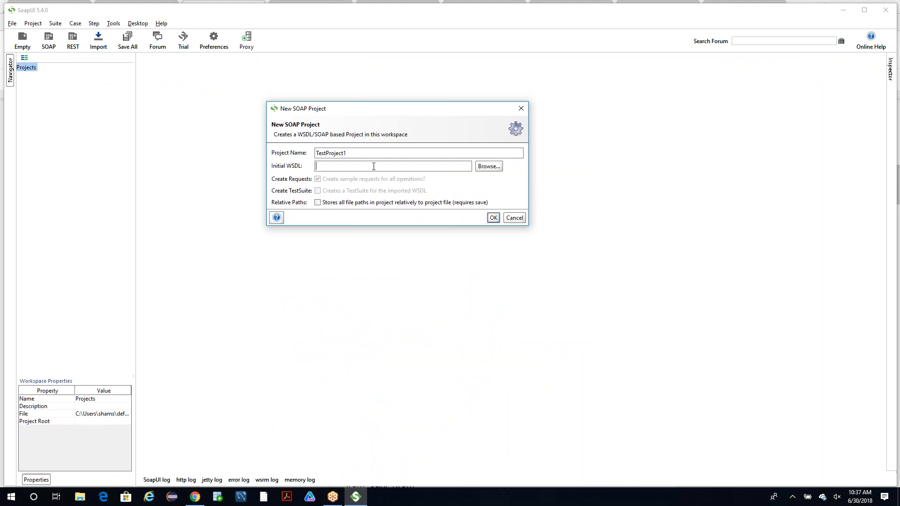
key(ctrl+v)
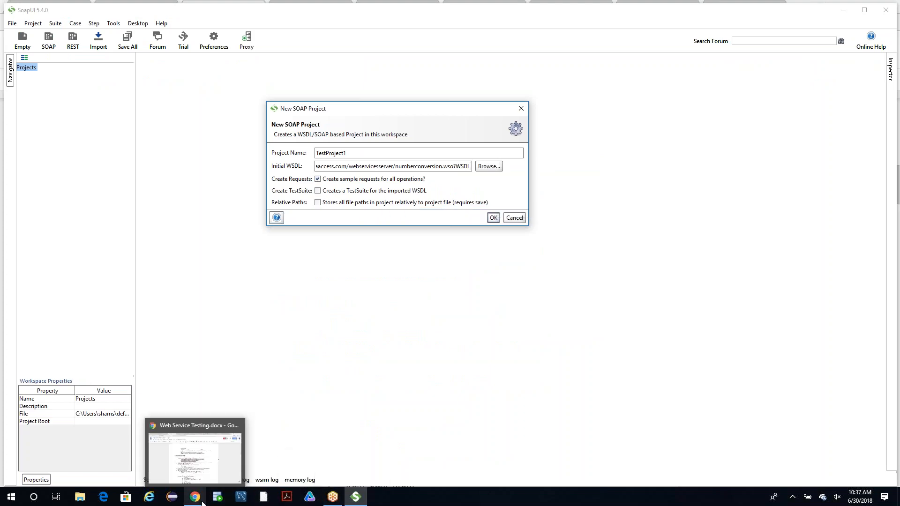
Show the Sample WSDLs links in the Web Service Testing document in Chrome, and return to SoapUI.
click(200, 450)
scroll(371, 342, down, 20)
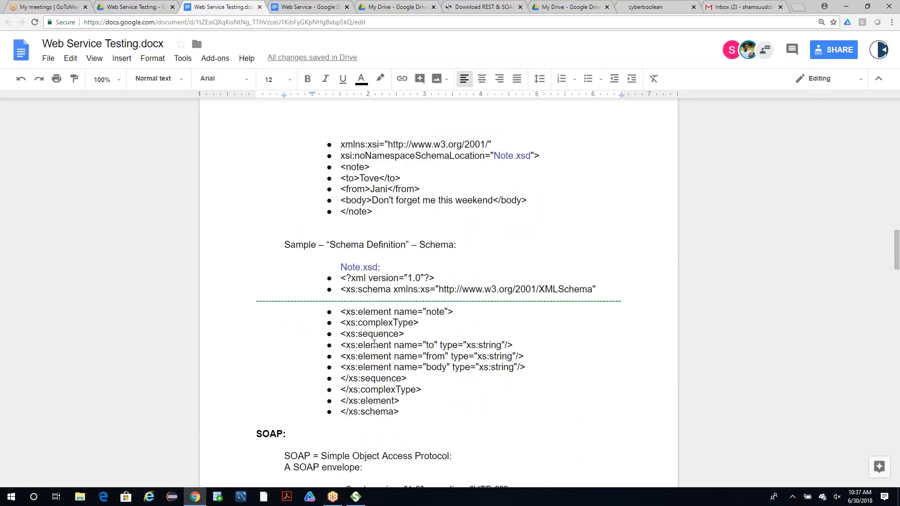
scroll(378, 352, down, 12)
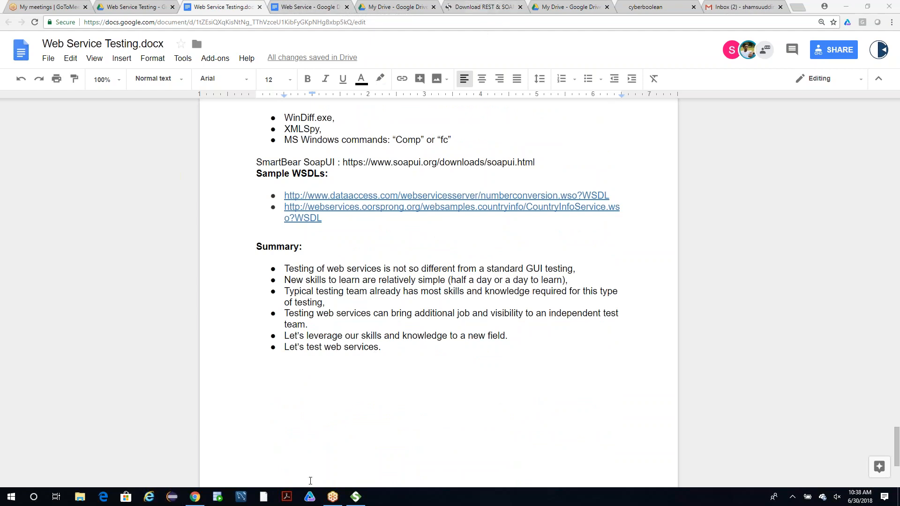
click(356, 496)
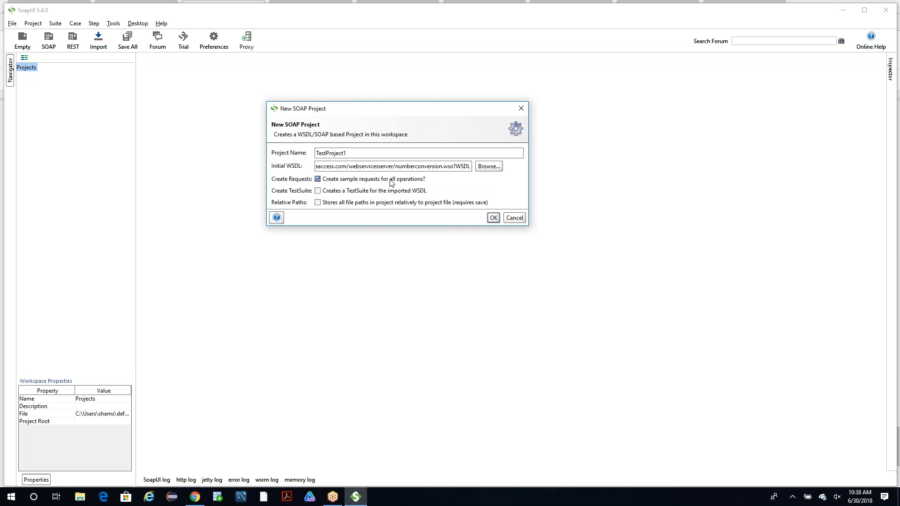
Switch to Chrome and view the login form for the member Course page on the Cyber Boolean site.
click(196, 499)
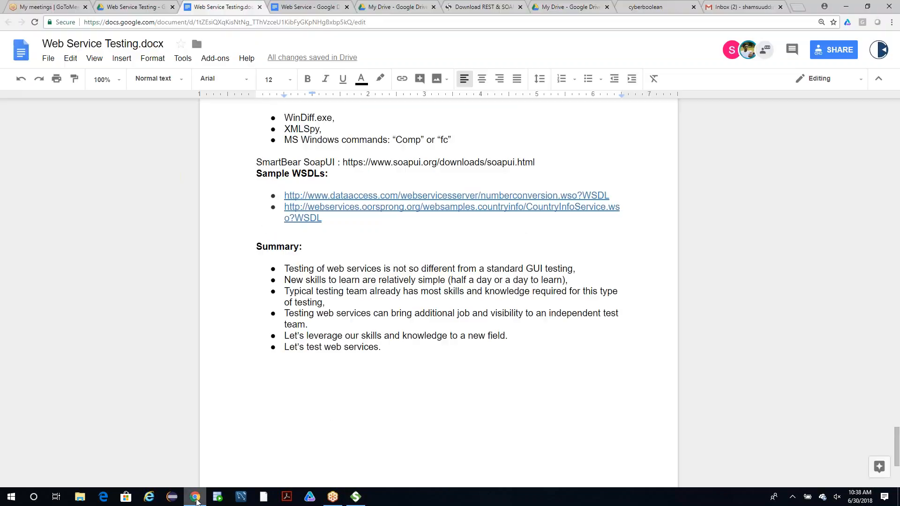
click(661, 8)
mouse_move(663, 67)
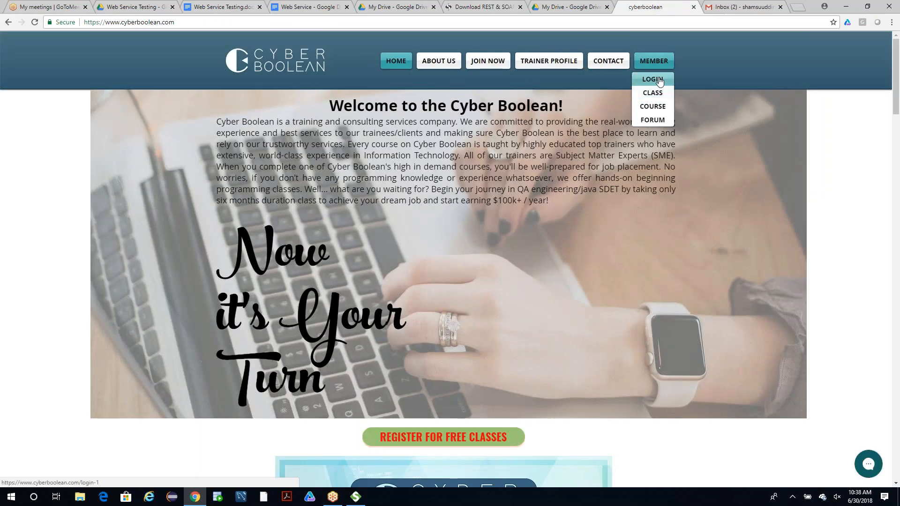
click(645, 108)
click(379, 241)
click(410, 267)
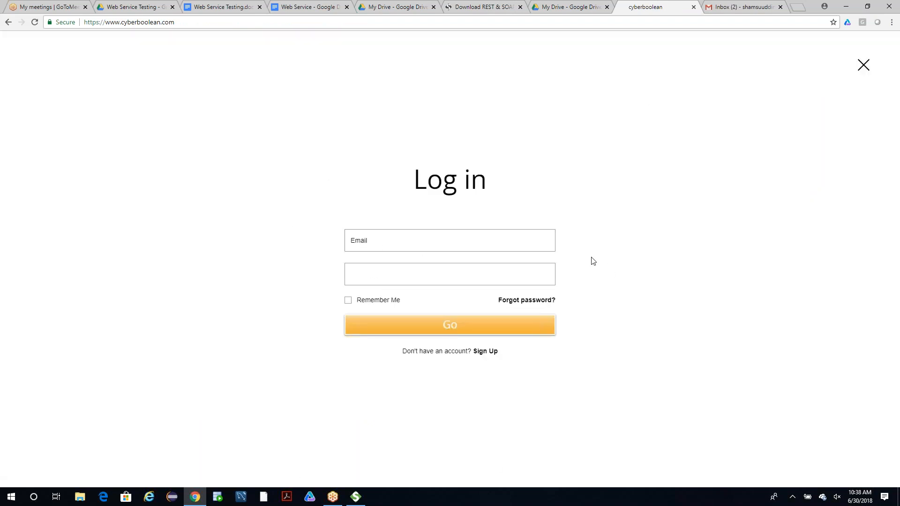
Return to SoapUI and enable creating a TestSuite for the imported WSDL.
click(357, 498)
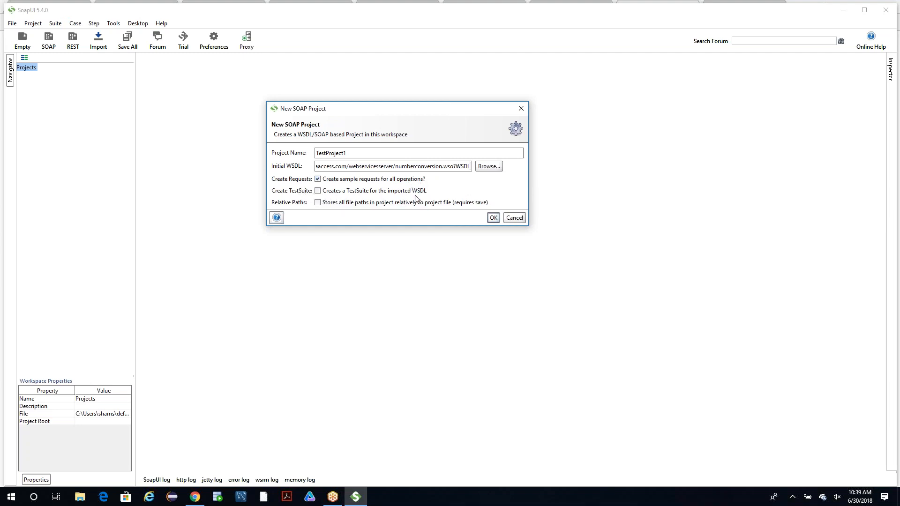
click(317, 192)
click(806, 312)
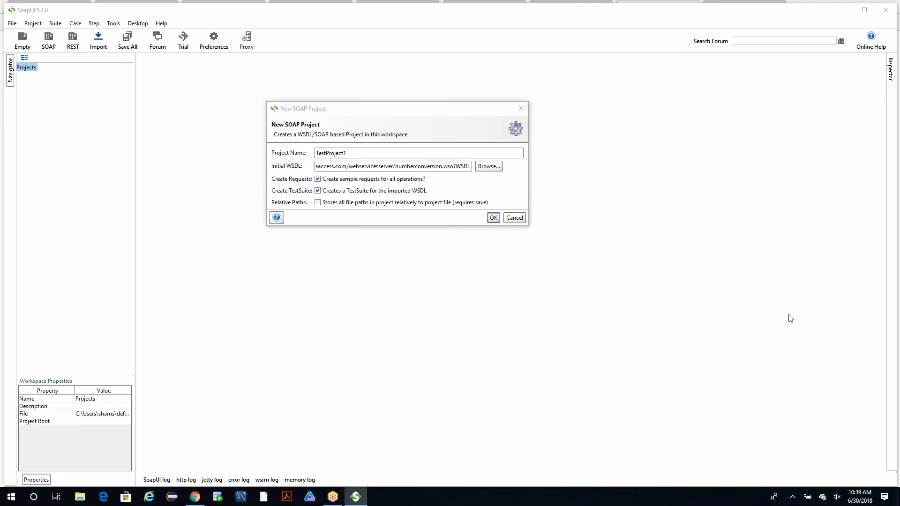
drag(388, 283, 364, 289)
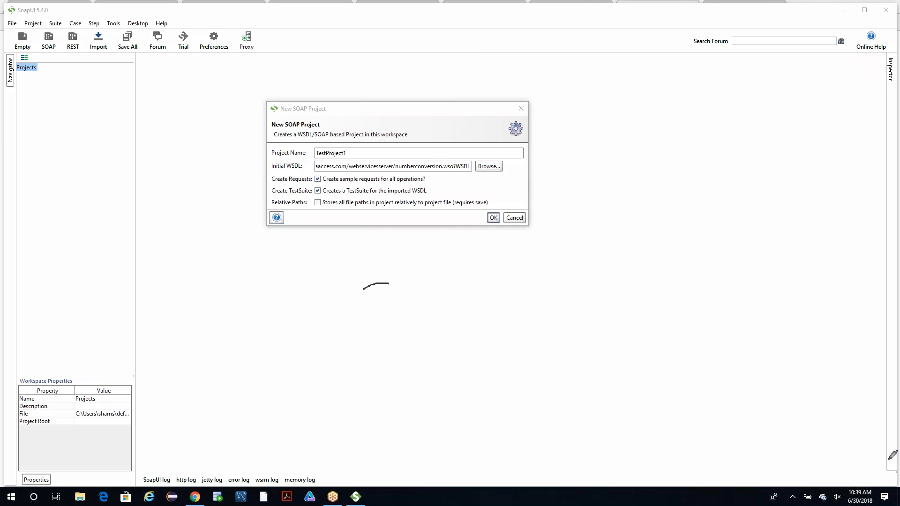
click(876, 310)
Draw a freehand box labelled TS on the screen below the New SOAP Project dialog.
mouse_move(210, 347)
mouse_down()
mouse_move(207, 243)
mouse_move(313, 248)
mouse_move(316, 346)
mouse_move(281, 343)
mouse_move(316, 346)
mouse_up()
drag(228, 269, 233, 323)
mouse_move(205, 281)
mouse_down()
mouse_move(268, 256)
mouse_move(278, 288)
mouse_move(253, 313)
mouse_up()
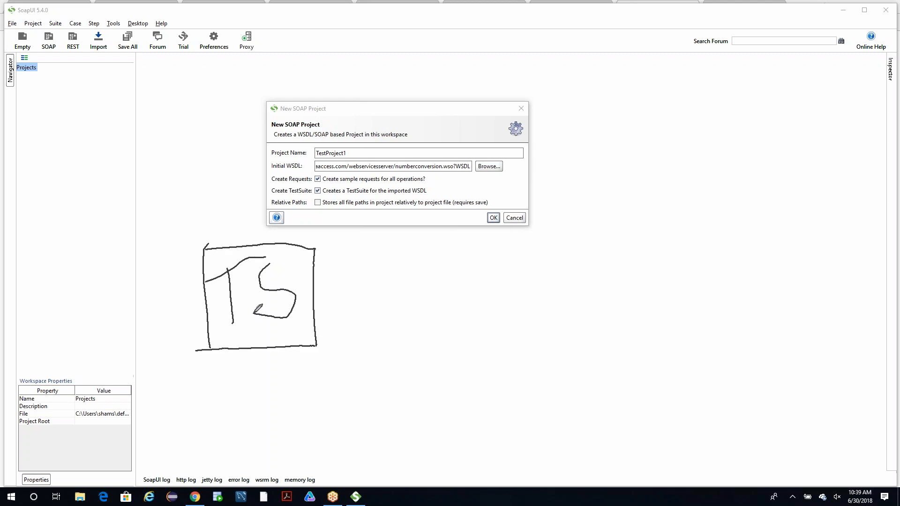
Draw a connector from the TS box to a smaller box containing the labels TC 1 and TC 2.
mouse_move(313, 320)
mouse_down()
mouse_move(373, 320)
mouse_move(383, 369)
mouse_move(425, 343)
mouse_move(430, 412)
mouse_up()
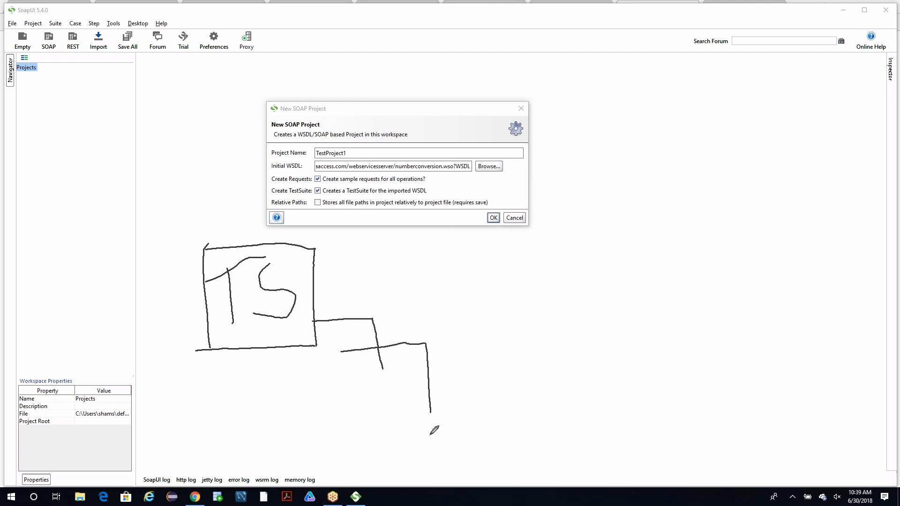
mouse_move(339, 350)
mouse_down()
mouse_move(345, 432)
mouse_move(430, 431)
mouse_up()
mouse_move(365, 363)
mouse_down()
mouse_move(365, 386)
mouse_move(378, 357)
mouse_move(390, 380)
mouse_move(423, 370)
mouse_up()
mouse_move(368, 395)
mouse_down()
mouse_move(370, 419)
mouse_move(379, 393)
mouse_move(398, 414)
mouse_move(439, 413)
mouse_up()
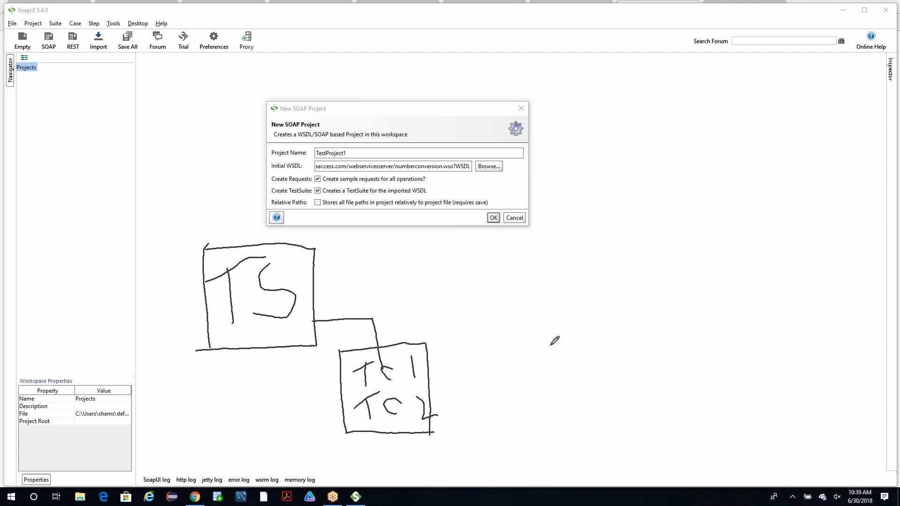
Draw arrows from the TC 1 and TC 2 labels with the note 1,2 beside the first, and clear the drawing.
key(Escape)
click(624, 247)
click(719, 441)
click(420, 358)
mouse_move(419, 358)
mouse_down()
mouse_move(535, 354)
mouse_move(515, 363)
mouse_up()
mouse_move(433, 411)
mouse_down()
mouse_move(579, 413)
mouse_move(527, 442)
mouse_up()
mouse_move(553, 343)
mouse_down()
mouse_move(551, 367)
mouse_move(594, 358)
mouse_up()
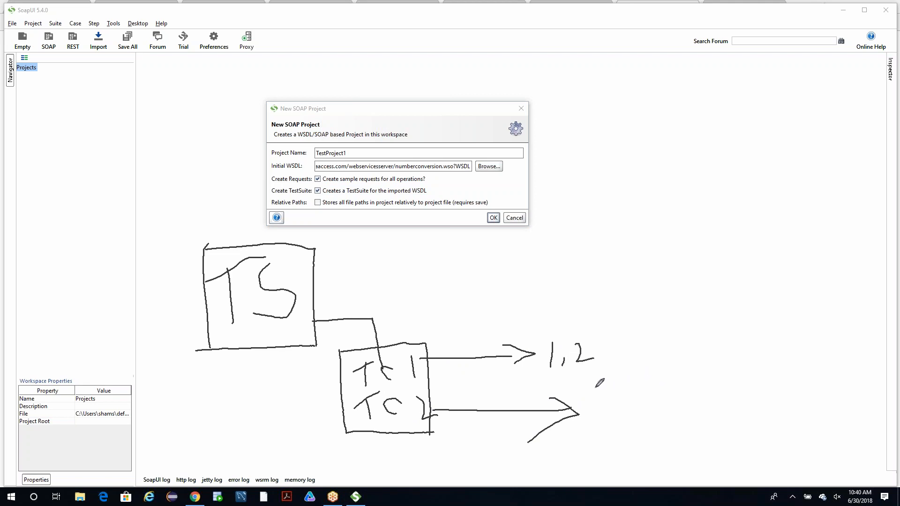
drag(588, 399, 588, 416)
key(Escape)
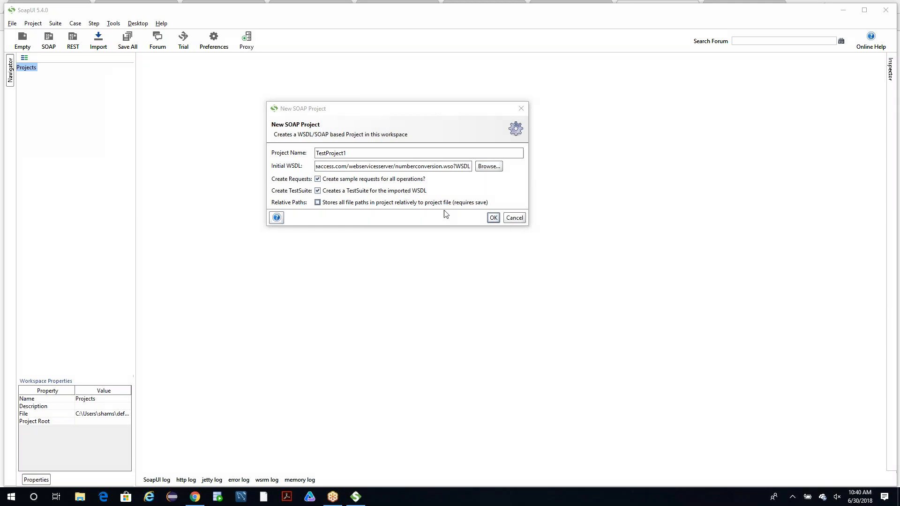
Create the SOAP project TestProject1 with the configured WSDL settings and view the TestSuite choices for its first interface.
click(497, 217)
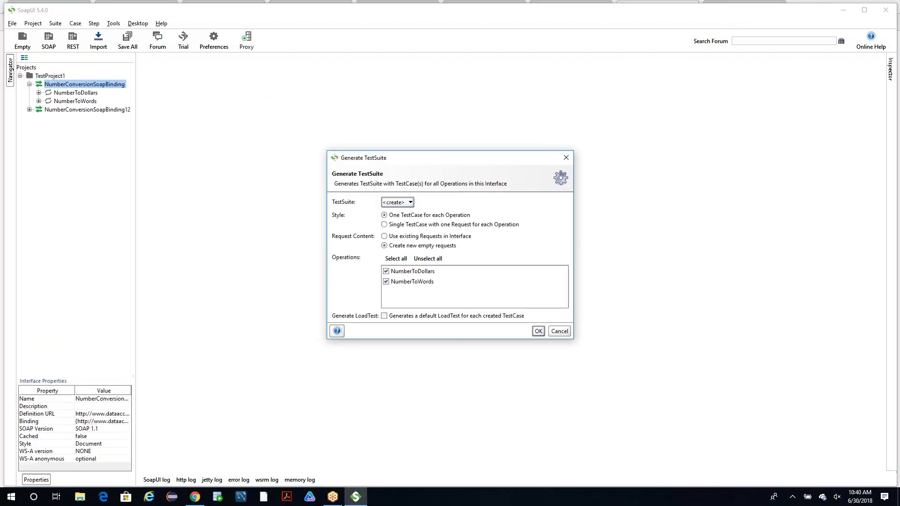
click(399, 203)
click(457, 208)
click(847, 315)
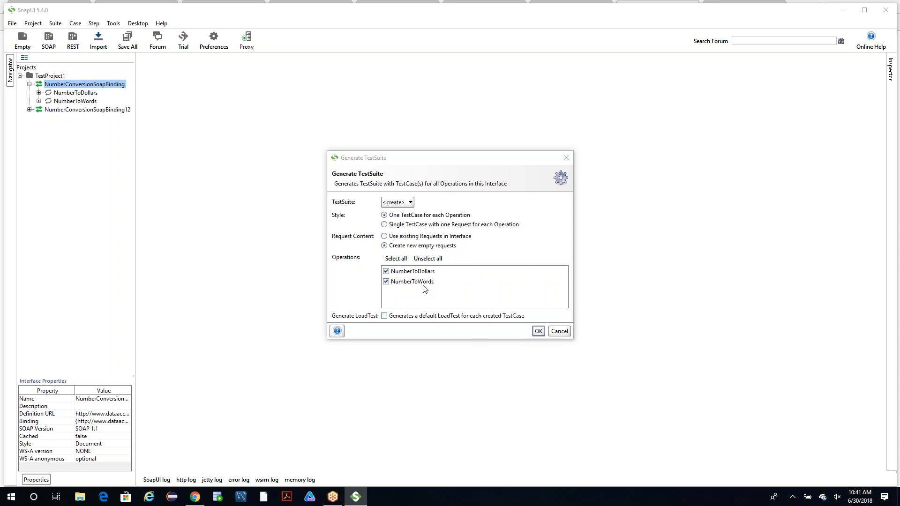
Switch to Chrome and open the Google home page in place of the Cyber Boolean login form.
click(197, 500)
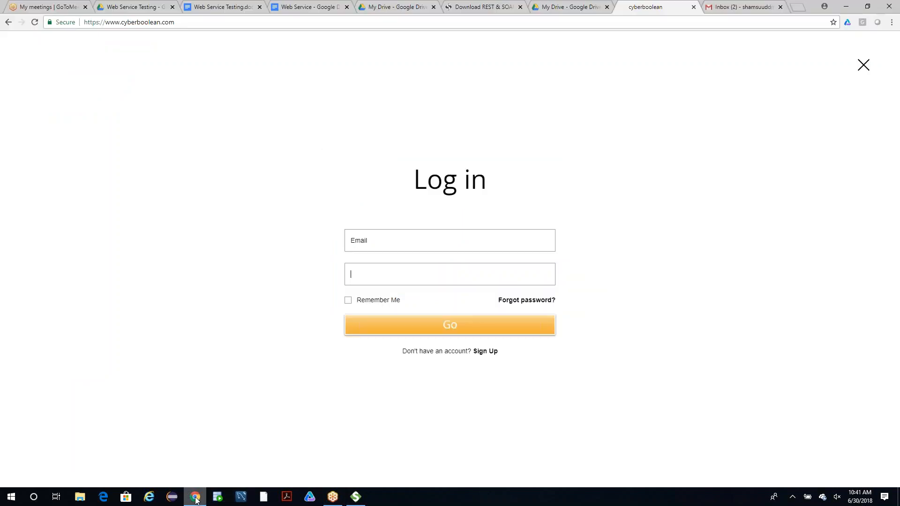
click(466, 24)
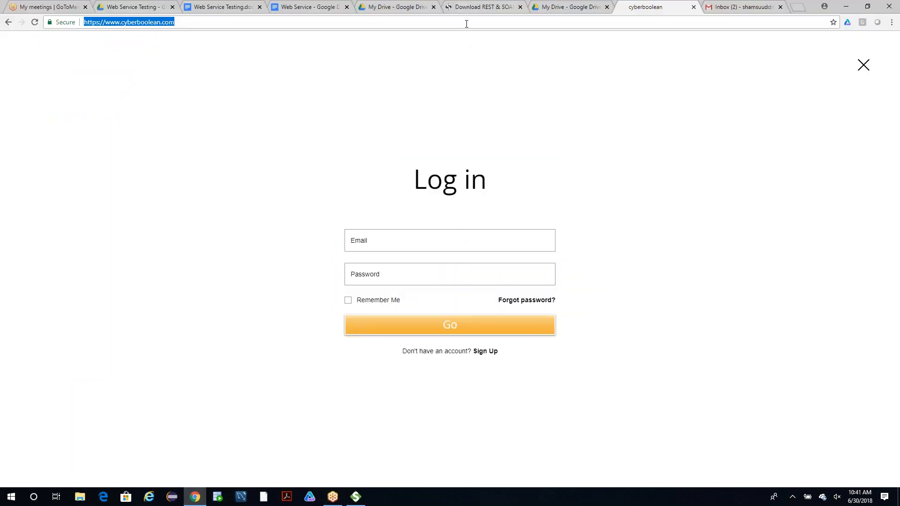
text(google)
key(Return)
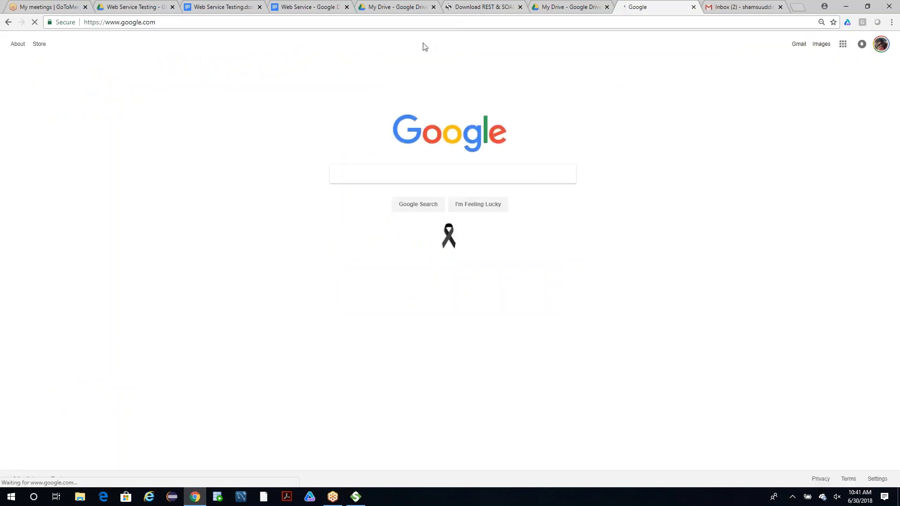
Search Google for convert number to dollars.
click(378, 177)
text(convert nuber to doll)
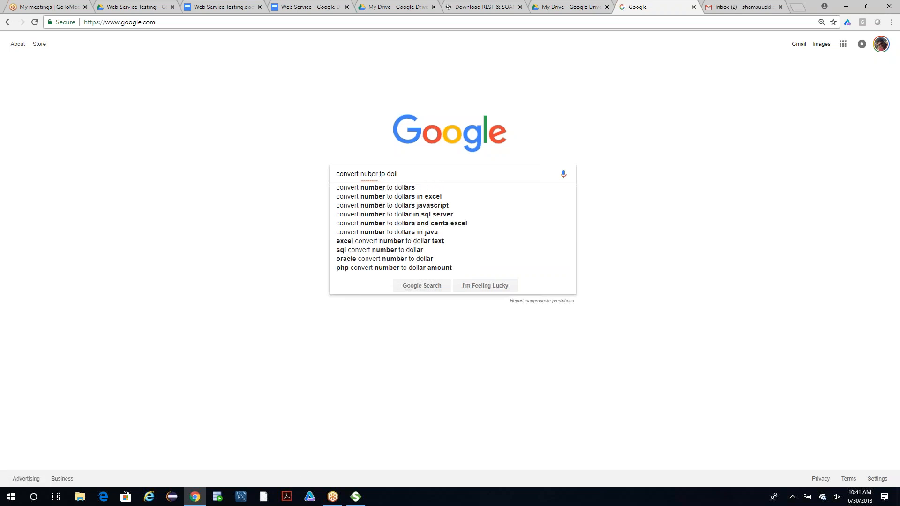
click(380, 188)
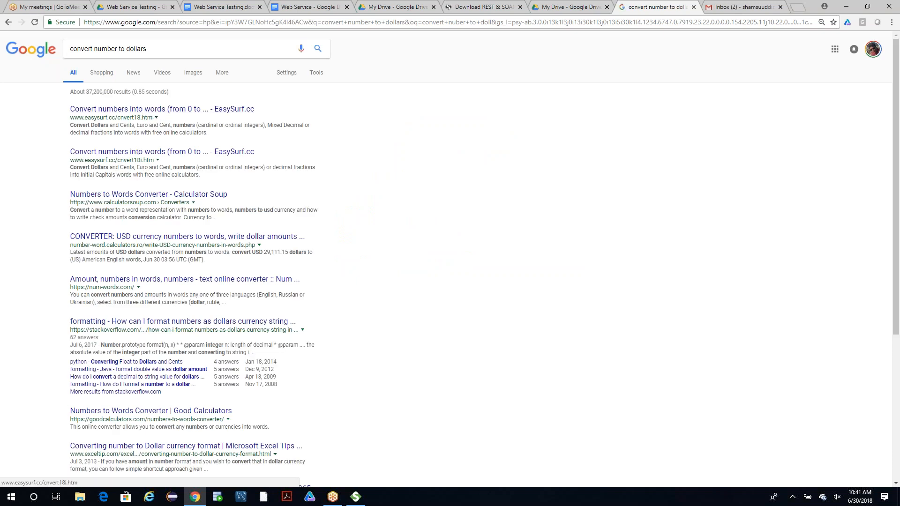
Open the num-words.com converter from the search results and convert the amount 4 to text.
click(115, 280)
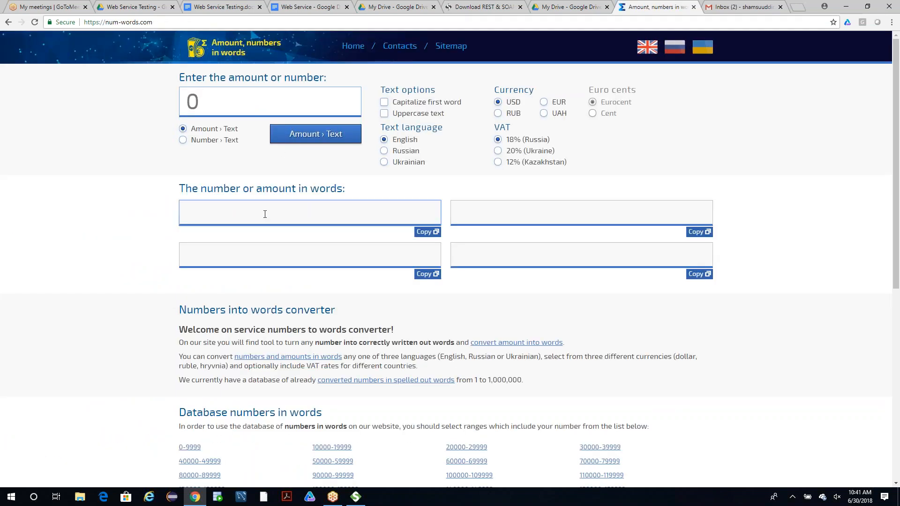
click(270, 92)
text(4)
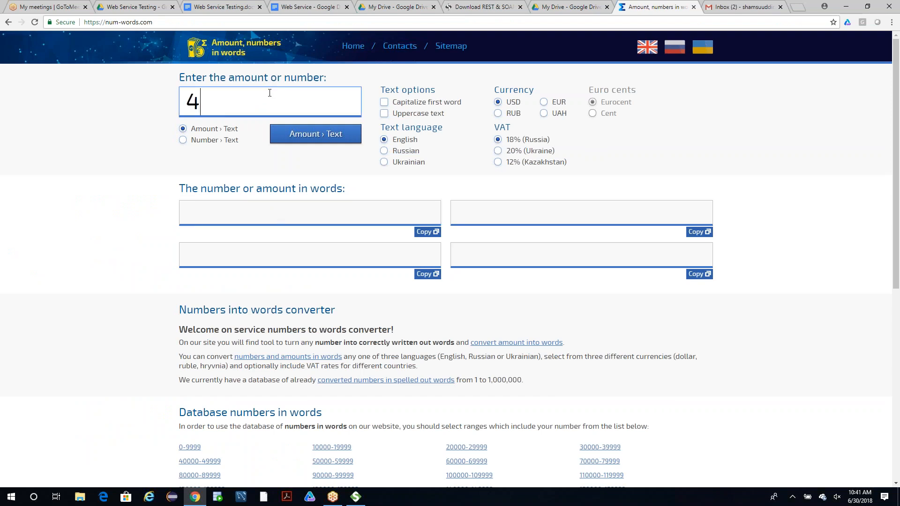
click(314, 133)
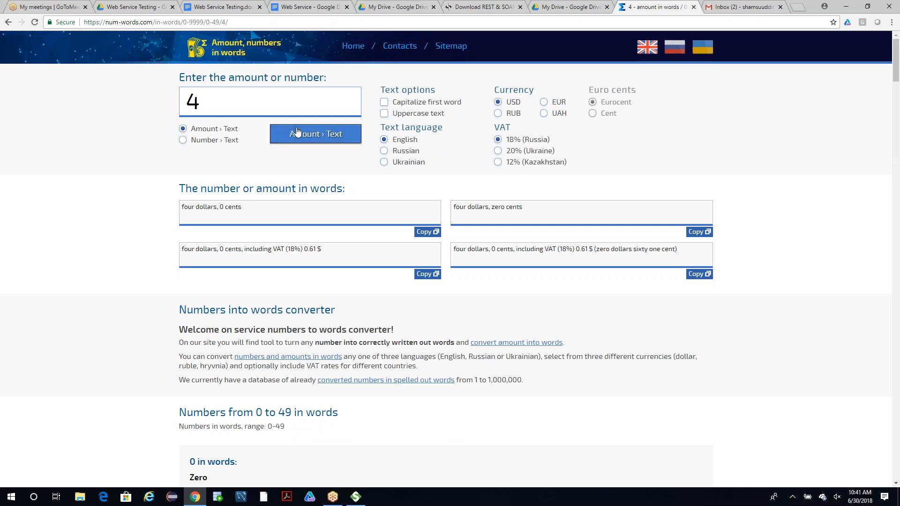
Examine the converted dollar amounts and the list of numbers in words, focusing on the entries for 2 and 3.
scroll(302, 404, down, 2)
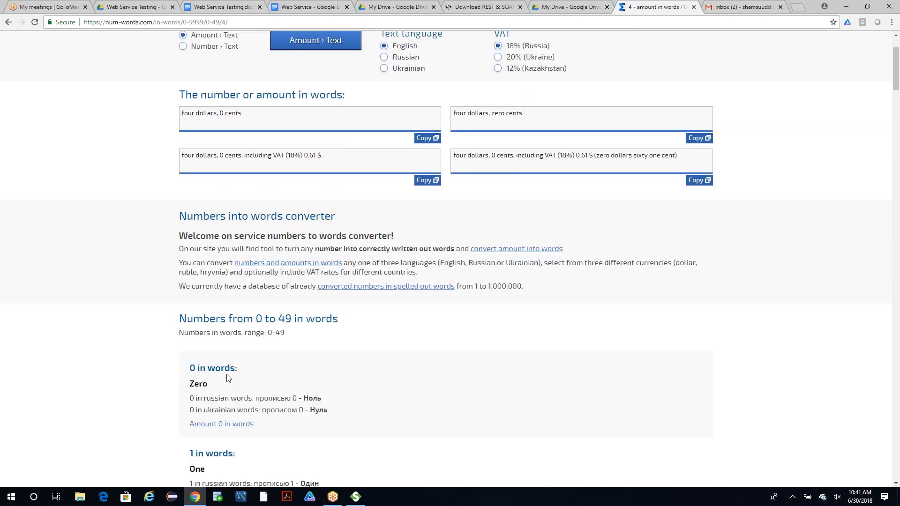
scroll(230, 374, up, 2)
scroll(253, 360, down, 4)
scroll(253, 360, down, 2)
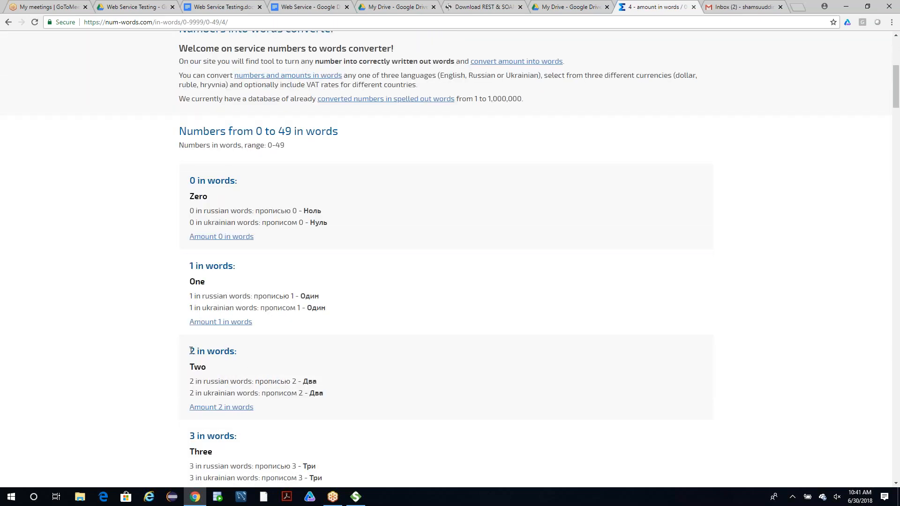
drag(192, 350, 287, 355)
drag(191, 365, 217, 370)
scroll(233, 349, down, 3)
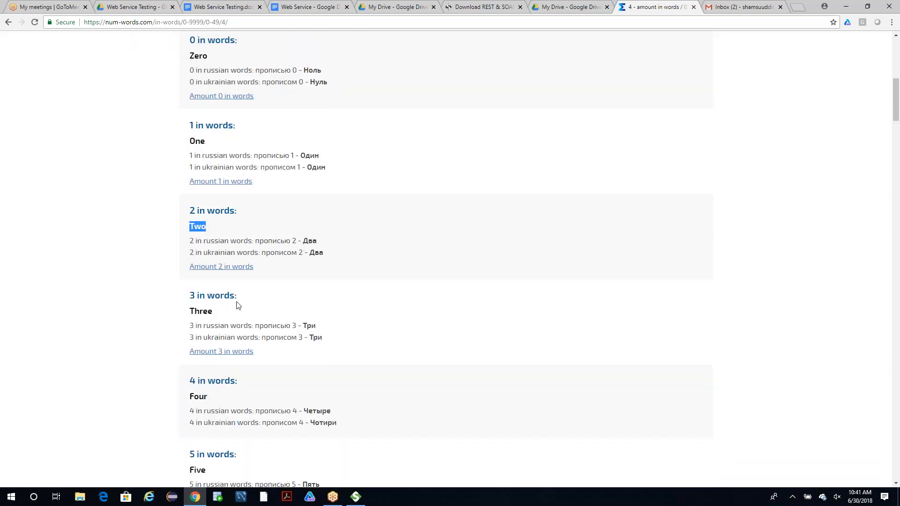
drag(190, 312, 231, 313)
scroll(231, 314, up, 9)
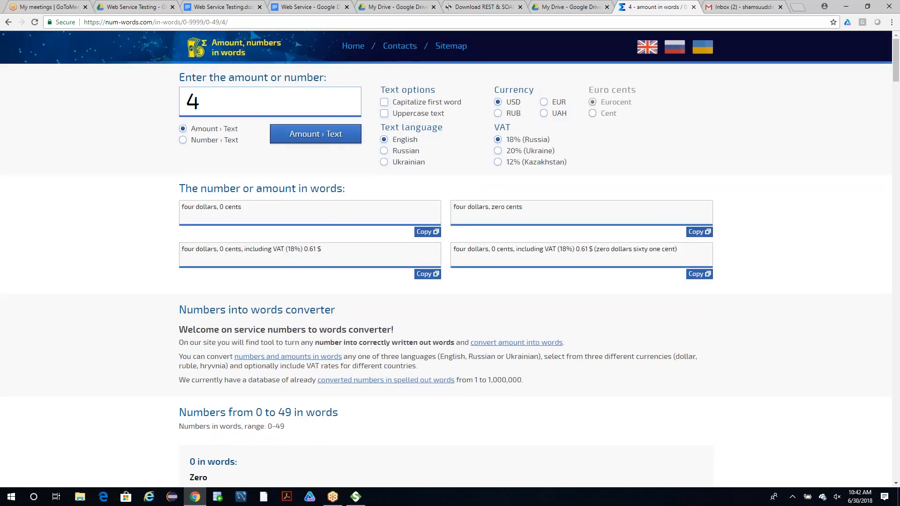
click(244, 104)
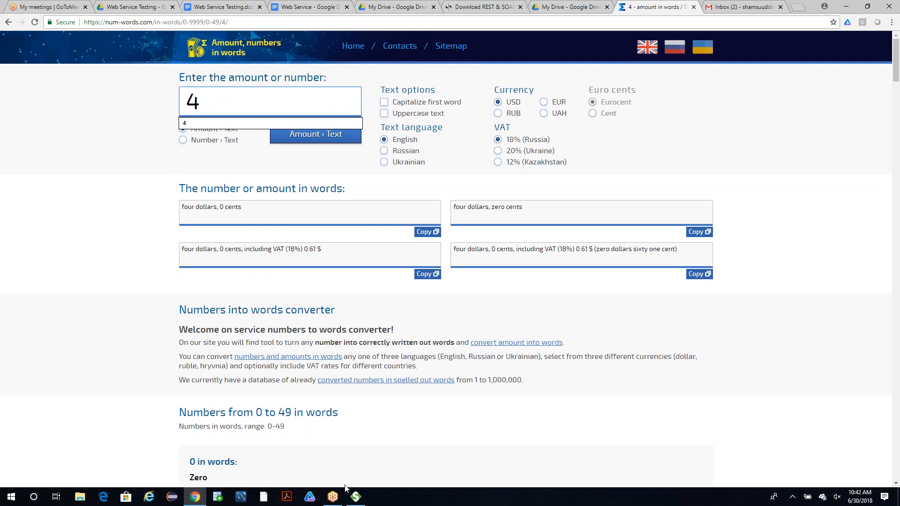
Return to SoapUI and generate a TestSuite named TestSuite 1 for NumberConversionSoapBinding with one TestCase per operation.
click(355, 496)
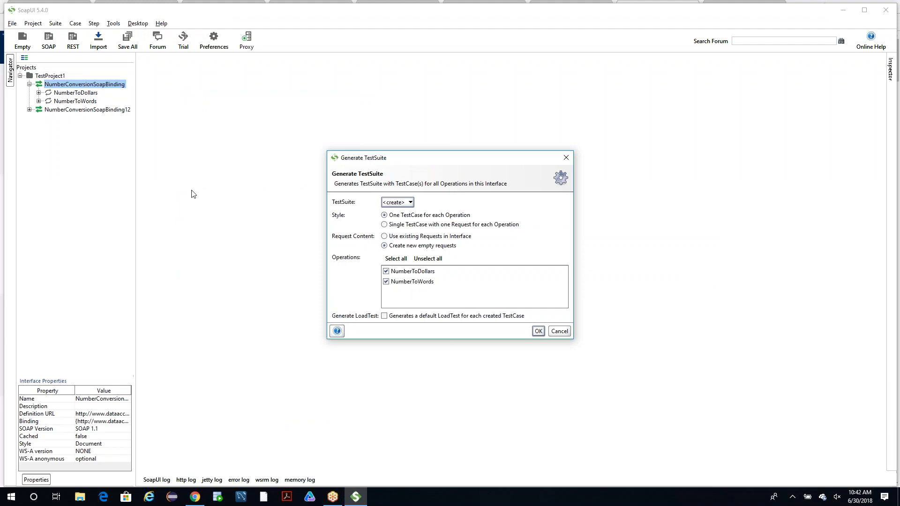
click(538, 332)
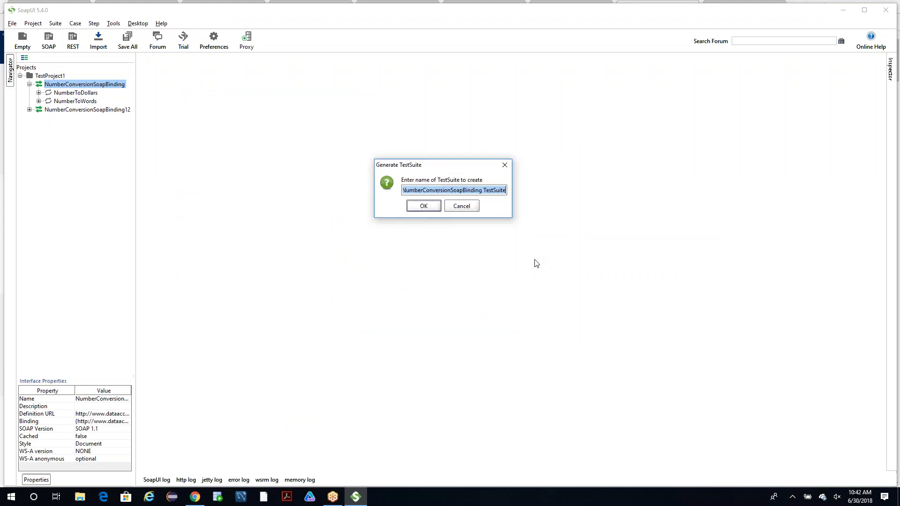
key(BackSpace)
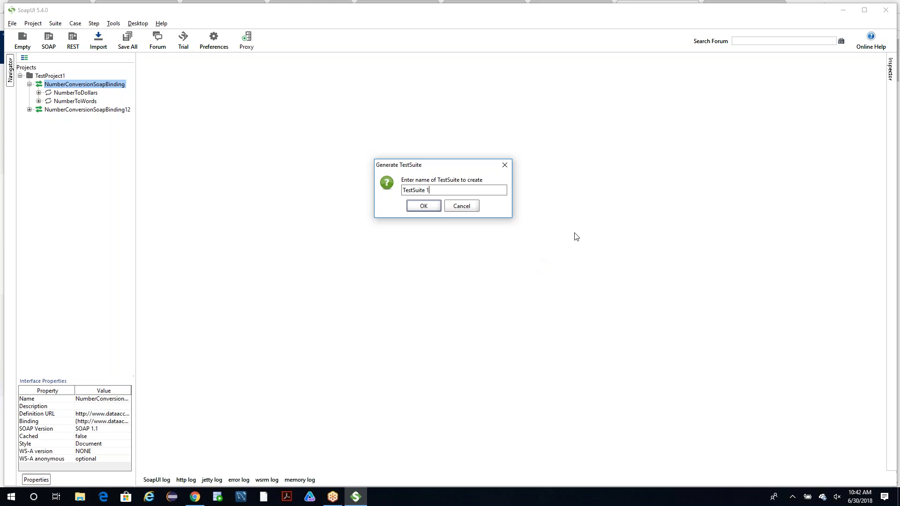
click(424, 206)
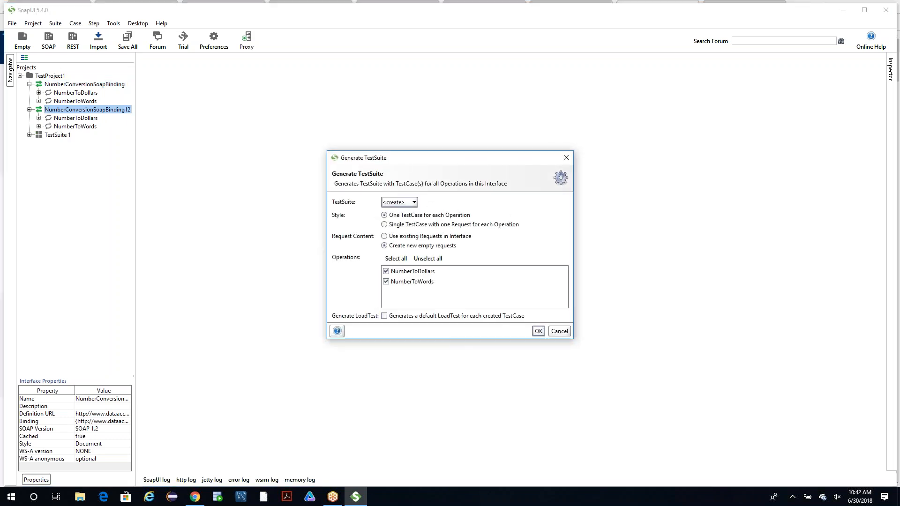
Generate a TestSuite named Test Suite 2 for NumberConversionSoapBinding12 with one TestCase for each operation.
click(538, 331)
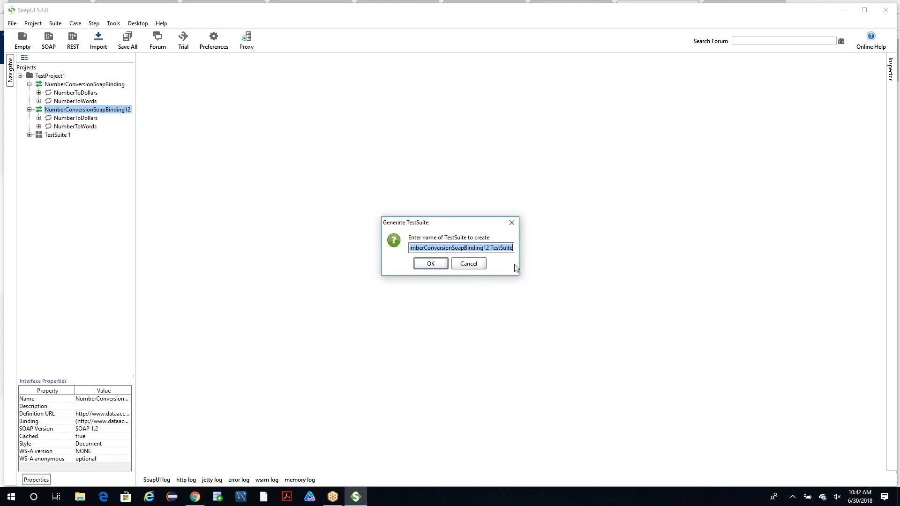
text(Test)
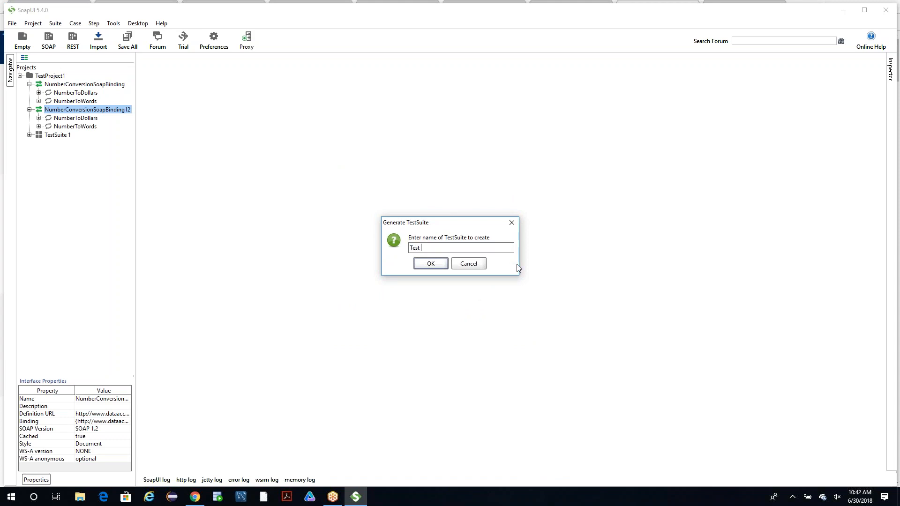
text( Suite 2)
key(Return)
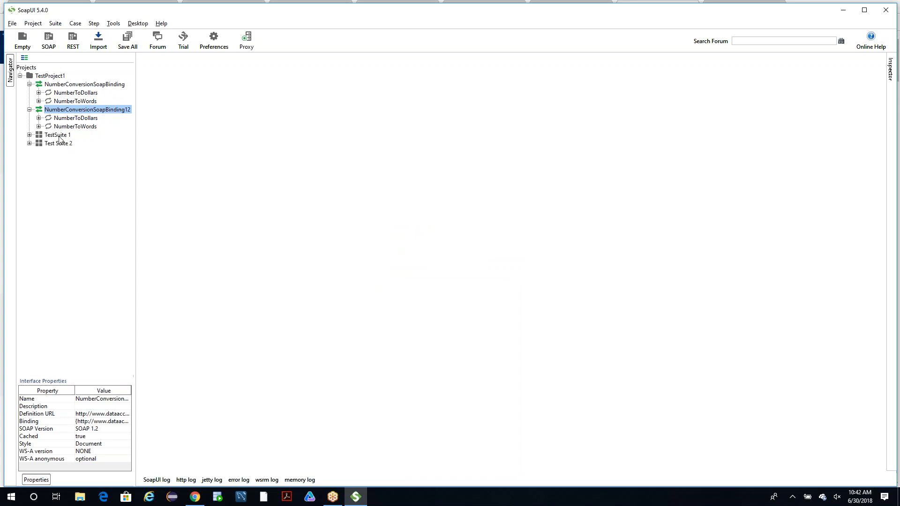
Collapse both NumberConversion interfaces and expand TestSuite 1 and Test Suite 2 to view their TestCases.
click(31, 85)
click(29, 84)
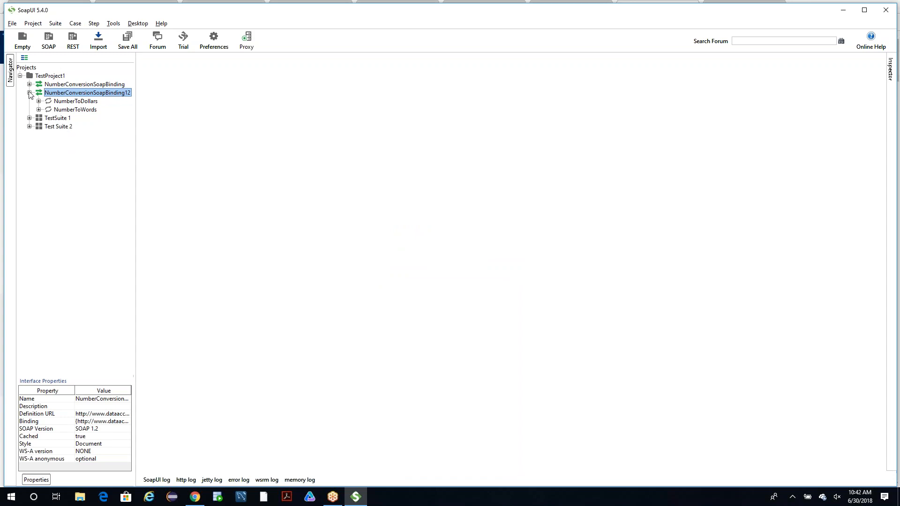
click(29, 92)
click(30, 101)
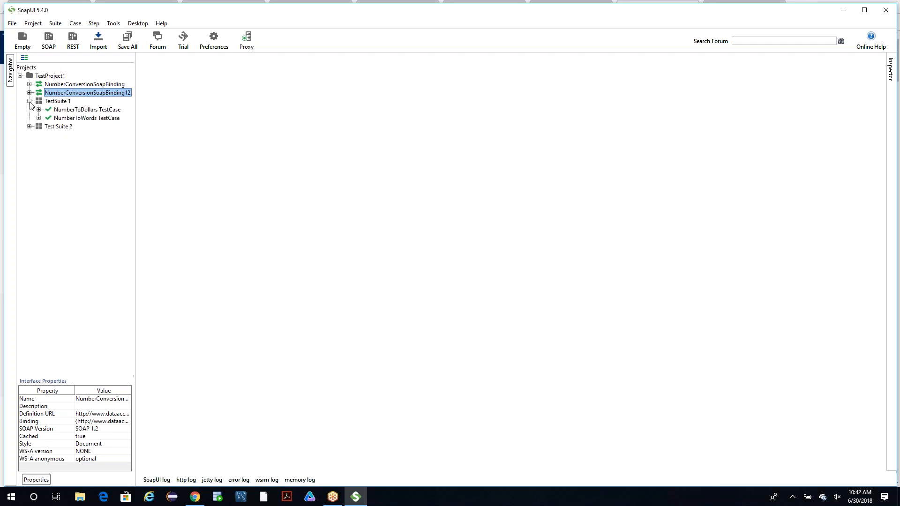
click(29, 126)
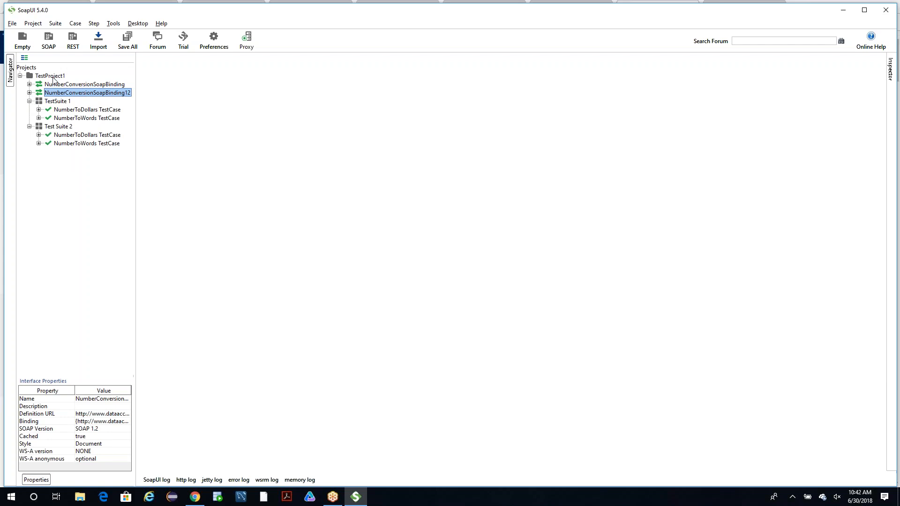
right_click(52, 85)
click(302, 137)
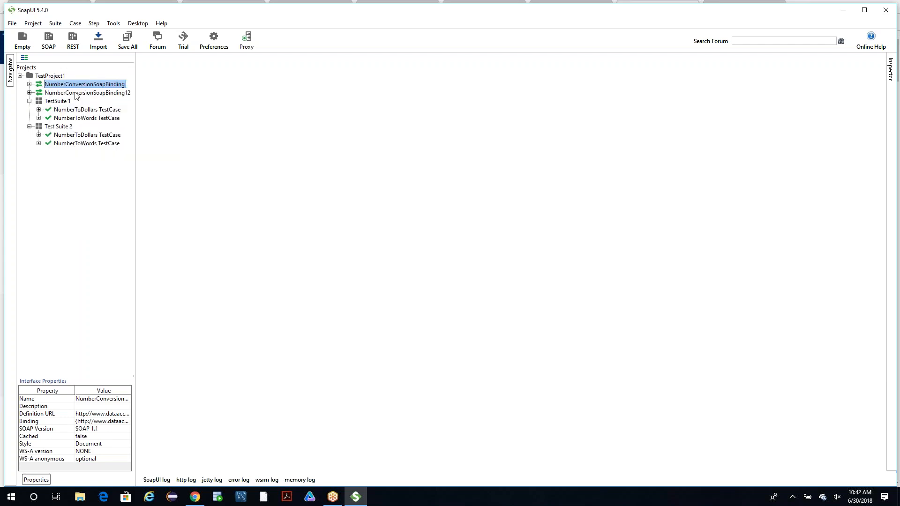
click(29, 101)
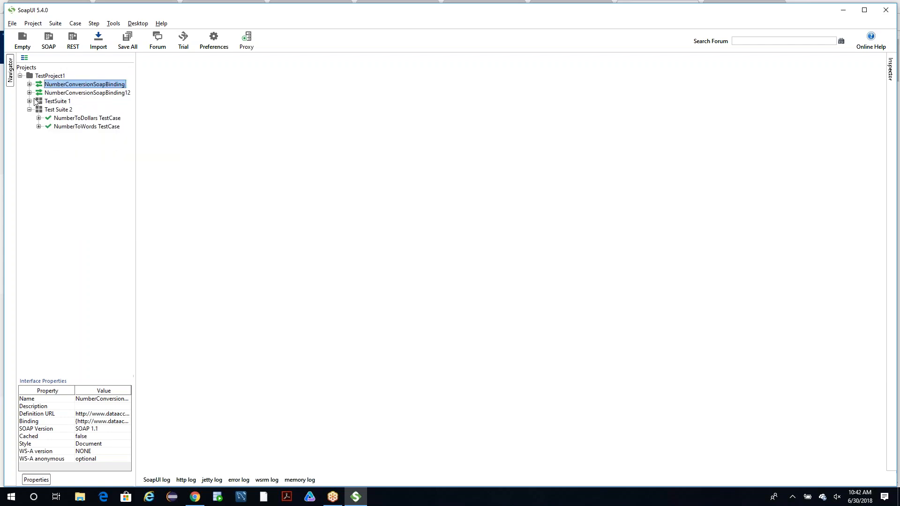
click(29, 101)
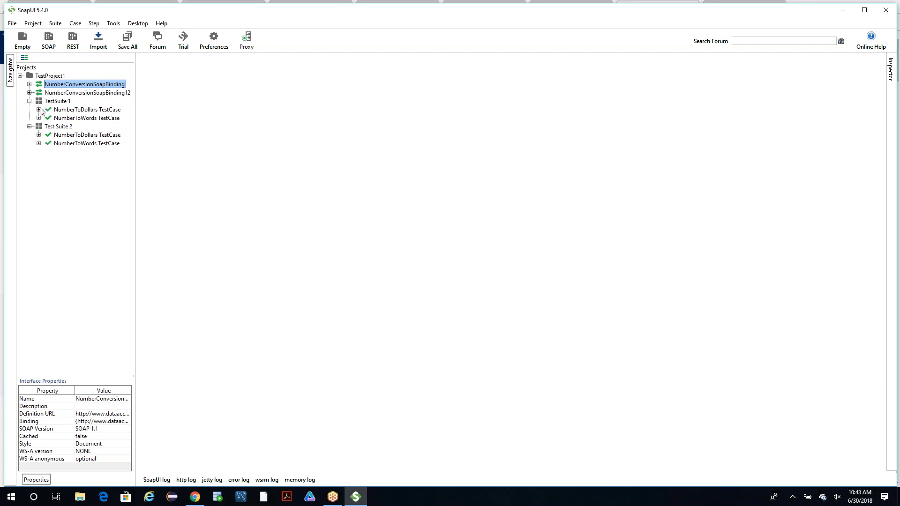
View the NumberToDollars TestCase of TestSuite 1 in its editor, close the editor, and expand the TestCase's Test Steps.
click(39, 109)
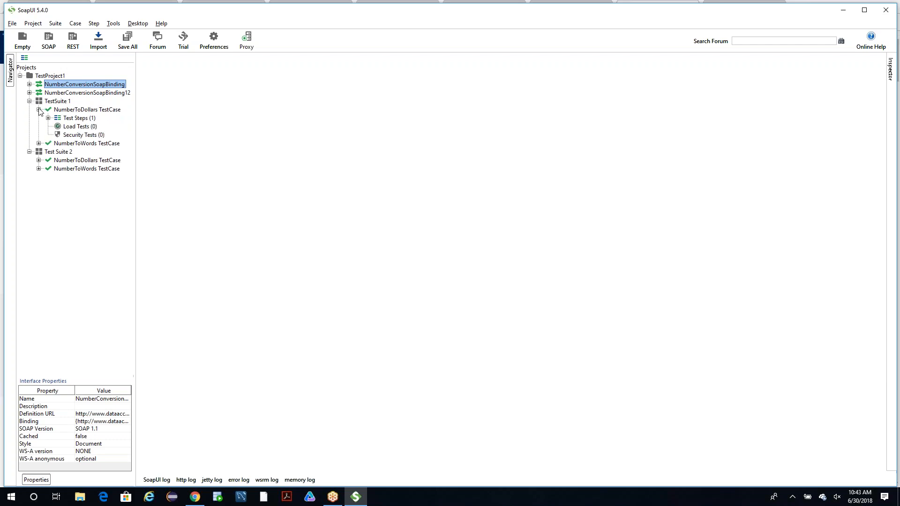
click(79, 111)
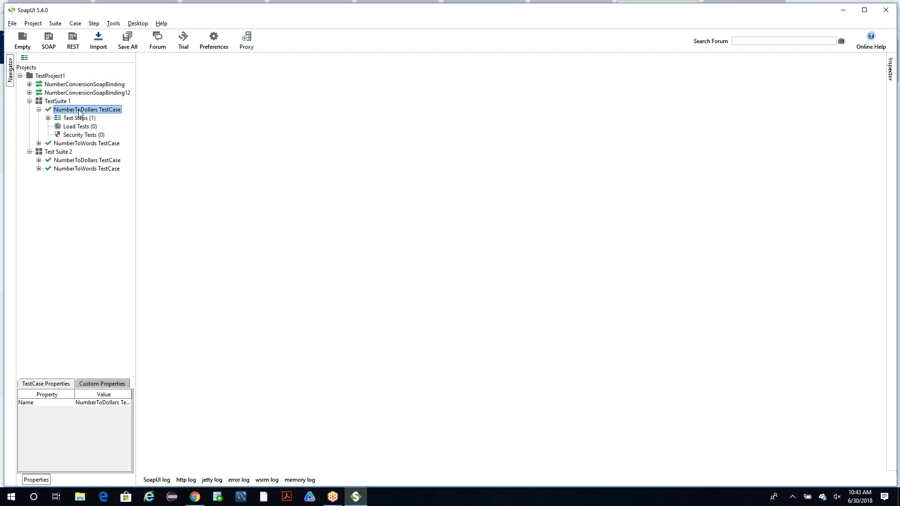
double_click(80, 110)
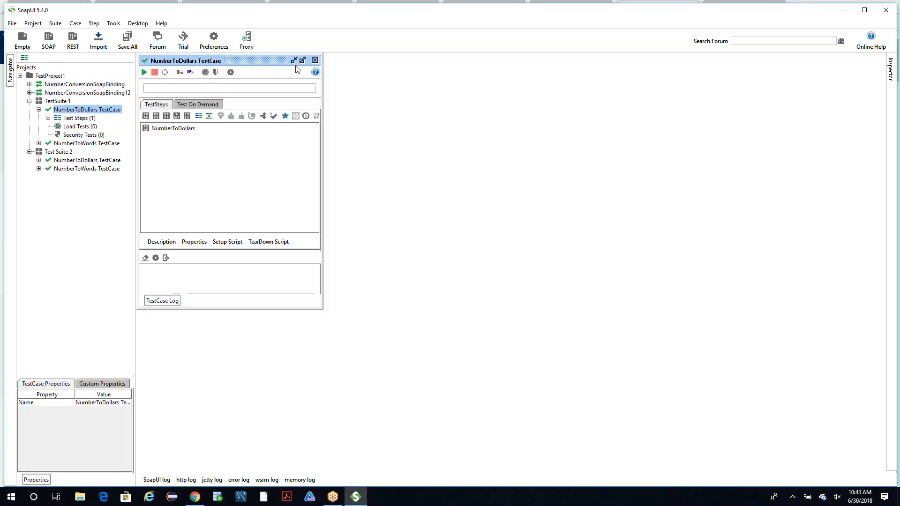
click(314, 61)
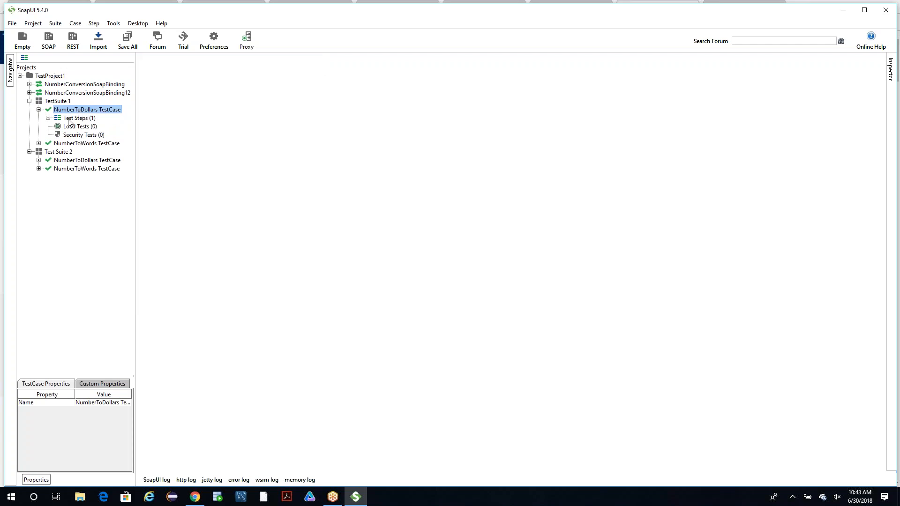
click(49, 118)
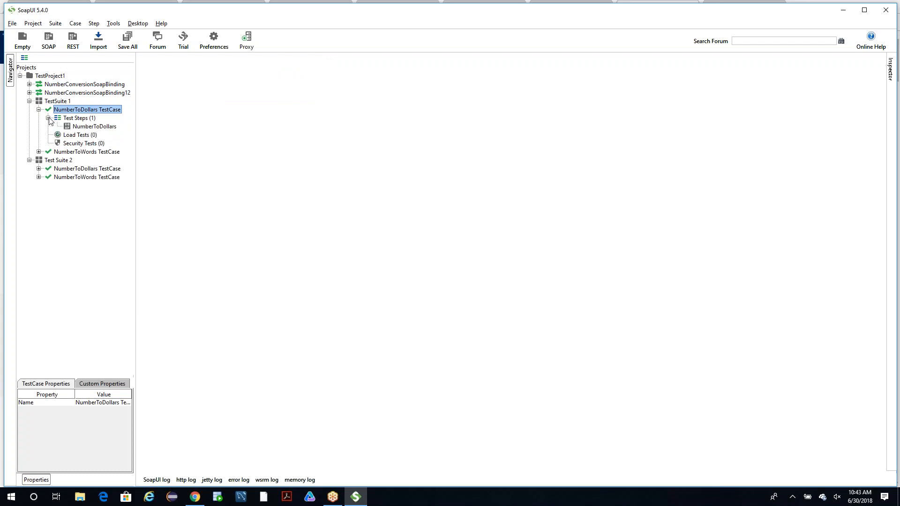
View the NumberToDollars test step's request in TestSuite 1 and close its editor.
click(74, 128)
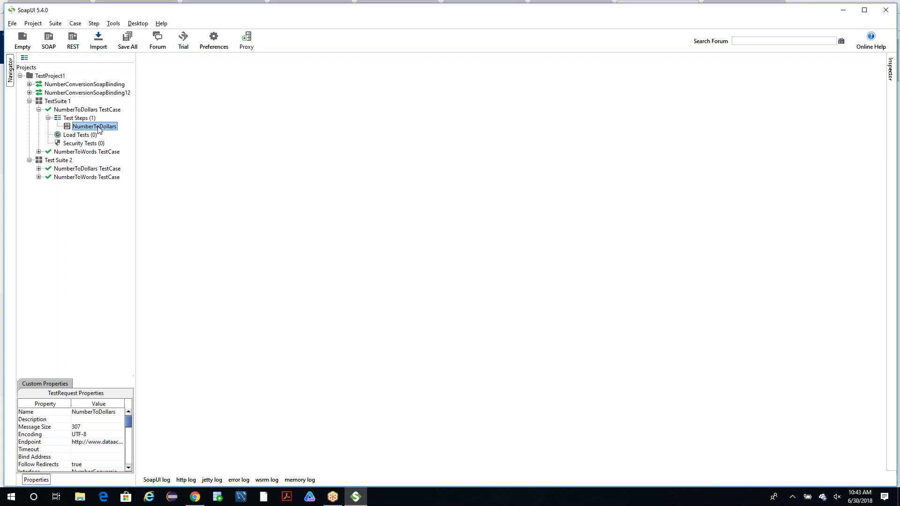
double_click(96, 127)
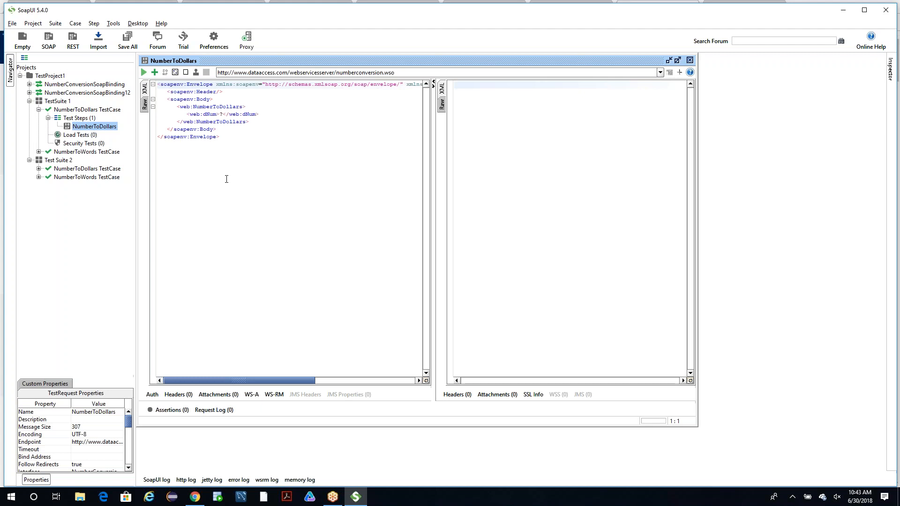
click(890, 298)
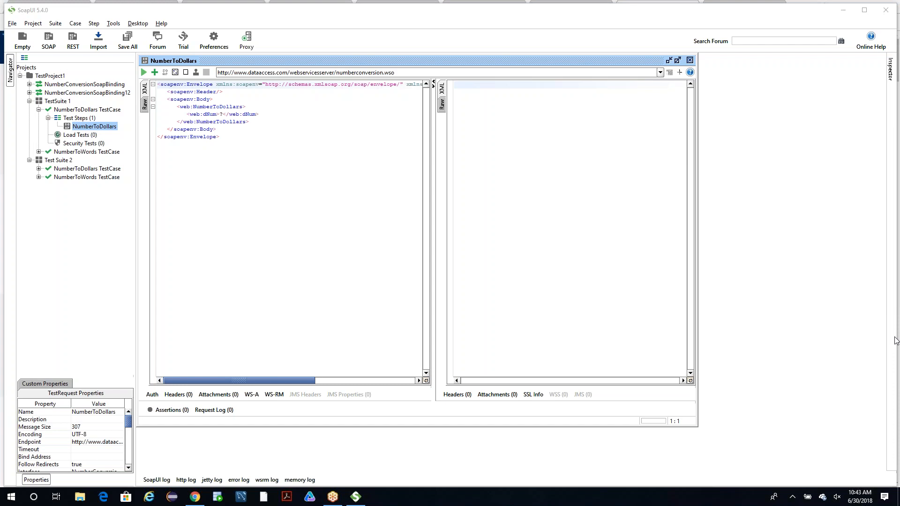
click(694, 65)
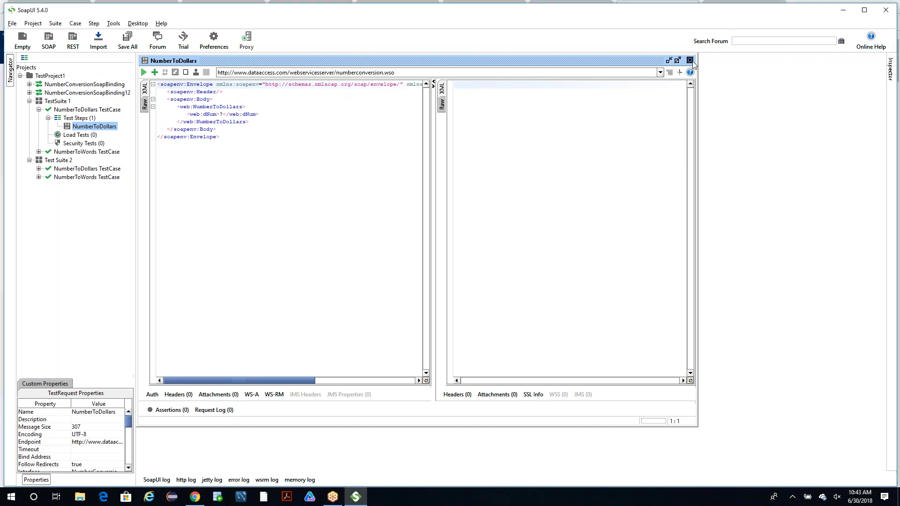
click(690, 61)
Remove TestProject1 from the workspace, saving it first in Documents as TestProject1-soapui-project.xml.
right_click(49, 76)
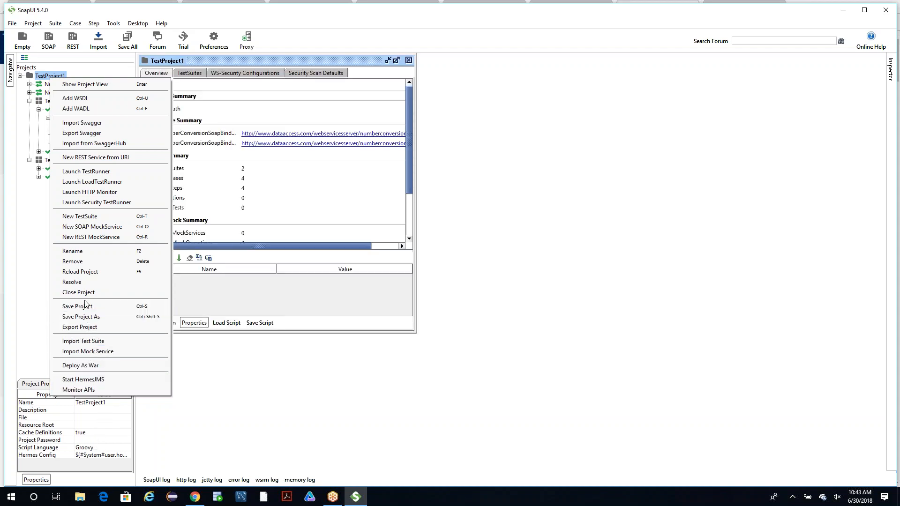
click(73, 261)
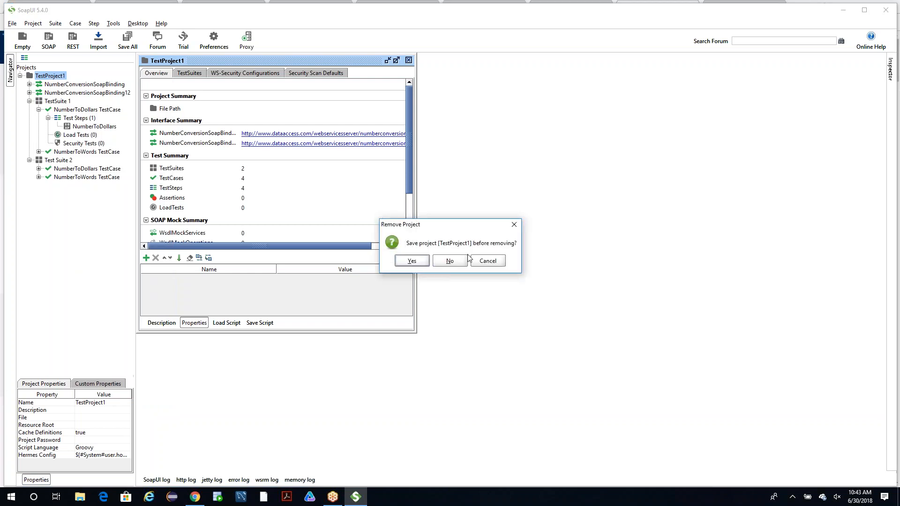
click(412, 260)
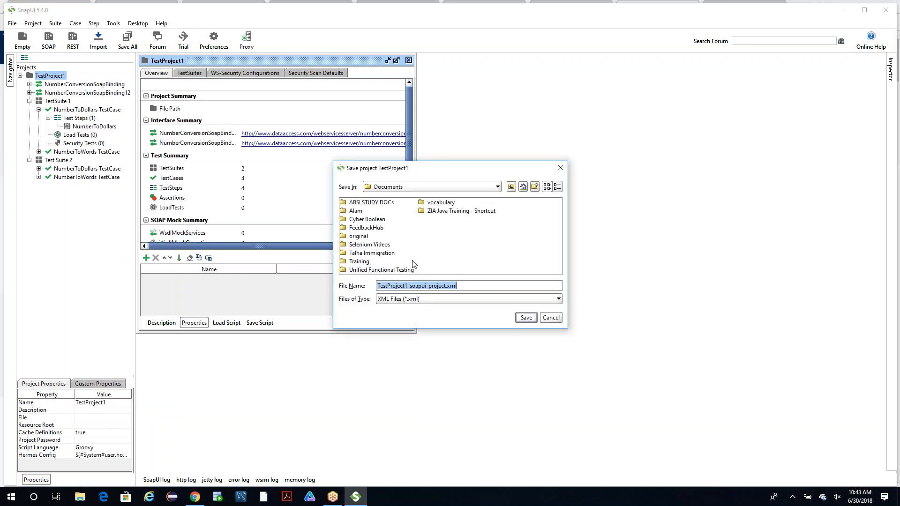
click(526, 318)
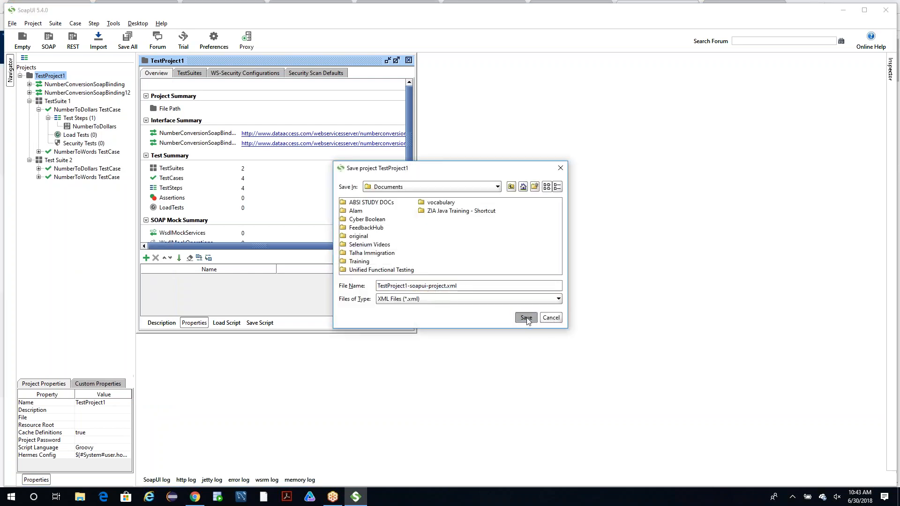
click(9, 24)
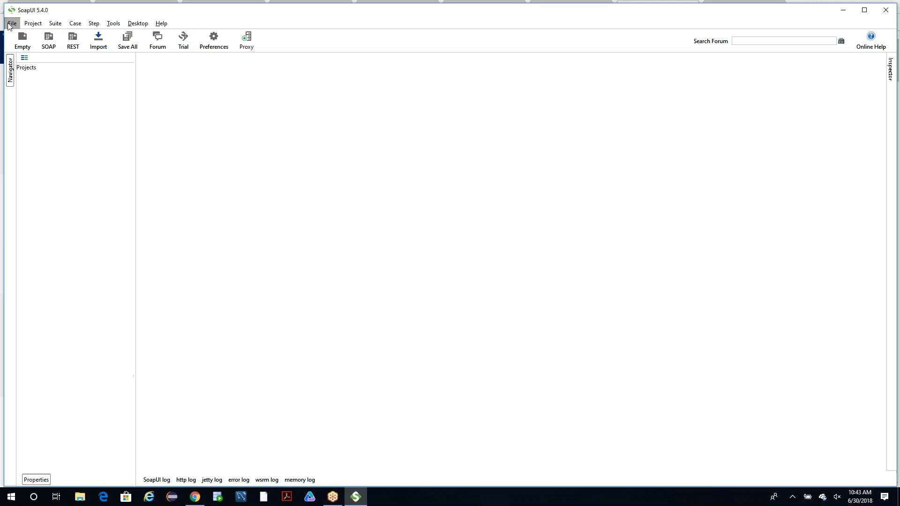
mouse_move(23, 30)
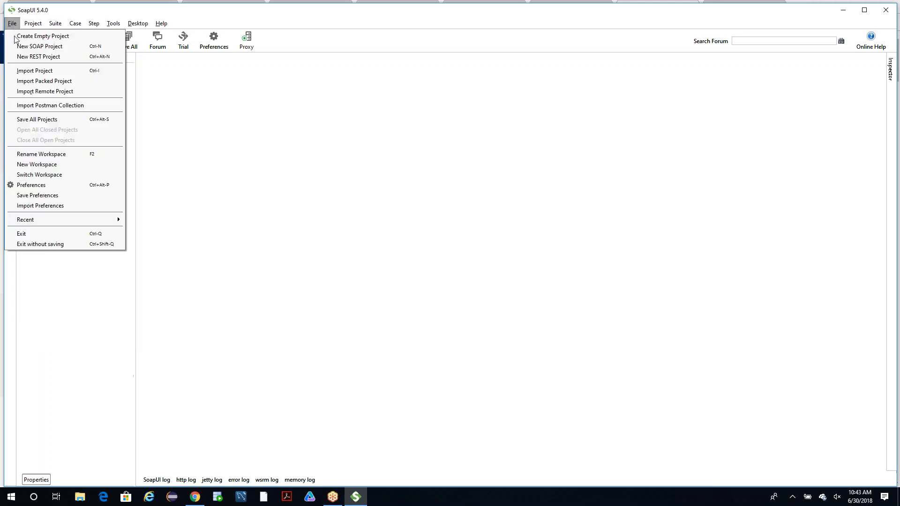
click(40, 47)
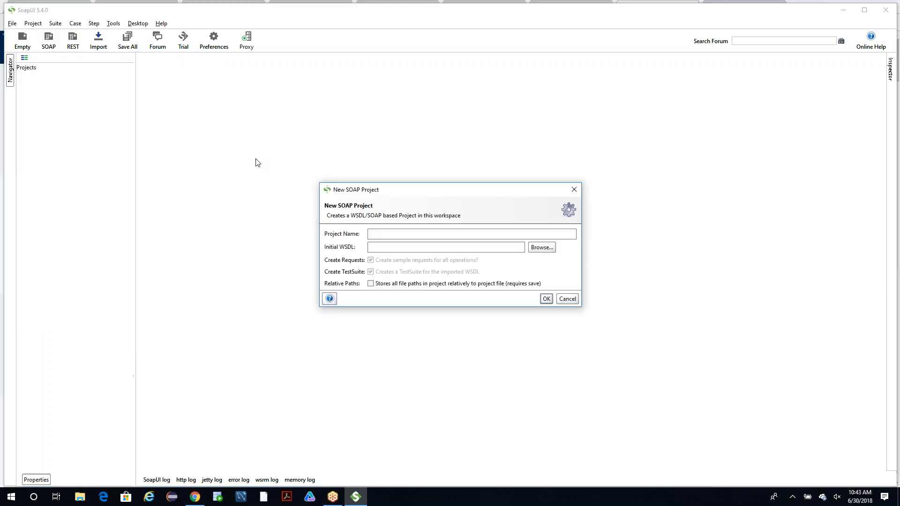
text(Test)
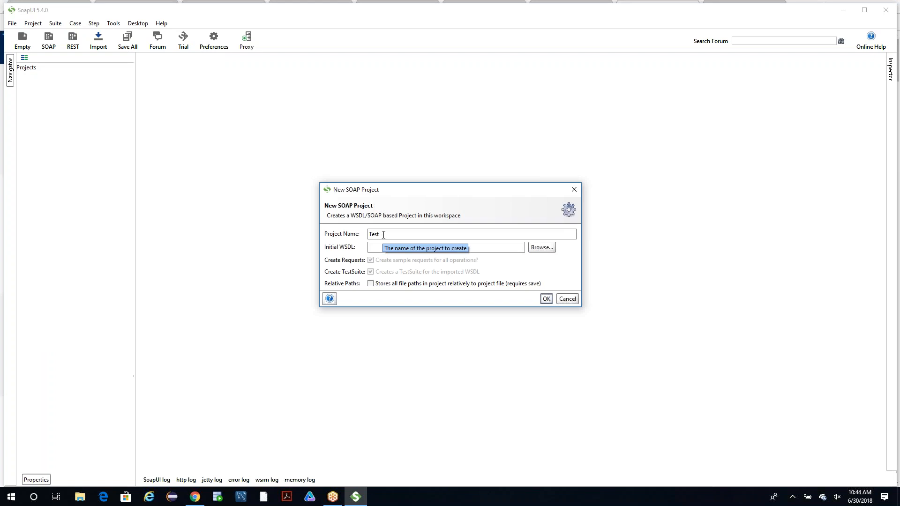
text(Project1)
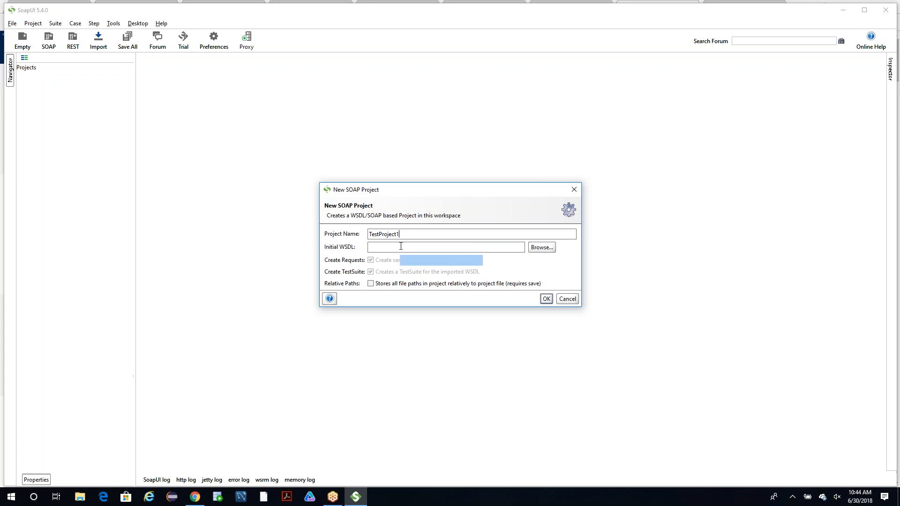
click(441, 247)
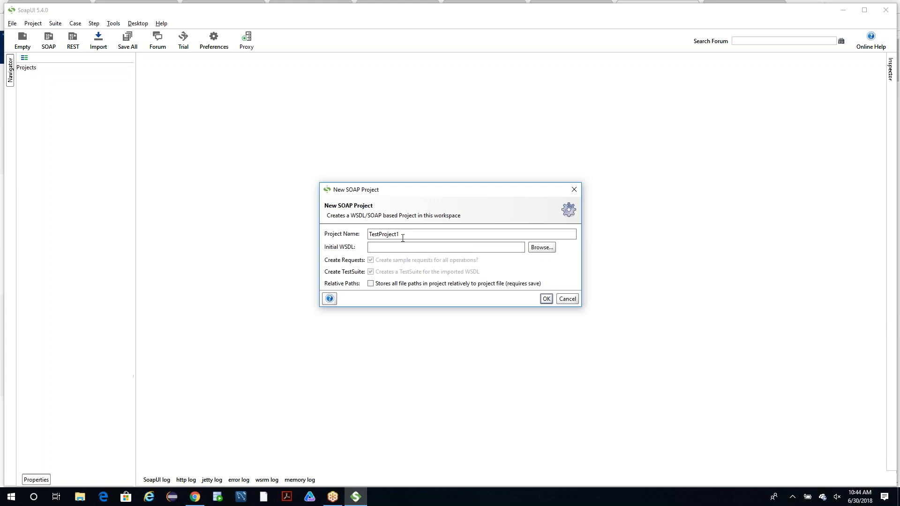
key(ctrl+v)
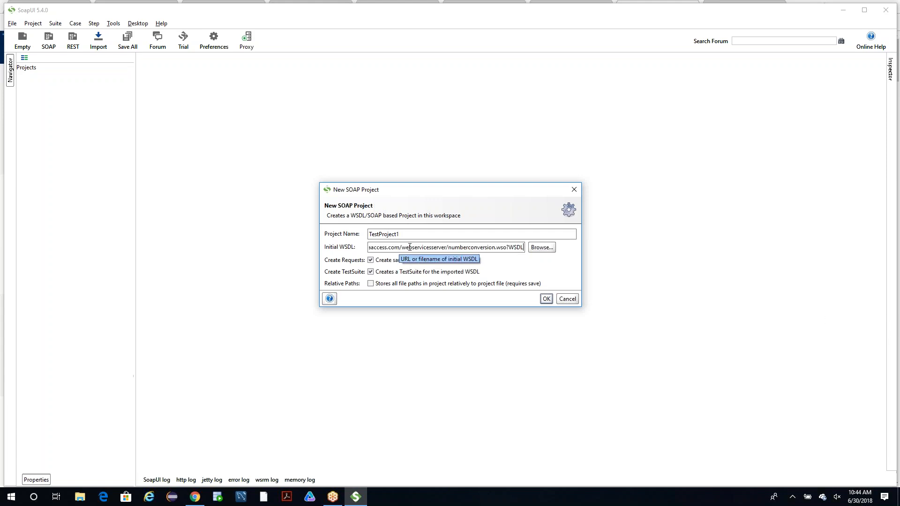
Select the whole initial WSDL URL and move the New SOAP Project dialog aside to clear the workspace.
drag(524, 248, 271, 239)
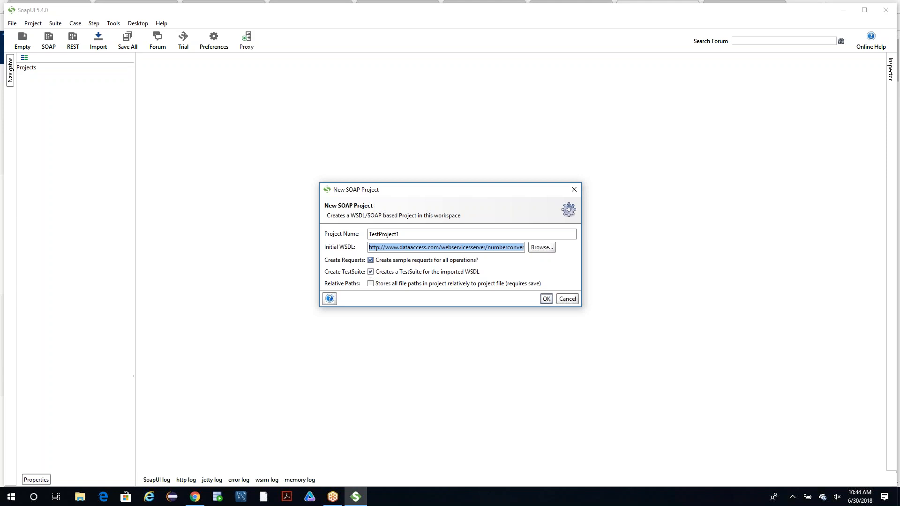
drag(531, 192, 675, 140)
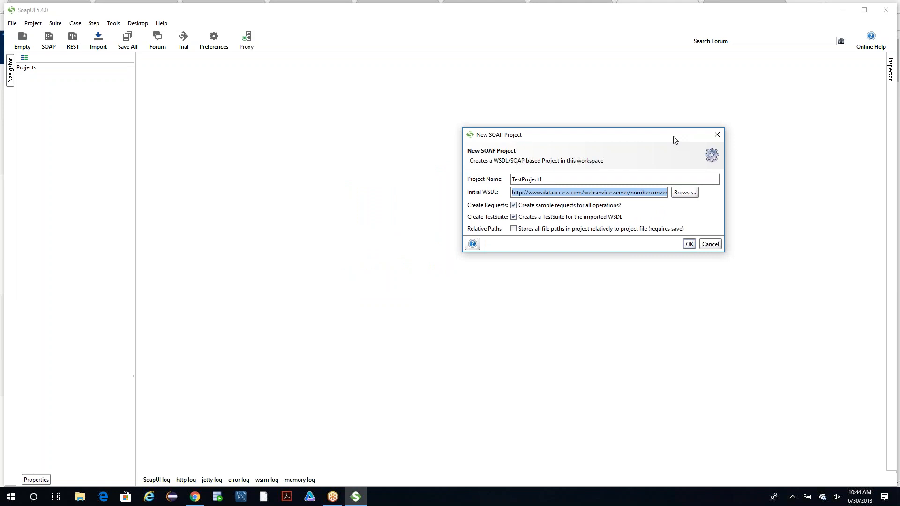
drag(669, 141, 847, 194)
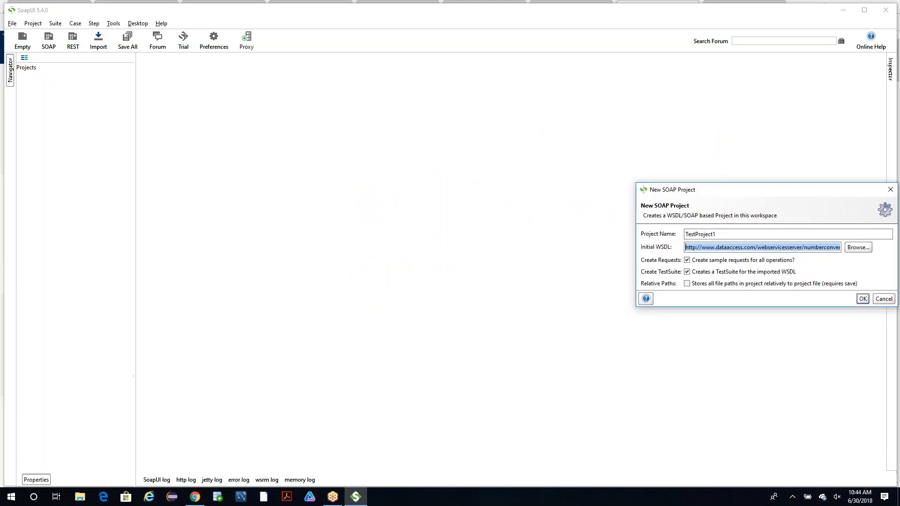
click(803, 390)
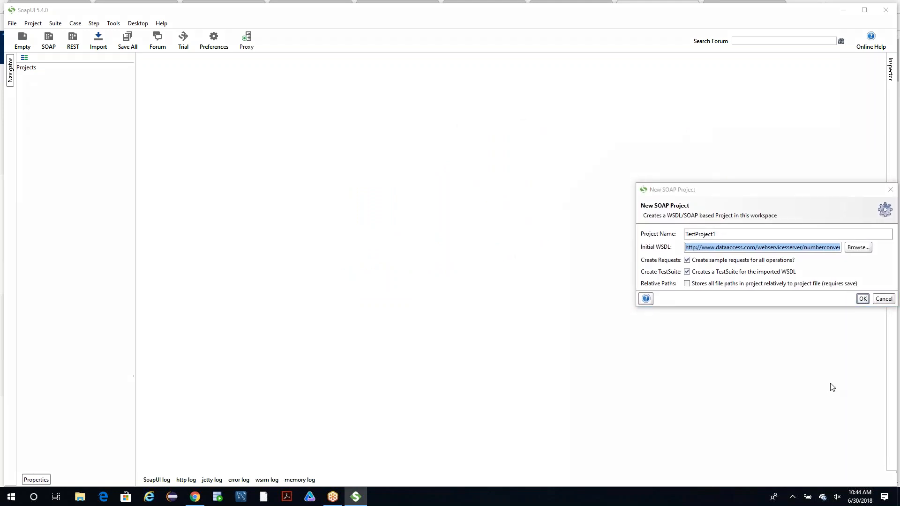
mouse_move(180, 81)
mouse_down()
mouse_move(177, 181)
mouse_move(280, 90)
mouse_move(278, 187)
mouse_up()
drag(172, 188, 284, 187)
mouse_move(345, 70)
mouse_down()
mouse_move(356, 186)
mouse_move(422, 71)
mouse_move(439, 187)
mouse_up()
drag(339, 192, 451, 190)
drag(528, 75, 539, 189)
mouse_move(527, 75)
mouse_down()
mouse_move(642, 65)
mouse_move(576, 191)
mouse_move(534, 197)
mouse_up()
mouse_move(192, 110)
mouse_down()
mouse_move(190, 153)
mouse_move(223, 101)
mouse_move(220, 116)
mouse_move(233, 136)
mouse_move(222, 145)
mouse_up()
drag(250, 105, 257, 141)
mouse_move(378, 93)
mouse_down()
mouse_move(387, 123)
mouse_move(375, 139)
mouse_up()
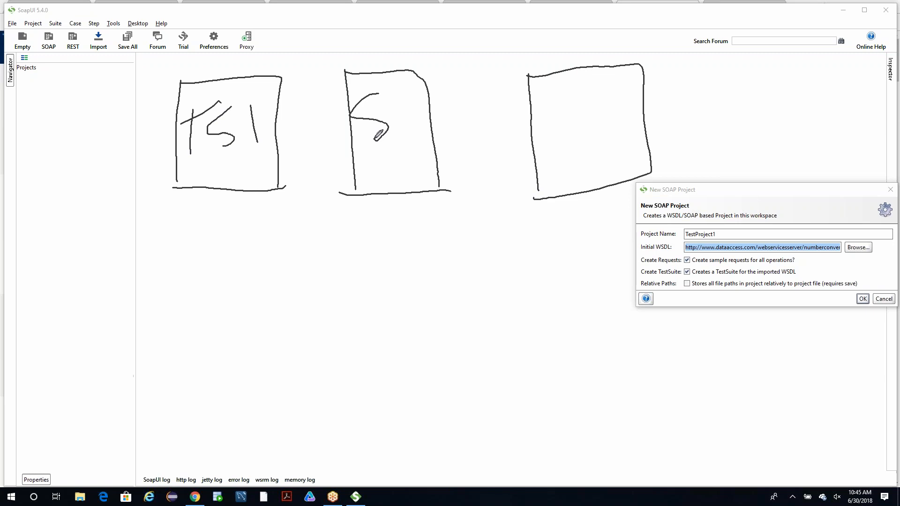
click(870, 391)
Sketch three boxes in a row over the empty workspace and label them TS1, TS2 and TS C.
mouse_move(165, 76)
mouse_down()
mouse_move(150, 161)
mouse_move(235, 167)
mouse_up()
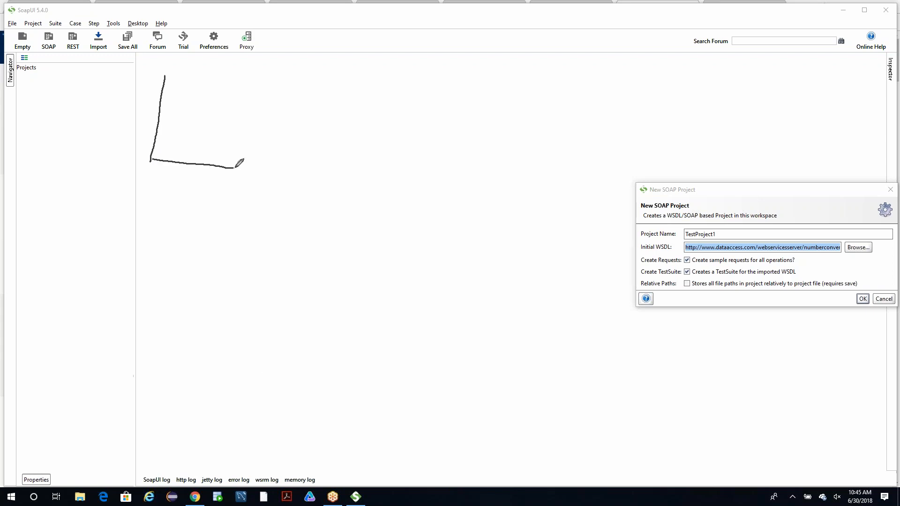
mouse_move(162, 81)
mouse_down()
mouse_move(268, 81)
mouse_move(249, 172)
mouse_up()
mouse_move(342, 72)
mouse_down()
mouse_move(342, 157)
mouse_move(442, 78)
mouse_move(448, 174)
mouse_up()
drag(335, 162, 457, 173)
drag(555, 59, 549, 151)
mouse_move(554, 67)
mouse_down()
mouse_move(625, 67)
mouse_move(648, 163)
mouse_up()
drag(537, 157, 646, 162)
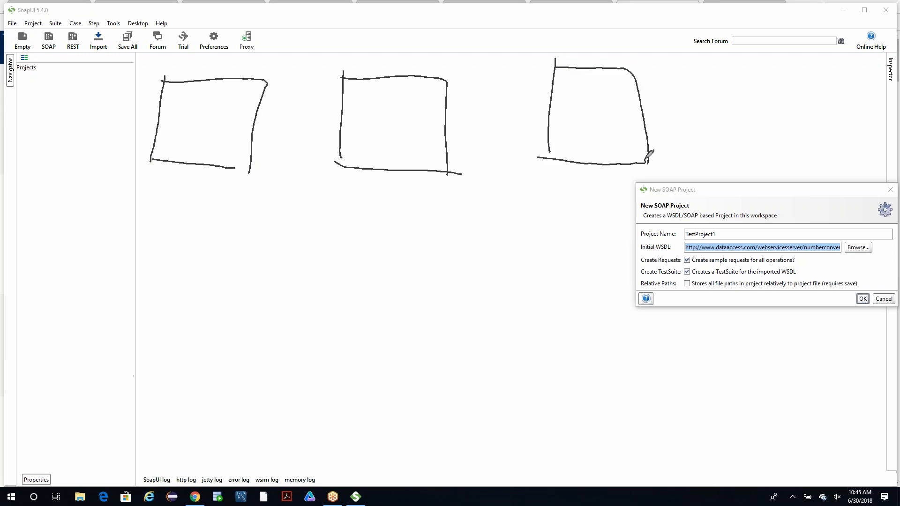
drag(182, 99, 173, 137)
mouse_move(160, 109)
mouse_down()
mouse_move(197, 97)
mouse_move(205, 163)
mouse_up()
drag(244, 92, 238, 133)
mouse_move(371, 91)
mouse_down()
mouse_move(367, 117)
mouse_move(391, 88)
mouse_move(391, 120)
mouse_move(438, 139)
mouse_up()
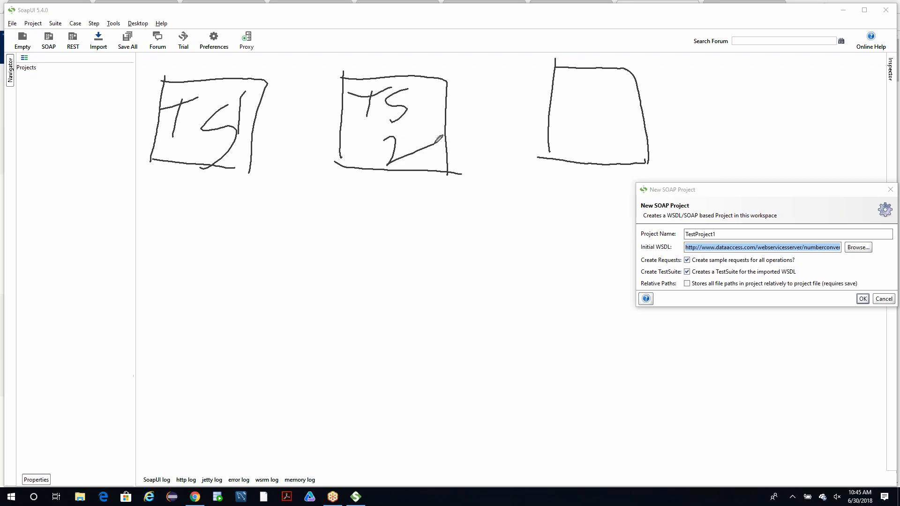
mouse_move(574, 79)
mouse_down()
mouse_move(572, 113)
mouse_move(601, 75)
mouse_move(590, 113)
mouse_move(622, 135)
mouse_up()
Draw a stem below each of the TS1 and TS2 boxes, splitting into three branches each.
drag(192, 169, 188, 246)
mouse_move(63, 268)
mouse_down()
mouse_move(272, 263)
mouse_move(276, 348)
mouse_up()
drag(198, 268, 198, 323)
drag(76, 268, 82, 318)
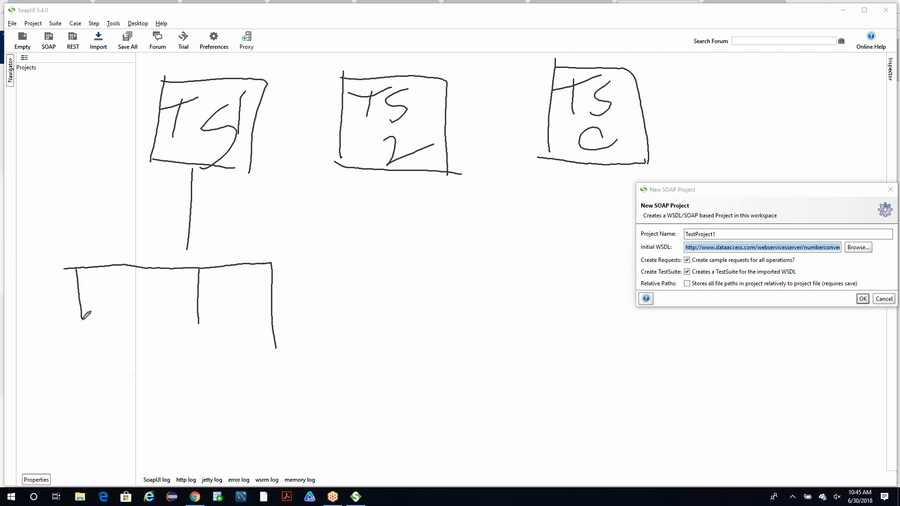
drag(402, 165, 393, 257)
drag(330, 272, 468, 268)
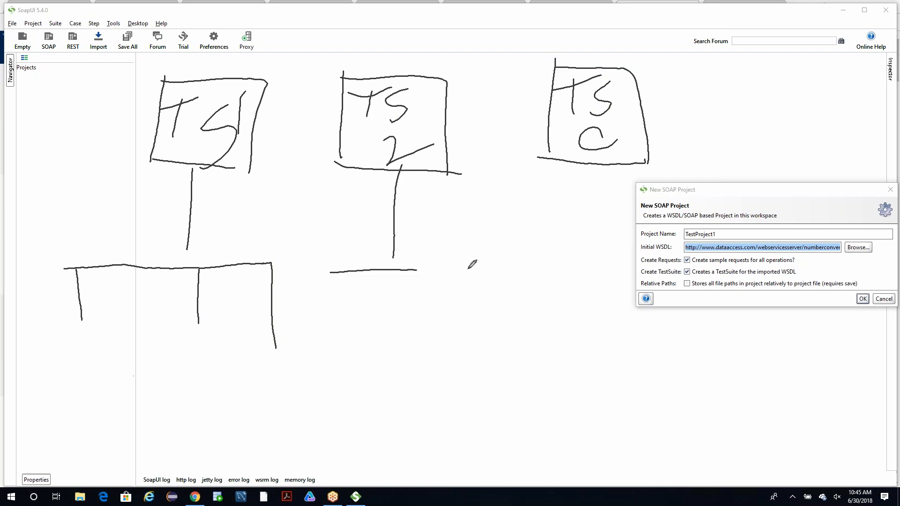
drag(349, 275, 350, 317)
drag(405, 279, 409, 306)
drag(472, 257, 470, 318)
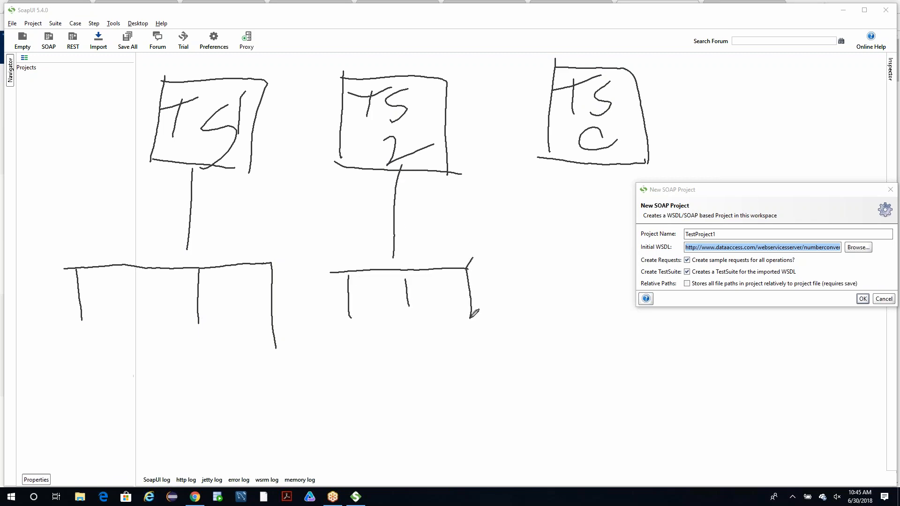
Label the three branches under TS1 as TC1, TC2 and TC3.
drag(45, 335, 42, 362)
mouse_move(28, 337)
mouse_down()
mouse_move(75, 328)
mouse_move(70, 344)
mouse_move(127, 354)
mouse_up()
mouse_move(182, 331)
mouse_down()
mouse_move(181, 360)
mouse_move(194, 321)
mouse_move(205, 357)
mouse_move(232, 355)
mouse_up()
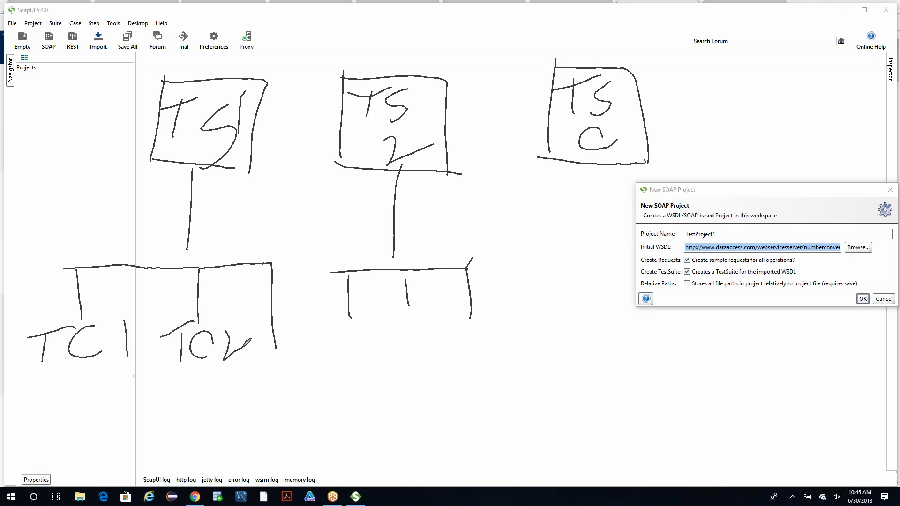
drag(302, 331, 300, 363)
mouse_move(276, 348)
mouse_down()
mouse_move(306, 325)
mouse_move(342, 378)
mouse_up()
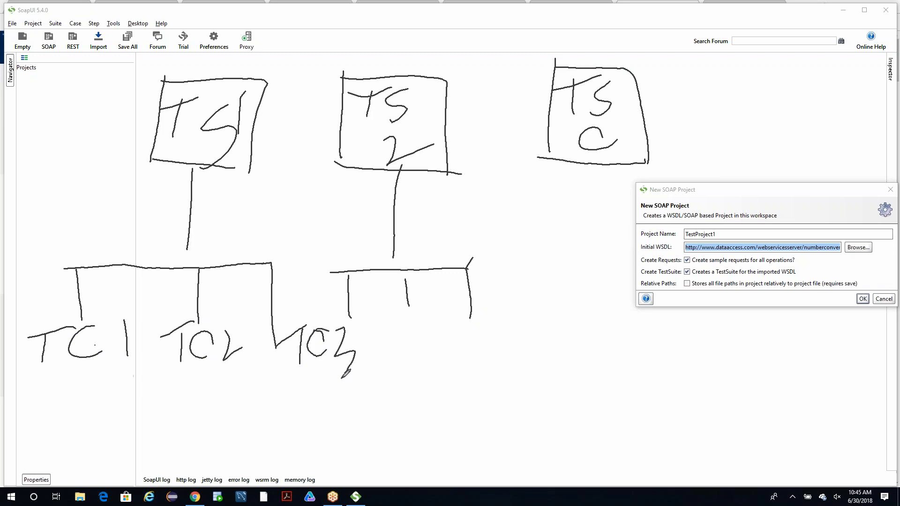
Draw test step branches beneath TC1, TC2 and TC3 in the diagram.
drag(82, 363, 78, 403)
drag(40, 412, 198, 406)
drag(49, 412, 43, 437)
drag(106, 411, 103, 444)
drag(133, 404, 130, 455)
drag(165, 411, 166, 445)
drag(189, 409, 190, 452)
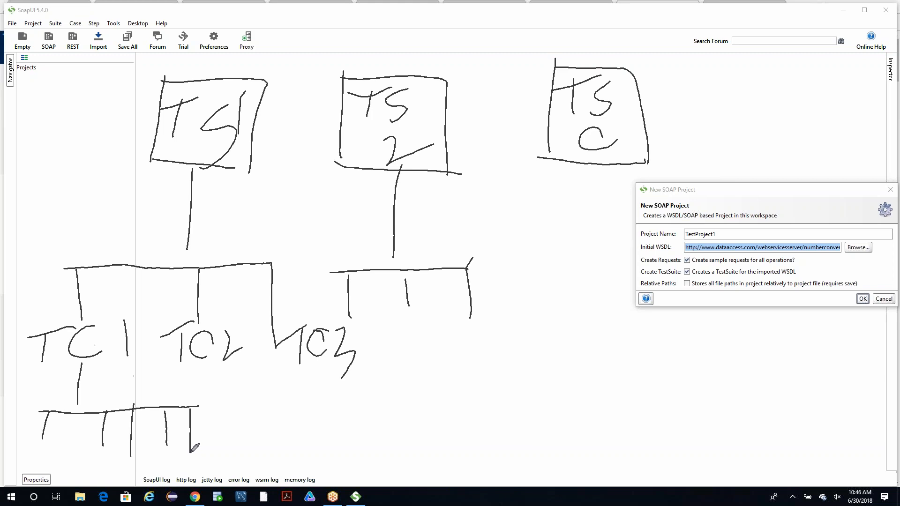
mouse_move(212, 365)
mouse_down()
mouse_move(231, 411)
mouse_move(265, 401)
mouse_up()
mouse_move(211, 424)
mouse_down()
mouse_move(219, 440)
mouse_move(234, 411)
mouse_move(248, 434)
mouse_move(295, 423)
mouse_up()
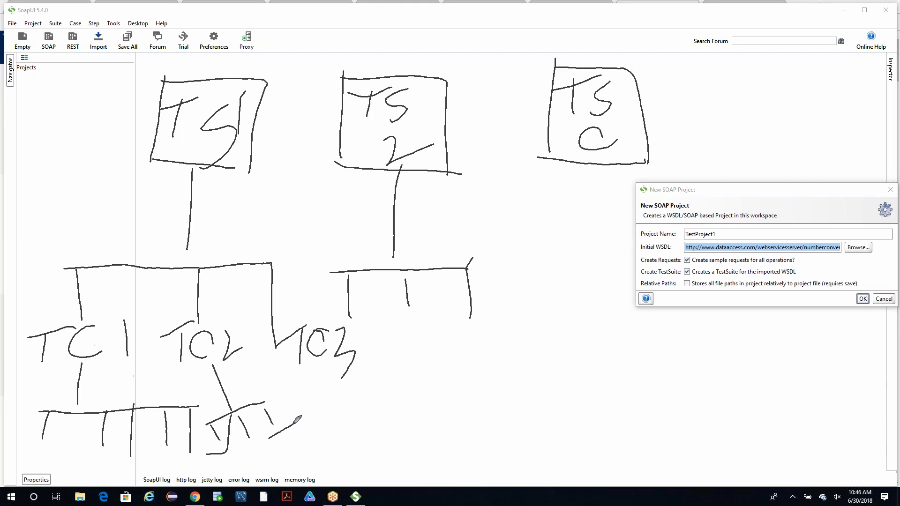
mouse_move(316, 363)
mouse_down()
mouse_move(355, 422)
mouse_move(366, 384)
mouse_up()
Annotate the TS1 box with GD and its branches with Login, WD and DP, and mark a crossbar on the TS2 stem.
drag(169, 113, 102, 124)
mouse_move(46, 102)
mouse_down()
mouse_move(17, 143)
mouse_move(70, 143)
mouse_up()
mouse_move(80, 92)
mouse_down()
mouse_move(85, 133)
mouse_move(100, 101)
mouse_move(85, 133)
mouse_up()
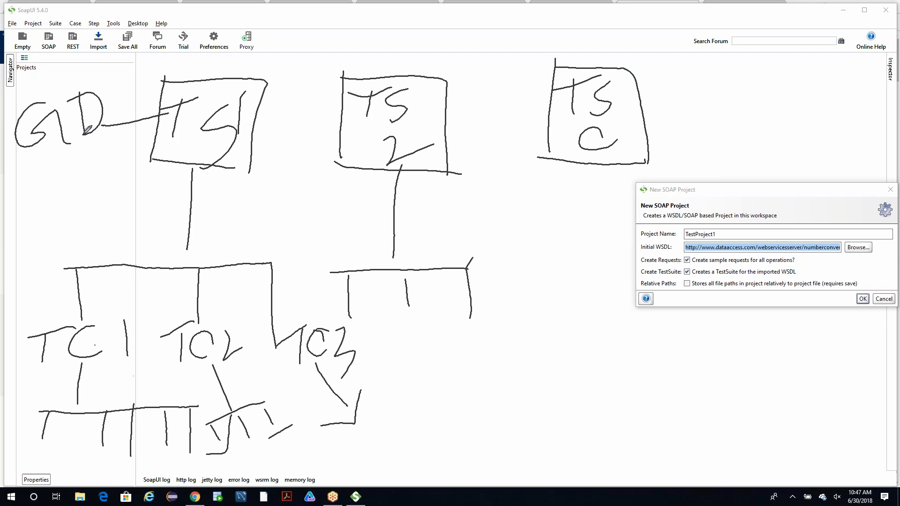
mouse_move(31, 237)
mouse_down()
mouse_move(48, 264)
mouse_move(93, 246)
mouse_move(98, 225)
mouse_move(142, 233)
mouse_up()
drag(368, 227, 431, 223)
mouse_move(200, 271)
mouse_down()
mouse_move(233, 226)
mouse_move(241, 177)
mouse_move(285, 206)
mouse_move(279, 215)
mouse_up()
mouse_move(265, 273)
mouse_down()
mouse_move(298, 243)
mouse_move(310, 264)
mouse_up()
drag(287, 221, 303, 244)
mouse_move(325, 211)
mouse_down()
mouse_move(335, 243)
mouse_move(324, 202)
mouse_up()
Draw two lines out from the TS2 box and label them FB and GM.
mouse_move(443, 132)
mouse_down()
mouse_move(495, 77)
mouse_move(506, 89)
mouse_up()
drag(482, 46, 513, 6)
mouse_move(492, 78)
mouse_down()
mouse_move(516, 50)
mouse_move(534, 53)
mouse_up()
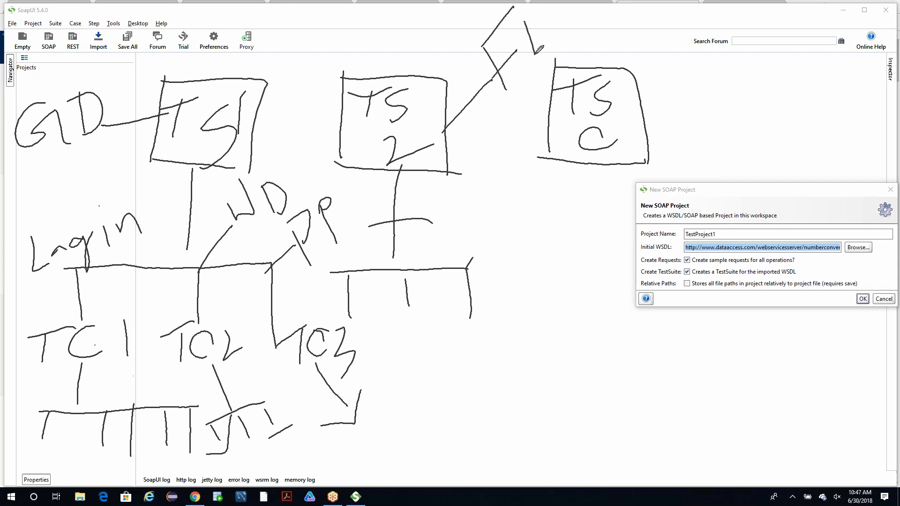
drag(521, 21, 533, 54)
mouse_move(445, 127)
mouse_down()
mouse_move(402, 28)
mouse_move(380, 55)
mouse_move(399, 61)
mouse_up()
mouse_move(409, 19)
mouse_down()
mouse_move(429, 21)
mouse_move(452, 44)
mouse_up()
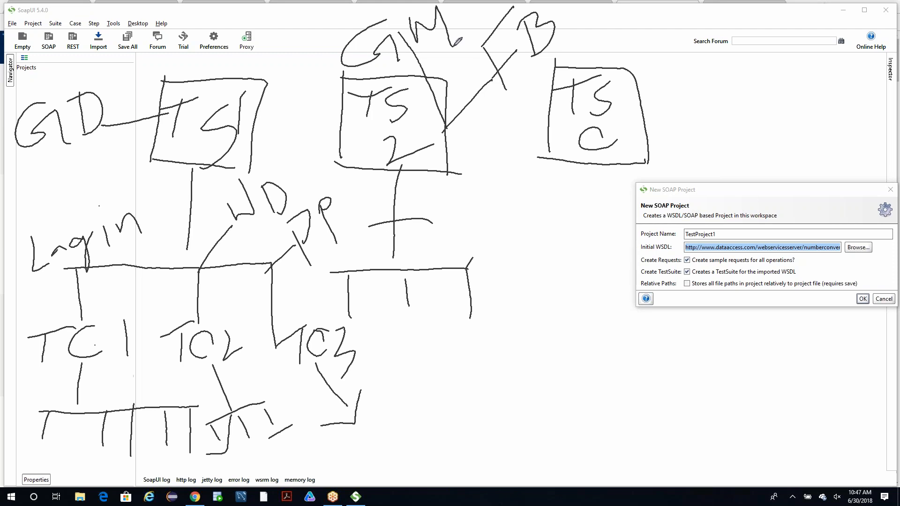
Draw an outline around the three TestSuite boxes, add an arrow from TS1 outward above GD, and stop drawing.
mouse_move(98, 78)
mouse_down()
mouse_move(558, 66)
mouse_move(640, 139)
mouse_move(505, 186)
mouse_up()
drag(342, 157, 140, 152)
mouse_move(182, 115)
mouse_down()
mouse_move(56, 65)
mouse_move(16, 90)
mouse_move(52, 89)
mouse_up()
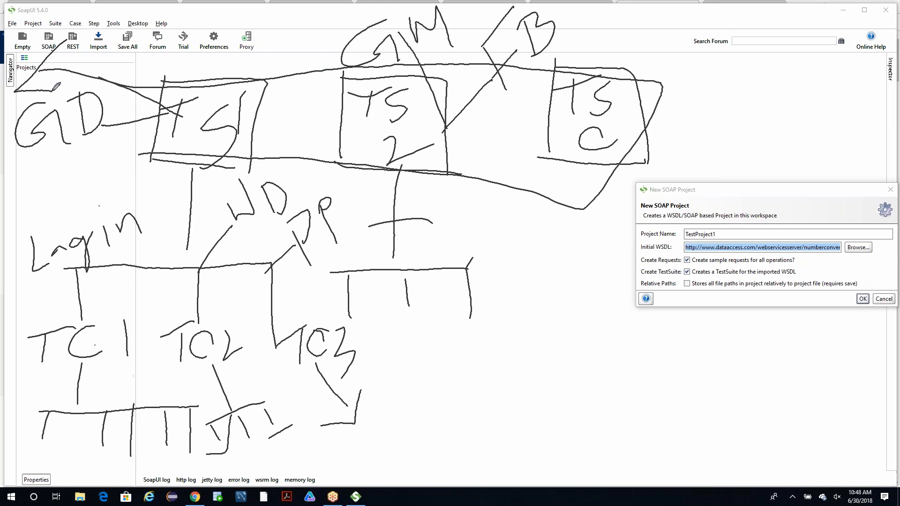
click(36, 131)
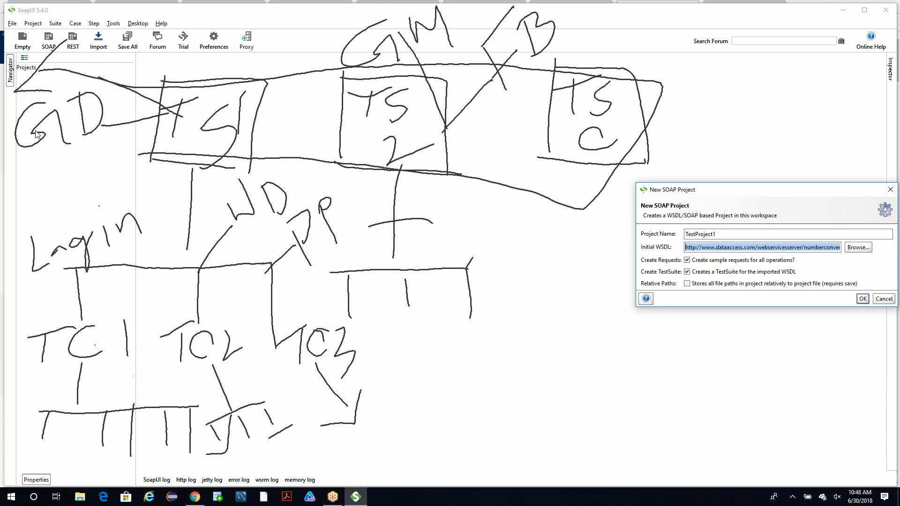
Clear the hand-drawn TestSuite diagram and move the New SOAP Project dialog to the middle of the workspace.
click(898, 346)
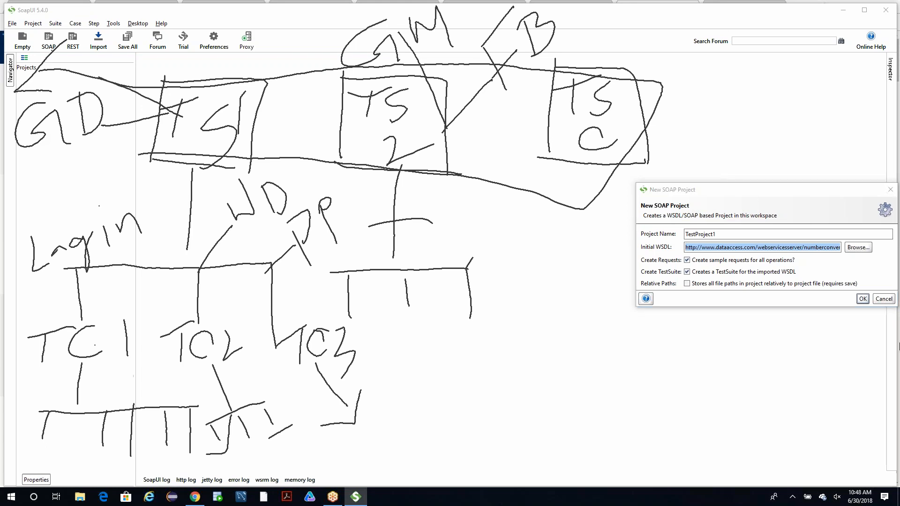
key(Escape)
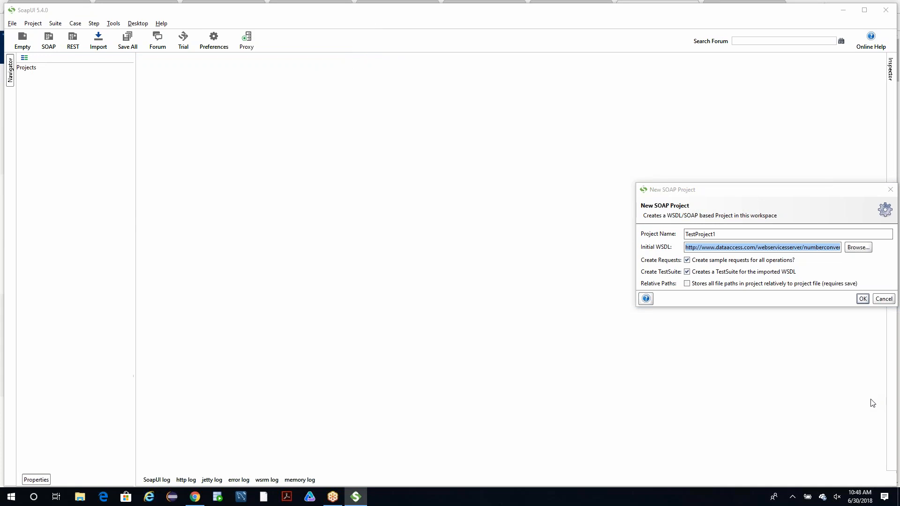
click(872, 390)
drag(716, 189, 449, 135)
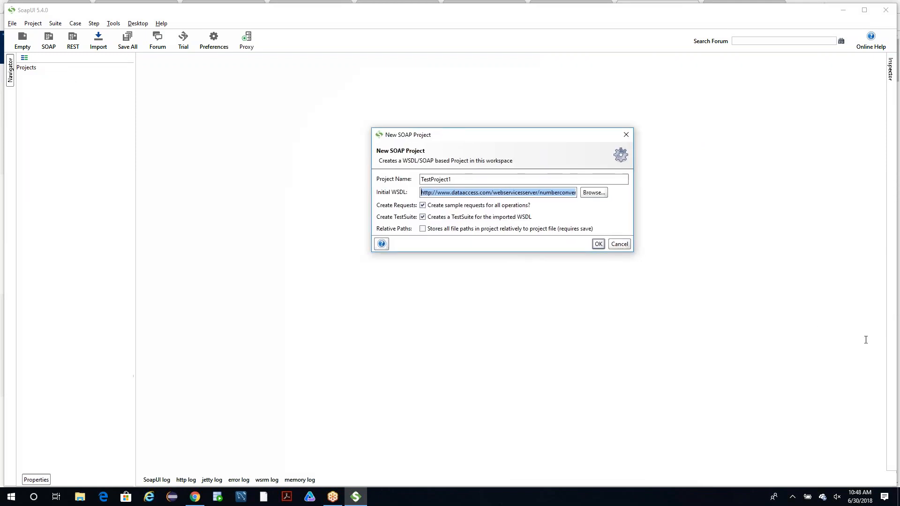
click(894, 339)
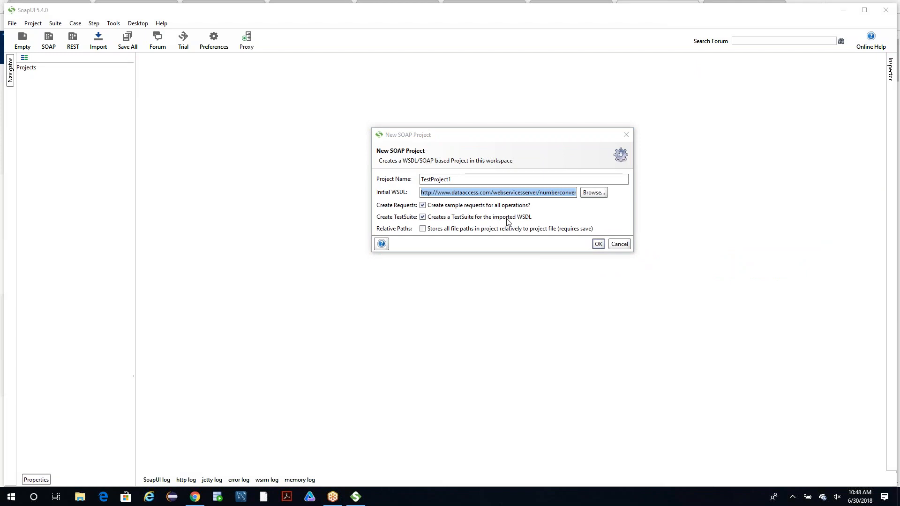
Create TestProject1 from the number conversion WSDL, skipping the NumberConversionSoapBinding TestSuite and generating the NumberConversionSoapBinding12 one with one TestCase per operation.
click(521, 177)
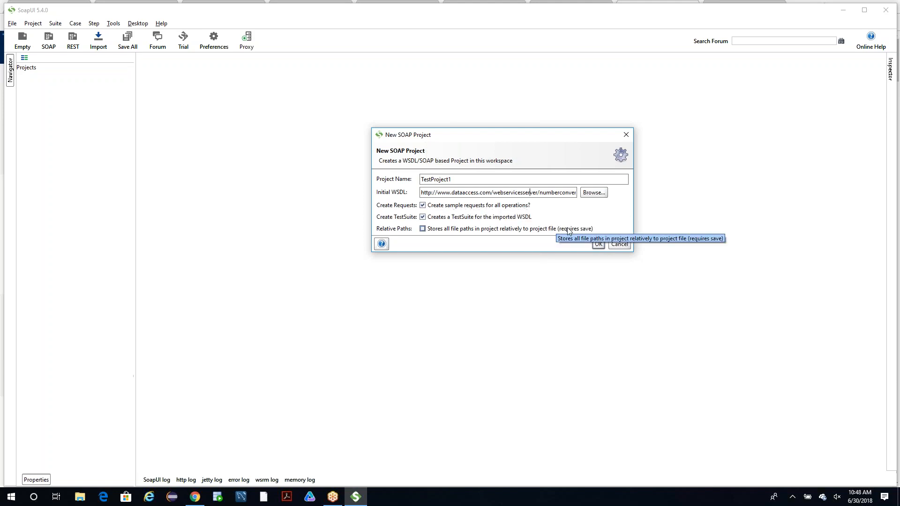
click(598, 243)
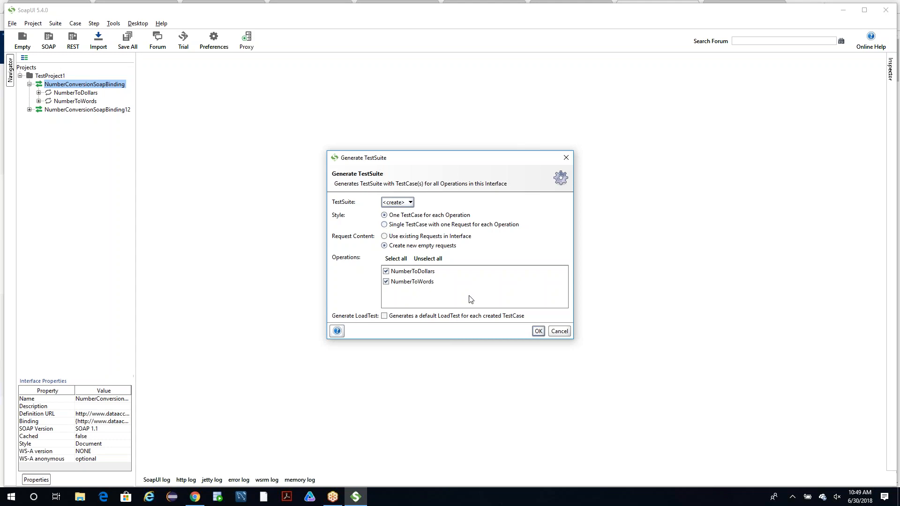
click(537, 331)
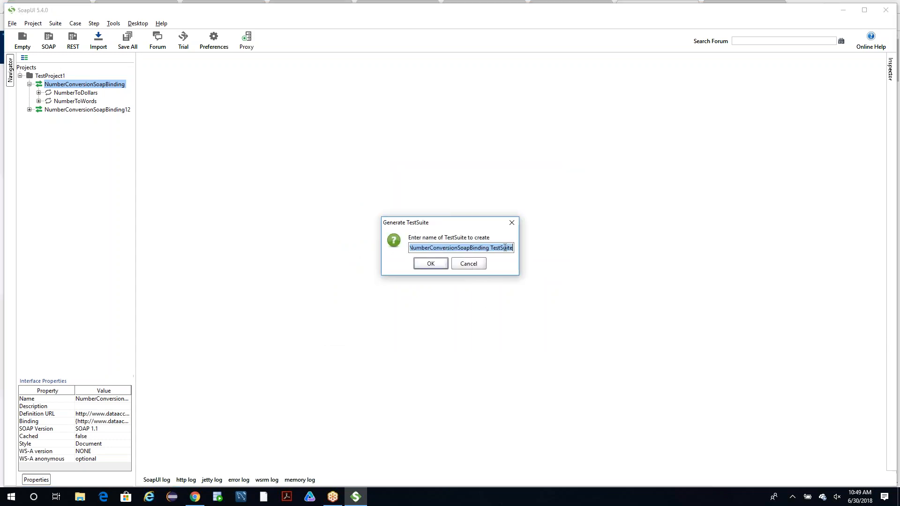
click(471, 263)
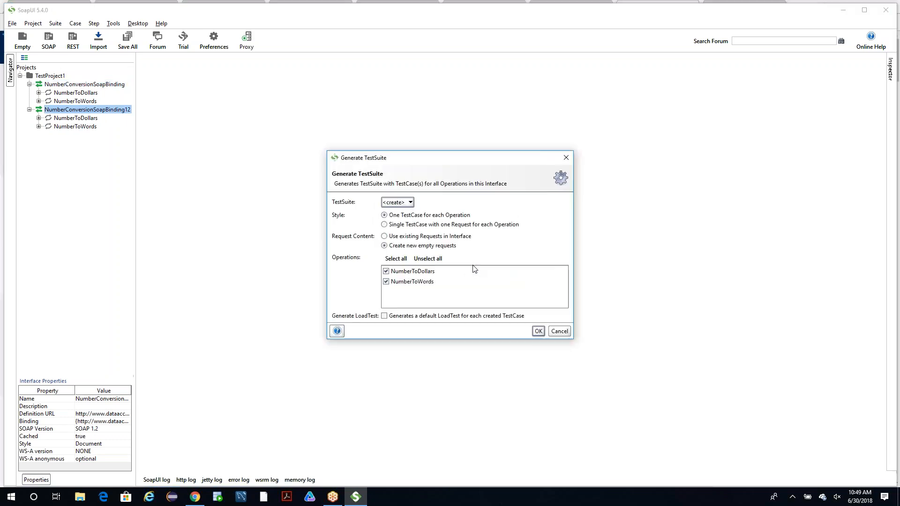
click(538, 331)
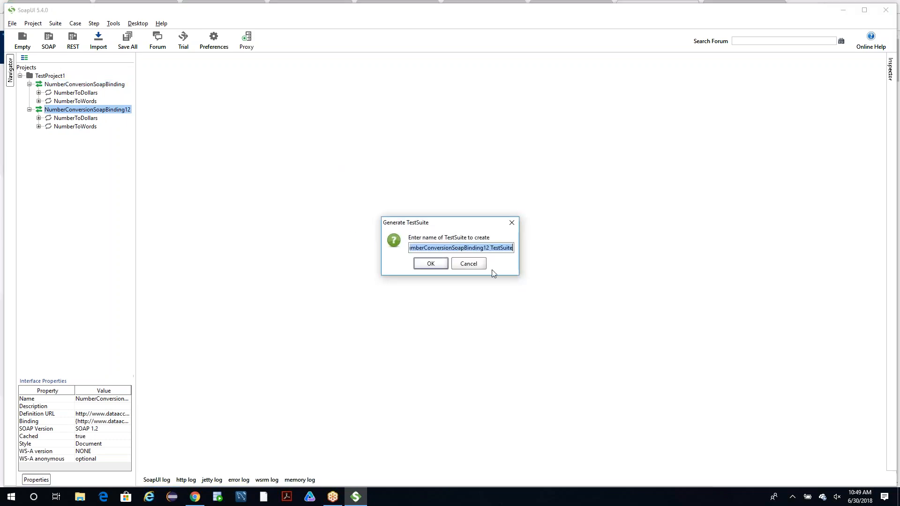
click(429, 263)
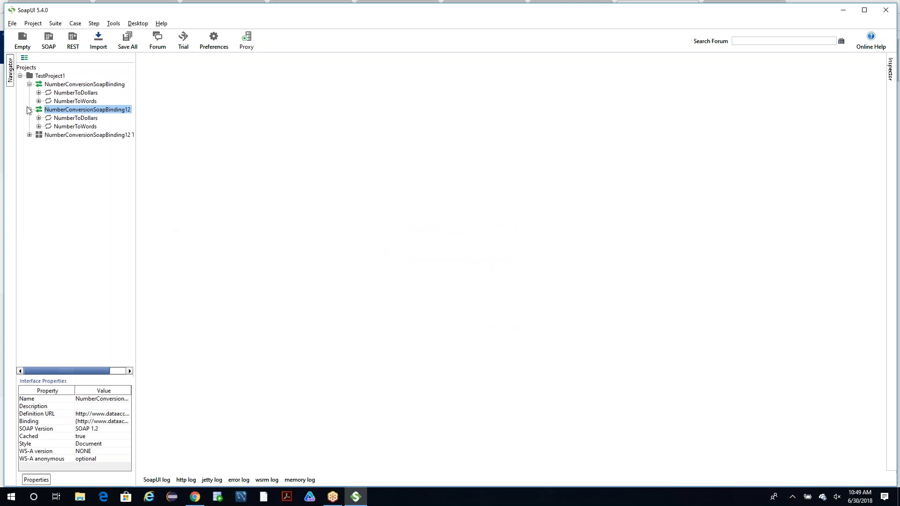
Review the TestCases generated under TestProject1's TestSuite, and collapse both interfaces and the TestSuite.
click(29, 135)
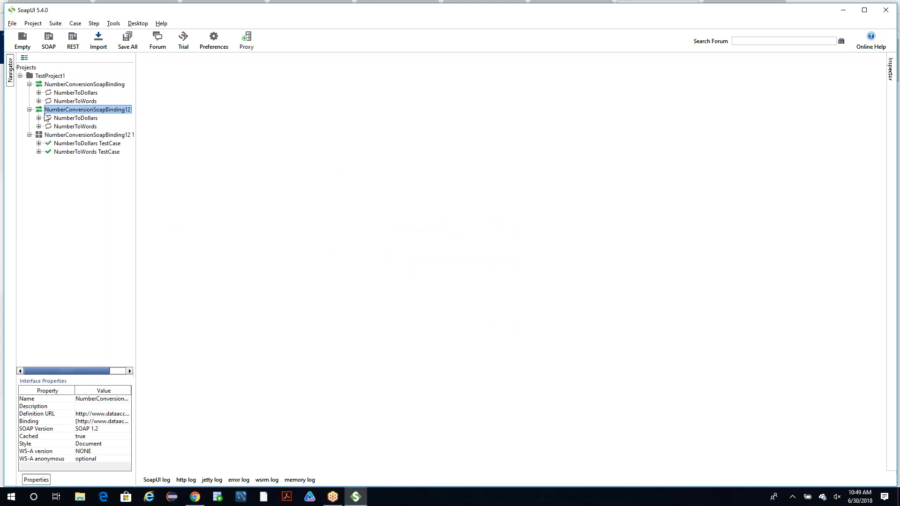
click(51, 76)
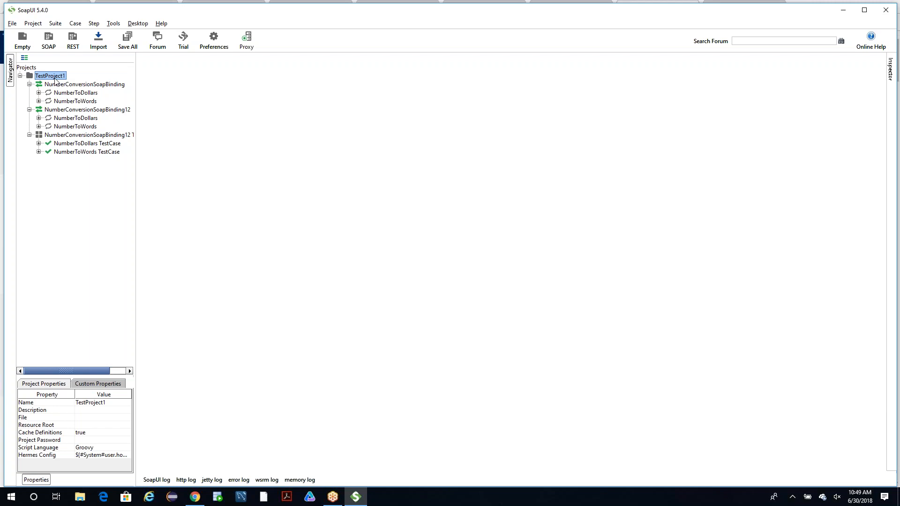
click(29, 135)
click(30, 135)
click(29, 110)
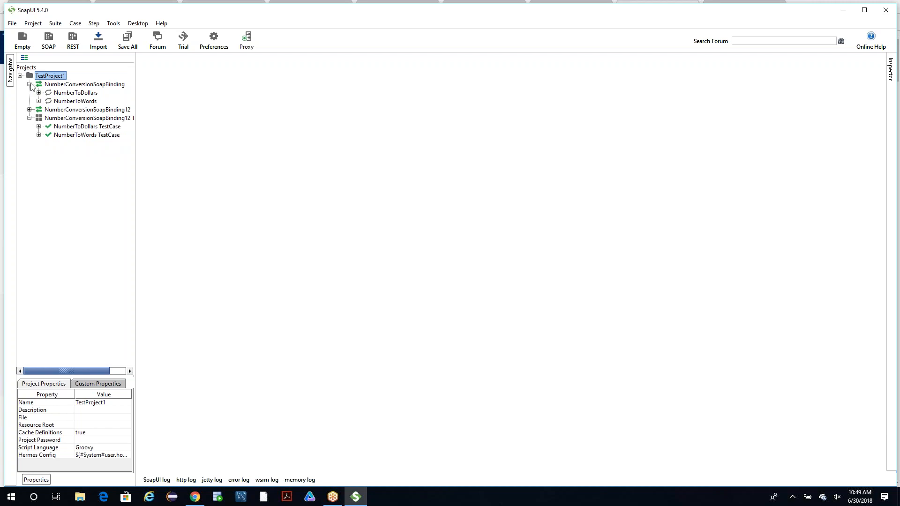
click(29, 84)
click(29, 101)
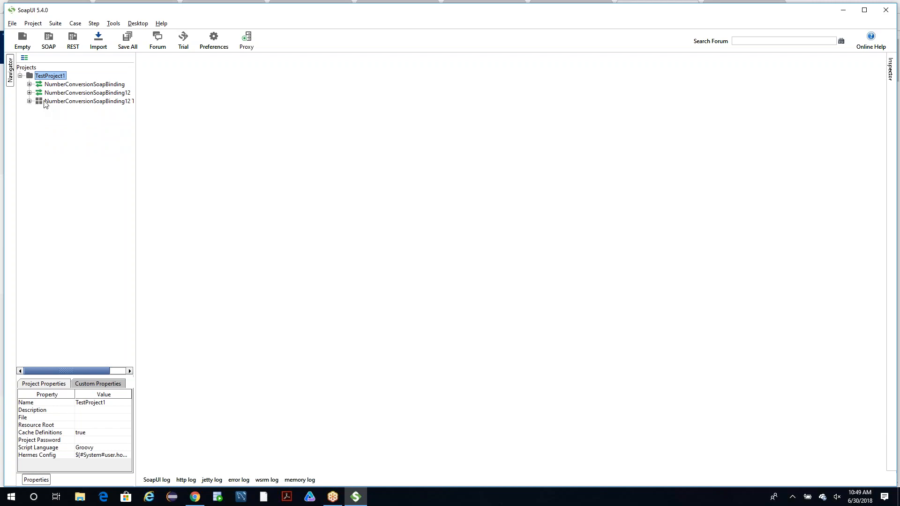
Expand the TestSuite and its NumberToDollars and NumberToWords TestCases to view their Test Steps.
click(45, 101)
click(29, 101)
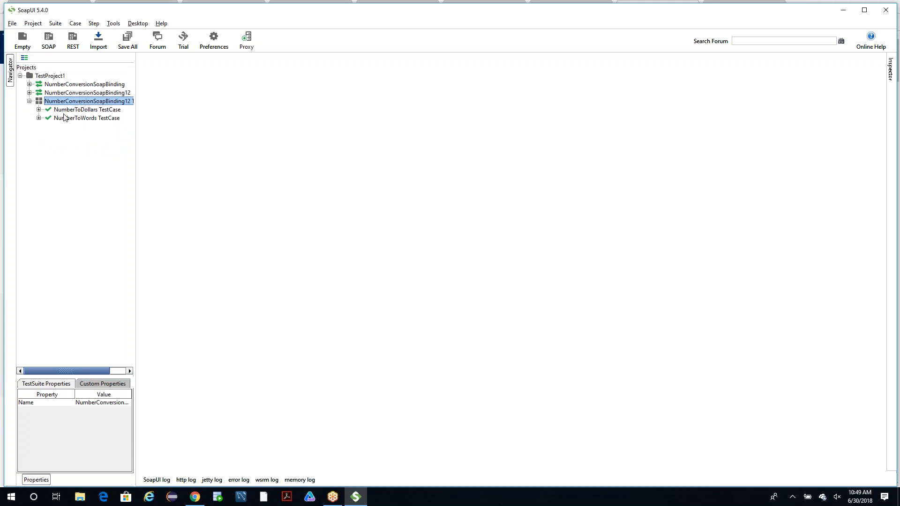
click(38, 110)
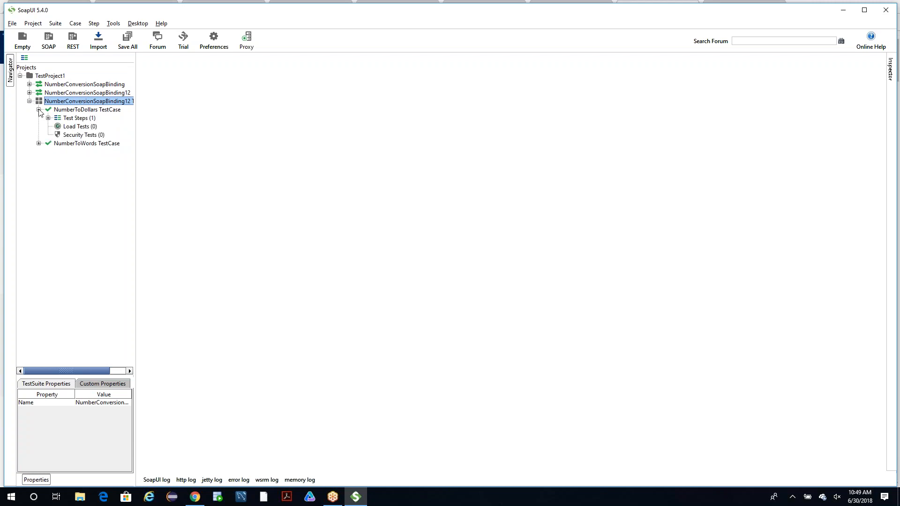
click(70, 119)
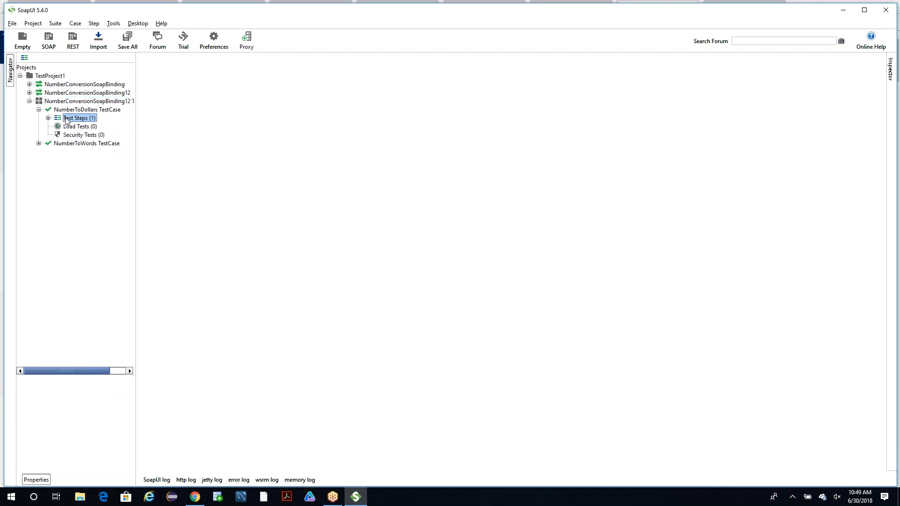
click(39, 144)
click(65, 152)
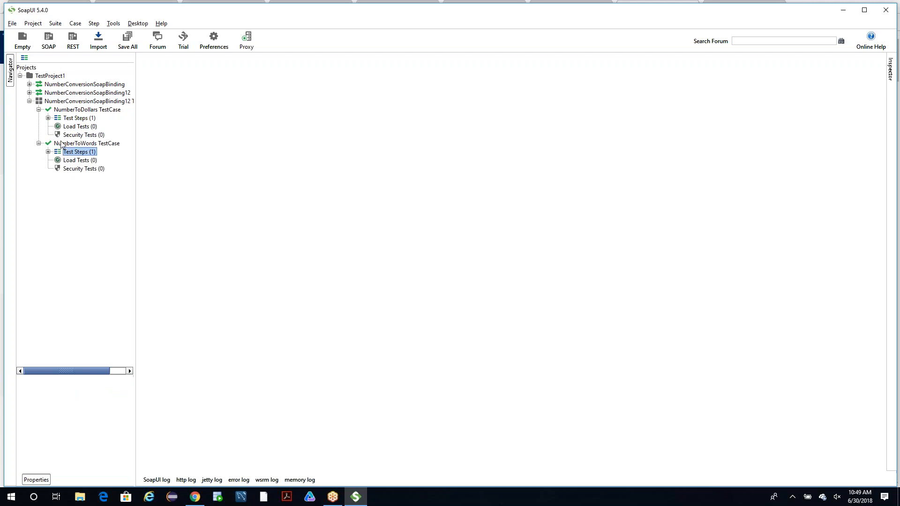
Expand both SOAP interfaces and their NumberToDollars operations to view the sample requests.
click(30, 84)
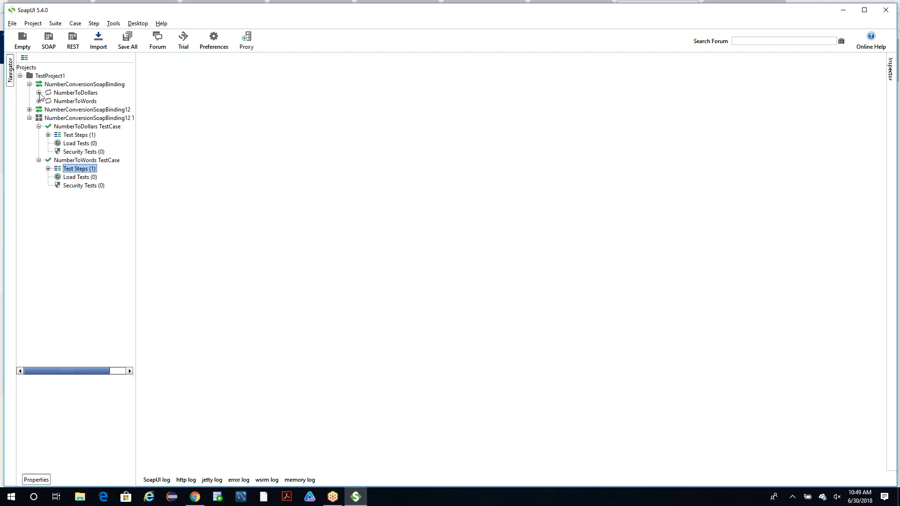
click(38, 92)
click(70, 100)
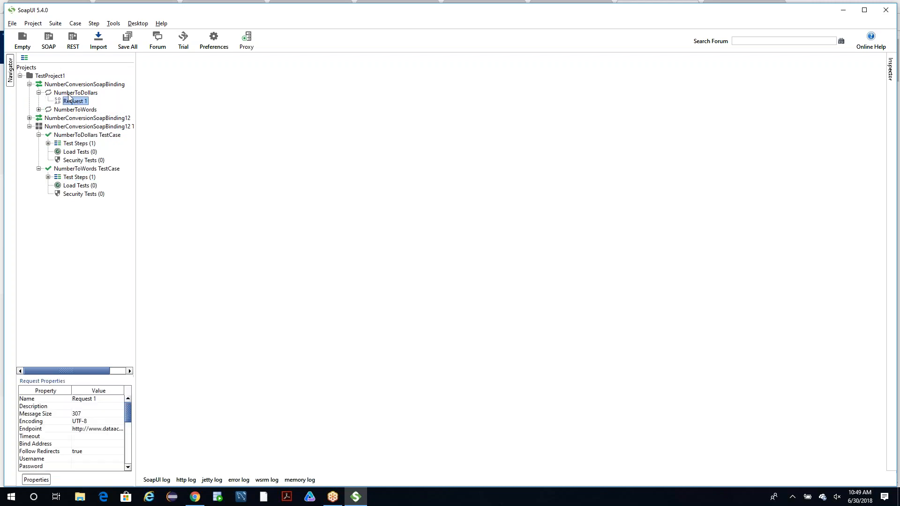
click(30, 118)
click(39, 126)
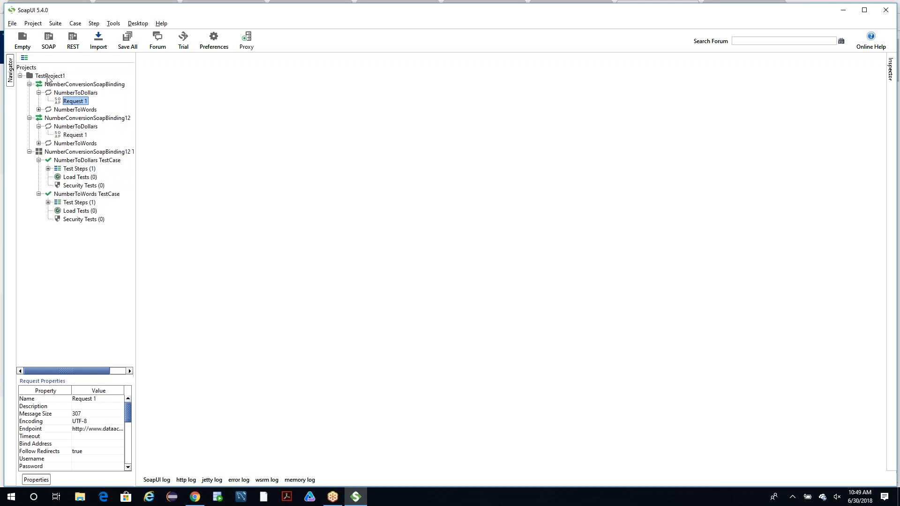
Review the project, the NumberConversionSoapBinding interface and its NumberToDollars request, and collapse both interfaces.
click(48, 78)
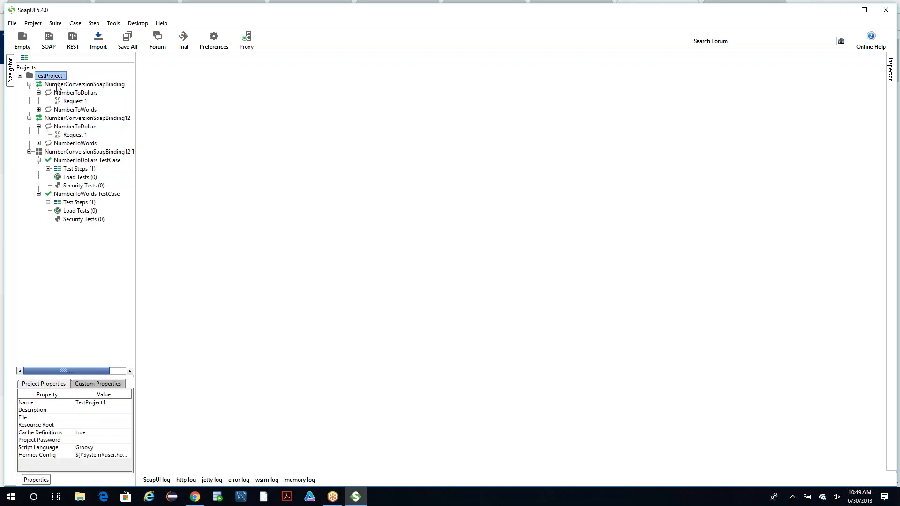
click(59, 85)
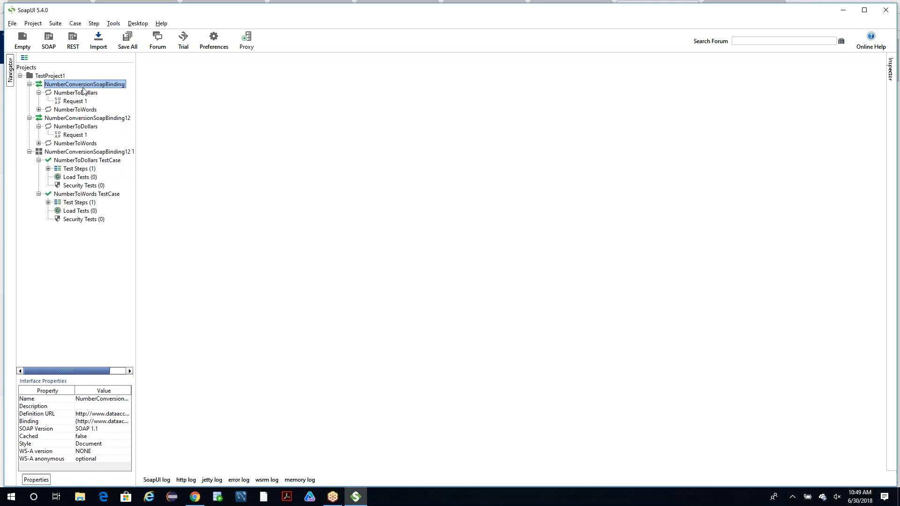
click(78, 102)
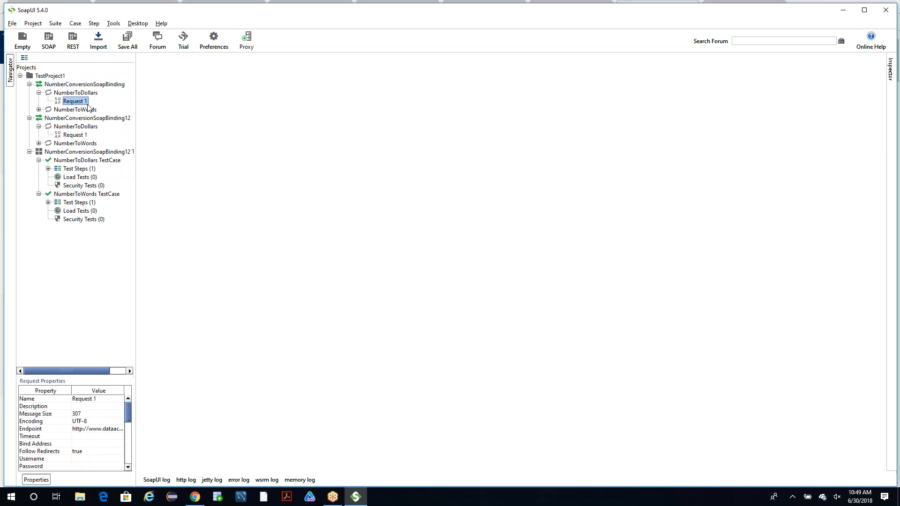
click(29, 84)
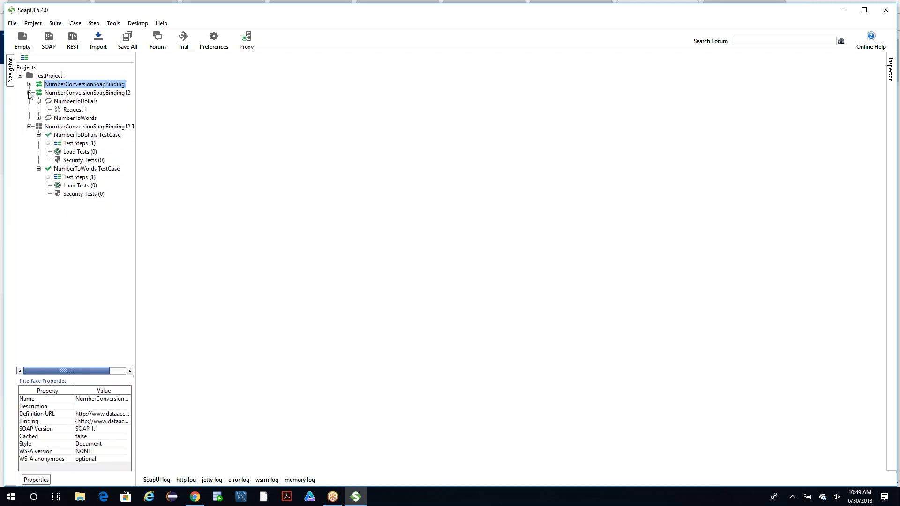
click(29, 93)
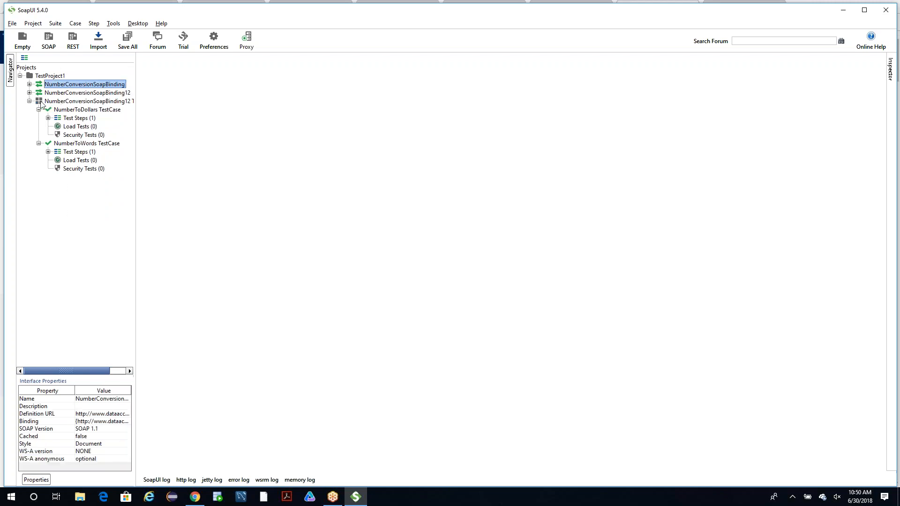
Open the NumberToDollars test request from the Test Steps of the NumberToDollars TestCase.
click(75, 112)
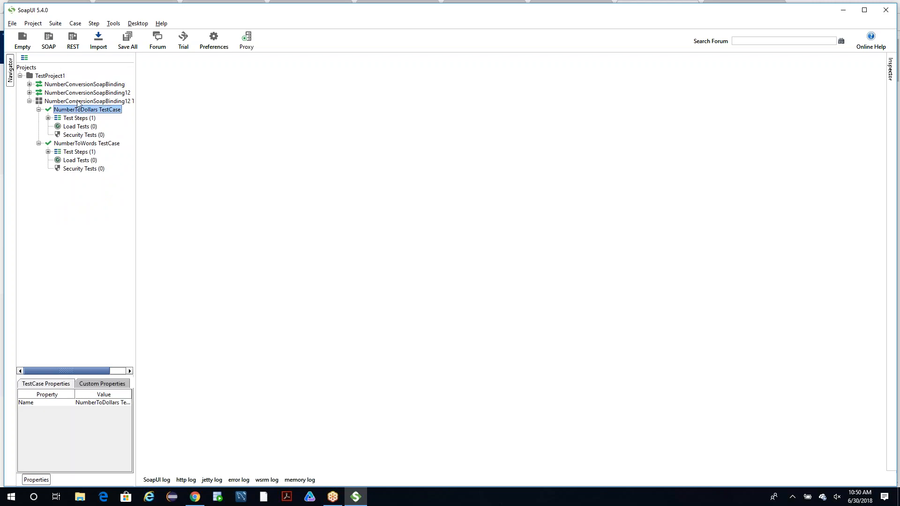
click(108, 102)
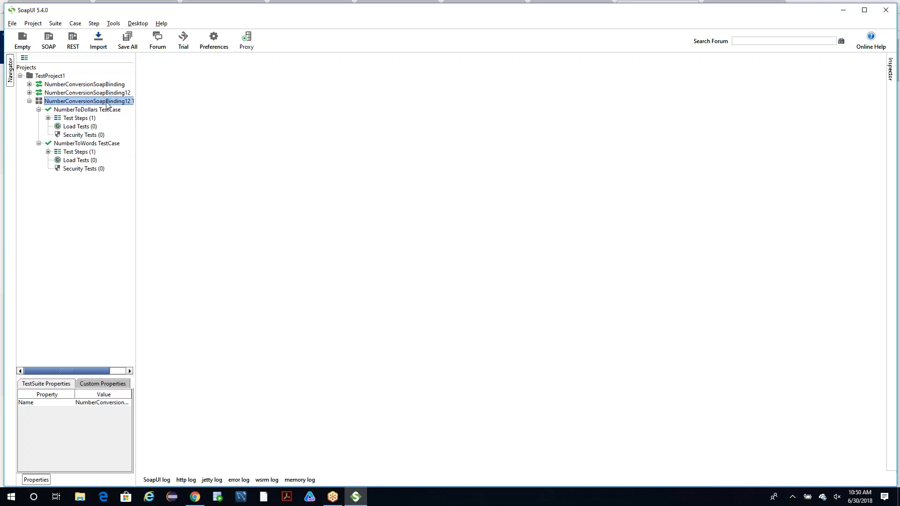
click(77, 120)
click(48, 118)
click(85, 127)
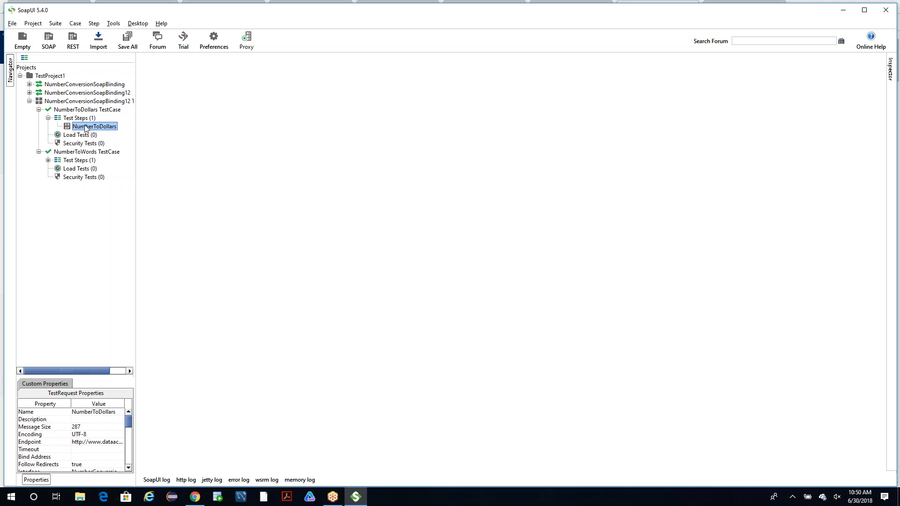
double_click(86, 128)
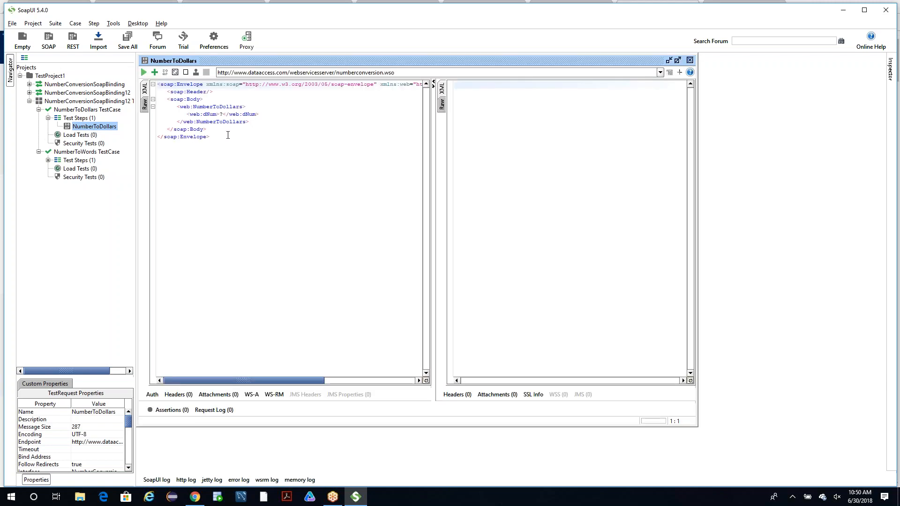
Examine the NumberToDollars request XML, including its header, body, dNum parameter and operation element.
drag(214, 147, 178, 107)
click(167, 93)
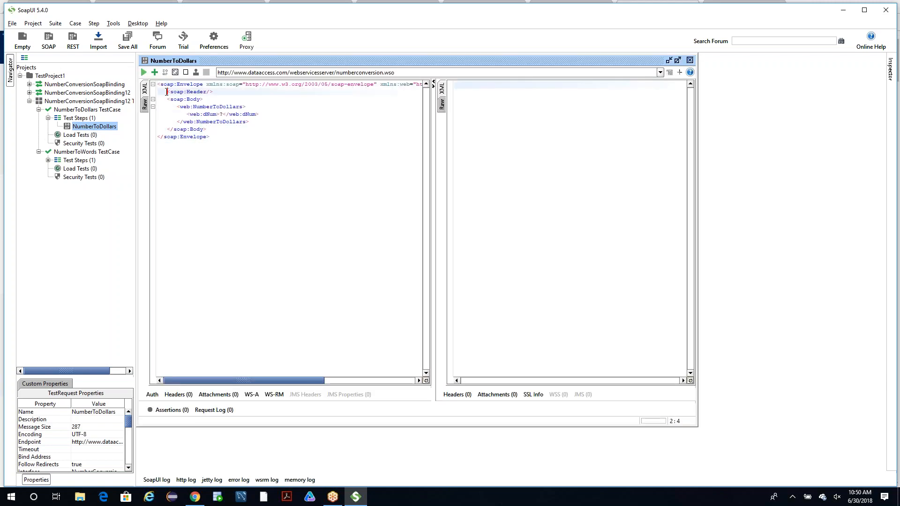
click(305, 129)
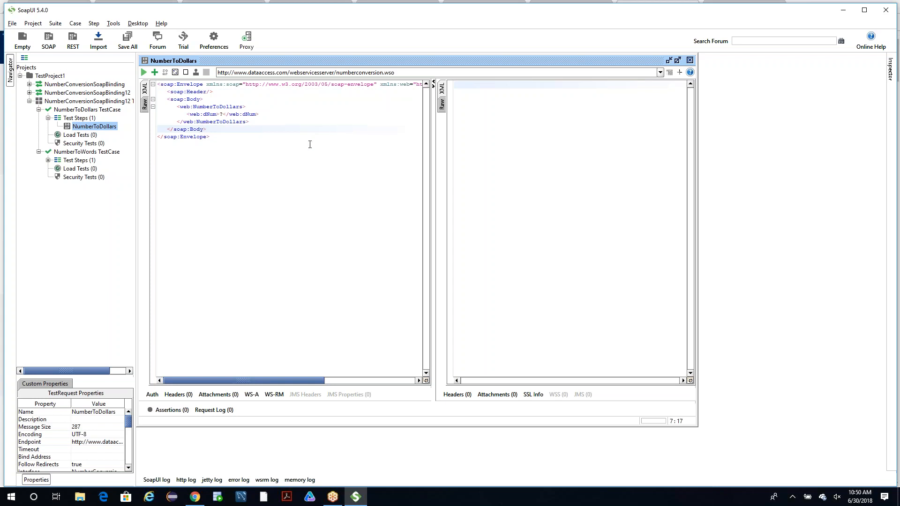
click(223, 114)
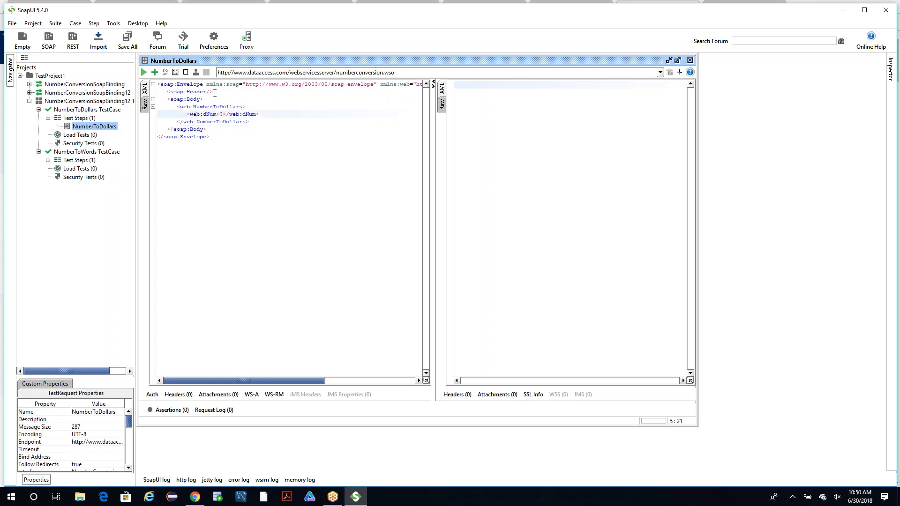
click(191, 100)
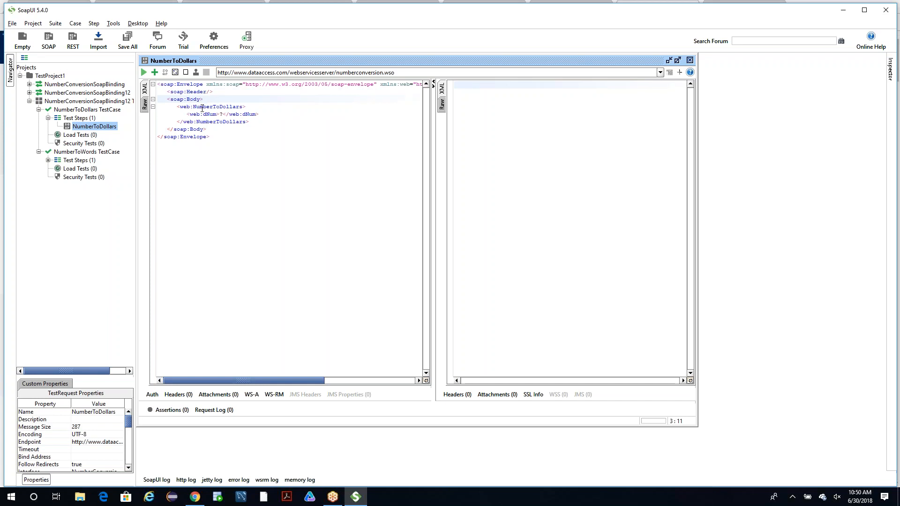
double_click(203, 108)
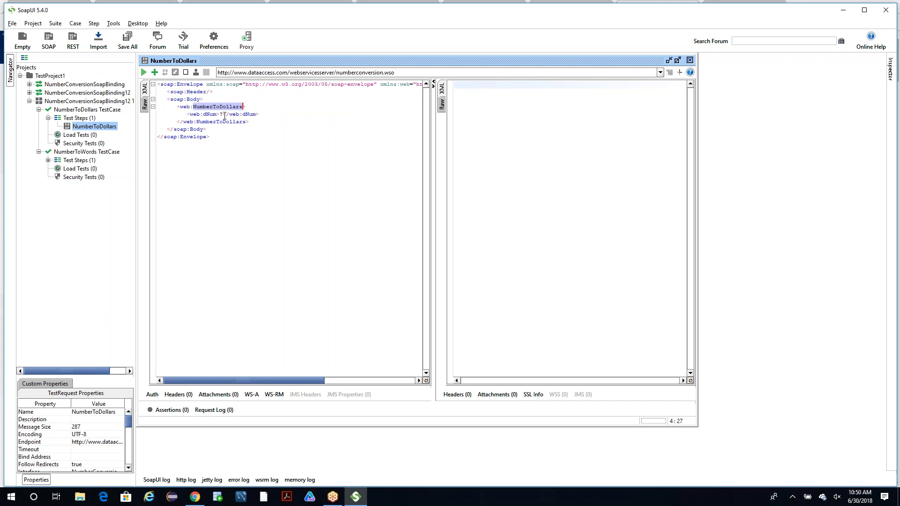
Send the NumberToDollars request with dNum set to 10 and highlight the result text in the XML response.
click(224, 115)
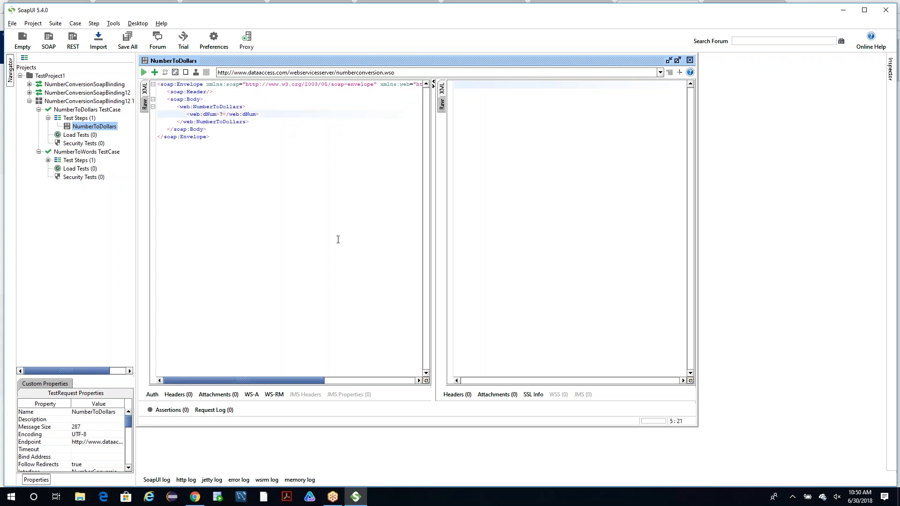
key(BackSpace)
text(10)
click(144, 73)
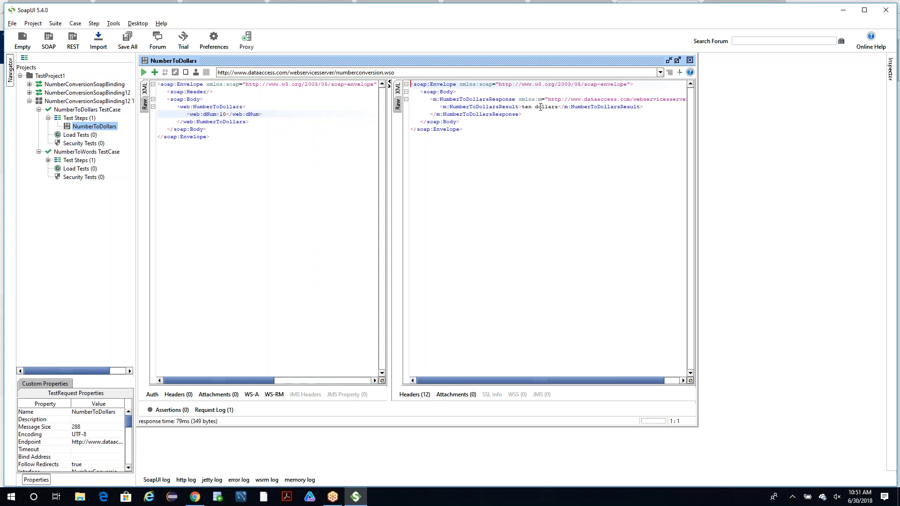
drag(522, 107, 558, 104)
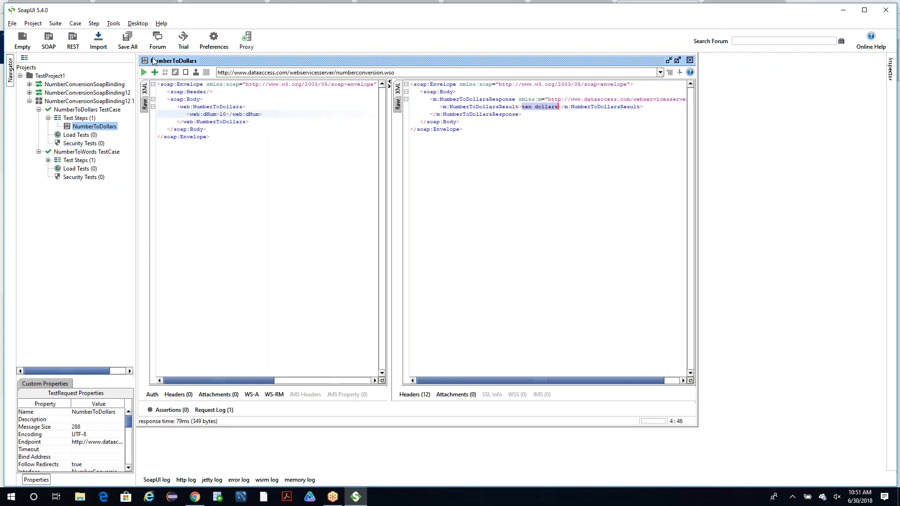
View the raw content of the NumberToDollars request and its response, including the HTTP headers and the returned result.
click(144, 104)
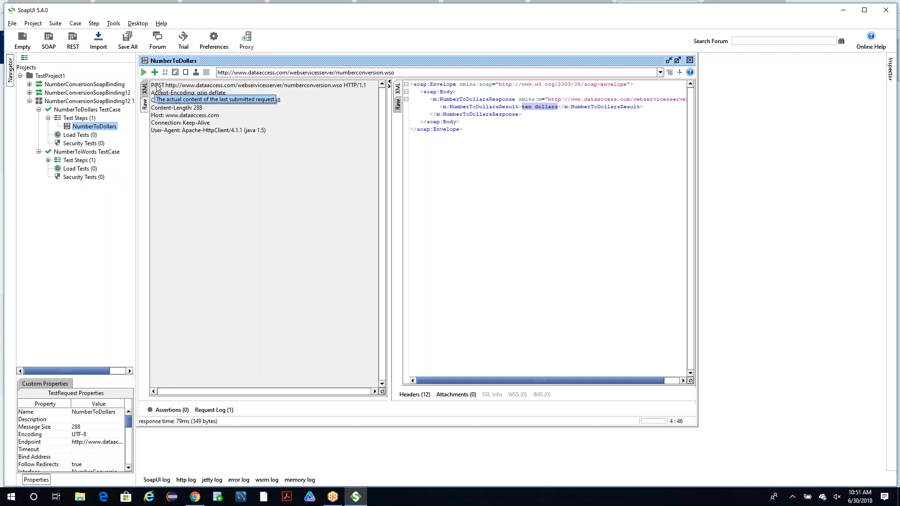
click(398, 103)
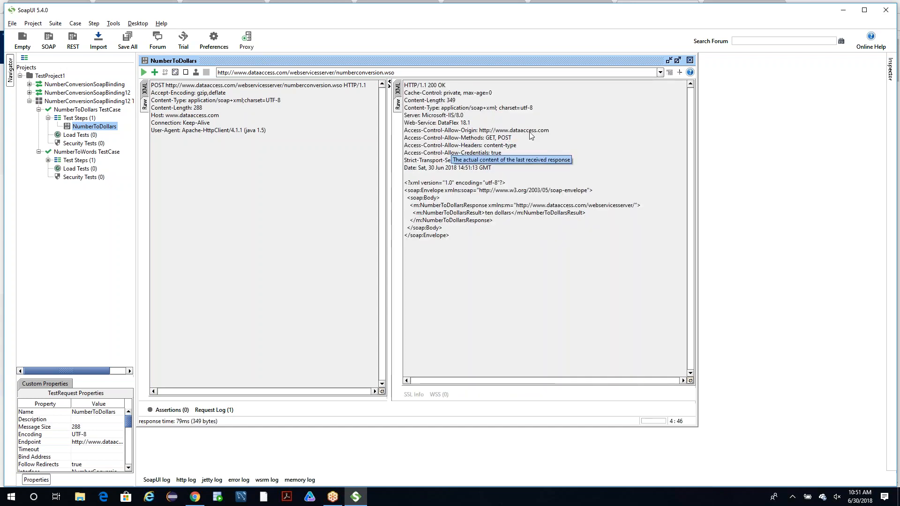
drag(495, 213, 521, 213)
click(521, 213)
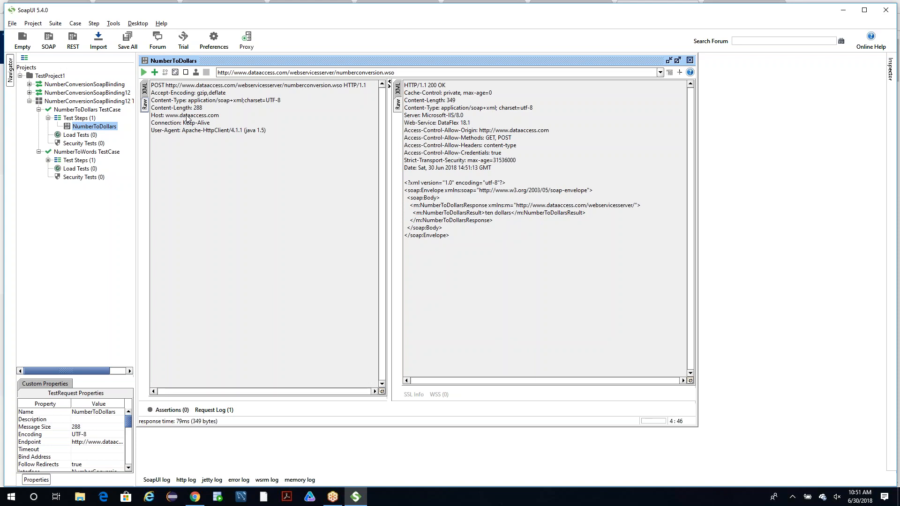
Return the NumberToDollars request and response to XML view, highlighting the dNum value in the request.
click(145, 88)
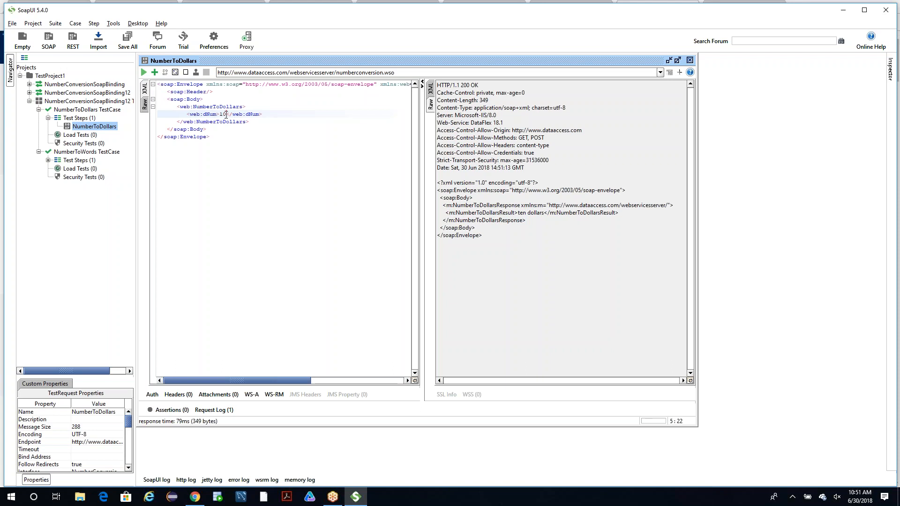
drag(226, 114, 220, 116)
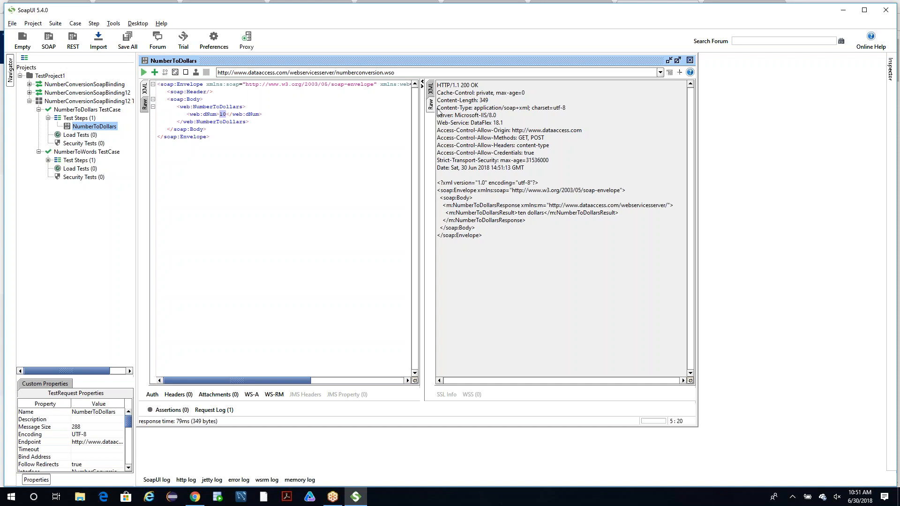
click(431, 89)
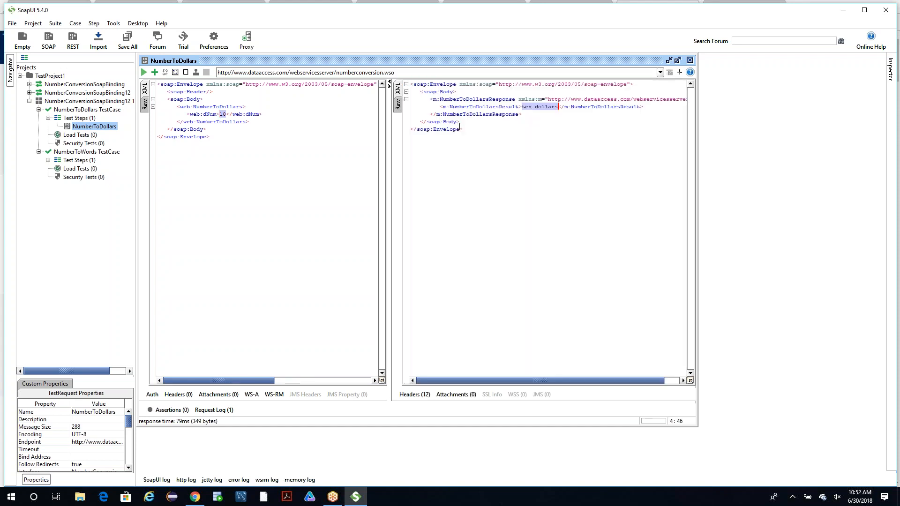
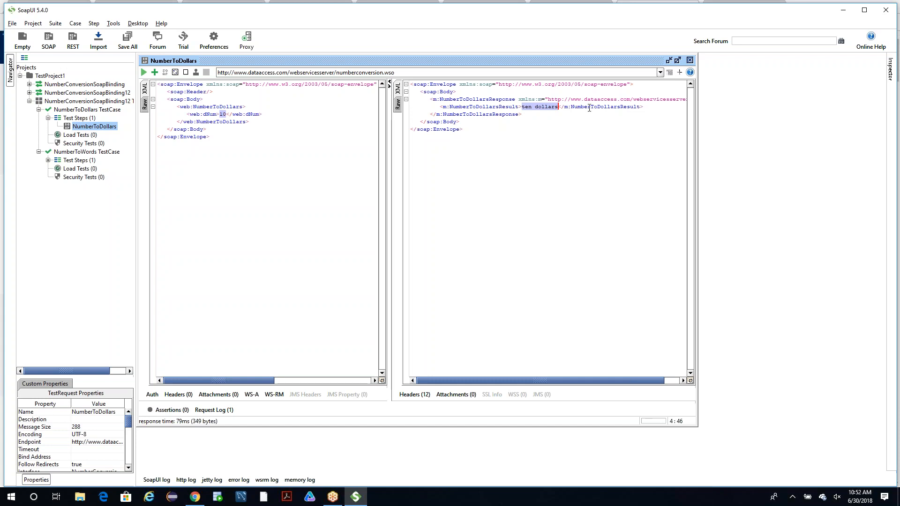
Set dNum to 50 in the NumberToDollars request and send it.
click(227, 112)
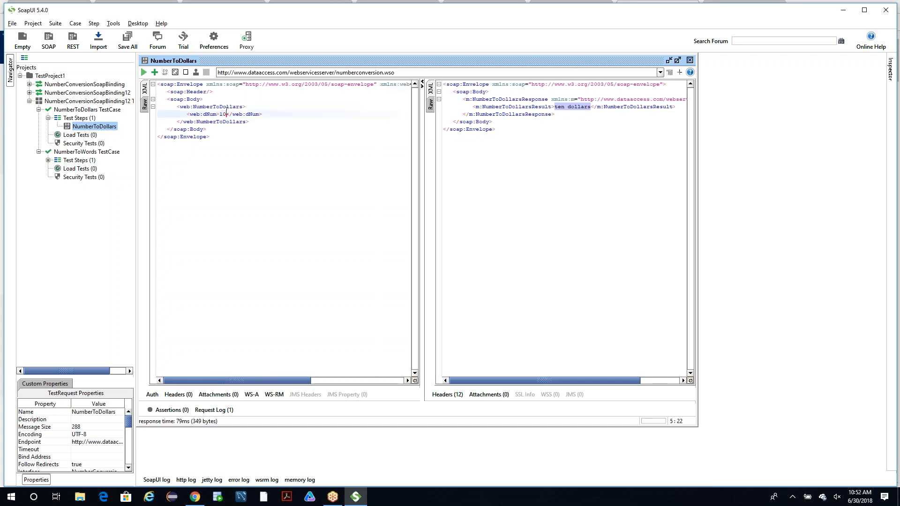
key(BackSpace)
key(BackSpace)
text(50)
click(144, 74)
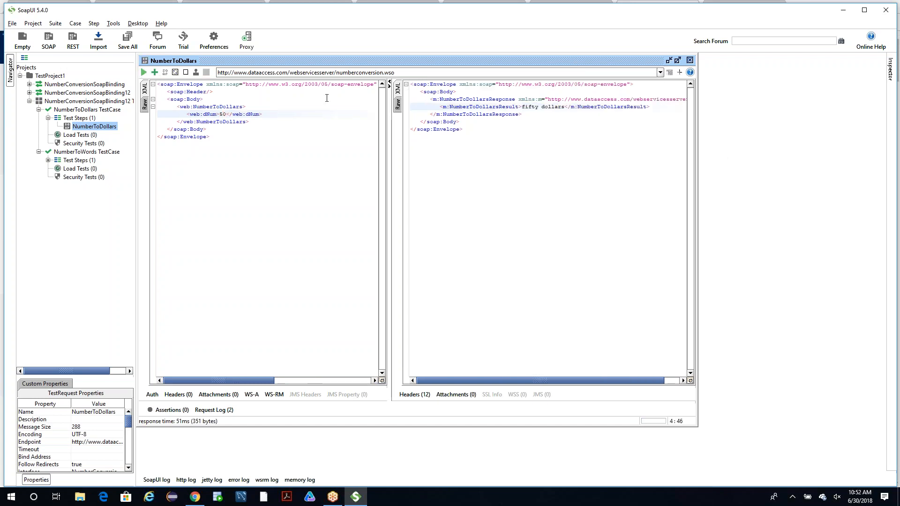
Change dNum to 80000 in the NumberToDollars request and resend it.
click(227, 114)
key(BackSpace)
key(BackSpace)
text(80000)
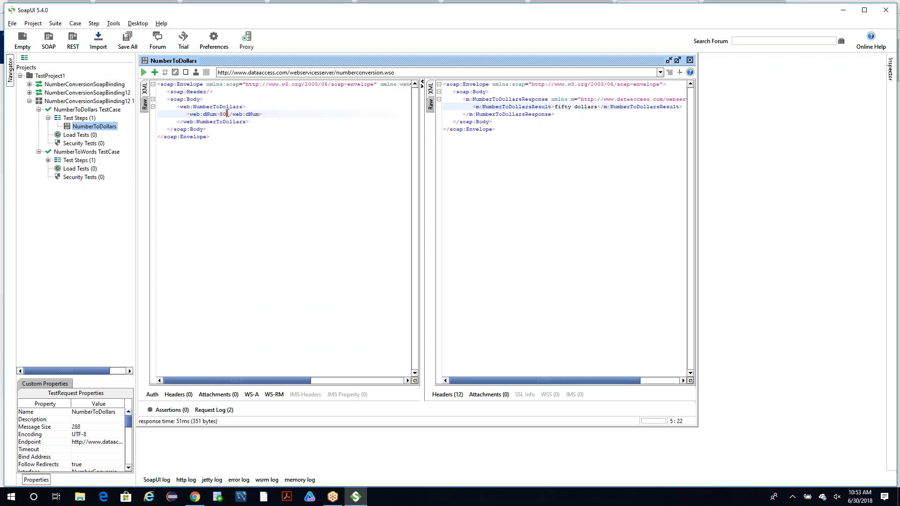
click(143, 73)
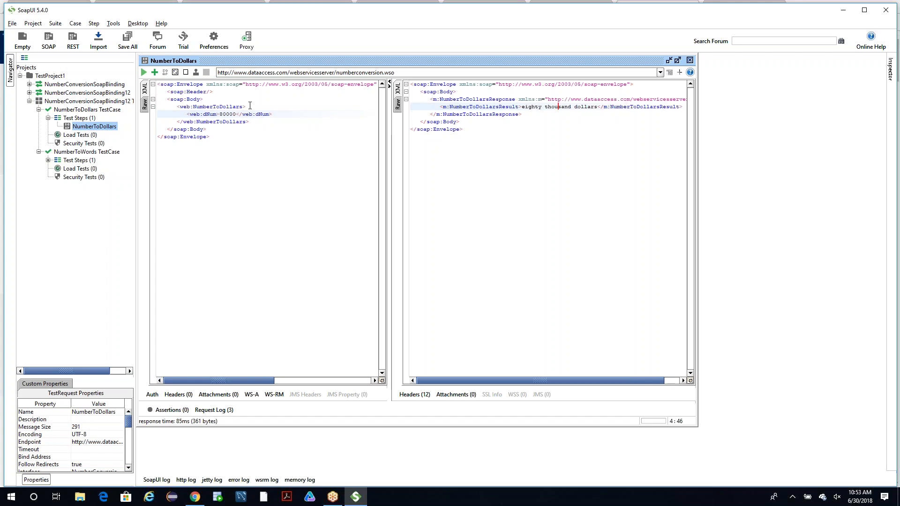
Validate the NumberToDollars request XML and view the validation option for the response XML.
right_click(527, 104)
click(496, 107)
right_click(542, 107)
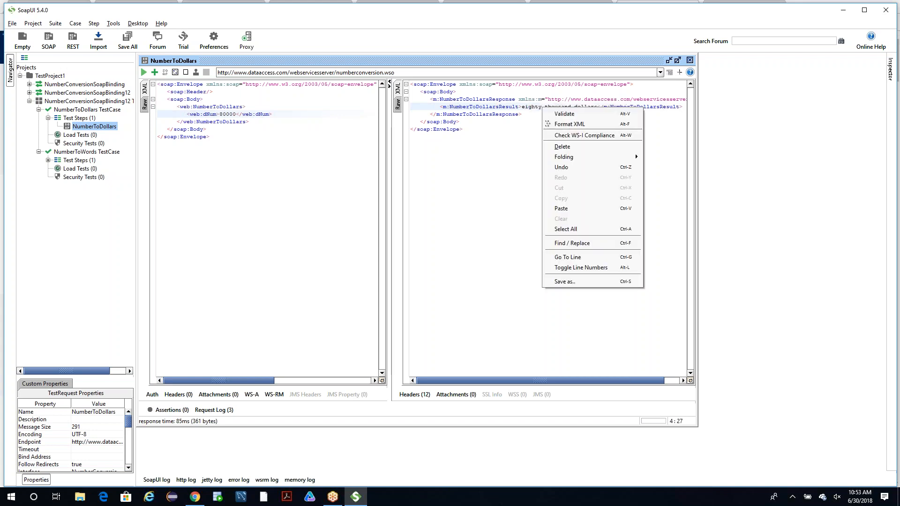
click(236, 114)
right_click(235, 112)
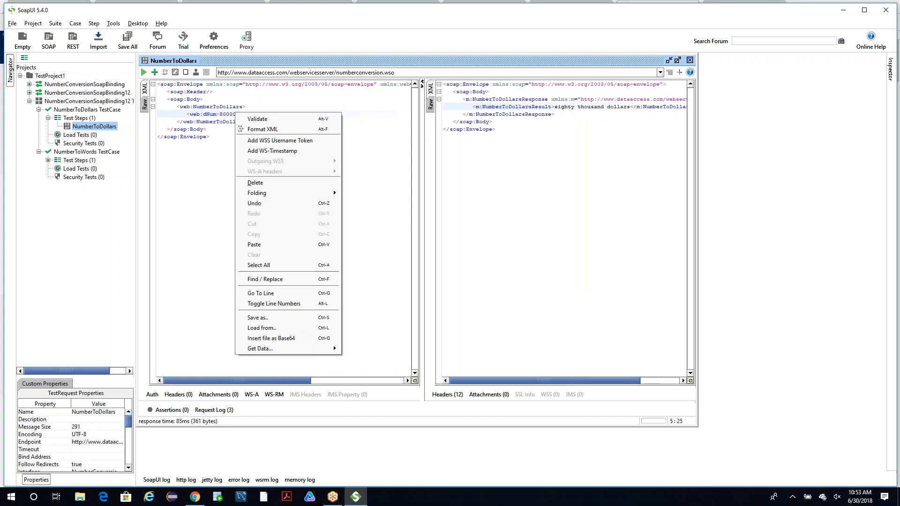
click(246, 119)
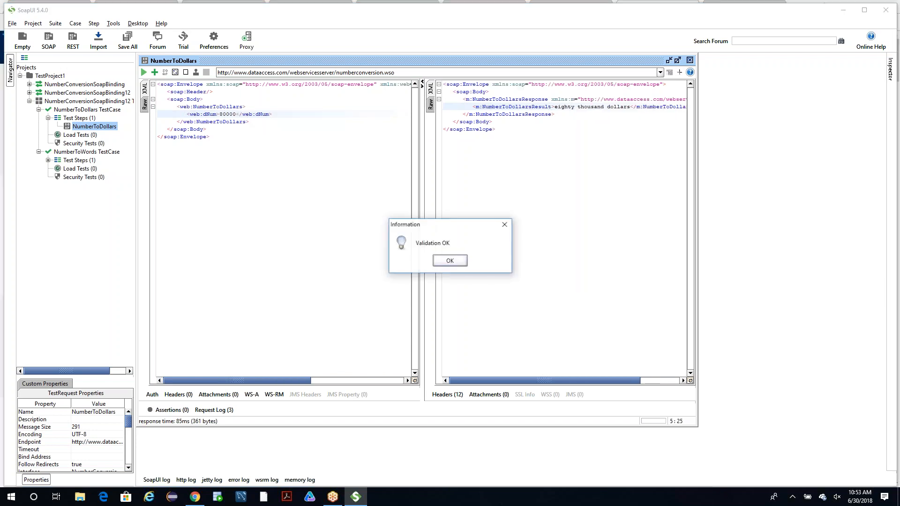
click(450, 260)
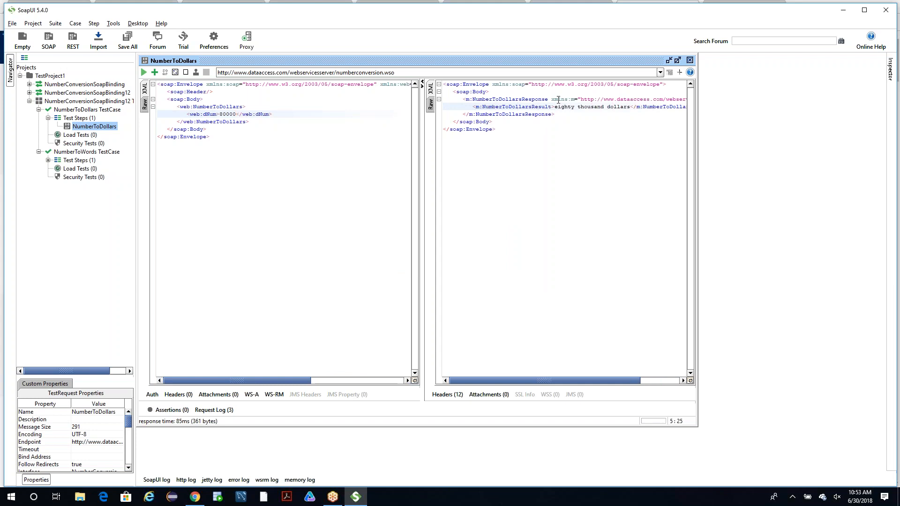
right_click(559, 107)
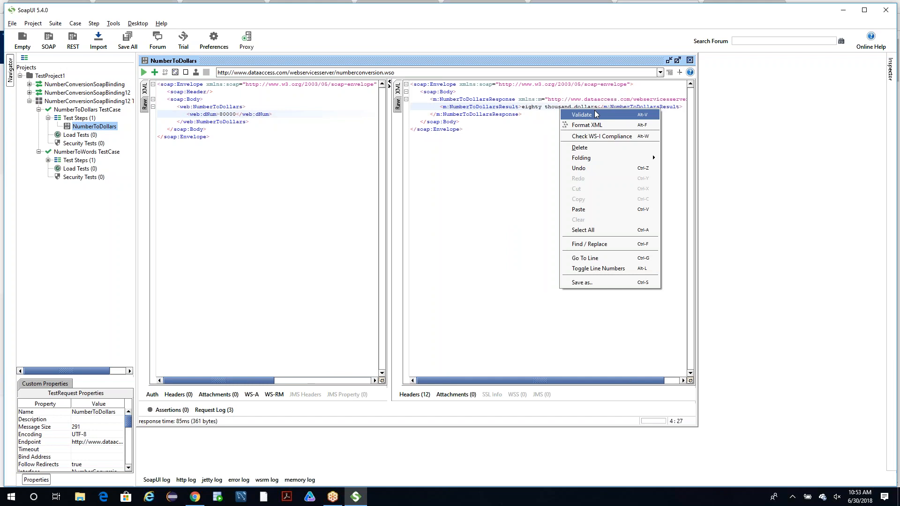
click(551, 118)
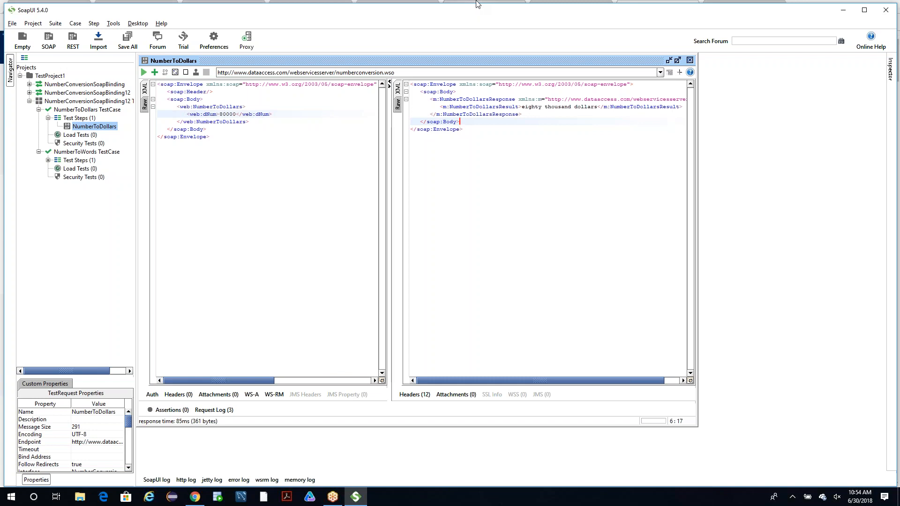
click(11, 23)
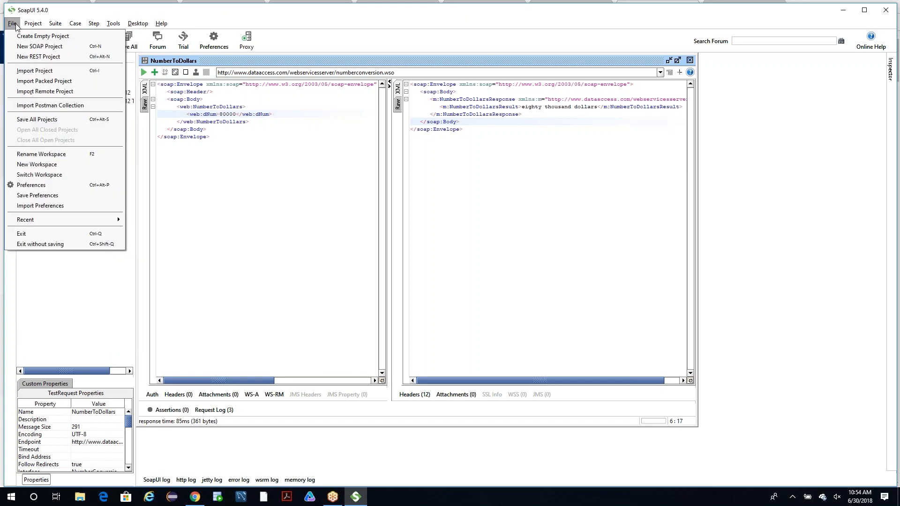
click(19, 46)
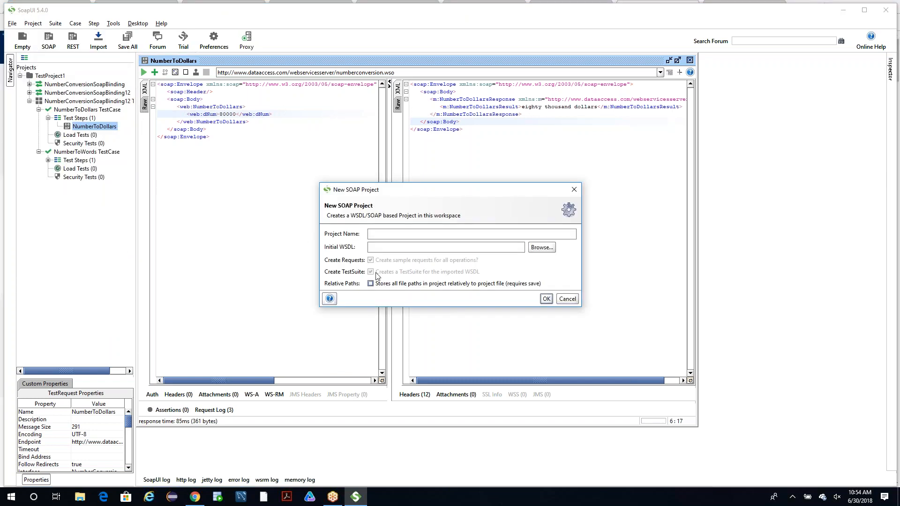
text(http://www.dataaccess.com/webservicesserver/numberconversion.wso?WSDL)
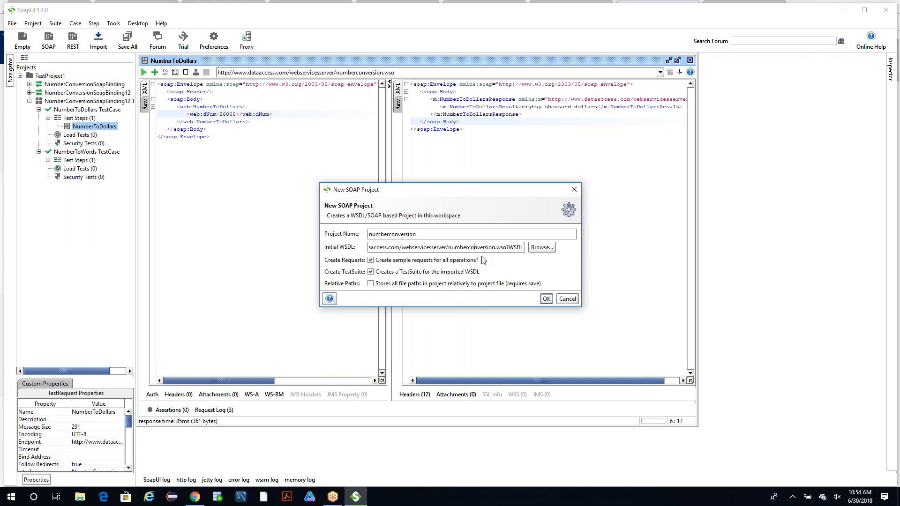
key(BackSpace)
click(547, 299)
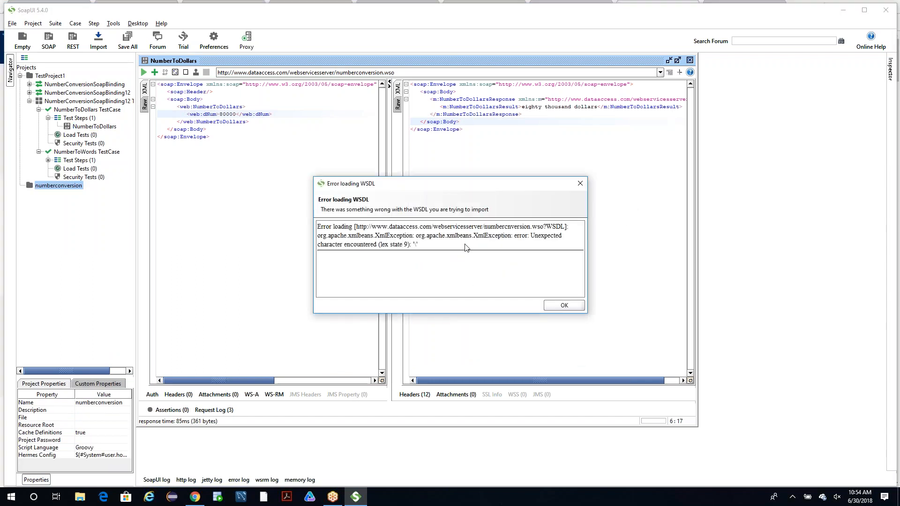
drag(467, 185, 417, 158)
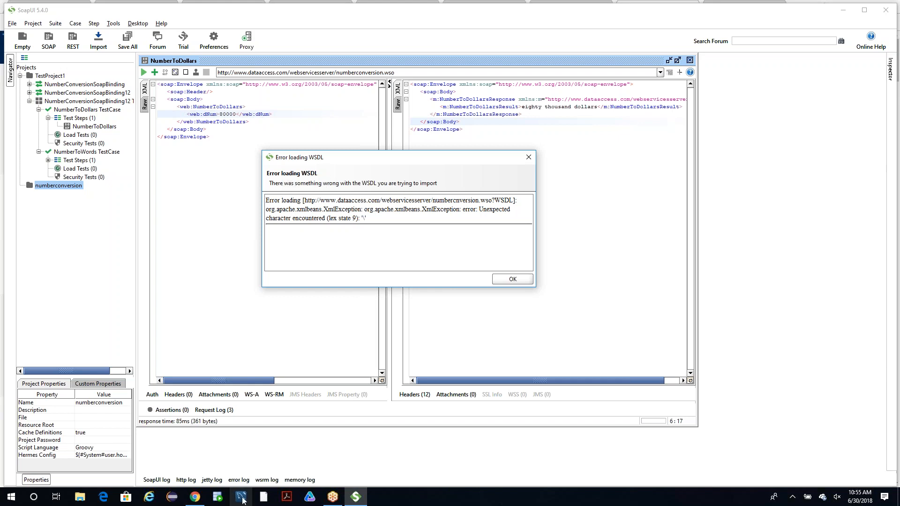
Switch to Chrome and open google.com in place of the Gmail inbox.
click(200, 498)
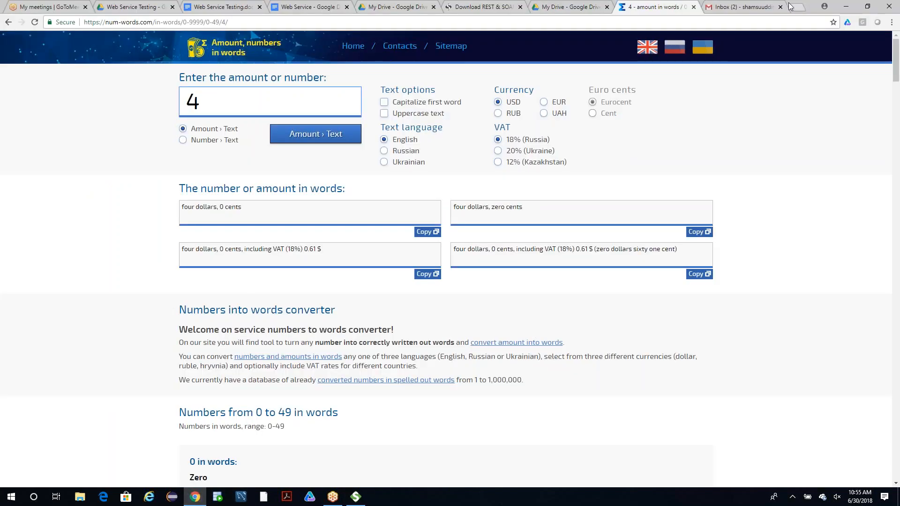
click(728, 10)
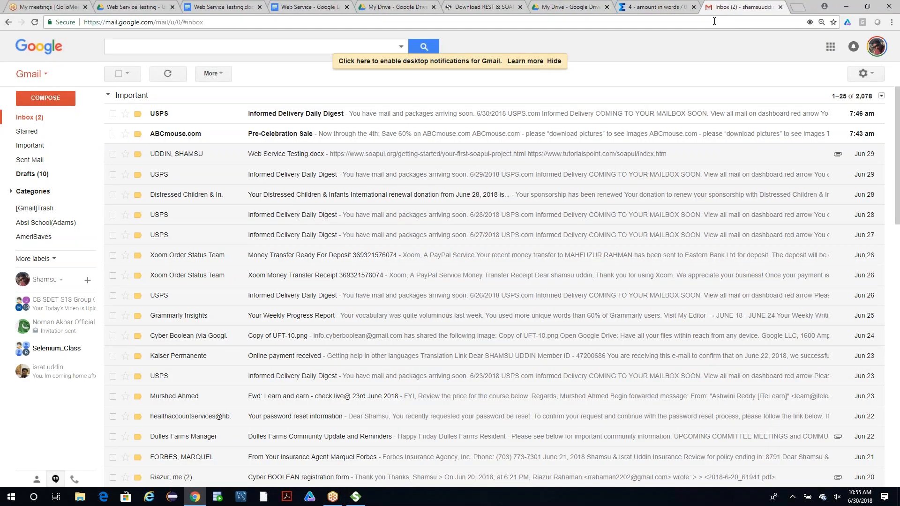
click(708, 24)
text(google.com)
key(Return)
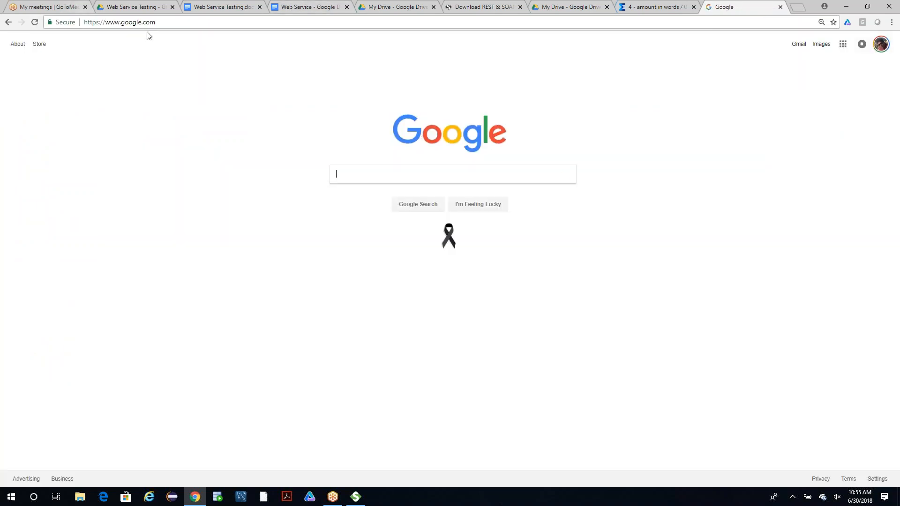
click(130, 22)
click(130, 21)
text(uygguy)
key(Return)
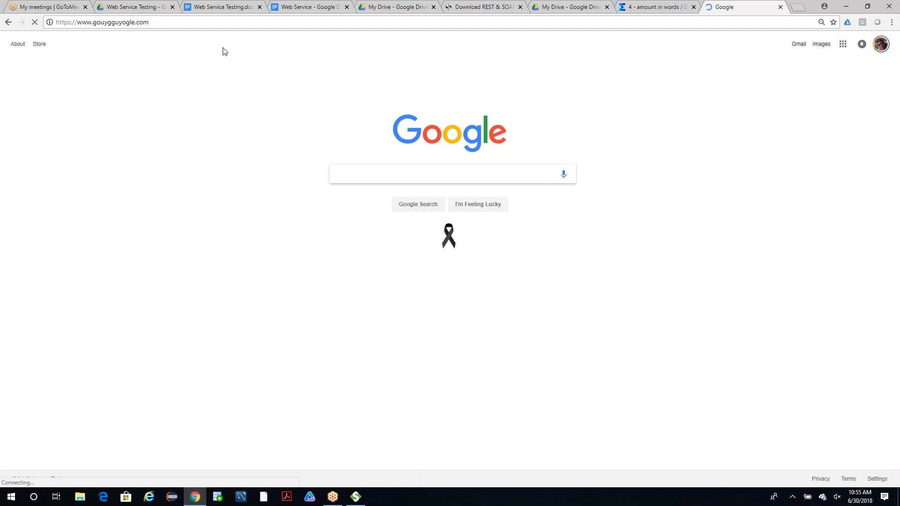
click(233, 21)
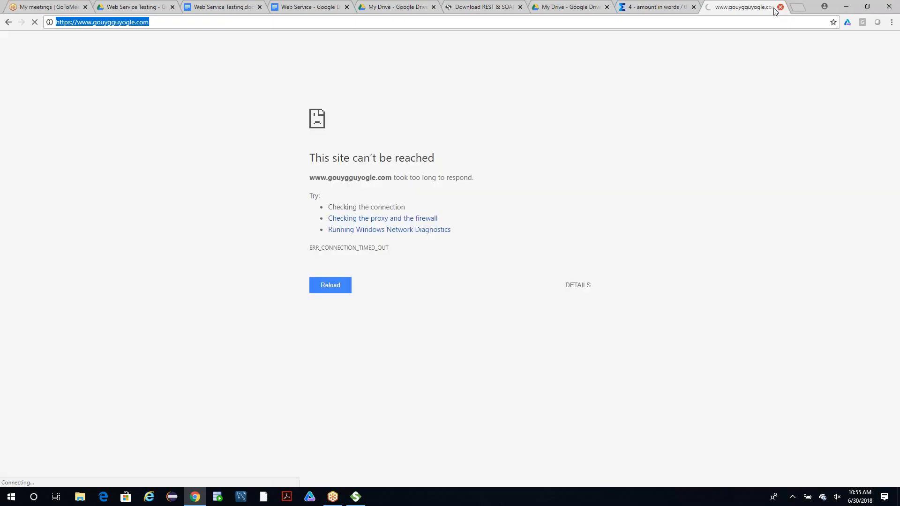
click(115, 22)
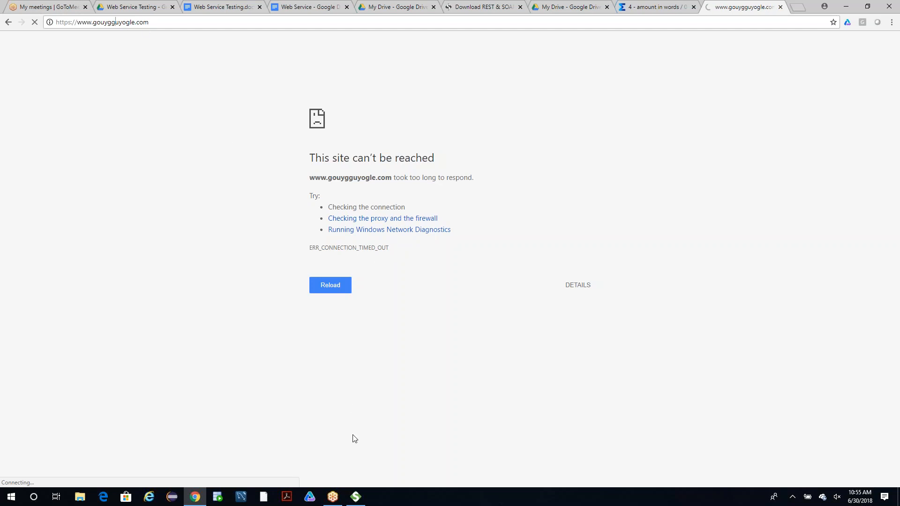
Recheck the WSDL loading error in SoapUI, and search the SoapUI website in Chrome for "Getting erro loading WSDL".
click(356, 496)
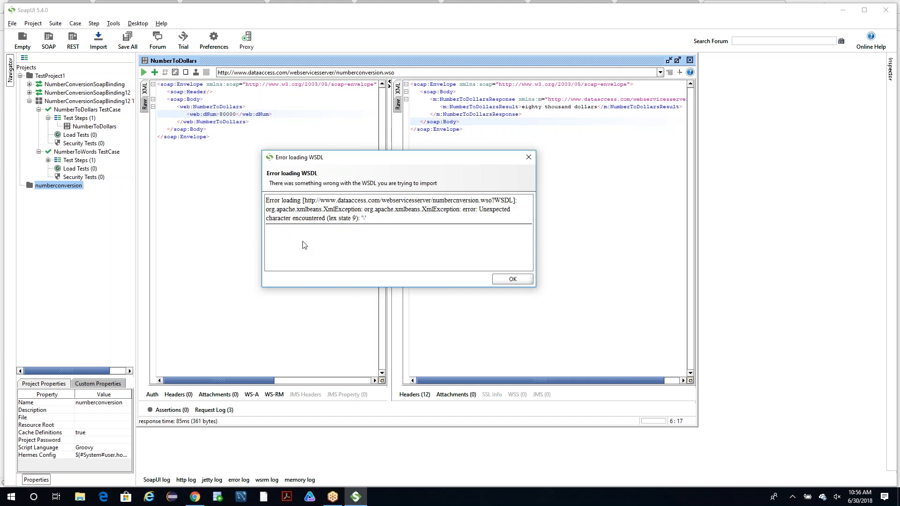
click(348, 497)
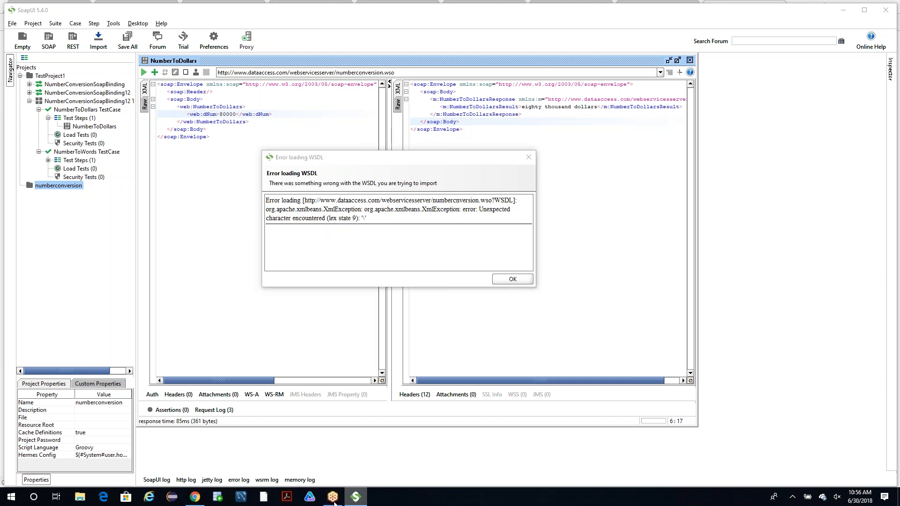
click(195, 497)
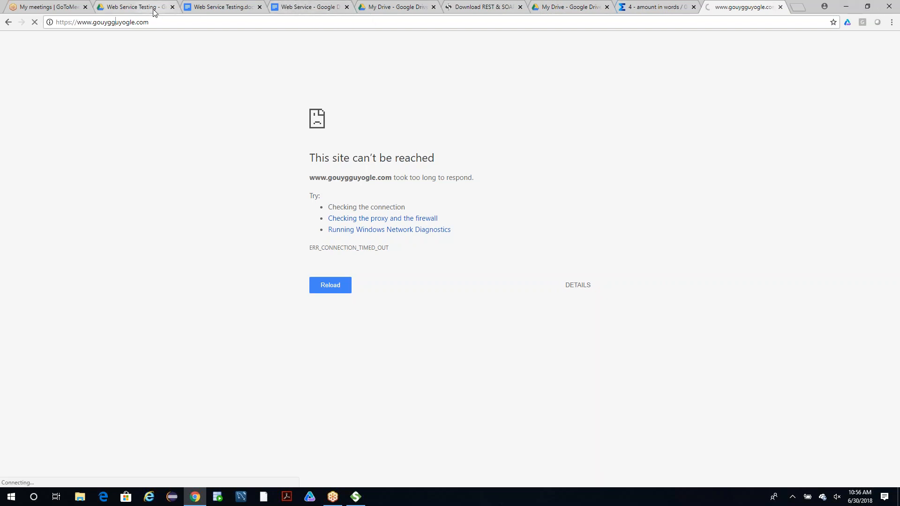
click(482, 7)
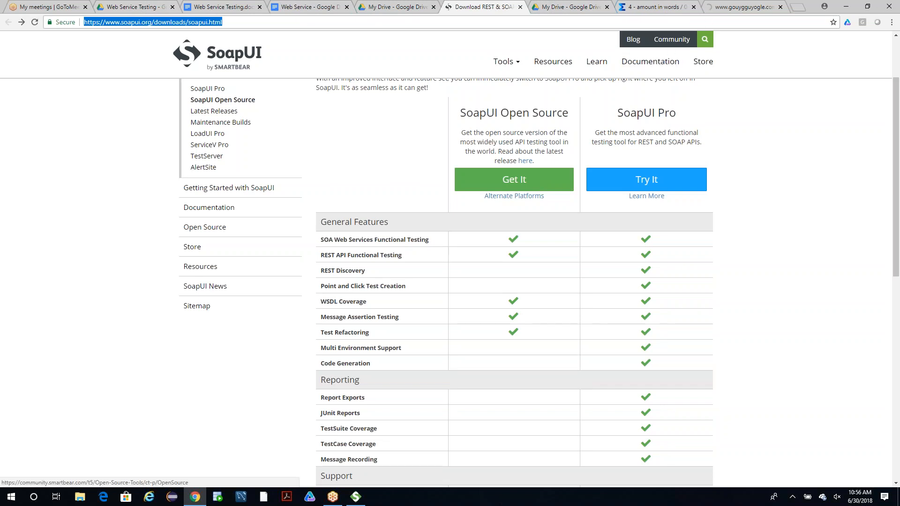
click(705, 39)
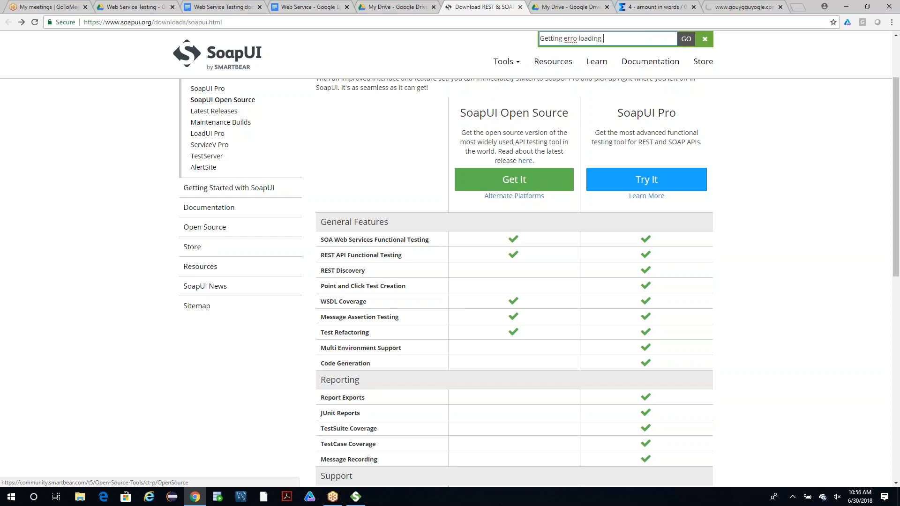
key(Return)
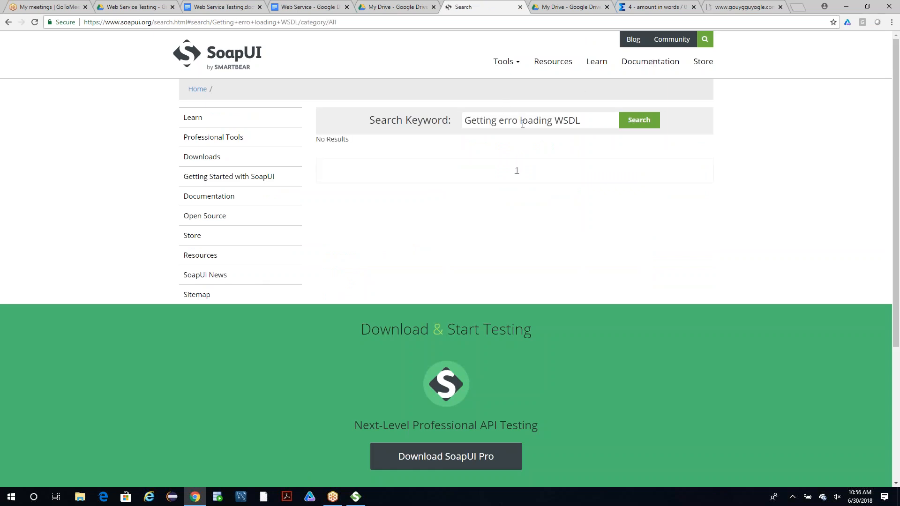
Shorten the search keyword on the SoapUI website to "loading WSDL" and search again.
drag(522, 119, 412, 119)
text(\)
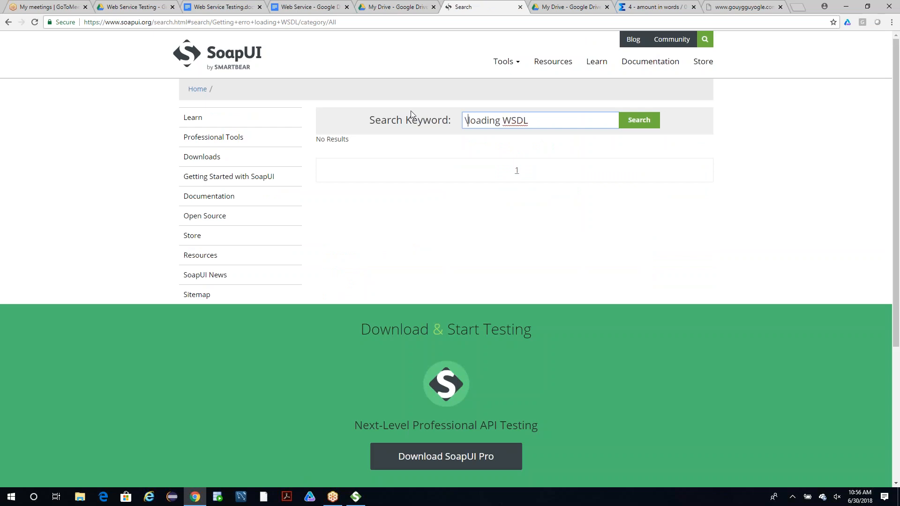
key(BackSpace)
click(633, 120)
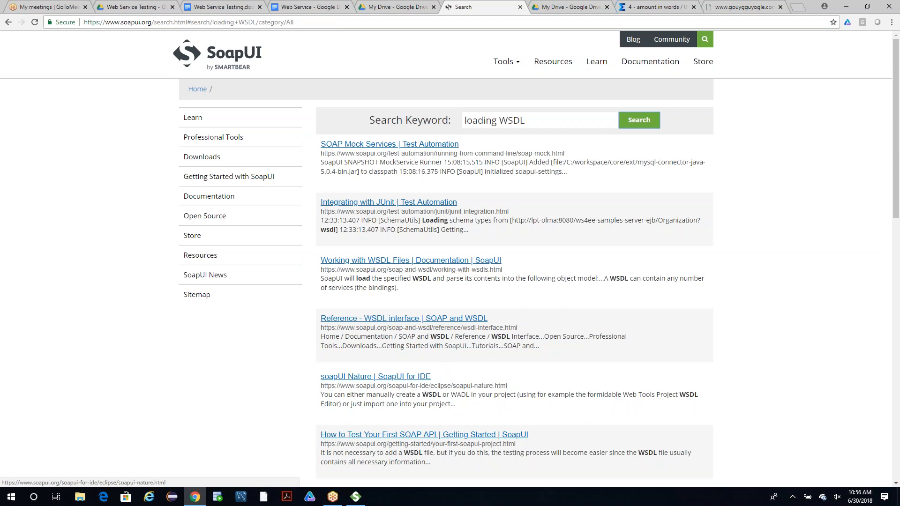
Open the "Reference - WSDL interface" article from the search results and skim its interface actions and Update Definition options.
click(391, 319)
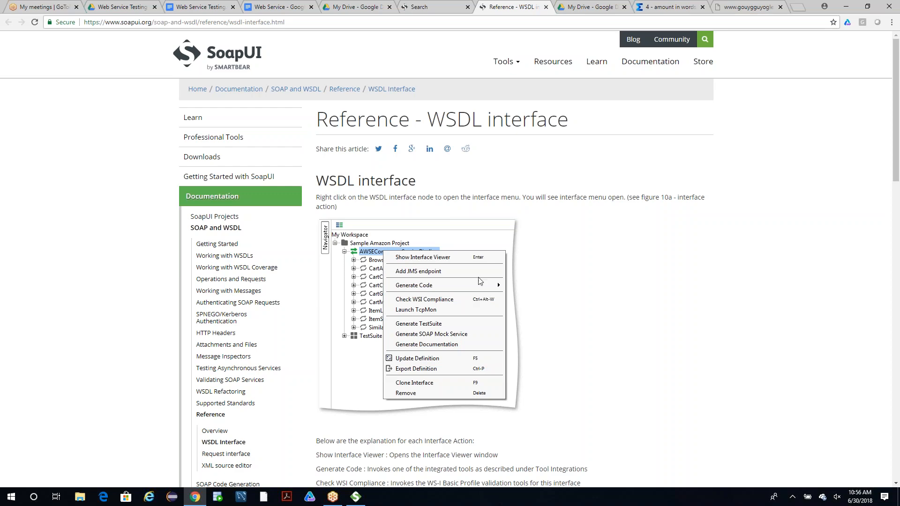
scroll(486, 255, down, 15)
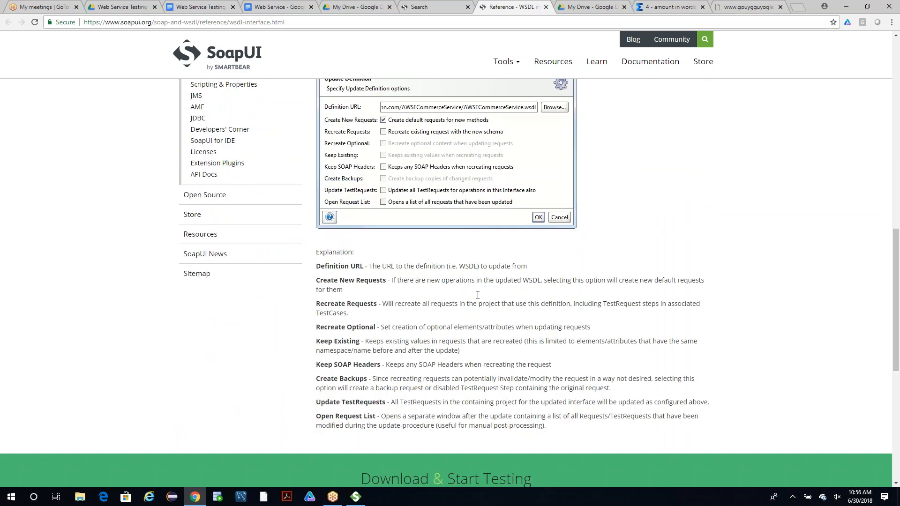
scroll(485, 254, up, 8)
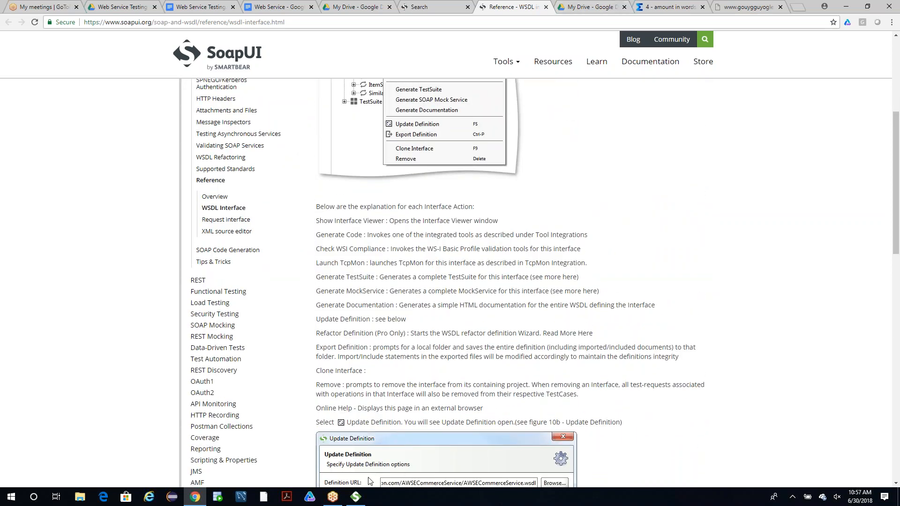
Return to SoapUI, dismiss the WSDL error and retry creating the numberconversion project with the same misspelled WSDL URL.
click(356, 497)
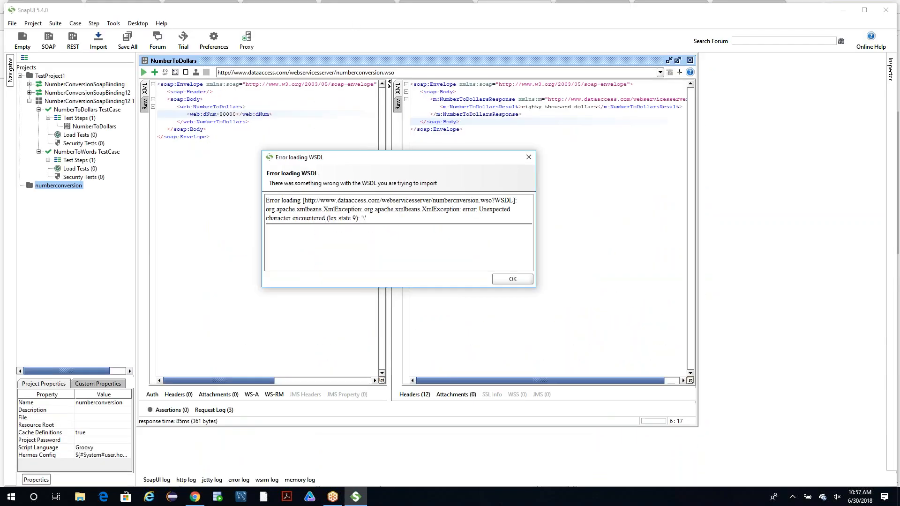
click(527, 157)
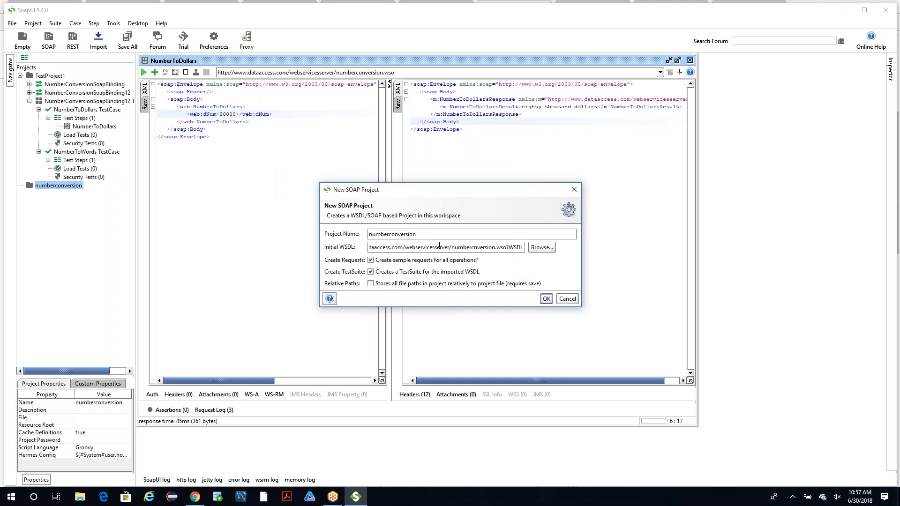
click(545, 299)
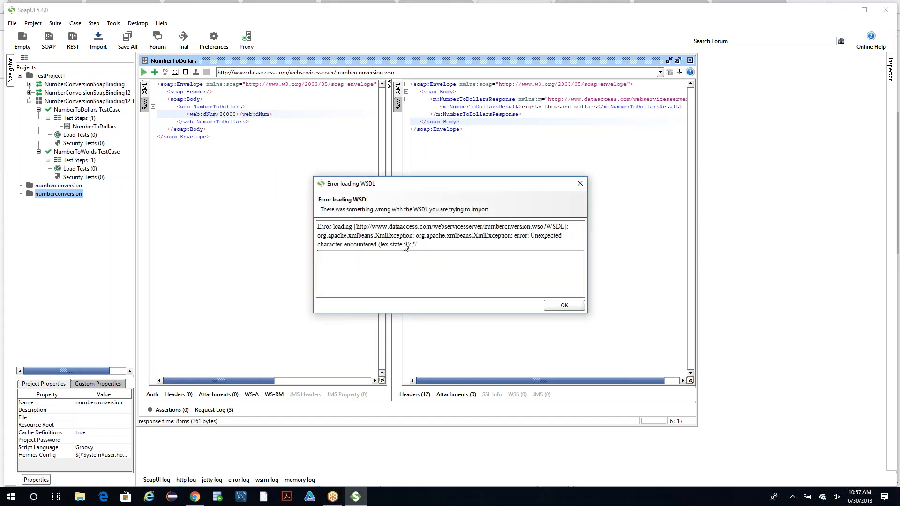
Copy the doubled "org.apache.xmlbeans.XmlException" text from the WSDL error and search Google for it in a new Chrome tab.
drag(417, 244, 318, 228)
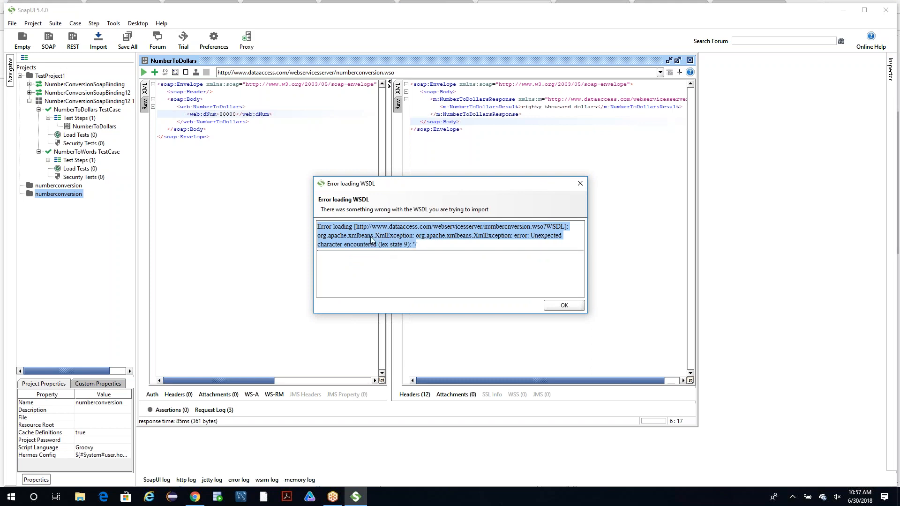
click(454, 230)
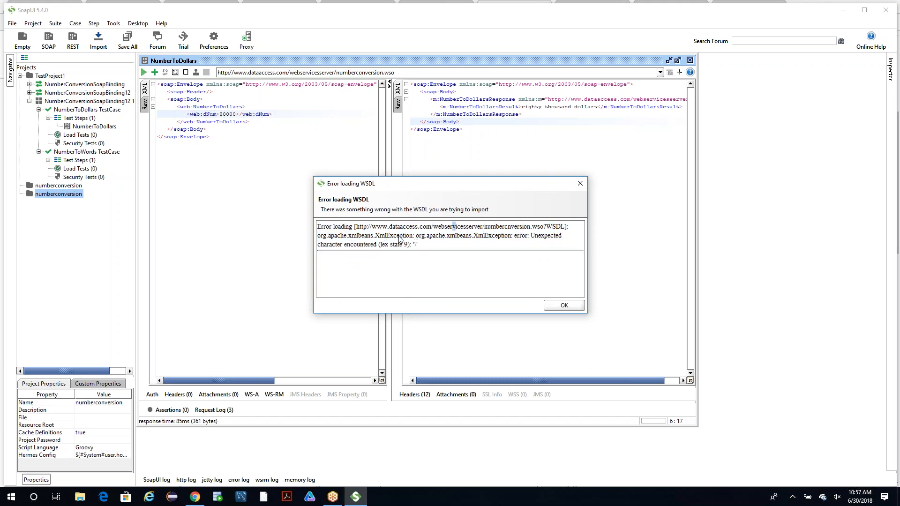
drag(318, 236, 511, 238)
key(ctrl+c)
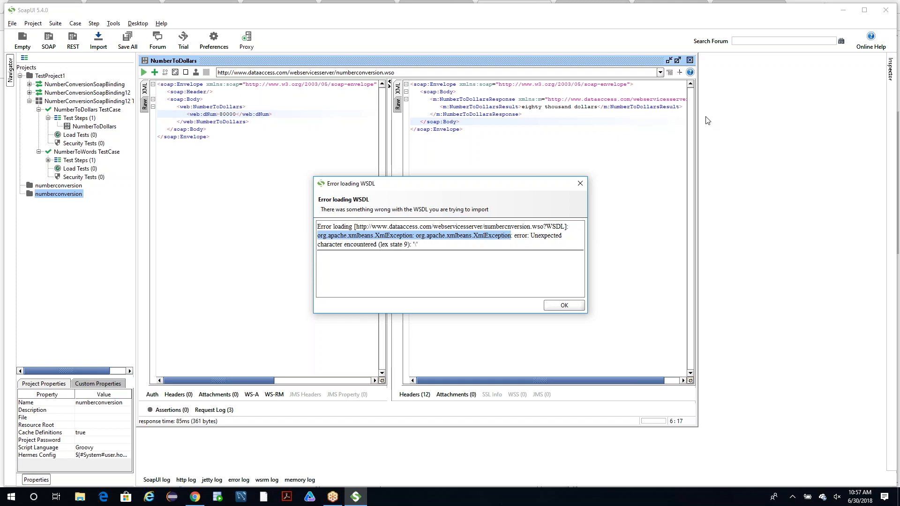
click(195, 497)
click(796, 6)
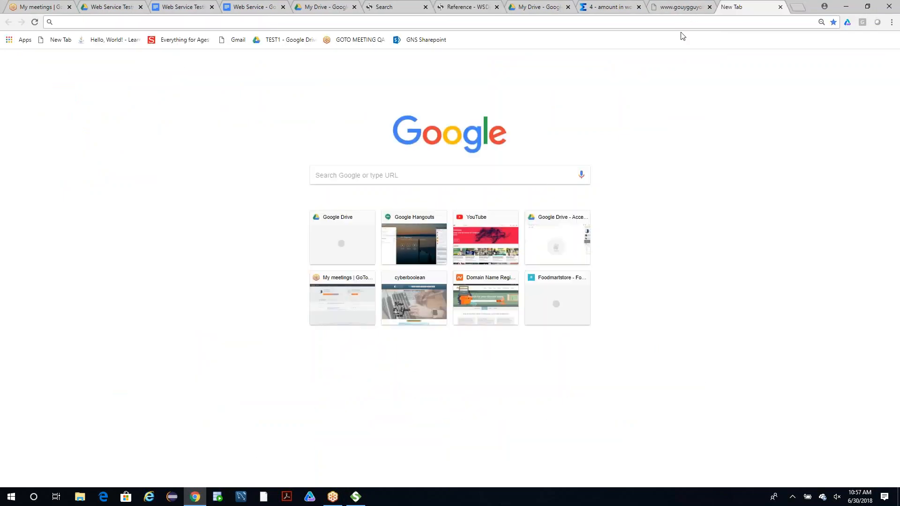
key(ctrl+v)
key(Return)
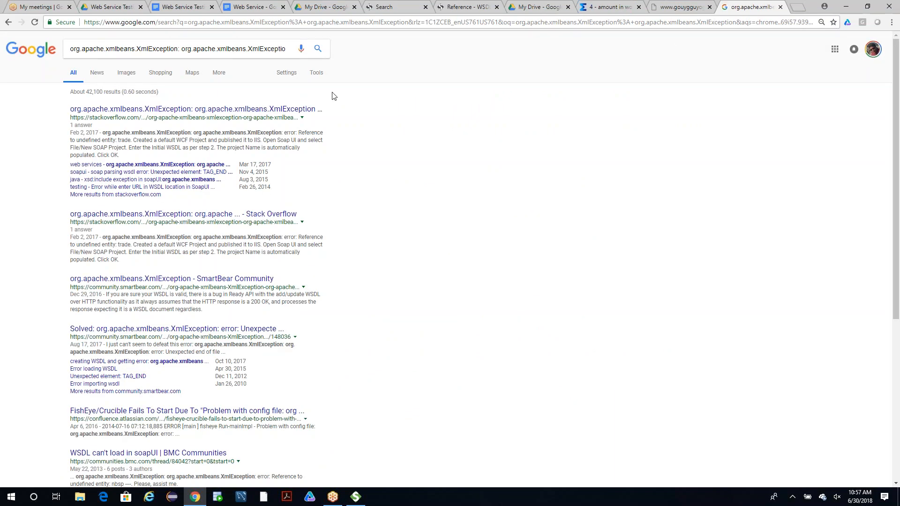
Open the first Stack Overflow search result about the XmlException error and skim the question.
click(270, 111)
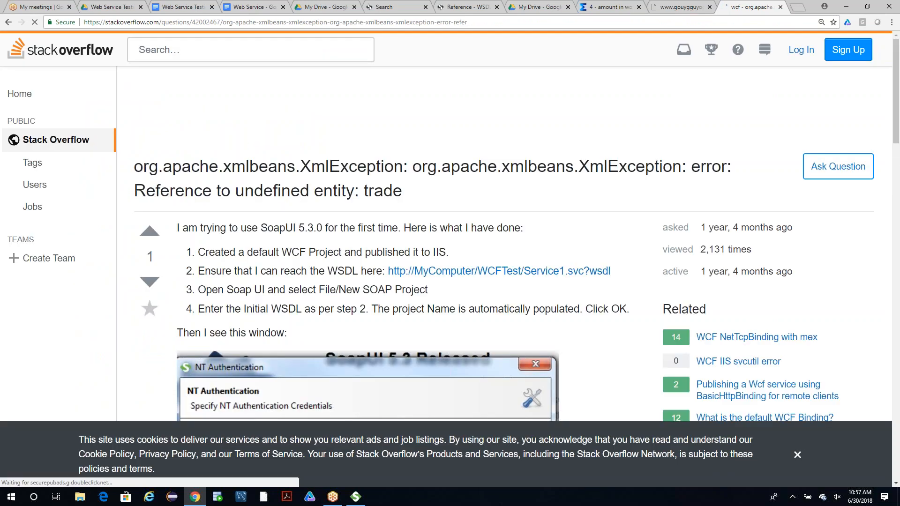
scroll(450, 235, down, 4)
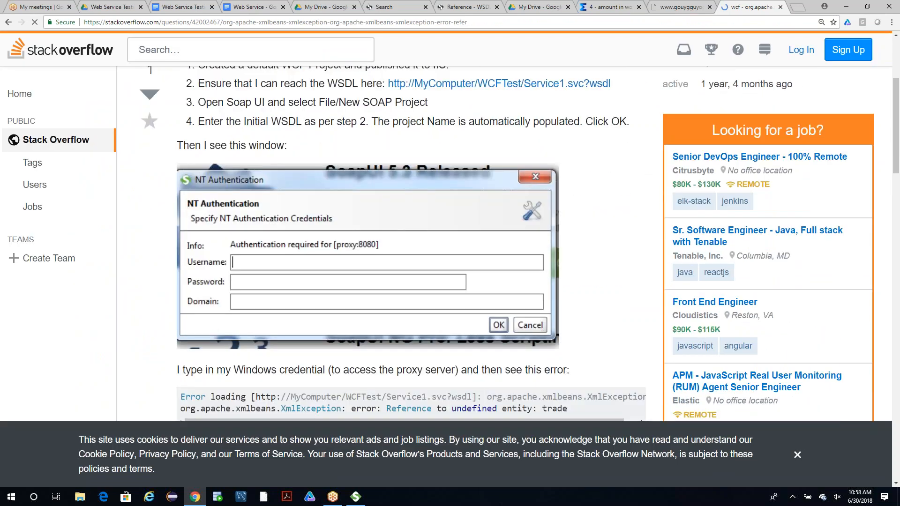
scroll(450, 234, down, 4)
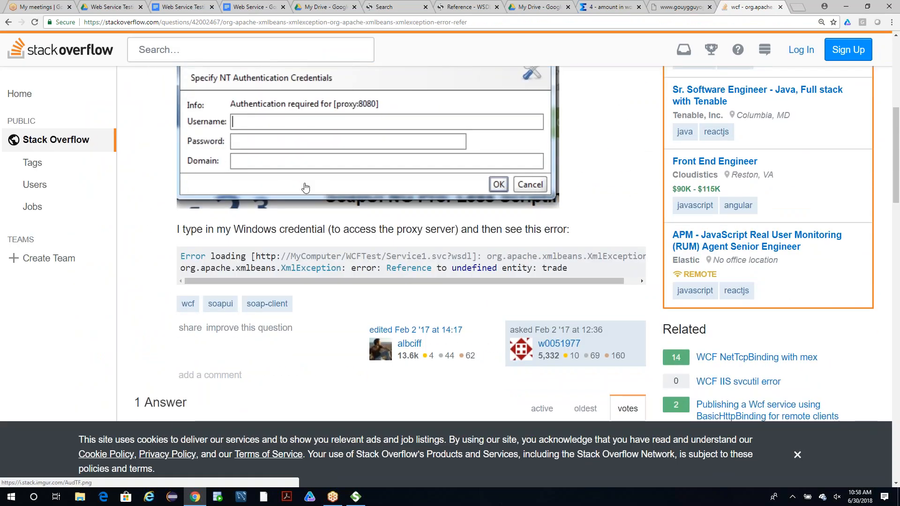
scroll(305, 183, up, 2)
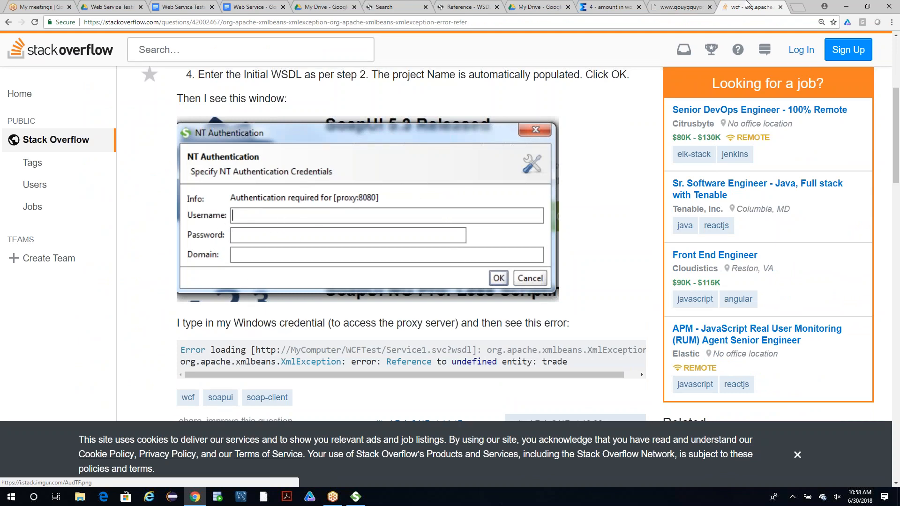
Switch back to SoapUI, dismiss the WSDL loading error and cancel the new SOAP project.
click(356, 498)
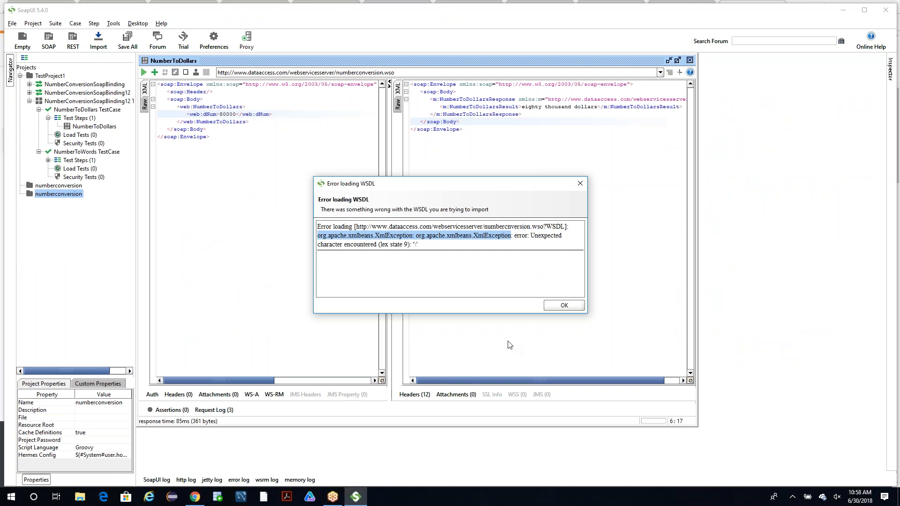
click(564, 306)
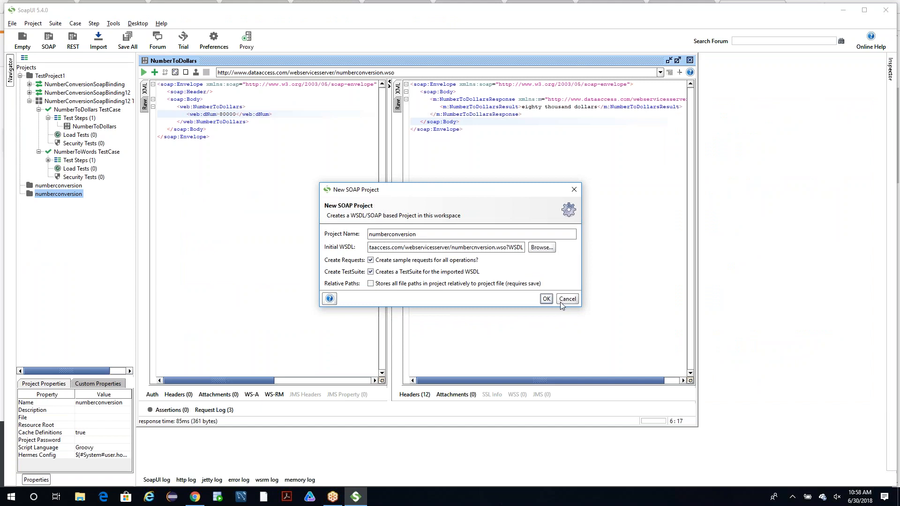
click(564, 299)
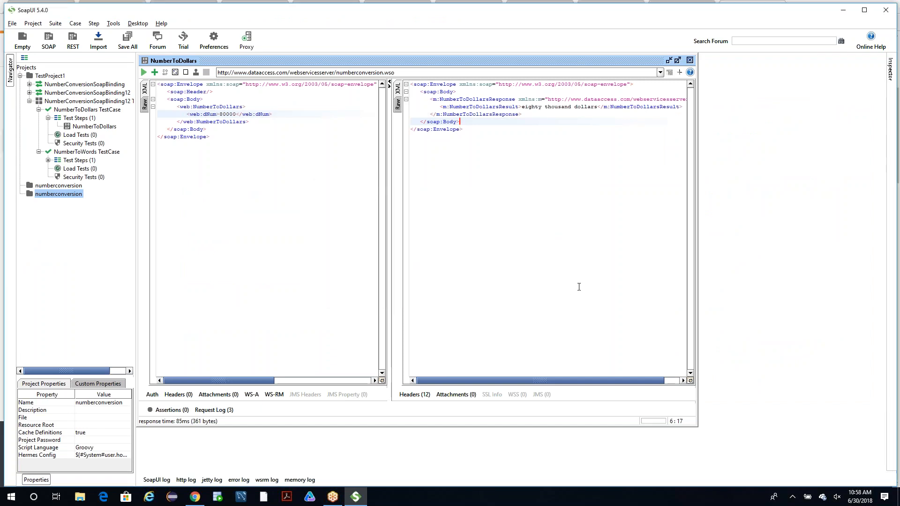
Open the global SoapUI preferences and look through the HTTP settings.
click(227, 39)
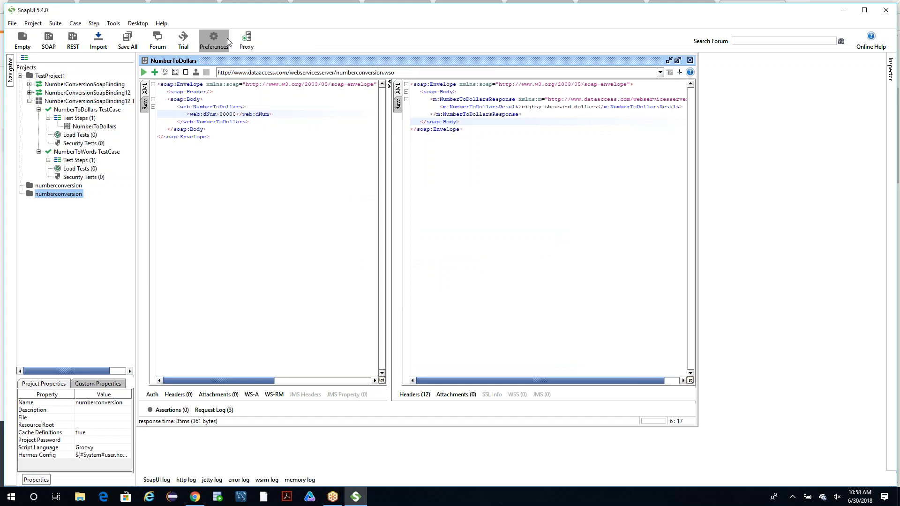
click(244, 134)
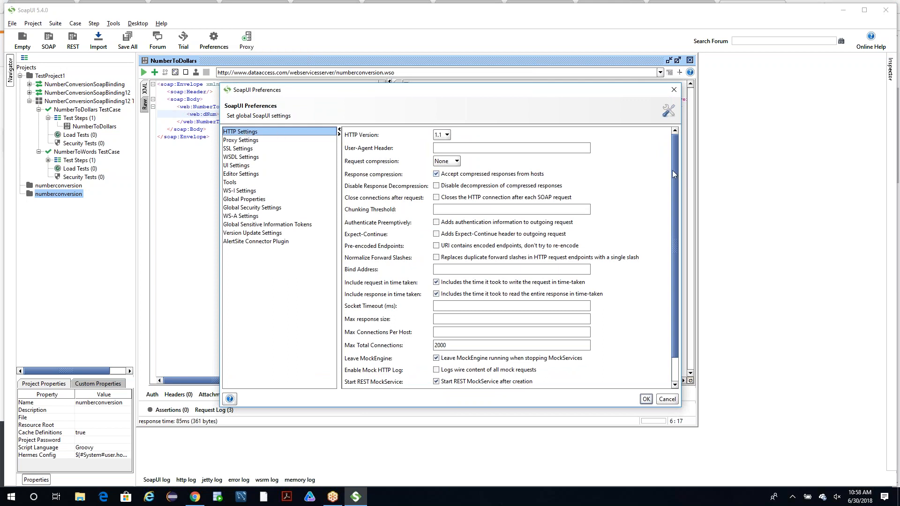
drag(673, 171, 673, 220)
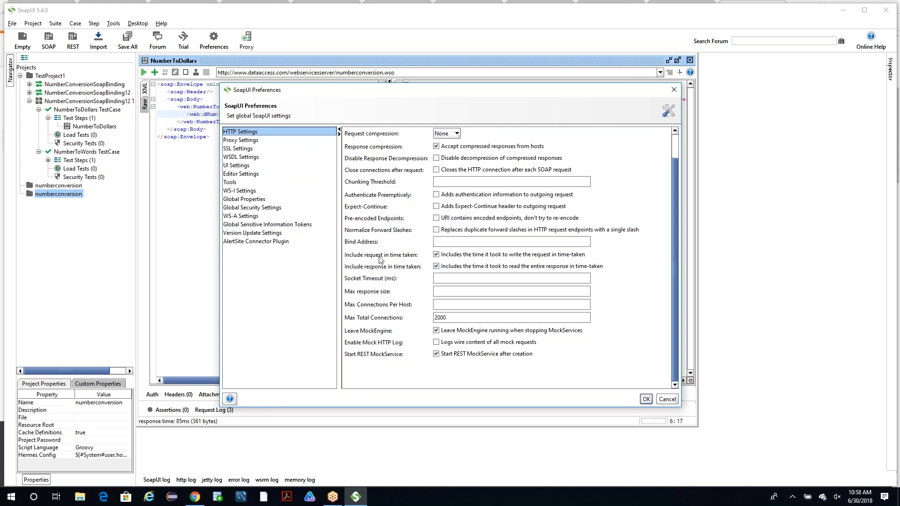
scroll(401, 138, up, 1)
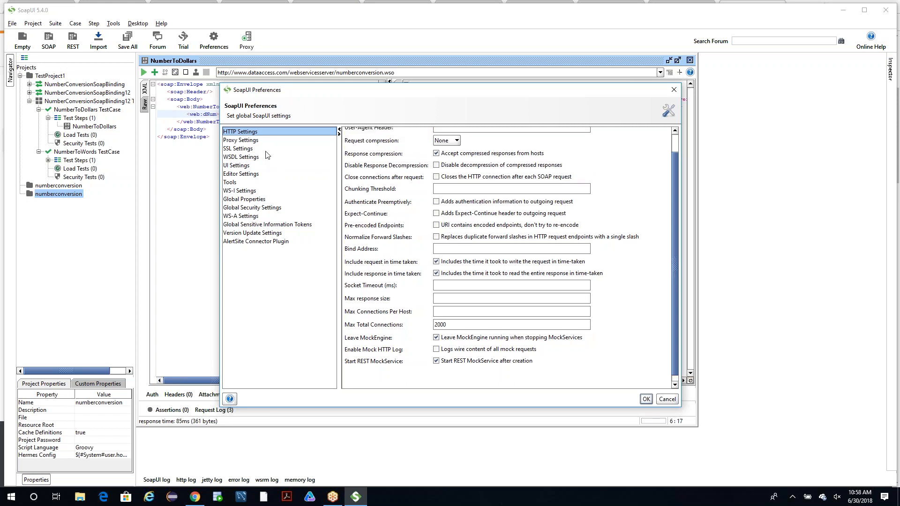
Examine the proxy settings in the preferences, choosing the manual proxy option to enable its host, port and excludes fields.
click(249, 141)
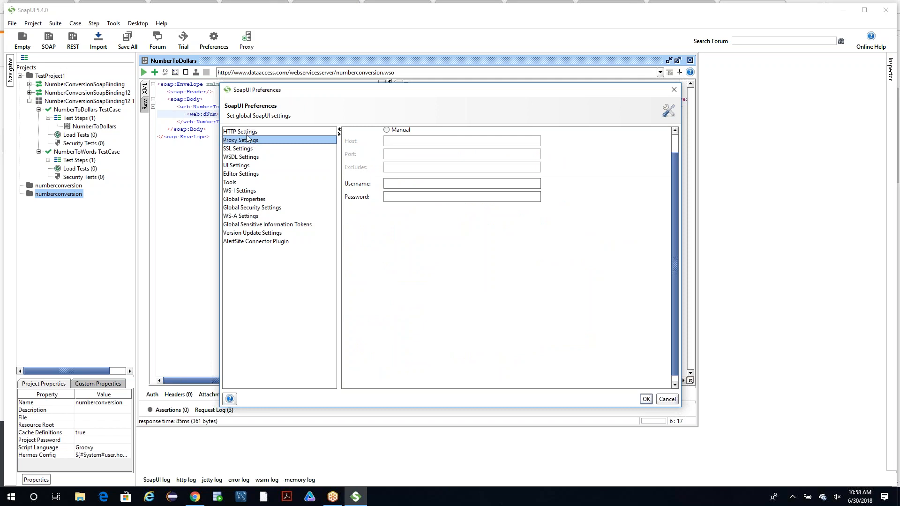
drag(276, 91, 231, 151)
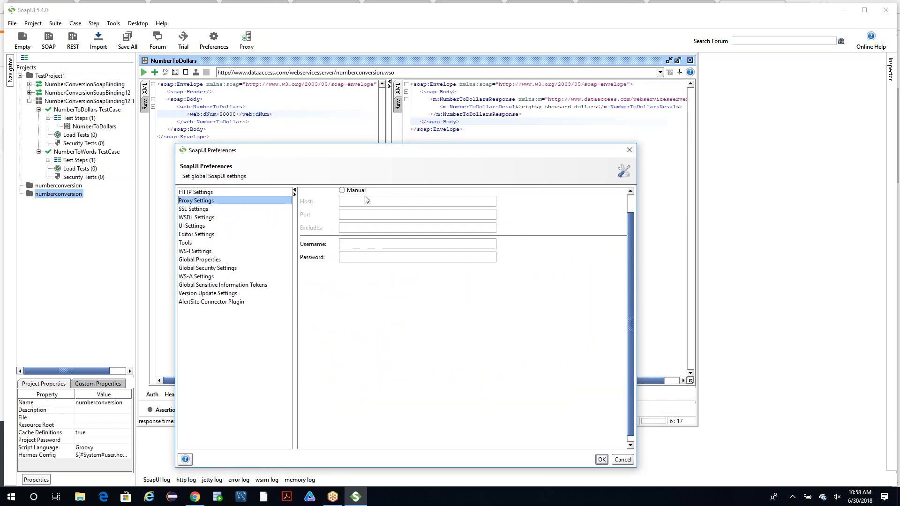
click(353, 257)
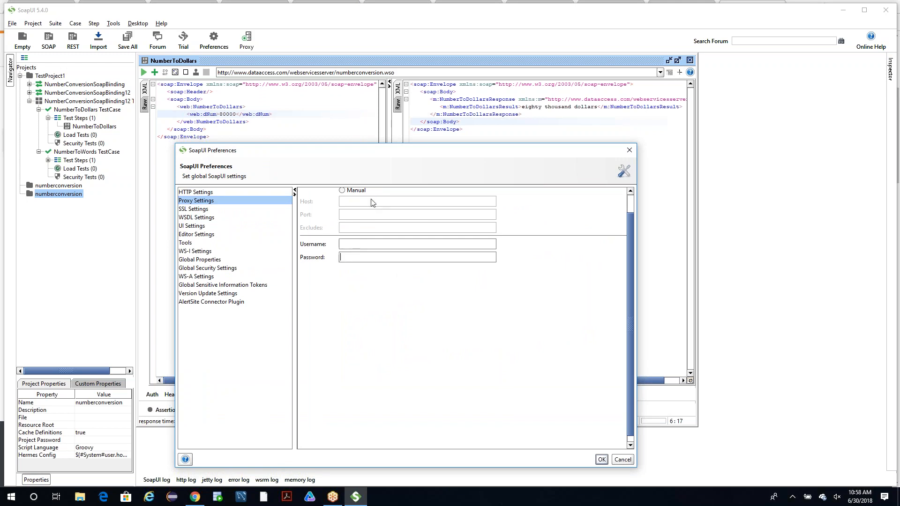
click(342, 190)
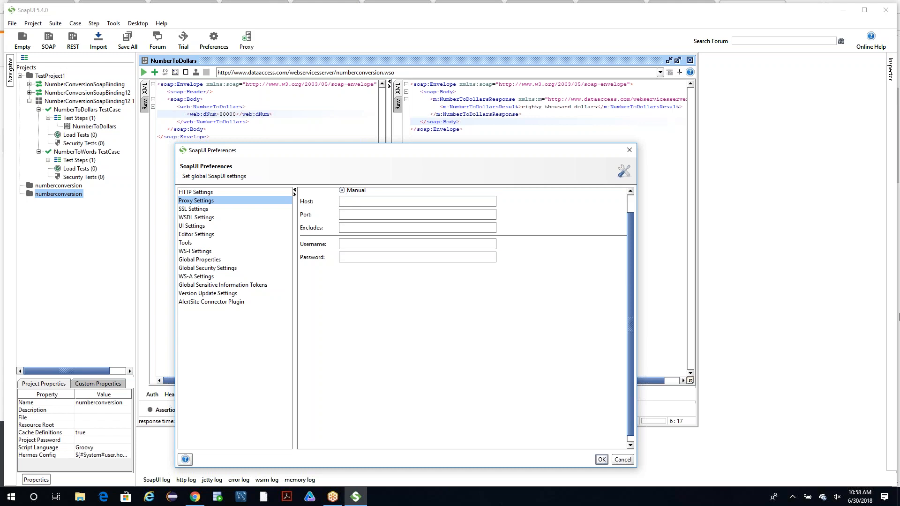
click(898, 341)
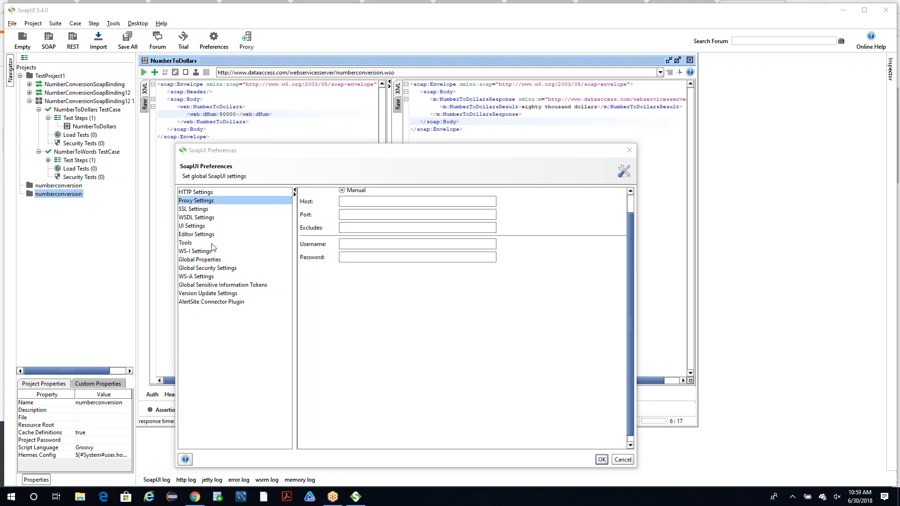
Examine the SSL settings and the KeyStore file browser, and close the preferences without saving.
click(197, 211)
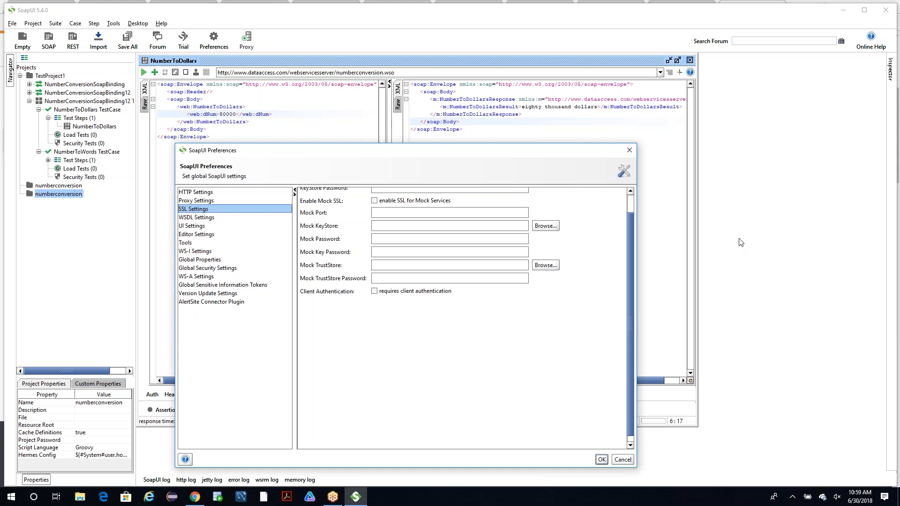
drag(631, 246, 633, 221)
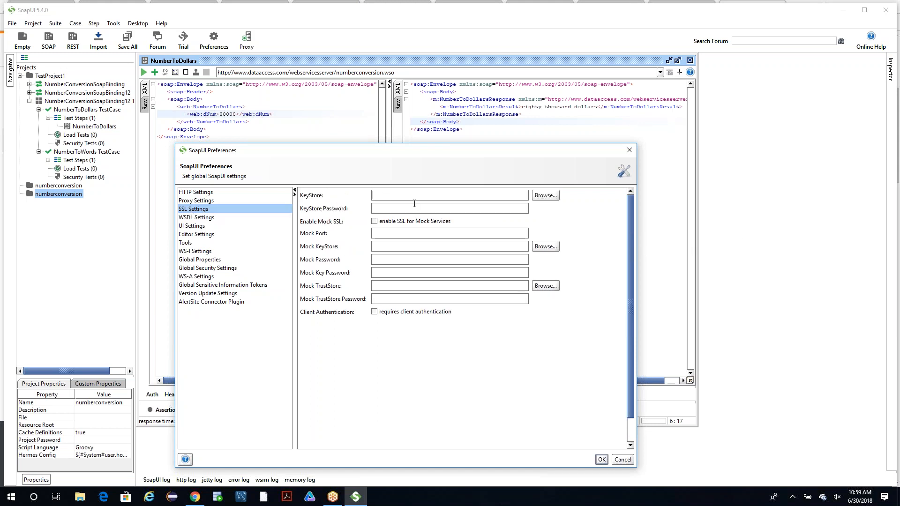
click(545, 195)
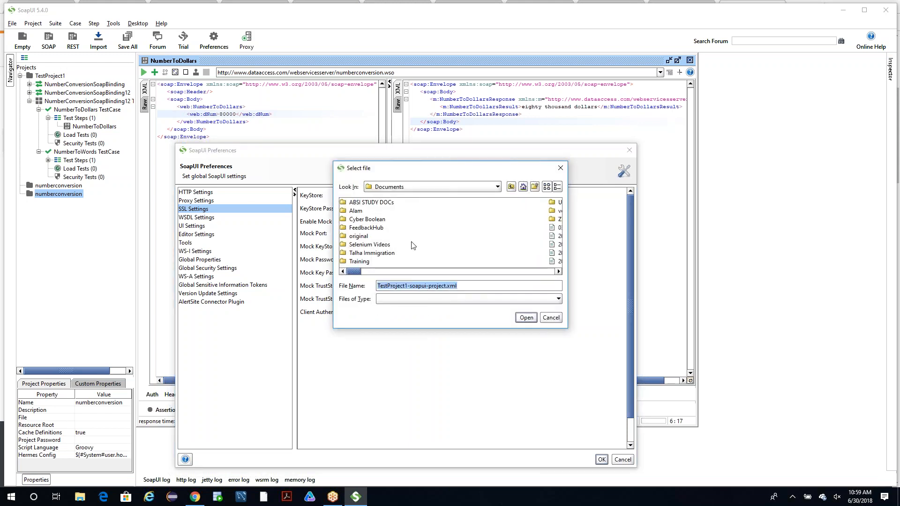
click(560, 168)
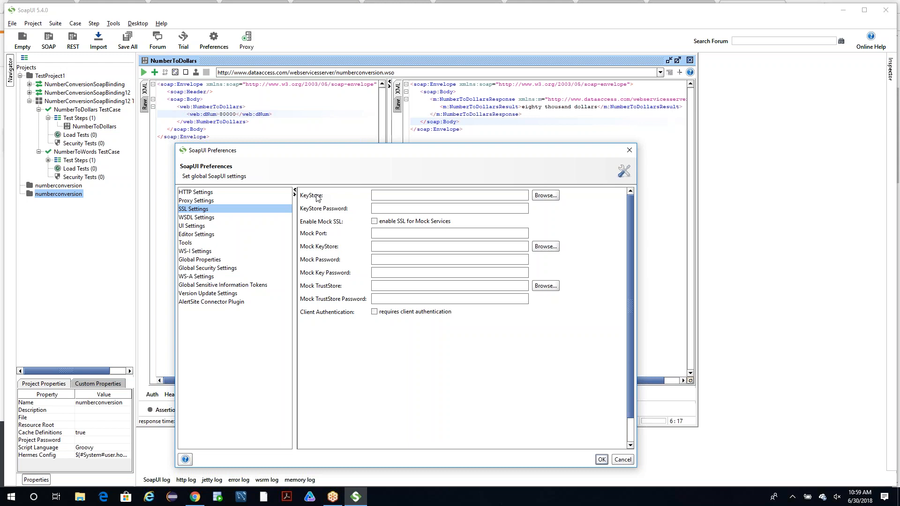
click(631, 151)
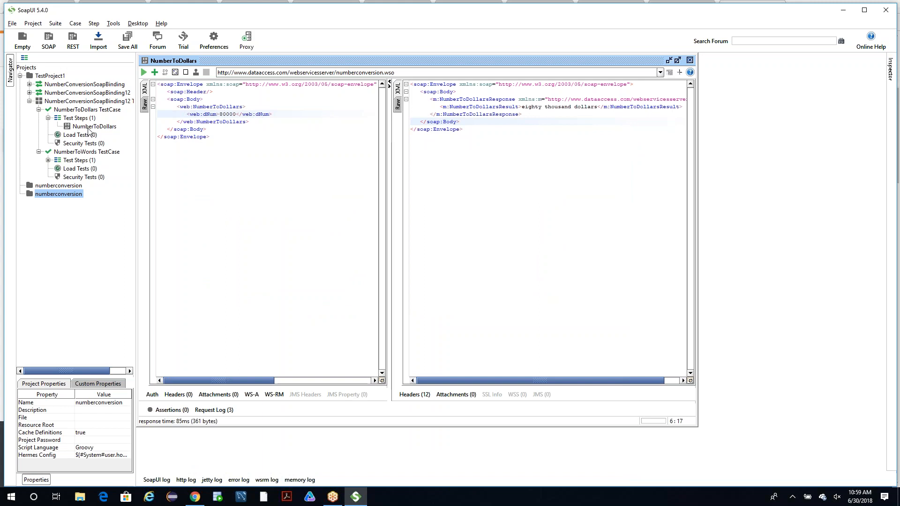
Highlight the dNum value in the NumberToDollars request, and view and close the overview of the lower numberconversion project.
click(230, 114)
double_click(230, 114)
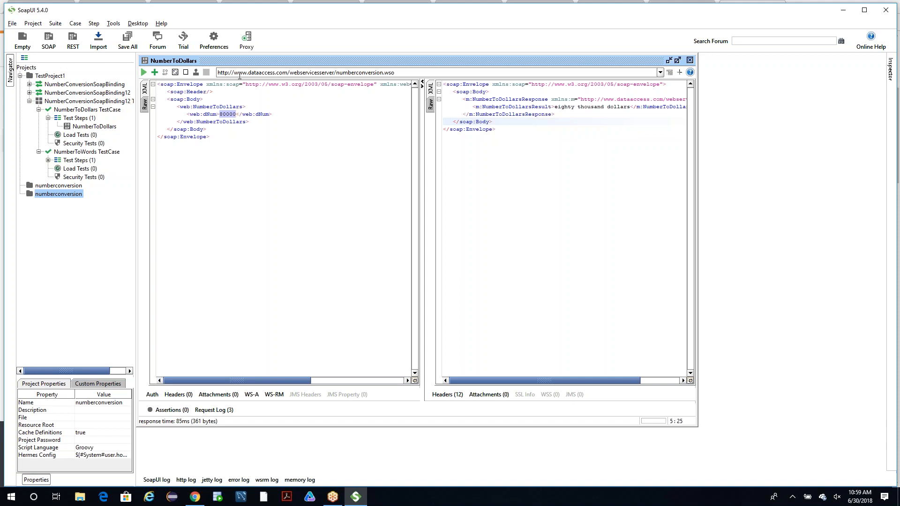
click(52, 197)
click(52, 197)
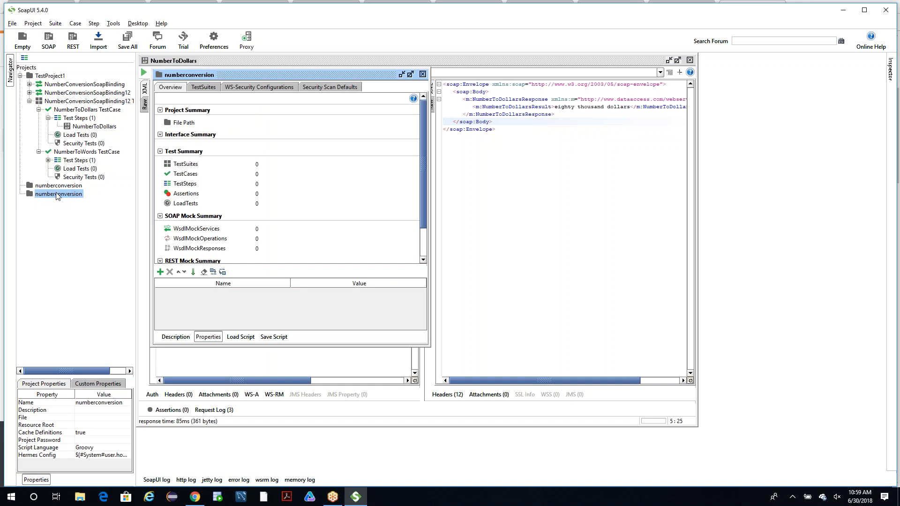
right_click(56, 195)
click(47, 188)
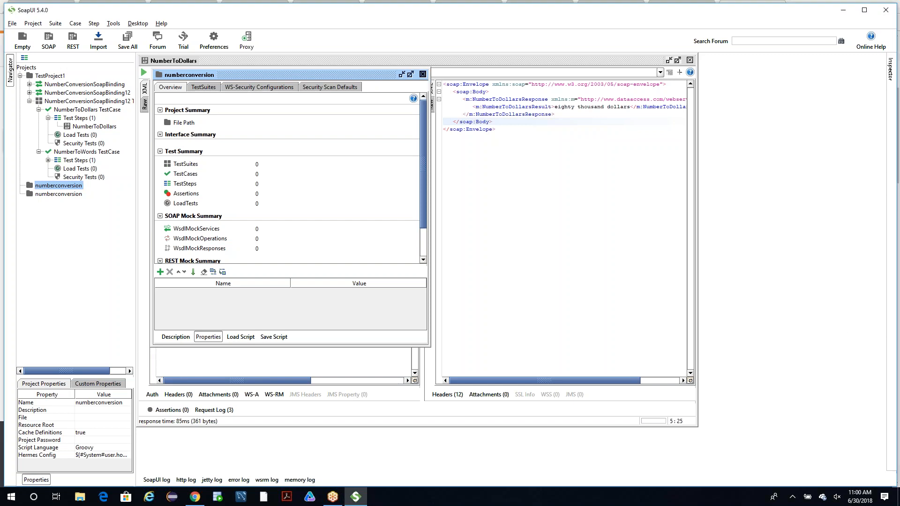
click(425, 72)
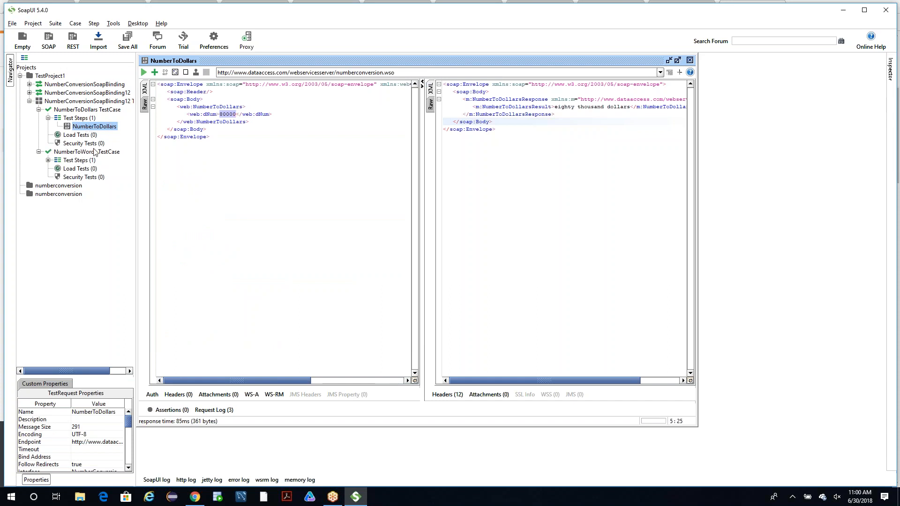
Open the NumberToWords request from the test steps of NumberToWords TestCase.
click(48, 160)
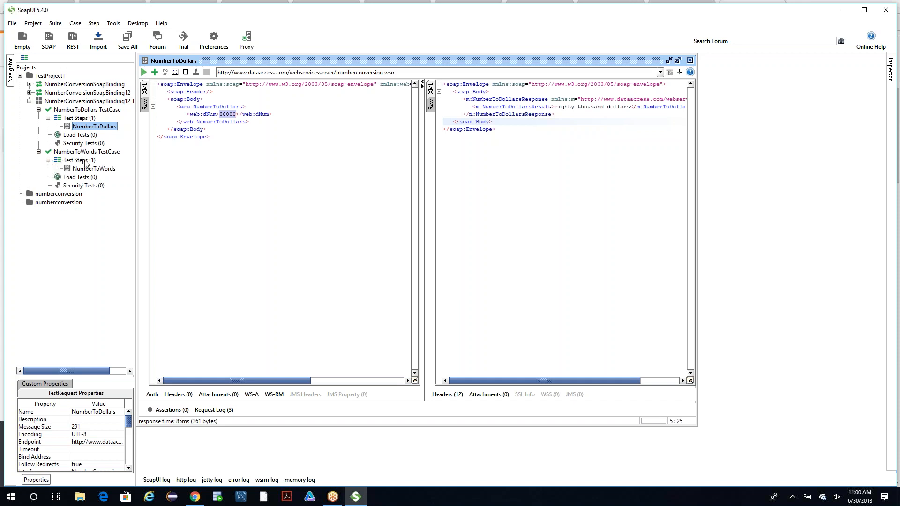
click(84, 170)
double_click(84, 169)
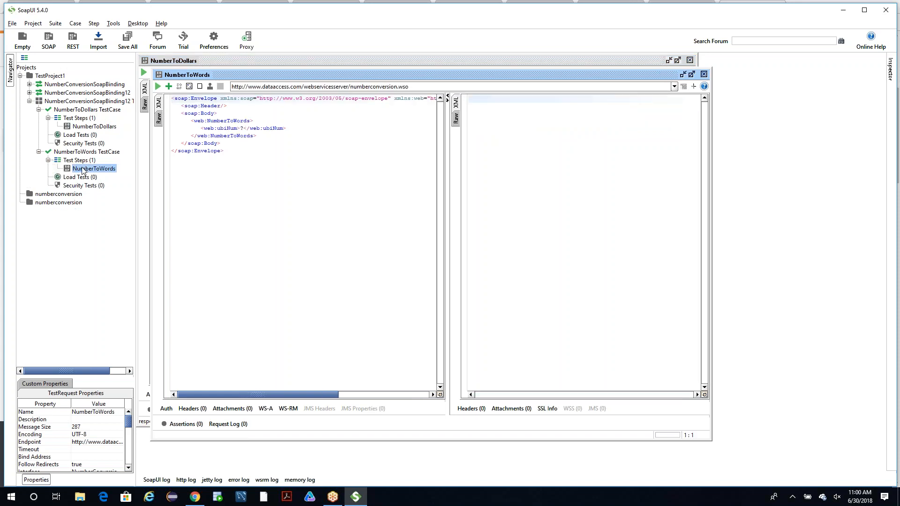
Set the ubiNum value to 5 in the NumberToWords request, submit it and check the returned result.
click(242, 128)
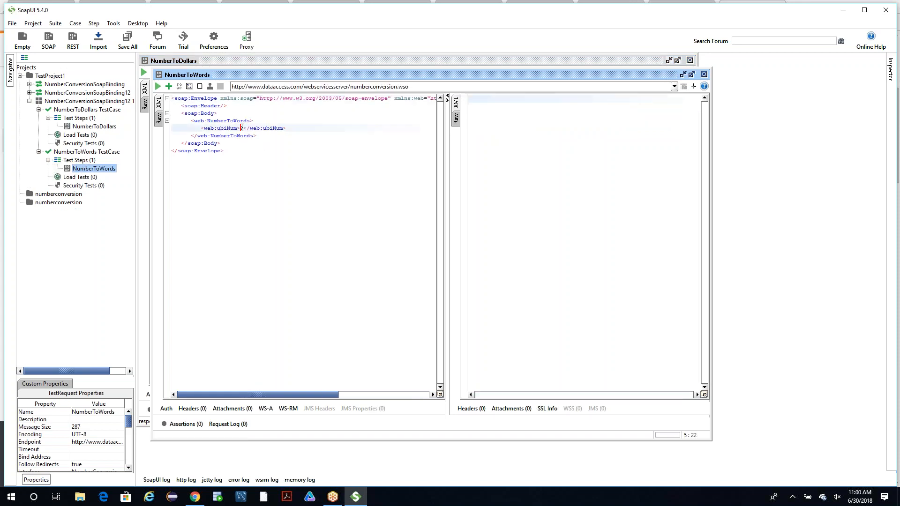
key(BackSpace)
text(5)
key(Return)
key(ctrl+z)
click(158, 87)
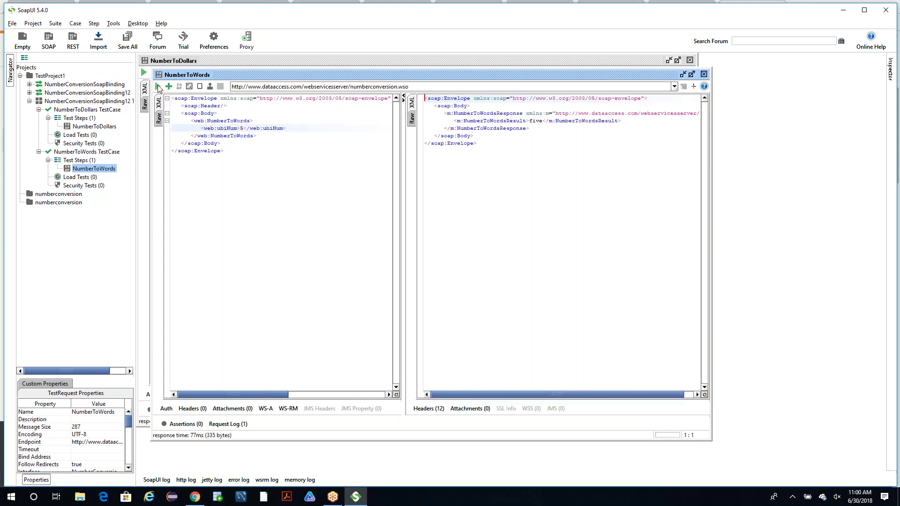
double_click(538, 122)
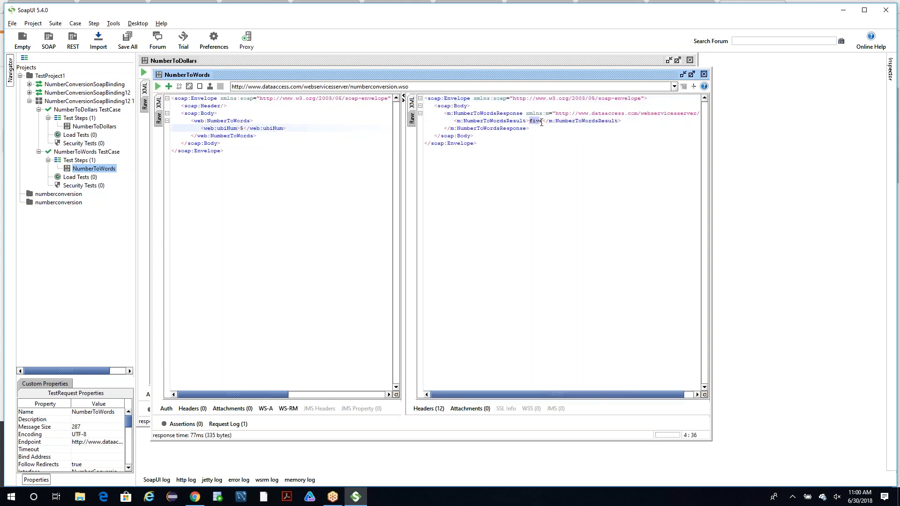
Collapse TestProject1, then switch to Chrome and copy the CountryInfoService WSDL address from the Web Service Testing document.
click(21, 76)
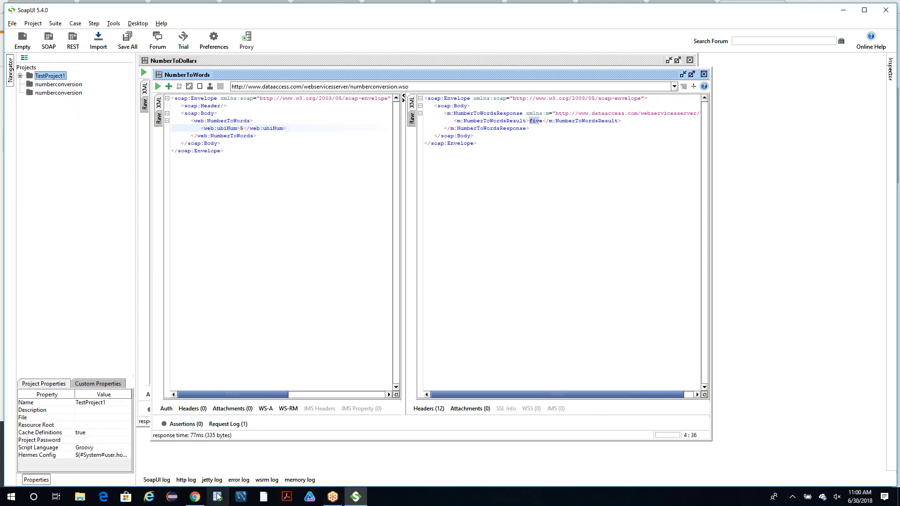
click(195, 496)
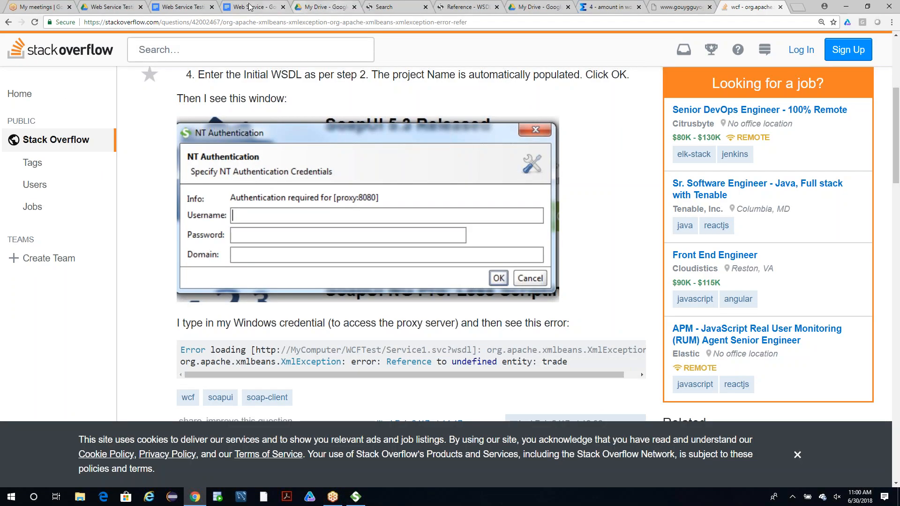
click(194, 7)
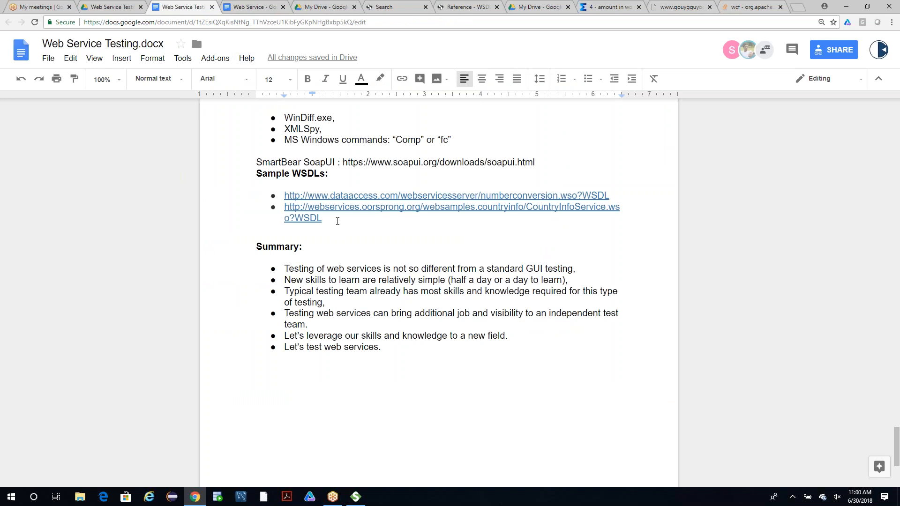
drag(338, 221, 285, 207)
key(ctrl+c)
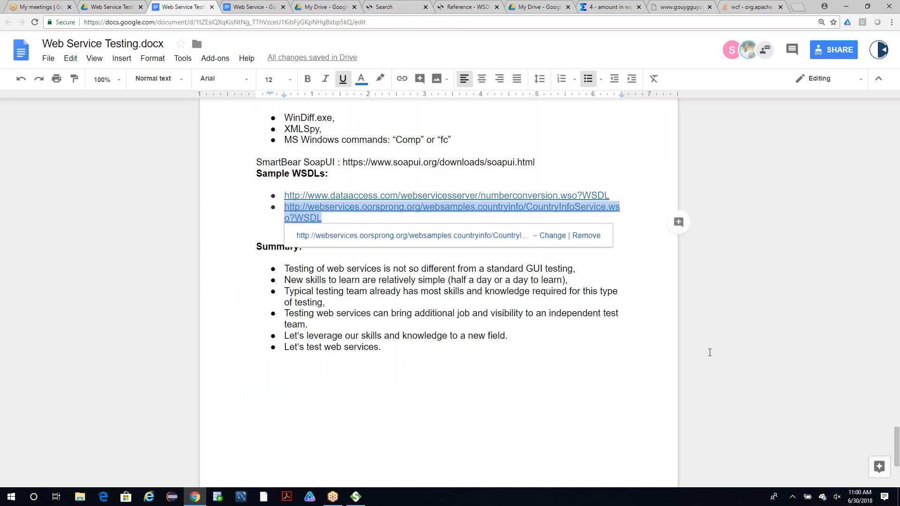
click(820, 359)
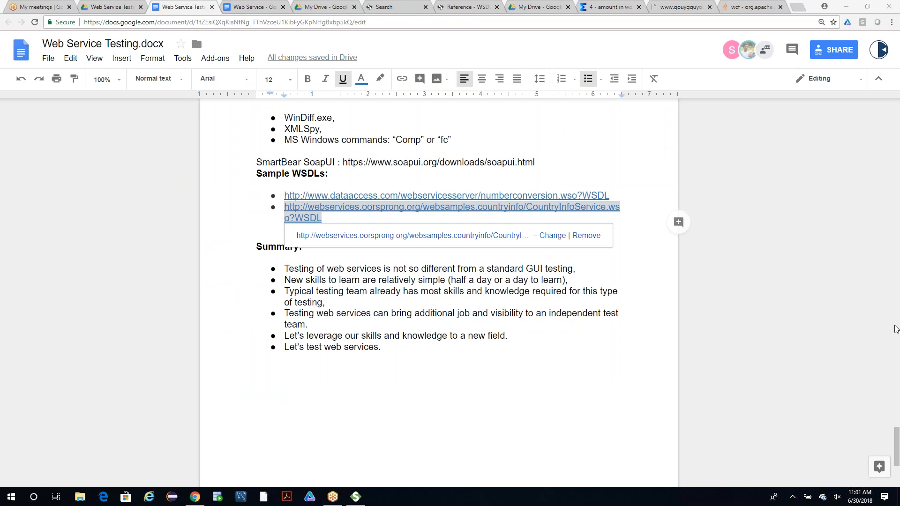
Back in SoapUI, create a SOAP project named Project 2 from the copied CountryInfoService WSDL, skipping test suite generation for both bindings.
click(355, 497)
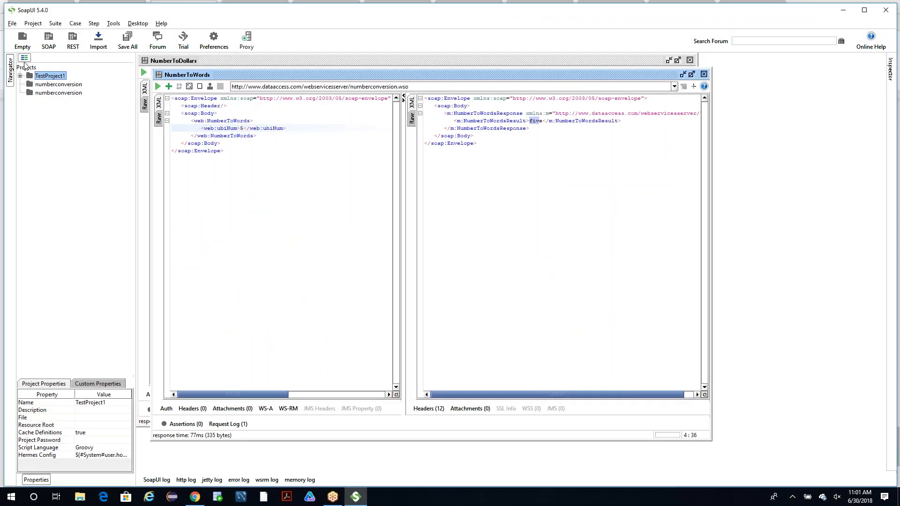
click(13, 23)
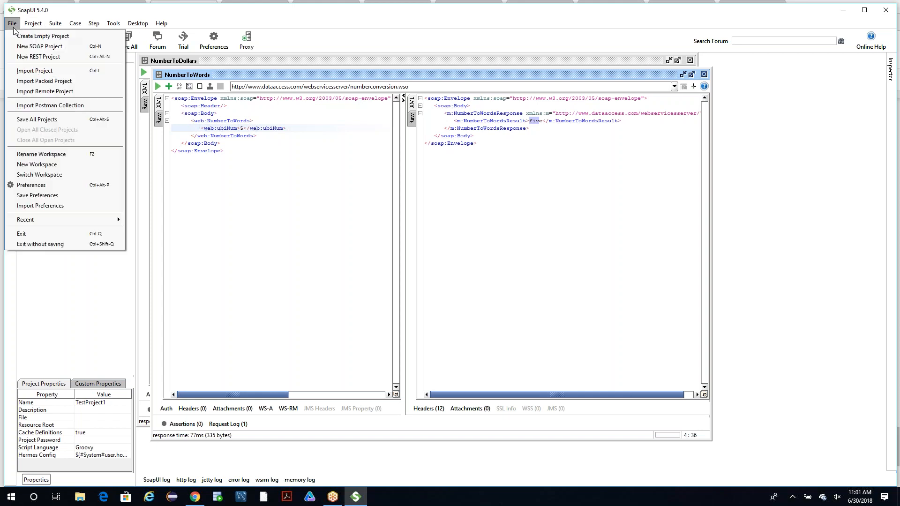
click(40, 46)
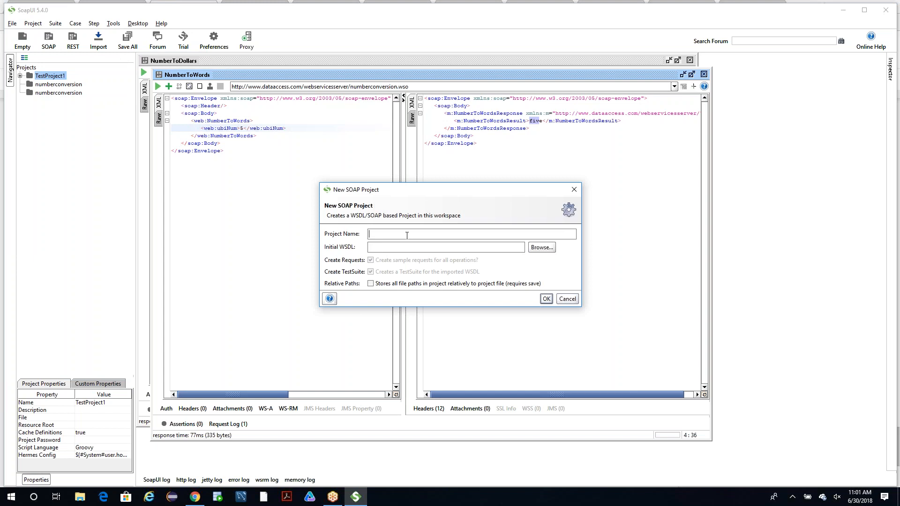
text(Project 2)
click(388, 243)
key(ctrl+v)
click(545, 299)
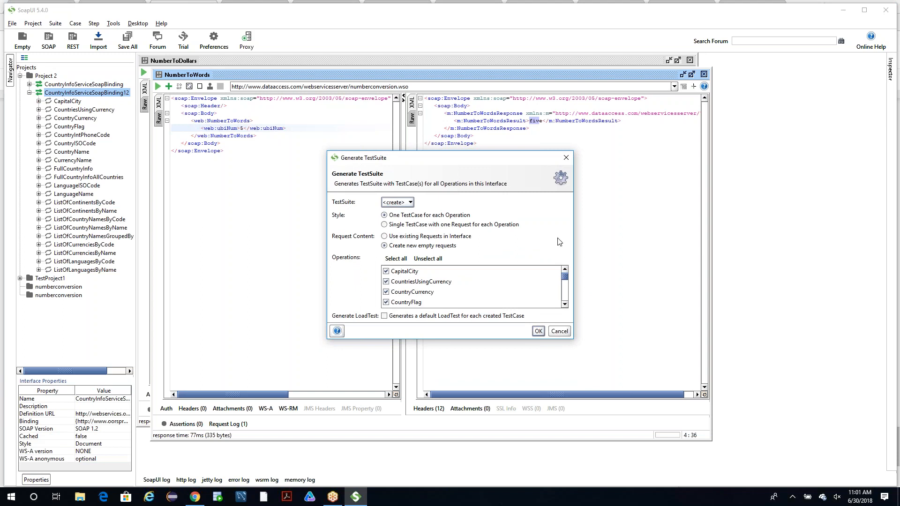
click(566, 158)
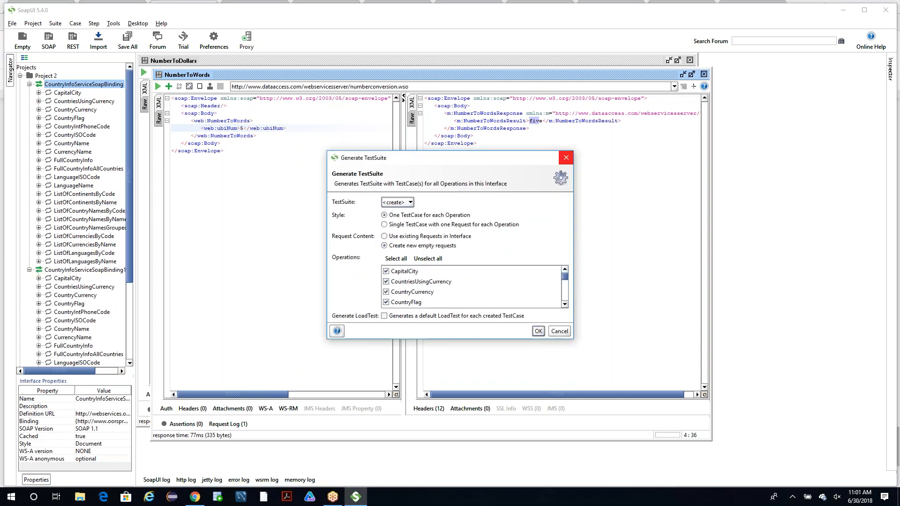
click(566, 158)
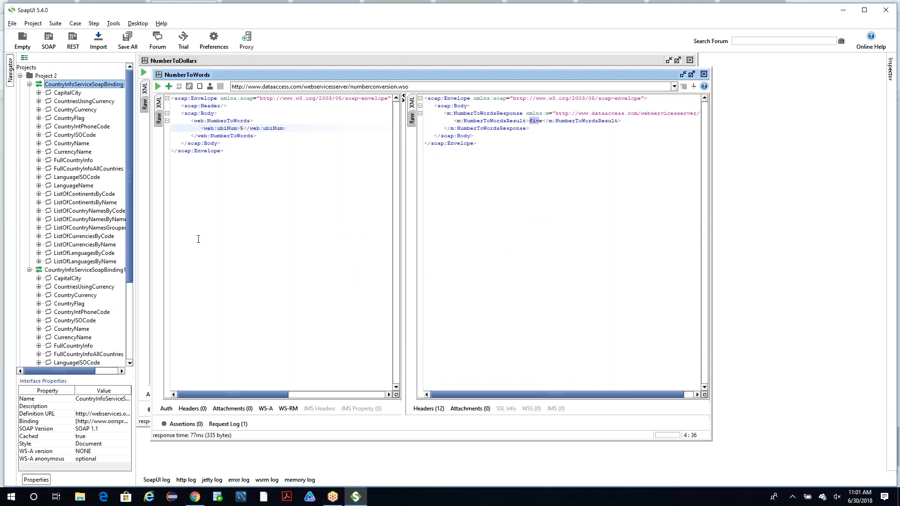
Collapse CountryInfoServiceSoapBinding12 and open Request 1 of the CapitalCity operation under CountryInfoServiceSoapBinding.
click(29, 270)
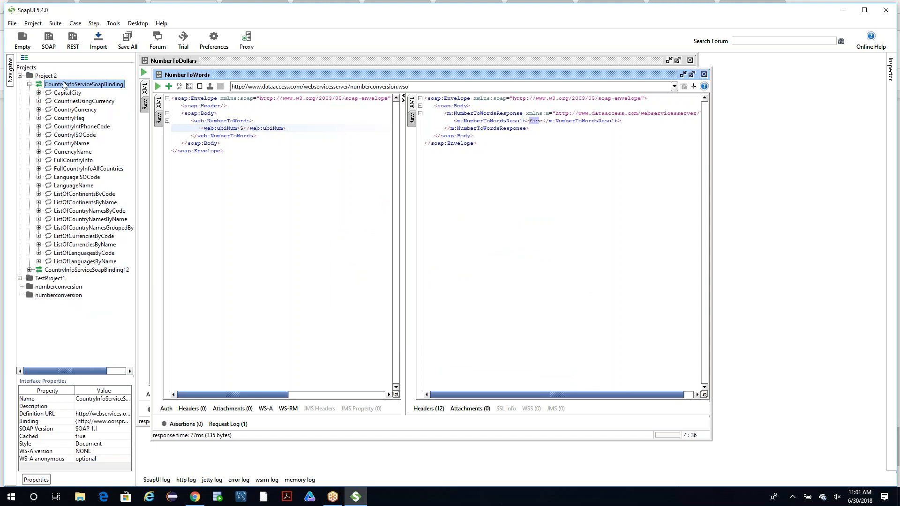
click(39, 92)
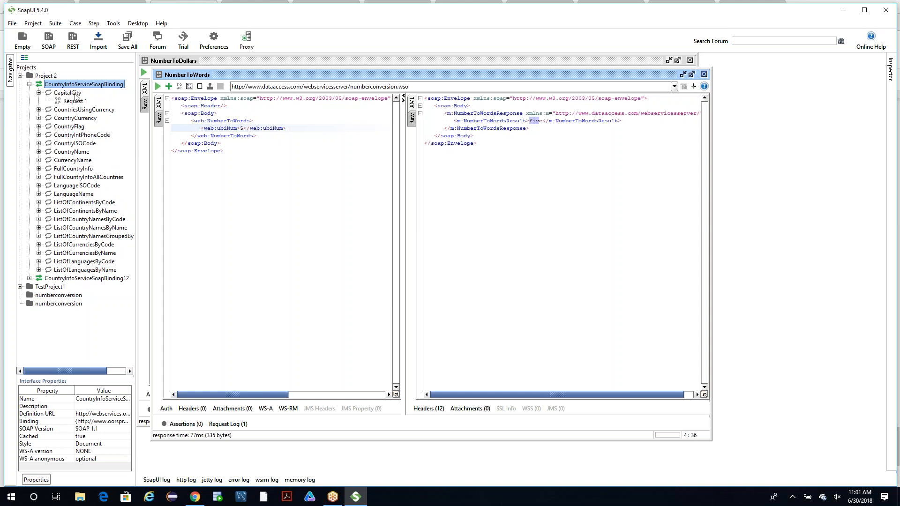
click(75, 94)
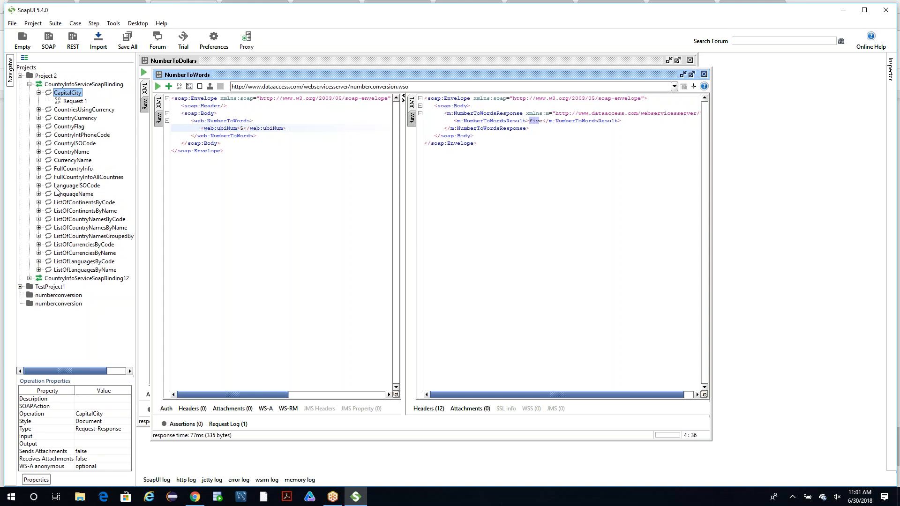
click(75, 102)
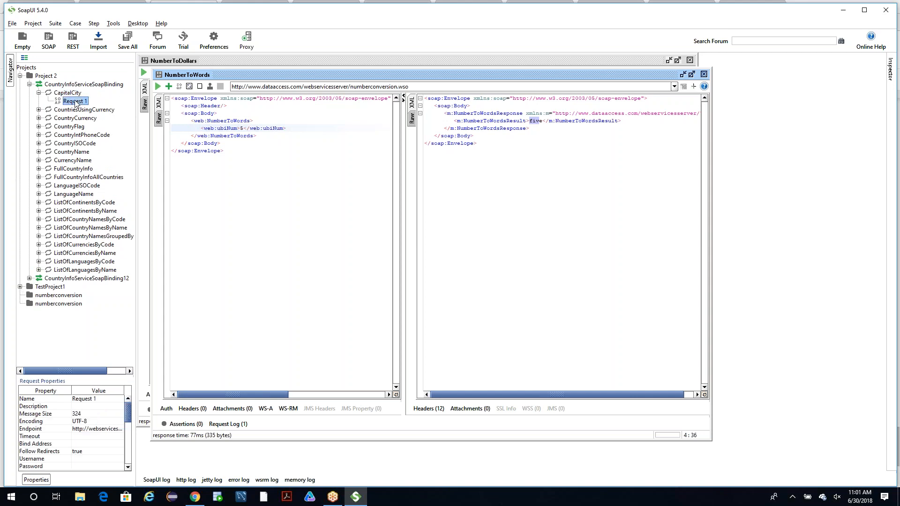
double_click(75, 101)
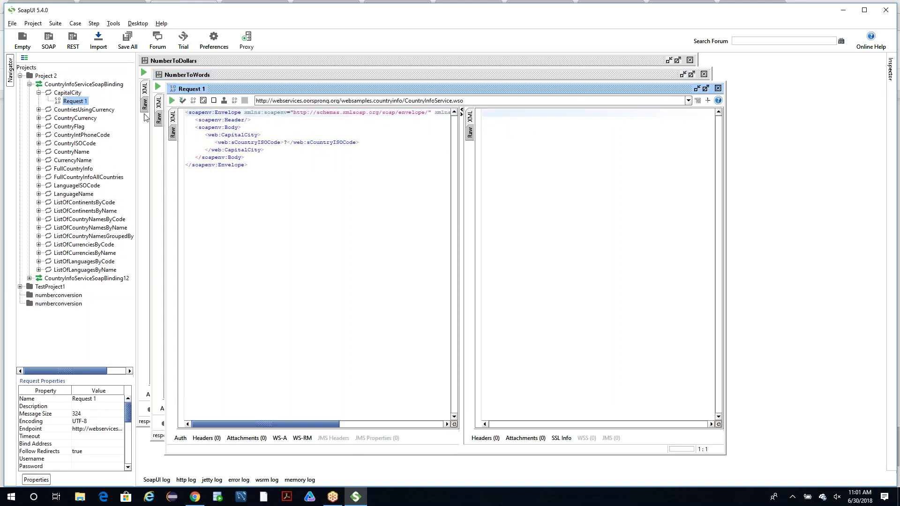
Open Request 1 of the CountriesUsingCurrency operation and expand the CountryCurrency operation to view its request.
click(39, 110)
click(71, 119)
double_click(71, 119)
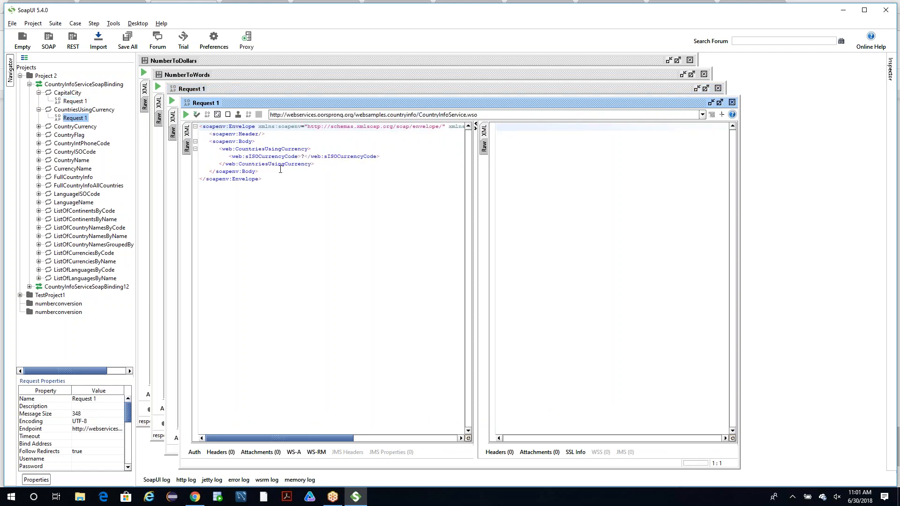
click(39, 127)
click(75, 135)
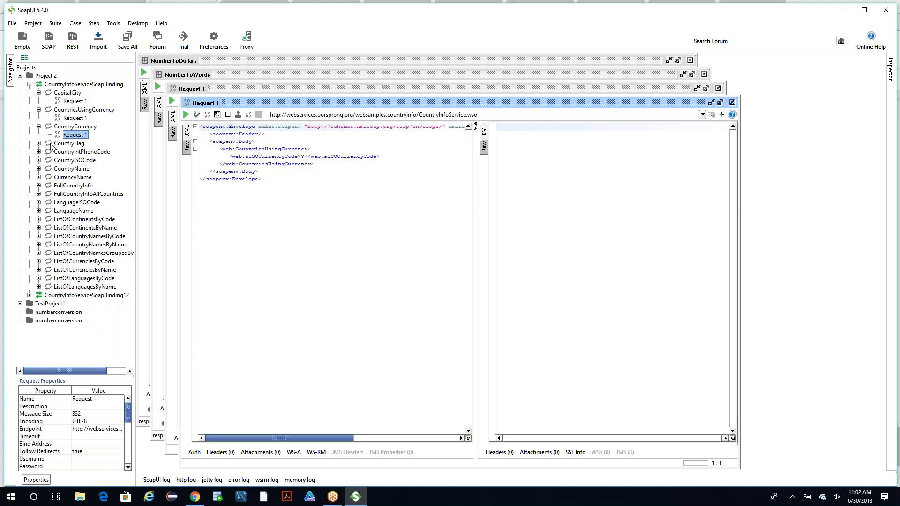
click(75, 102)
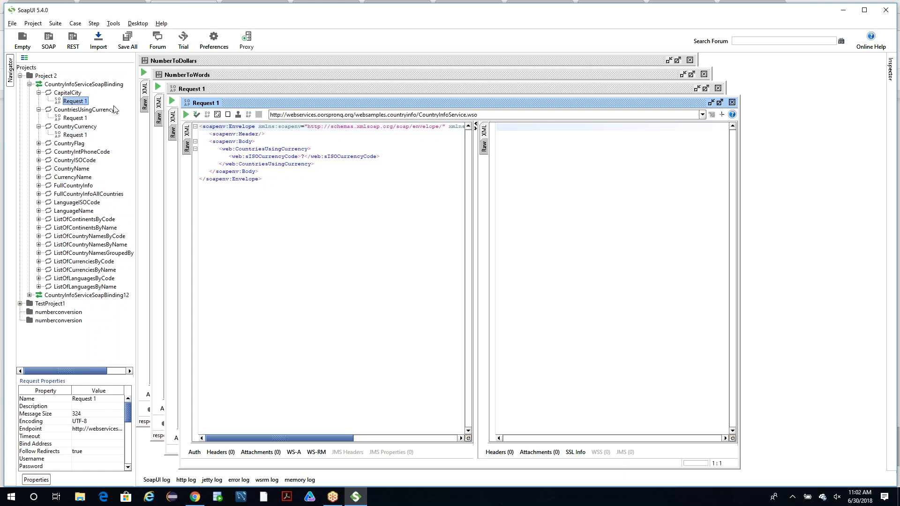
Set sISOCurrencyCode to USA in the CountriesUsingCurrency request, submit it and inspect the raw and XML response.
click(305, 156)
key(BackSpace)
text(USA)
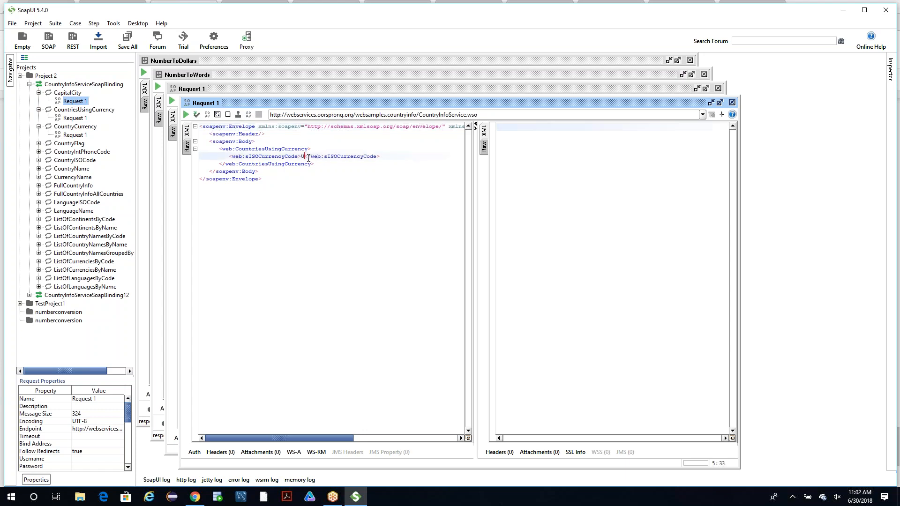
click(186, 115)
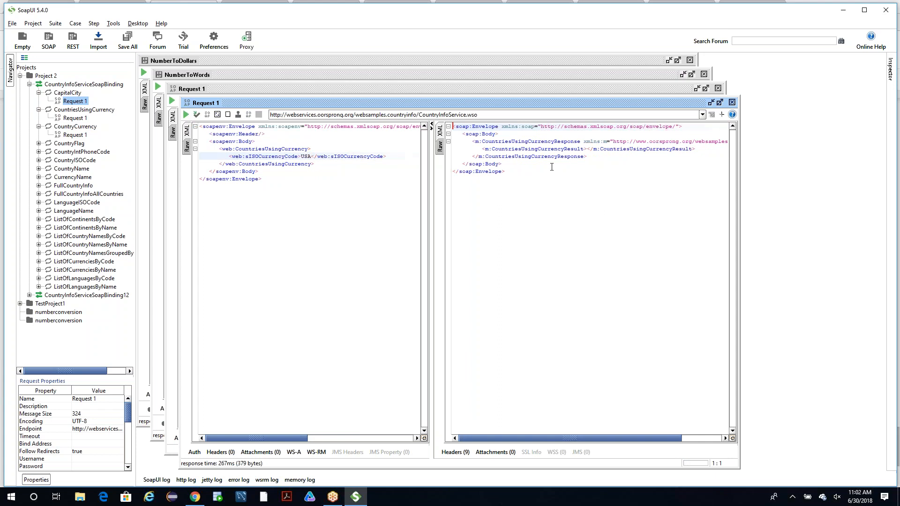
click(440, 146)
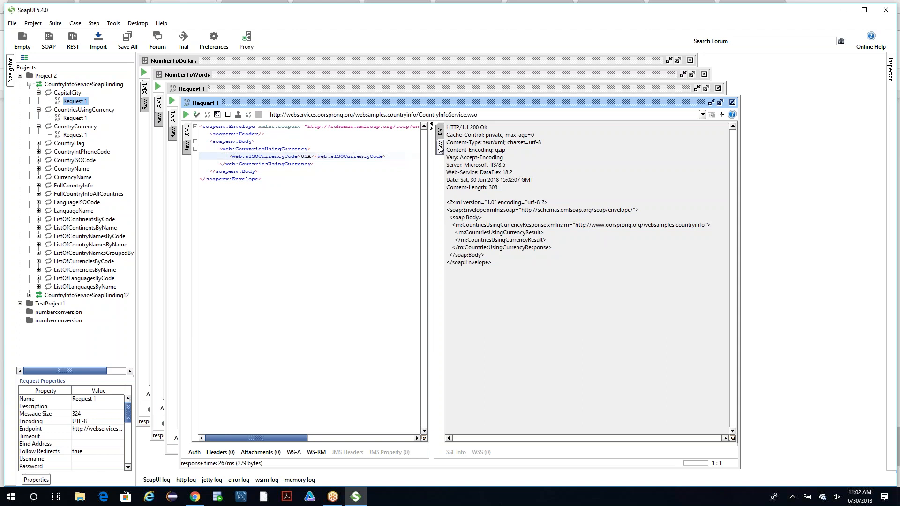
click(440, 131)
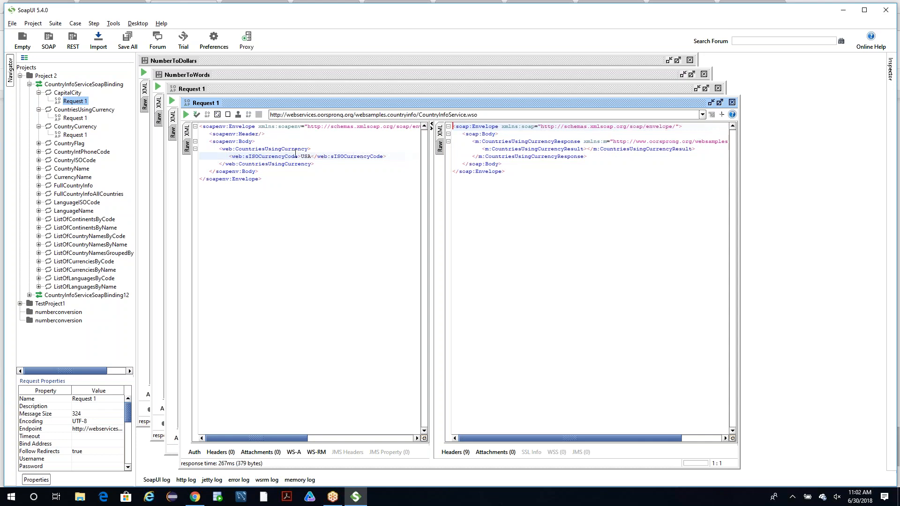
Set sISOCurrencyCode to ? in the CountriesUsingCurrency request and submit it again.
click(310, 155)
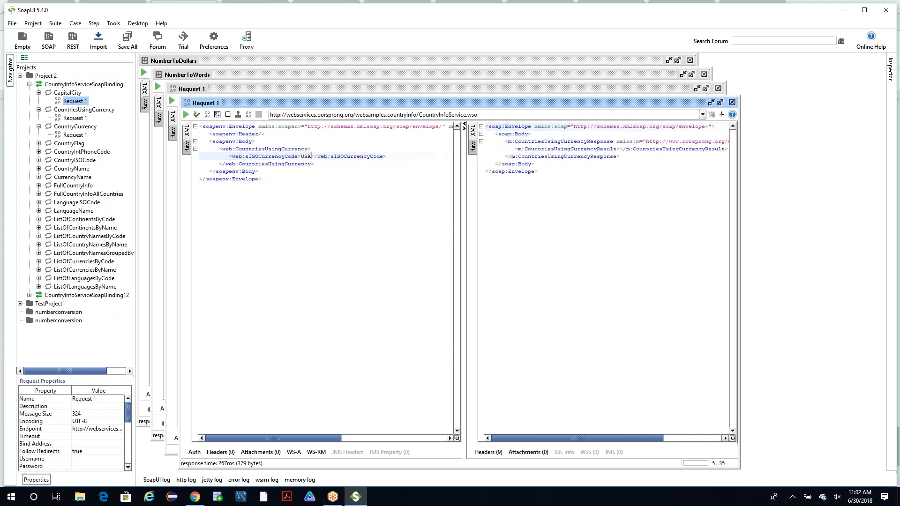
key(BackSpace)
text(D)
key(BackSpace)
key(BackSpace)
key(BackSpace)
text(?)
click(186, 115)
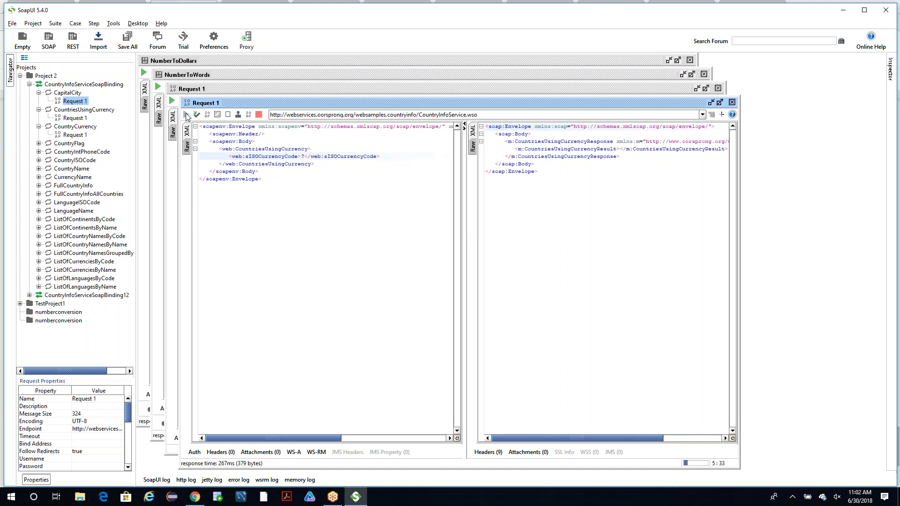
Set sISOCurrencyCode to Ggh in the CountriesUsingCurrency request and submit it.
click(306, 156)
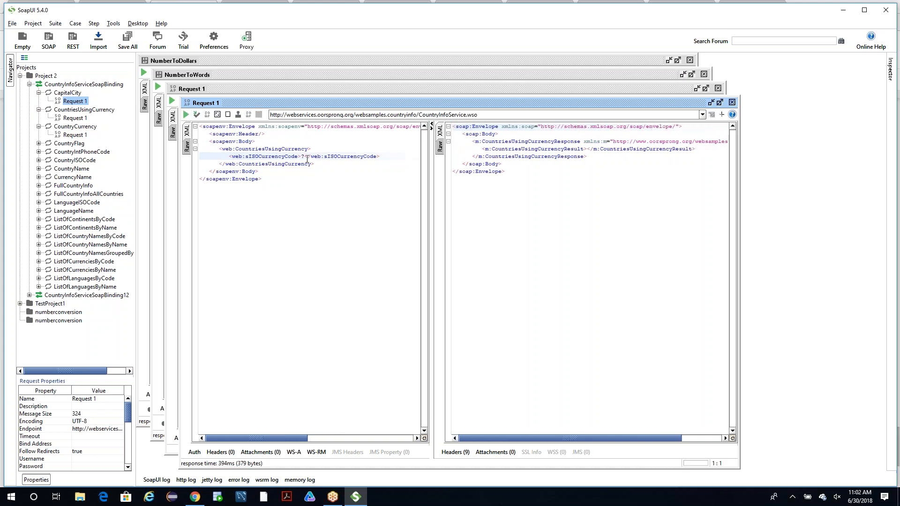
key(BackSpace)
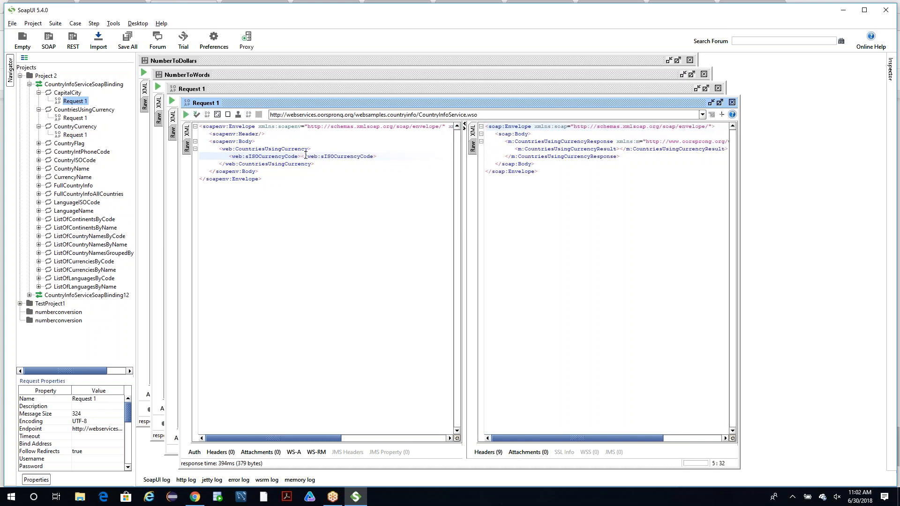
text(GBP)
click(186, 115)
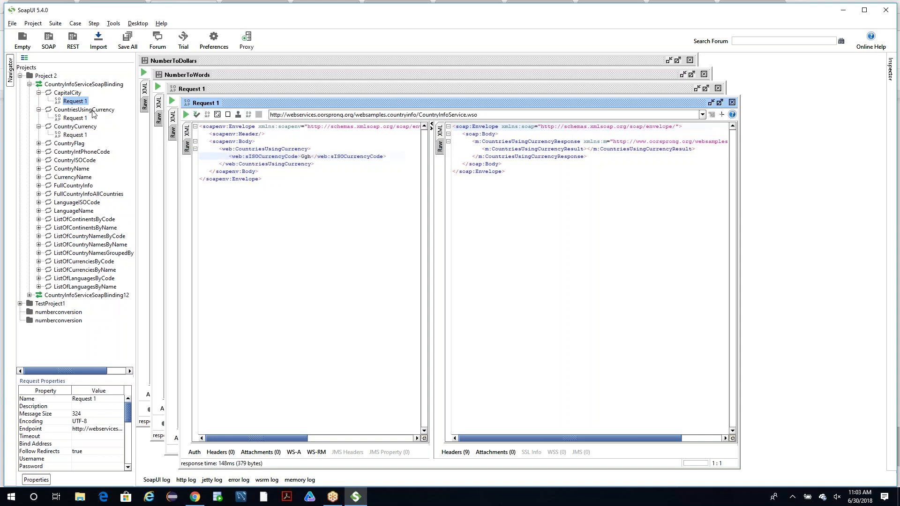
Close both Project 2 request windows and the NumberToWords and NumberToDollars windows.
click(69, 120)
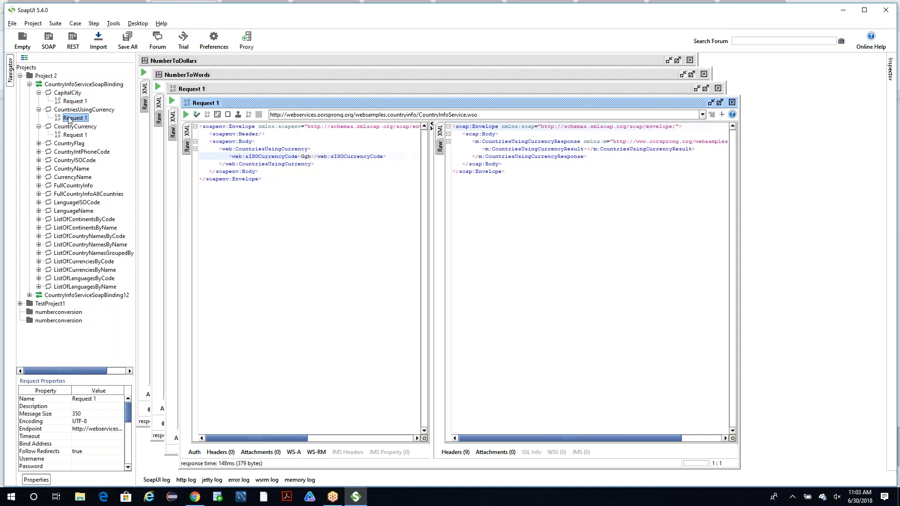
click(732, 102)
click(717, 88)
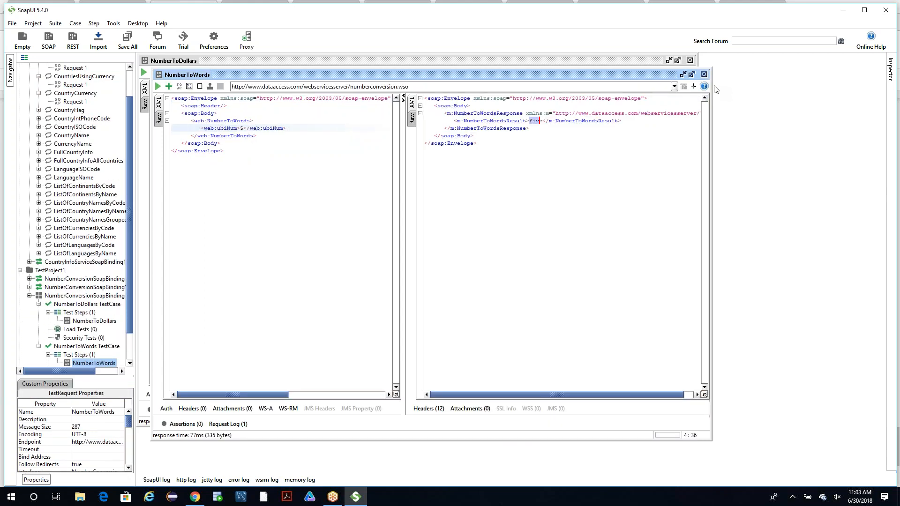
click(704, 74)
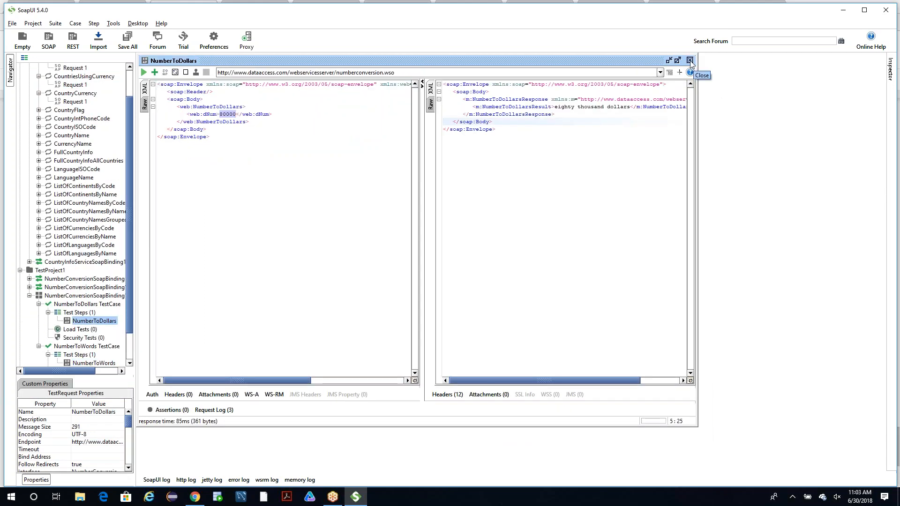
click(689, 61)
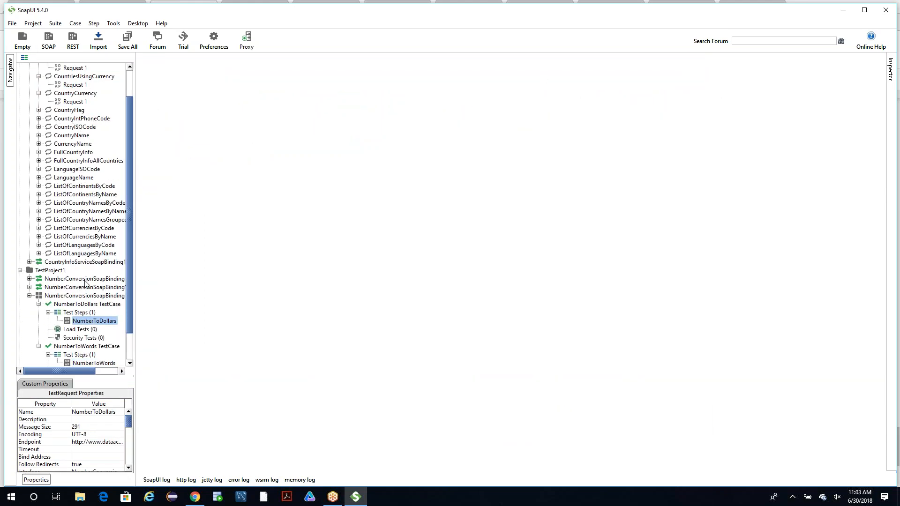
Open Request 1 of ListOfCurrenciesByCode, submit it and look through the returned currency codes.
click(38, 228)
double_click(75, 237)
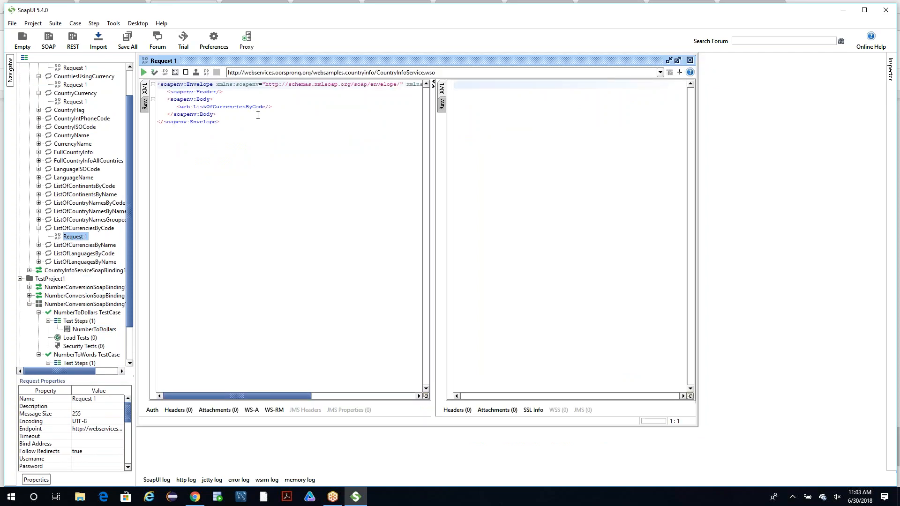
click(144, 73)
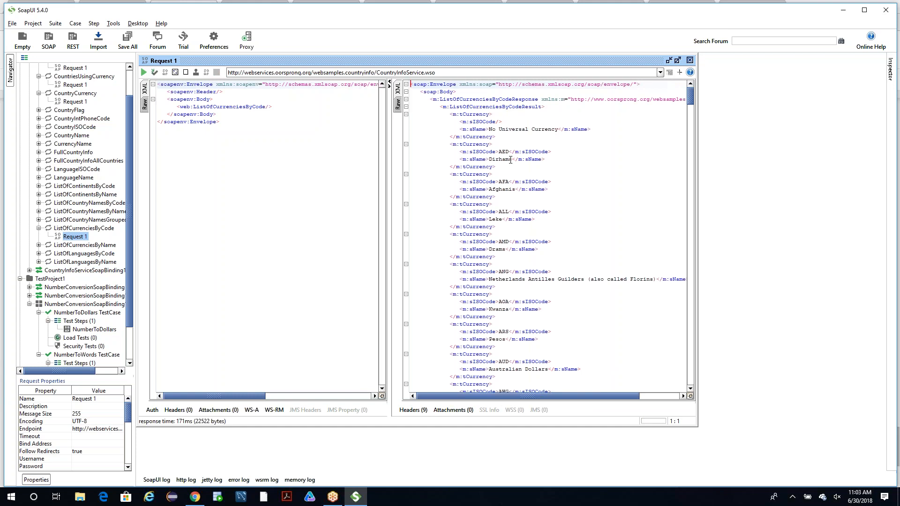
scroll(480, 300, down, 20)
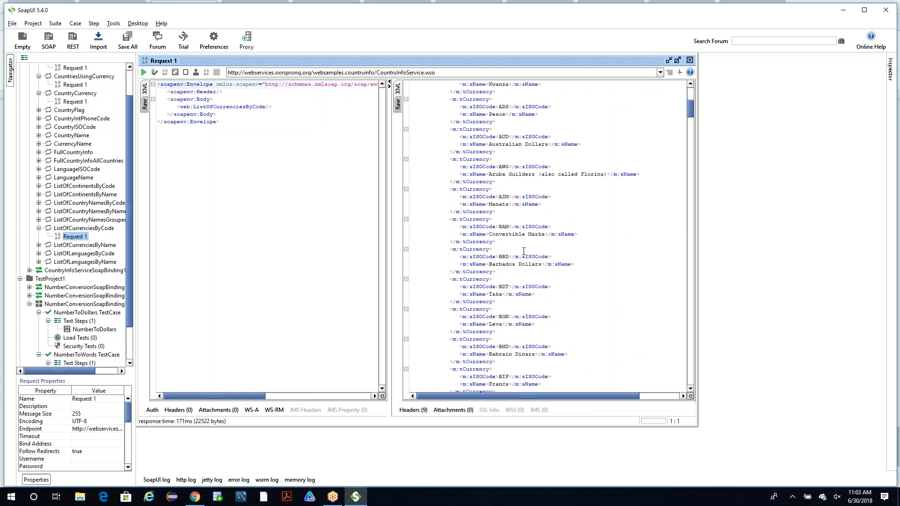
Open Request 1 of ListOfCurrenciesByName, submit it and select the first ISO code in the response.
click(38, 245)
click(67, 253)
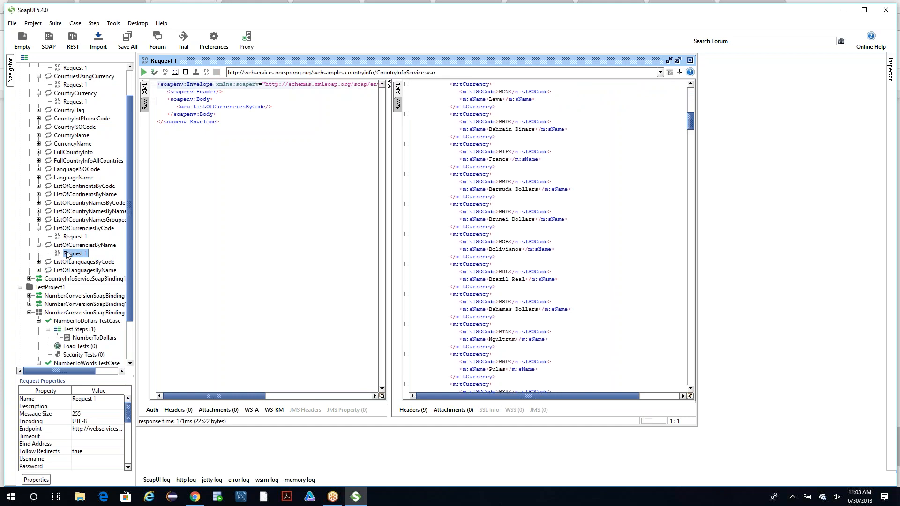
double_click(67, 253)
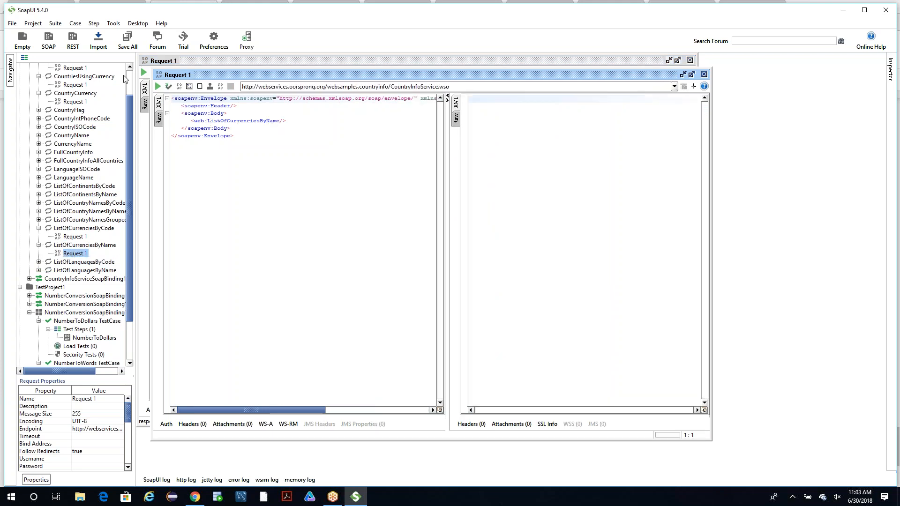
click(157, 87)
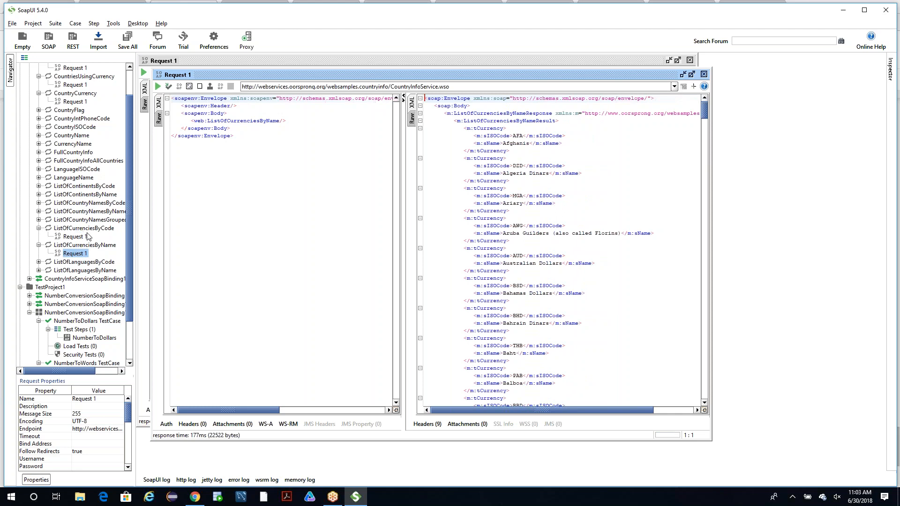
double_click(517, 135)
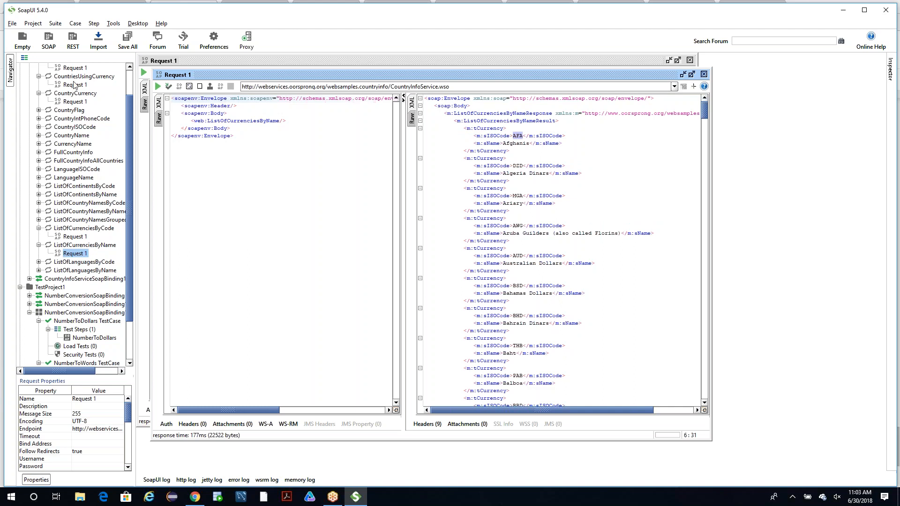
Bring the ListOfCurrenciesByCode request back to the front and open Request 1 of CapitalCity.
scroll(70, 89, up, 2)
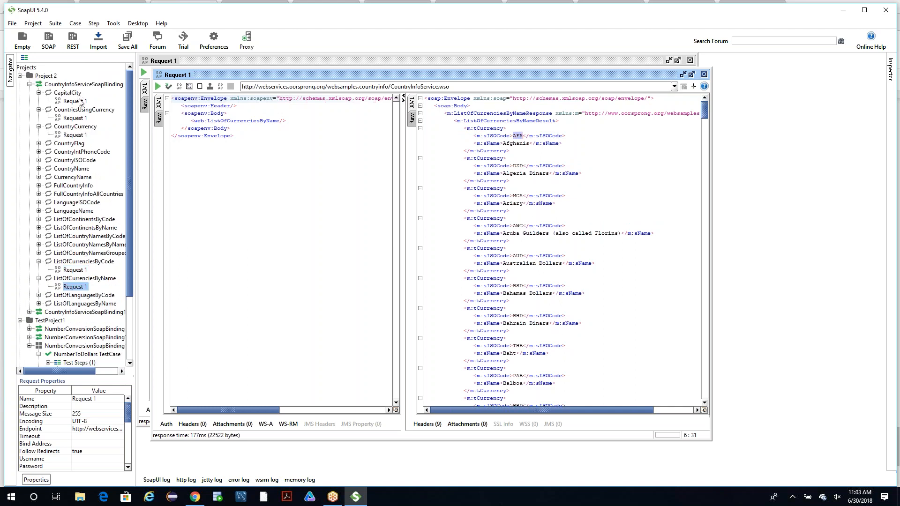
scroll(75, 147, down, 3)
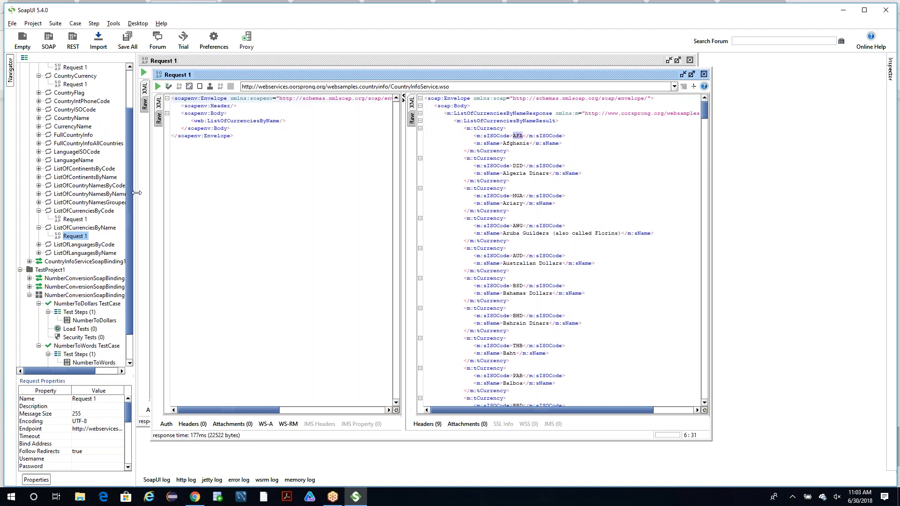
double_click(74, 218)
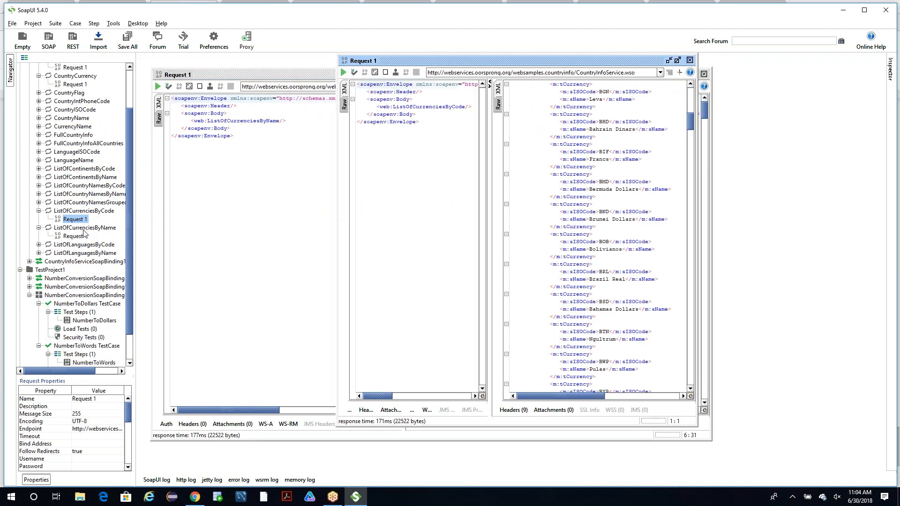
scroll(95, 232, up, 3)
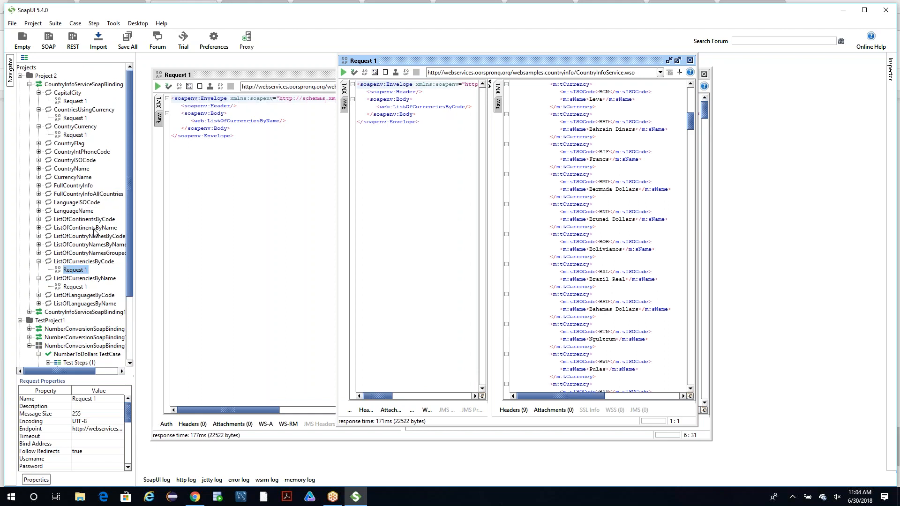
double_click(75, 101)
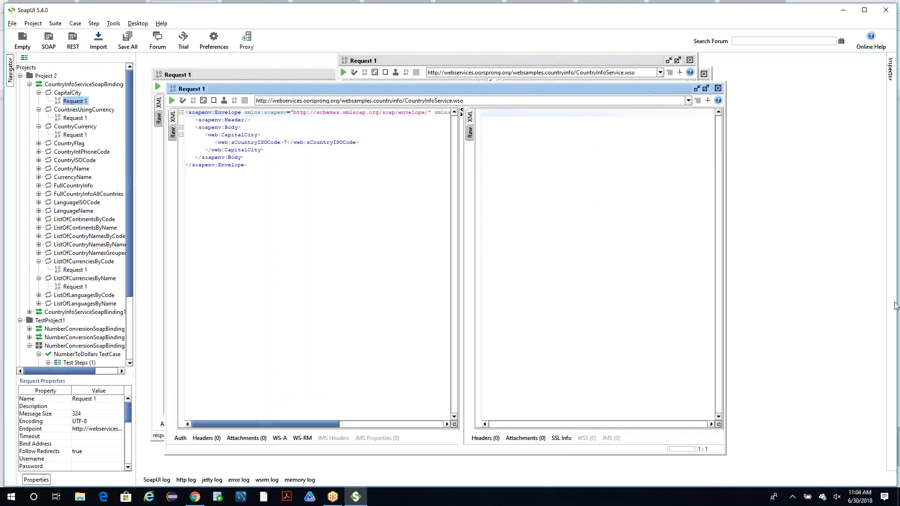
Close the CapitalCity, ListOfCurrenciesByCode and ListOfCurrenciesByName request windows.
click(897, 341)
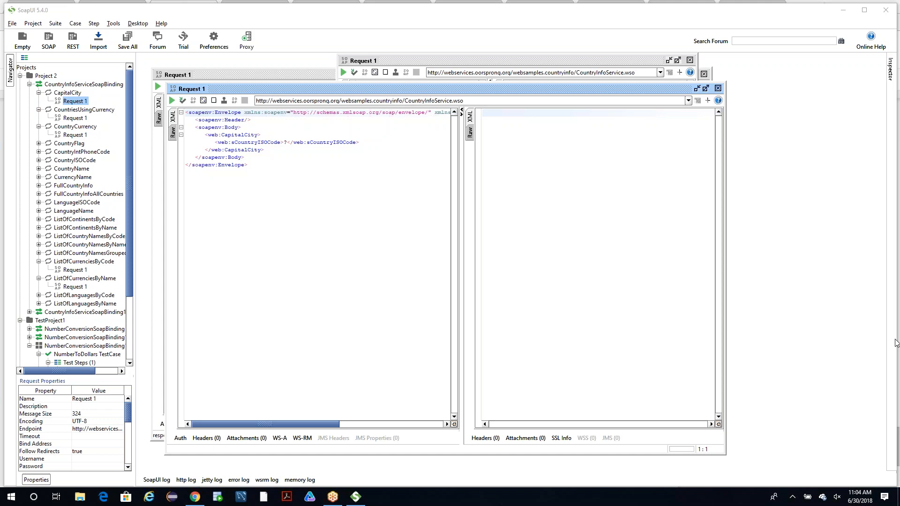
click(717, 89)
click(690, 60)
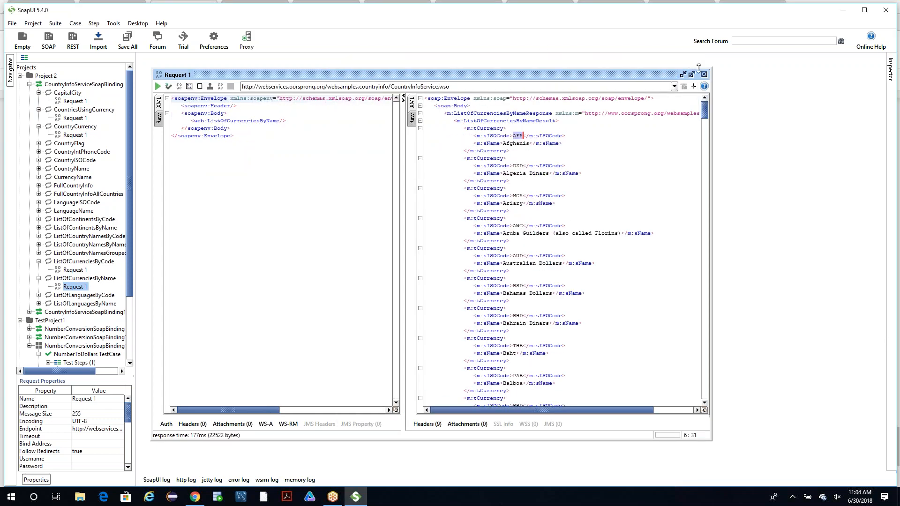
click(704, 74)
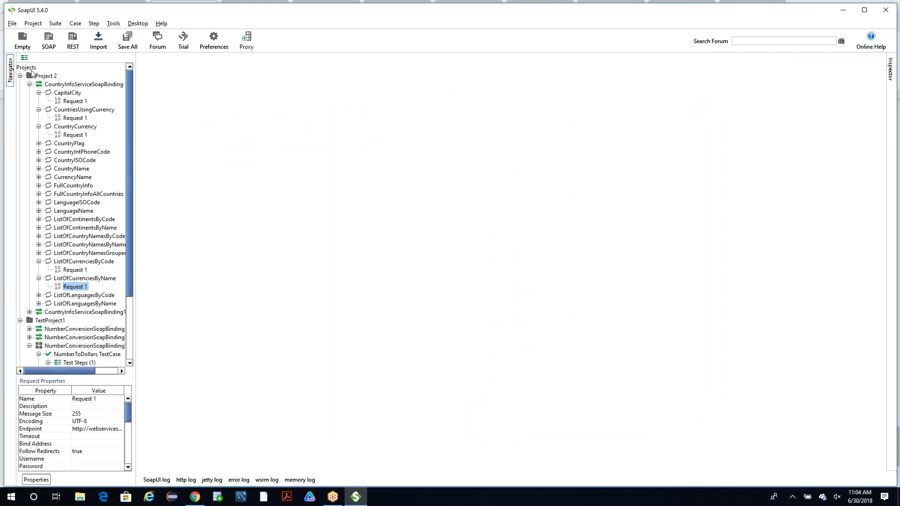
Select CapitalCity's Request 1 and expand the ListOfContinentsByName operation in Project 2.
click(77, 102)
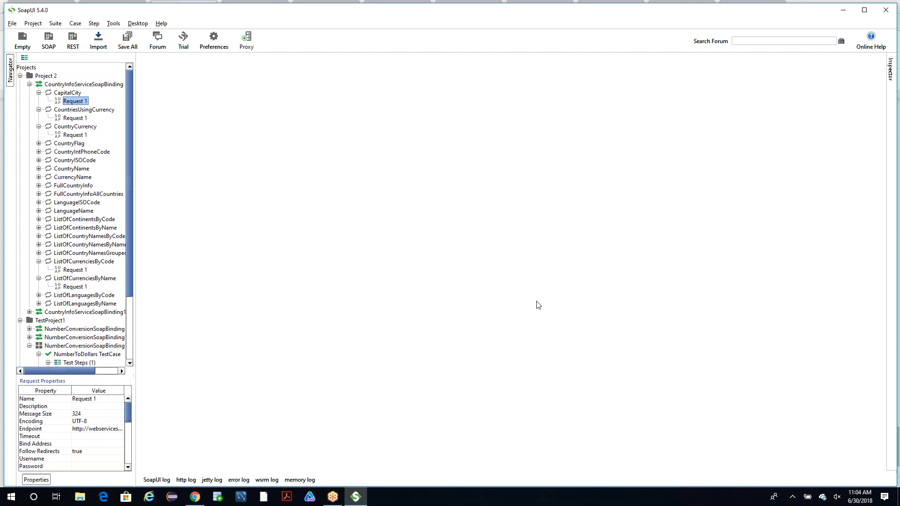
click(897, 338)
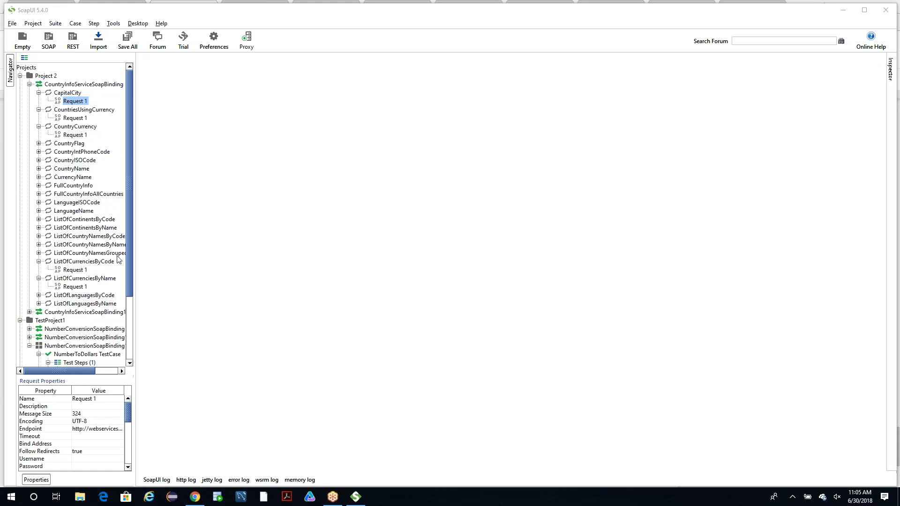
click(39, 228)
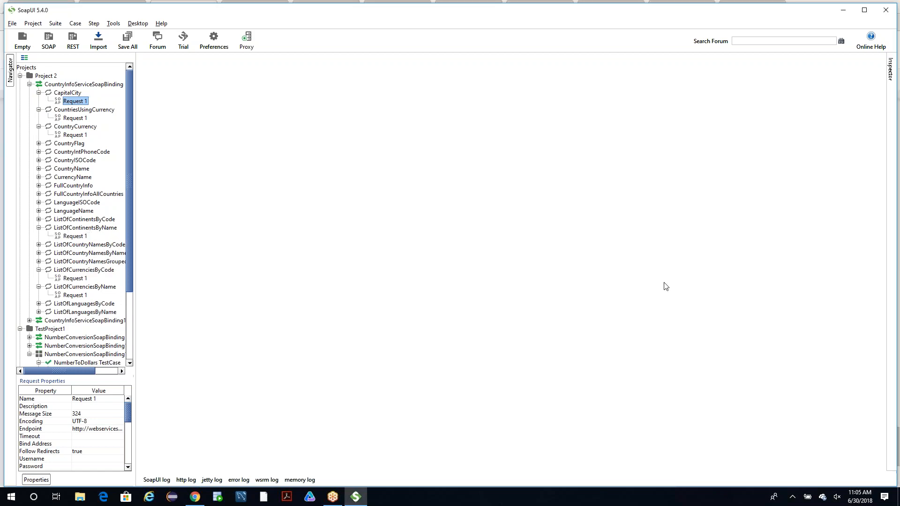
click(893, 338)
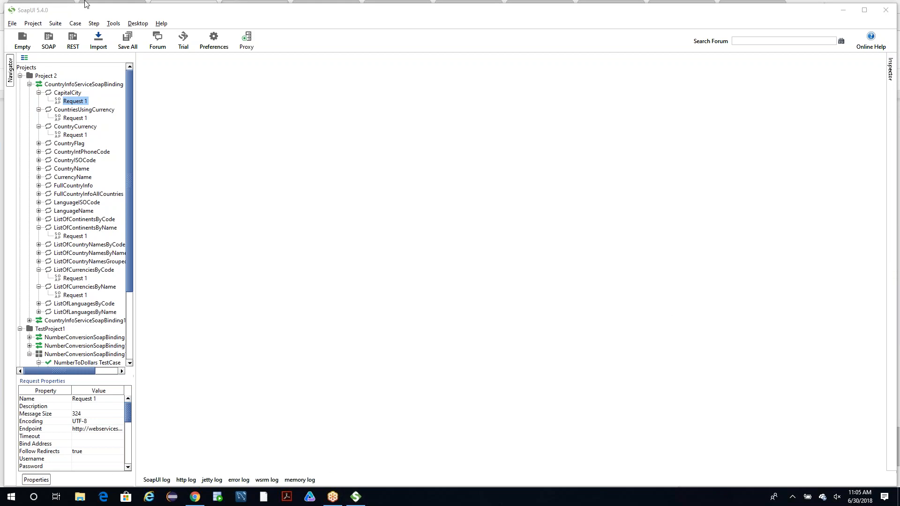
drag(84, 9, 91, 66)
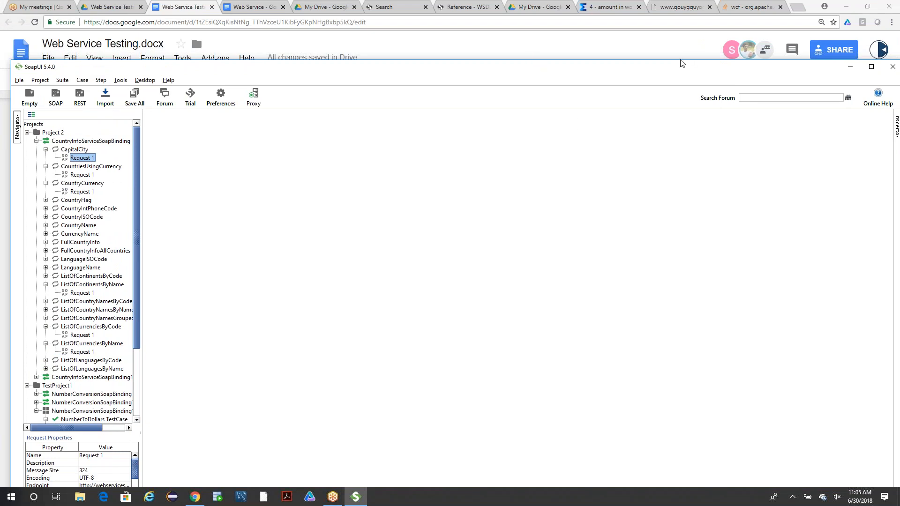
drag(664, 78, 660, 17)
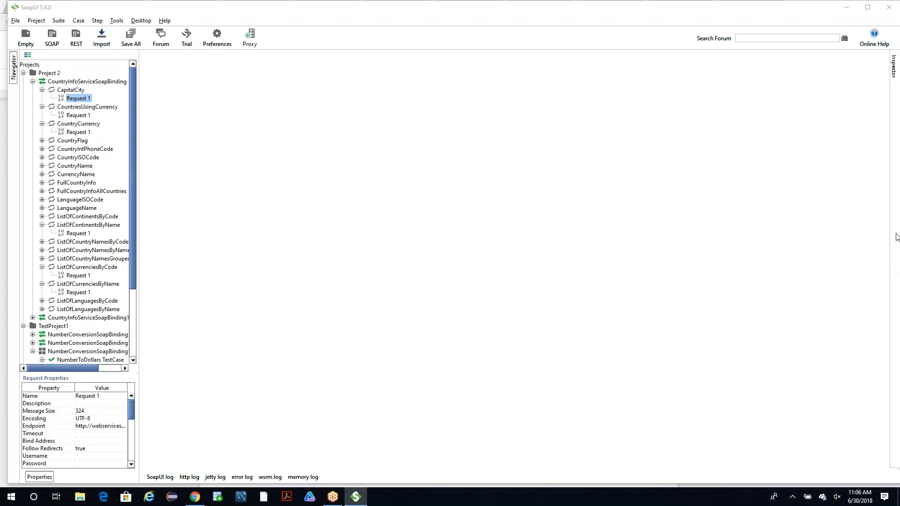
click(846, 7)
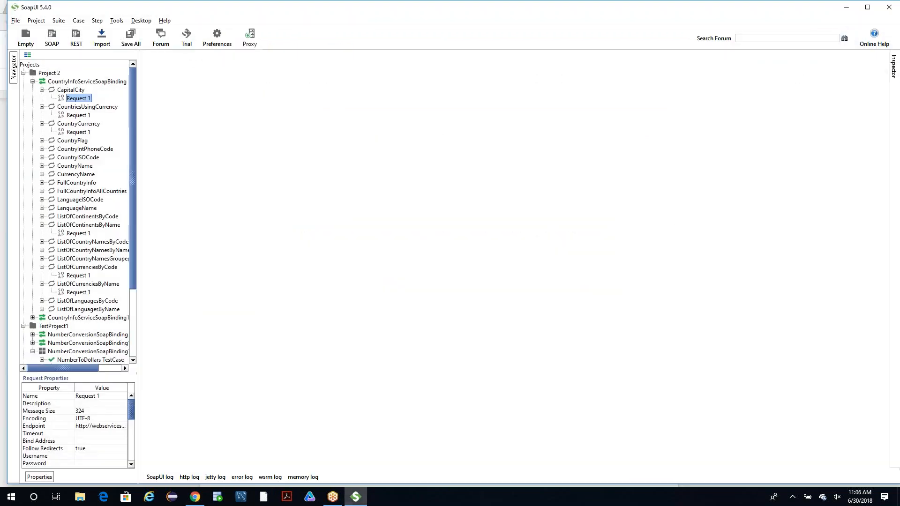
key(alt+Tab)
Collapse CountryInfoServiceSoapBinding, Project 2 and TestProject1 in the project tree.
click(32, 81)
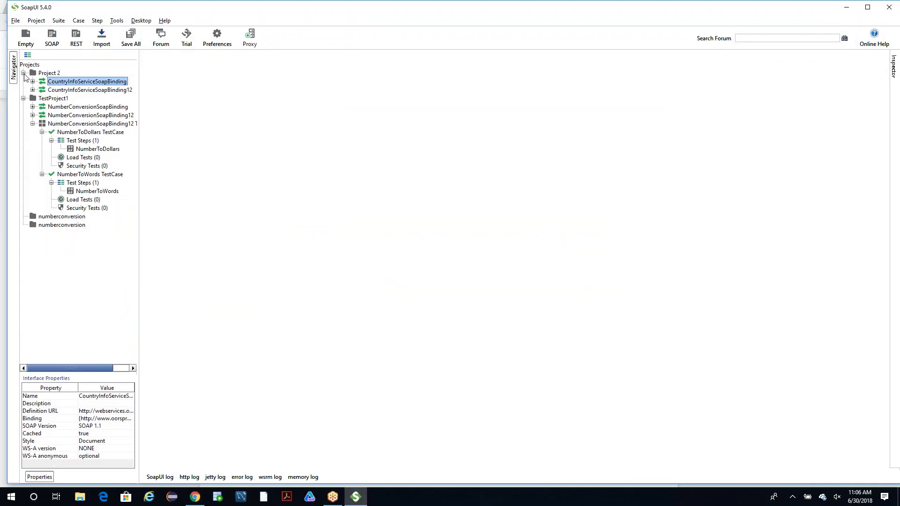
click(23, 73)
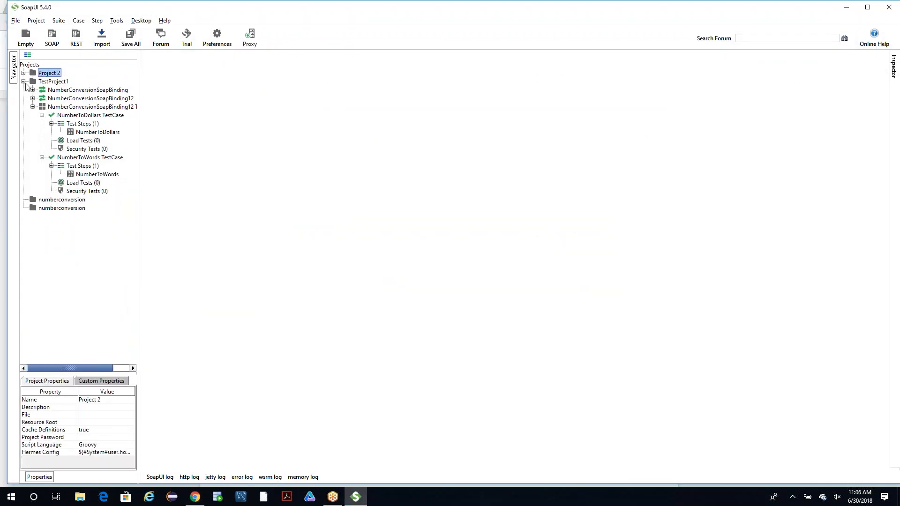
click(23, 82)
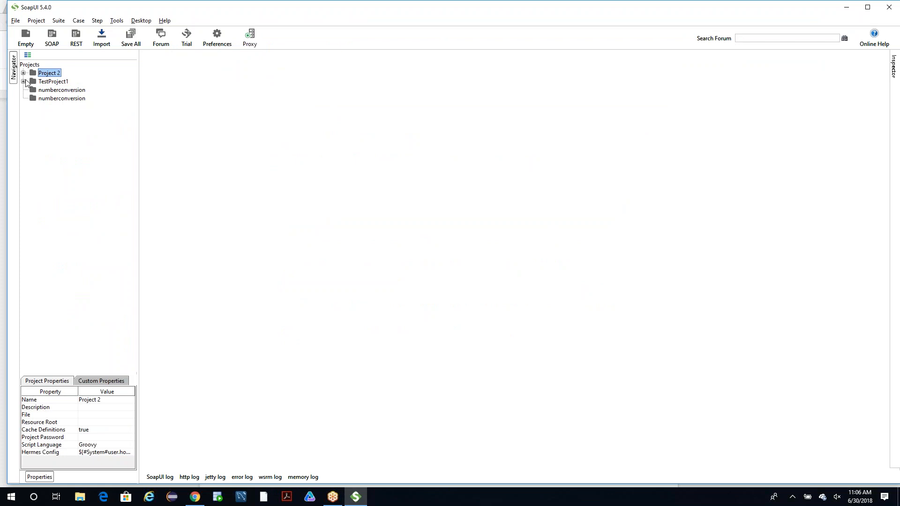
right_click(51, 76)
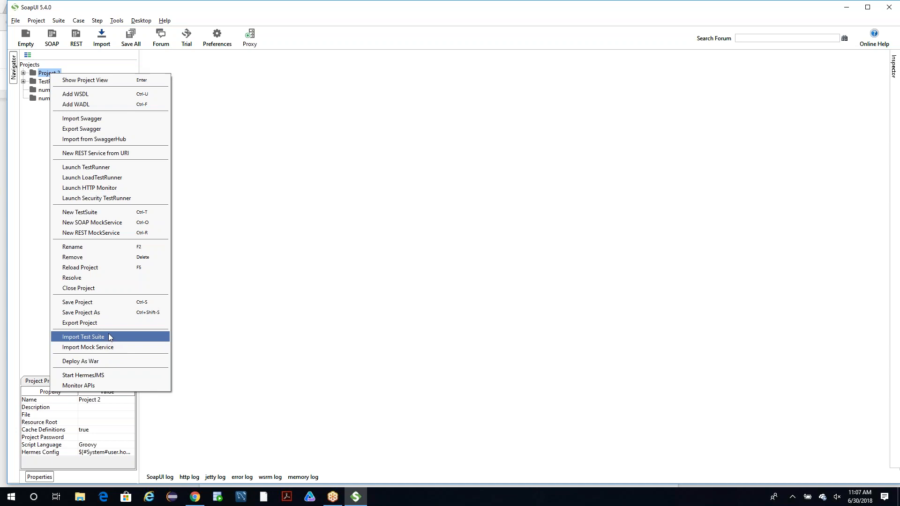
click(109, 336)
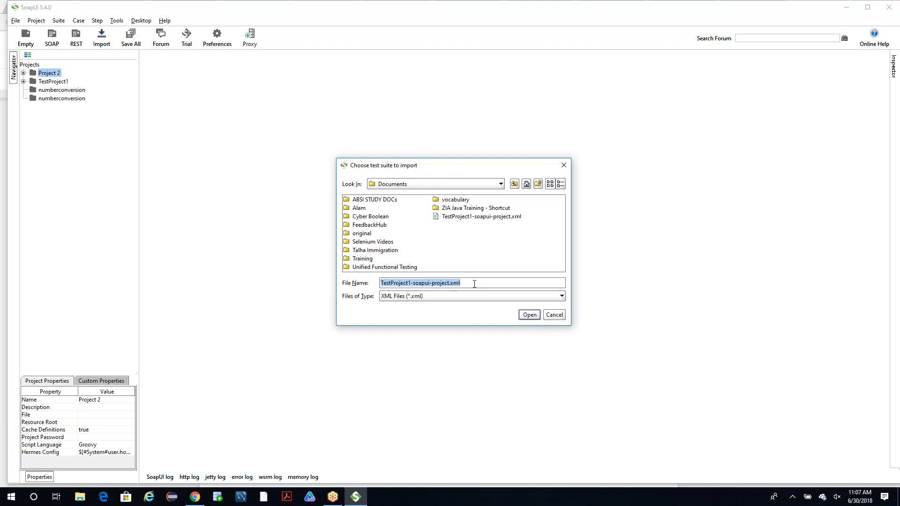
click(501, 184)
drag(501, 241, 504, 206)
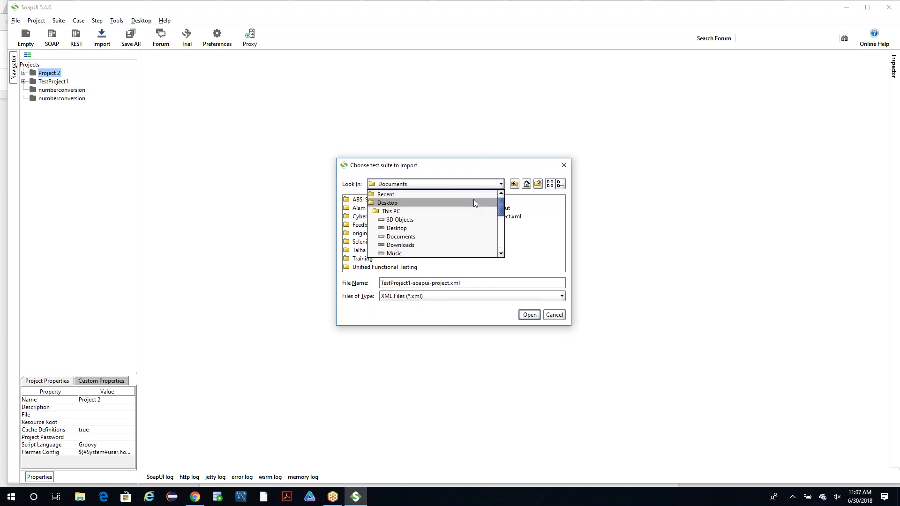
click(564, 167)
Run the NumberToDollars TestCase in TestProject1, enlarge its window to read the log, then close it and collapse the project.
click(23, 81)
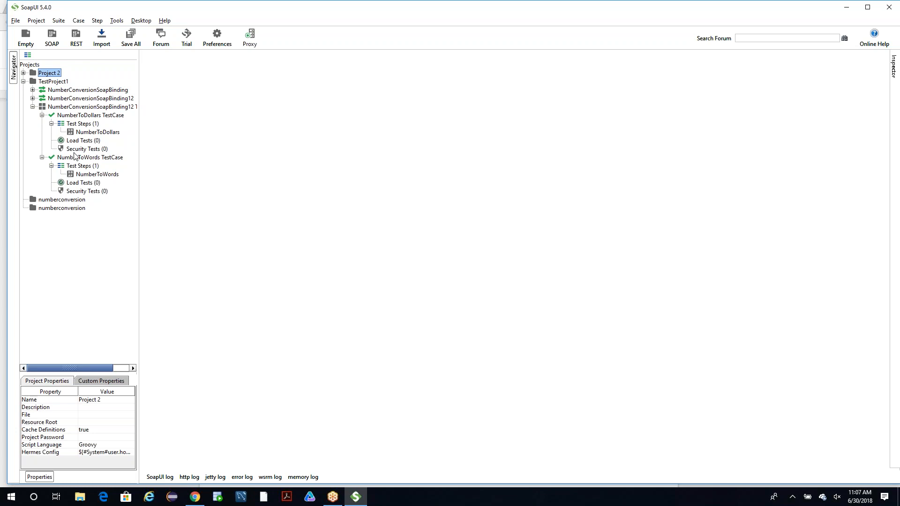
double_click(87, 125)
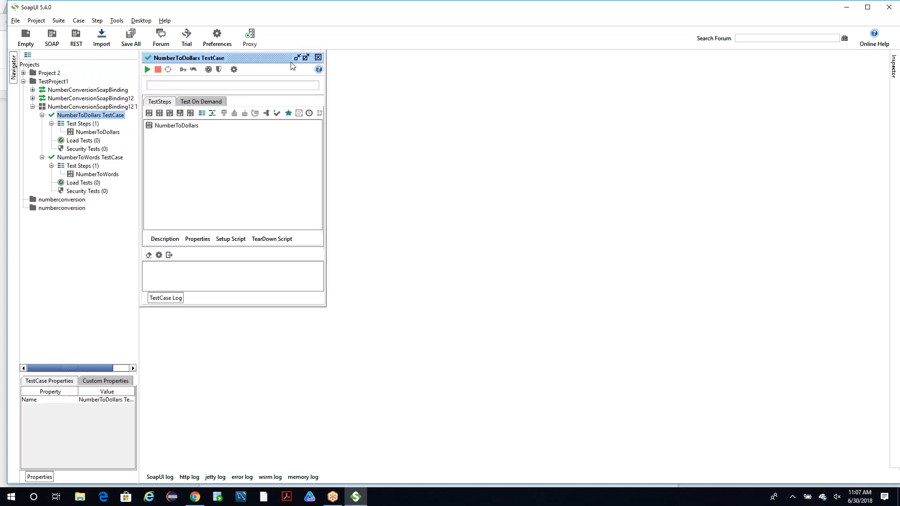
click(147, 69)
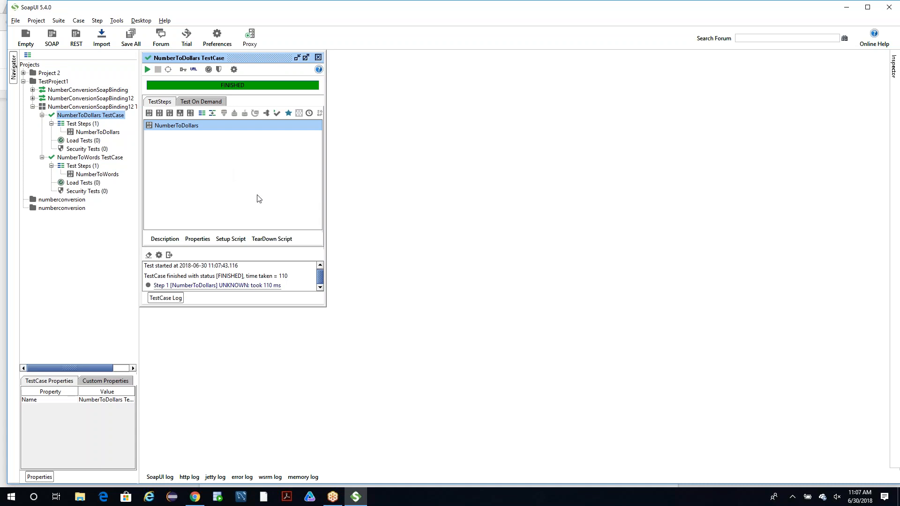
drag(324, 306, 407, 406)
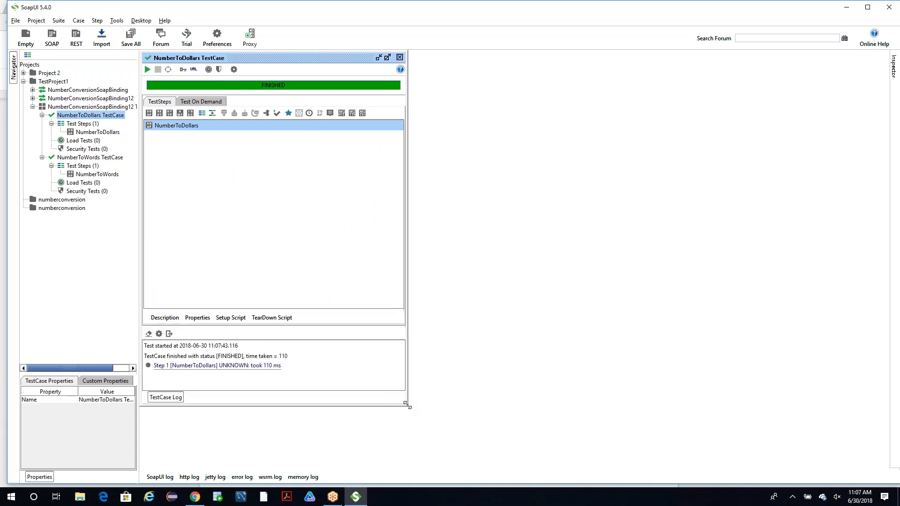
click(399, 58)
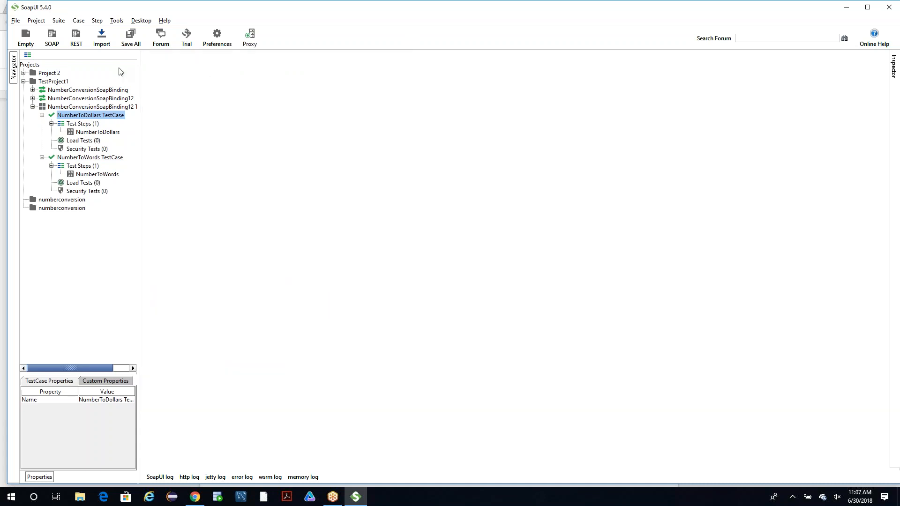
click(23, 81)
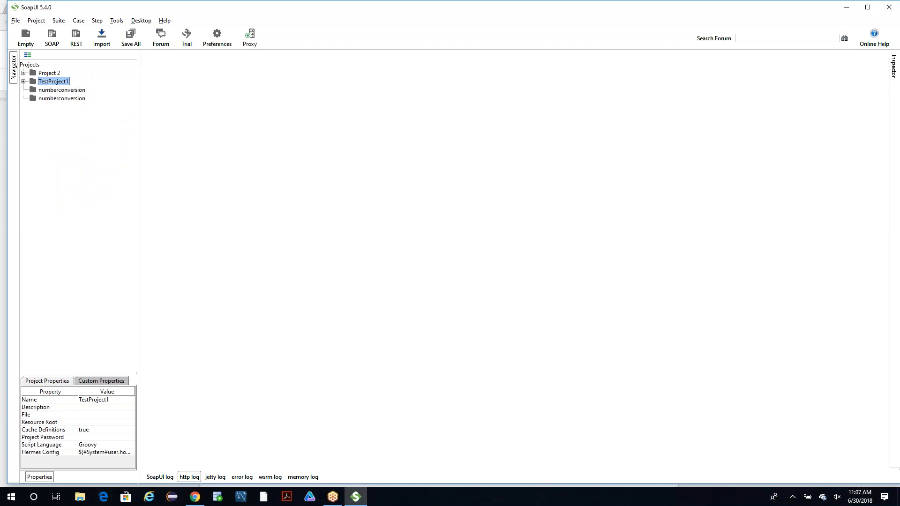
Switch to Chrome and, in the Stack Overflow page's tab, run a Google search for "sample WSDL for Google".
click(195, 496)
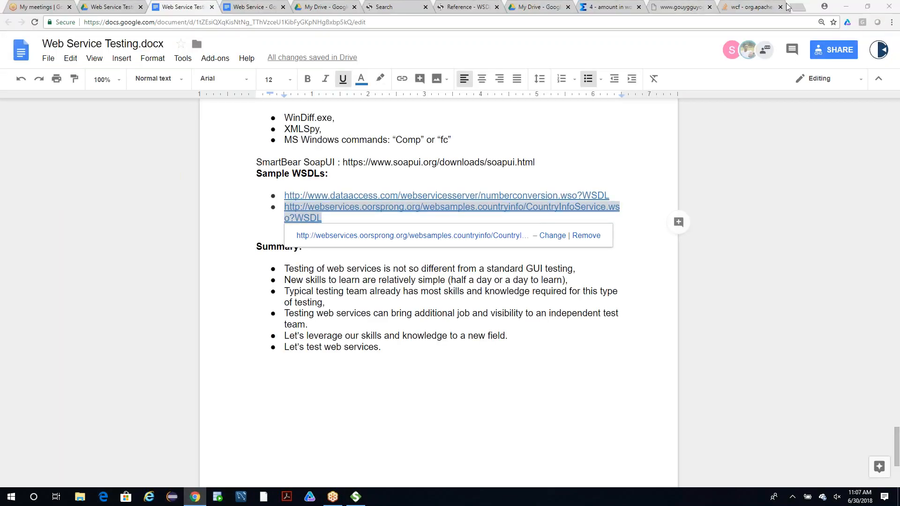
click(750, 7)
click(672, 21)
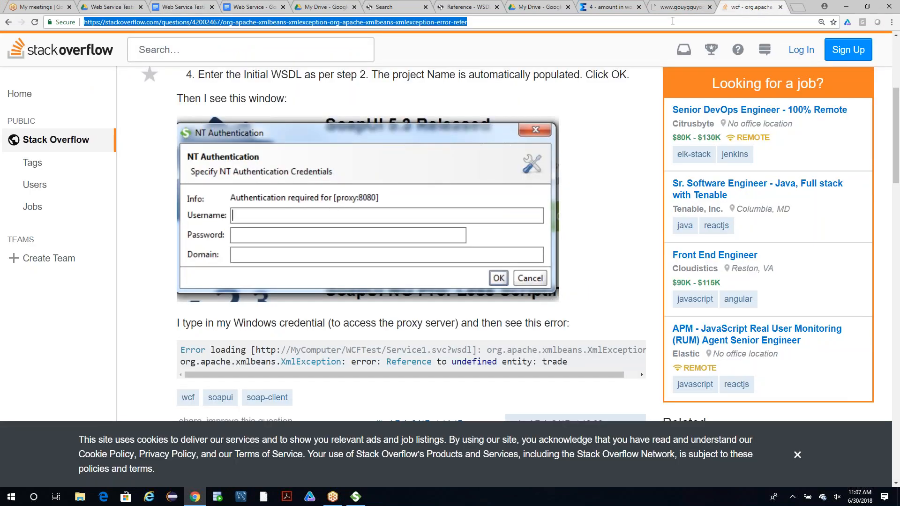
text(sam)
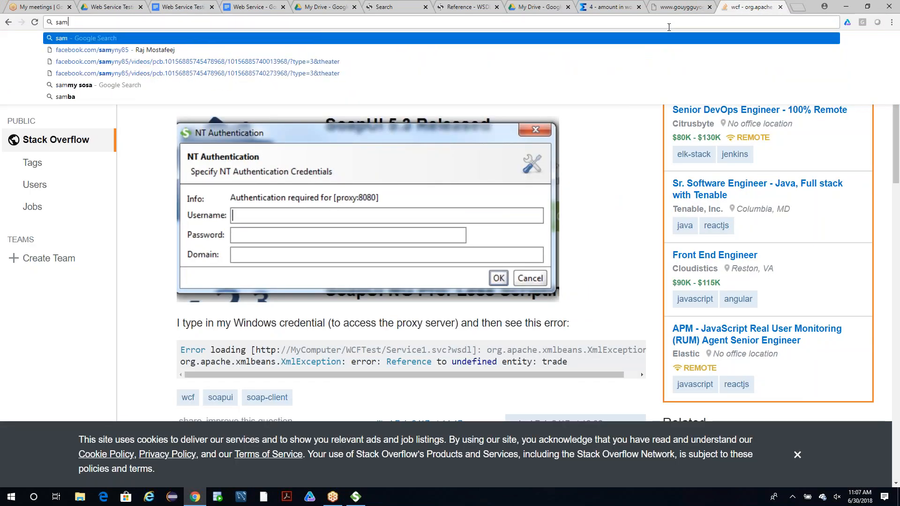
text(ple WSD)
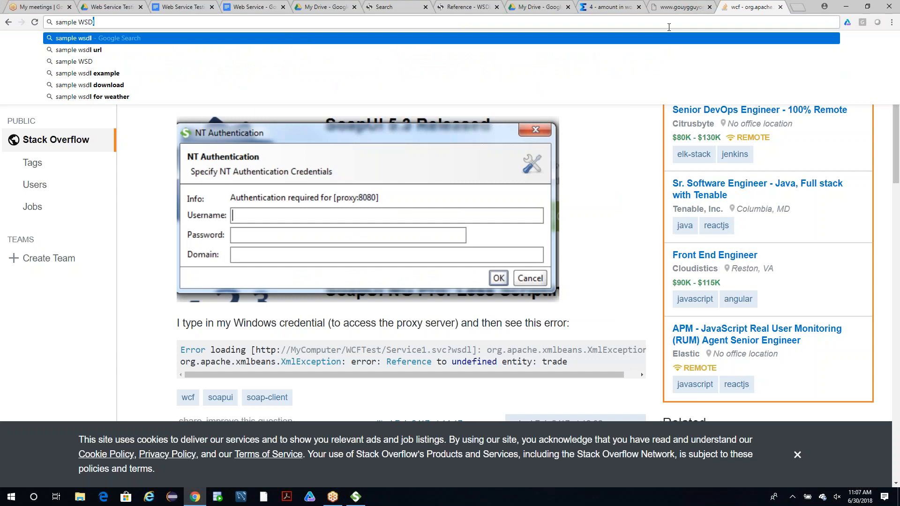
text(L f)
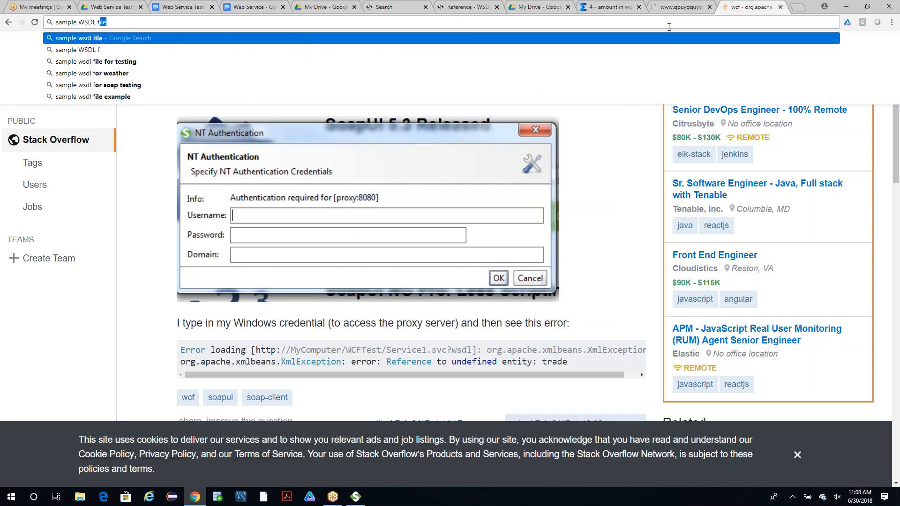
text(or Goodle)
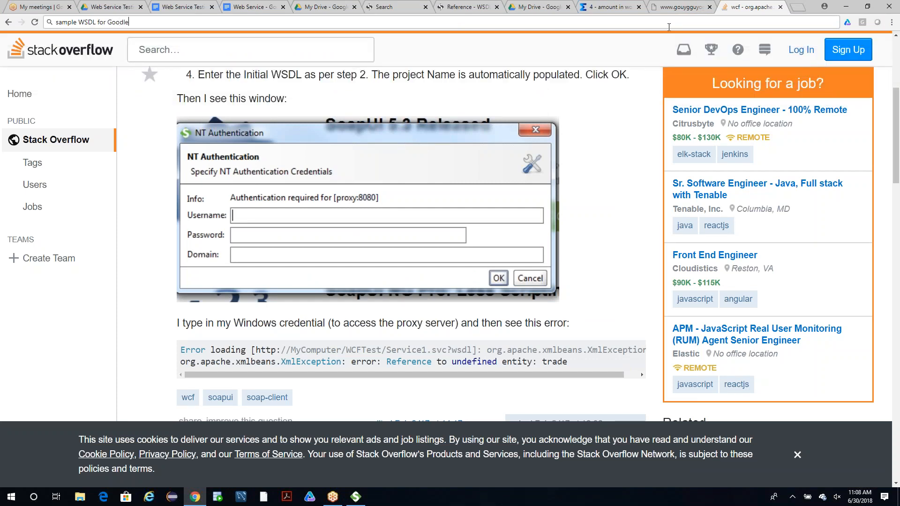
key(Return)
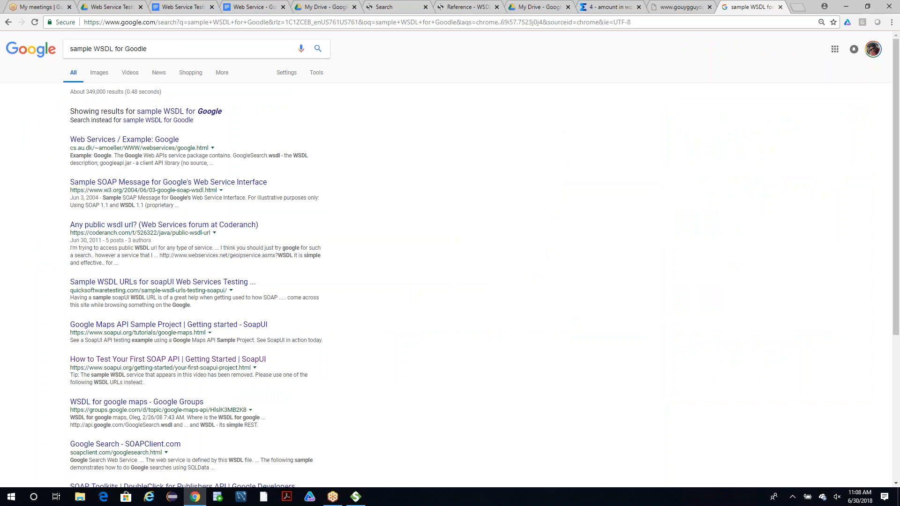
click(213, 113)
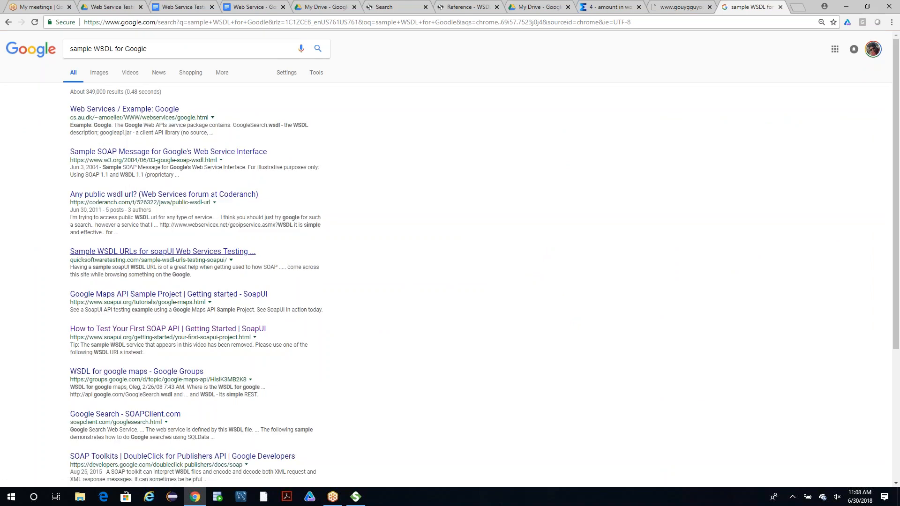
Check the Sample WSDL URLs result, then open SoapUI's Google Maps API Sample Project tutorial and read through its API sections.
click(183, 257)
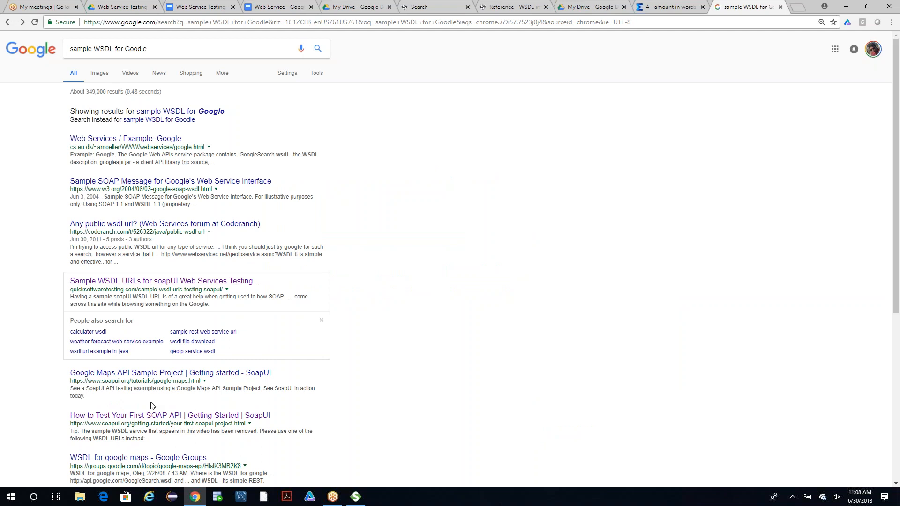
click(155, 373)
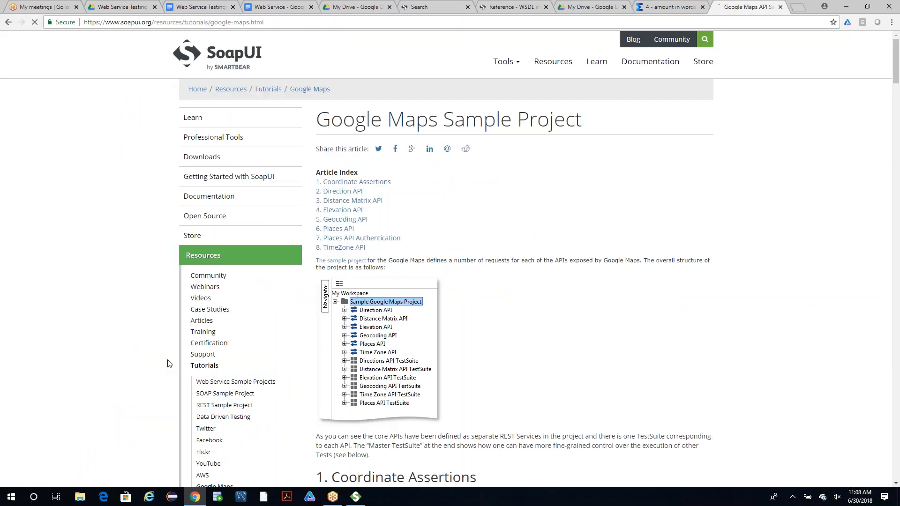
scroll(563, 227, down, 3)
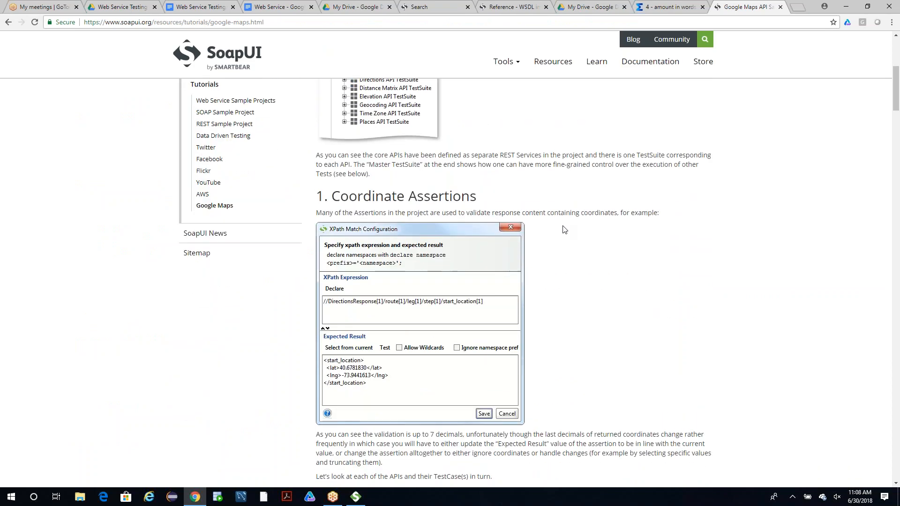
scroll(563, 284, up, 3)
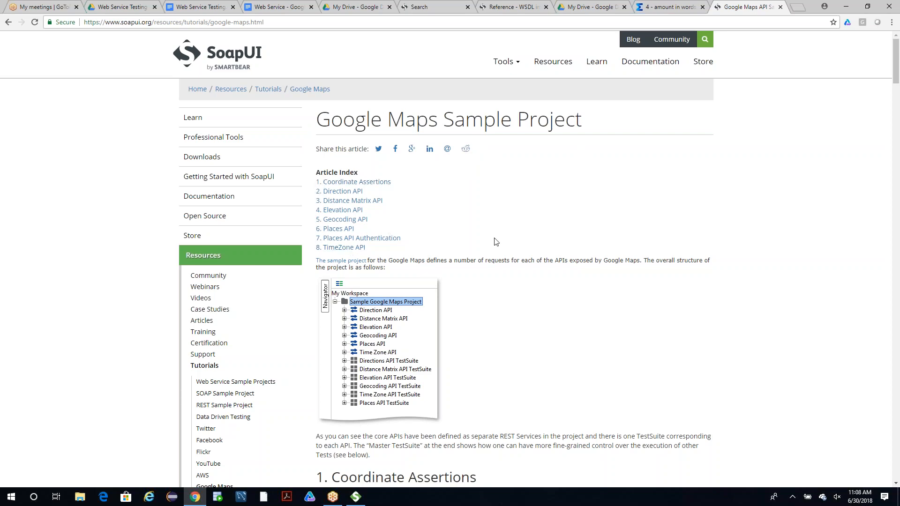
scroll(495, 241, down, 7)
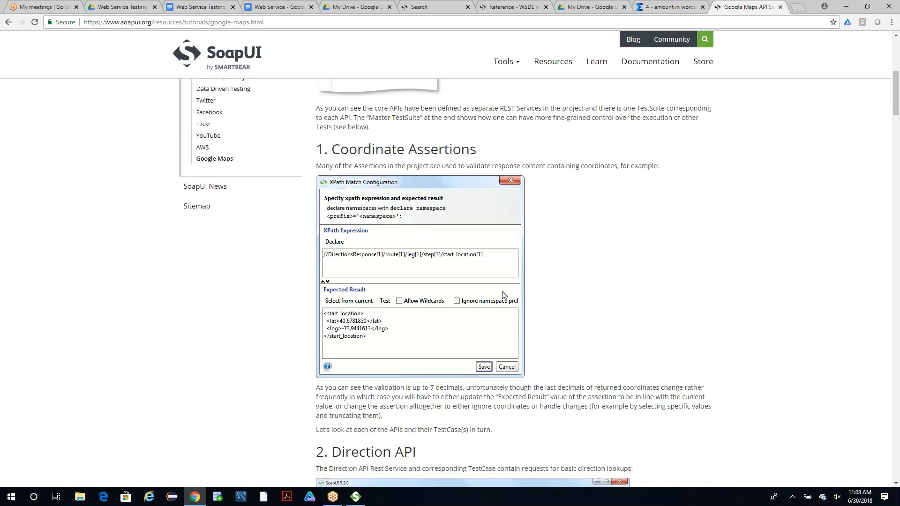
scroll(502, 293, down, 4)
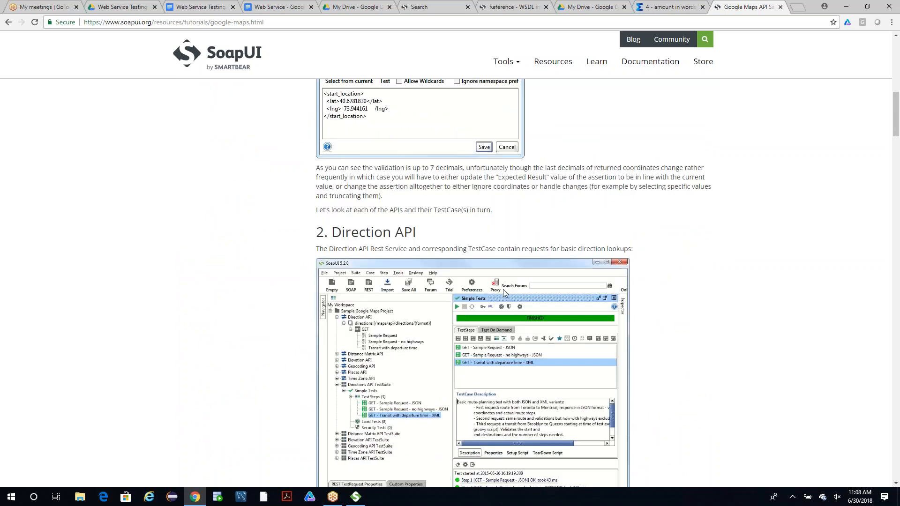
scroll(504, 282, down, 7)
scroll(504, 290, down, 8)
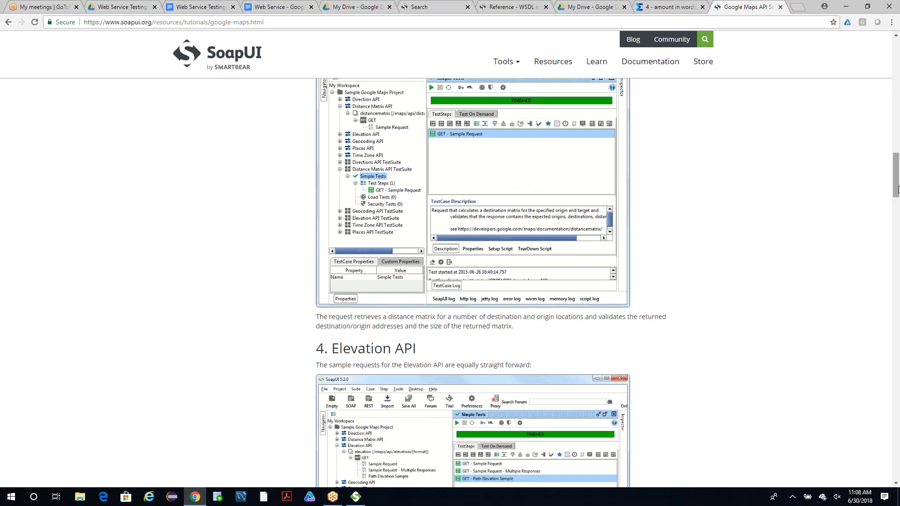
drag(896, 175, 897, 76)
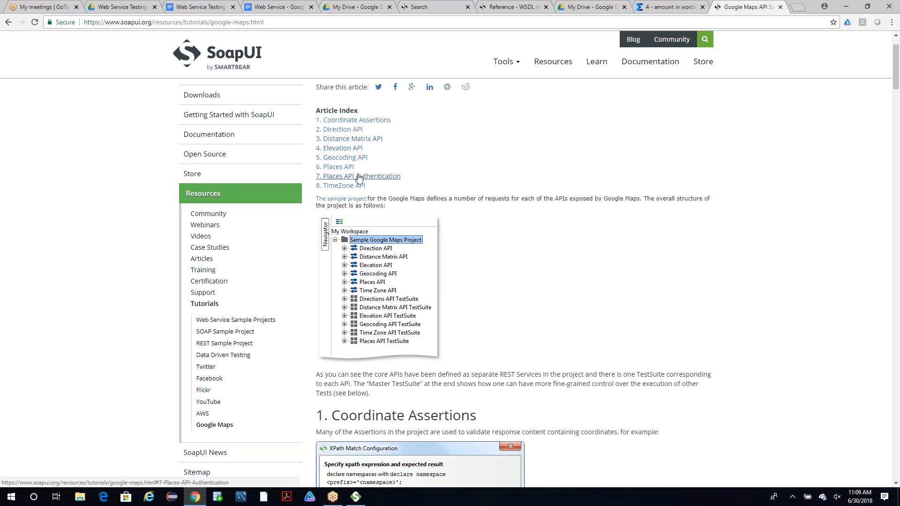
View the Google Maps sample project's XML source from the tutorial and return to the article.
scroll(358, 177, up, 2)
click(341, 260)
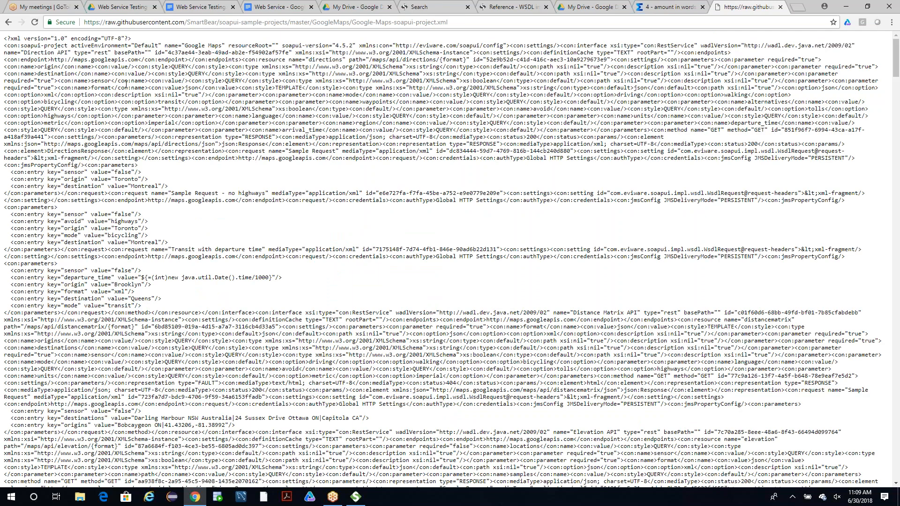
click(8, 22)
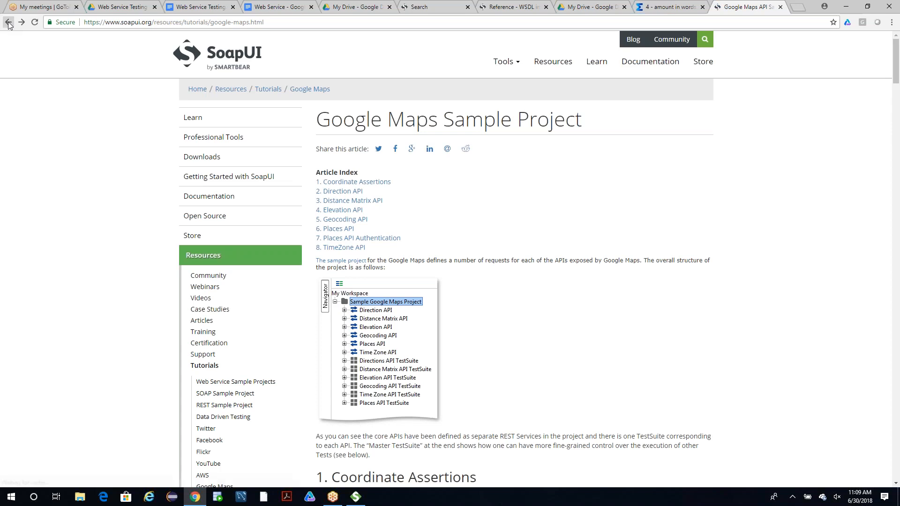
Open the "WSDL for google maps" Google Groups thread from the search results and copy the AdWords AccountService WSDL address.
click(8, 23)
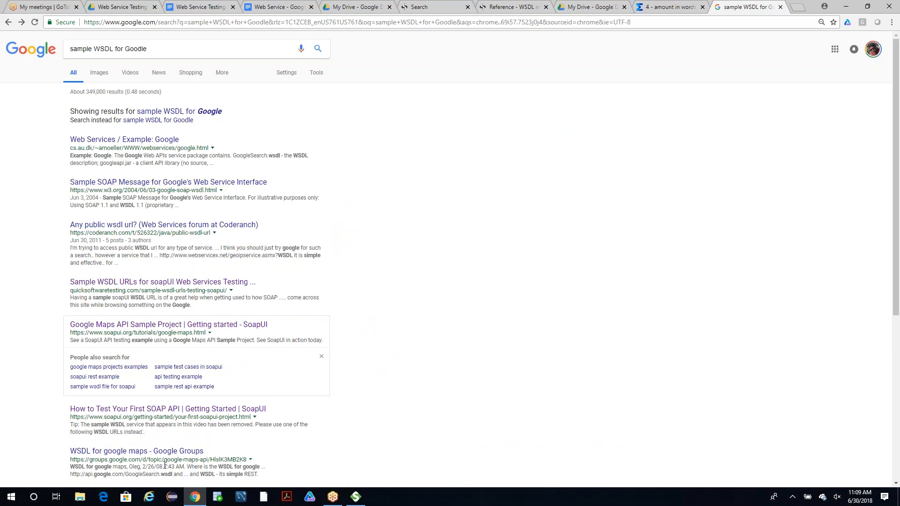
click(104, 451)
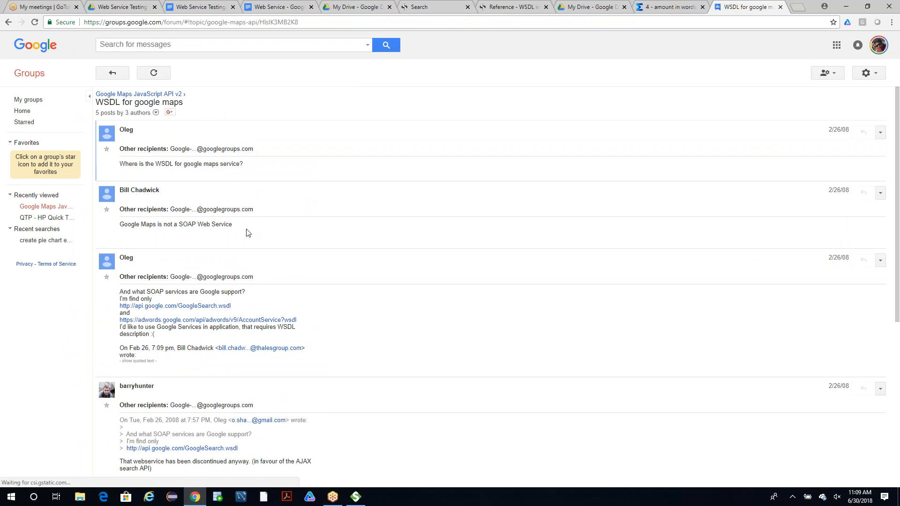
triple_click(309, 321)
key(ctrl+c)
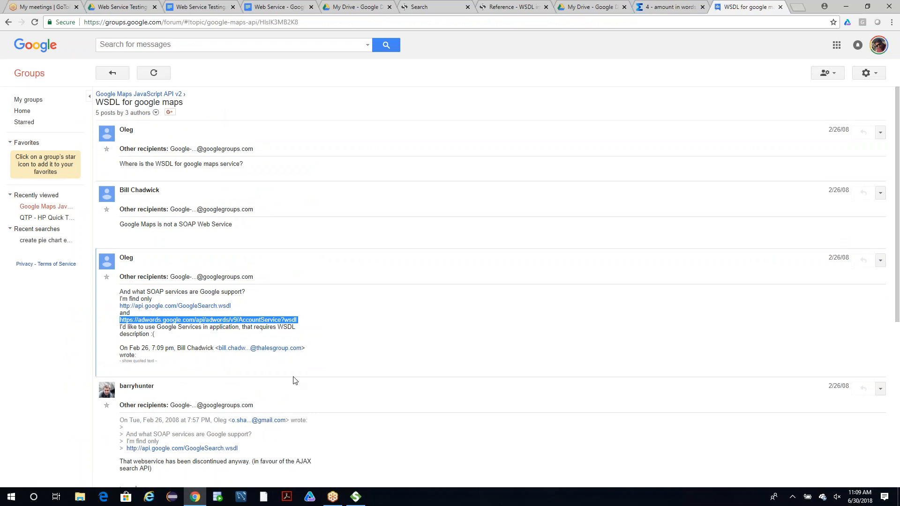
click(355, 497)
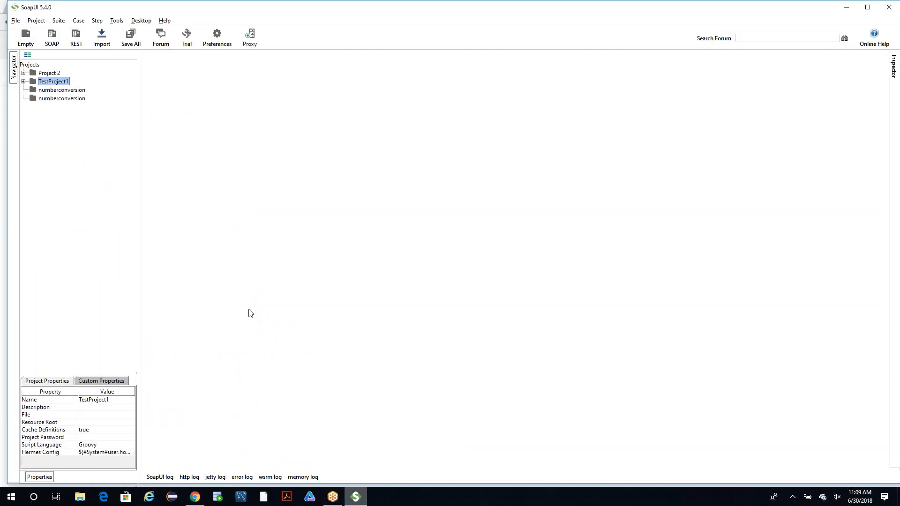
click(15, 21)
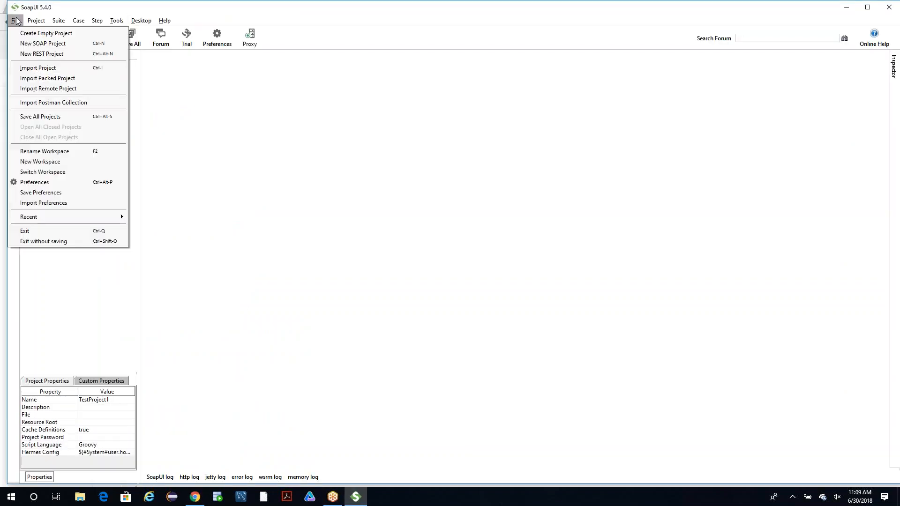
click(241, 126)
click(16, 21)
click(66, 44)
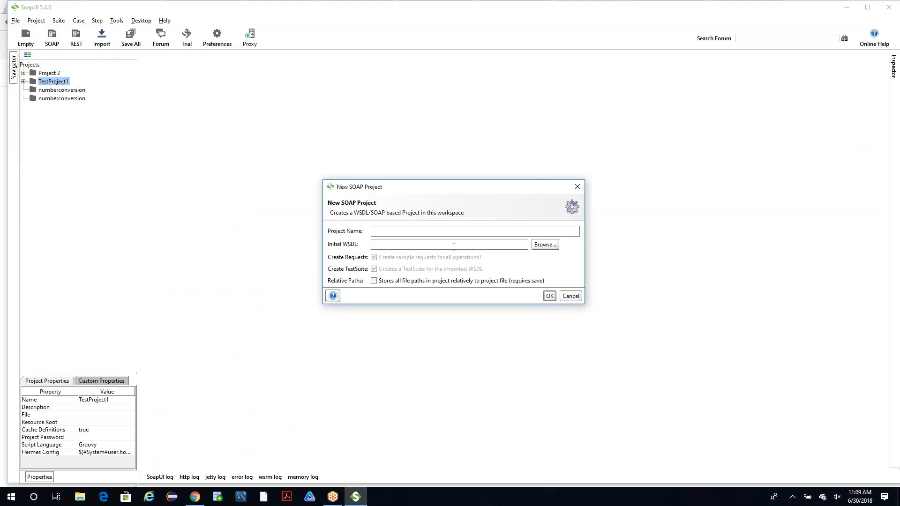
key(ctrl+v)
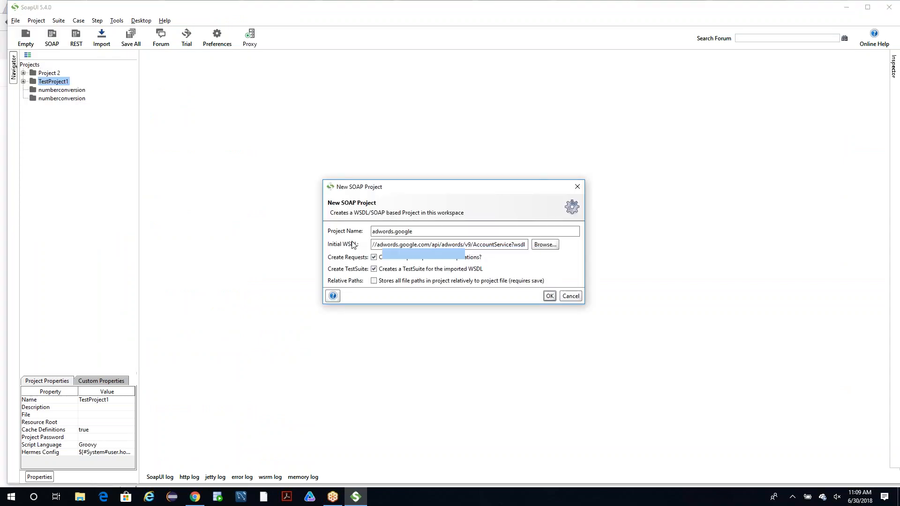
click(549, 296)
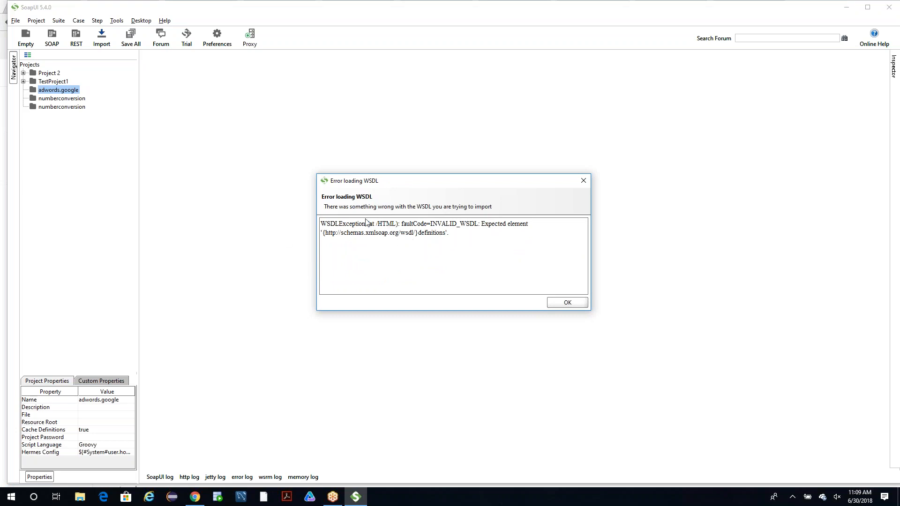
click(567, 302)
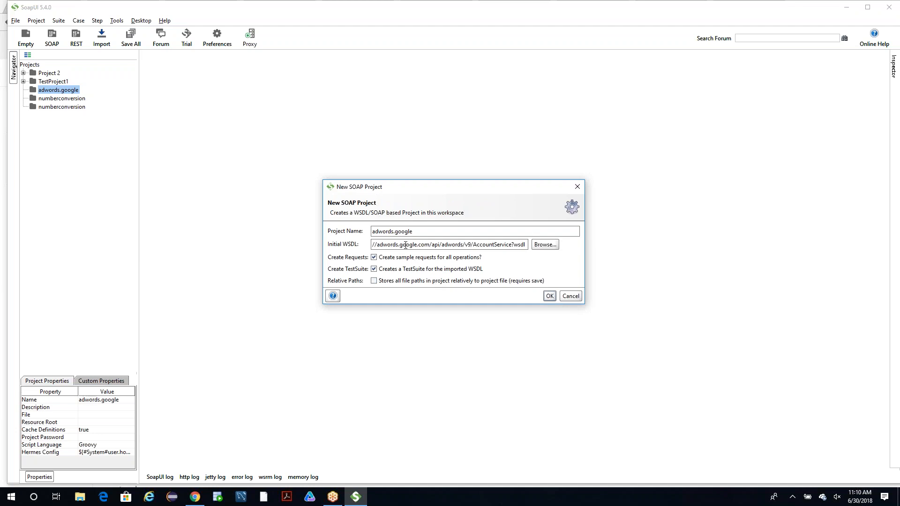
Check the beginning of the Initial WSDL address in the New SOAP Project dialog.
drag(365, 246, 313, 246)
drag(384, 244, 335, 244)
click(359, 492)
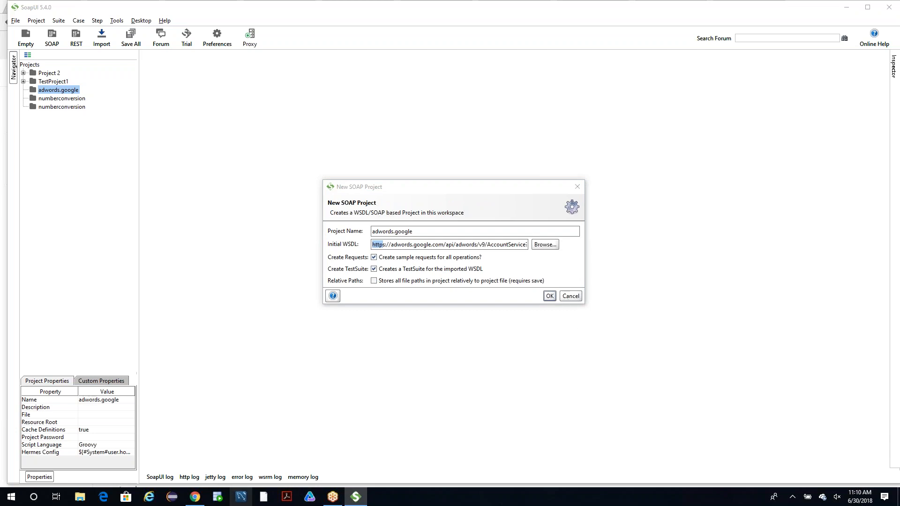
Return to the Google Groups thread in Chrome and read the replies about Google's SOAP services.
click(198, 496)
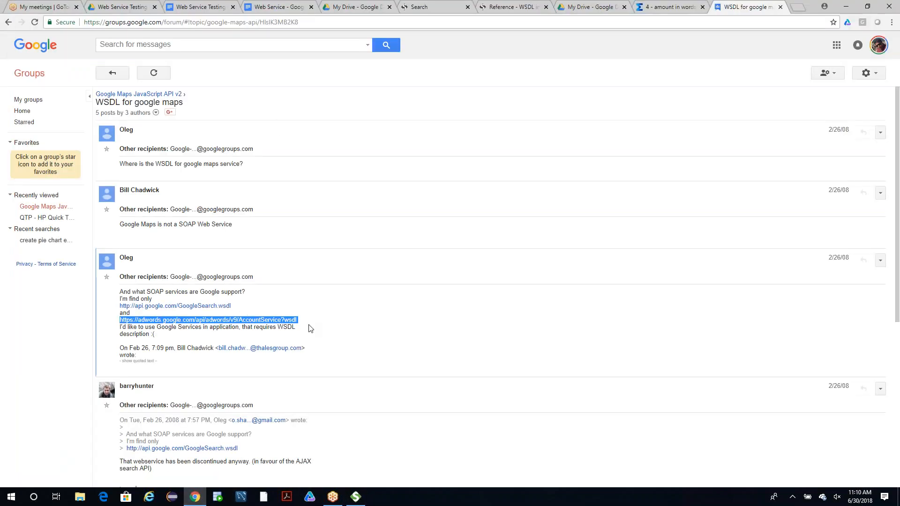
scroll(308, 329, down, 2)
scroll(309, 331, down, 1)
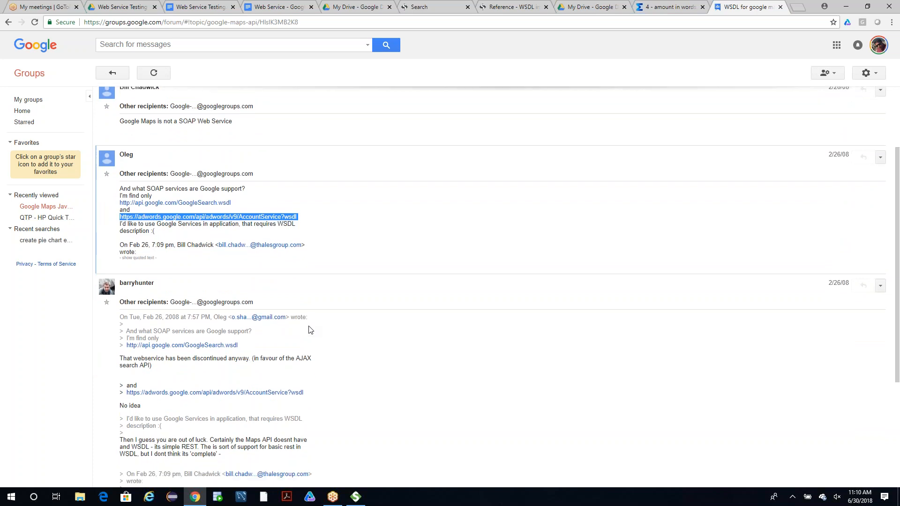
drag(317, 358, 200, 354)
scroll(456, 360, up, 3)
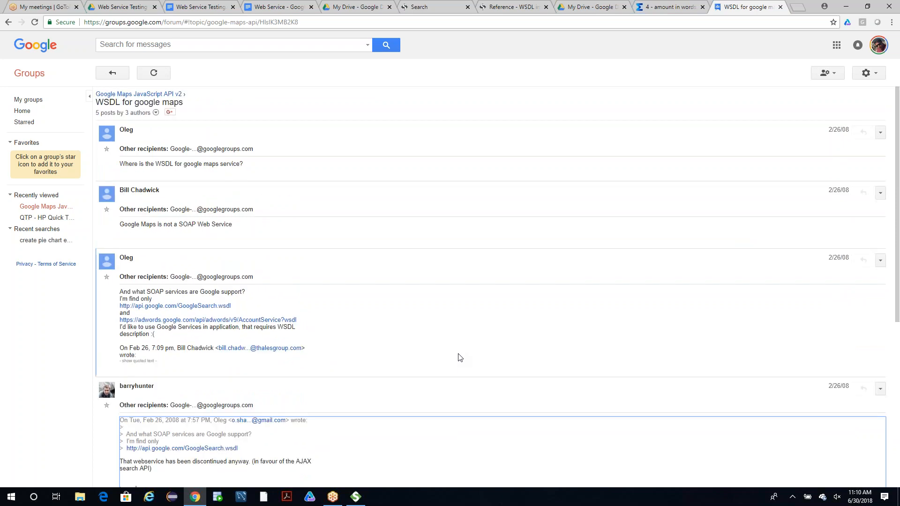
Shorten the Google search to "sample WSDL" and open the Sample WSDL document on w3.org.
click(8, 22)
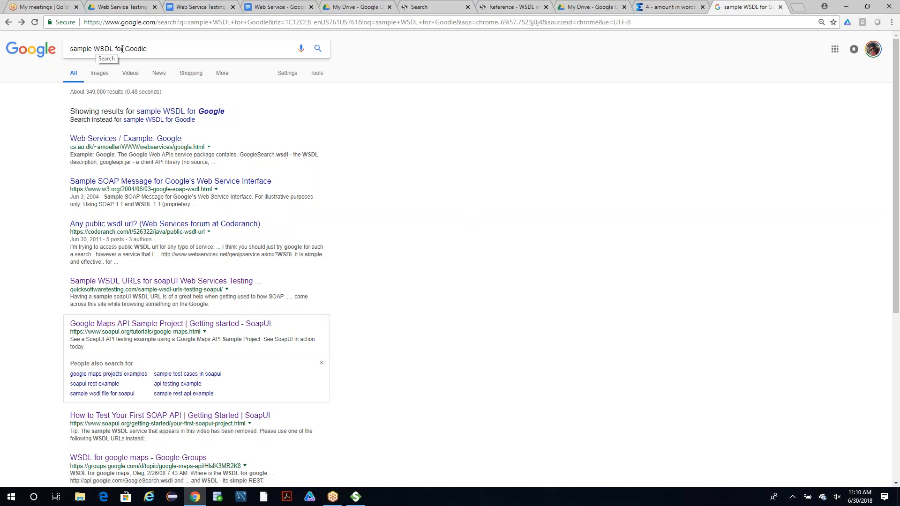
drag(165, 50, 122, 48)
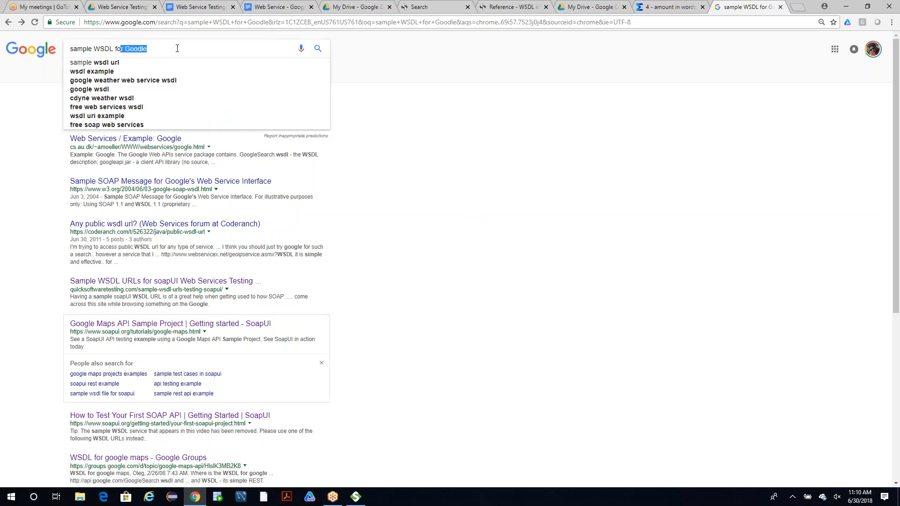
key(BackSpace)
key(BackSpace)
key(BackSpace)
key(BackSpace)
key(Return)
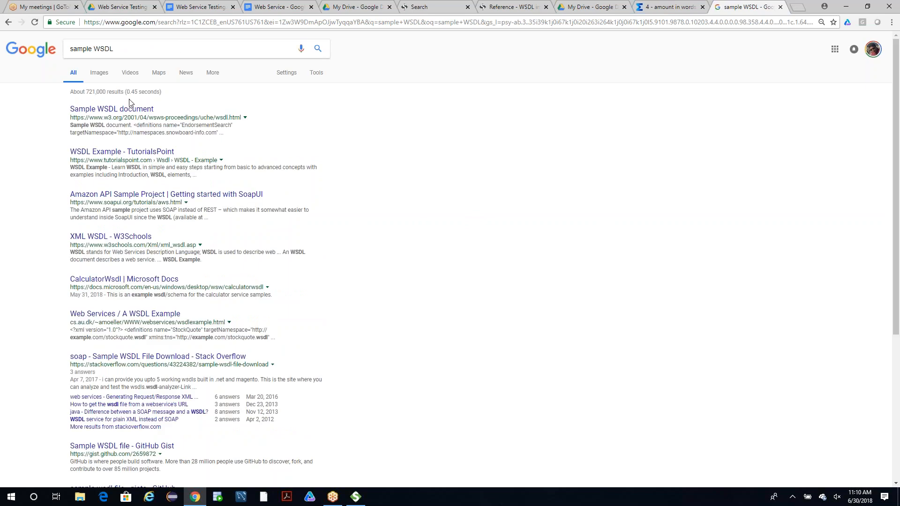
click(123, 109)
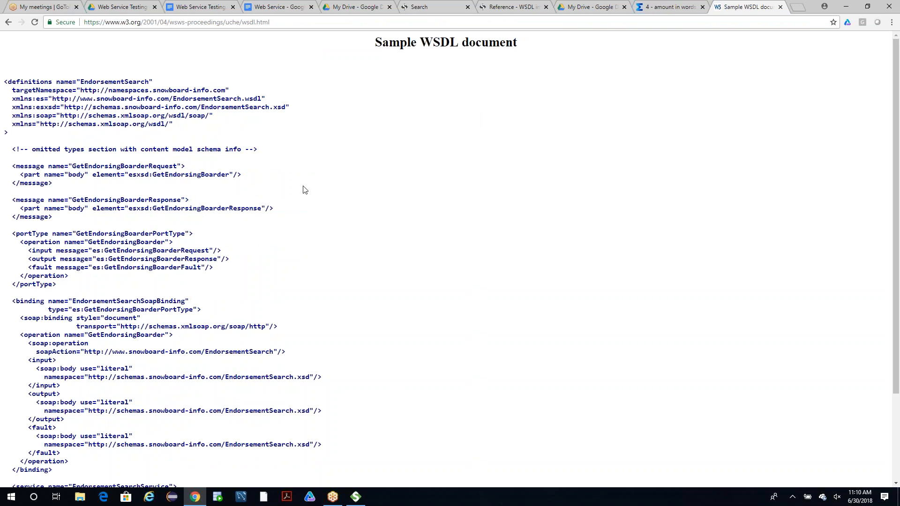
Review the w3.org sample WSDL, return to the results, open the TutorialsPoint WSDL Example and copy its HelloService.wsdl target namespace address.
scroll(198, 146, down, 3)
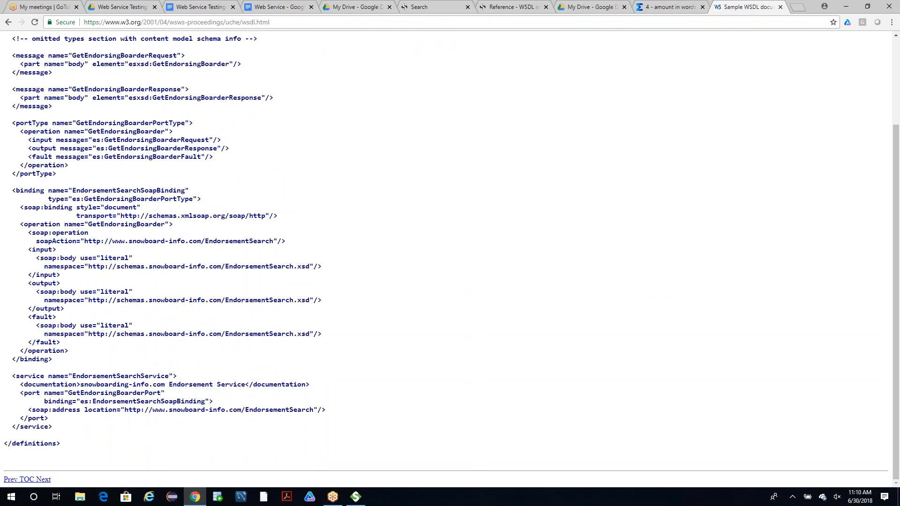
scroll(235, 90, up, 3)
key(alt+Left)
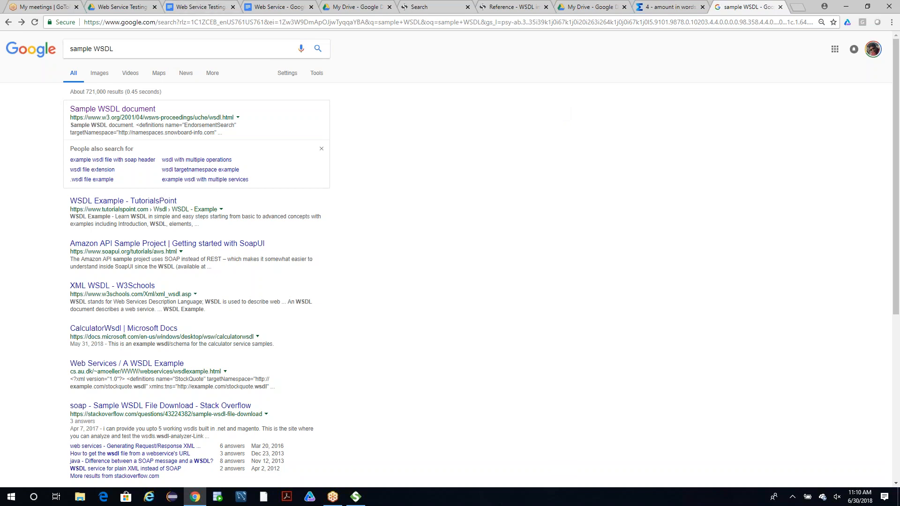
click(125, 201)
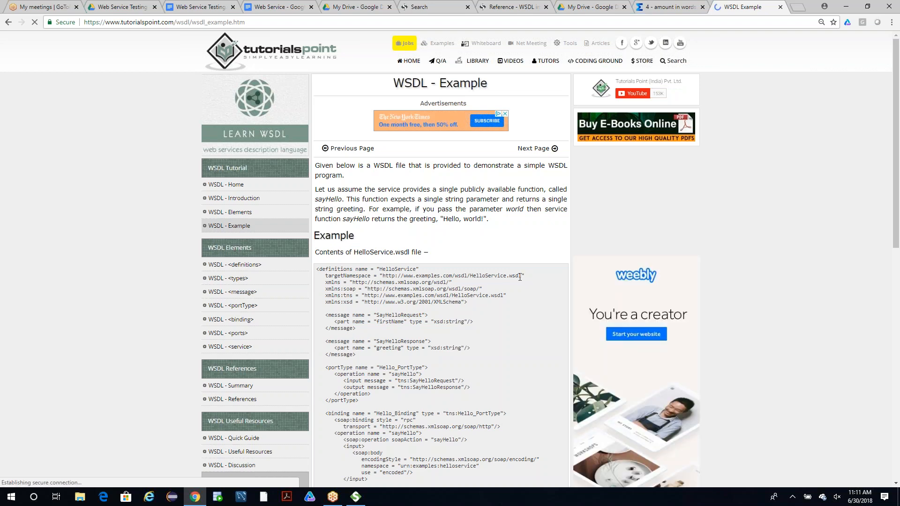
drag(521, 277, 382, 275)
key(ctrl+c)
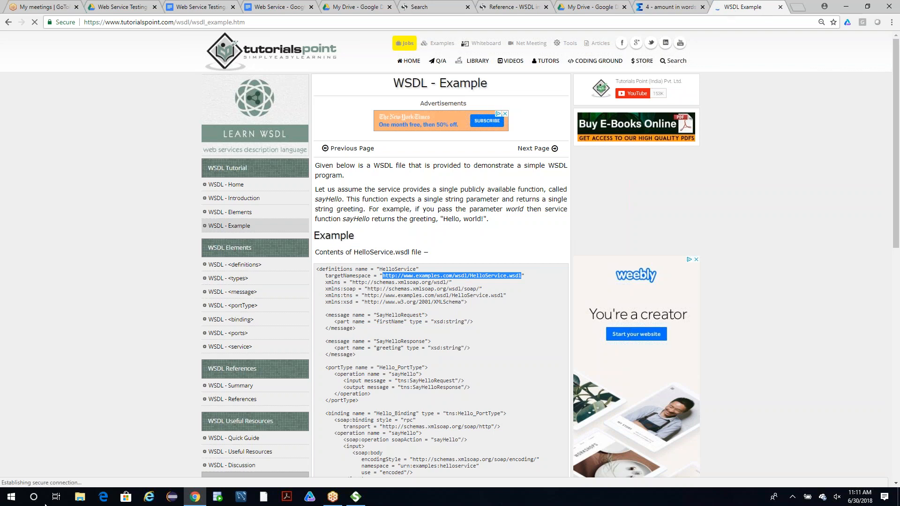
click(352, 500)
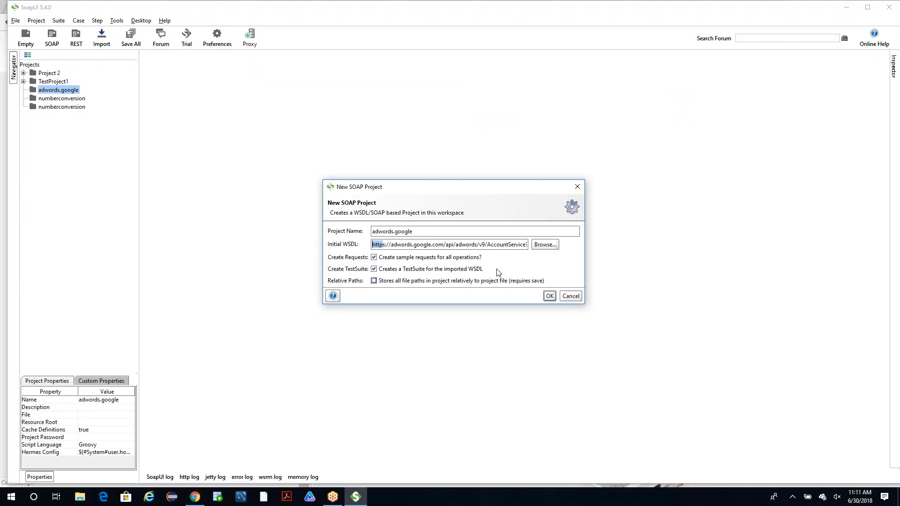
triple_click(520, 243)
key(BackSpace)
key(ctrl+v)
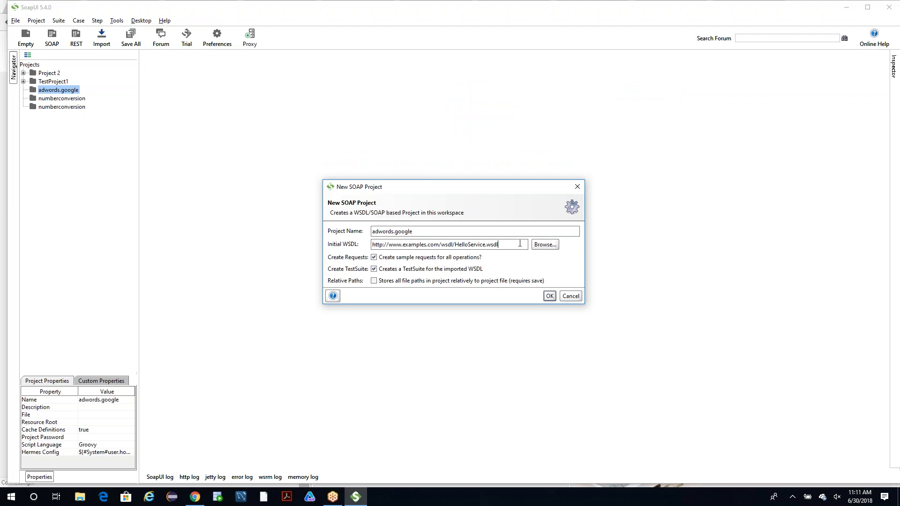
Name the SOAP project Test Project 2, try to create it from the HelloService WSDL, and dismiss the project dialog.
triple_click(412, 231)
text(Test Project 2)
key(Return)
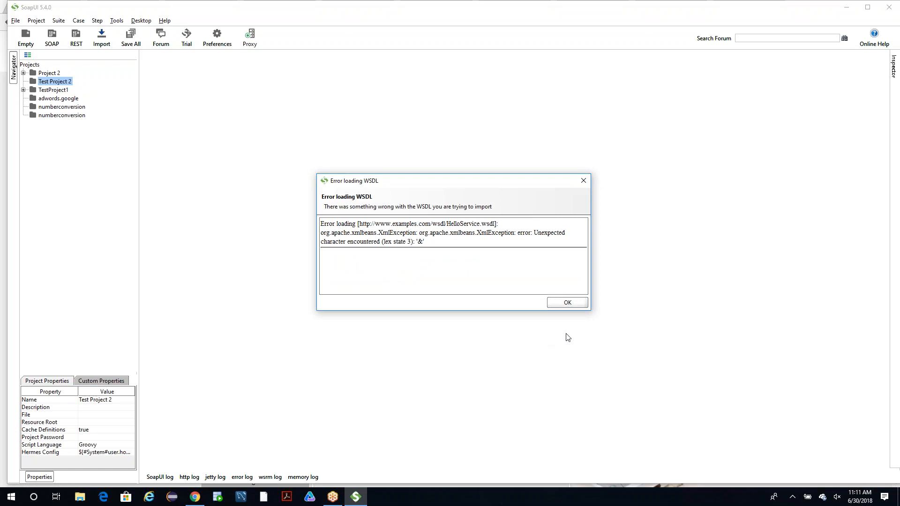
click(581, 304)
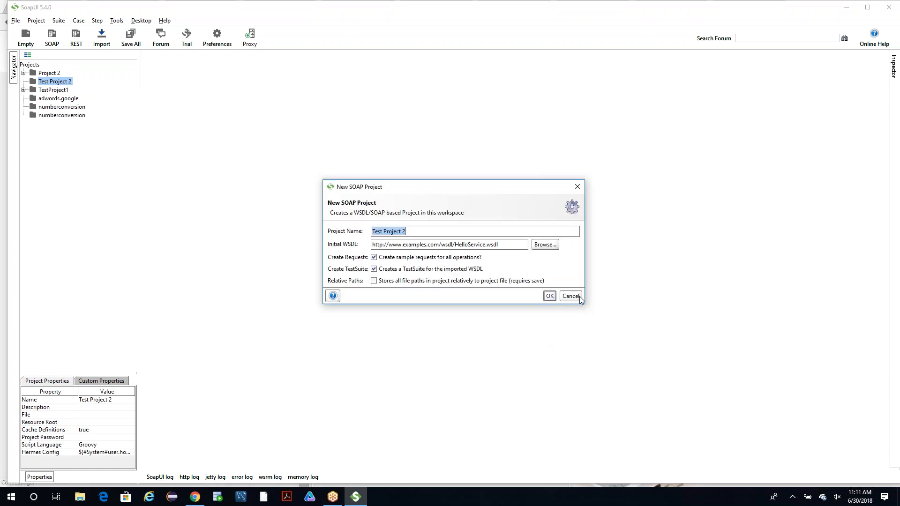
click(580, 299)
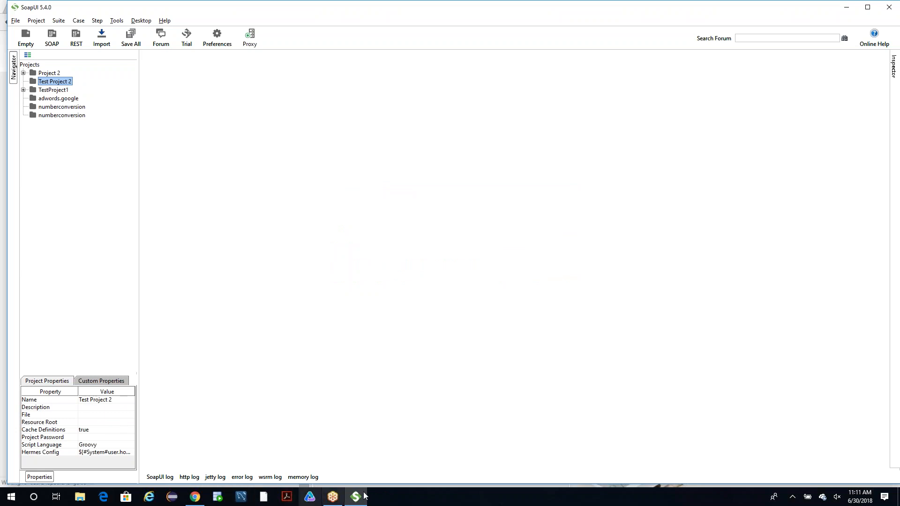
Exit SoapUI without saving TestProject1 and the numberconversion projects.
mouse_move(364, 499)
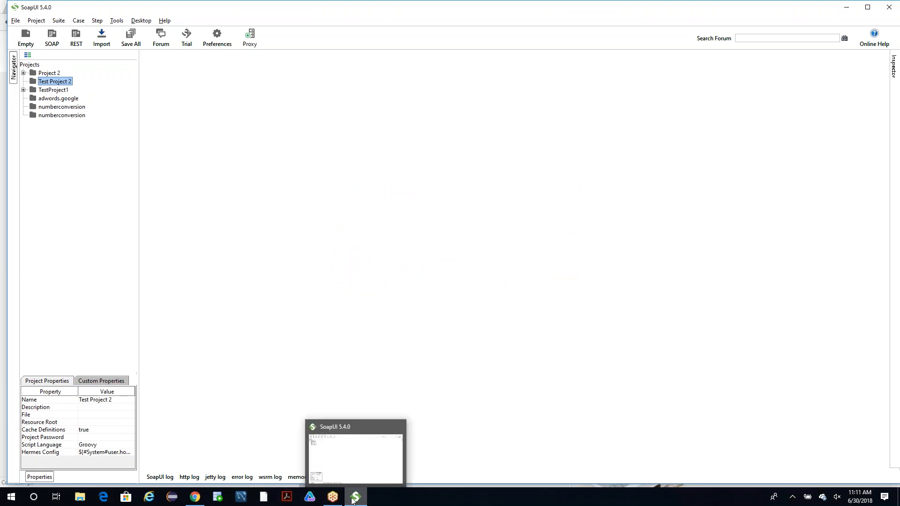
drag(408, 6, 329, 89)
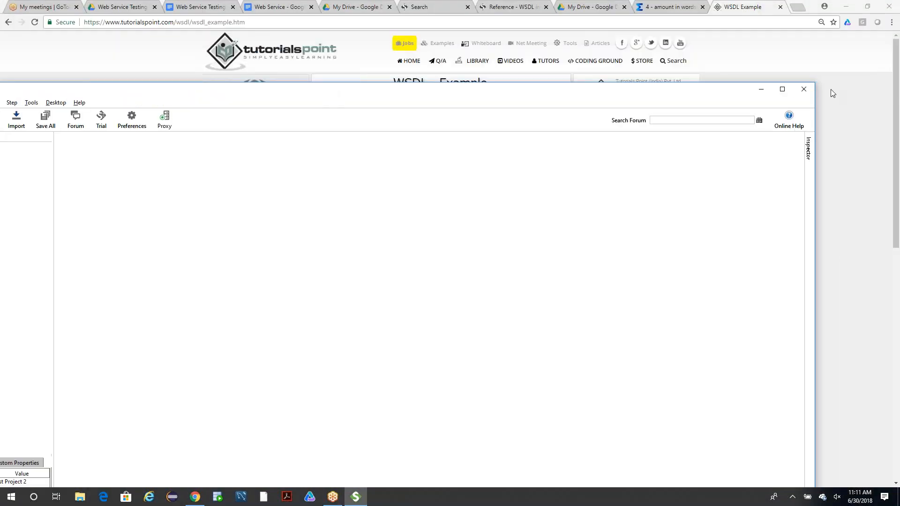
click(802, 93)
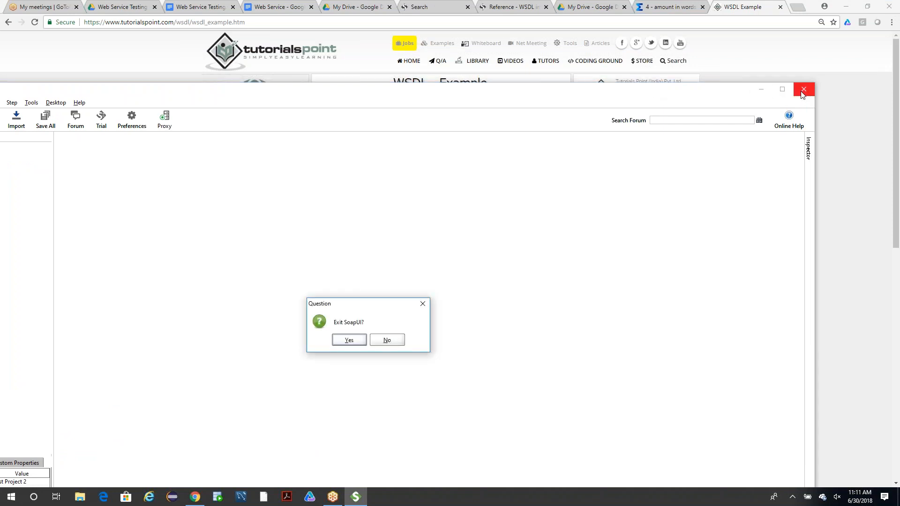
click(347, 340)
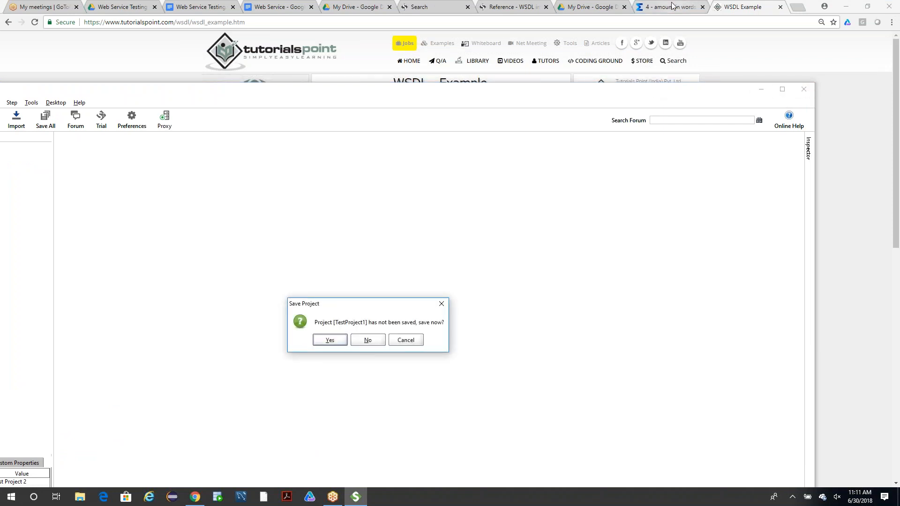
click(372, 342)
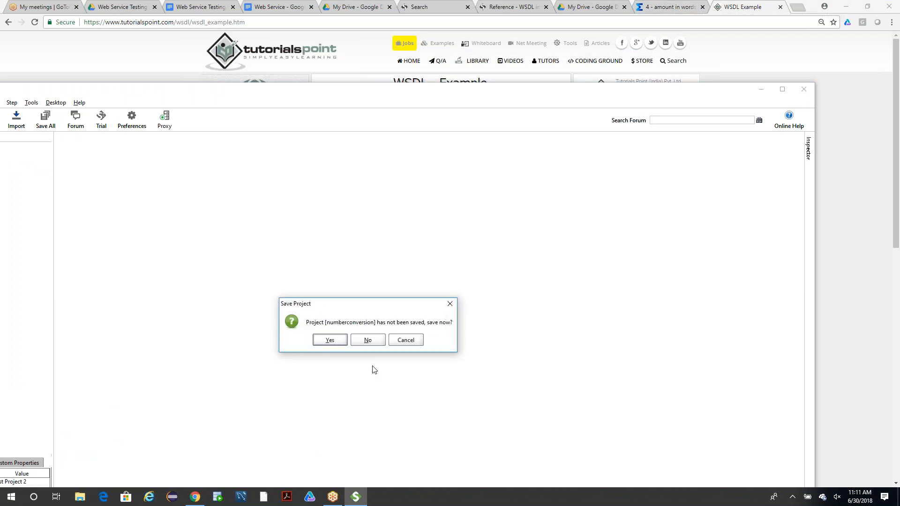
click(368, 340)
click(368, 341)
Save Project 2 as Project-2-soapui-project.xml in Documents and save the remaining projects, including Test Project 2, under their suggested file names.
click(328, 341)
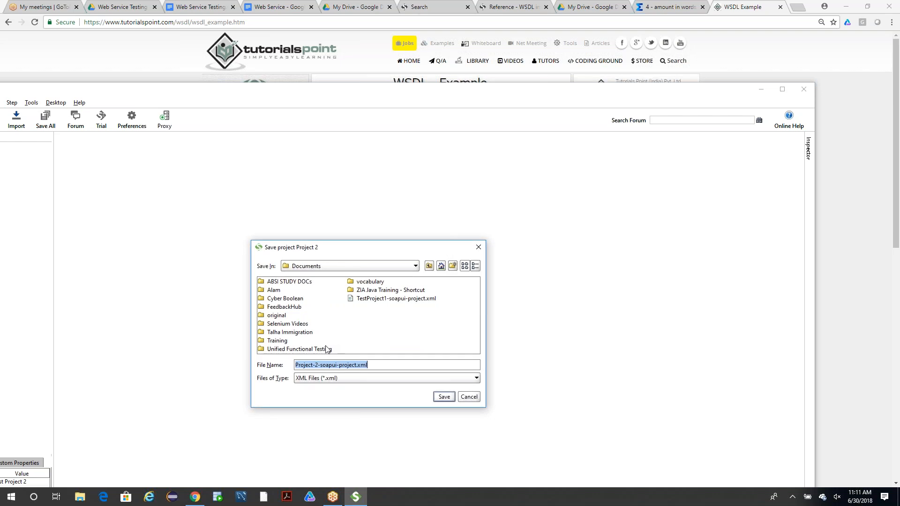
click(440, 398)
click(330, 341)
click(444, 398)
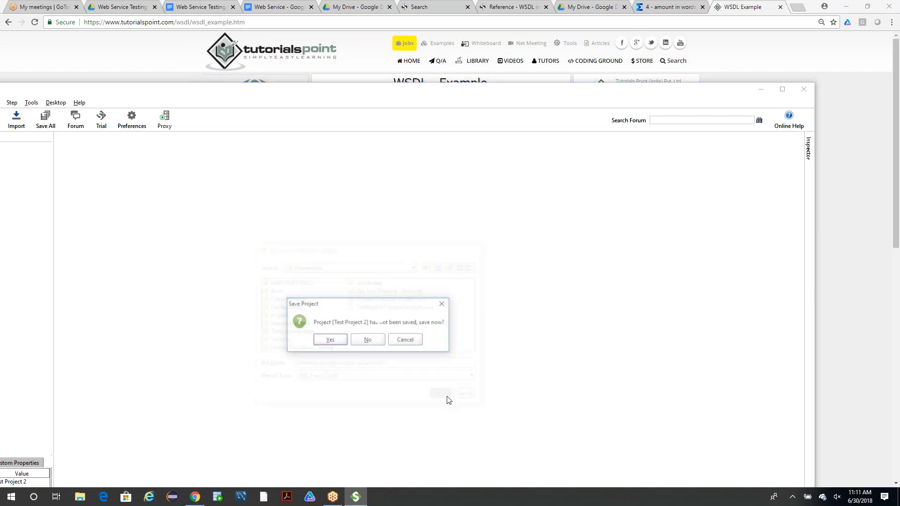
click(336, 342)
click(446, 397)
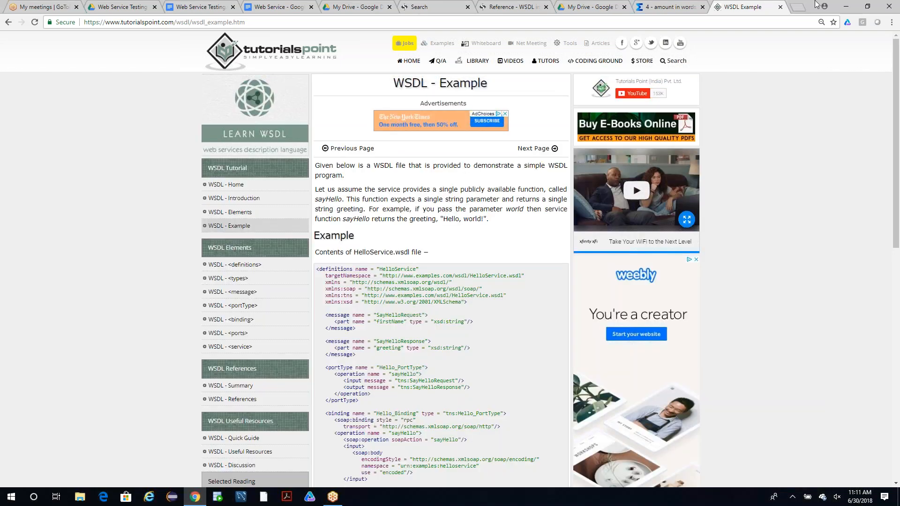
Look through the open Chrome pages for Web Service Testing.docx and copy its SmartBear SoapUI download address.
right_click(729, 9)
click(729, 9)
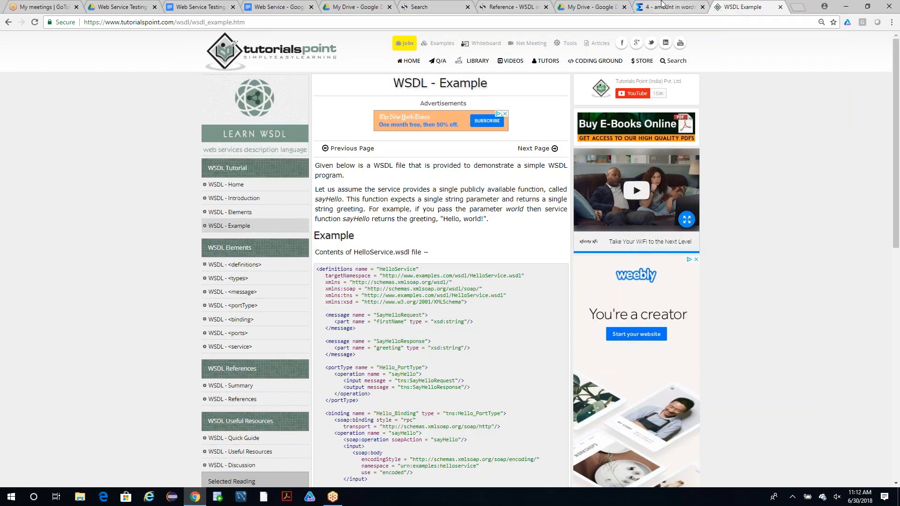
click(662, 7)
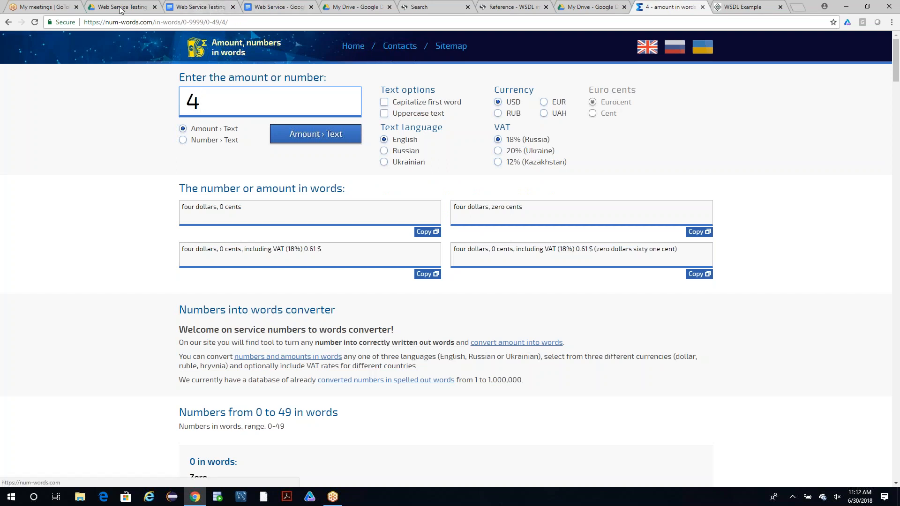
click(494, 8)
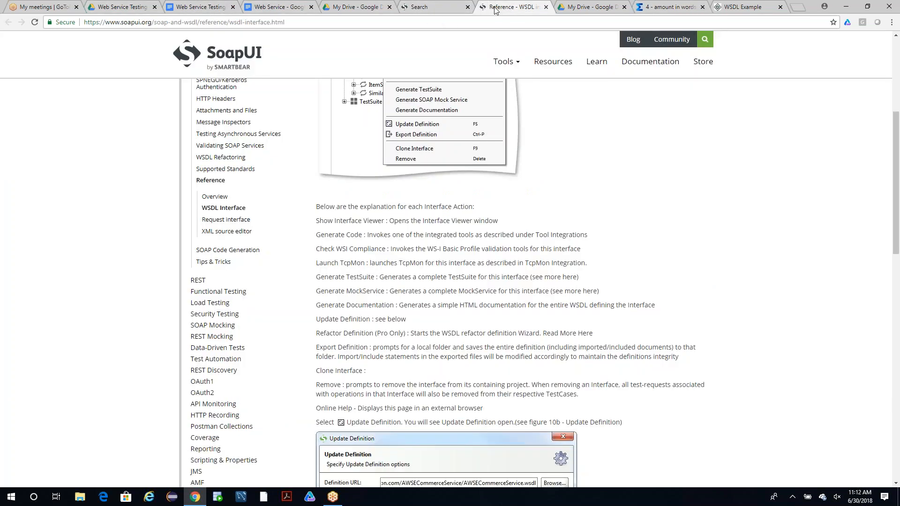
click(598, 10)
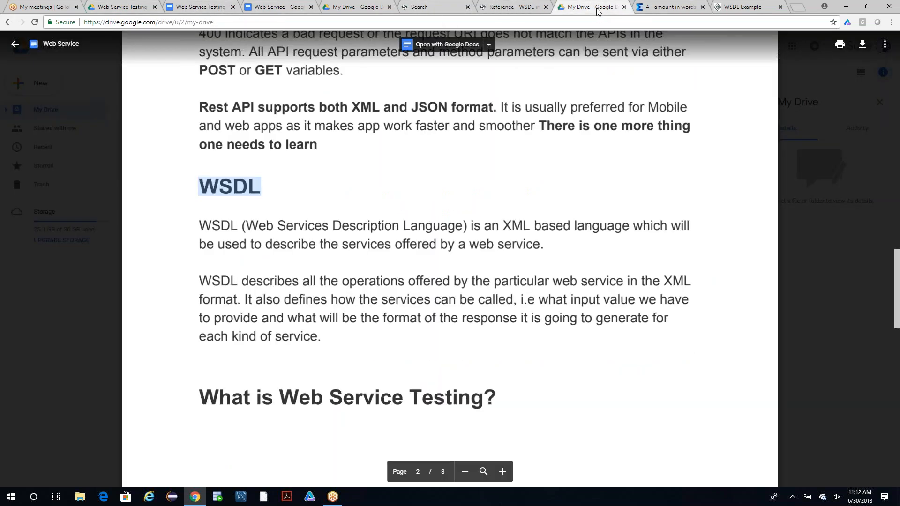
scroll(420, 243, up, 10)
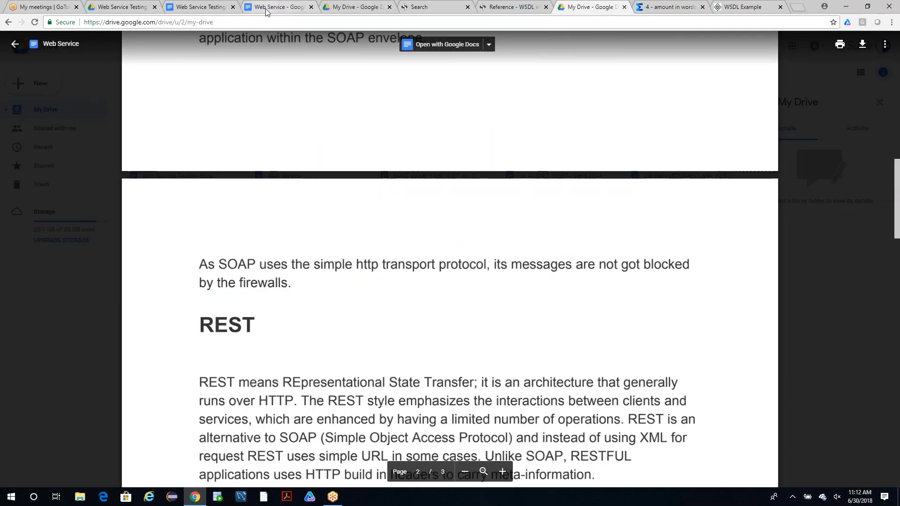
click(195, 7)
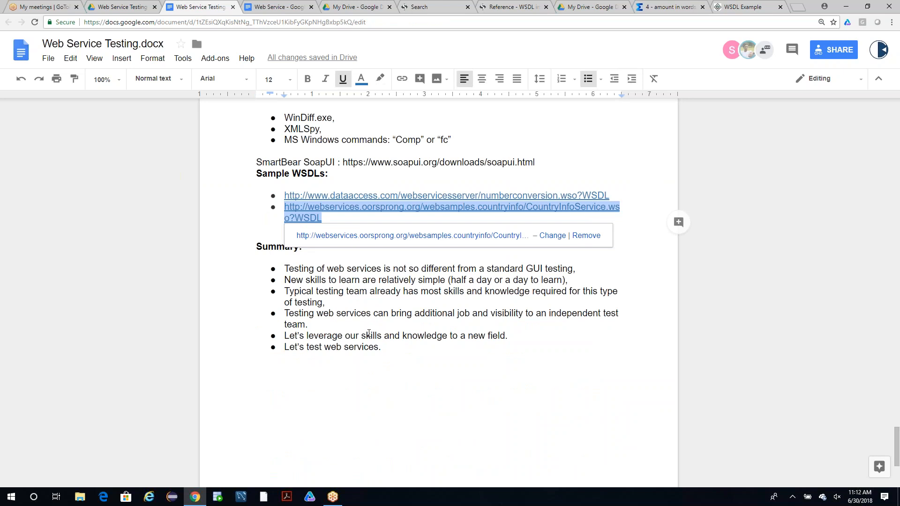
click(368, 333)
drag(541, 163, 341, 162)
key(ctrl+c)
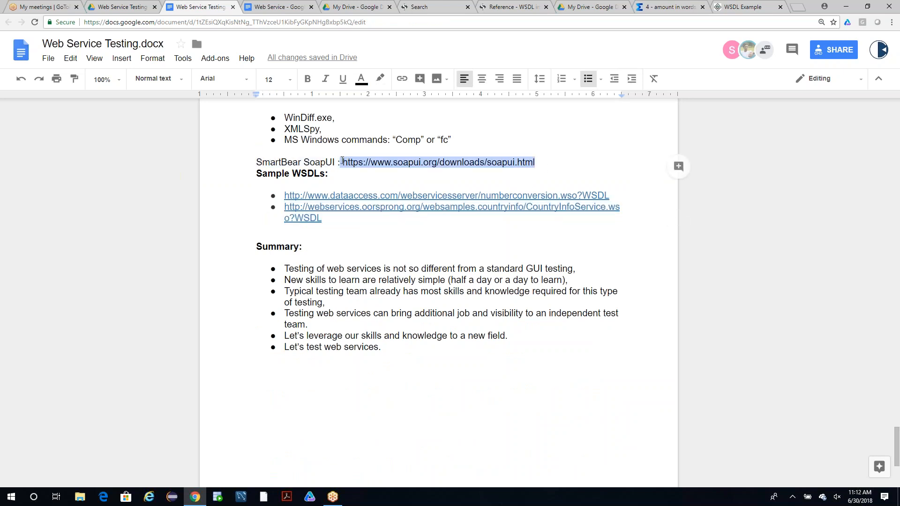
click(120, 4)
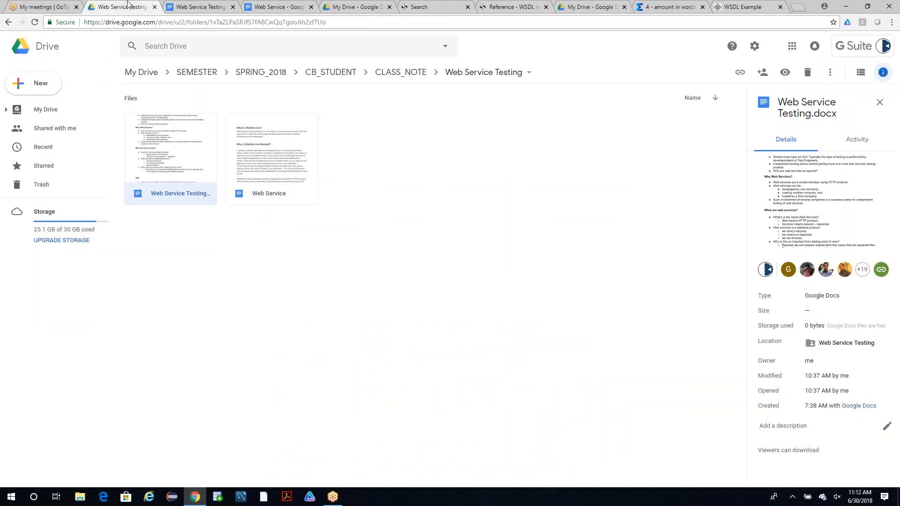
click(731, 7)
click(697, 21)
key(ctrl+v)
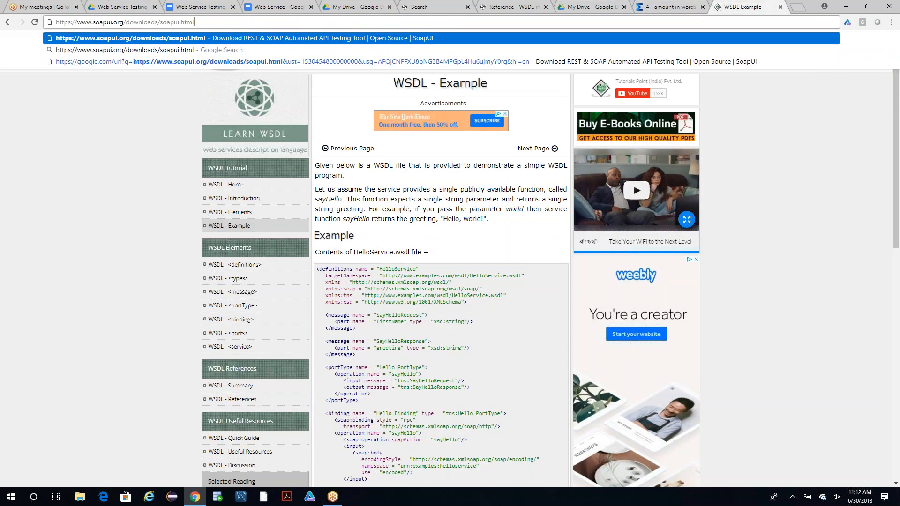
key(Return)
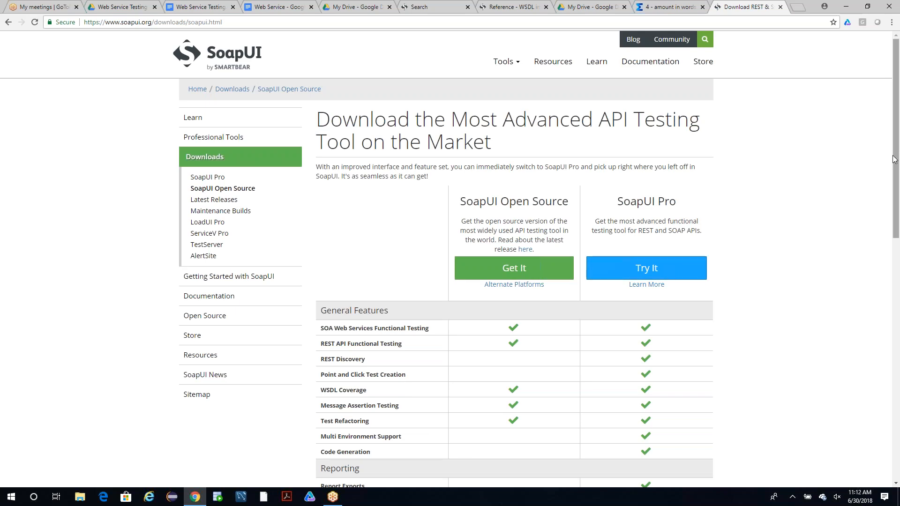
Open the SoapUI Pro free trial form and autofill the first name, last name, country and phone from the saved profile.
drag(895, 159, 892, 196)
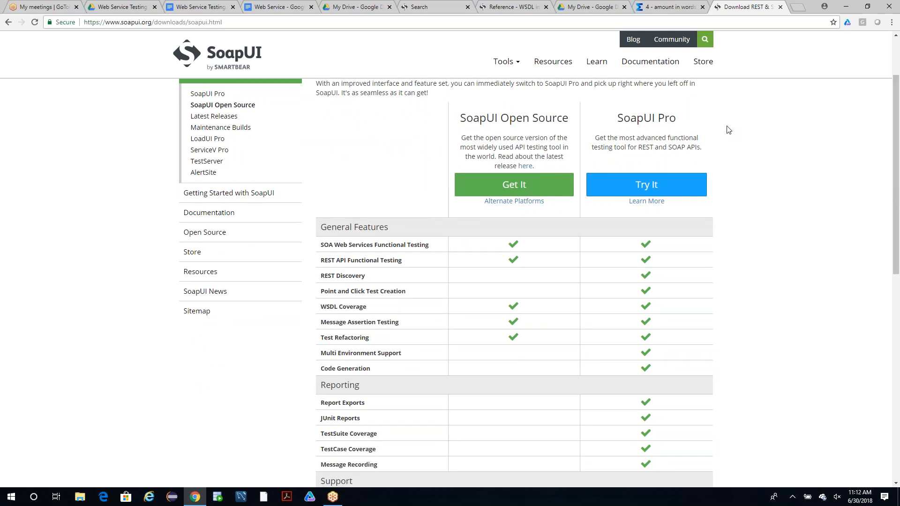
click(667, 184)
click(398, 165)
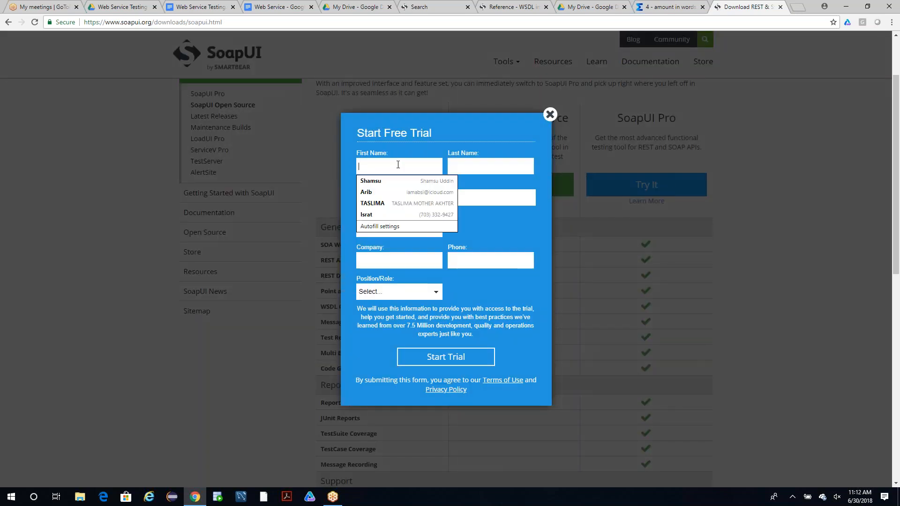
key(Down)
text(`)
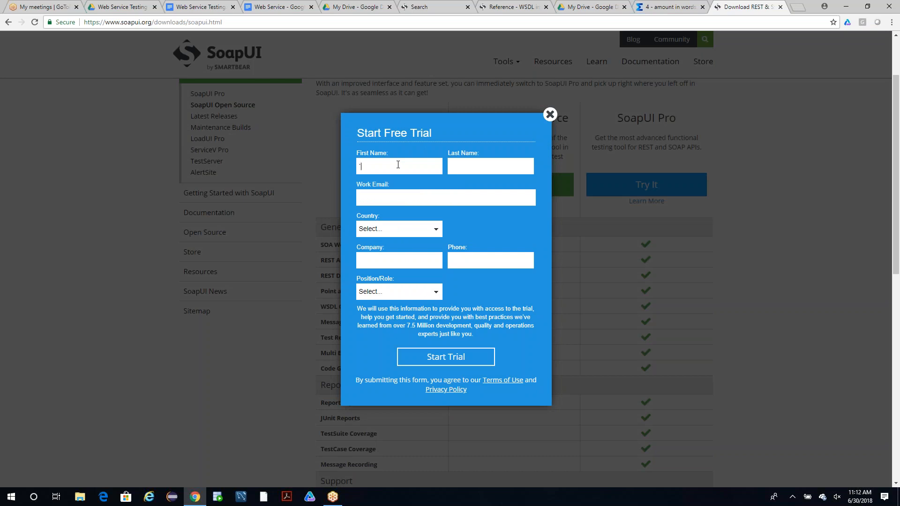
text(Shamsu)
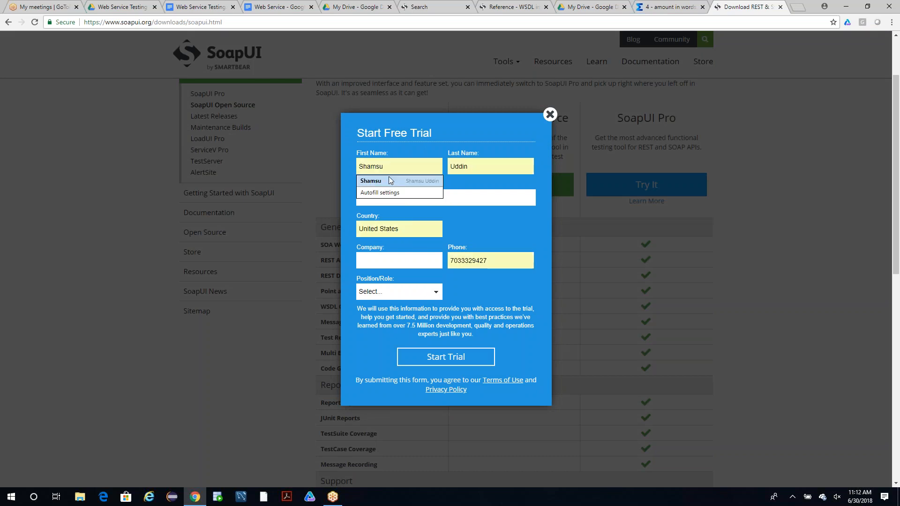
click(392, 180)
Set the trial form's state to Virginia and fill in the work email with the saved address suggestion.
click(485, 229)
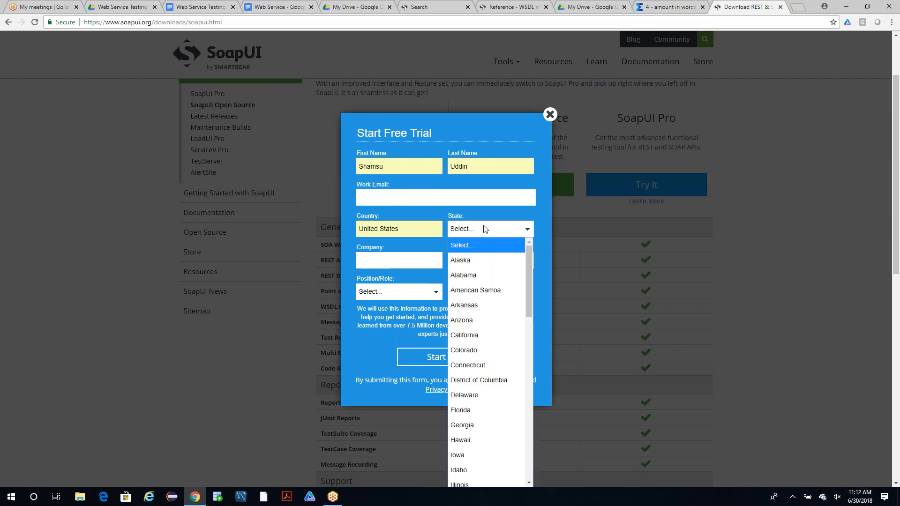
key(v)
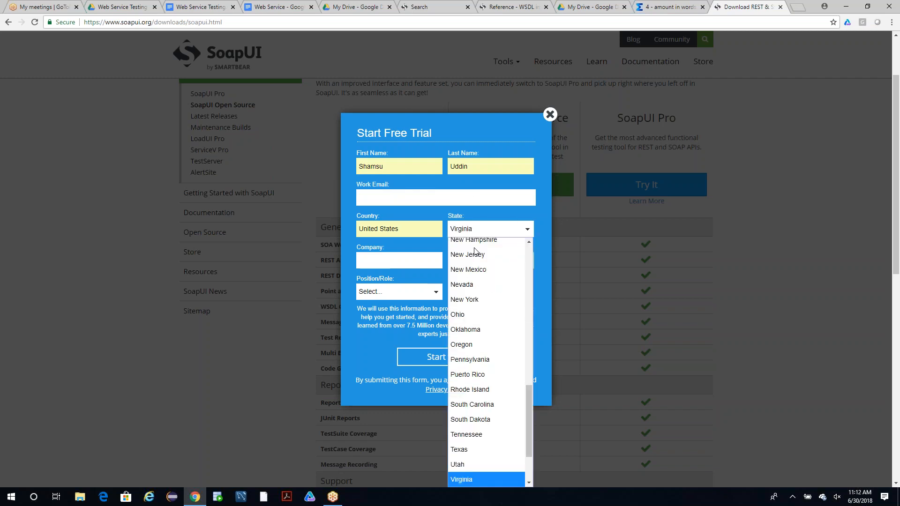
click(482, 200)
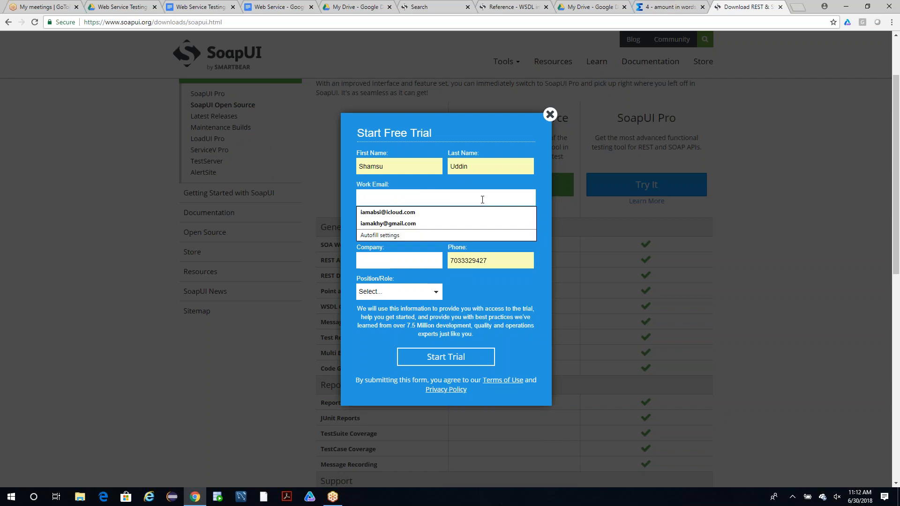
text(shamsu)
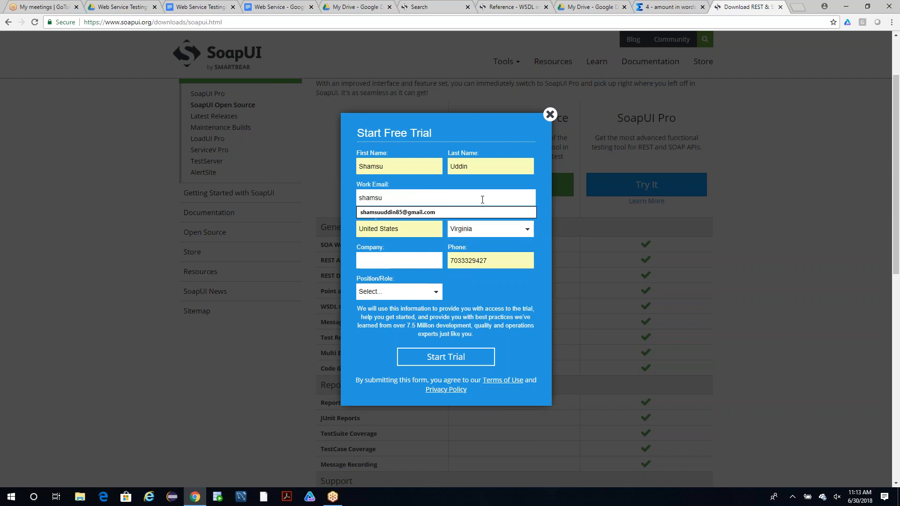
key(Down)
text(')
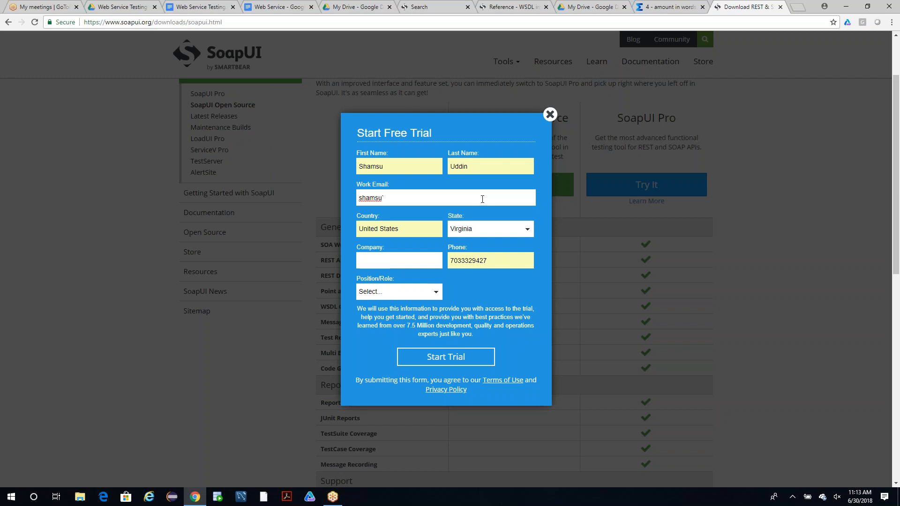
key(BackSpace)
key(Down)
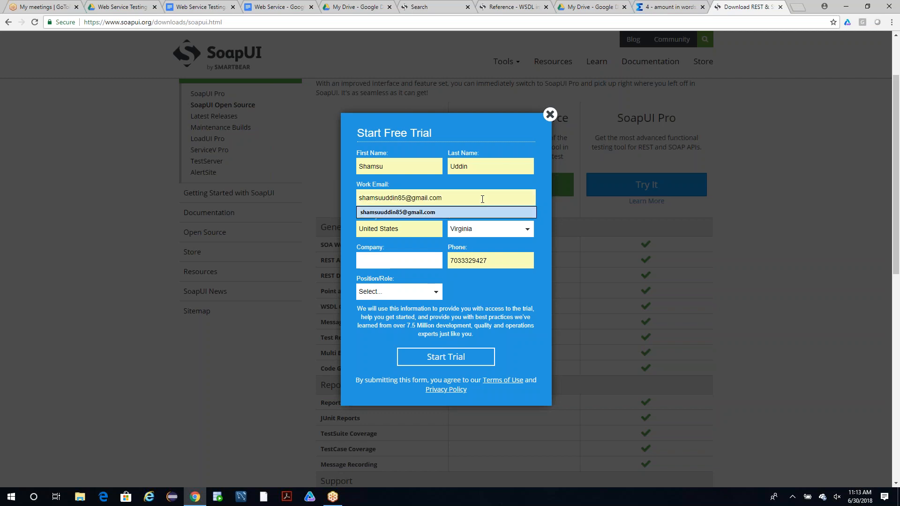
key(Return)
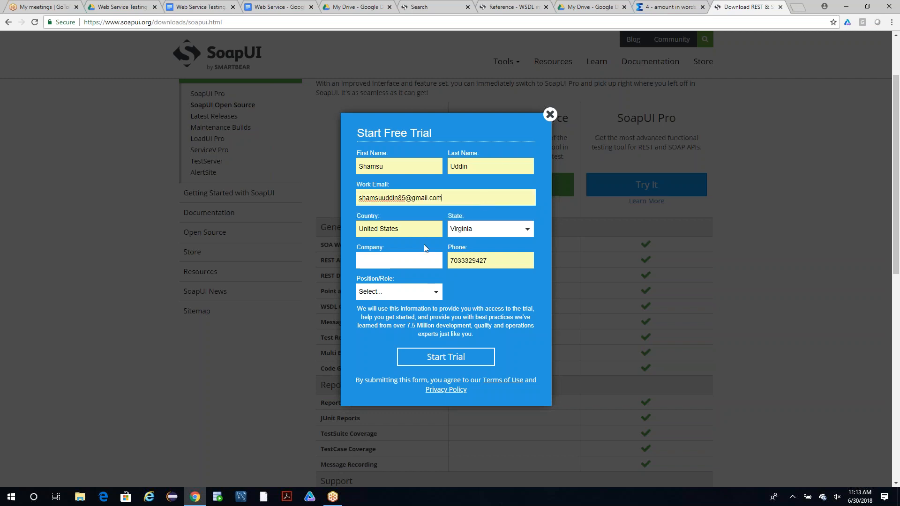
Enter Test1 as the company, choose Software QA as the position, and submit the SoapUI Pro trial request.
click(397, 255)
text(Test1)
click(379, 292)
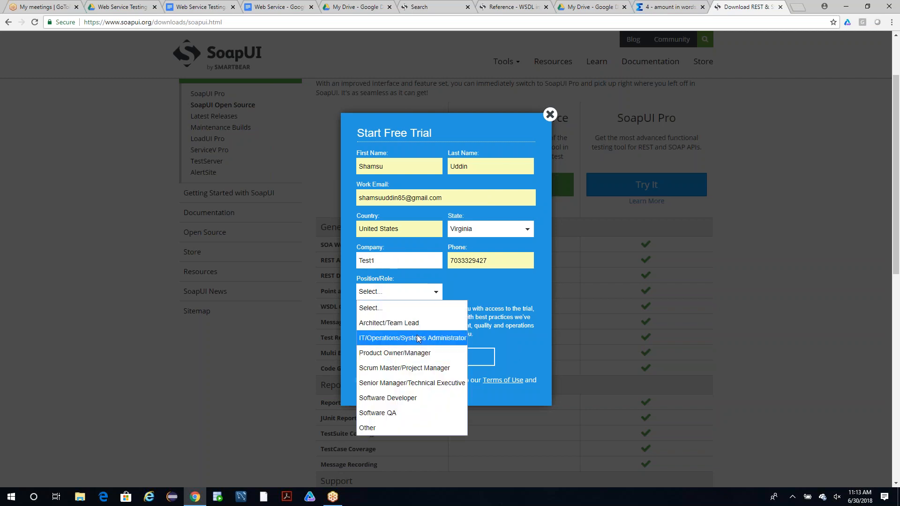
click(408, 397)
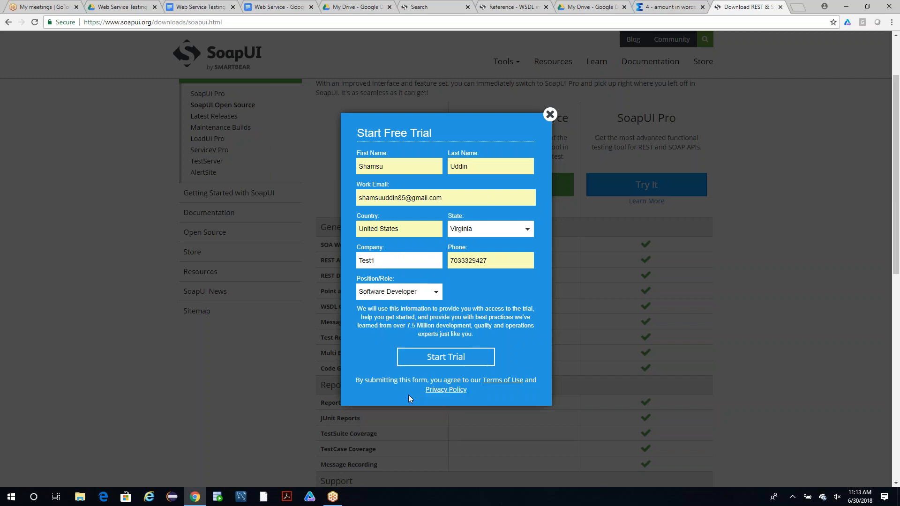
click(425, 291)
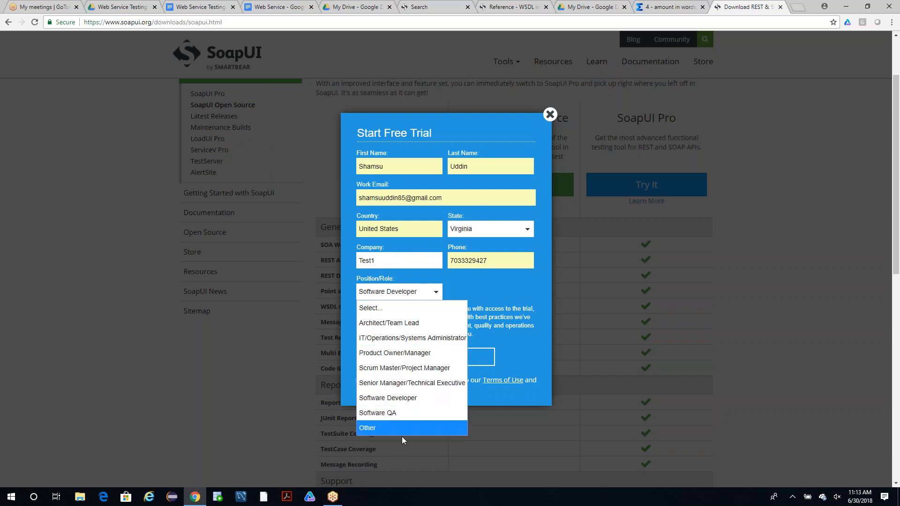
click(402, 411)
click(467, 357)
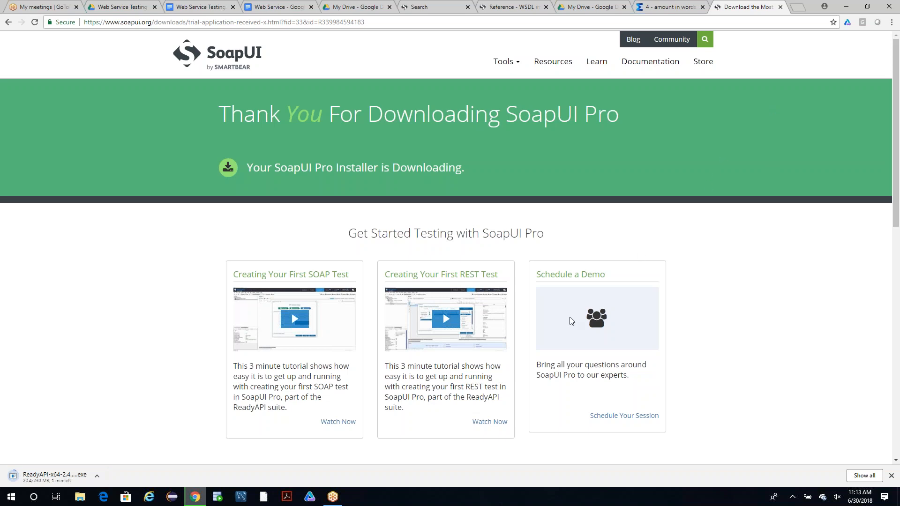
click(878, 396)
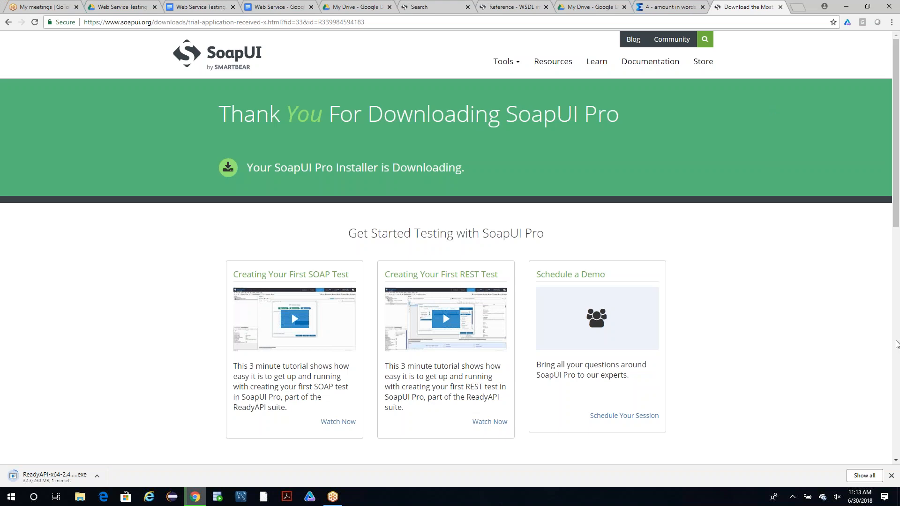
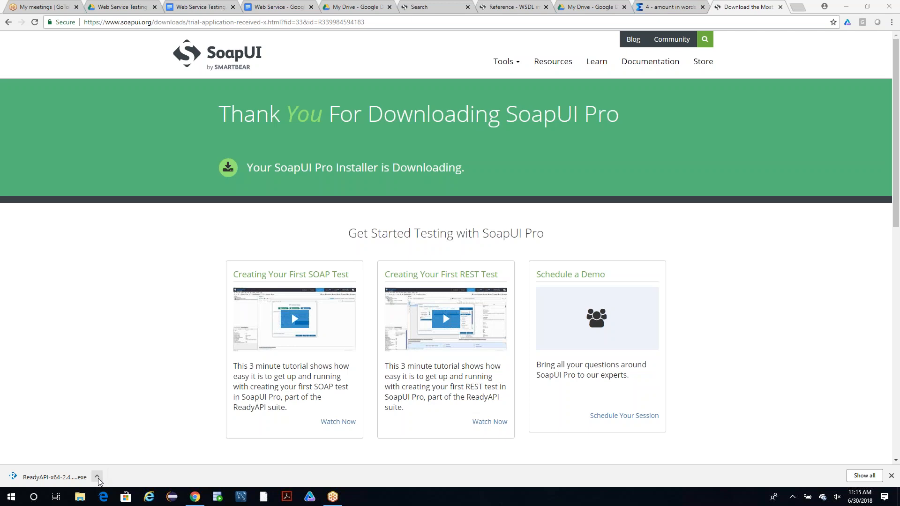
Launch the downloaded ReadyAPI installer, return to the SoapUI downloads page while it prepares, and switch to the installer.
click(57, 477)
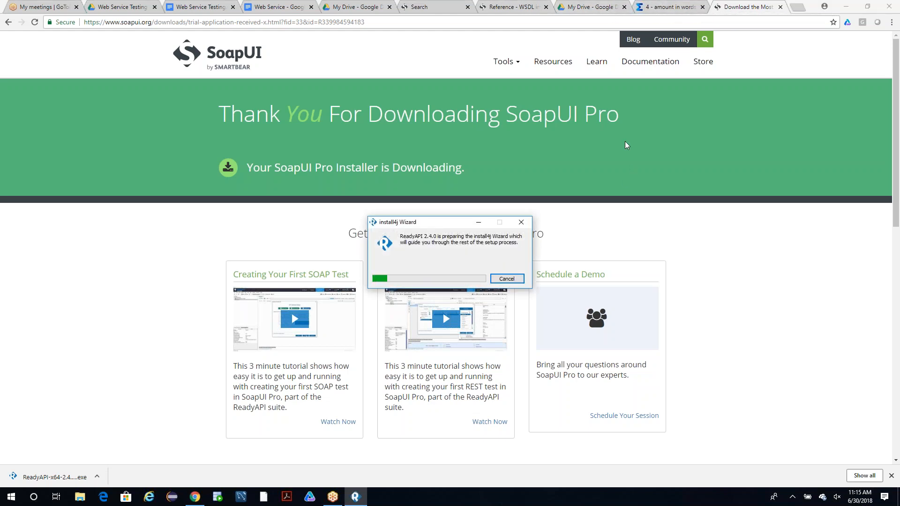
click(7, 21)
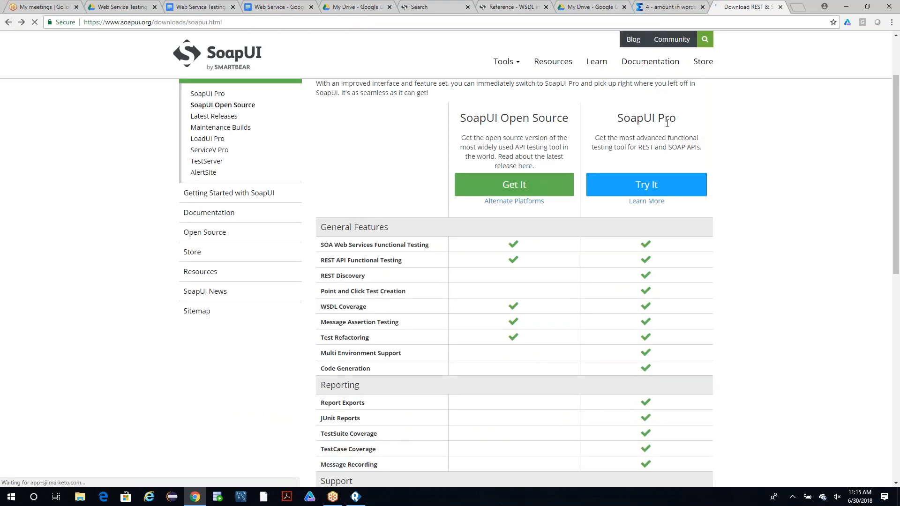
drag(680, 119, 632, 119)
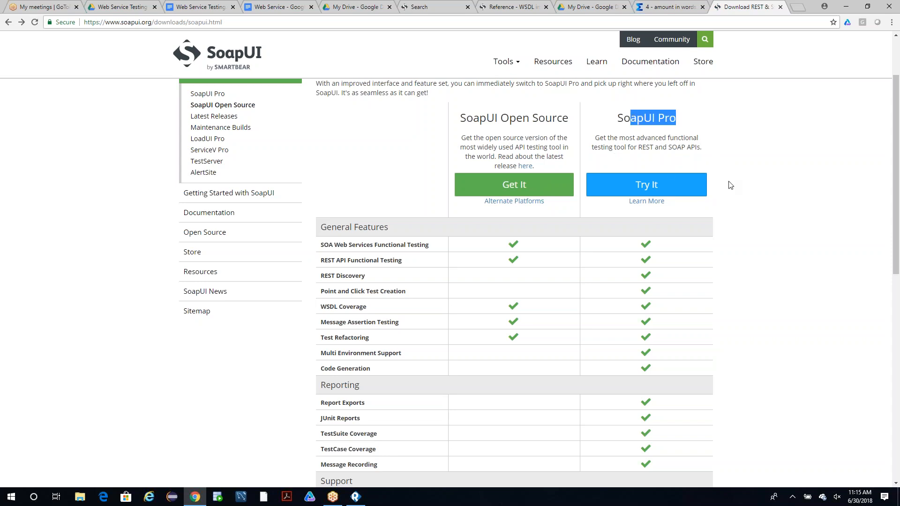
click(354, 497)
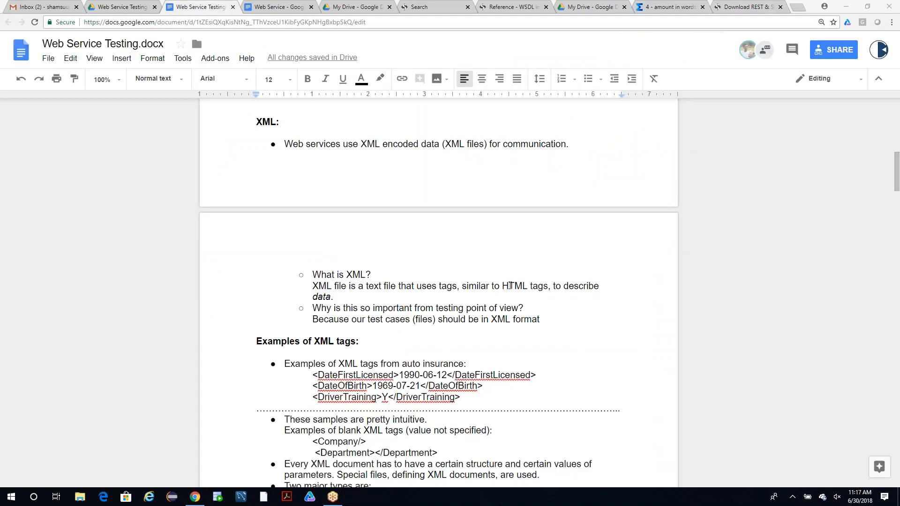
Copy the three auto insurance XML tag lines under "Examples of XML tags" in Web Service Testing.docx.
scroll(464, 300, up, 11)
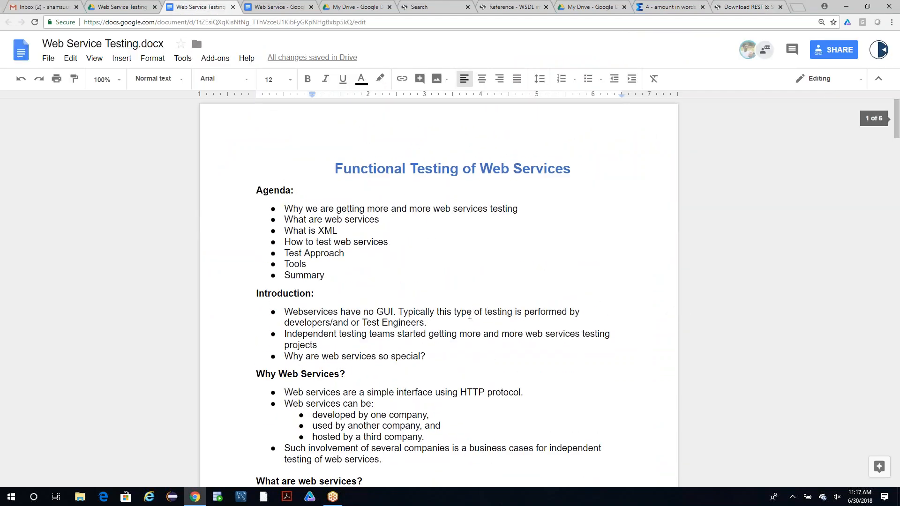
scroll(471, 316, down, 15)
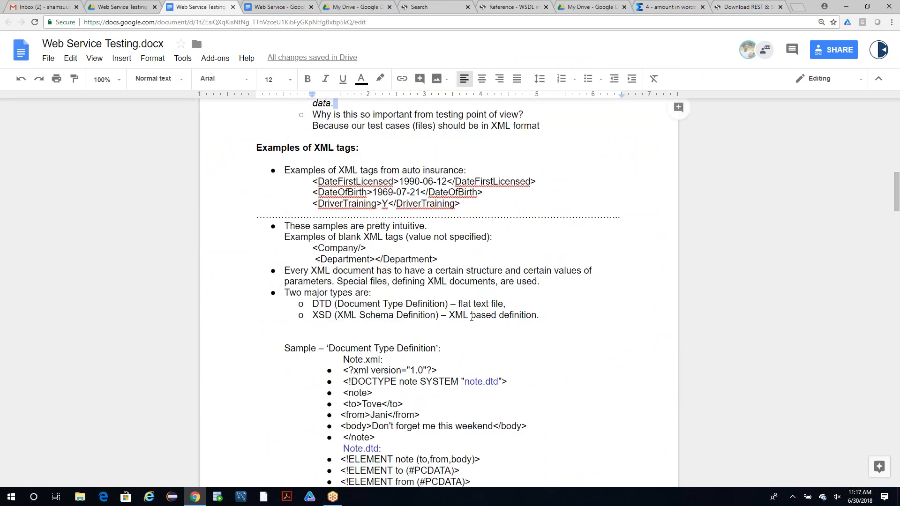
scroll(471, 318, down, 6)
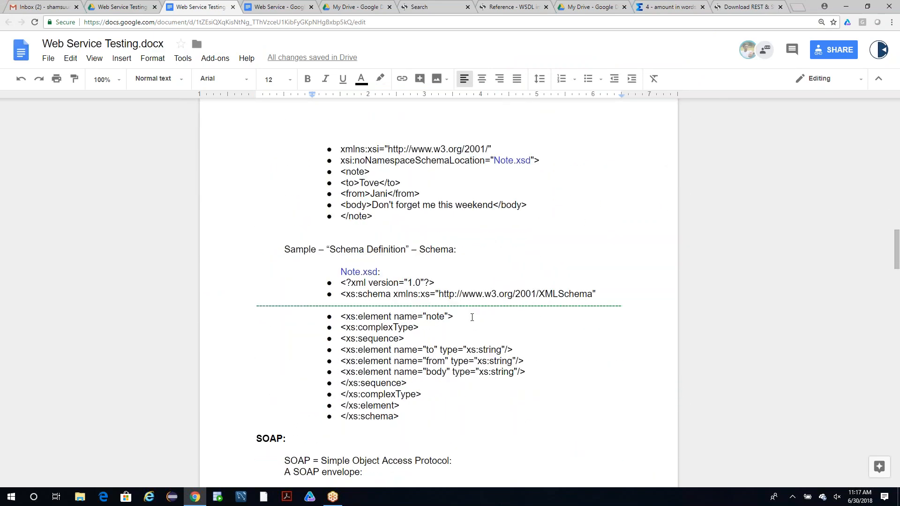
scroll(471, 317, up, 10)
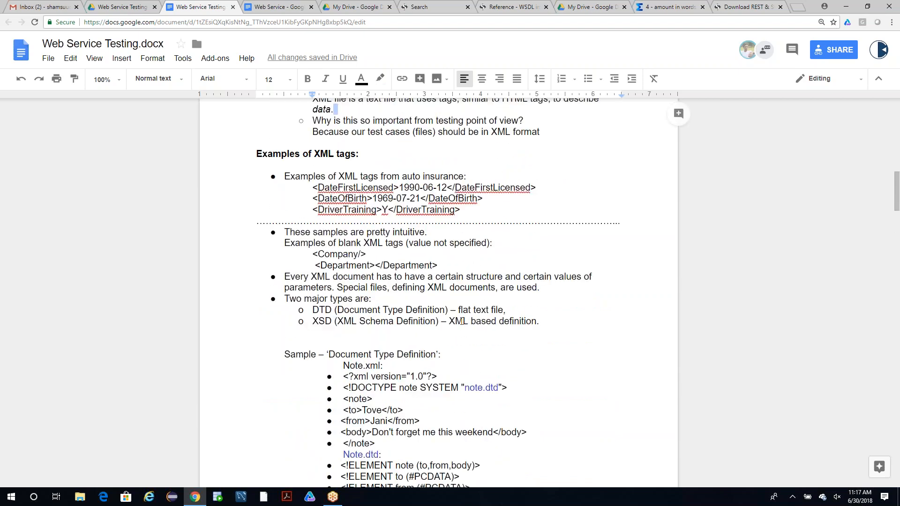
scroll(461, 322, up, 9)
scroll(465, 308, down, 5)
scroll(465, 309, down, 3)
drag(464, 257, 316, 236)
key(ctrl+c)
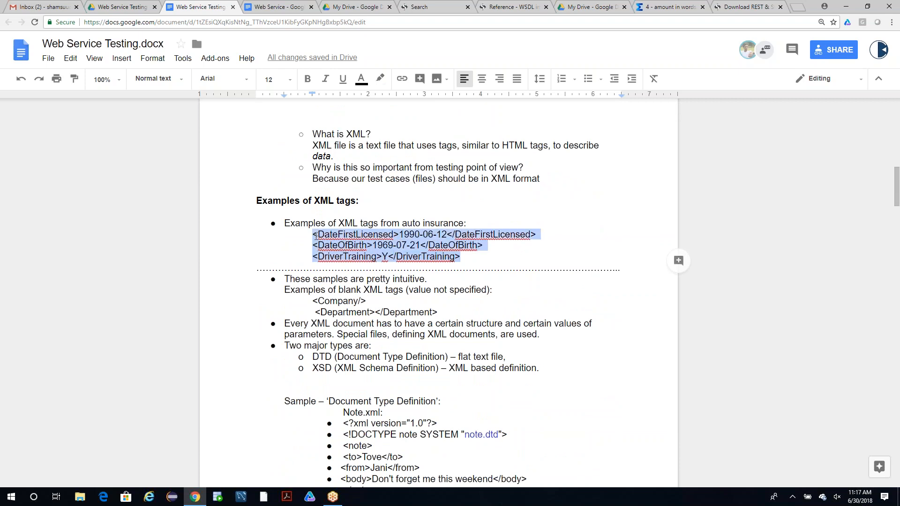
Create a new text document on the desktop and name it SampleXml.
key(super+d)
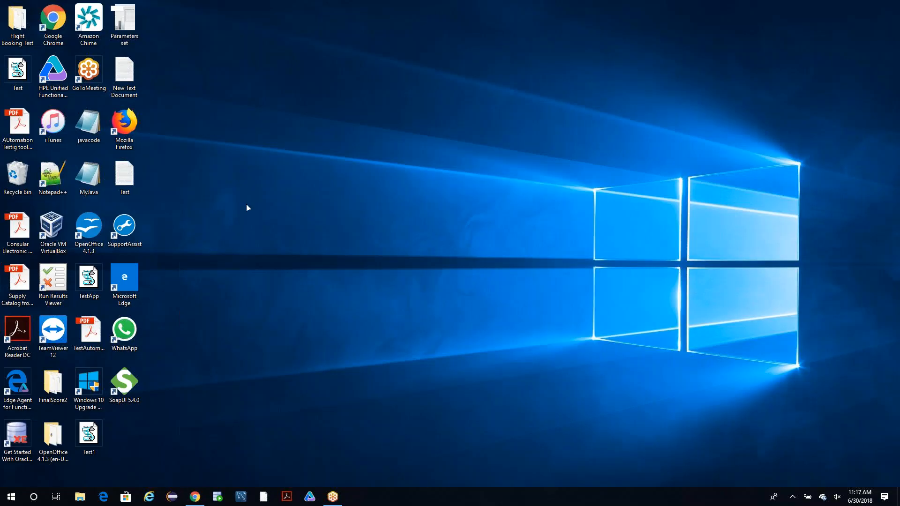
right_click(308, 110)
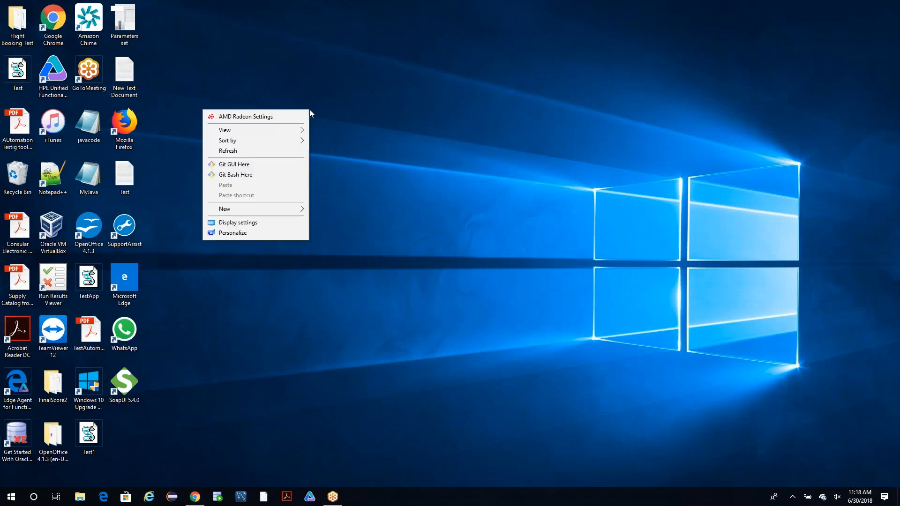
mouse_move(279, 213)
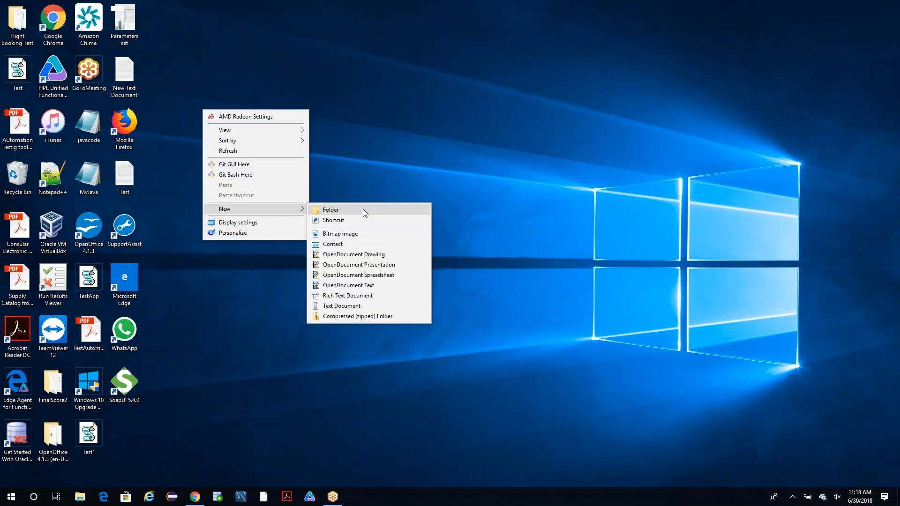
click(357, 306)
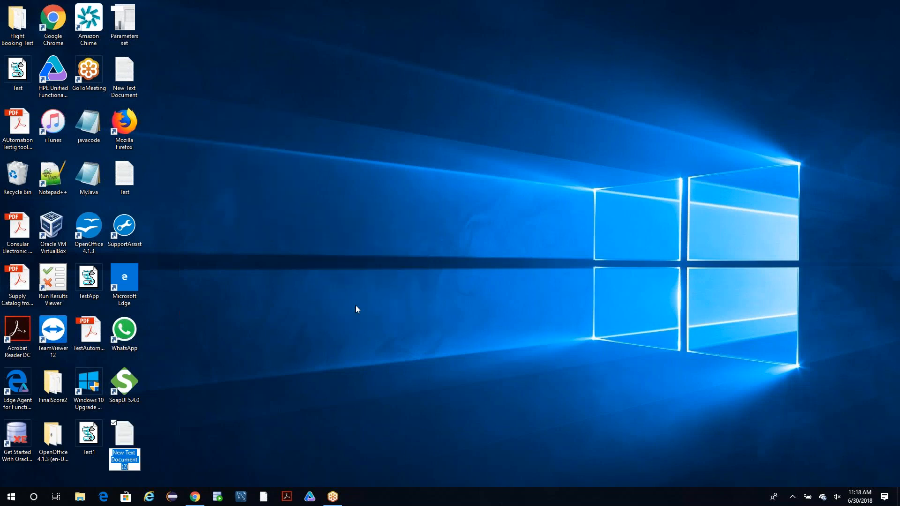
drag(121, 441, 463, 86)
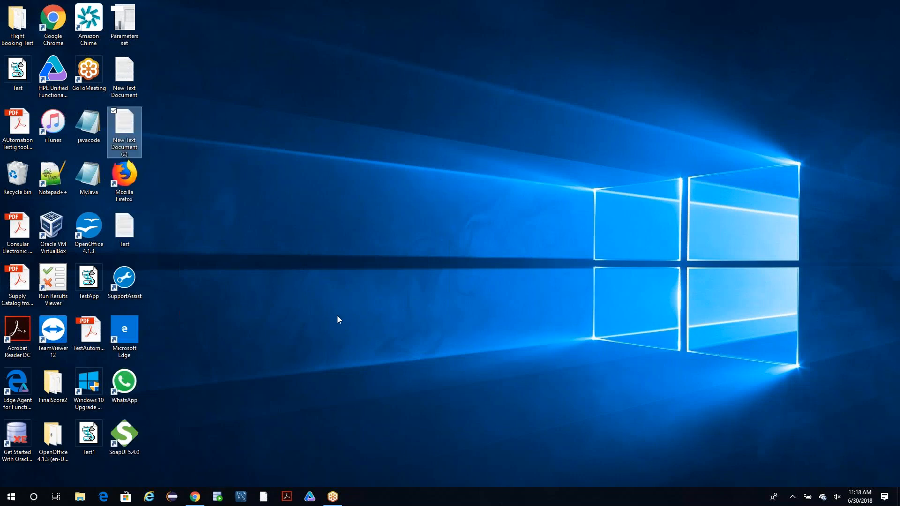
drag(126, 121, 117, 138)
right_click(117, 138)
click(27, 321)
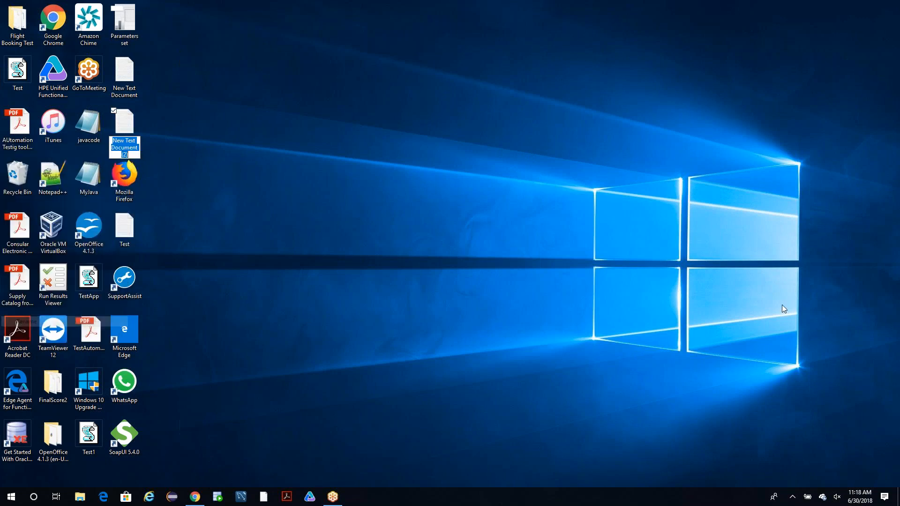
text(Sampl)
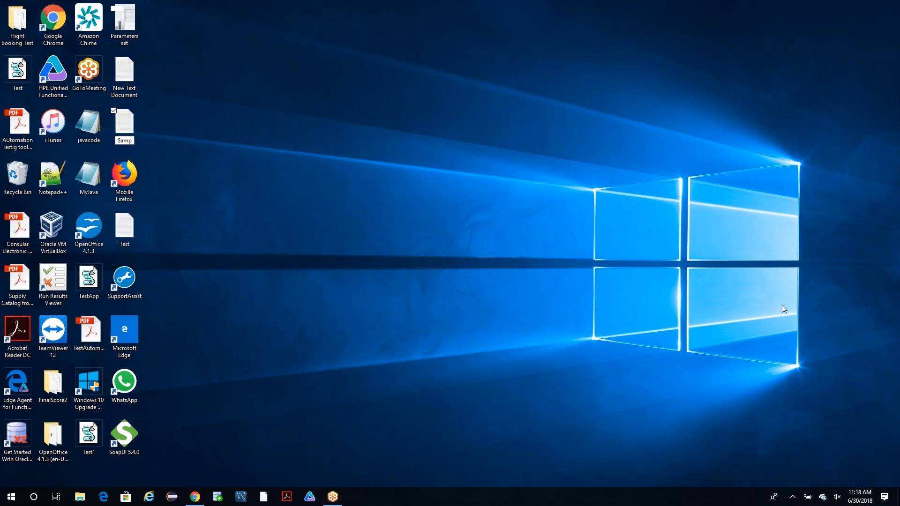
text(eXml)
key(Return)
Open the SampleXml text document in Notepad and paste the copied XML tag lines into it.
right_click(133, 126)
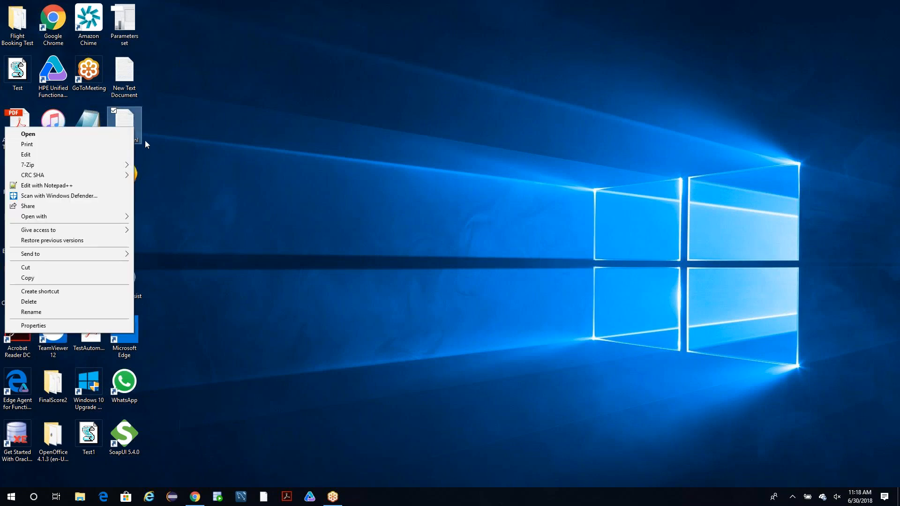
click(77, 155)
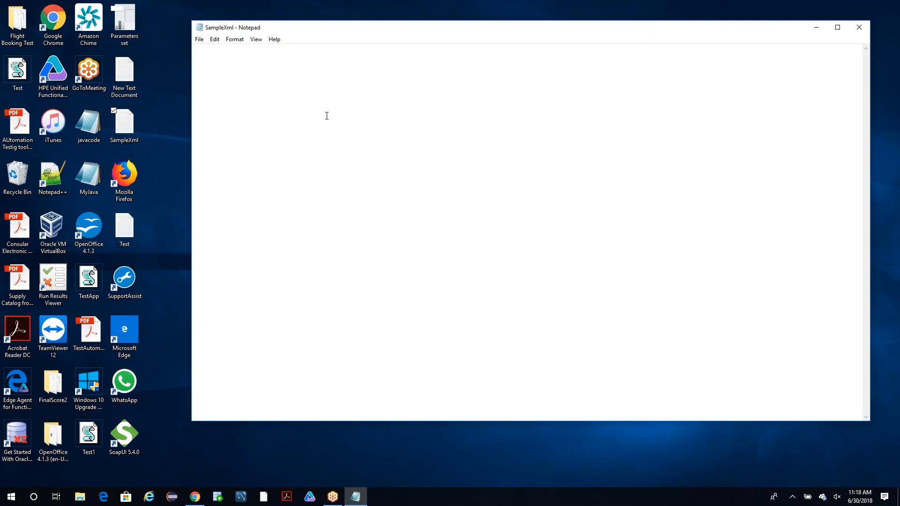
key(ctrl+v)
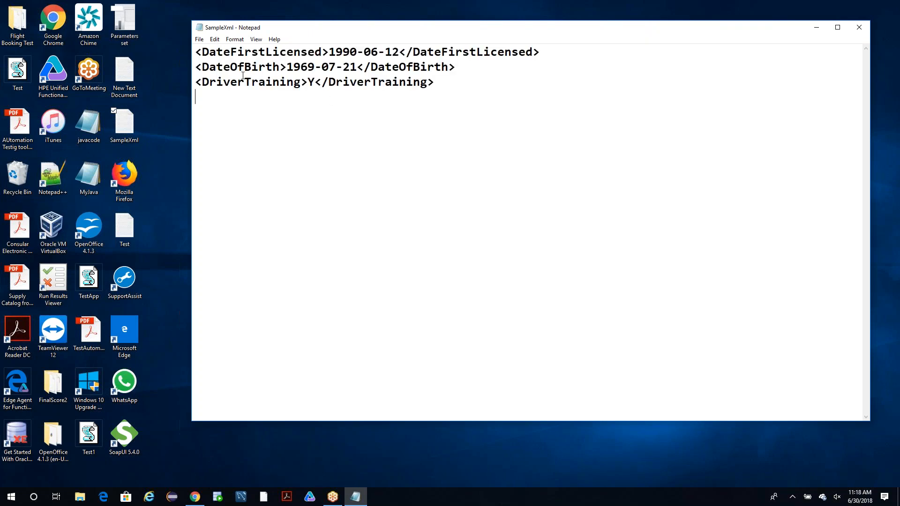
Replace the value of the DriverTraining tag with "Any Training".
click(317, 80)
key(BackSpace)
text(Any Training)
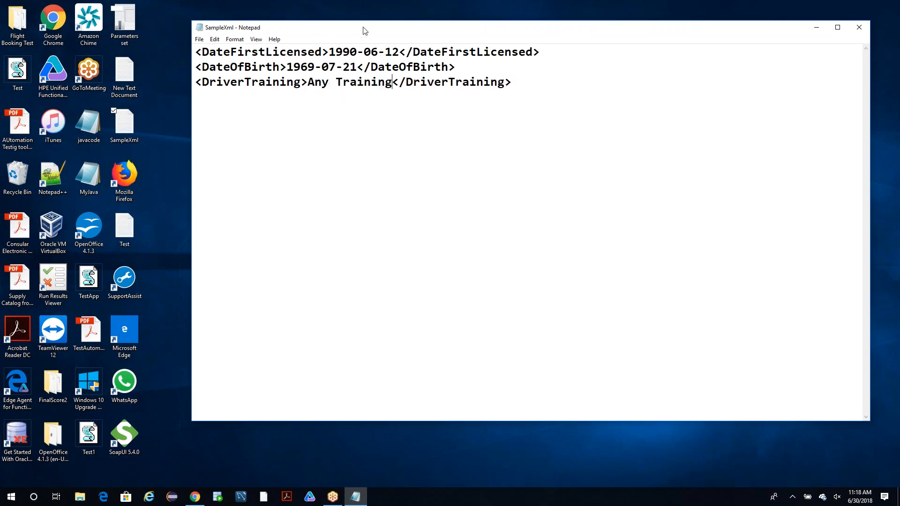
Save a copy of the file to the desktop as SampleXml.xml with the All Files type.
drag(363, 27, 316, 51)
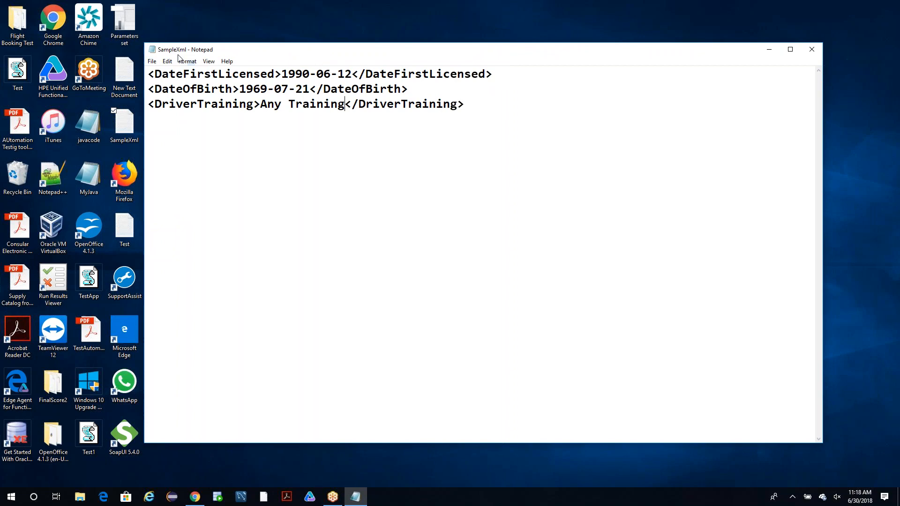
click(152, 62)
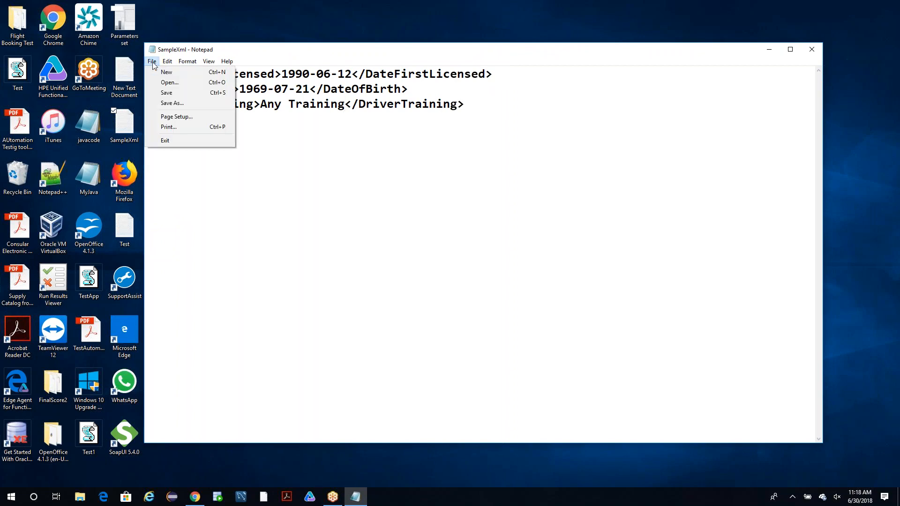
click(162, 102)
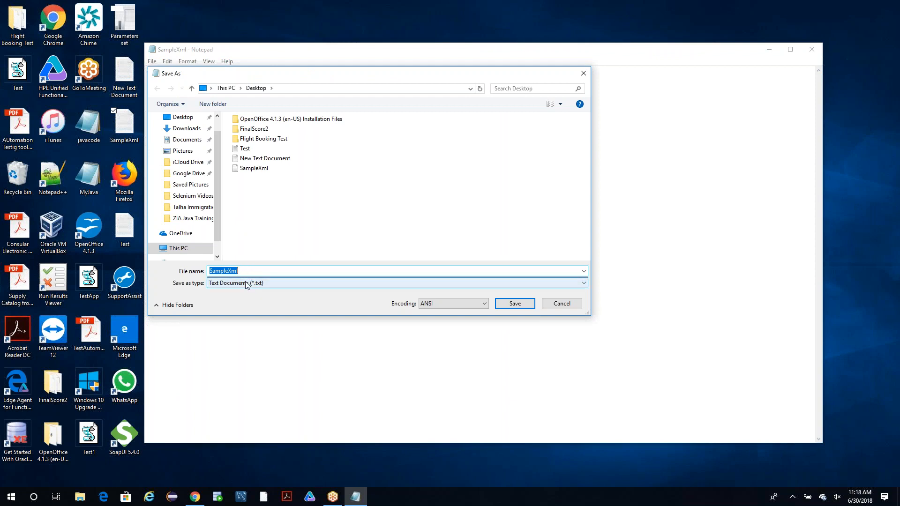
click(247, 283)
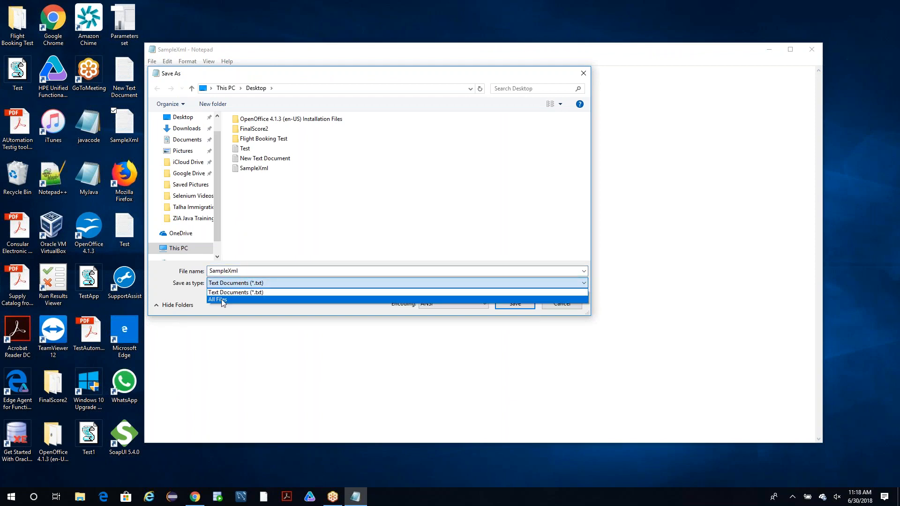
click(223, 300)
click(261, 271)
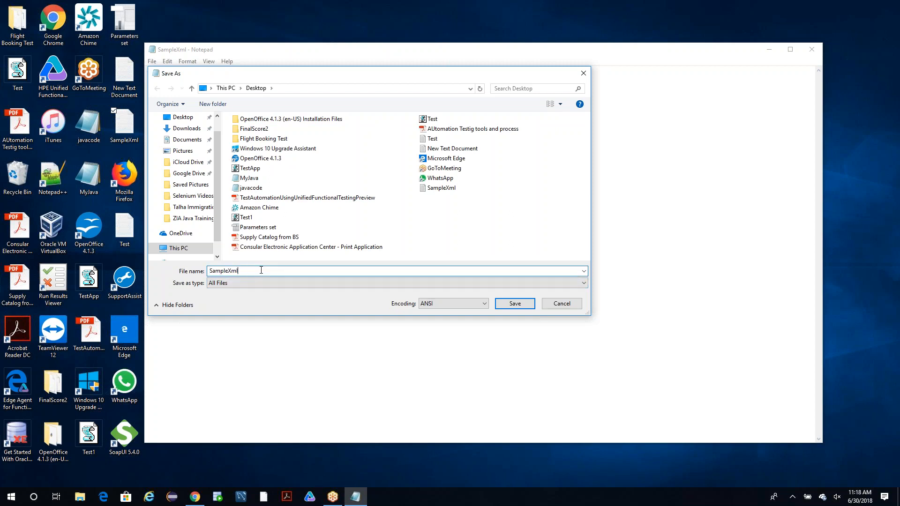
text(.xm)
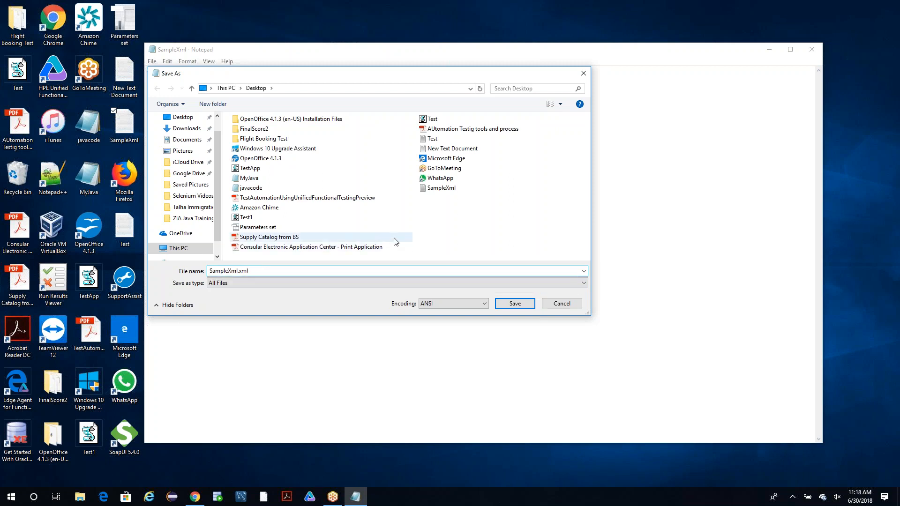
text(l)
click(523, 306)
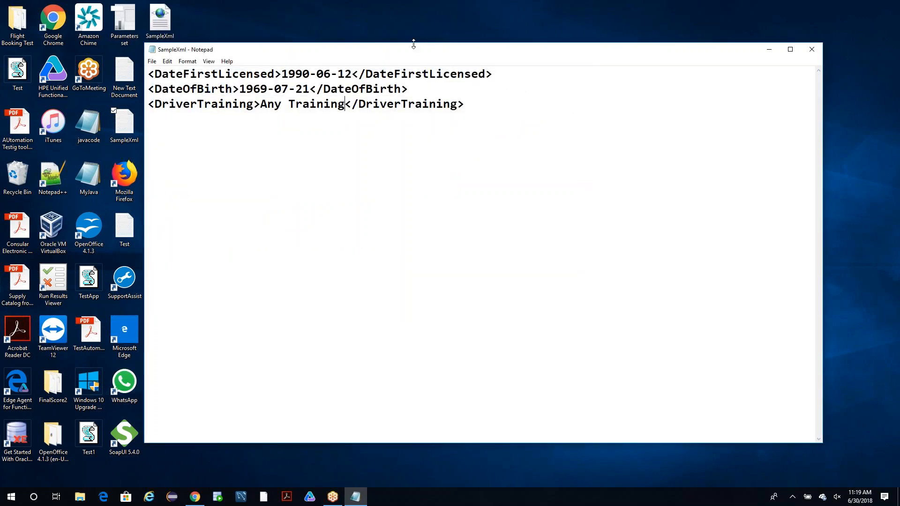
Open SampleXml.xml from the desktop in Internet Explorer to examine how its tags display, and close the browser.
drag(406, 51, 336, 368)
mouse_move(134, 122)
mouse_down()
mouse_move(310, 112)
mouse_move(181, 110)
mouse_move(130, 124)
mouse_up()
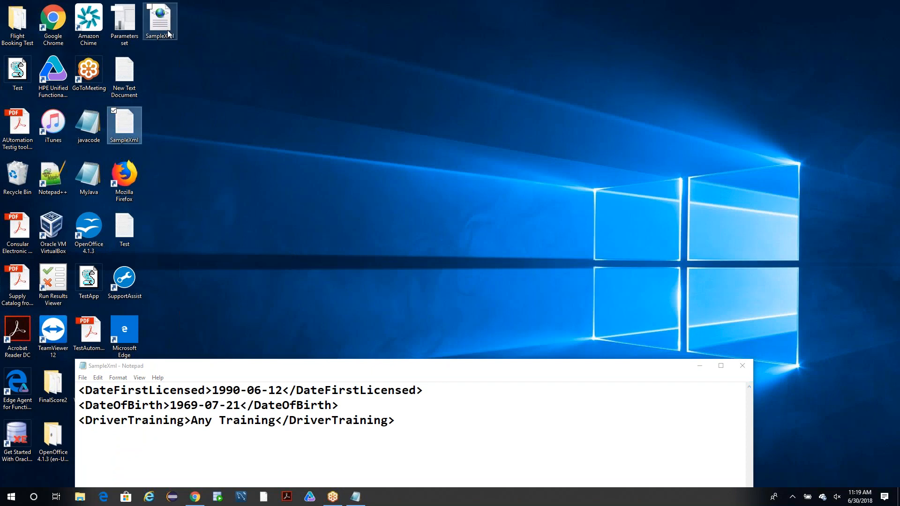
click(168, 30)
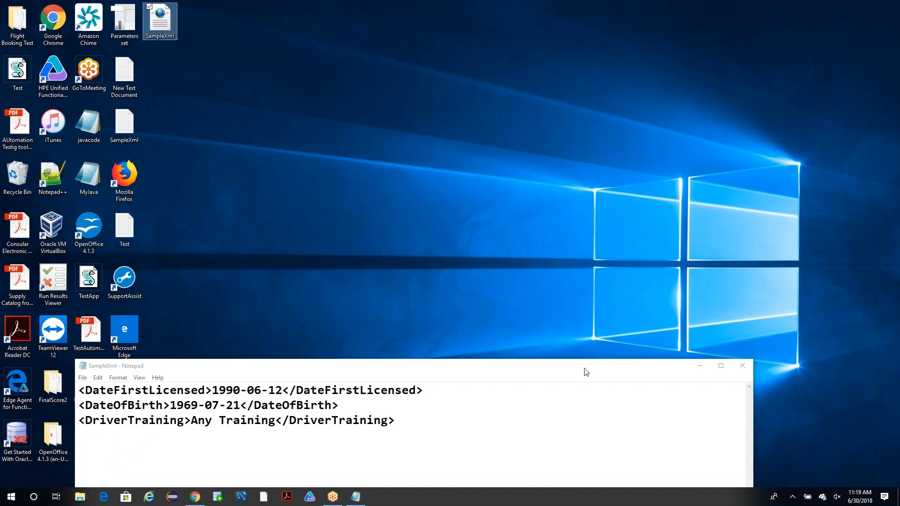
drag(585, 371, 627, 277)
drag(440, 328, 117, 289)
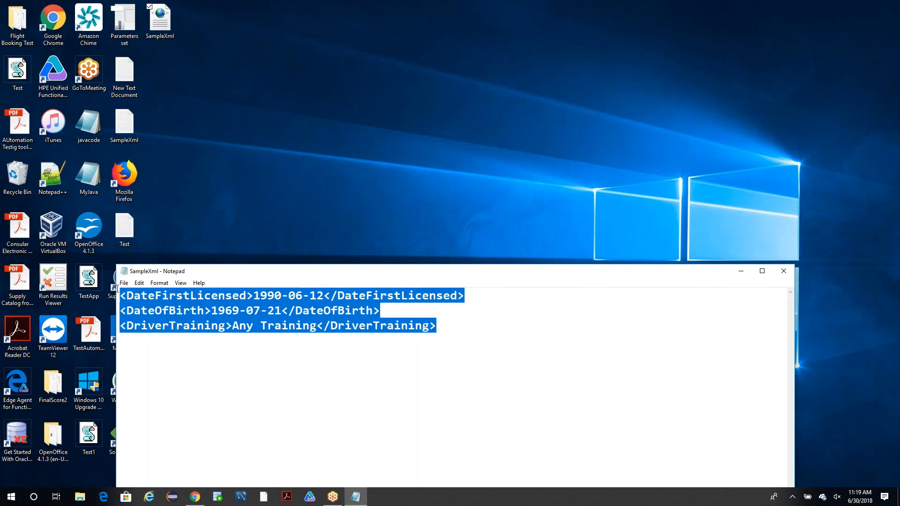
click(166, 25)
double_click(166, 25)
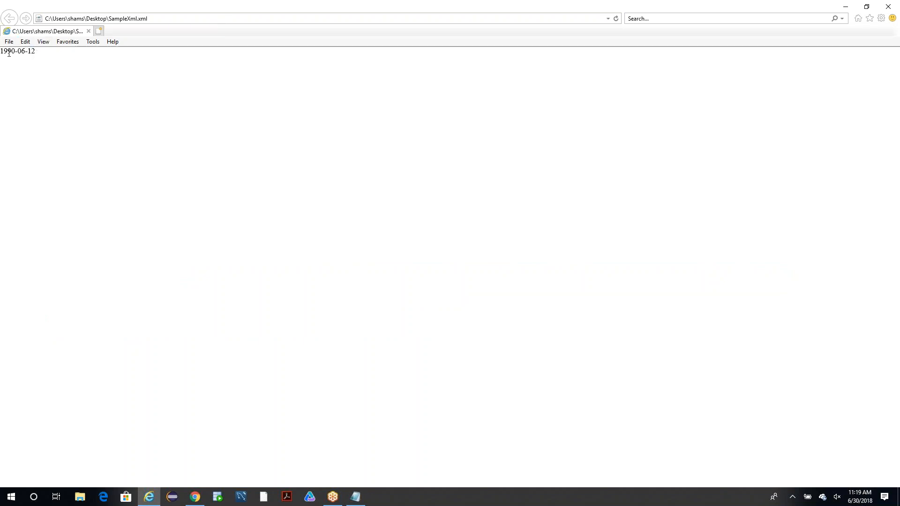
drag(60, 57, 3, 54)
click(144, 72)
drag(193, 11, 165, 173)
click(590, 169)
Reposition the SampleXml Notepad window on the desktop and clear the selection of its XML lines.
drag(473, 275, 534, 92)
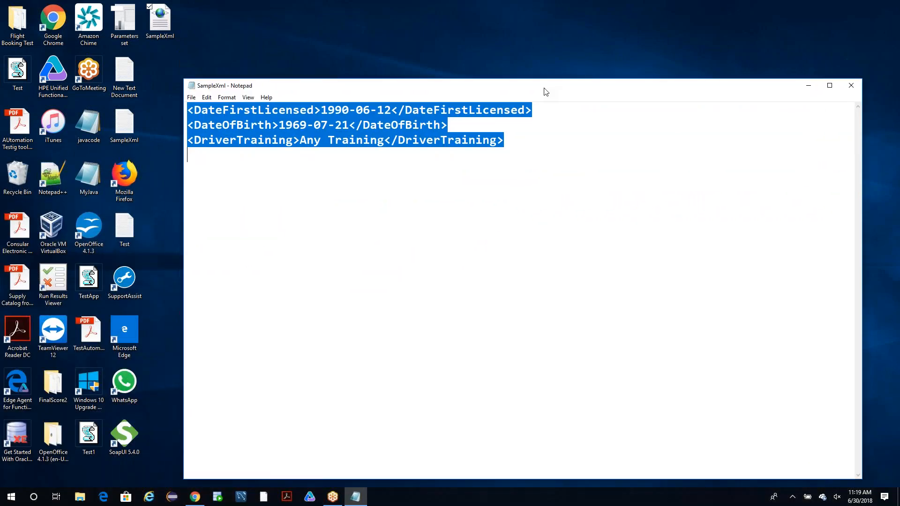
click(277, 44)
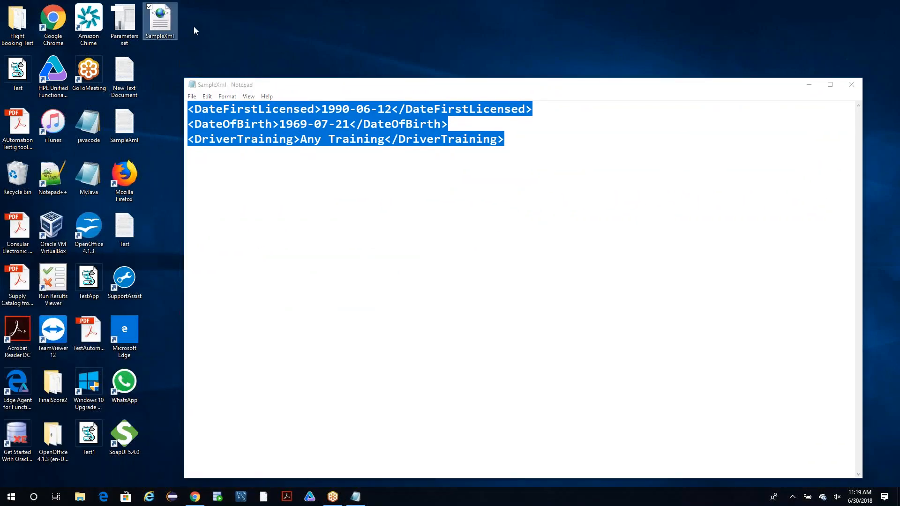
click(276, 87)
drag(276, 87, 252, 90)
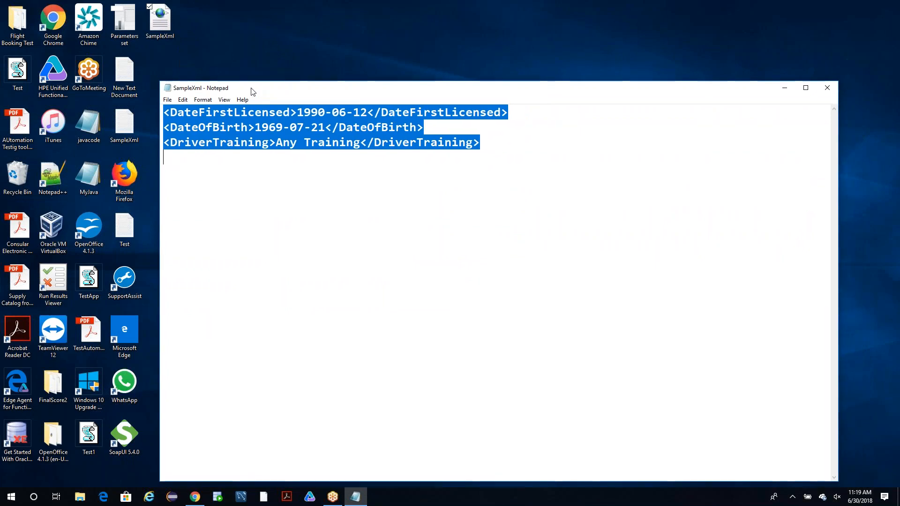
click(340, 143)
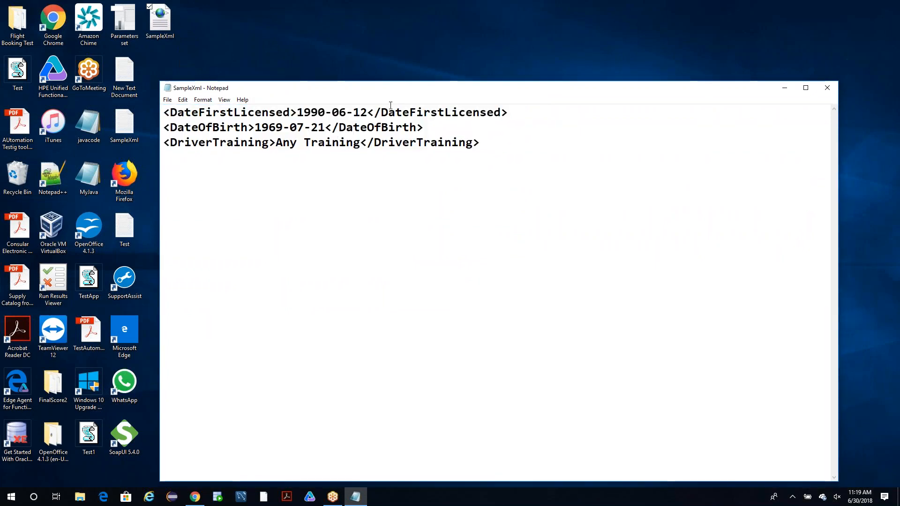
Close the SampleXml Notepad window and look through the kinds of new files the desktop offers.
drag(393, 93, 181, 115)
click(617, 116)
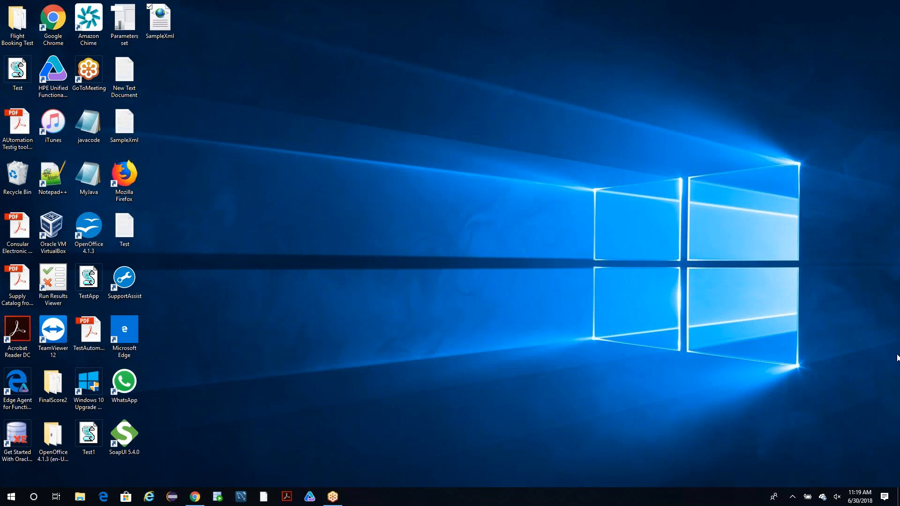
right_click(287, 217)
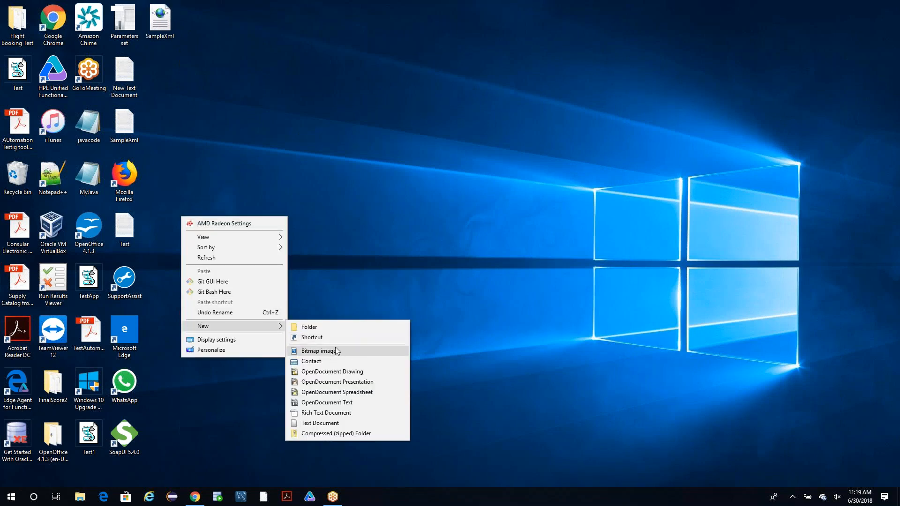
click(419, 261)
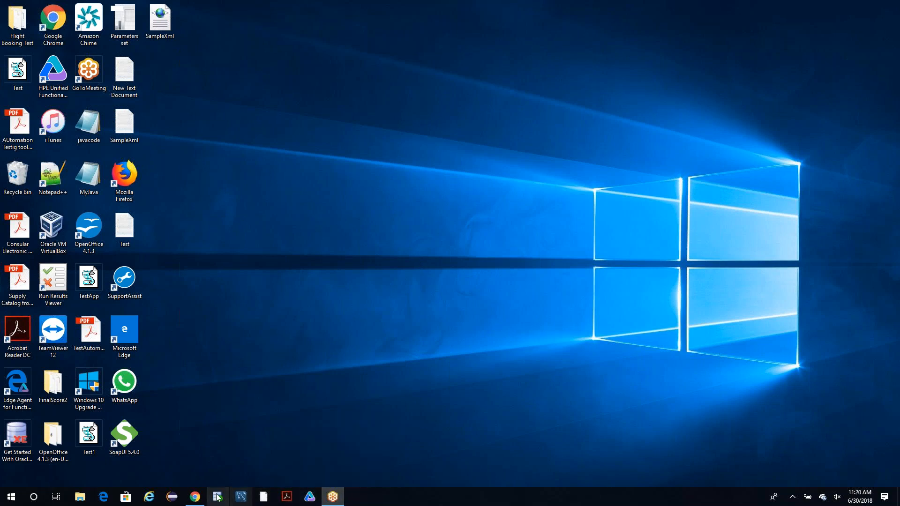
Switch to Chrome, copy the SOAP envelope sample from the Web Service Testing.docx notes, and minimize the browser.
click(195, 497)
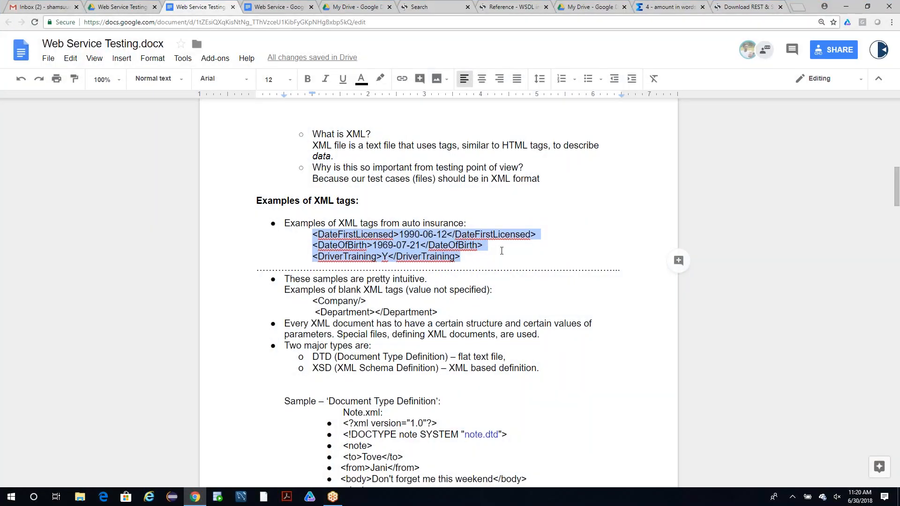
scroll(503, 269, down, 5)
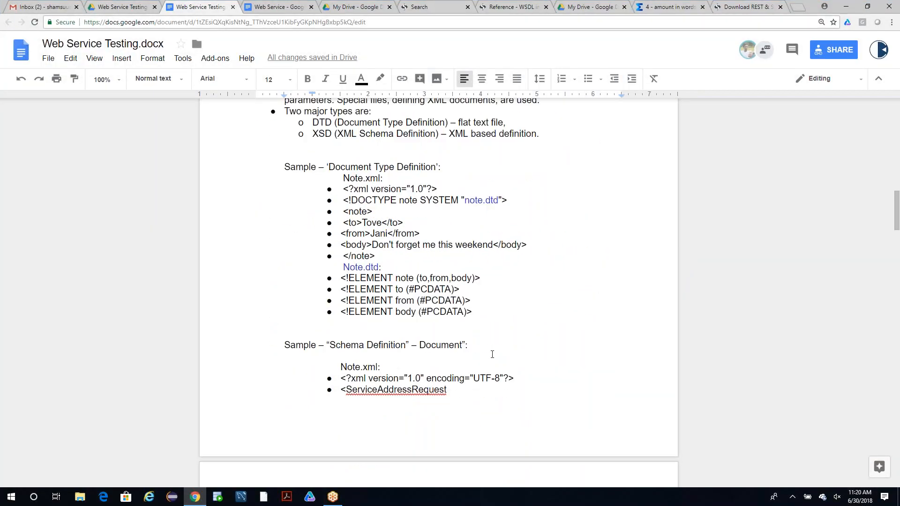
scroll(492, 354, down, 6)
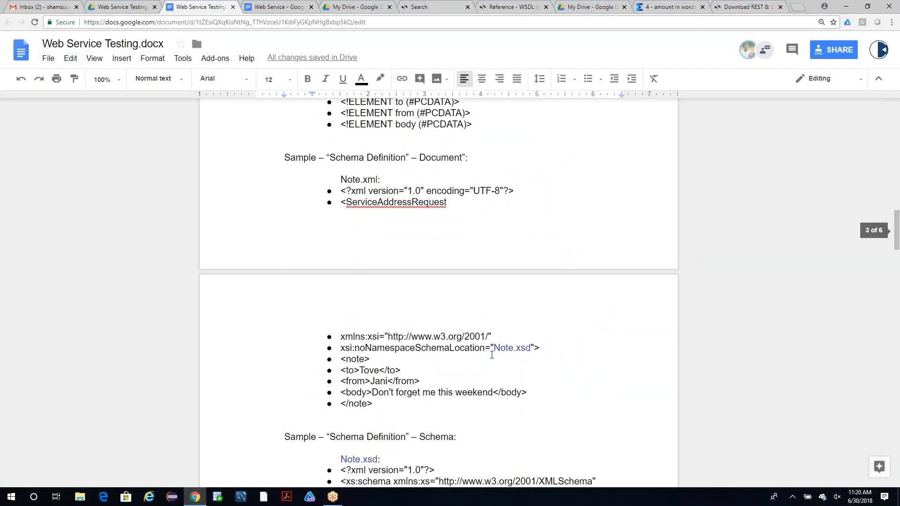
scroll(491, 355, down, 8)
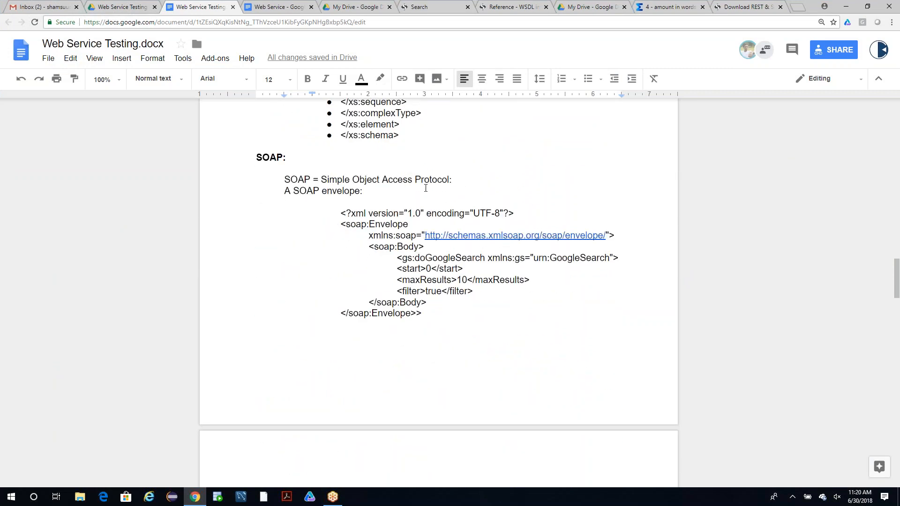
drag(340, 208, 438, 318)
key(ctrl+c)
key(alt)
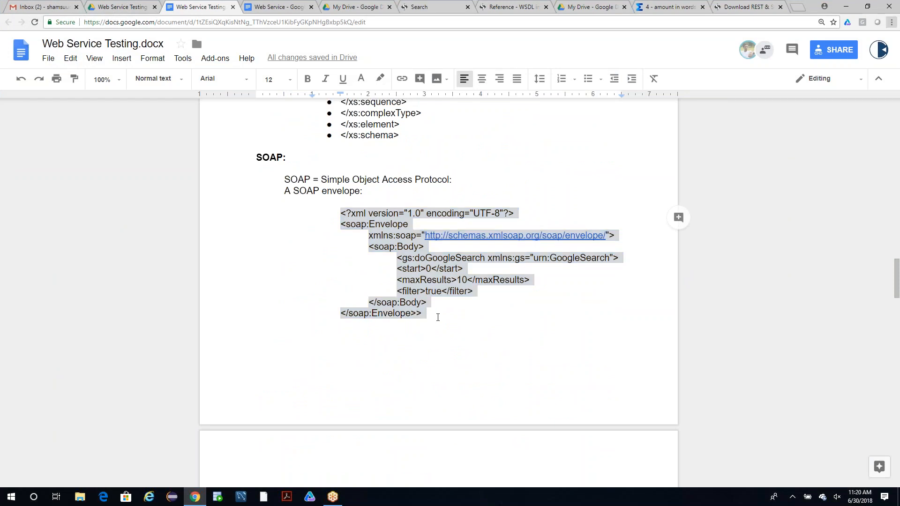
click(846, 6)
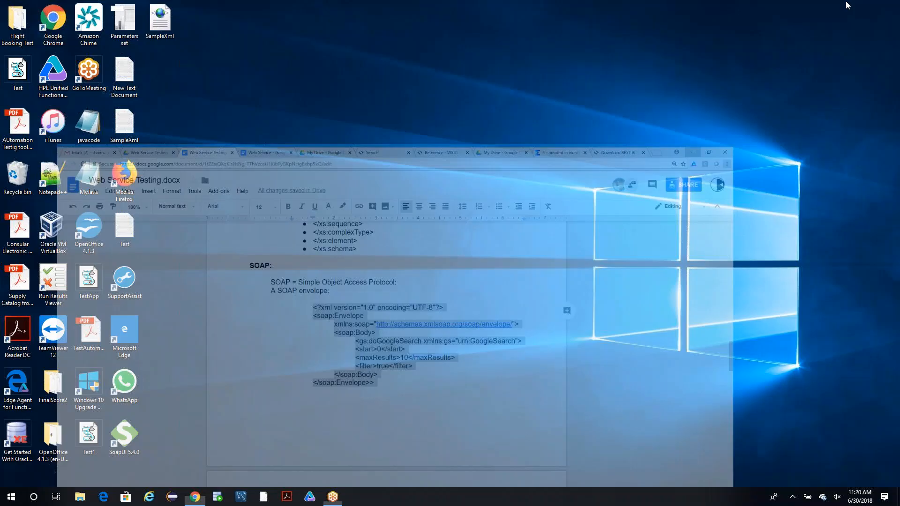
Open SampleXml.xml from the desktop in Notepad and replace all its lines with the copied SOAP envelope.
right_click(169, 17)
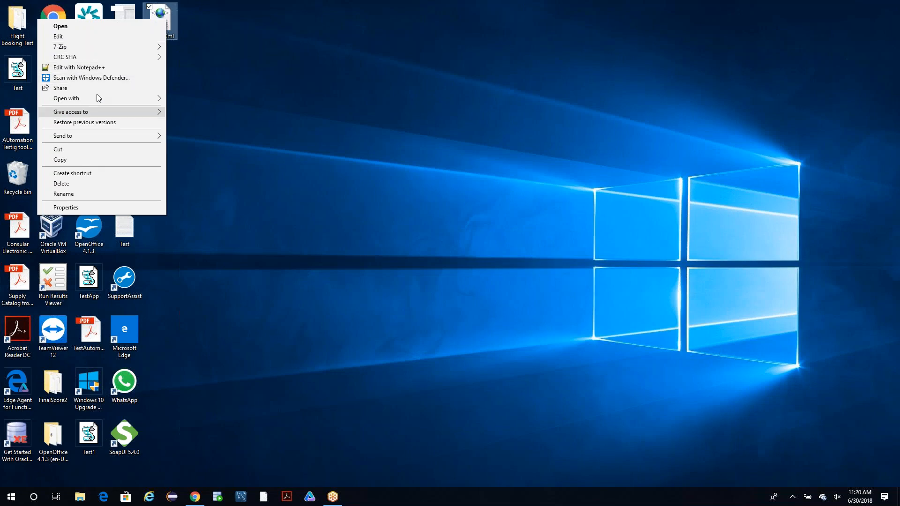
click(99, 38)
drag(339, 120, 642, 123)
key(ctrl+a)
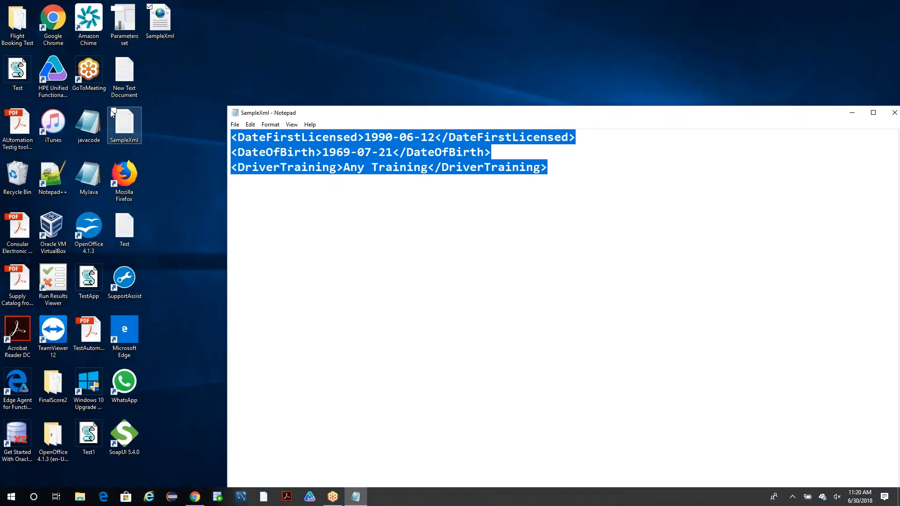
key(ctrl+v)
Reposition the Notepad window and close it, saving the changes to SampleXml.xml.
drag(242, 113, 122, 114)
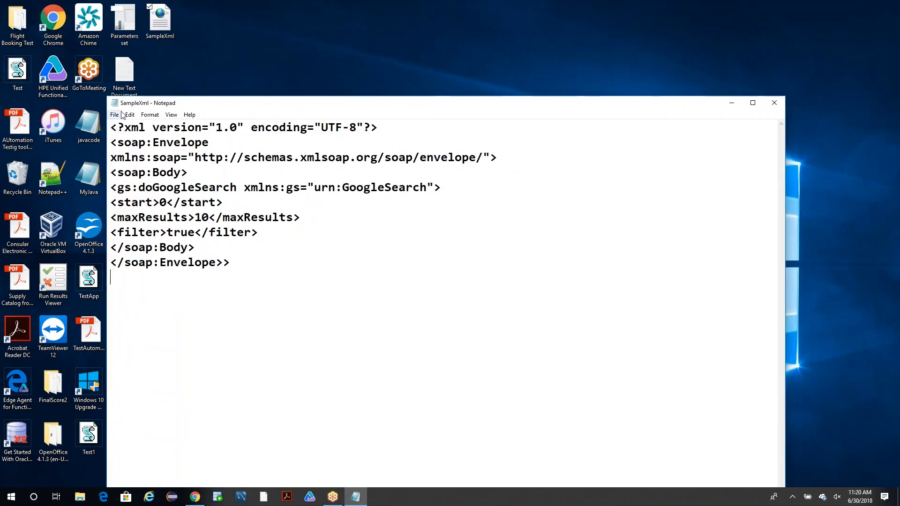
drag(566, 104, 493, 106)
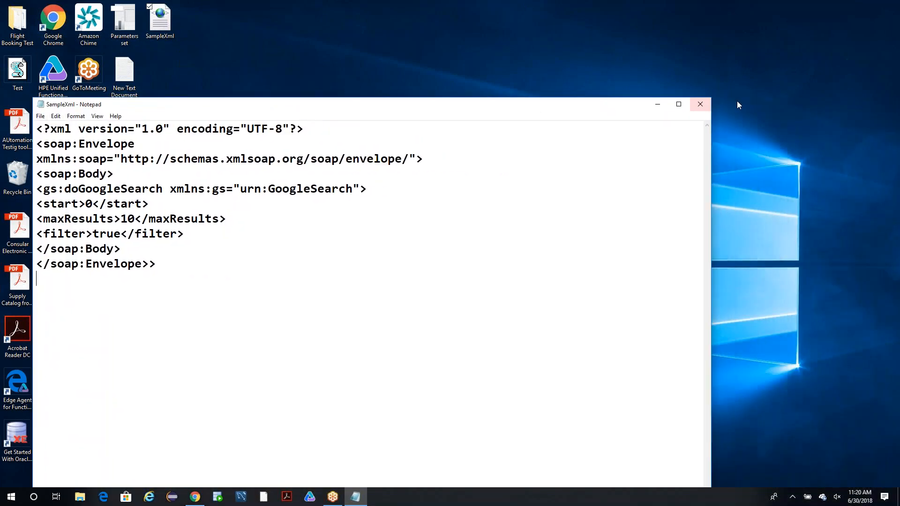
click(700, 104)
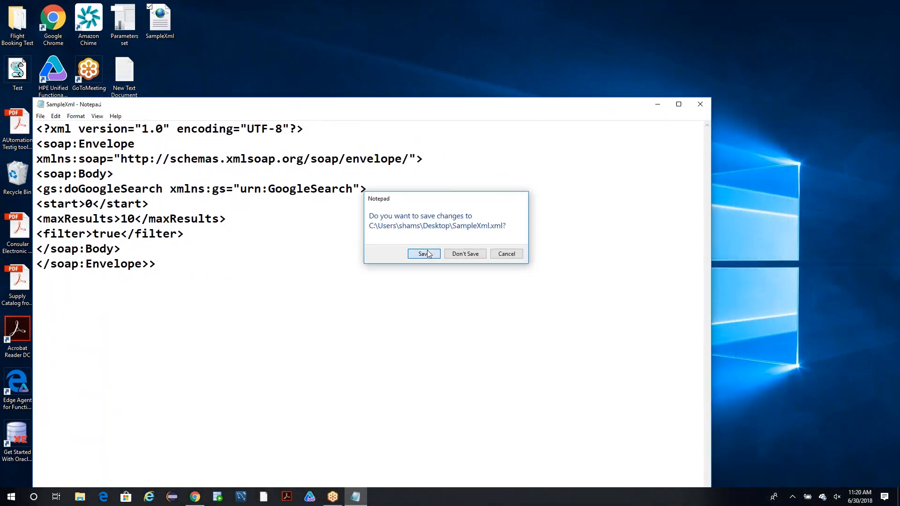
click(427, 253)
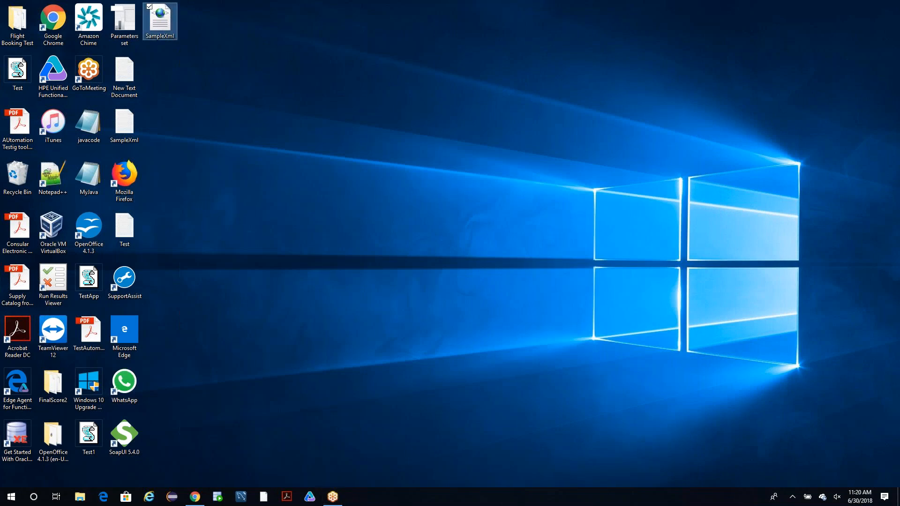
Open SampleXml.xml from the desktop in Internet Explorer to examine how the SOAP envelope displays.
double_click(160, 19)
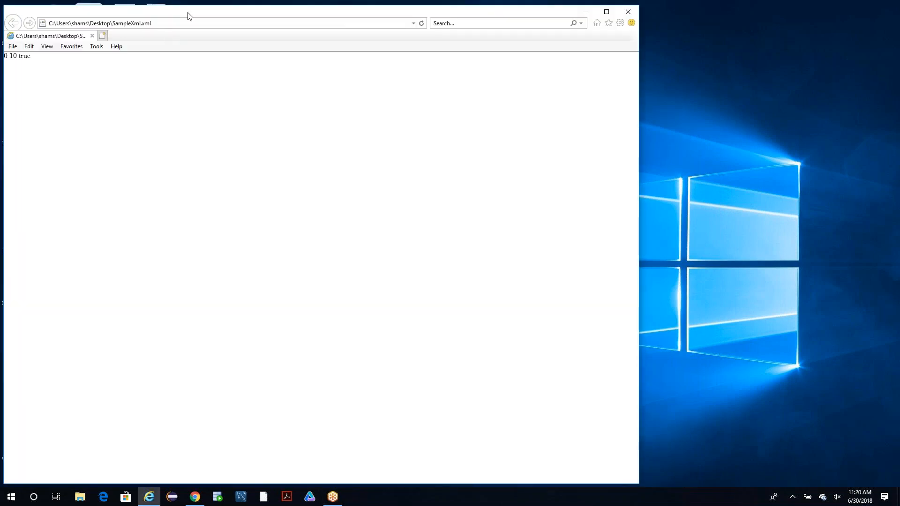
drag(189, 14, 350, 32)
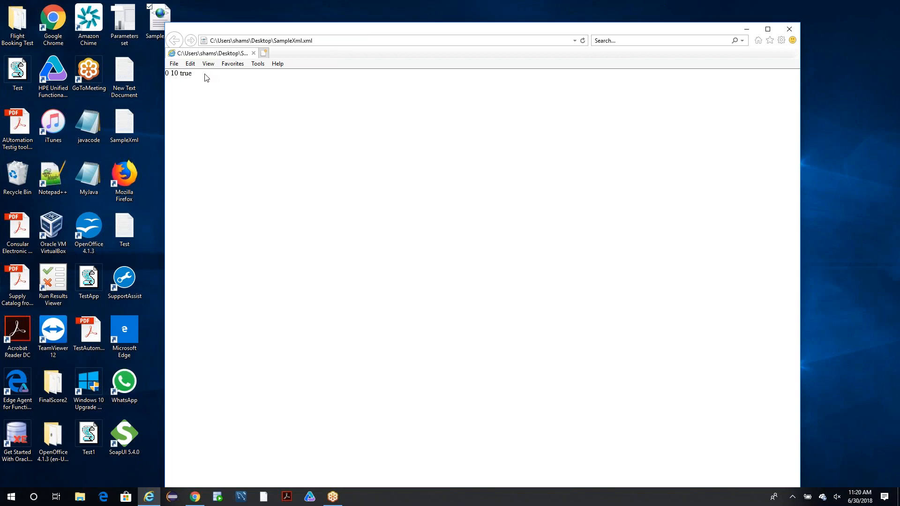
drag(345, 34, 227, 42)
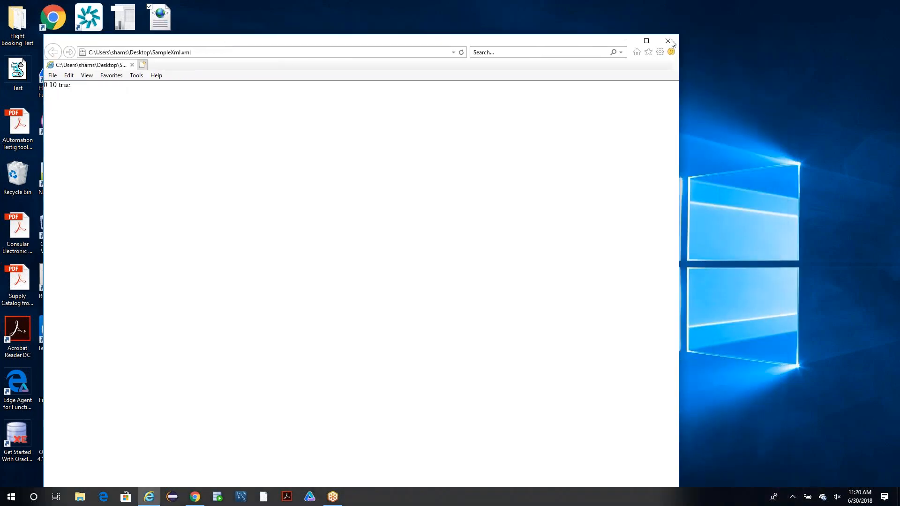
Close Internet Explorer and delete SampleXml.xml from the desktop.
click(670, 40)
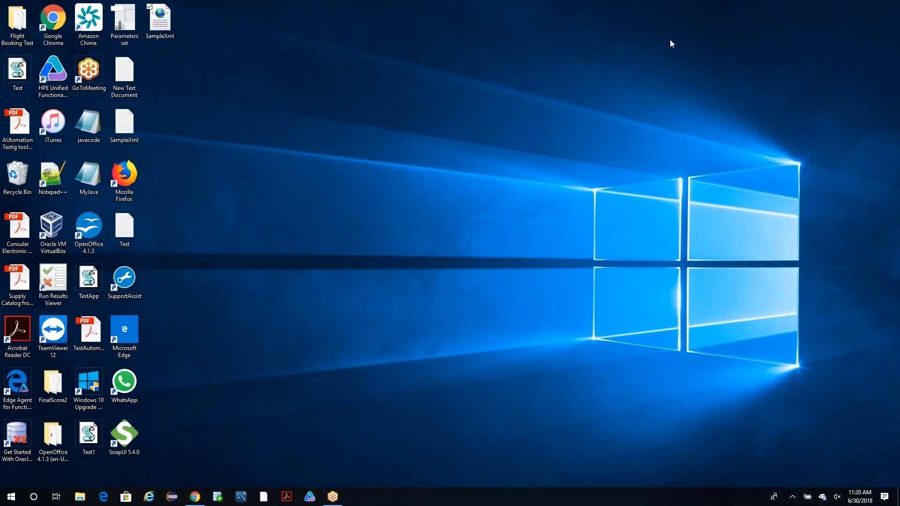
right_click(173, 24)
click(103, 189)
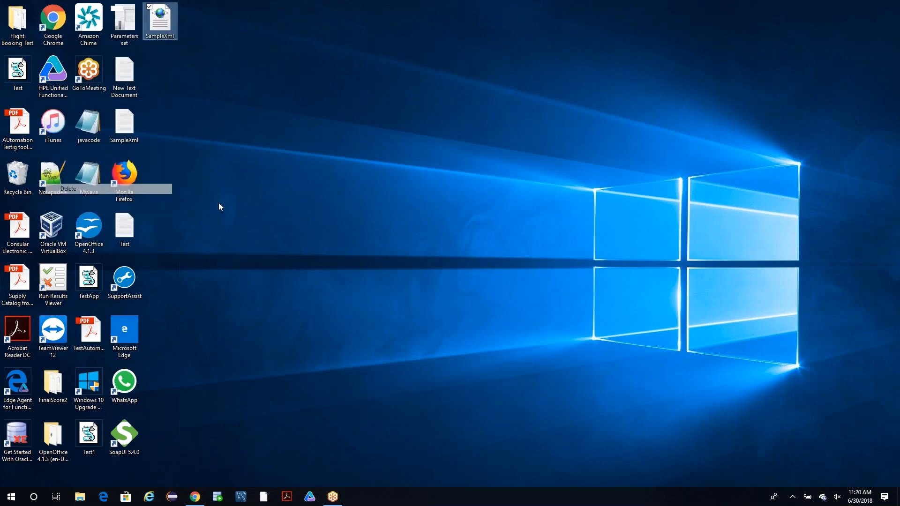
Switch to Chrome, deselect the SOAP envelope in the notes, and bring up the SoapUI download page.
click(195, 496)
click(486, 345)
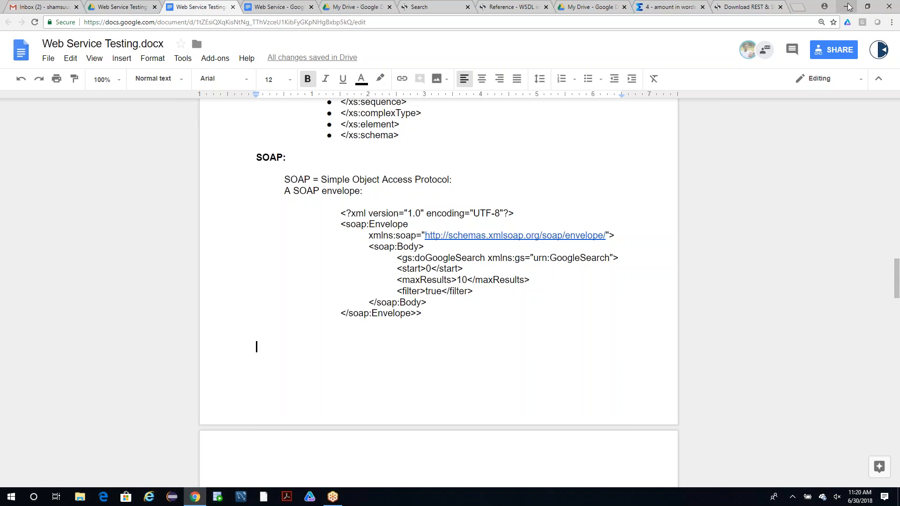
click(750, 7)
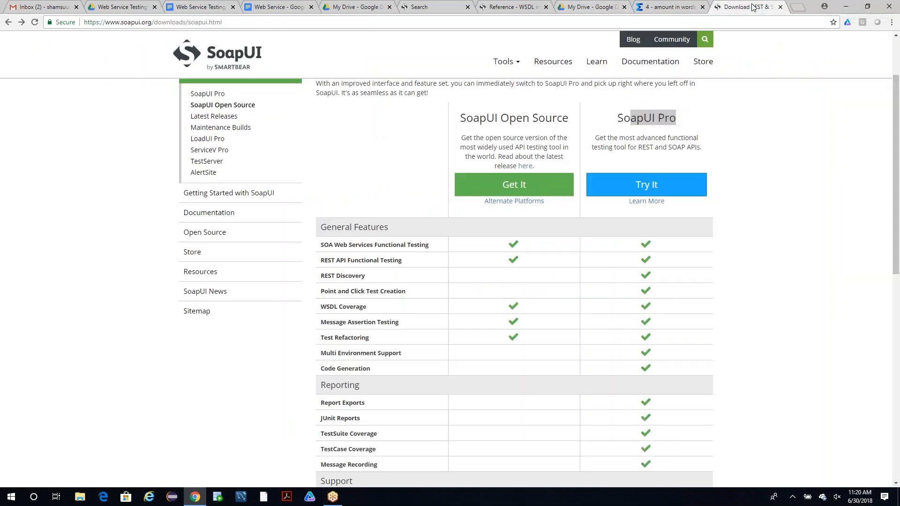
Minimize the browser and launch SoapUI 5.4.0 from the desktop.
click(846, 7)
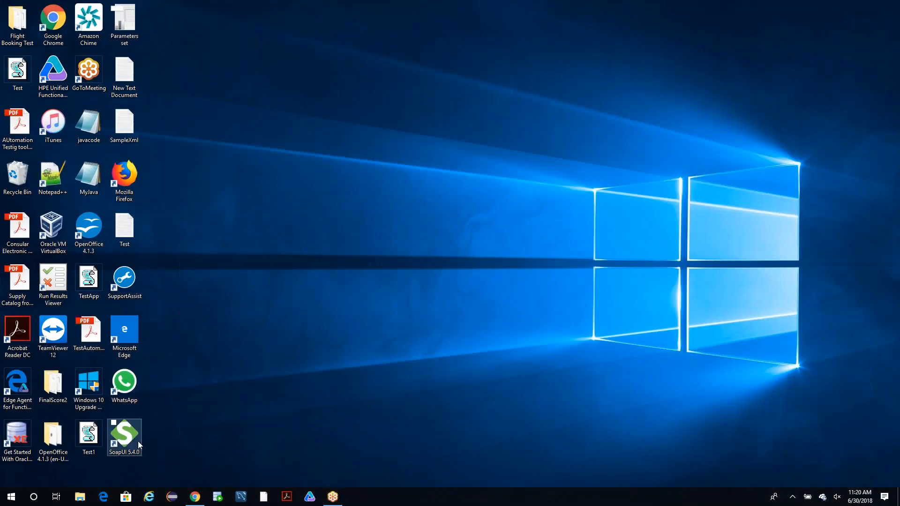
drag(123, 434, 309, 394)
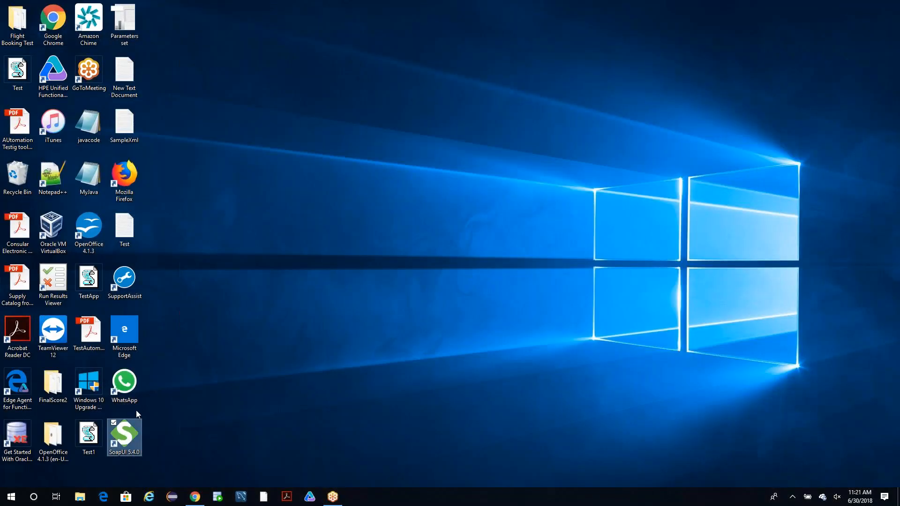
double_click(120, 431)
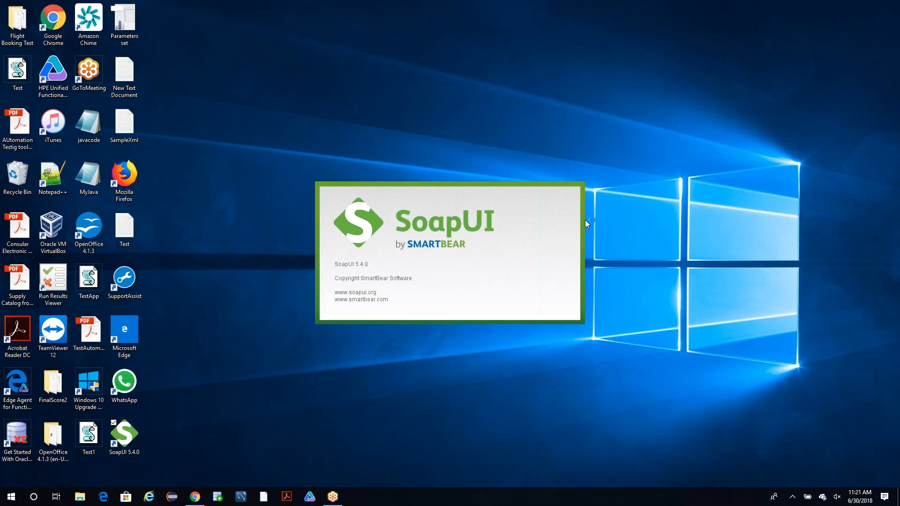
Bring Chrome back up, search Windows for "control", and open the Control Panel.
click(194, 497)
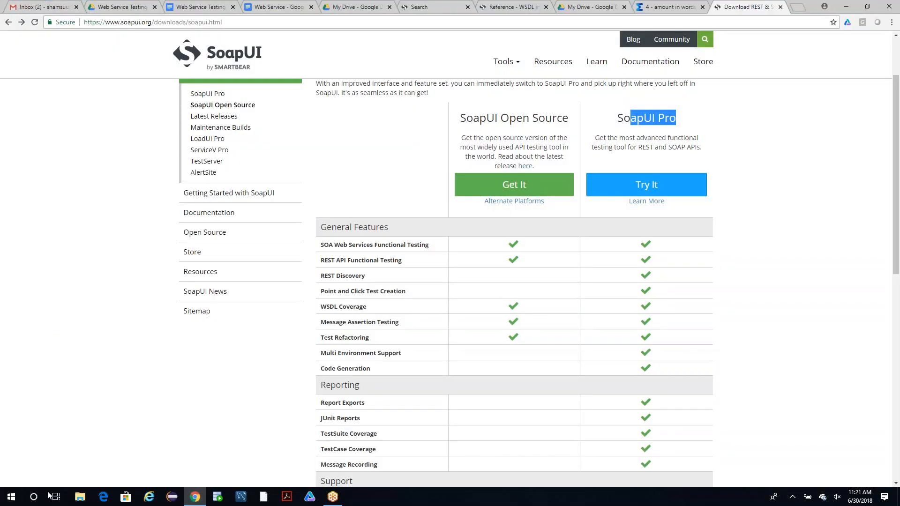
click(38, 499)
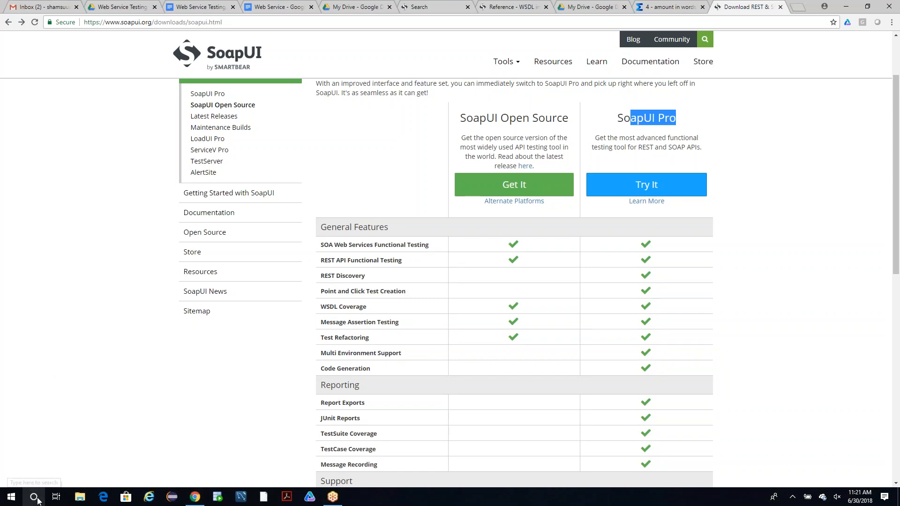
text(c)
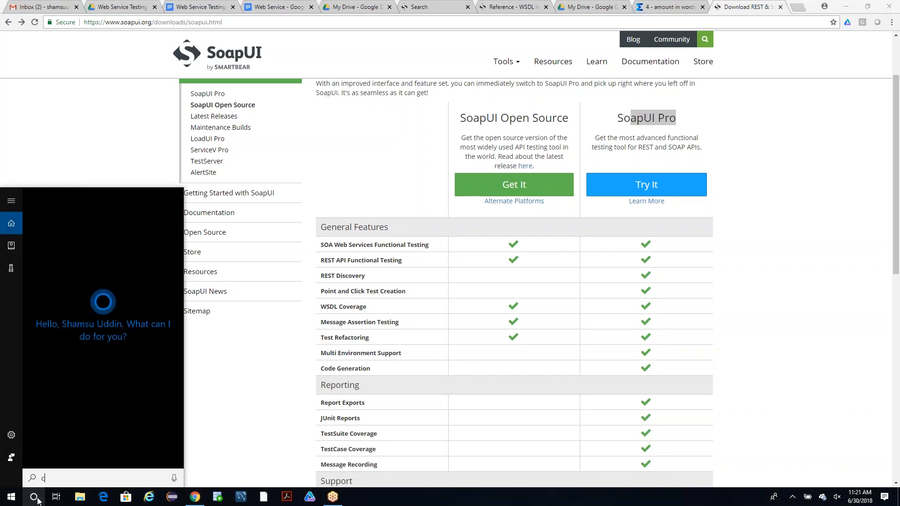
text(ontrol)
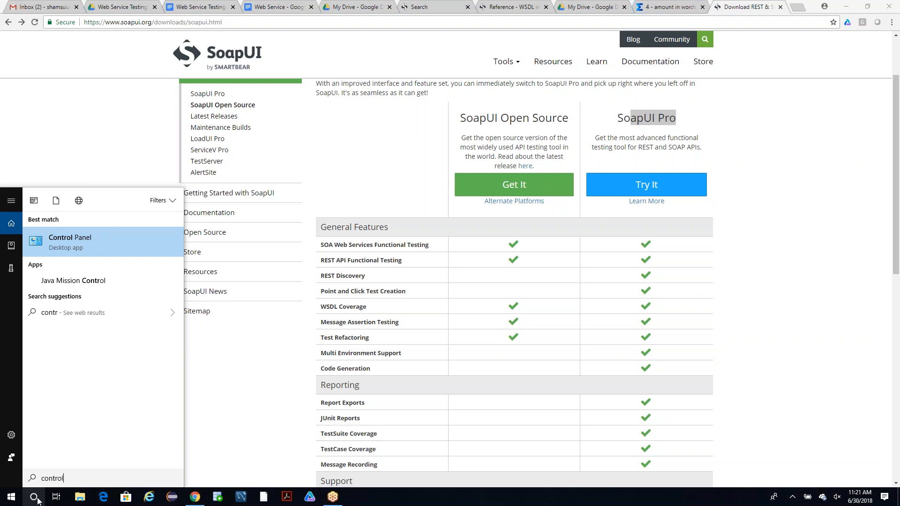
click(75, 237)
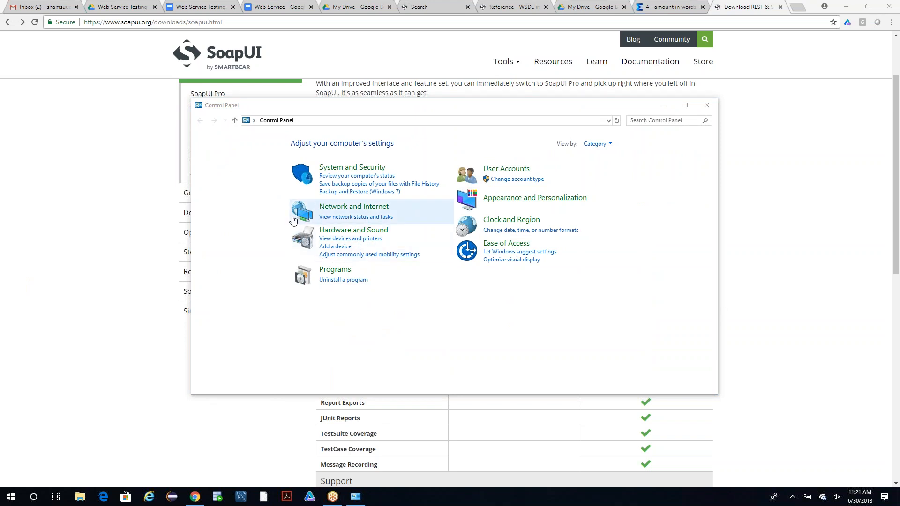
Check the SoapUI 5.4.0 entry among the installed programs in Programs and Features, and minimize the window.
click(337, 274)
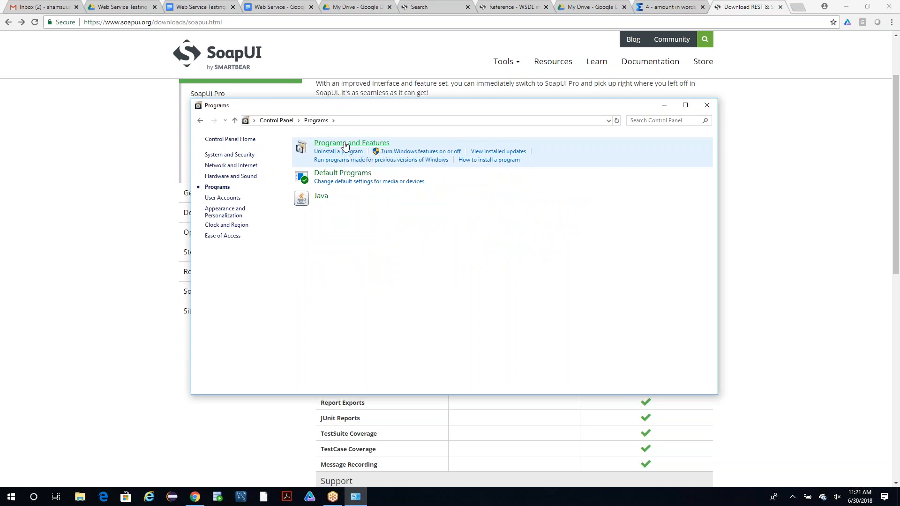
click(345, 144)
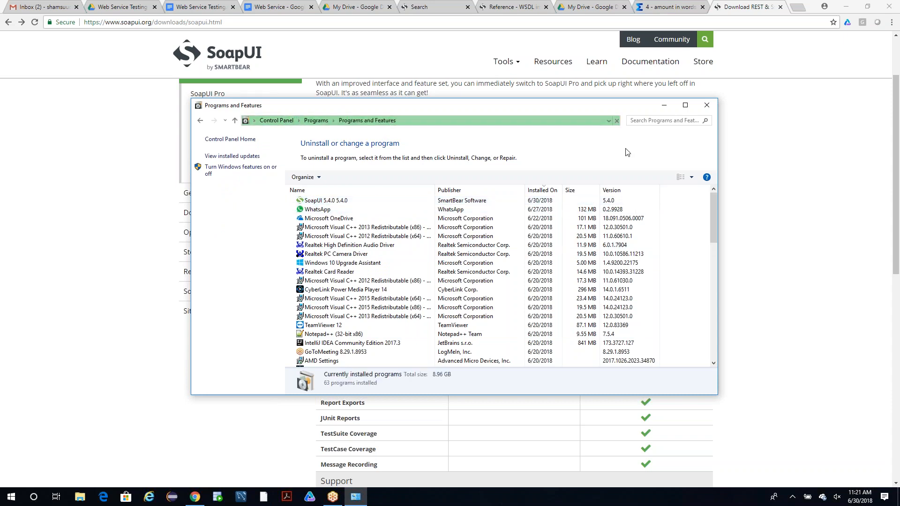
click(668, 107)
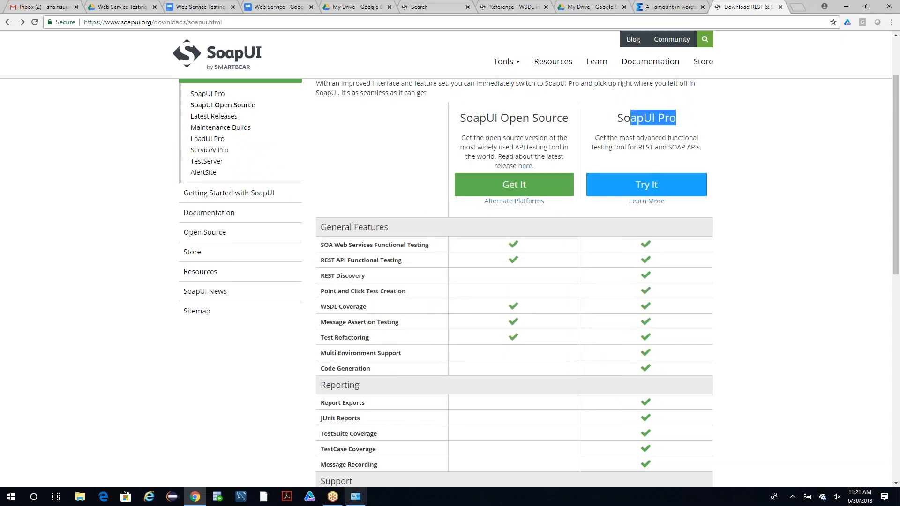
click(355, 497)
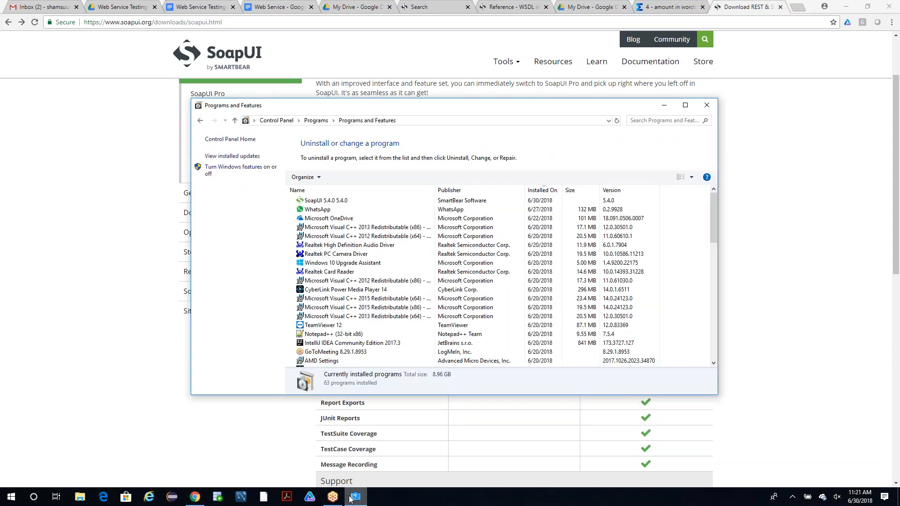
click(669, 107)
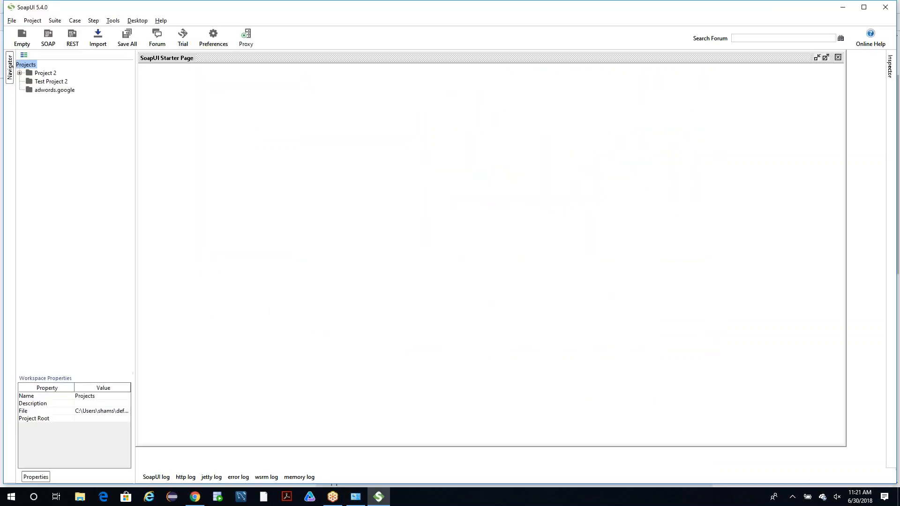
Exit SoapUI, and open the Downloads folder by searching Windows for "download".
click(885, 7)
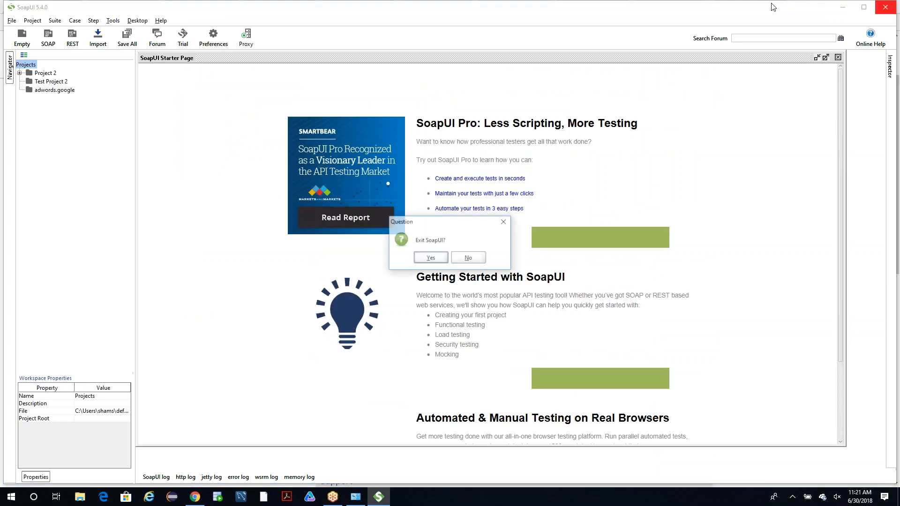
click(434, 260)
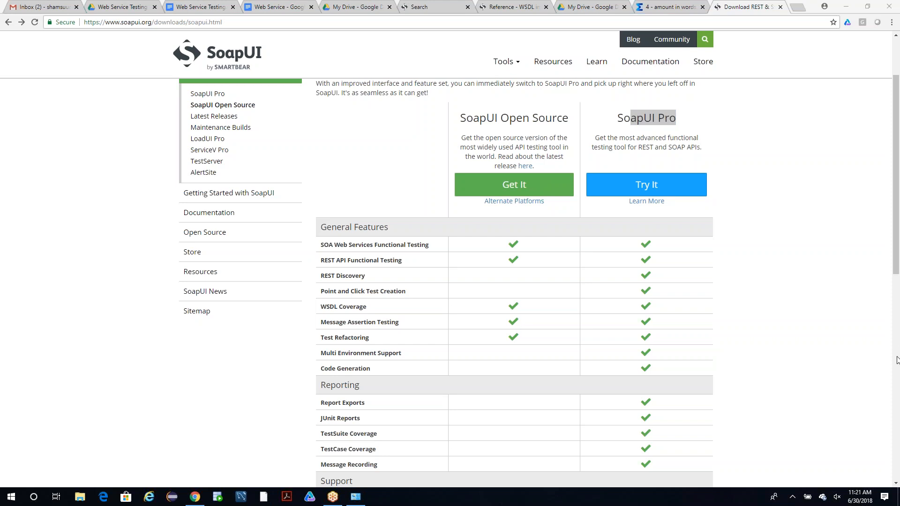
click(33, 496)
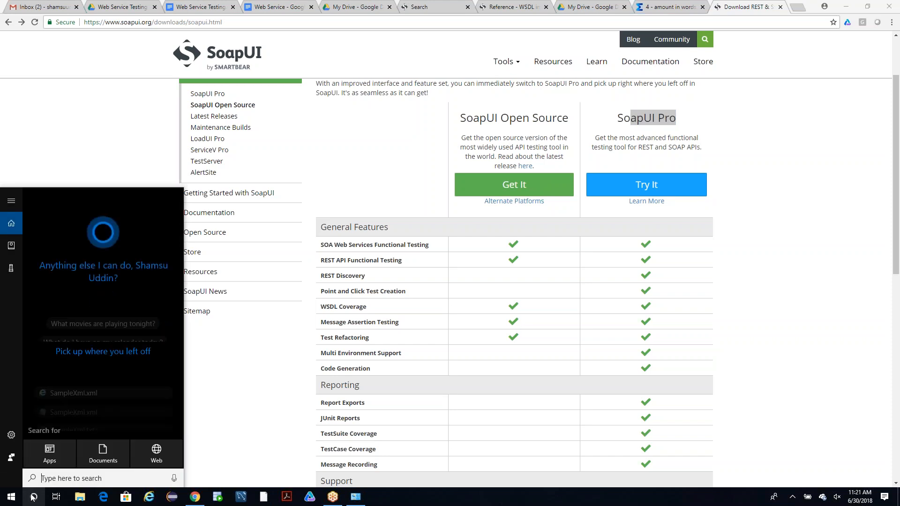
text(down)
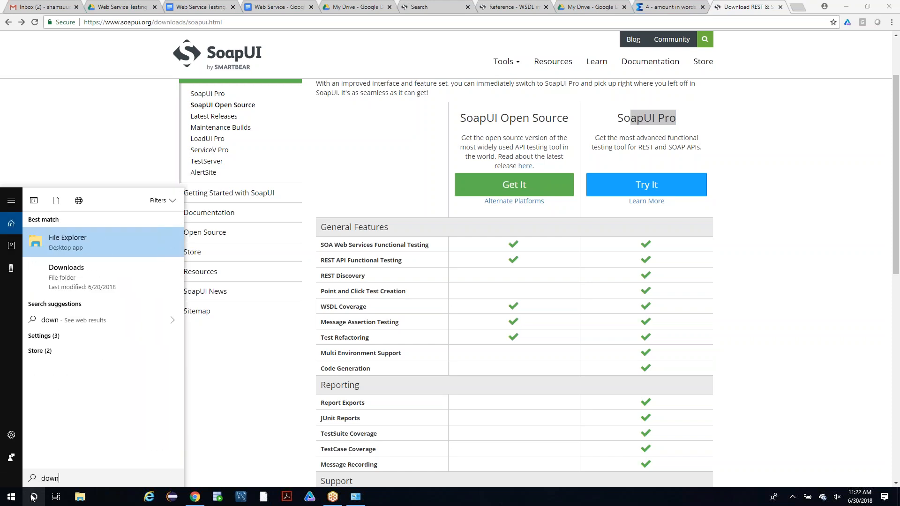
text(loads)
key(Return)
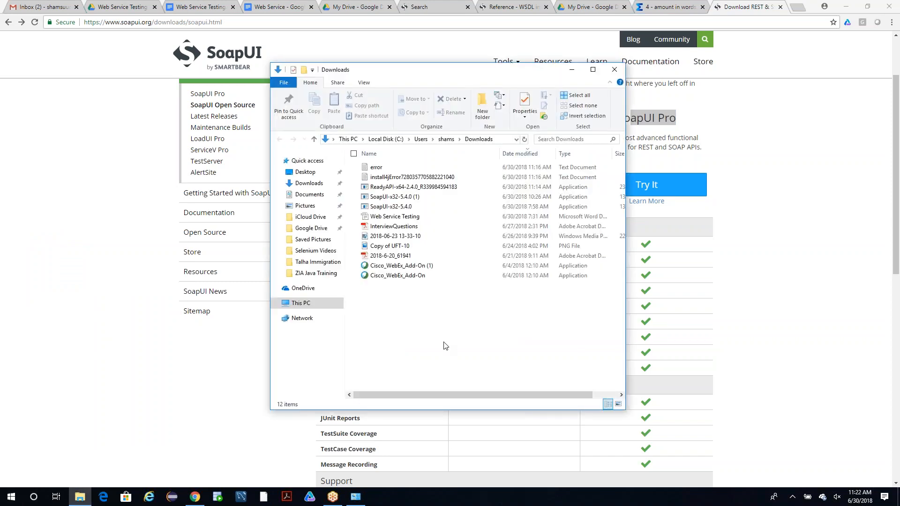
Launch the ReadyAPI-x64-2.4.0 installer from Downloads, and minimize the folder and browser windows.
double_click(443, 187)
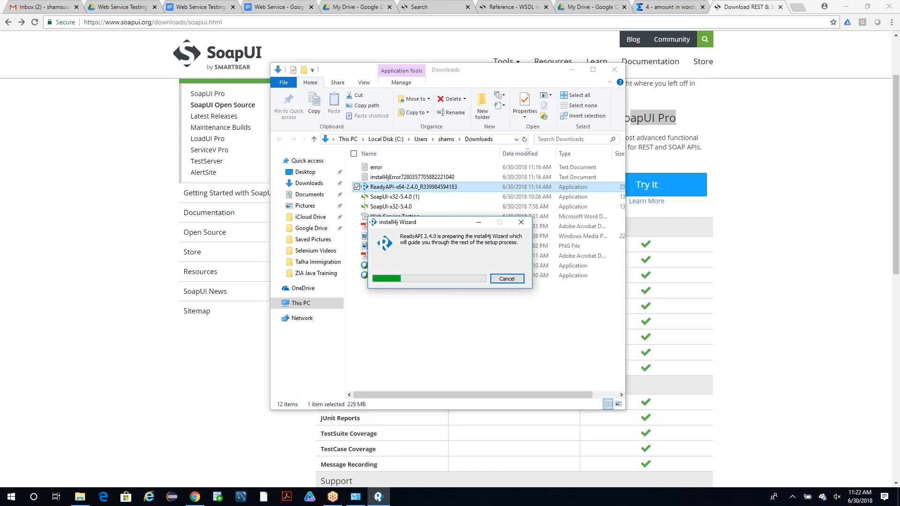
click(572, 69)
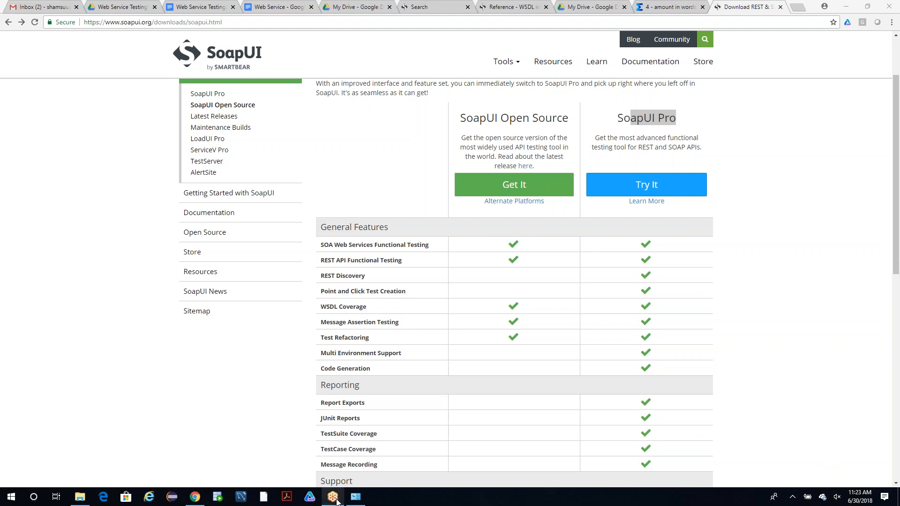
click(846, 6)
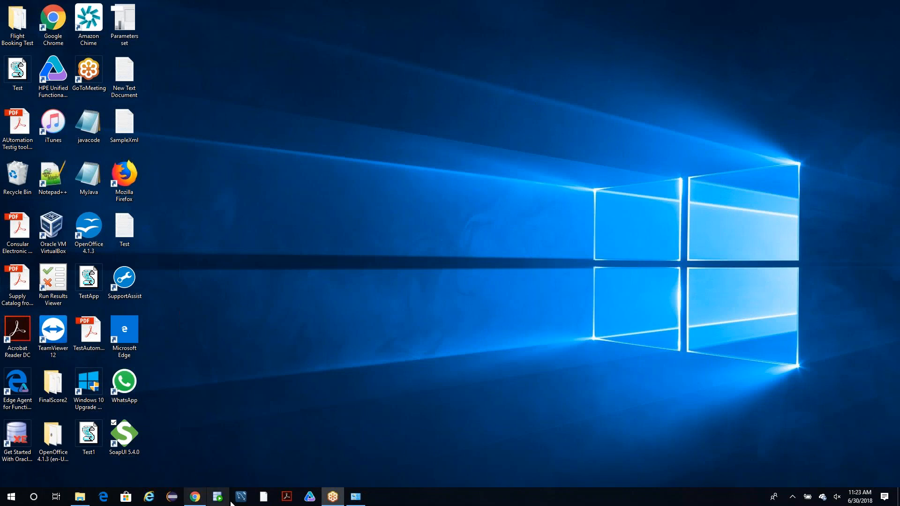
Search Windows for "ready" and open the file location of the ReadyAPI-x64-2.4.0 installer.
click(34, 491)
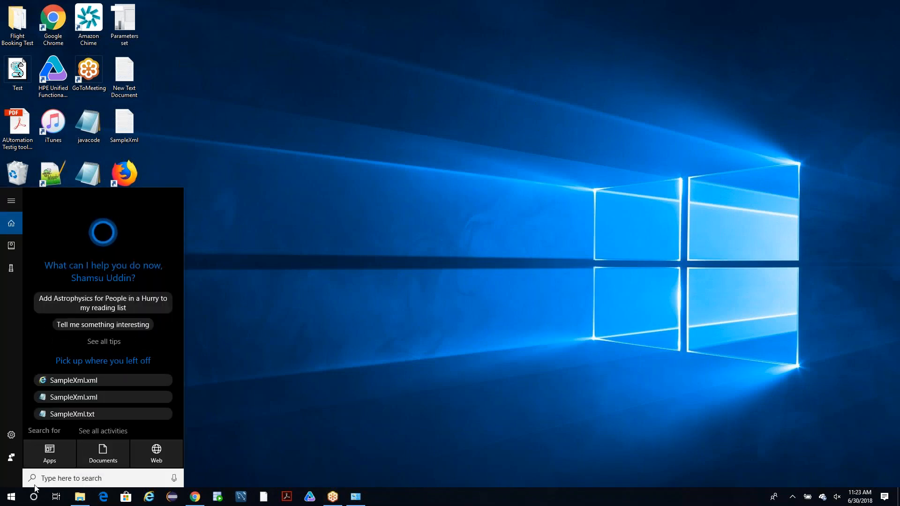
text(ready)
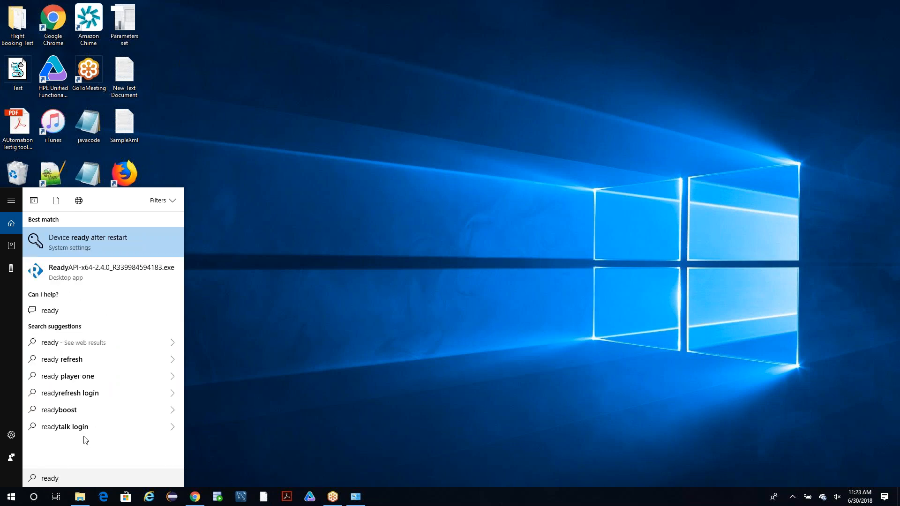
right_click(90, 272)
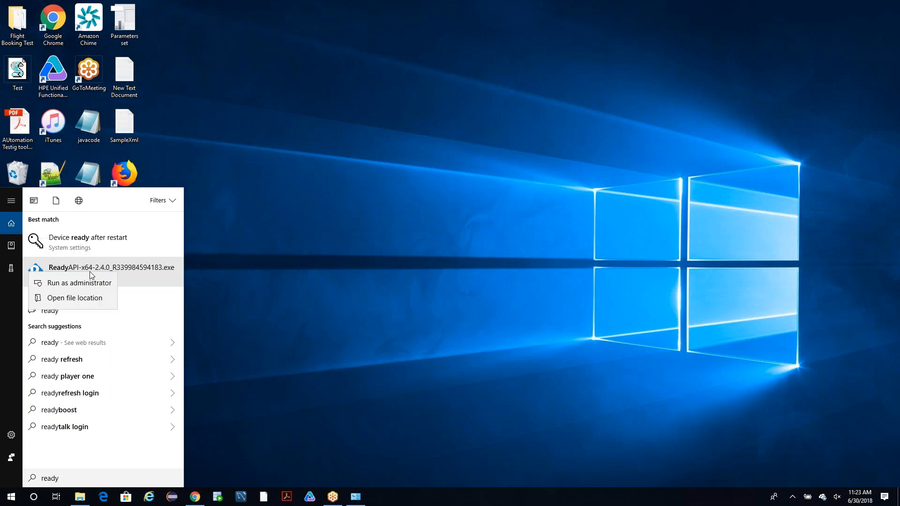
key(Escape)
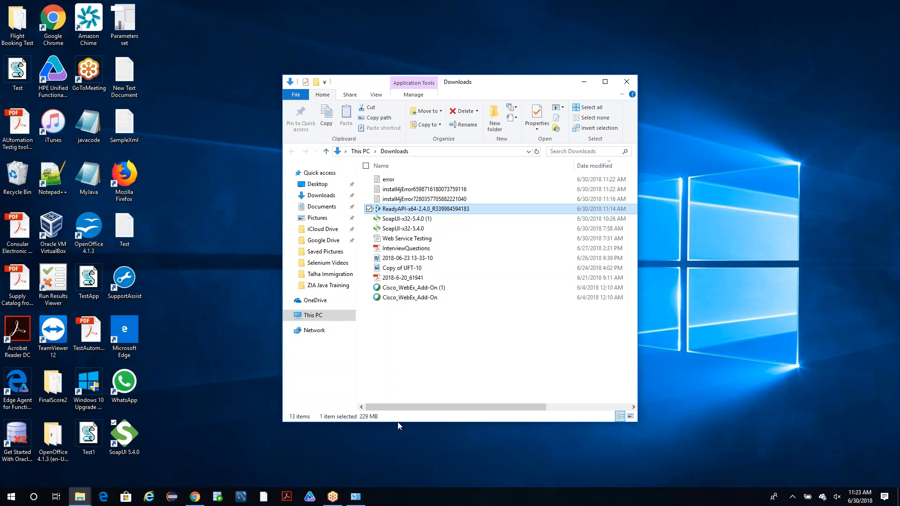
Move the Downloads window higher on the desktop and widen it to include the file type column.
click(87, 493)
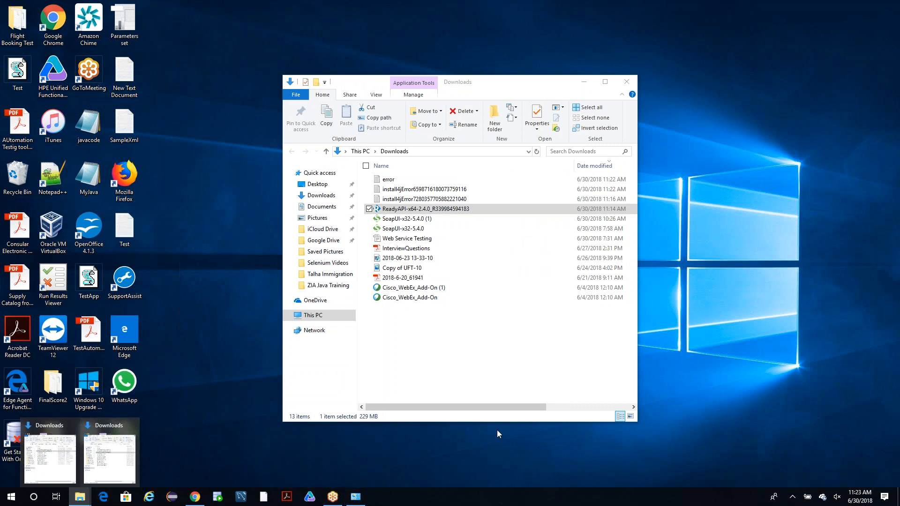
drag(487, 86, 476, 46)
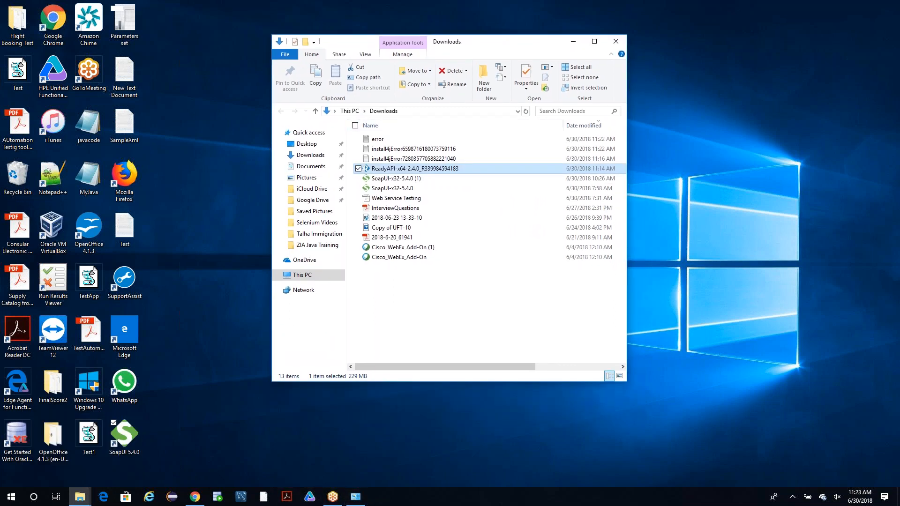
drag(627, 379, 718, 391)
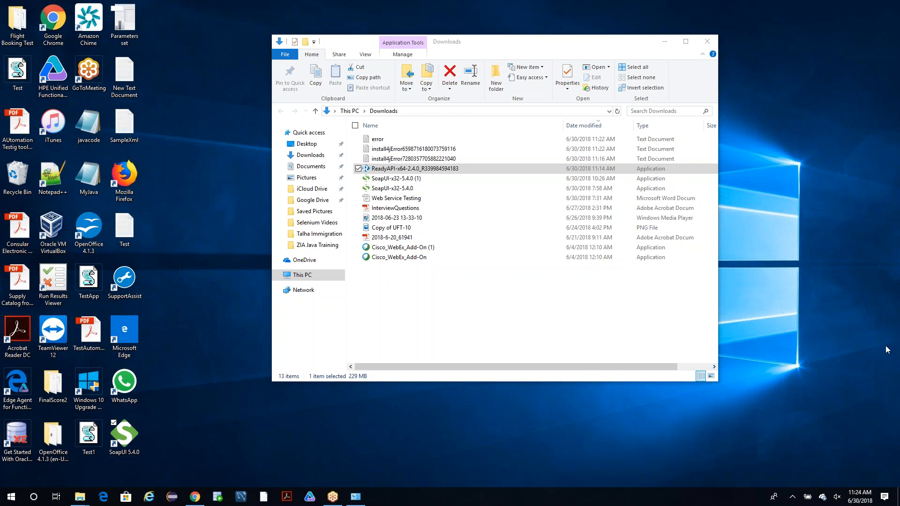
Look for a ReadyAPI installer process in an enlarged Task Manager, close it, and check the hidden notification area icons.
right_click(638, 501)
click(667, 453)
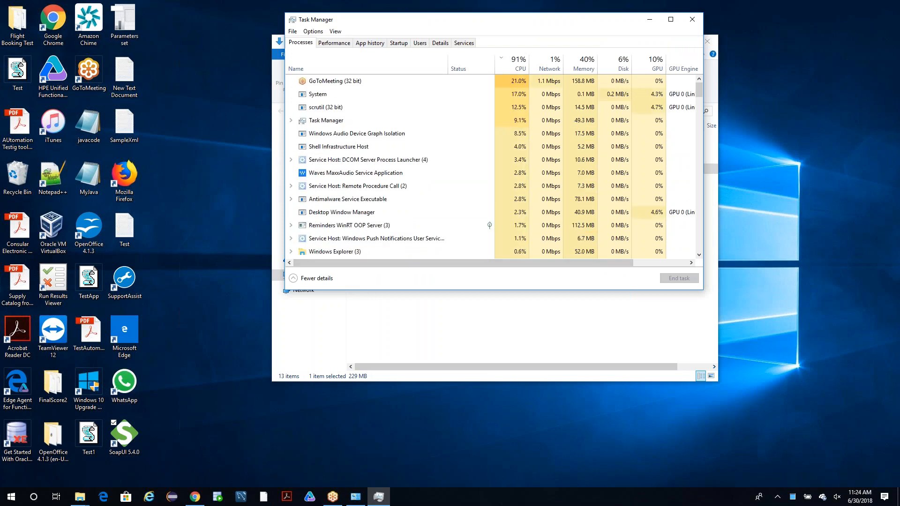
drag(318, 289, 318, 473)
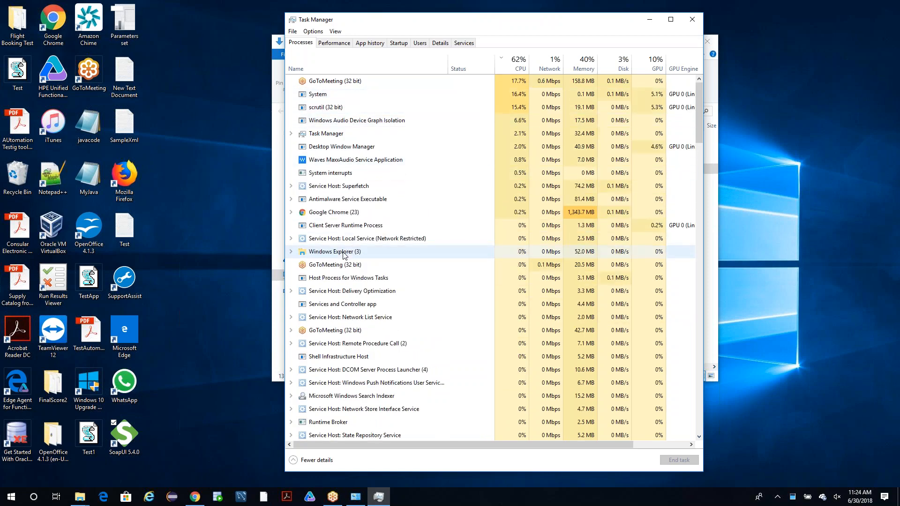
scroll(339, 419, down, 7)
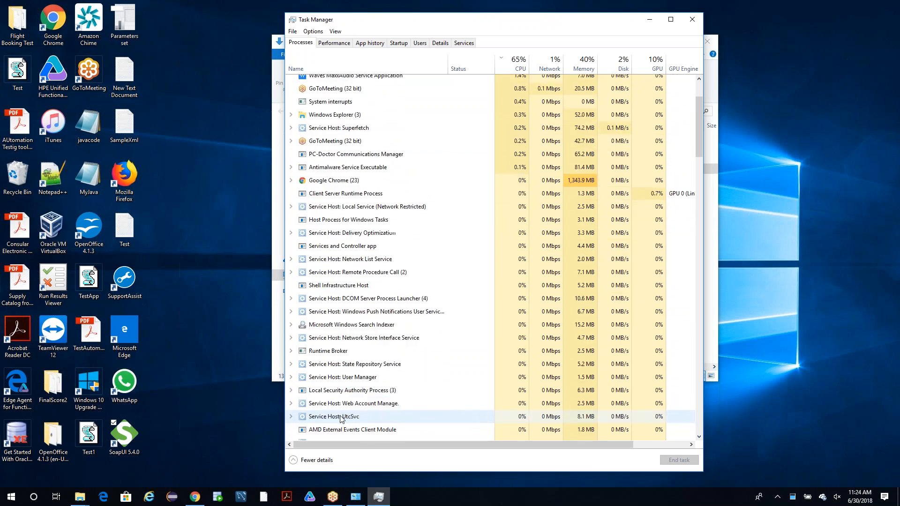
scroll(341, 417, down, 2)
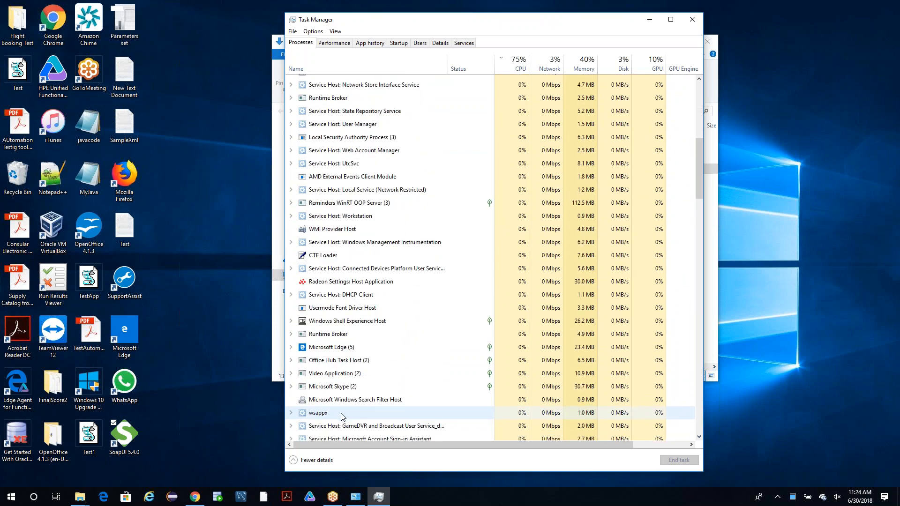
click(690, 21)
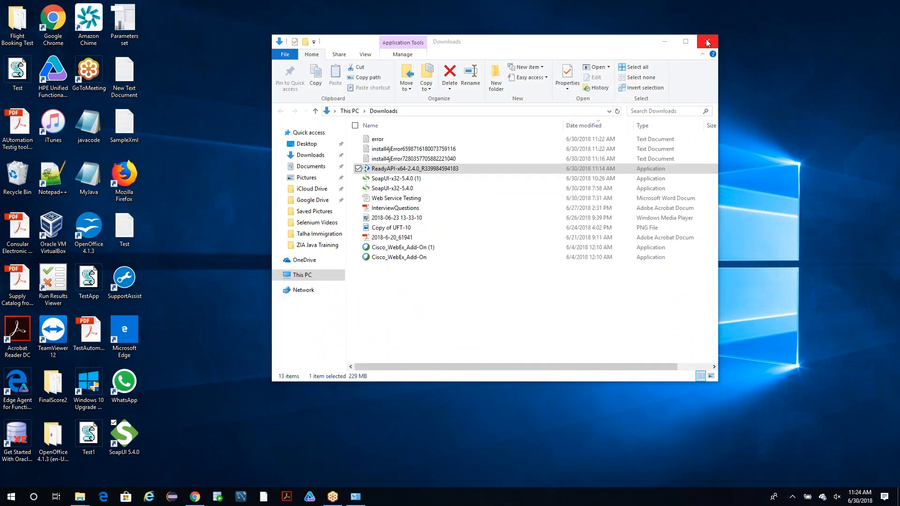
click(791, 496)
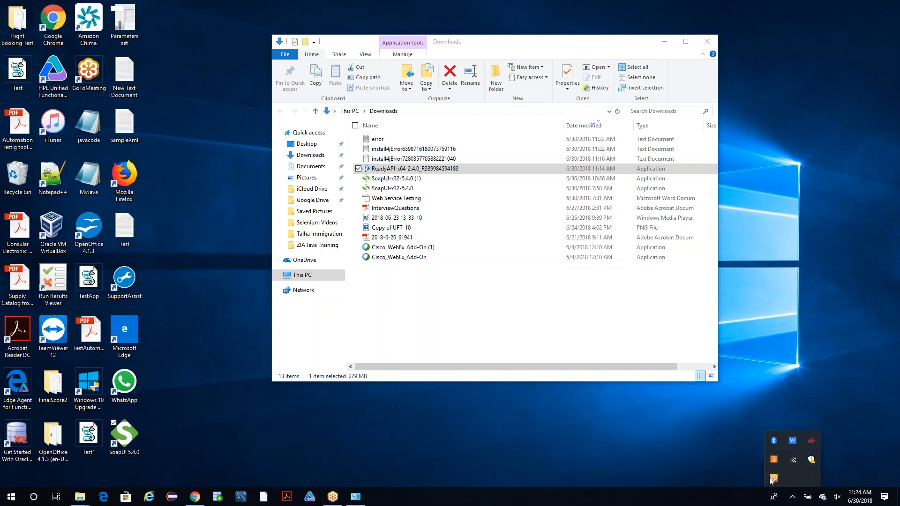
click(600, 444)
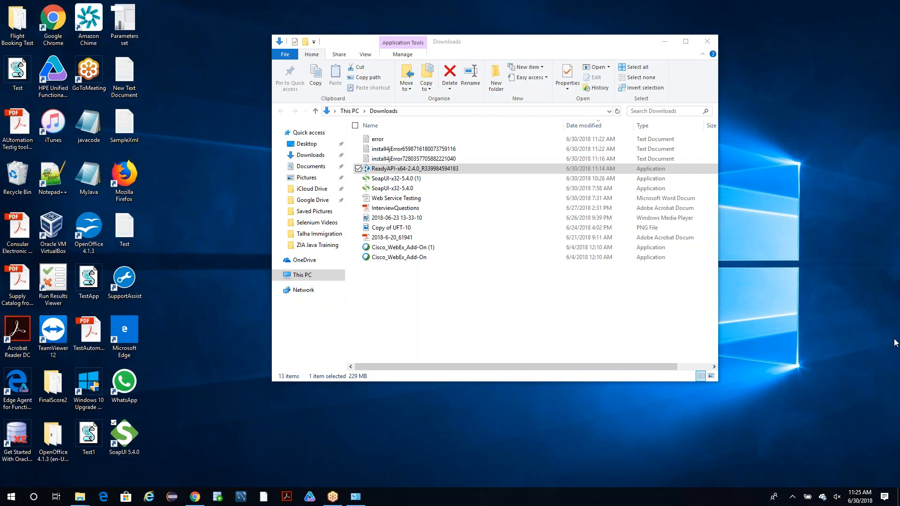
Run the ReadyAPI-x64-2.4.0 installer as administrator, minimize the Downloads window, and reposition the install4j Wizard on the desktop.
click(405, 171)
right_click(406, 172)
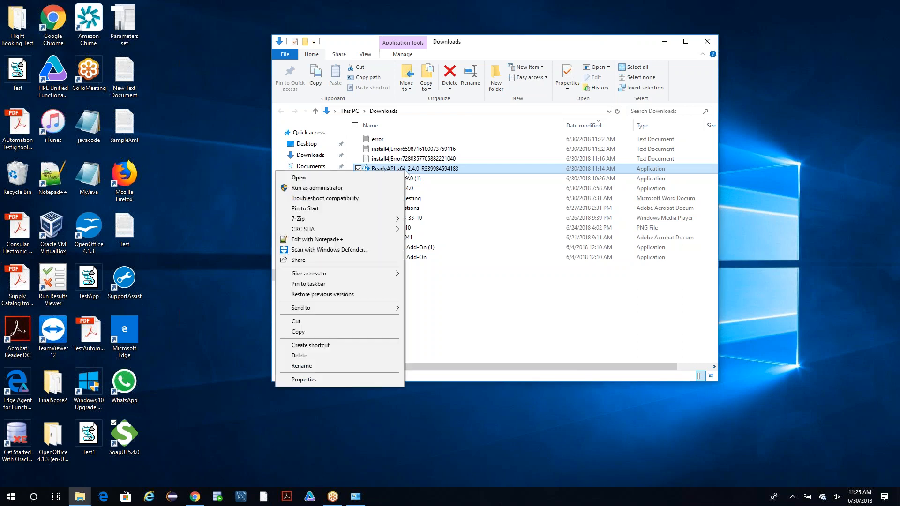
click(342, 187)
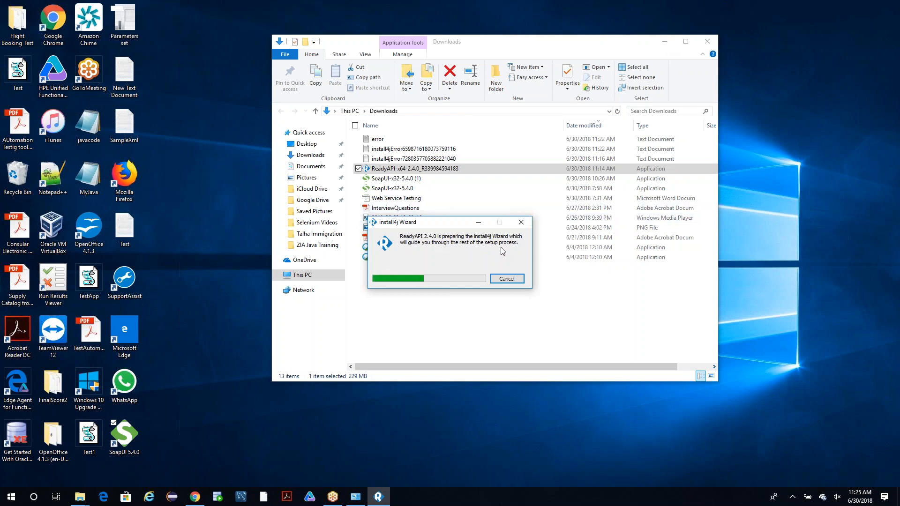
drag(455, 223, 464, 410)
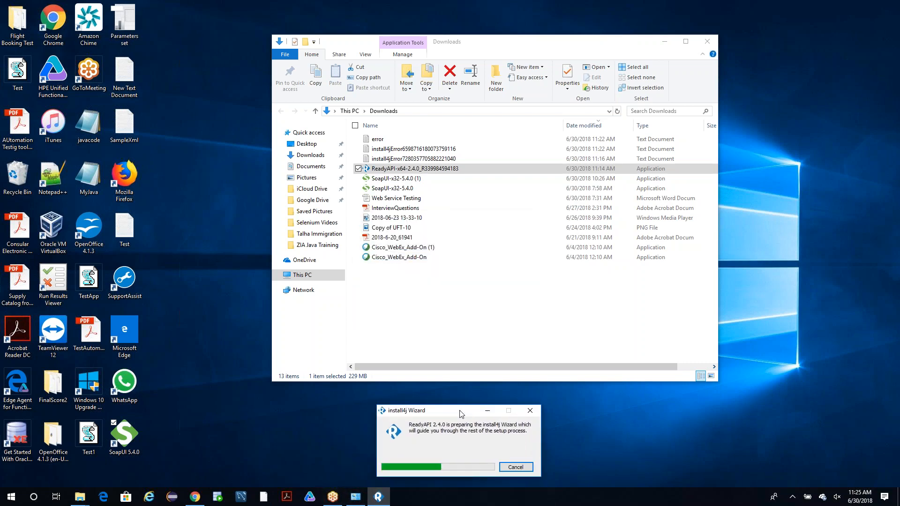
click(666, 41)
drag(476, 414, 452, 157)
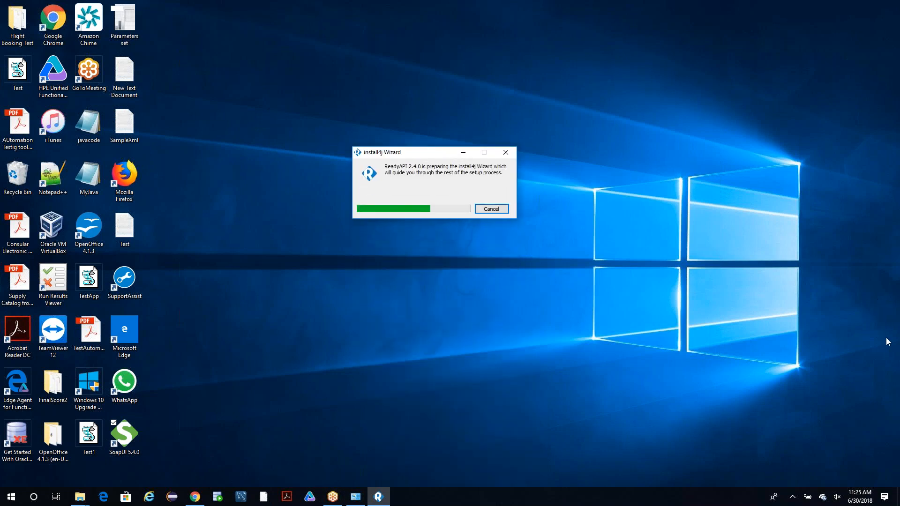
drag(426, 150, 392, 119)
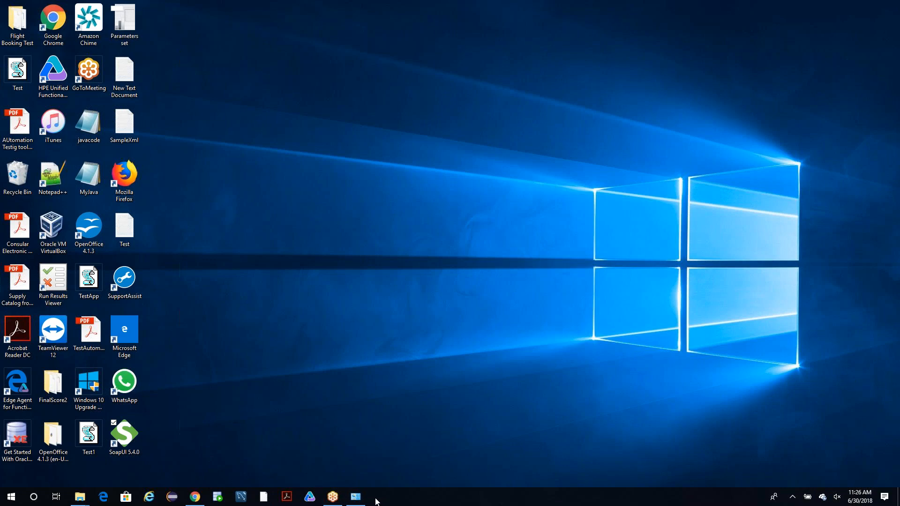
Refresh the desktop and check the hidden notification area icons for the installer.
right_click(413, 237)
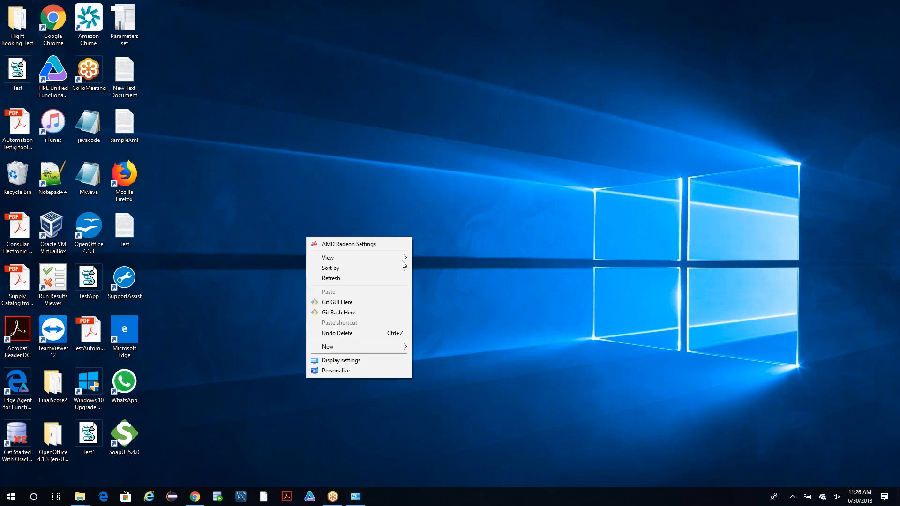
click(337, 277)
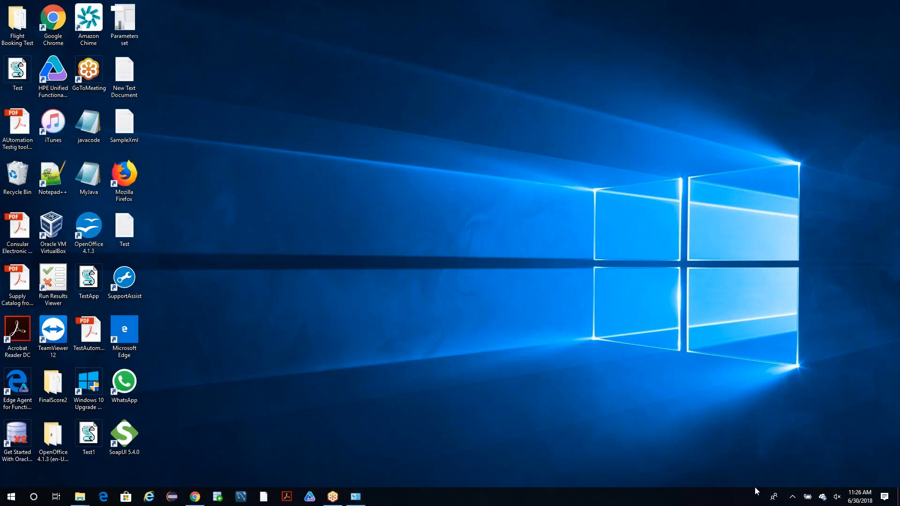
click(791, 498)
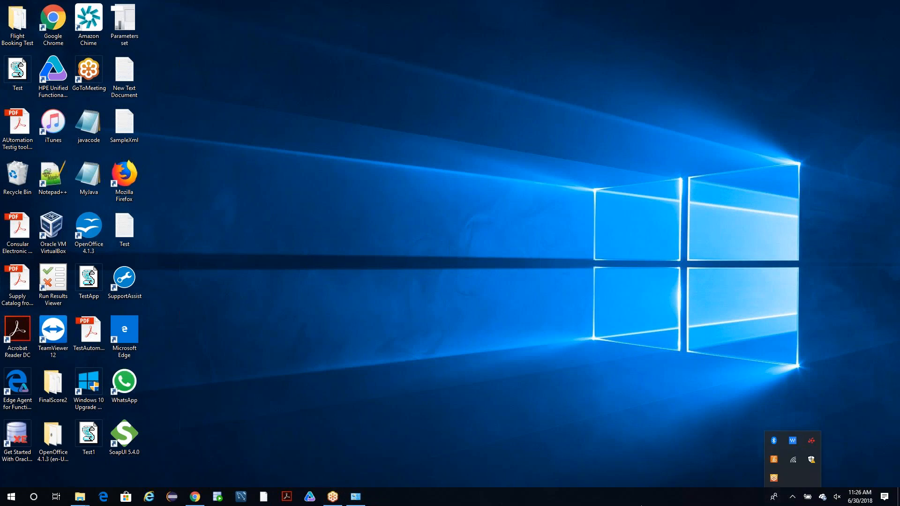
Review the full list of running processes in Task Manager for the ReadyAPI installer, and close Task Manager.
right_click(605, 502)
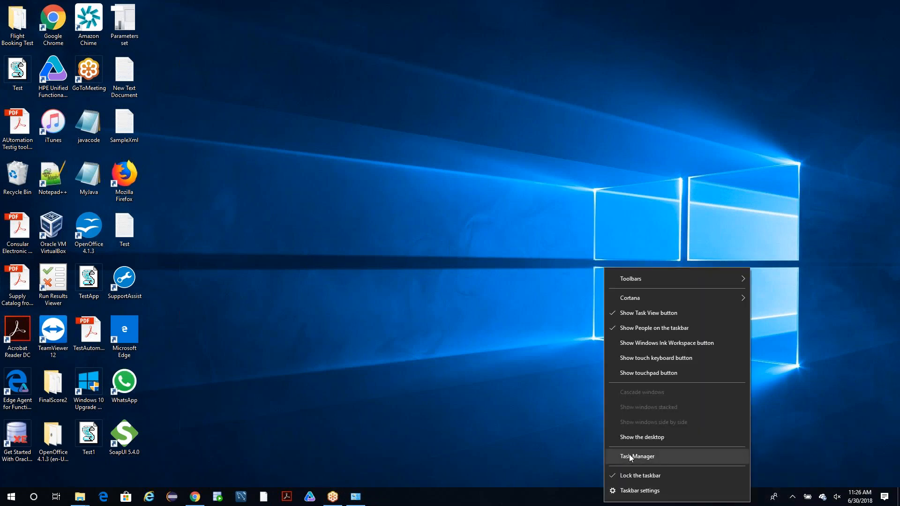
click(631, 457)
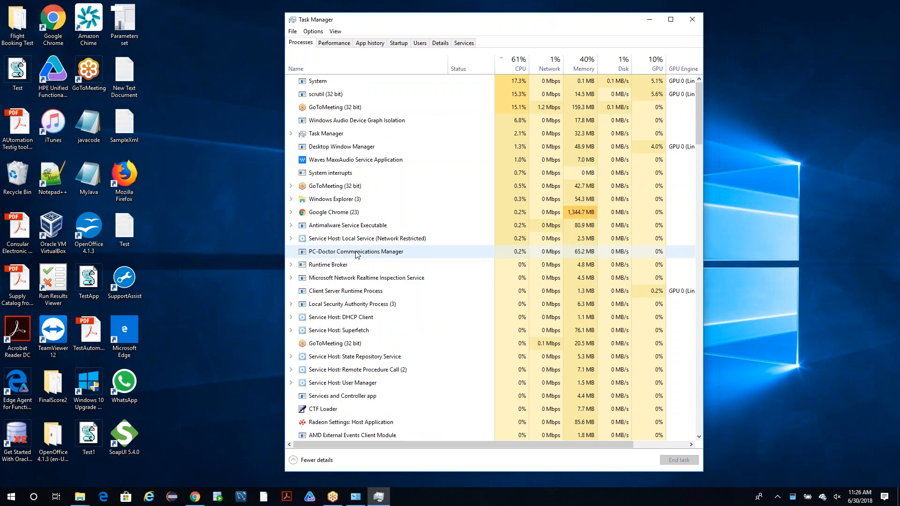
scroll(361, 215, down, 4)
scroll(361, 216, down, 10)
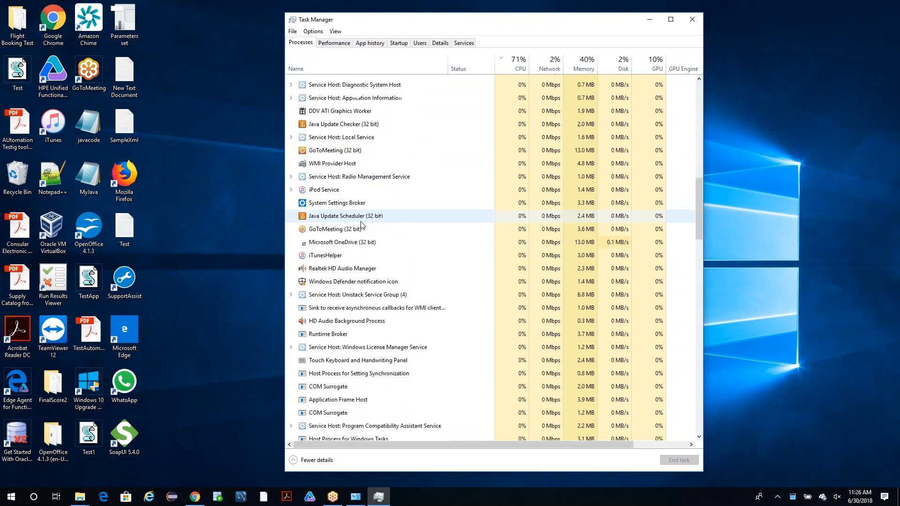
scroll(362, 225, down, 1)
drag(698, 234, 697, 449)
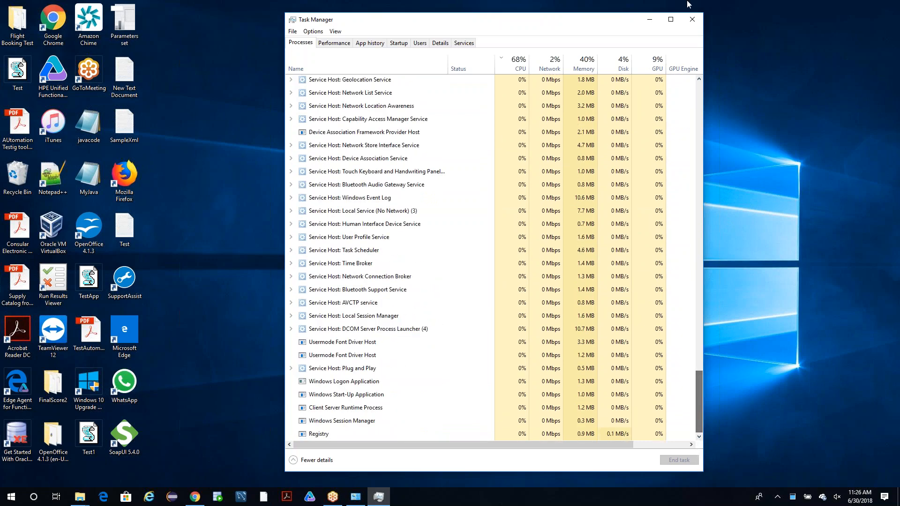
click(692, 18)
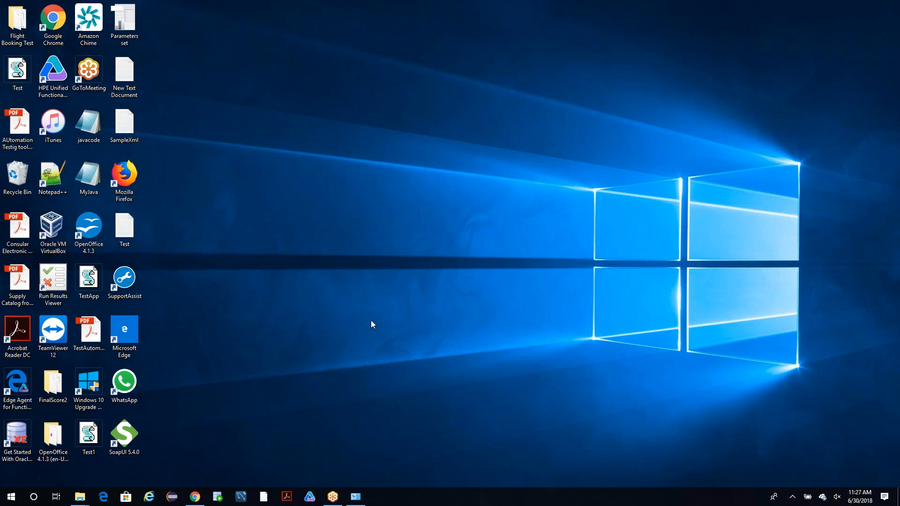
Refresh the desktop again, before and after rechecking the hidden notification area icons for the ReadyAPI installer.
right_click(440, 117)
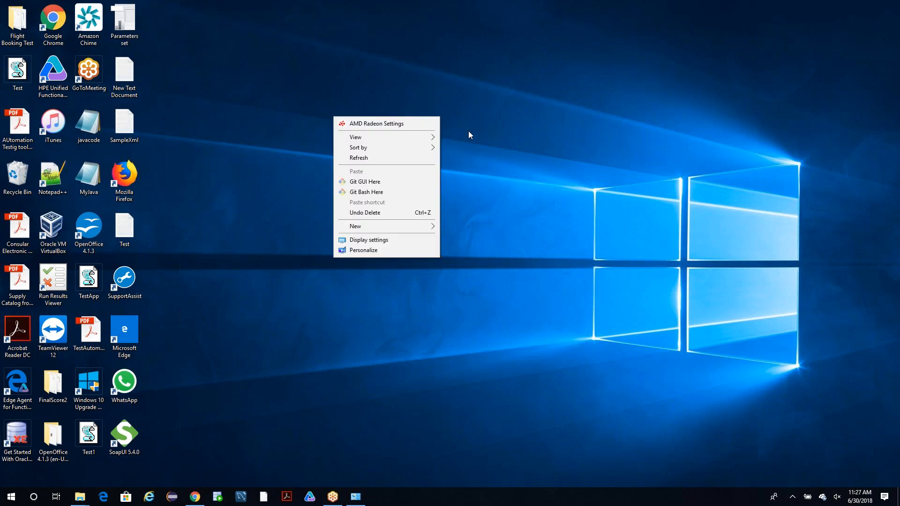
click(397, 156)
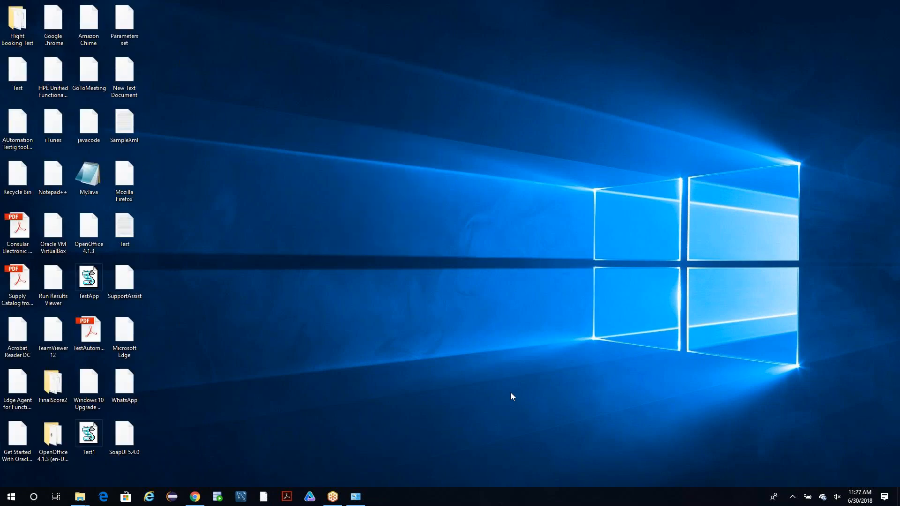
click(792, 498)
right_click(480, 255)
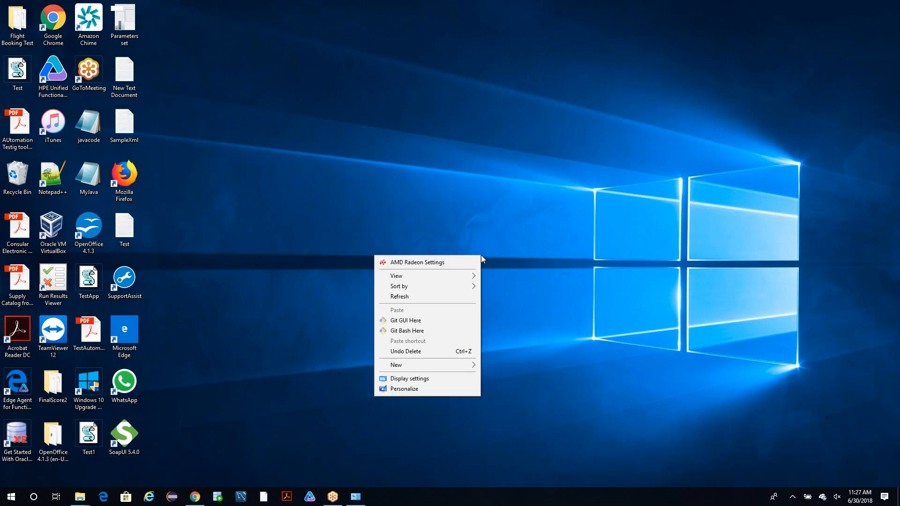
click(428, 298)
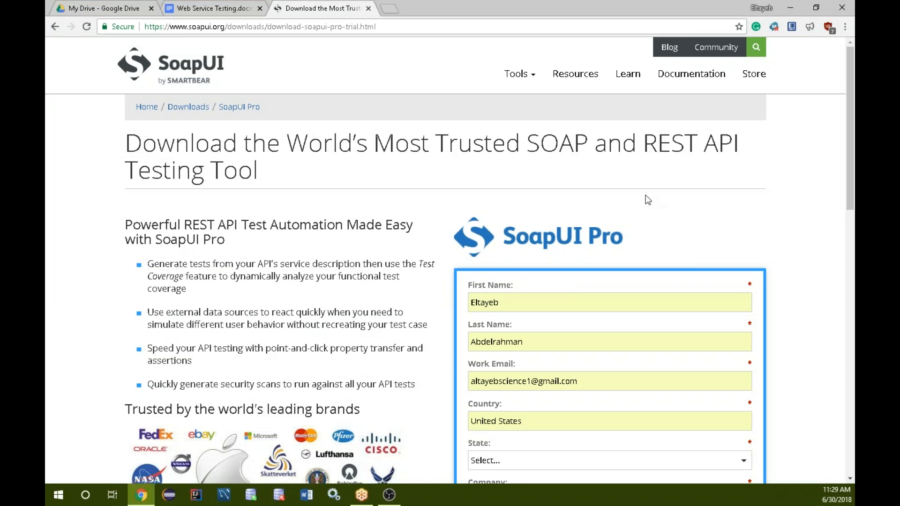
In the SoapUI Pro trial form, set the state to Maryland and the position/role to Other.
scroll(485, 219, down, 5)
click(518, 239)
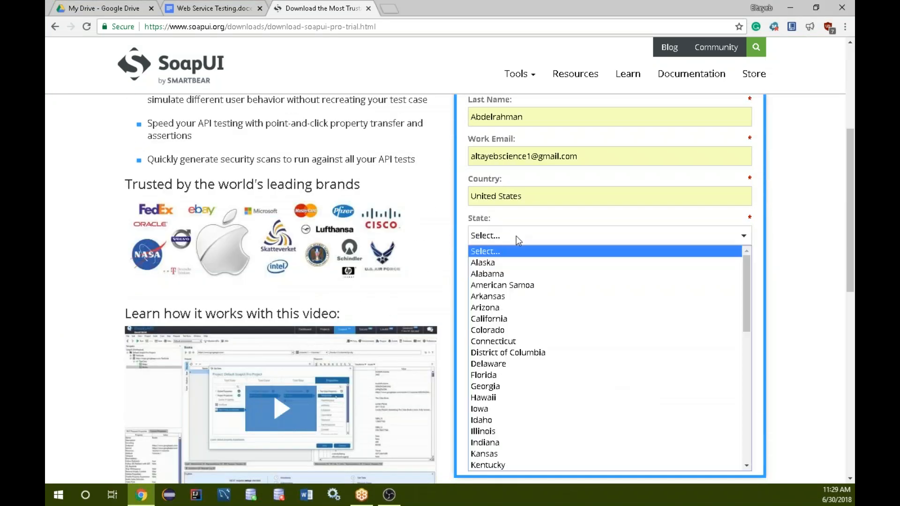
text(mar)
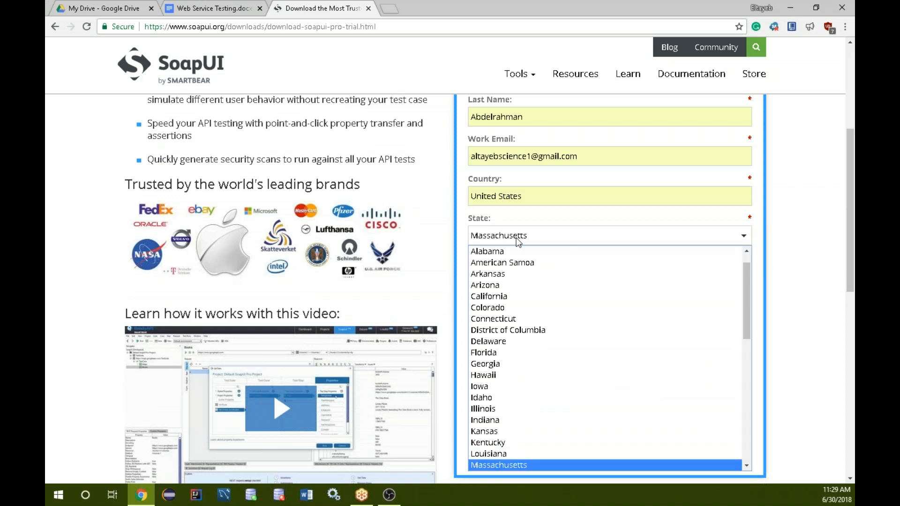
key(Return)
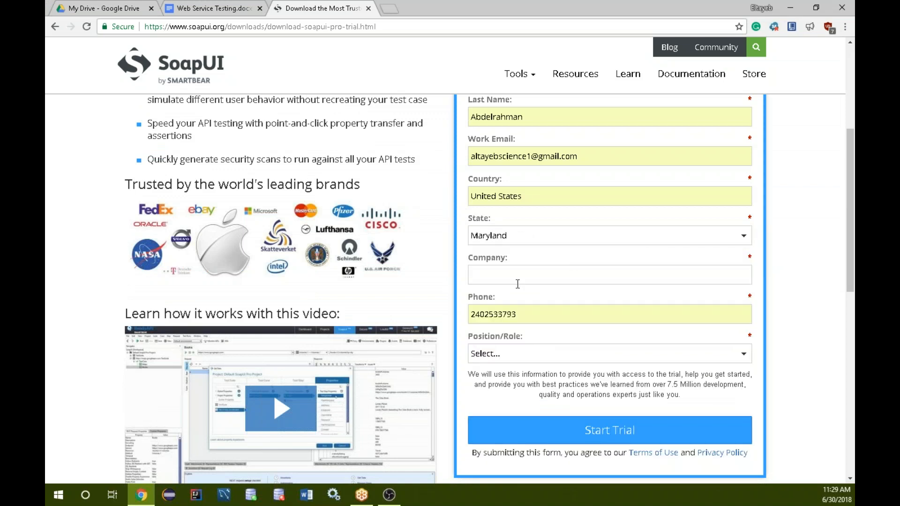
scroll(394, 245, up, 5)
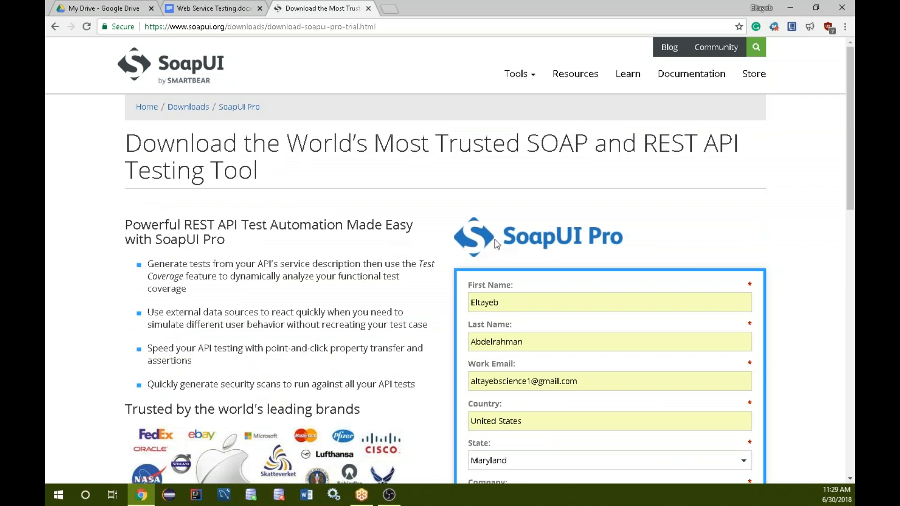
scroll(628, 231, down, 5)
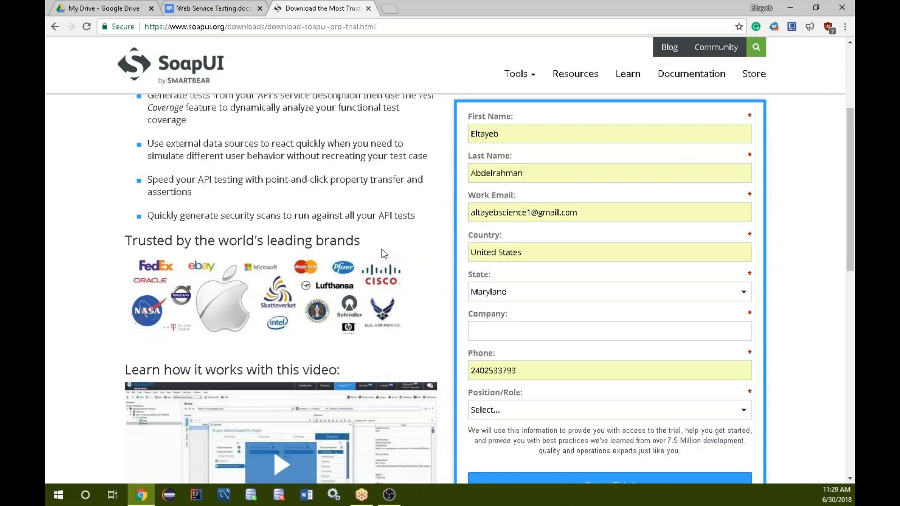
click(516, 356)
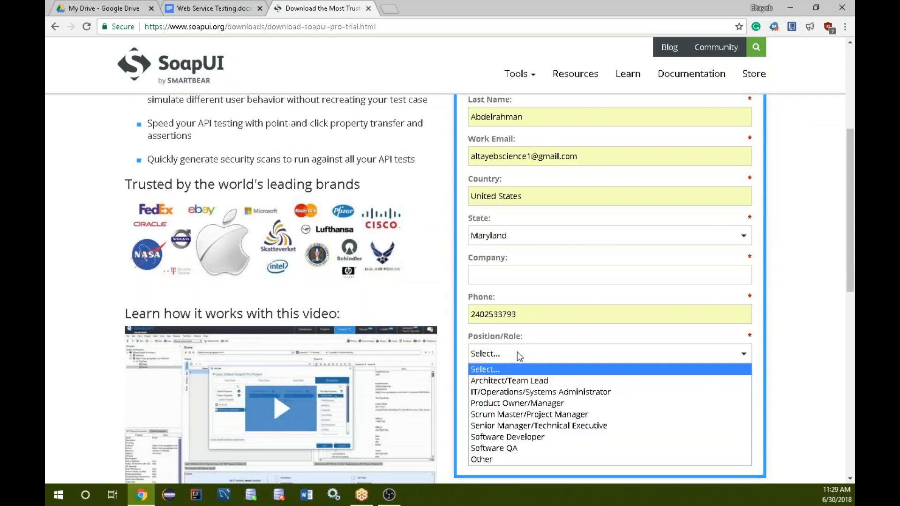
click(496, 460)
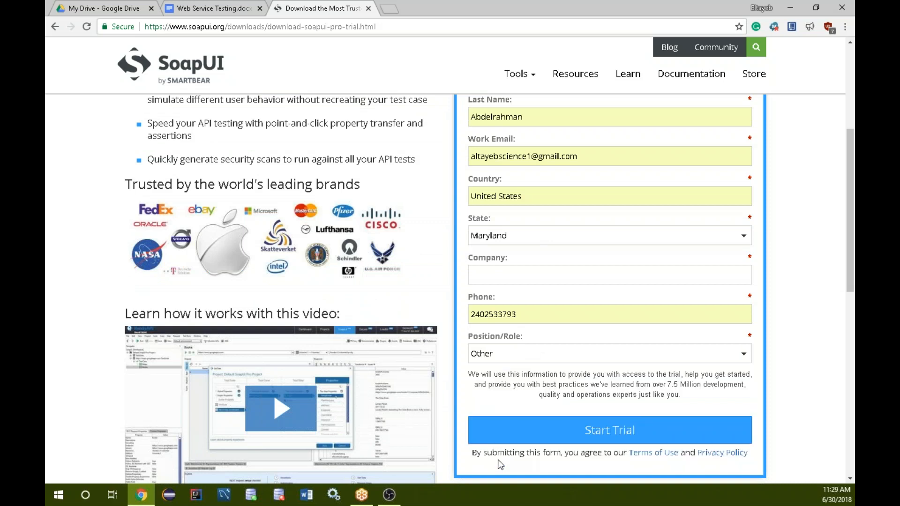
Enter Cyberboolean as the company and submit the trial form to start the trial.
click(566, 432)
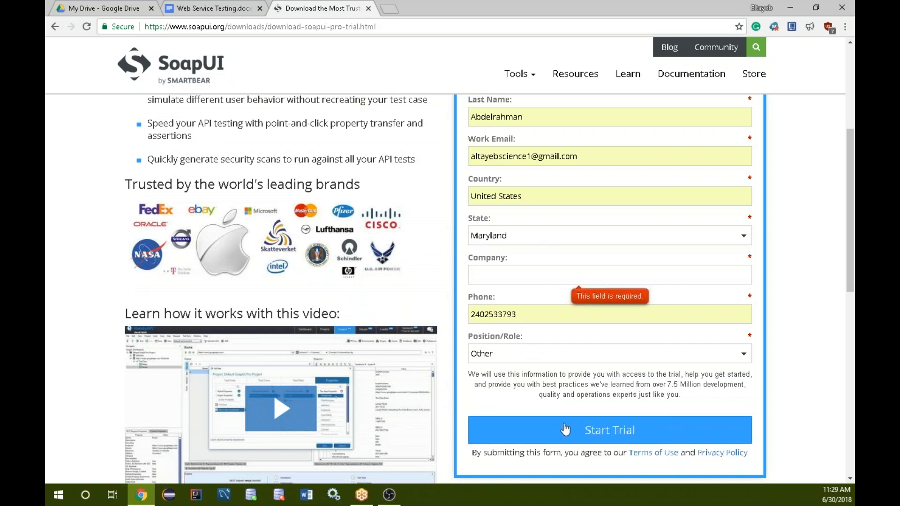
text(Cyberboolean)
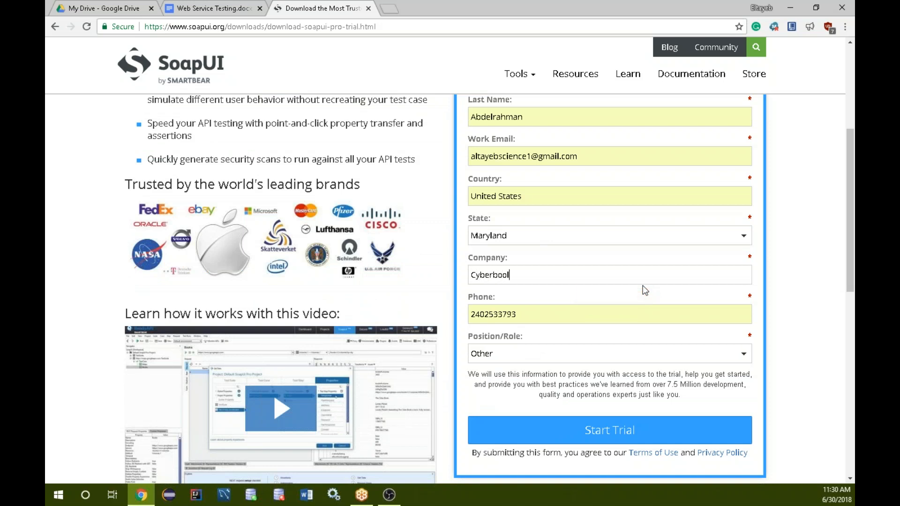
key(Return)
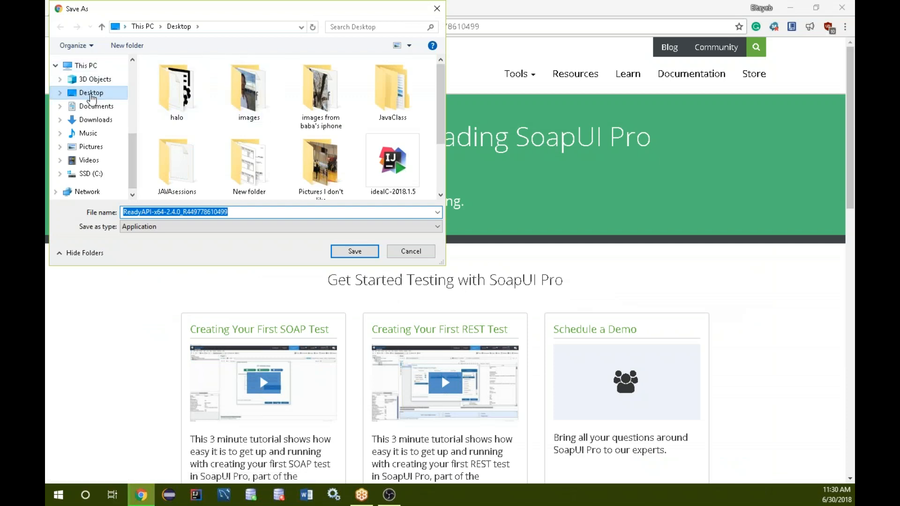
Save the ReadyAPI-x64-2.4.0 installer to the Desktop and set it to open when the download is done.
click(91, 96)
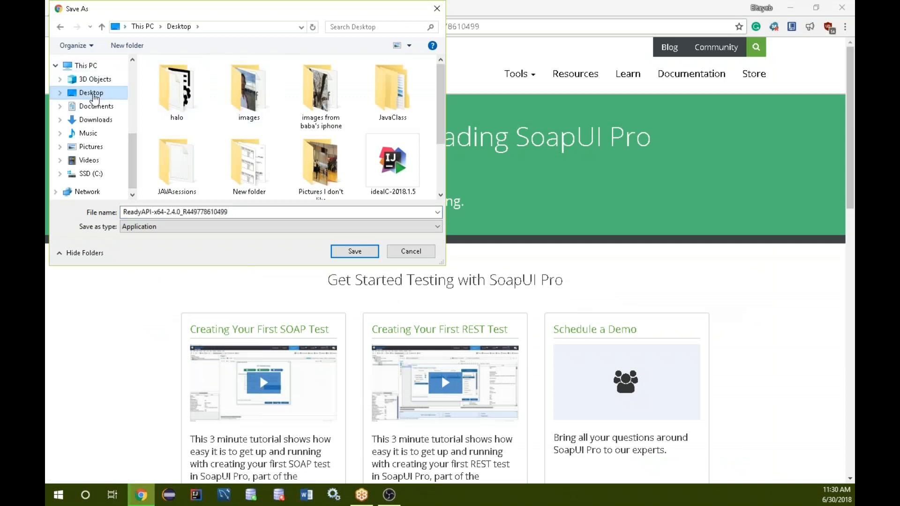
click(354, 252)
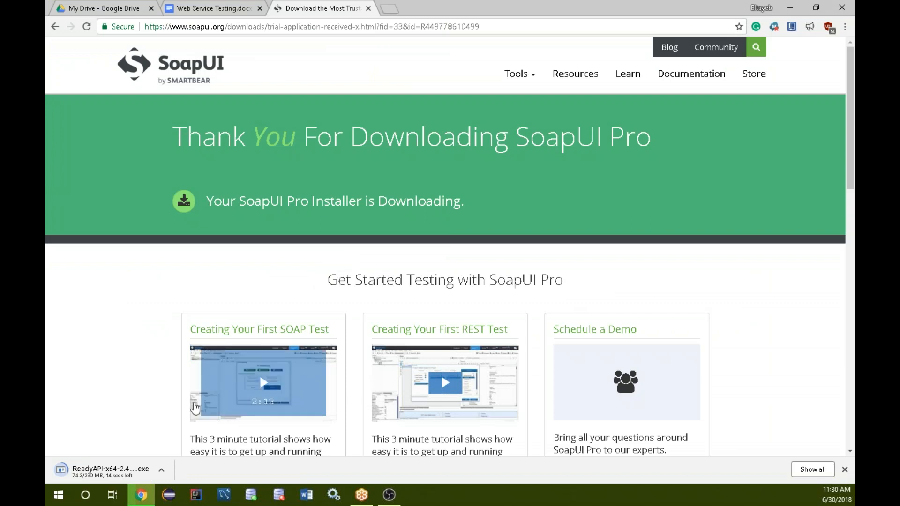
click(161, 469)
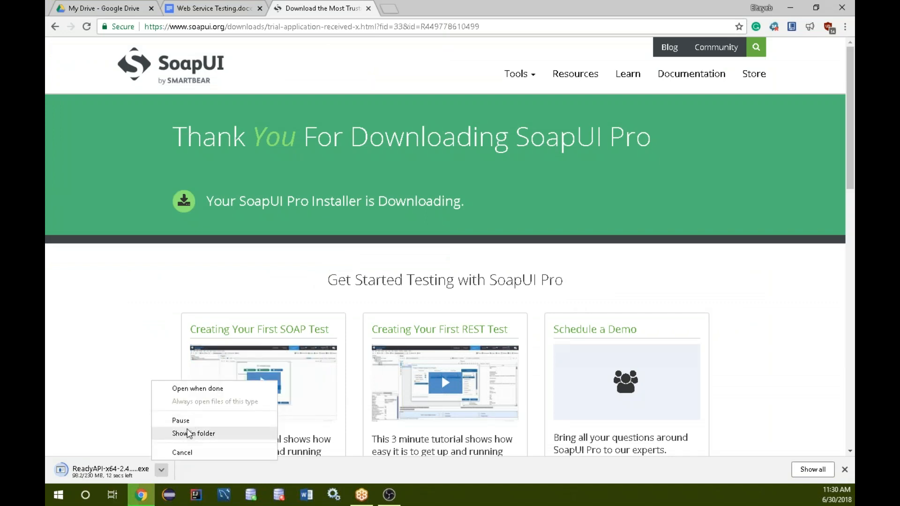
click(199, 389)
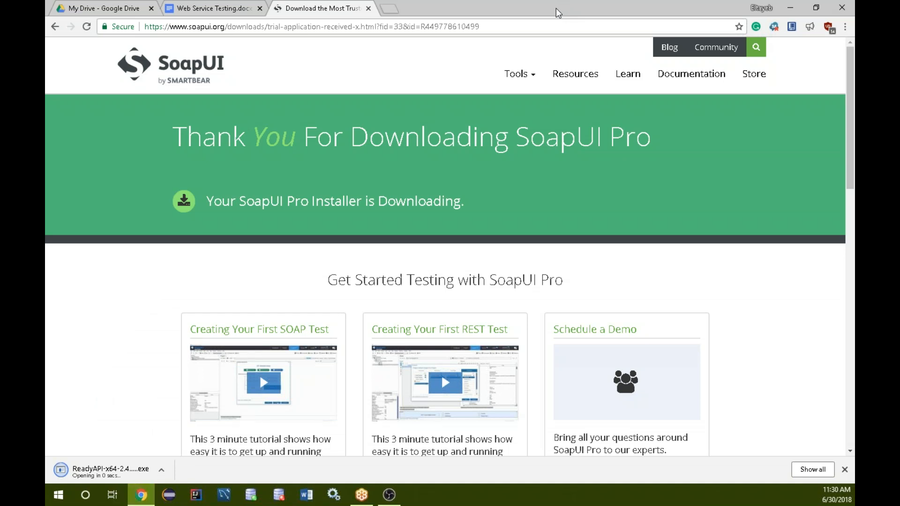
drag(563, 8, 853, 2)
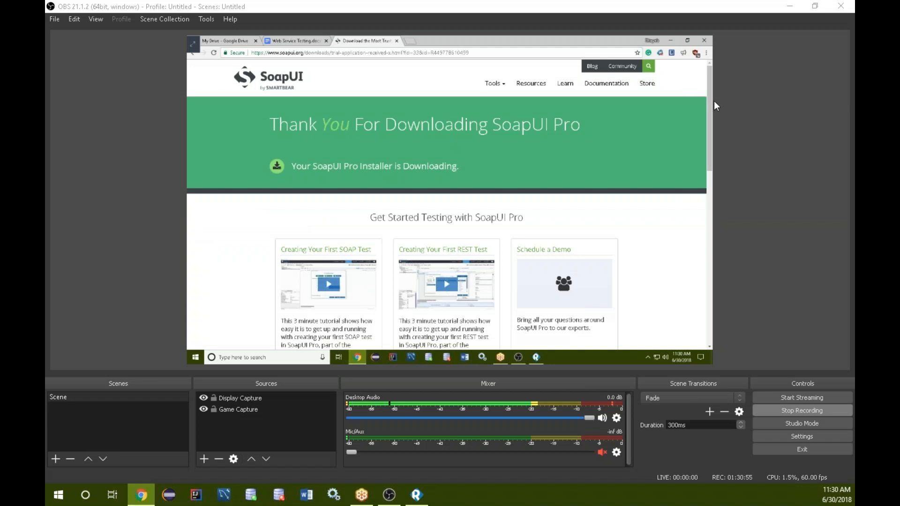
click(760, 19)
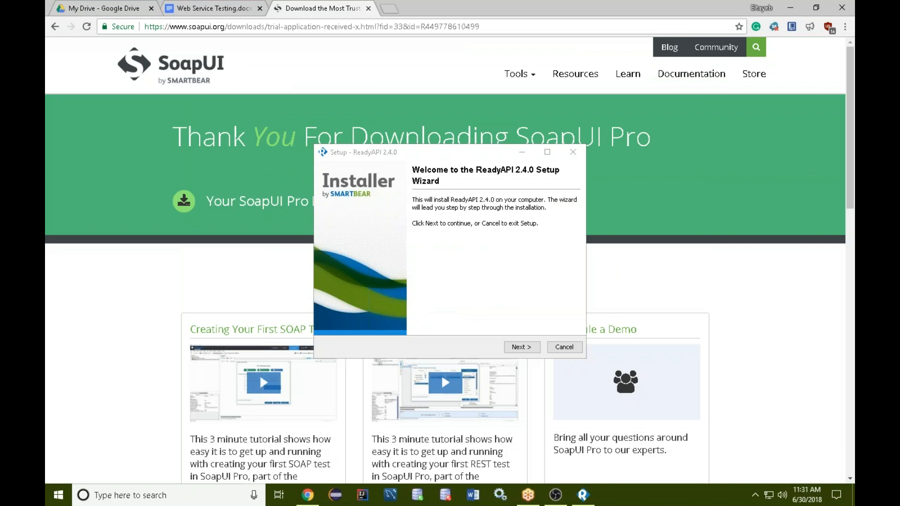
Install ReadyAPI 2.4.0 through its setup wizard with the Full installation type and finish the setup.
click(529, 348)
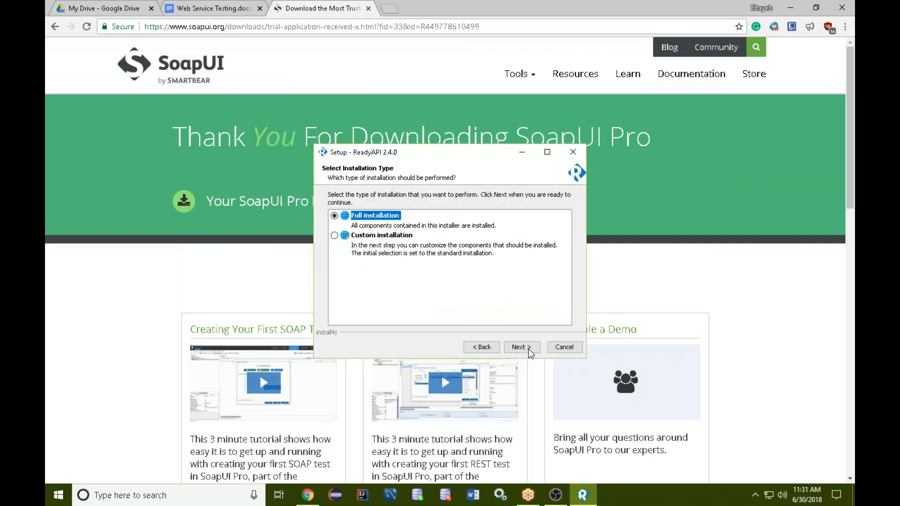
click(481, 346)
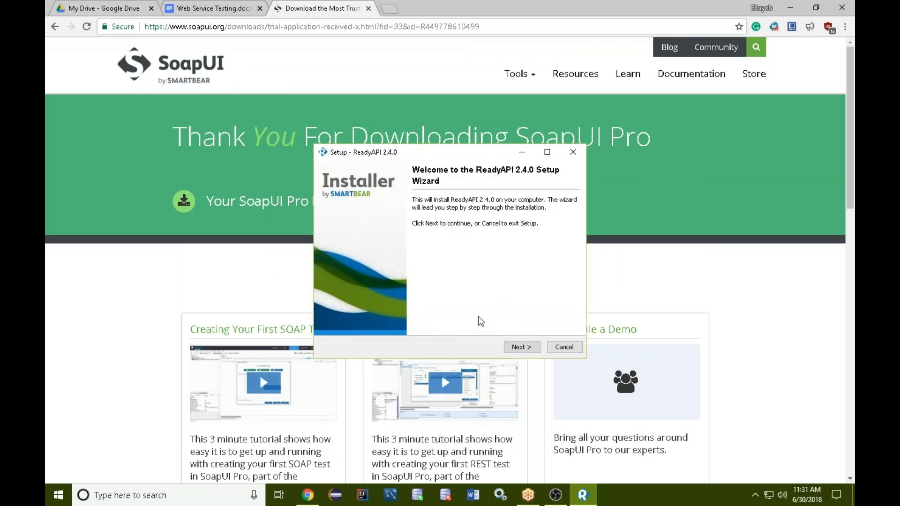
click(524, 347)
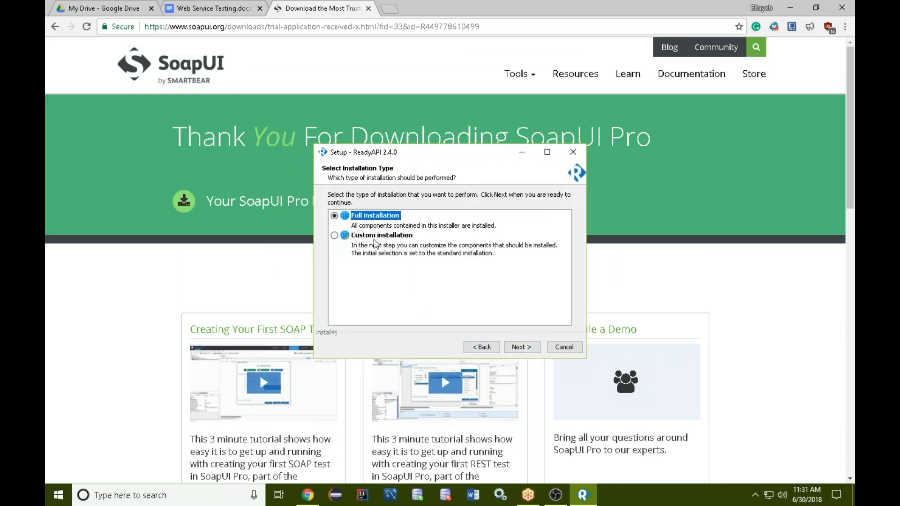
click(524, 348)
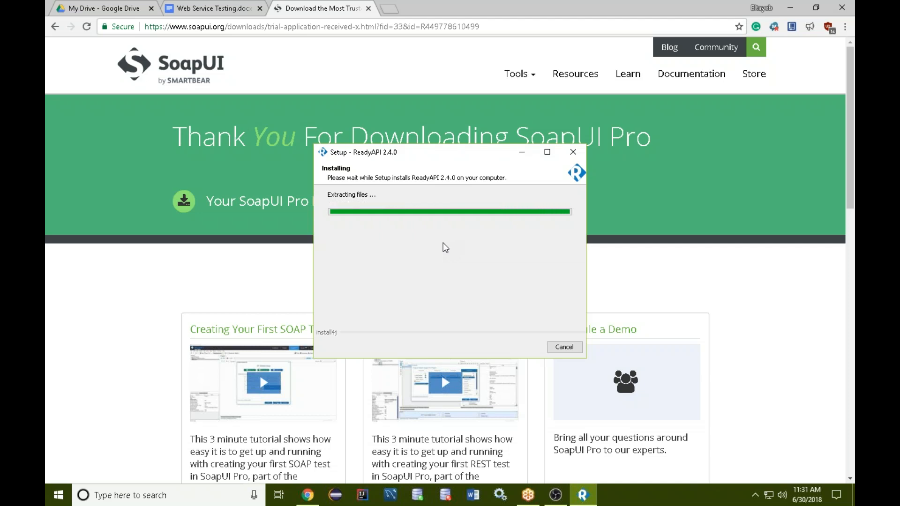
click(554, 350)
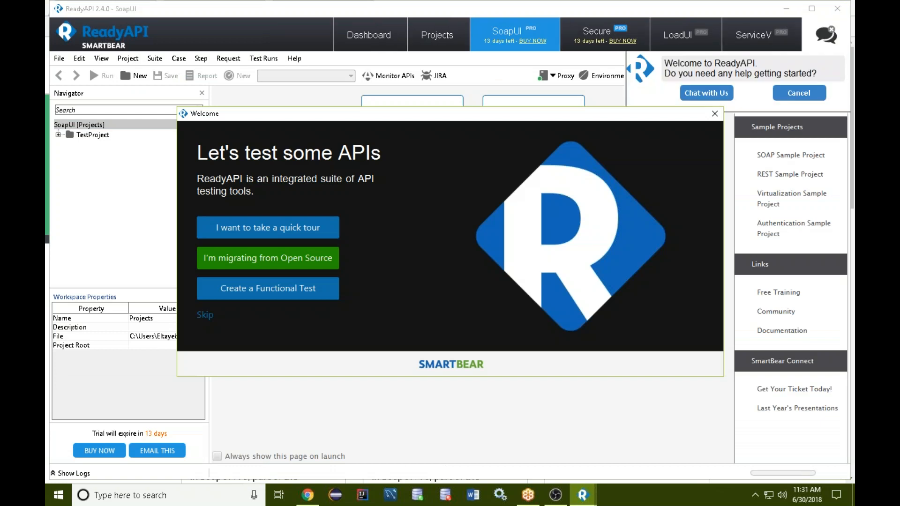
Skip the Welcome dialog, cancel the chat offer, and expand TestProject down to the NumberToDollars test steps in both test suites.
click(207, 314)
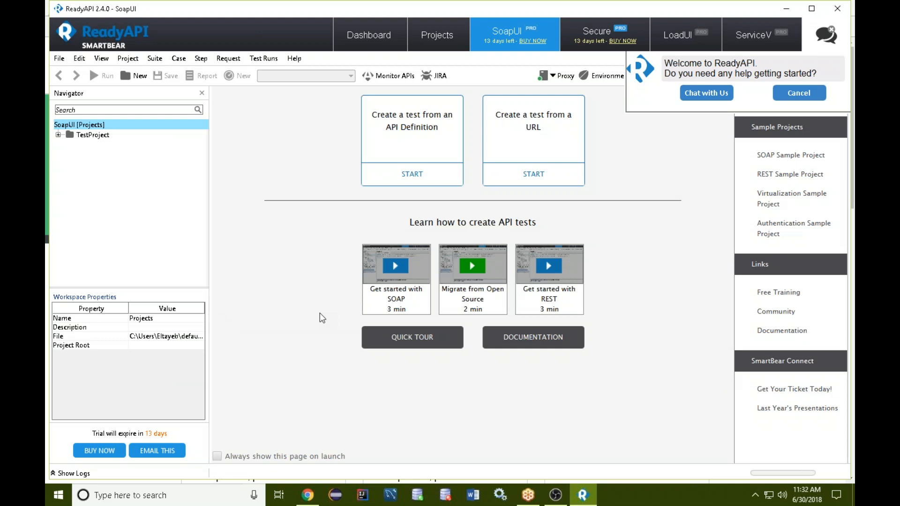
click(58, 135)
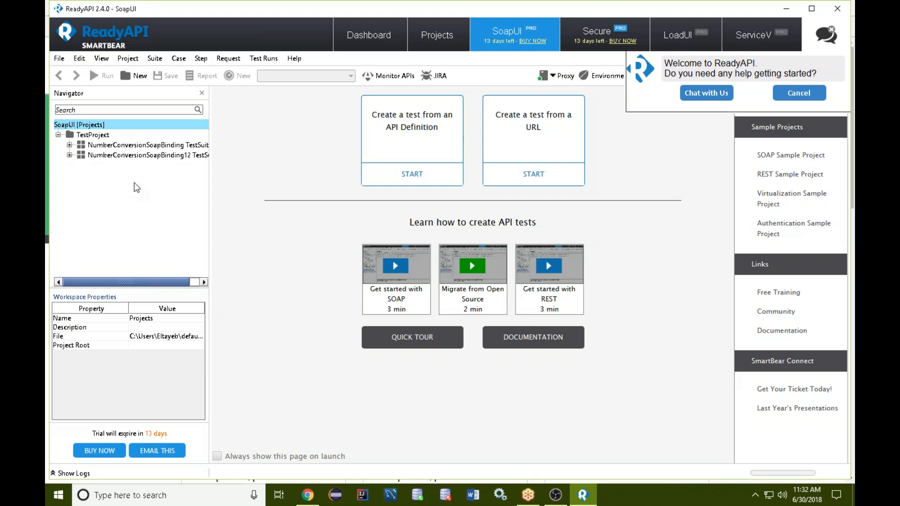
click(70, 145)
click(69, 176)
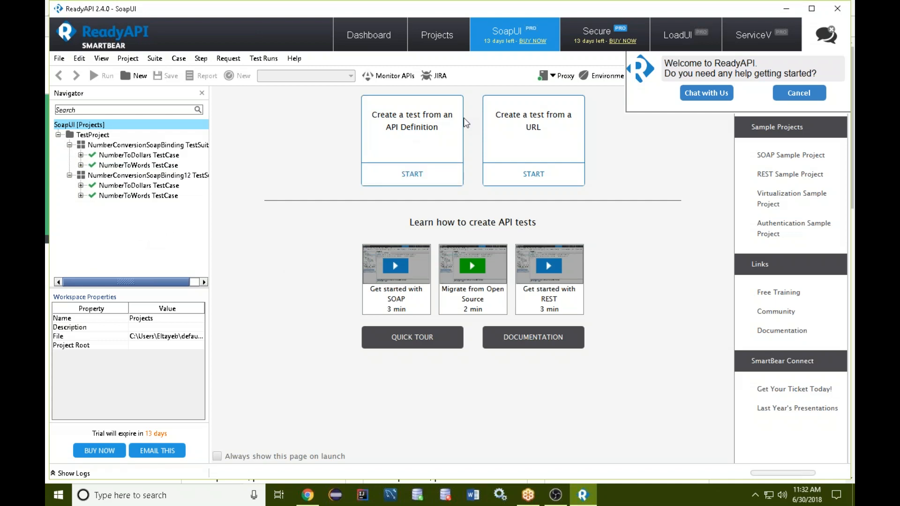
click(812, 97)
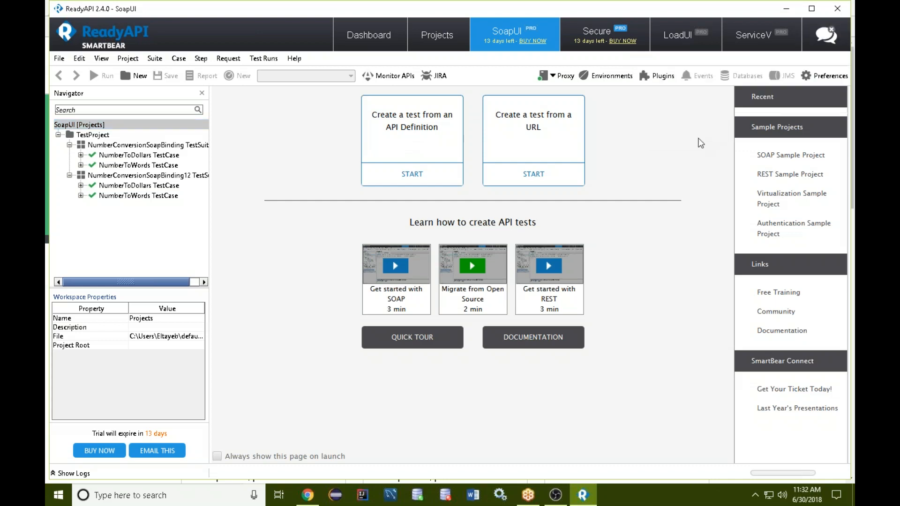
click(80, 186)
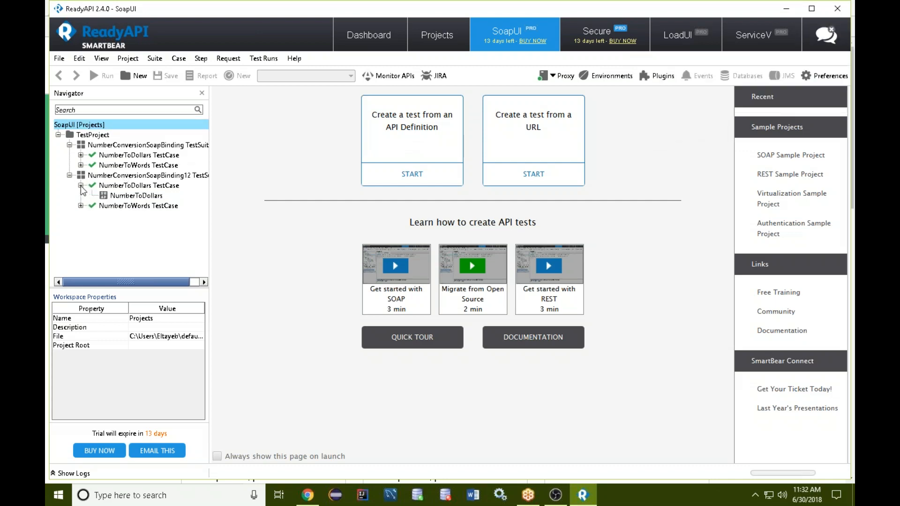
click(81, 155)
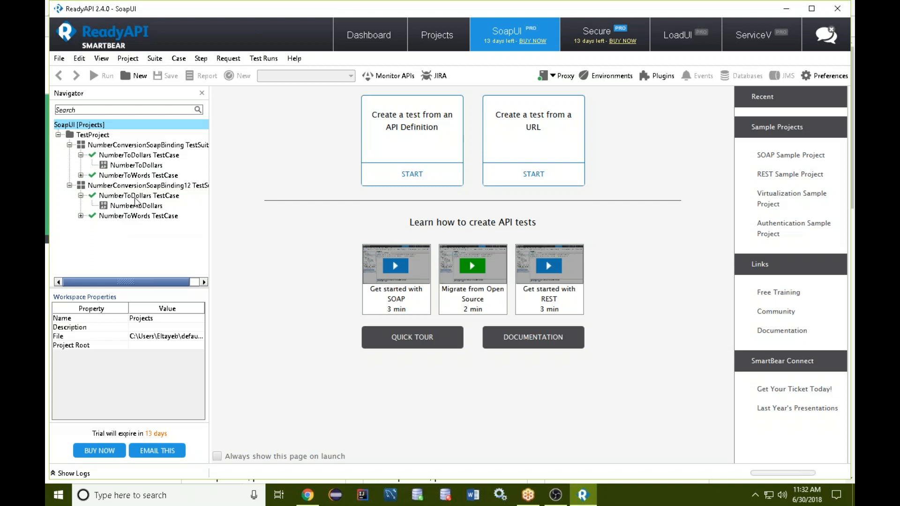
Open the NumberToDollars request in the NumberConversionSoapBinding test suite, send it, and select the result row in the response outline.
double_click(135, 196)
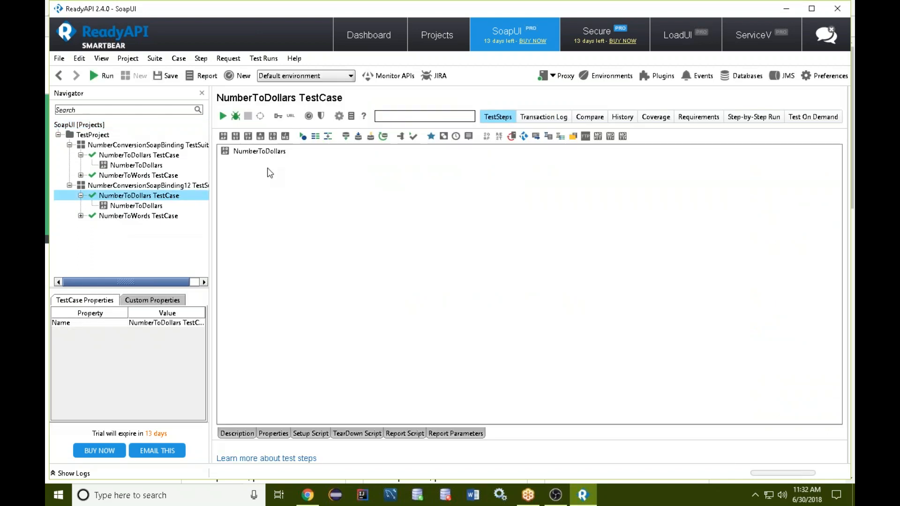
double_click(149, 166)
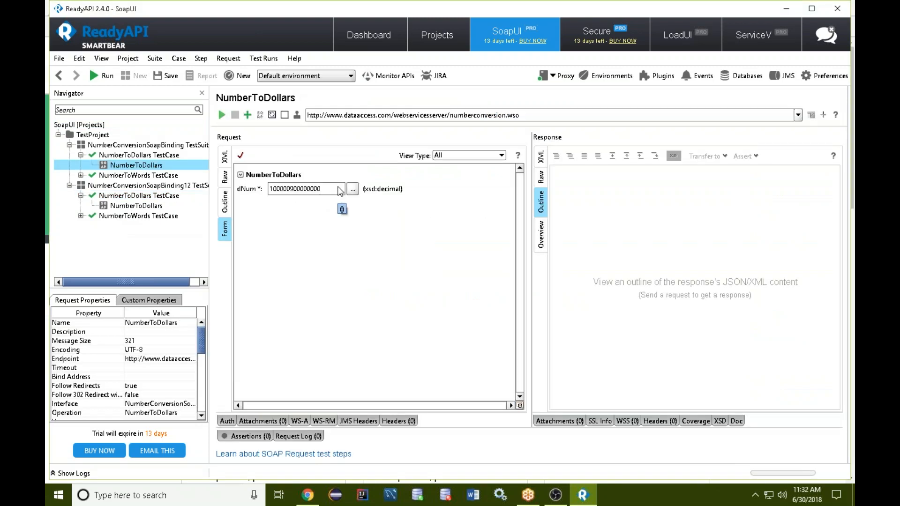
click(324, 190)
click(222, 115)
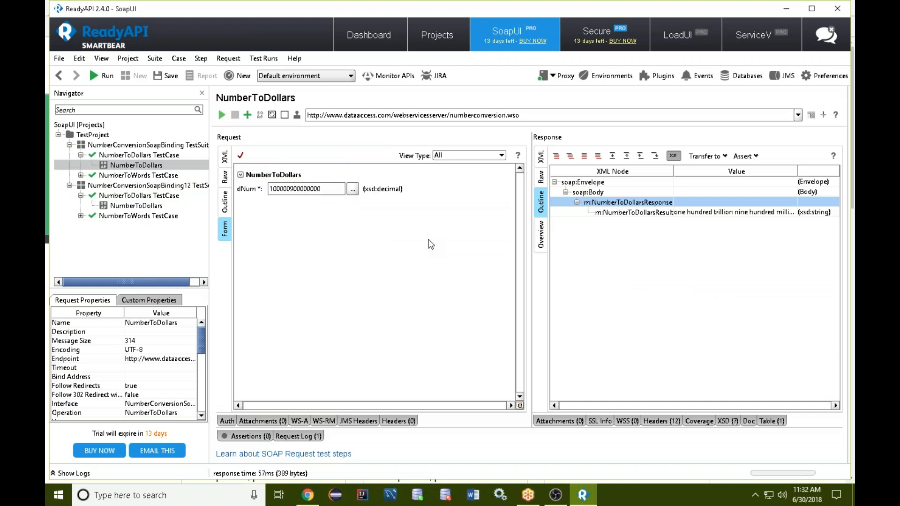
click(680, 213)
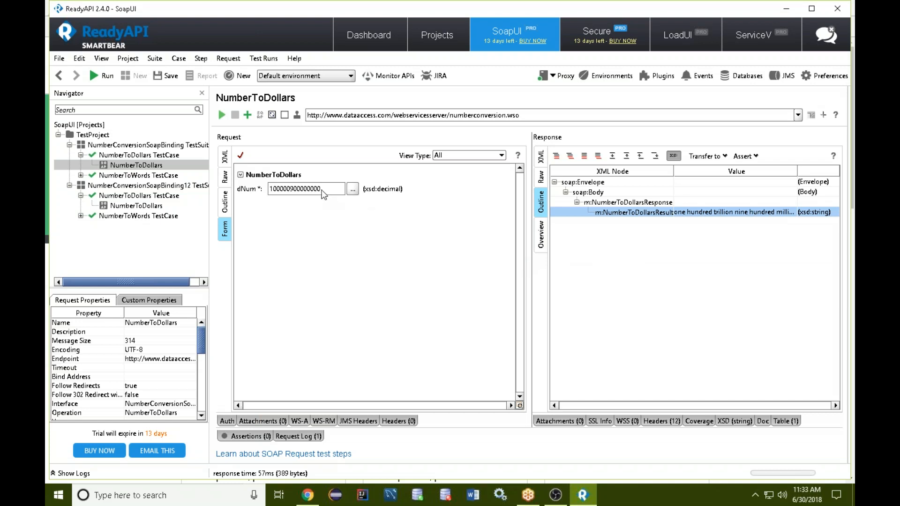
Set the NumberToDollars request's dNum value to 80 and send the request.
drag(269, 189, 335, 195)
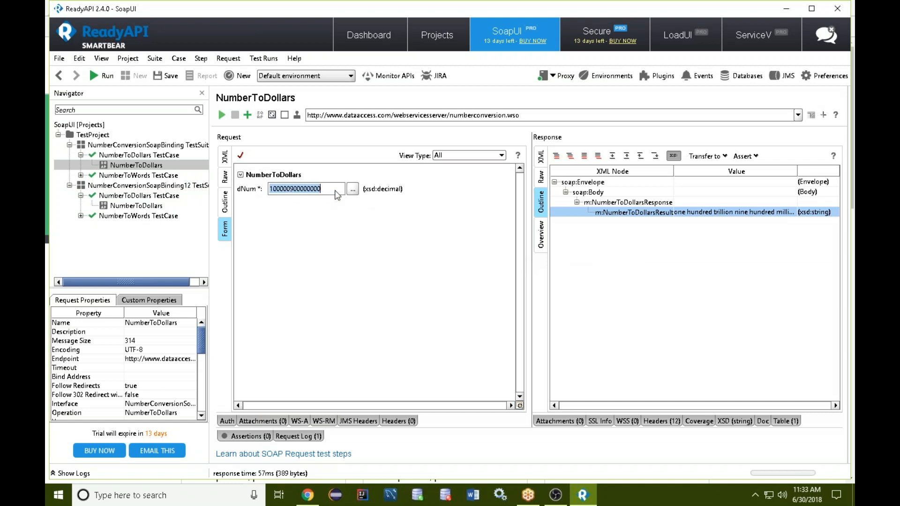
key(BackSpace)
text(80)
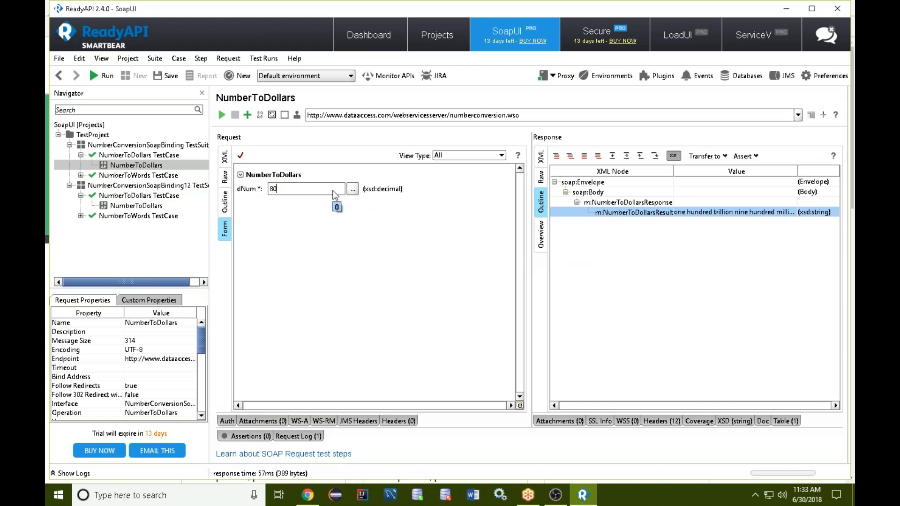
click(222, 115)
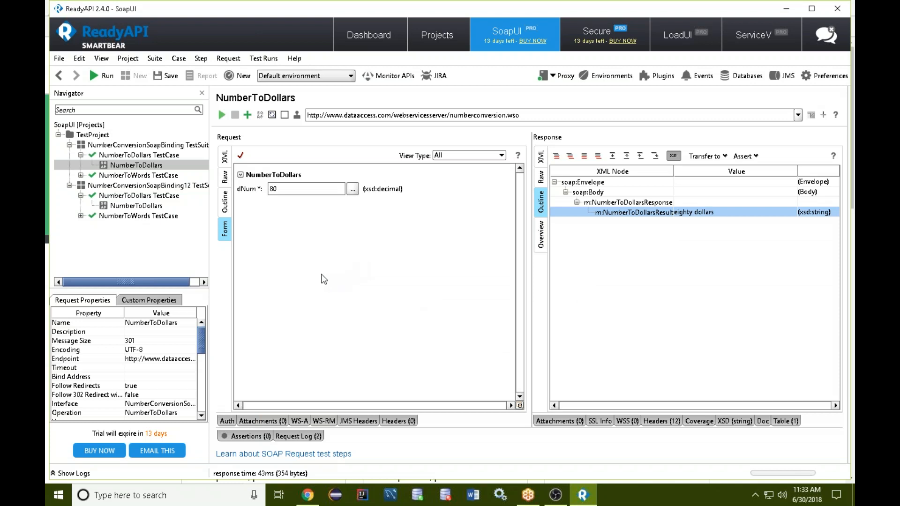
Examine the NumberToDollars request and response in their XML, Raw, Outline, Form and Overview views, ending on the response outline.
click(225, 157)
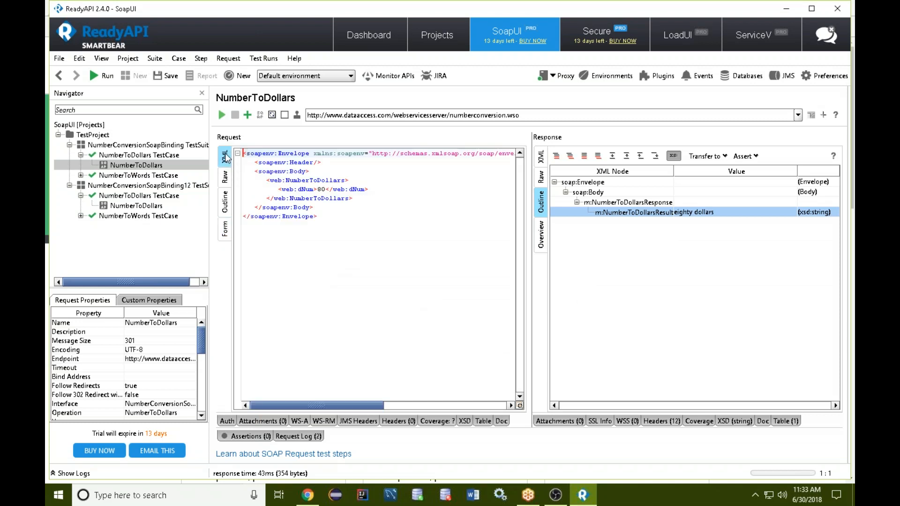
click(322, 189)
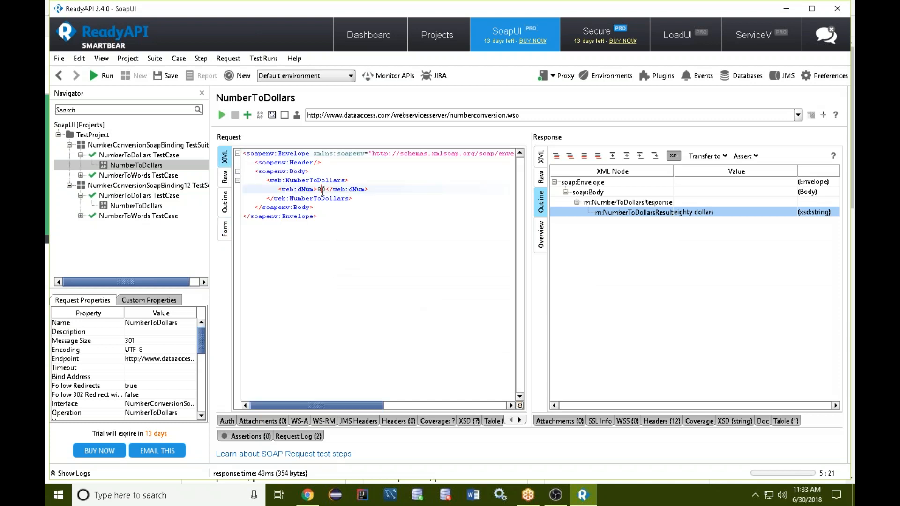
click(541, 159)
click(716, 181)
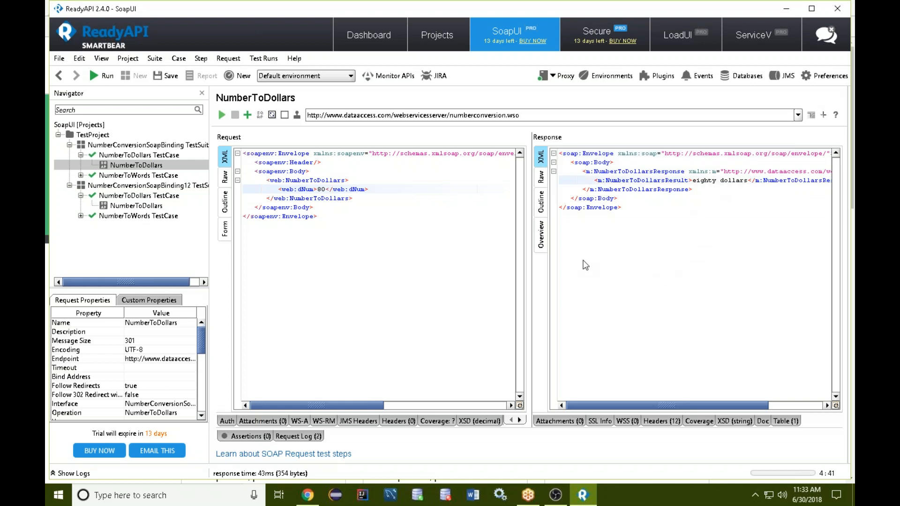
click(226, 205)
click(230, 232)
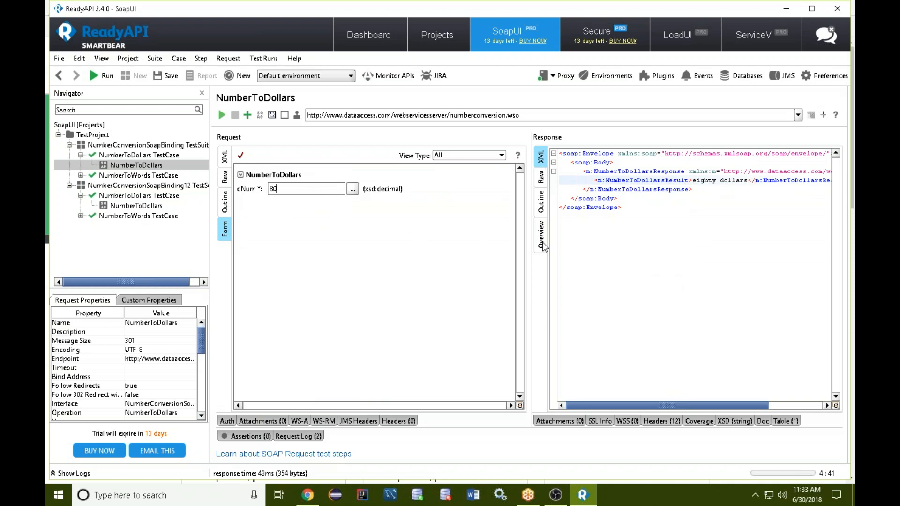
click(541, 201)
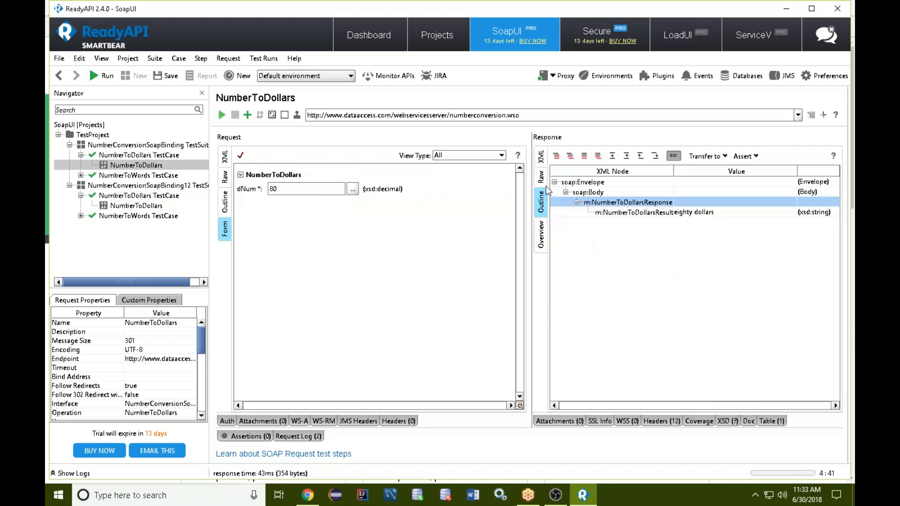
click(542, 240)
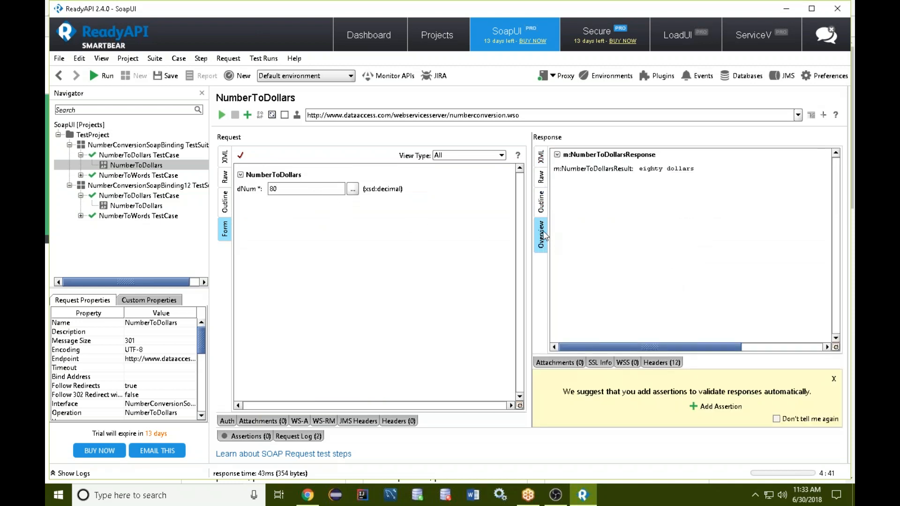
click(540, 202)
click(541, 177)
click(541, 160)
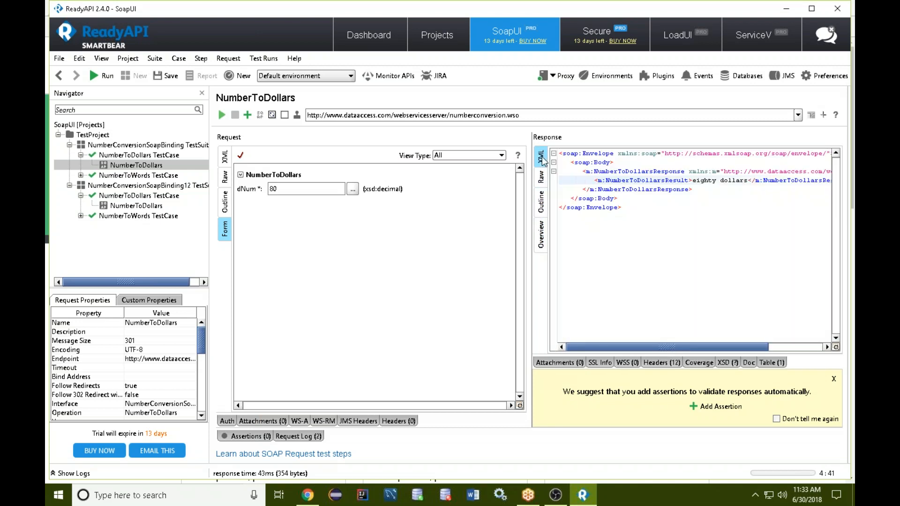
click(542, 202)
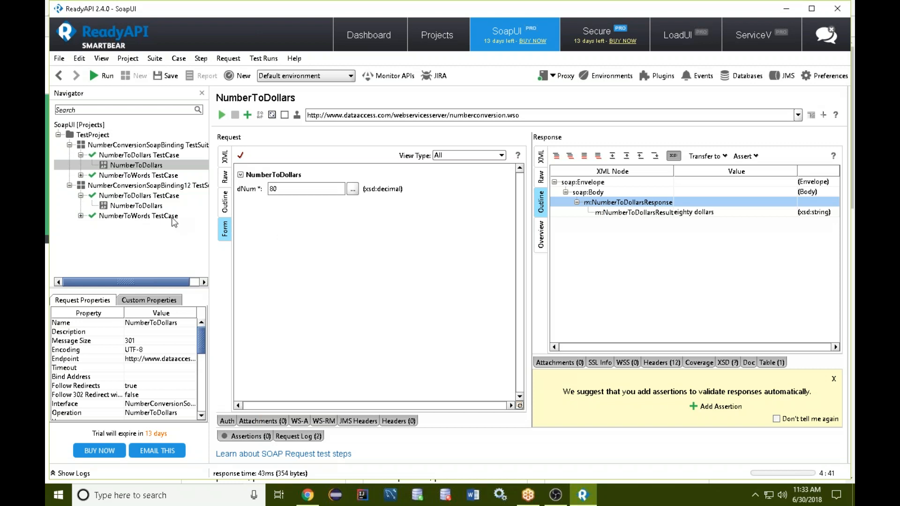
Collapse the NumberConversionSoapBinding12 test suite and open the NumberToWords request in the NumberConversionSoapBinding test suite.
click(69, 185)
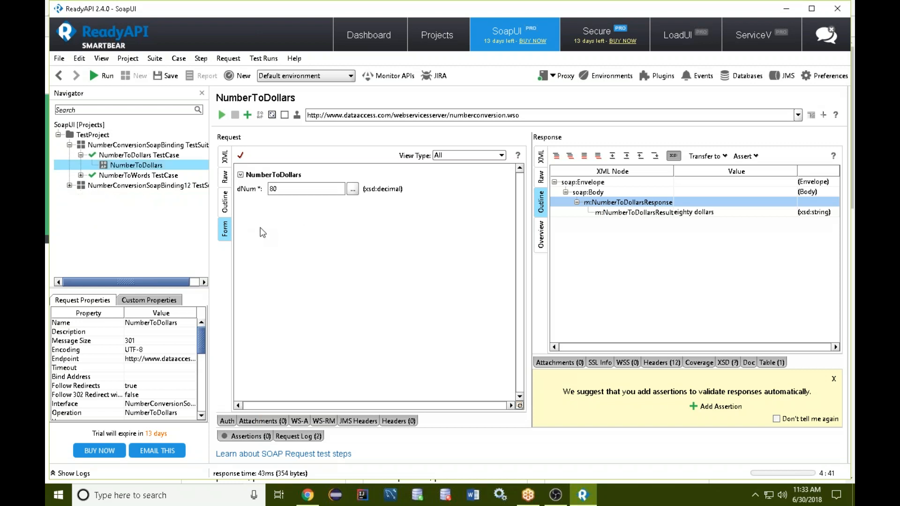
click(81, 175)
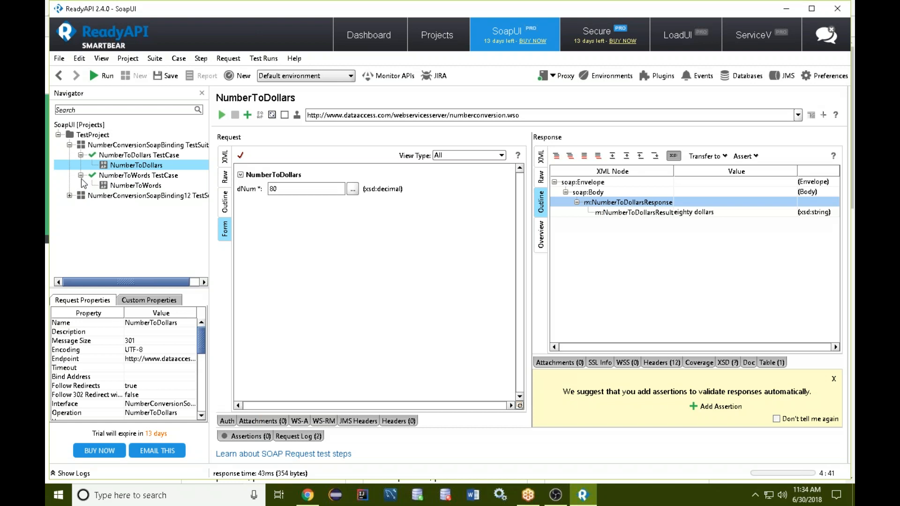
click(134, 186)
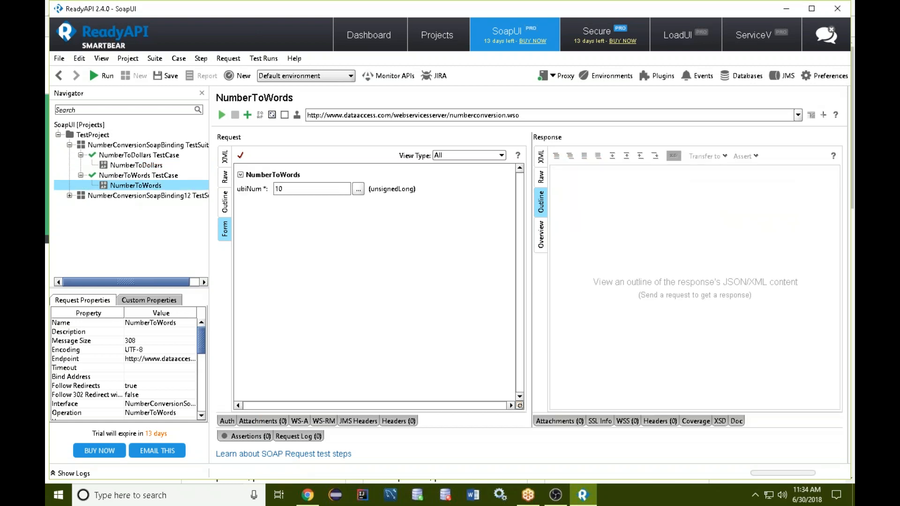
Set the NumberToWords request's ubiNum value to 53 and send the request.
drag(297, 190, 254, 191)
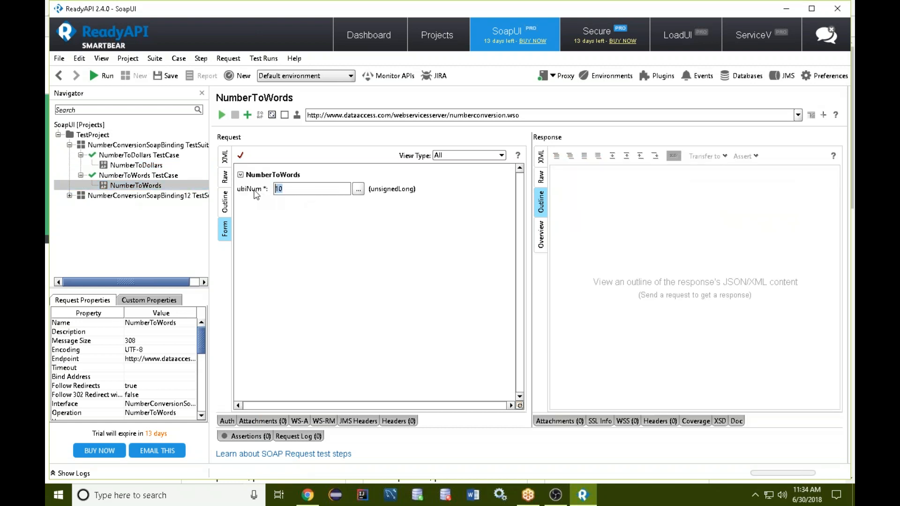
key(BackSpace)
text(53)
click(222, 114)
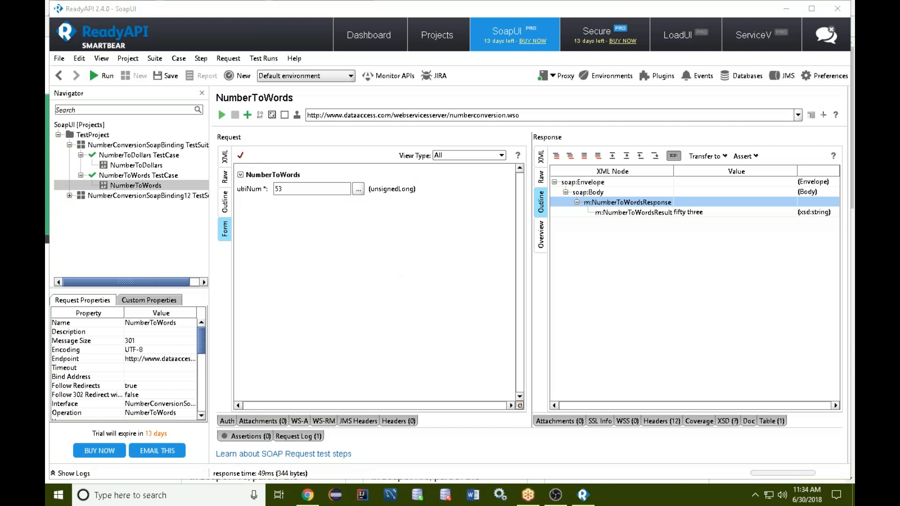
Highlight the NumberToWords endpoint address and select the NumberToWordsResult row in the response outline.
click(468, 114)
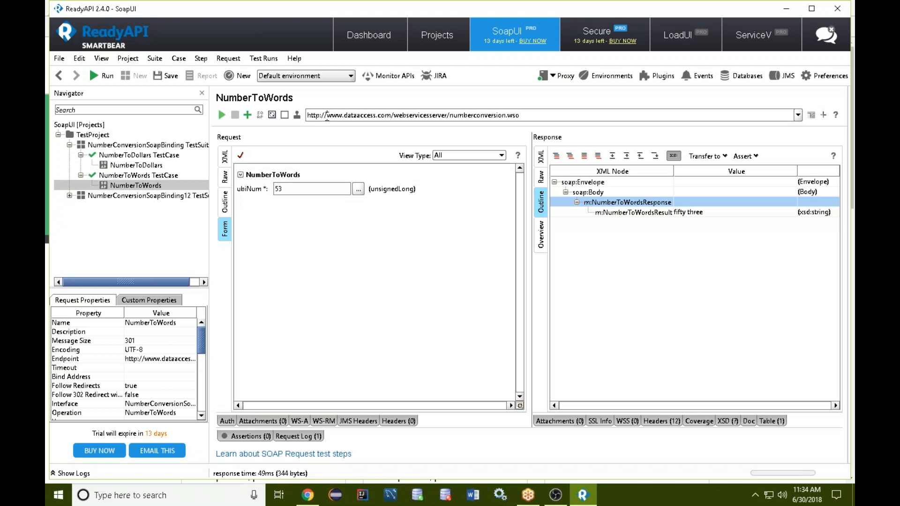
drag(519, 116, 305, 117)
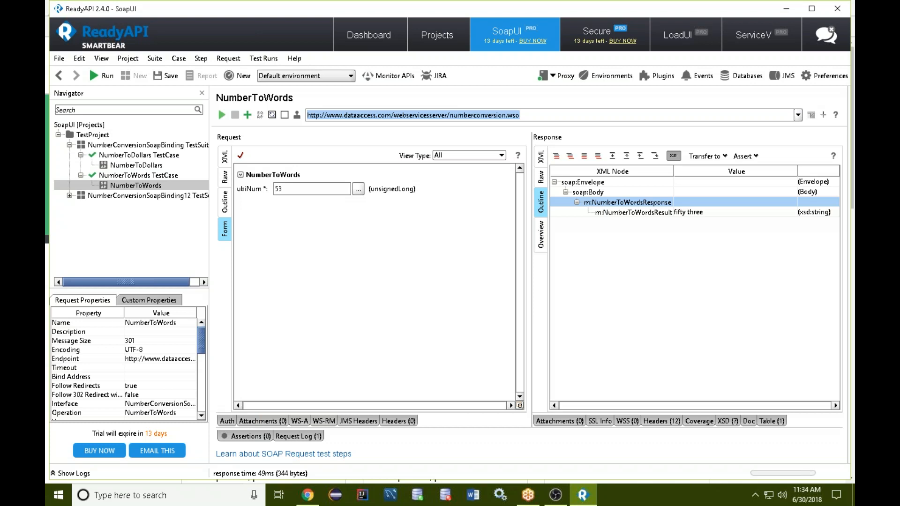
right_click(295, 188)
click(647, 205)
right_click(646, 204)
click(622, 244)
click(688, 213)
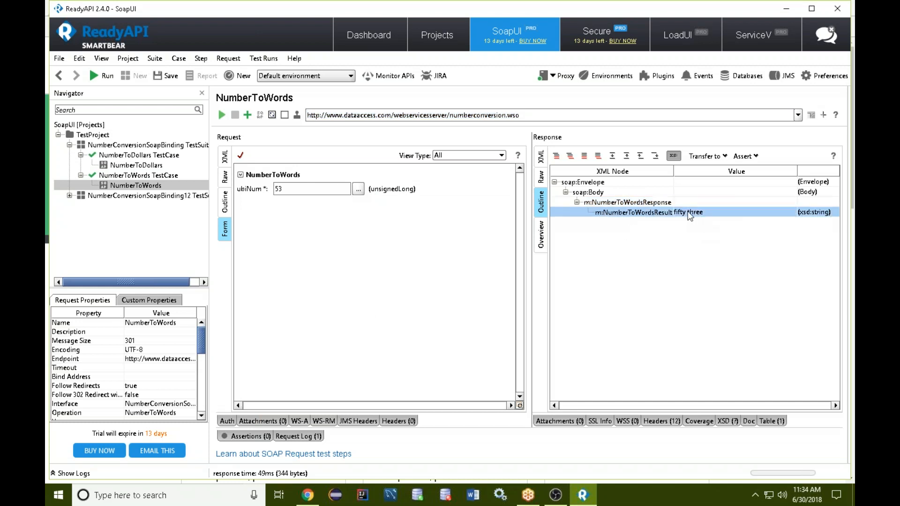
right_click(692, 217)
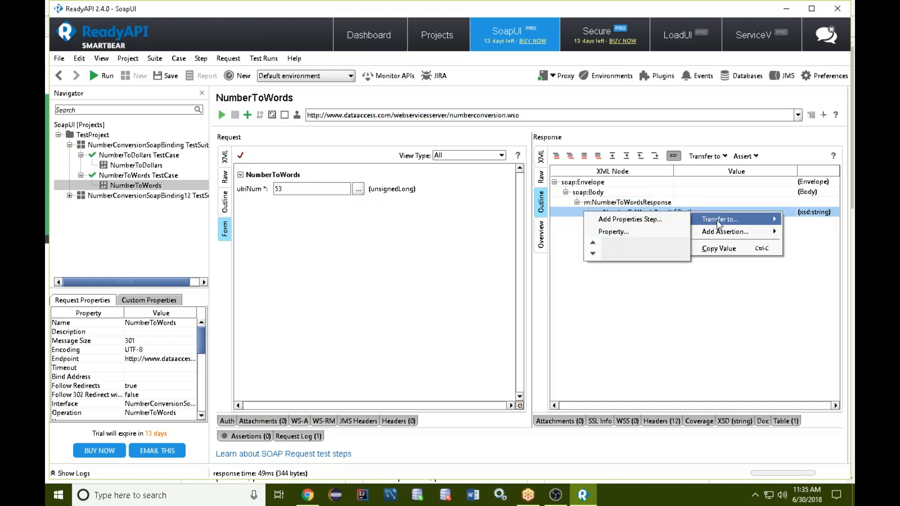
mouse_move(716, 235)
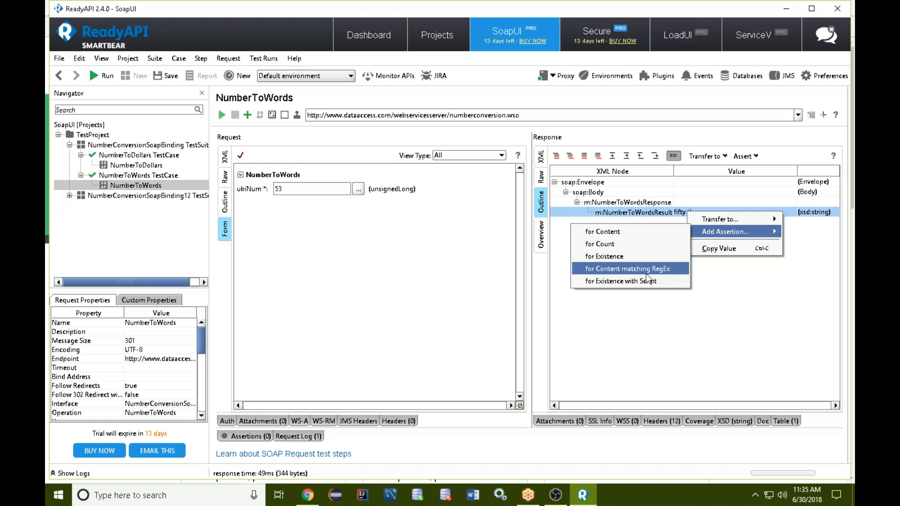
click(634, 231)
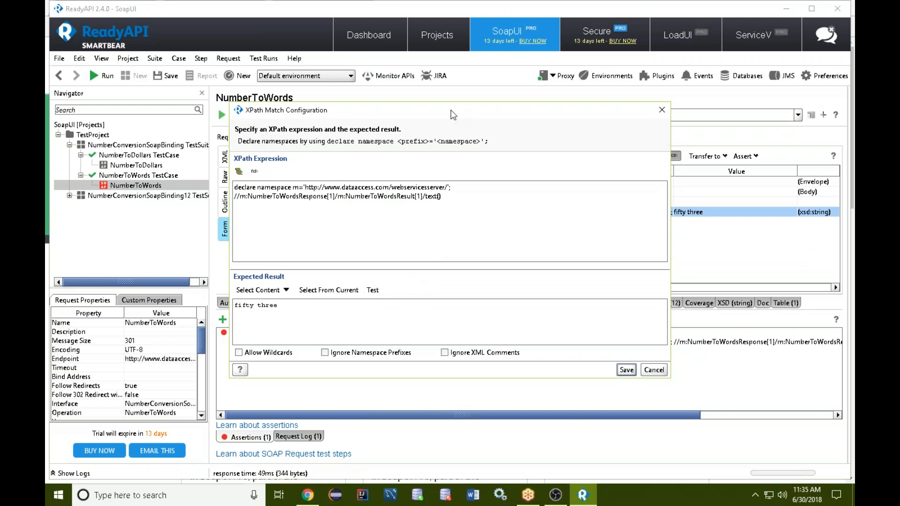
drag(467, 118, 506, 87)
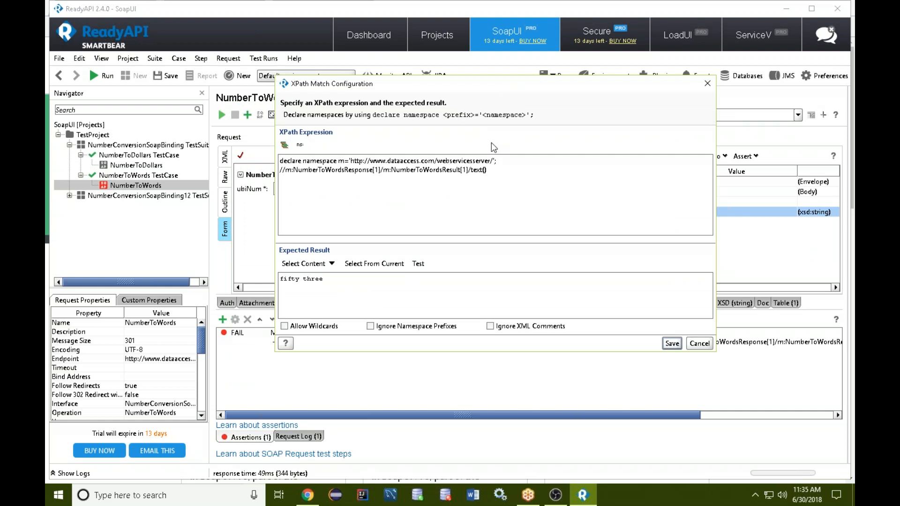
click(305, 263)
mouse_move(328, 272)
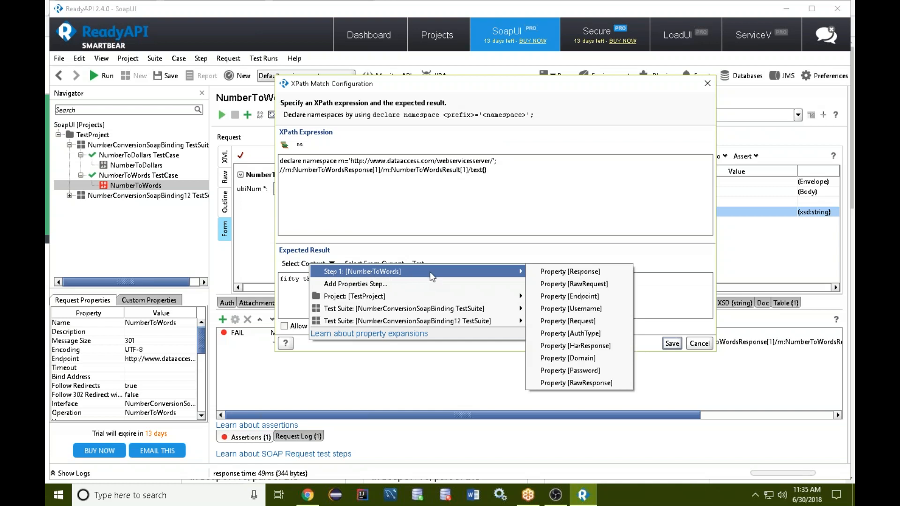
mouse_move(460, 294)
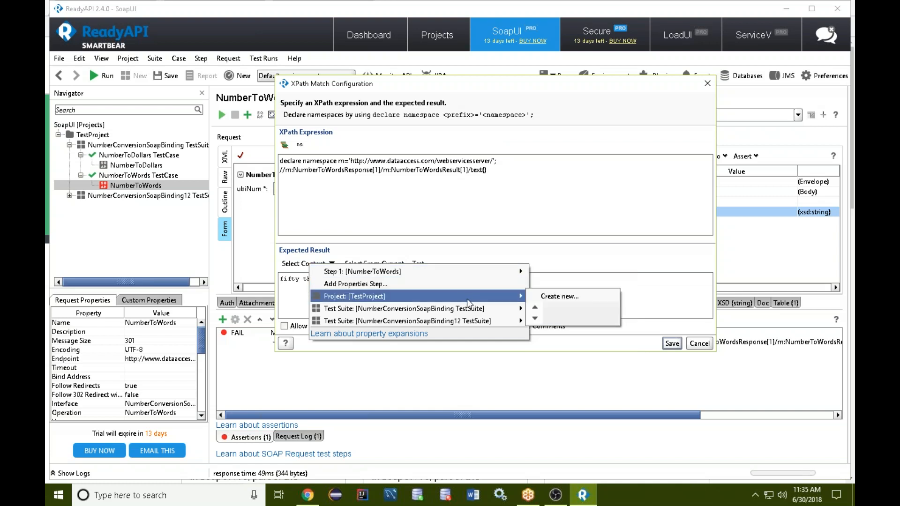
mouse_move(479, 320)
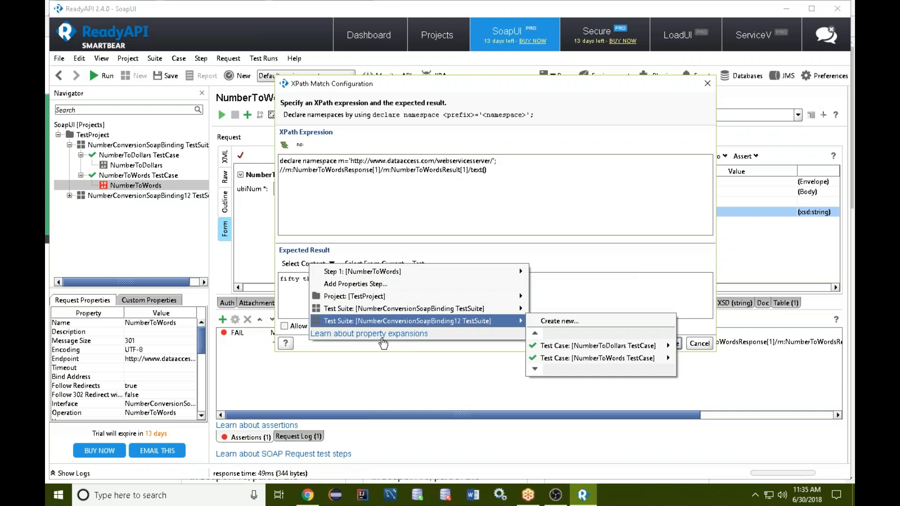
click(528, 201)
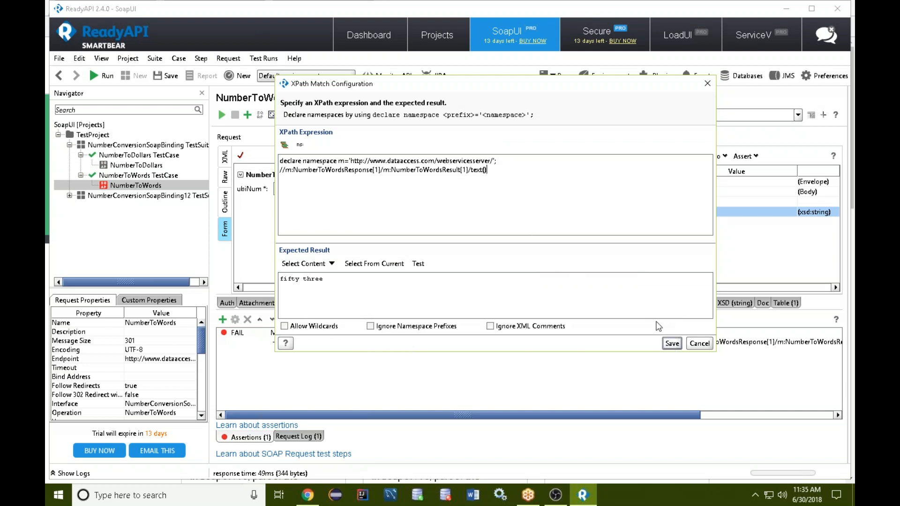
click(700, 345)
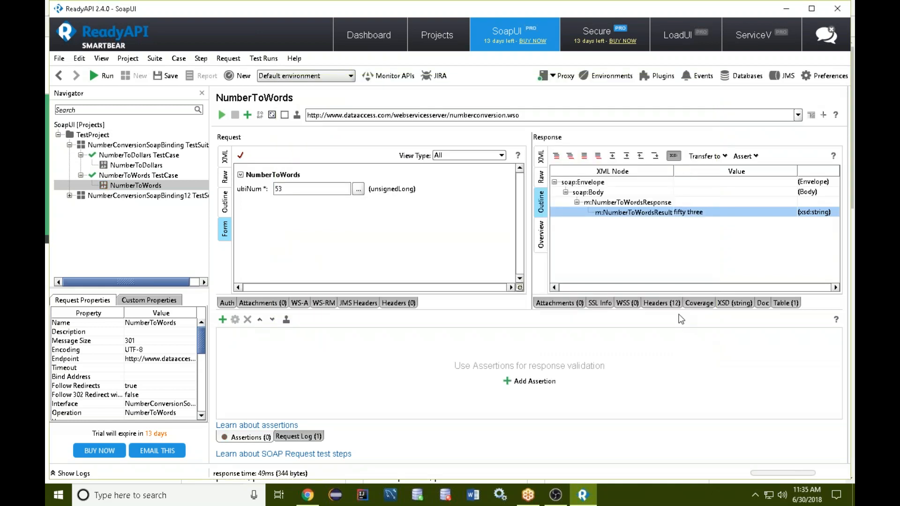
Add and save a content assertion on NumberToWordsResult expecting "fifty three", and show the request's assertions list.
right_click(687, 216)
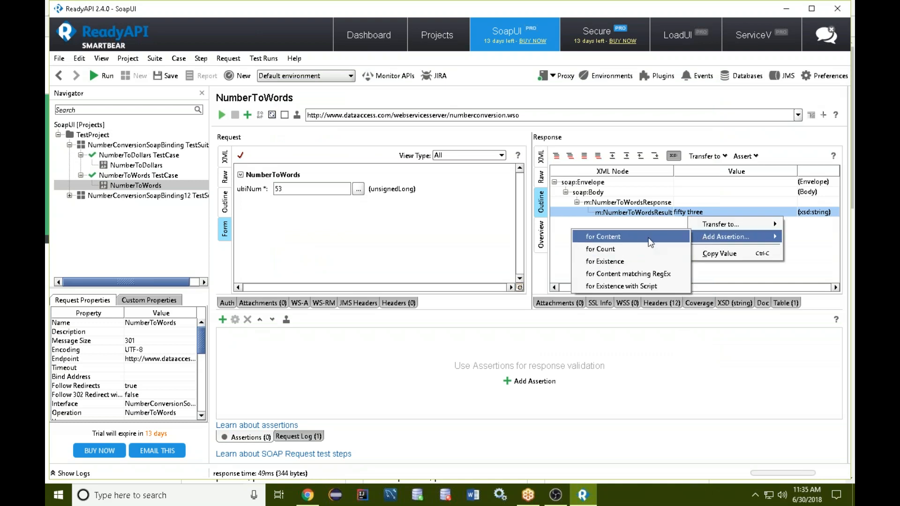
click(628, 236)
click(626, 370)
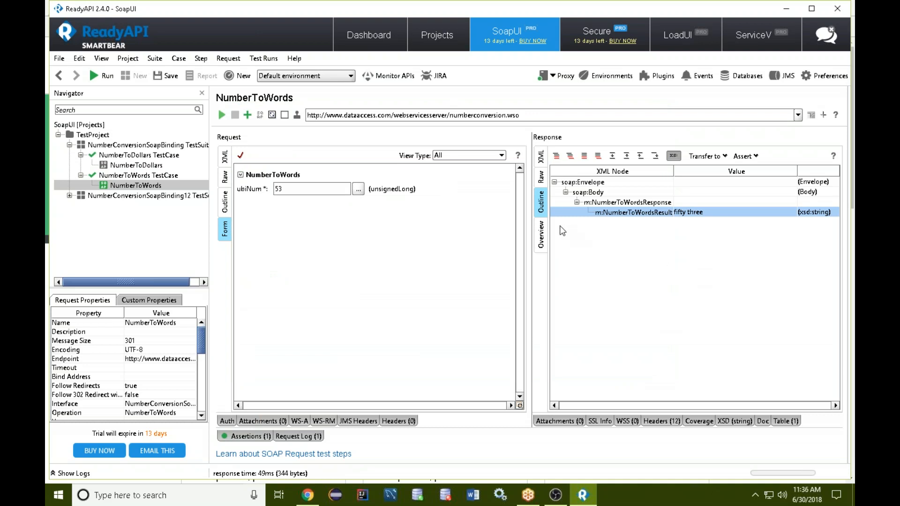
click(249, 437)
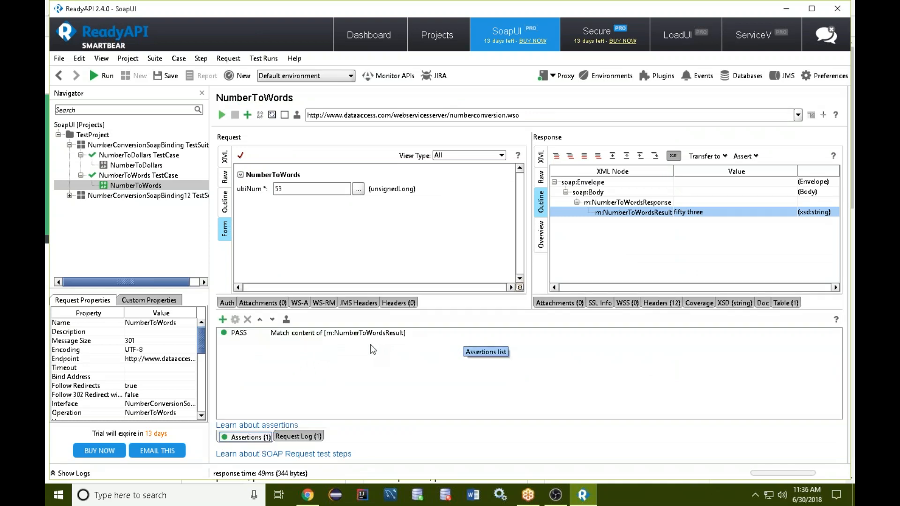
Set ubiNum to 64 and resend the NumberToWords request to check the content assertion against a different number.
double_click(279, 188)
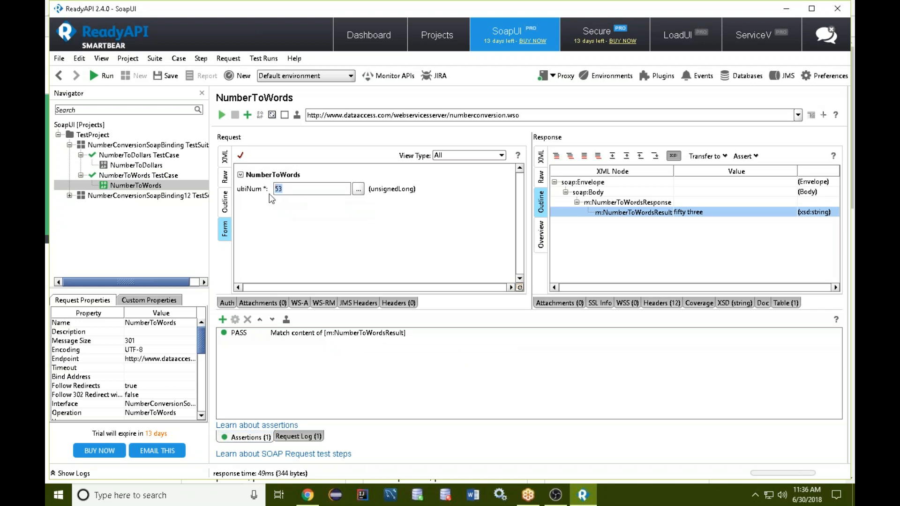
text(64)
click(223, 115)
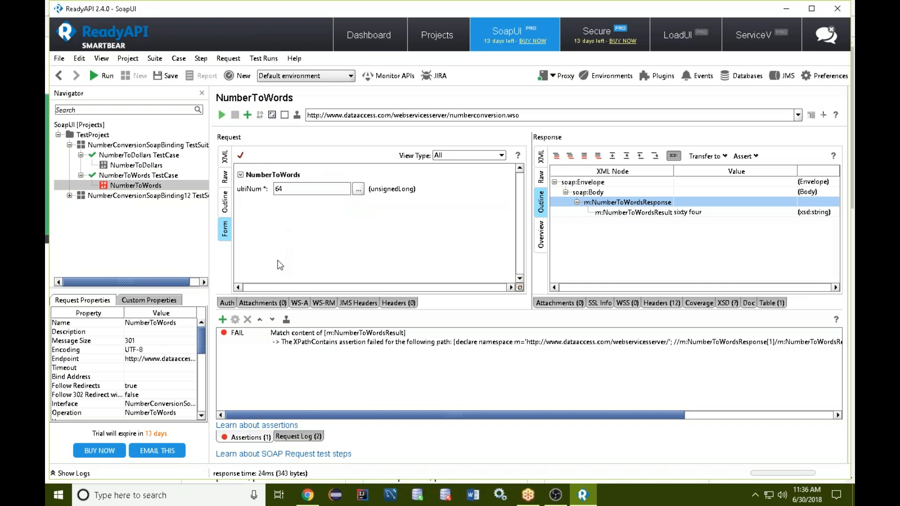
Set ubiNum to 53, resend the NumberToWords request and show its assertions list.
drag(294, 190, 270, 194)
text(53)
click(222, 114)
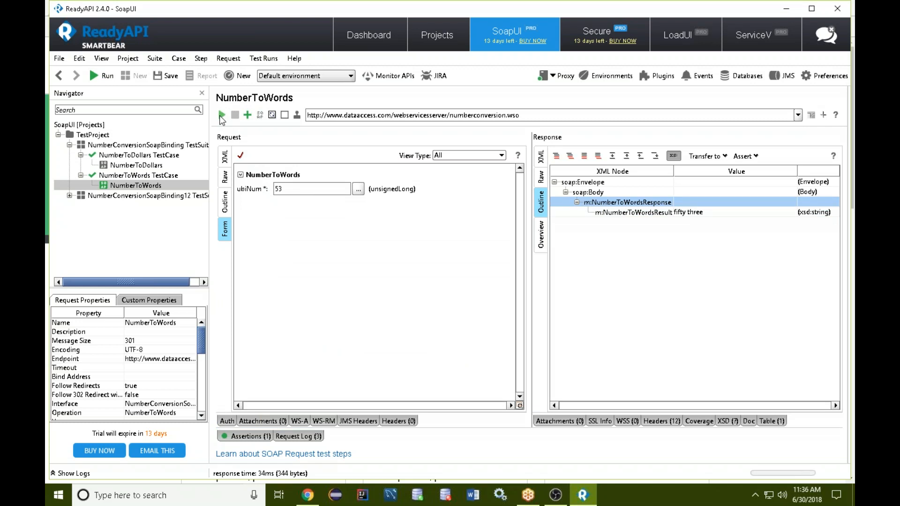
click(253, 437)
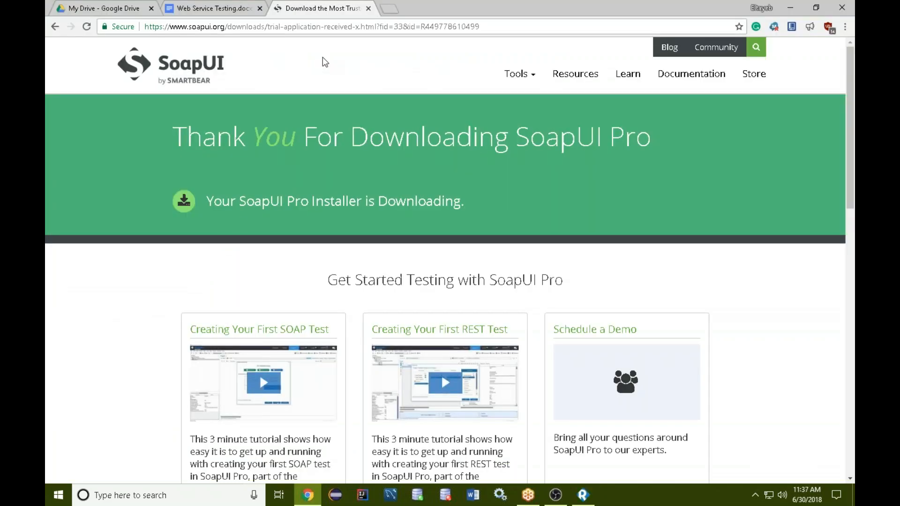
Close the SoapUI Pro download page in the Chrome browser.
click(368, 8)
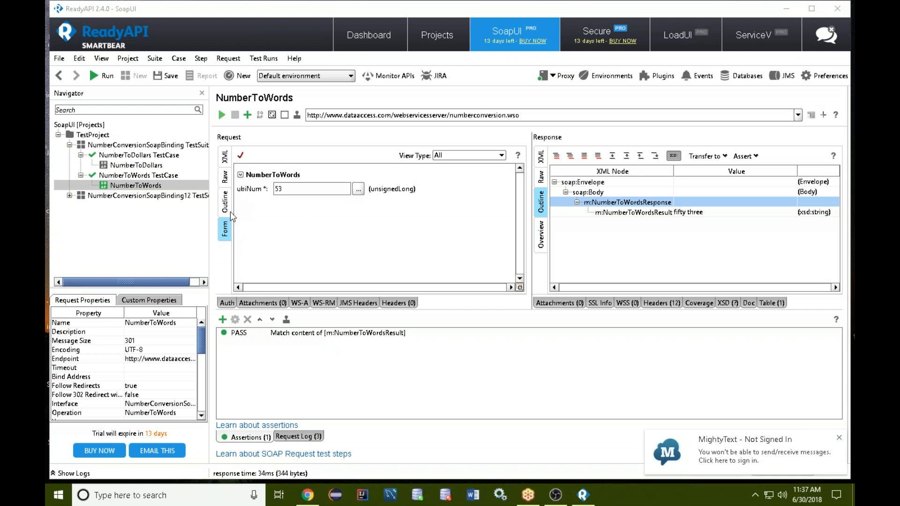
Dismiss the MightyText sign-in notification.
click(174, 237)
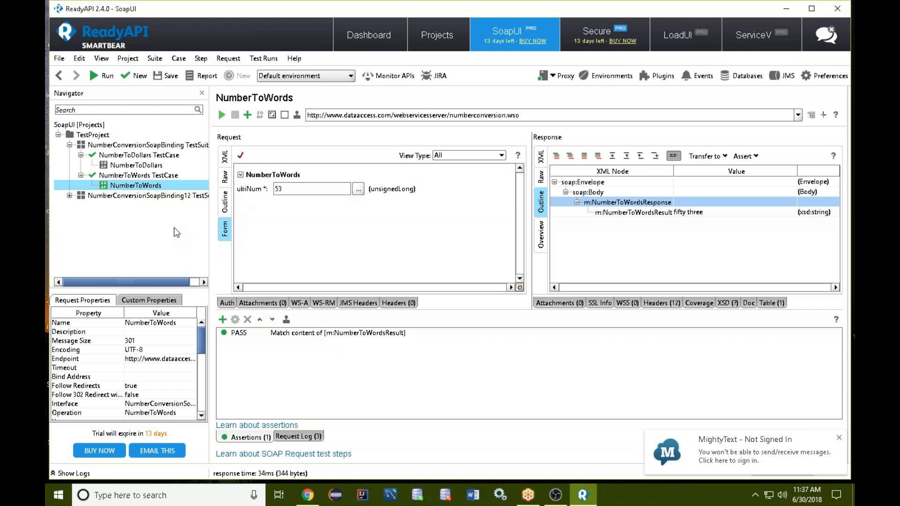
click(839, 438)
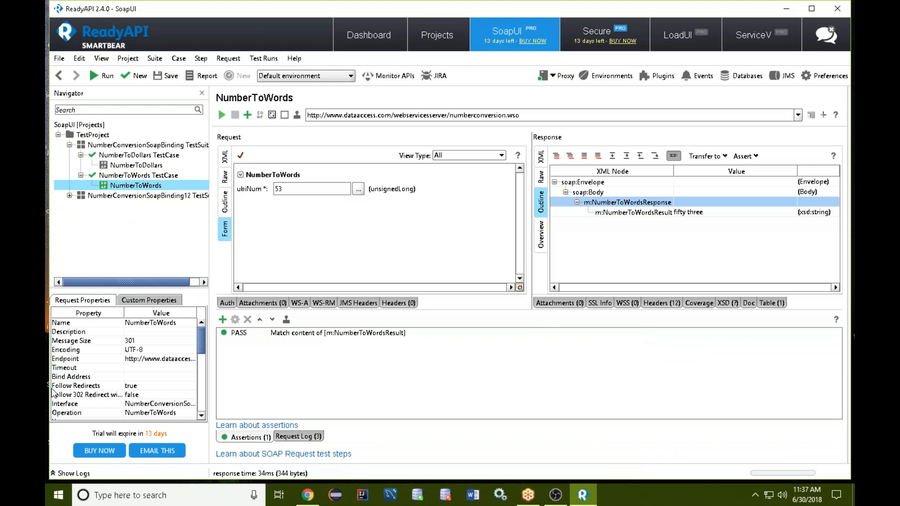
key(alt+Tab)
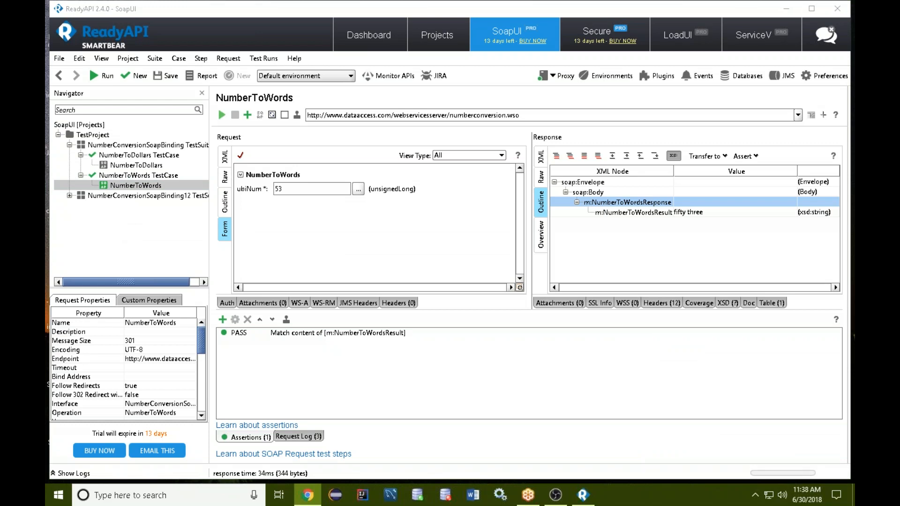
click(144, 245)
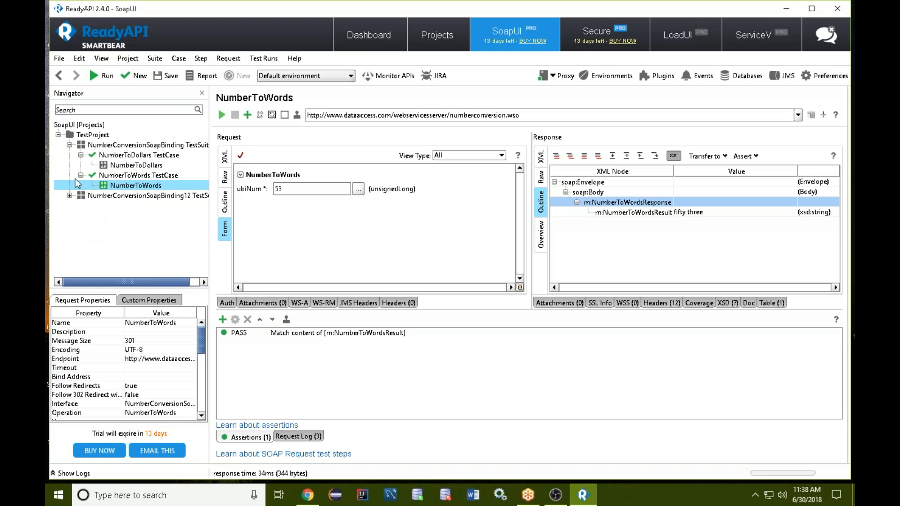
click(47, 141)
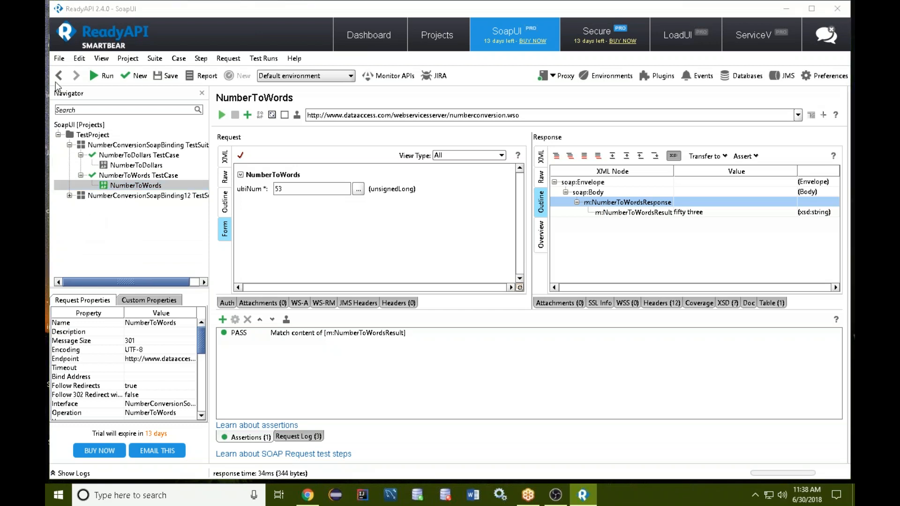
click(59, 58)
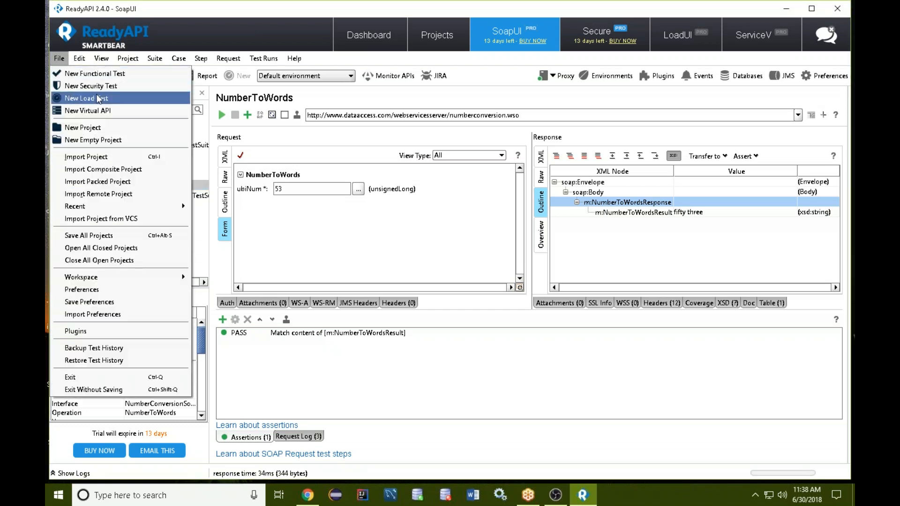
click(112, 128)
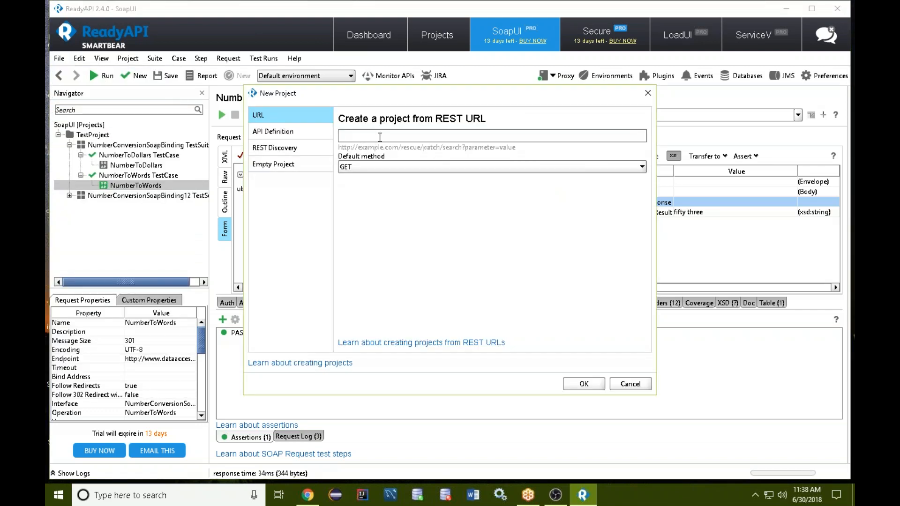
key(ctrl+v)
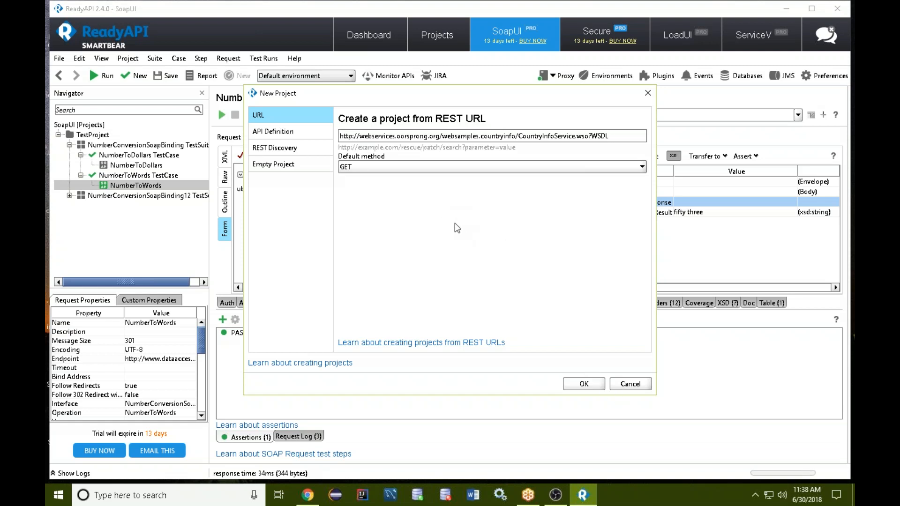
click(432, 168)
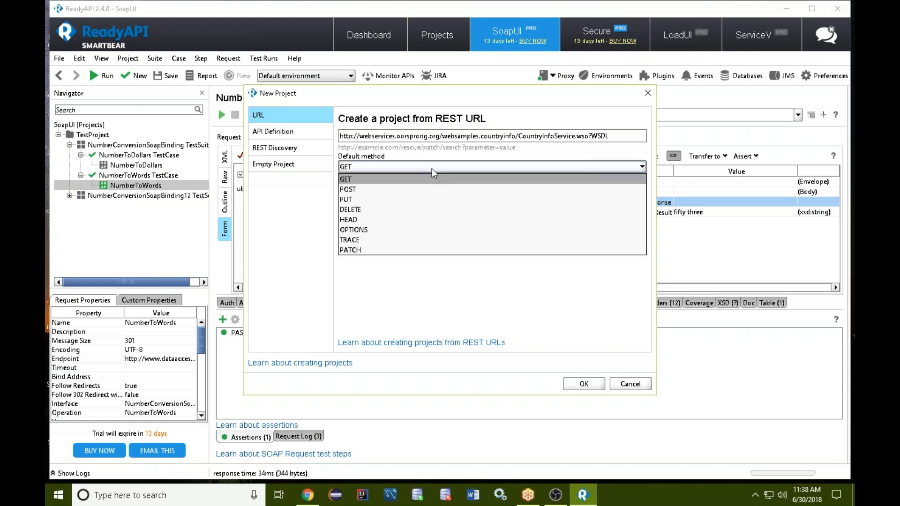
click(432, 165)
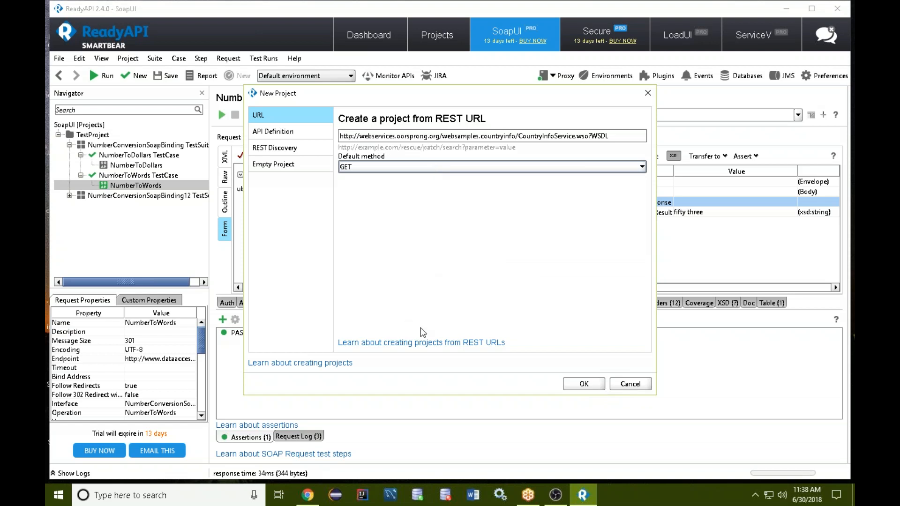
click(584, 384)
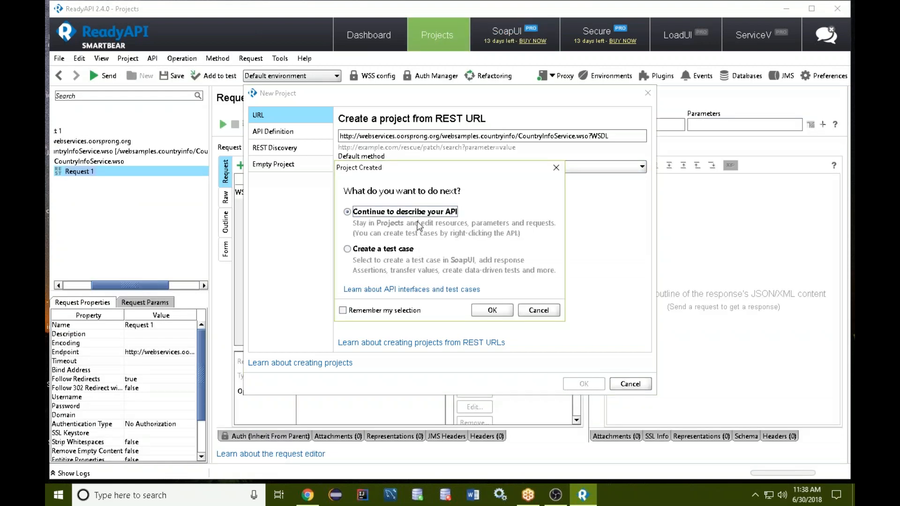
Create a test case for the new REST project and open its Request 1 test step, dismissing the hint.
click(406, 251)
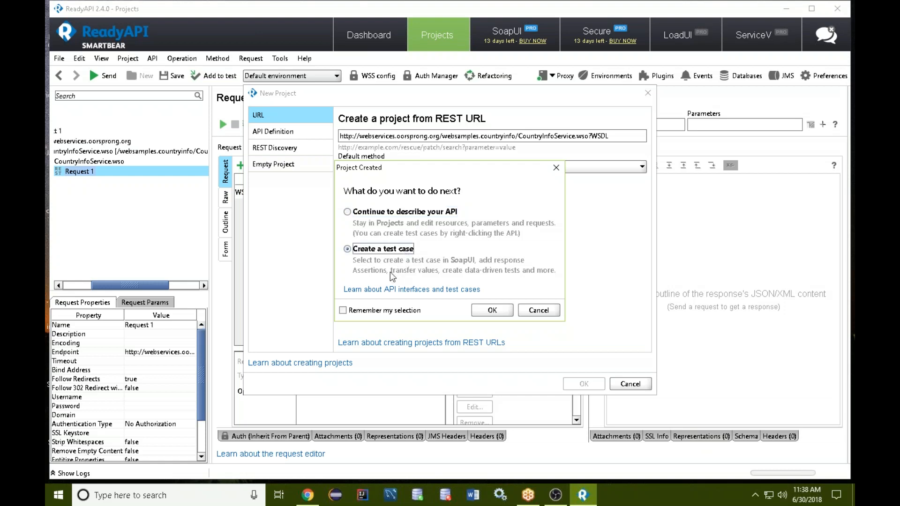
click(493, 311)
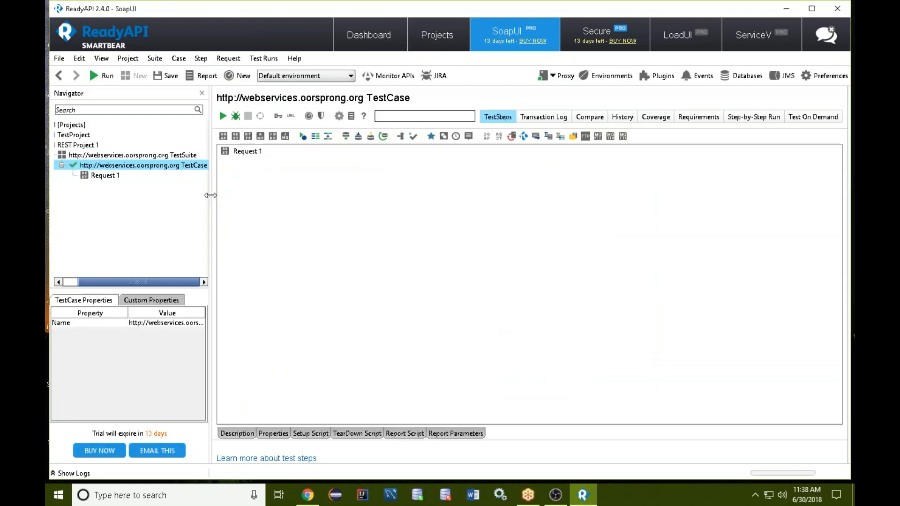
click(74, 156)
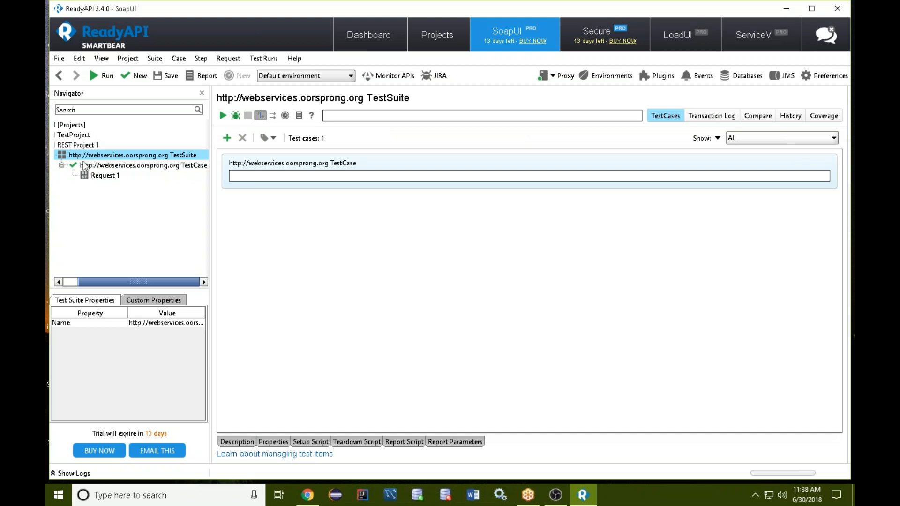
click(107, 176)
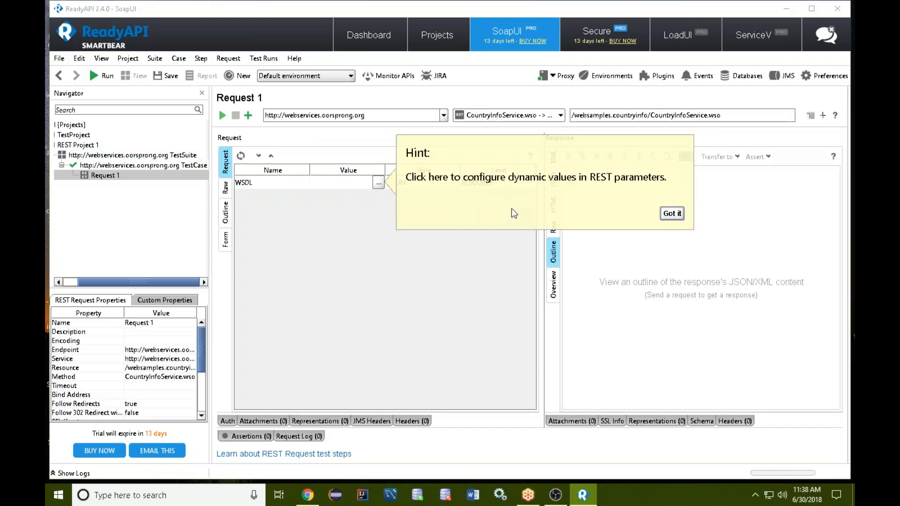
click(672, 214)
Examine the Request 1 properties offered as a data source for the WSDL parameter, and leave without adding one.
click(379, 182)
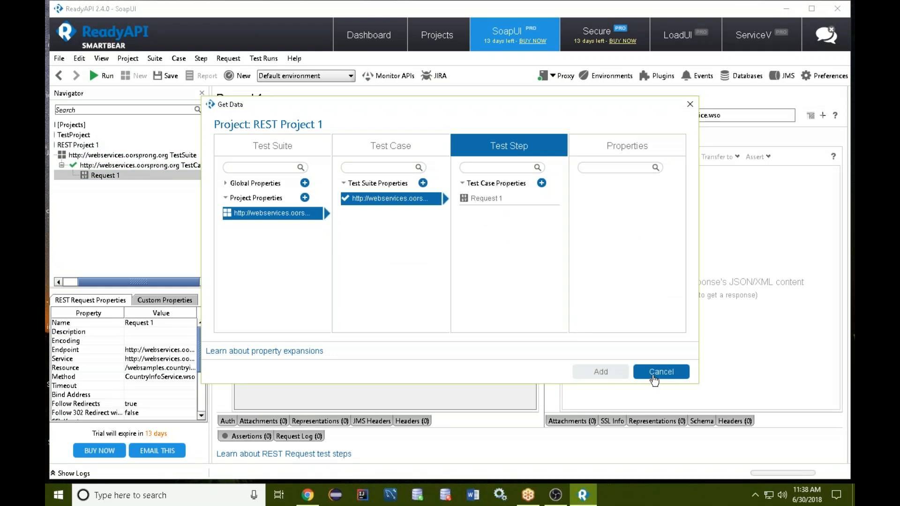
click(518, 199)
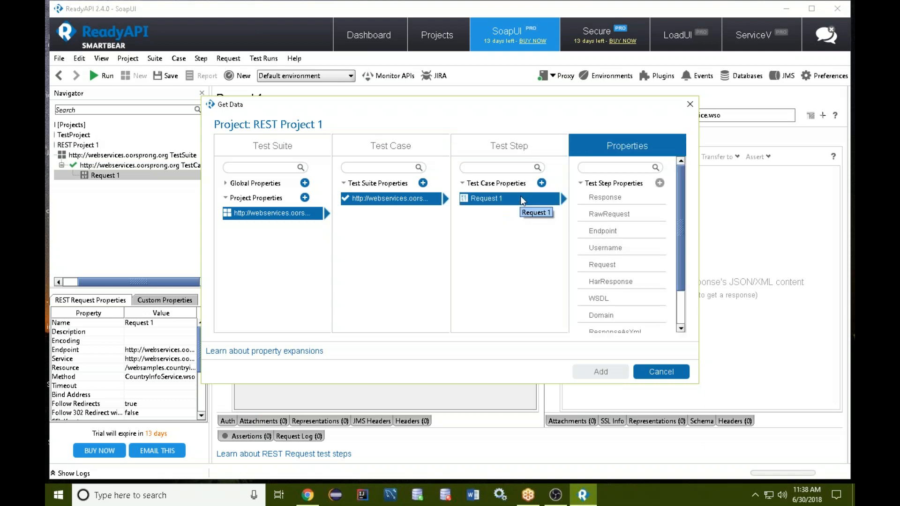
scroll(623, 260, down, 1)
scroll(616, 295, down, 3)
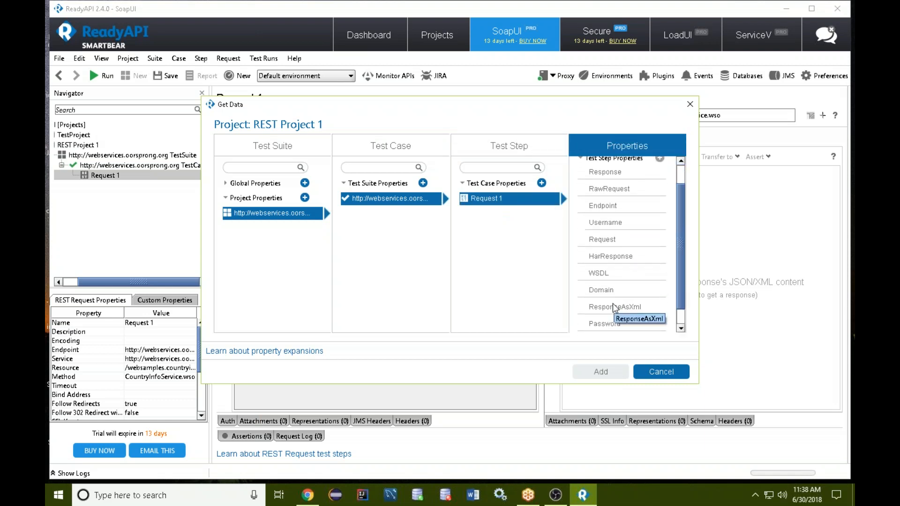
scroll(614, 311, up, 3)
scroll(615, 310, up, 1)
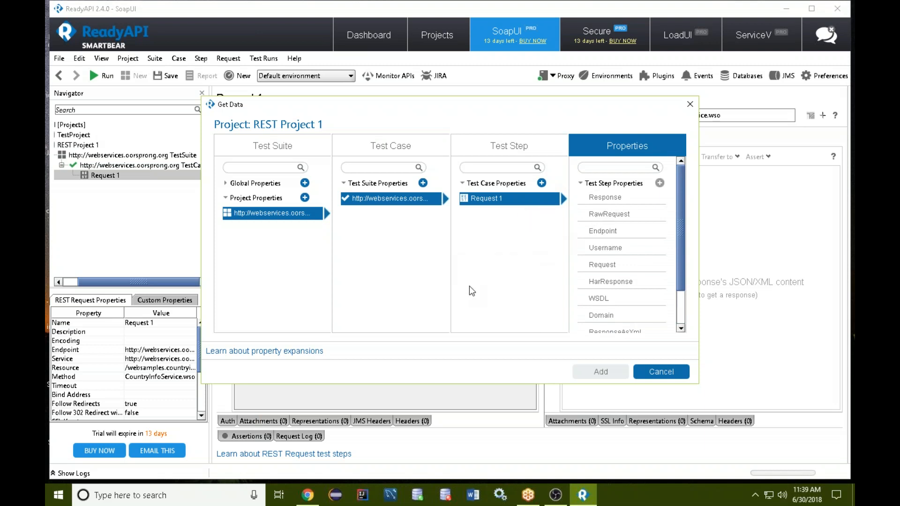
click(660, 372)
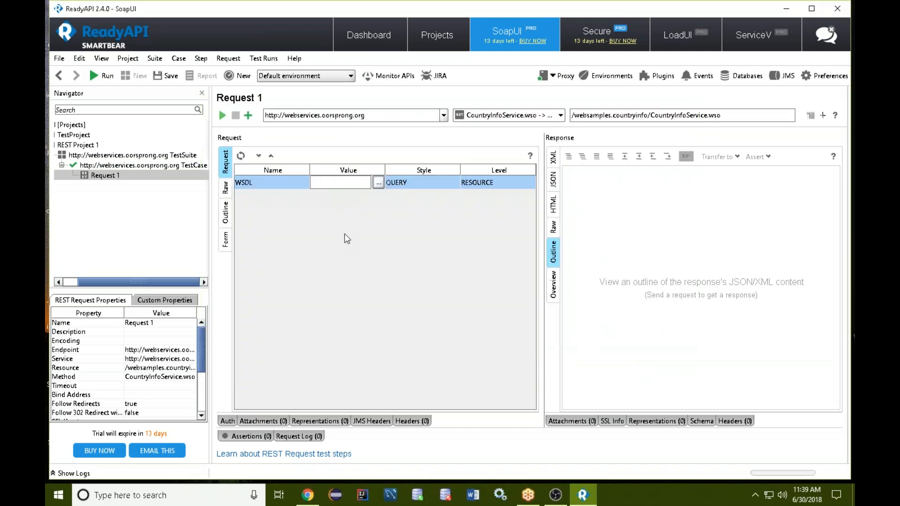
right_click(137, 177)
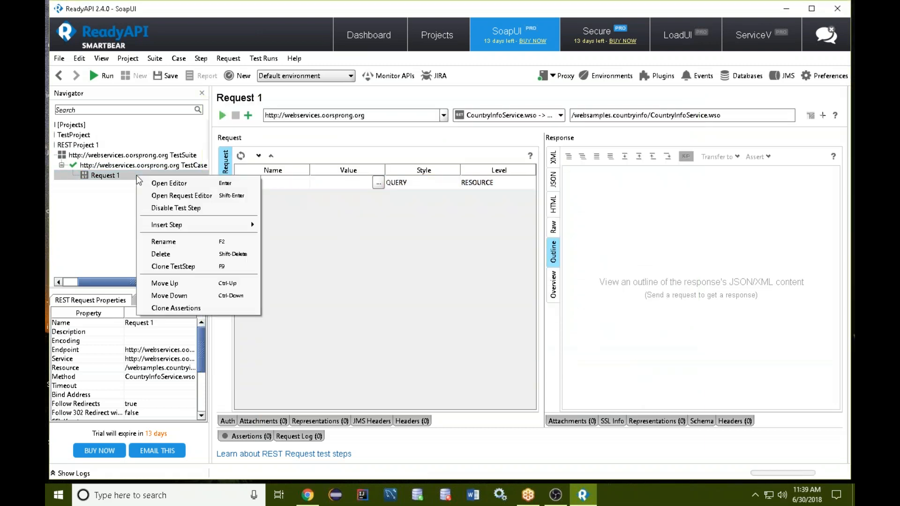
click(130, 178)
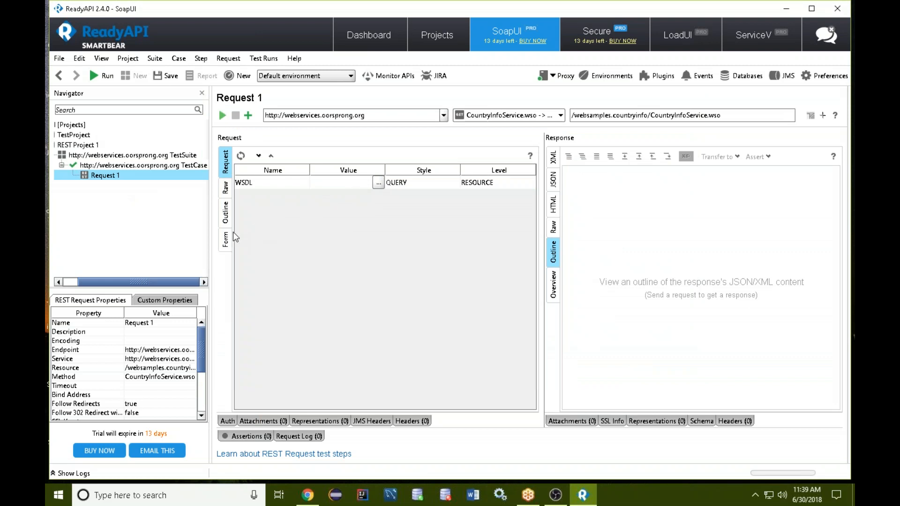
key(alt+Tab)
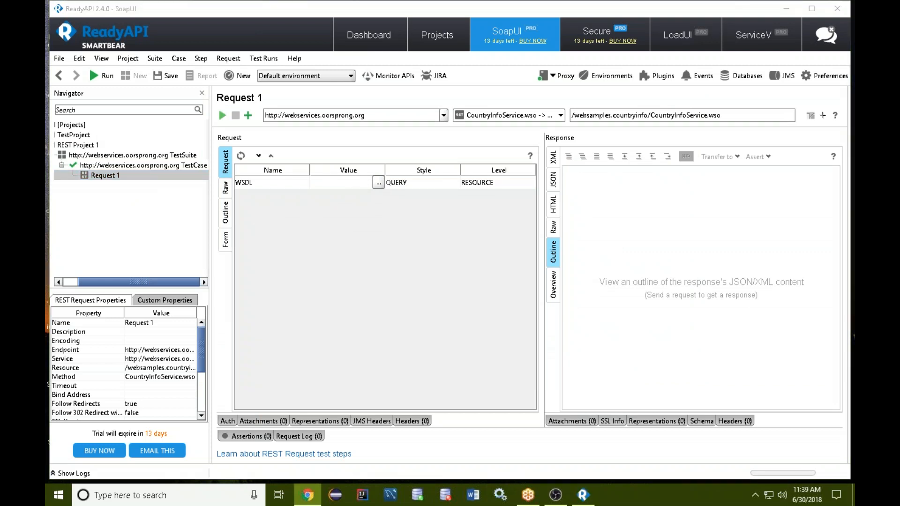
click(127, 196)
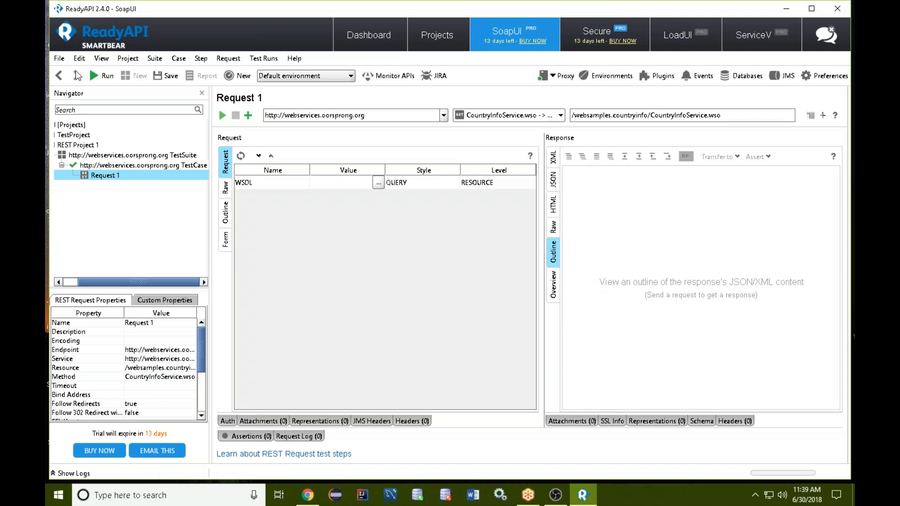
right_click(129, 181)
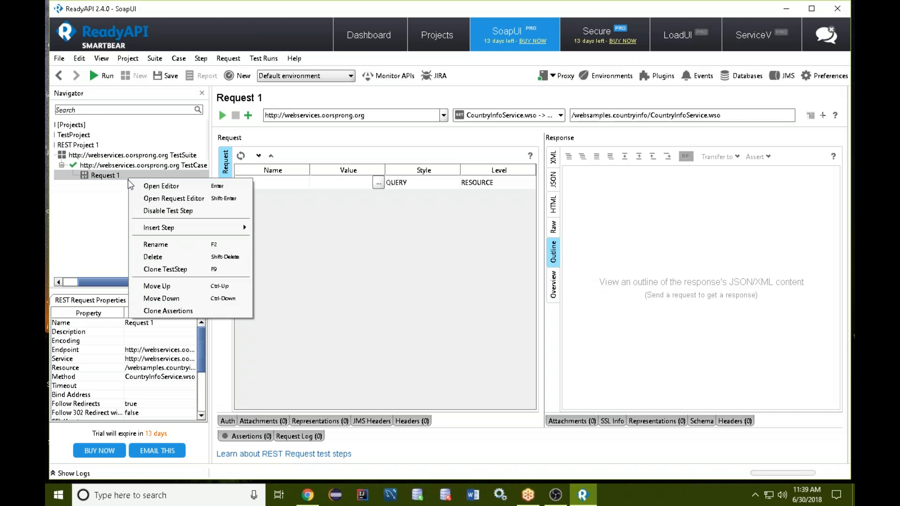
click(115, 184)
click(60, 58)
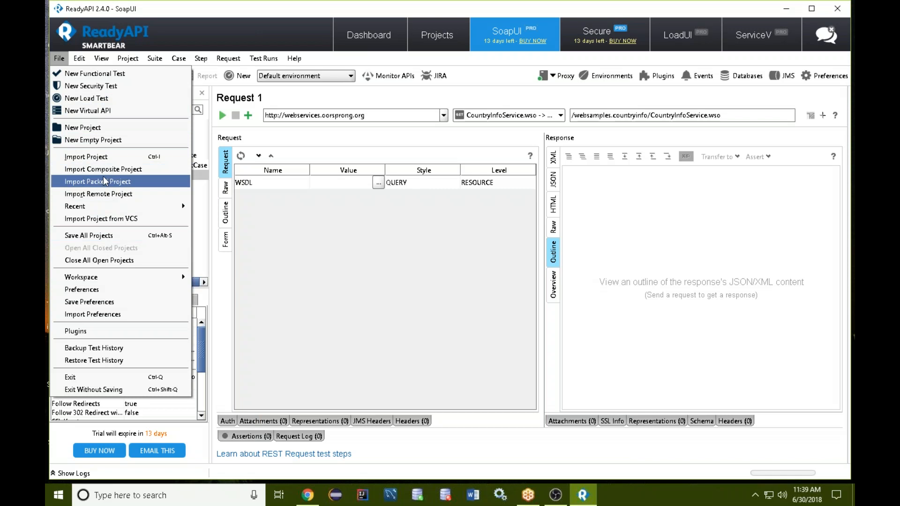
click(96, 129)
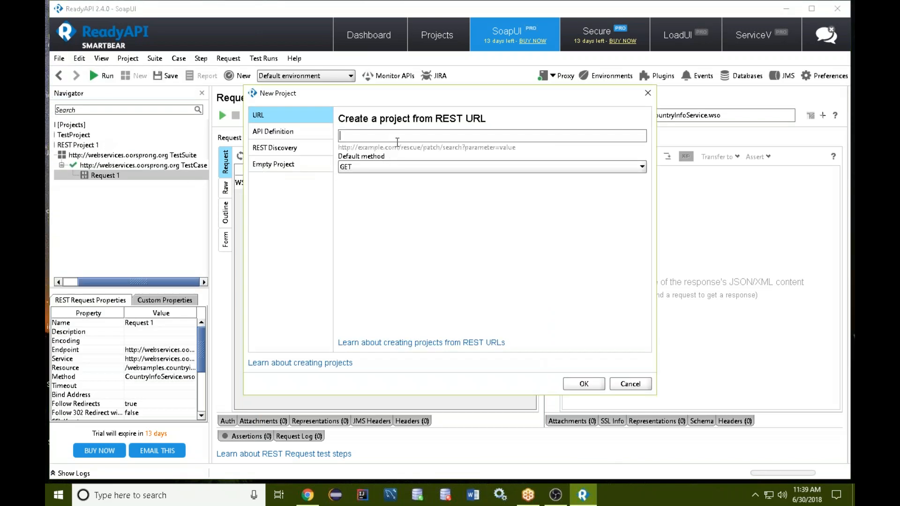
key(alt+Tab)
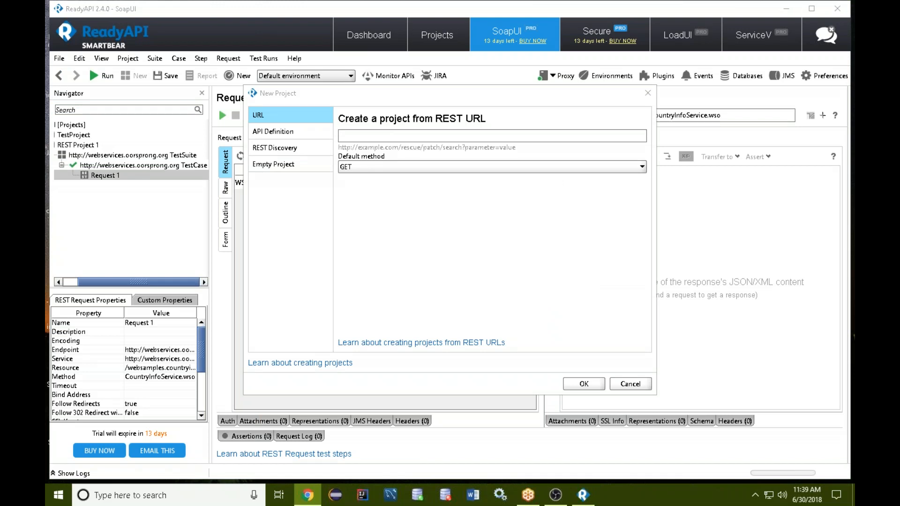
click(290, 137)
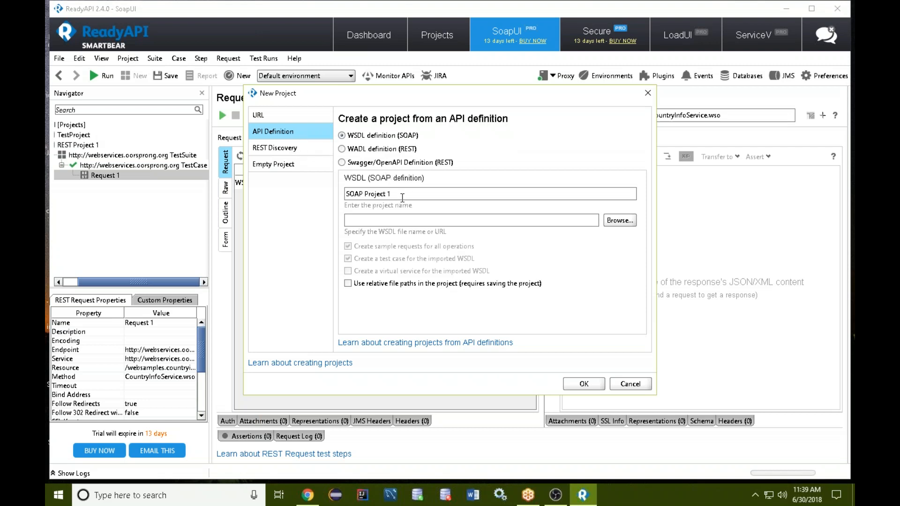
click(396, 220)
text(http://webservices.oorsprong.org/websamples.countryinfo/CountryInfoService.wso?WSDL)
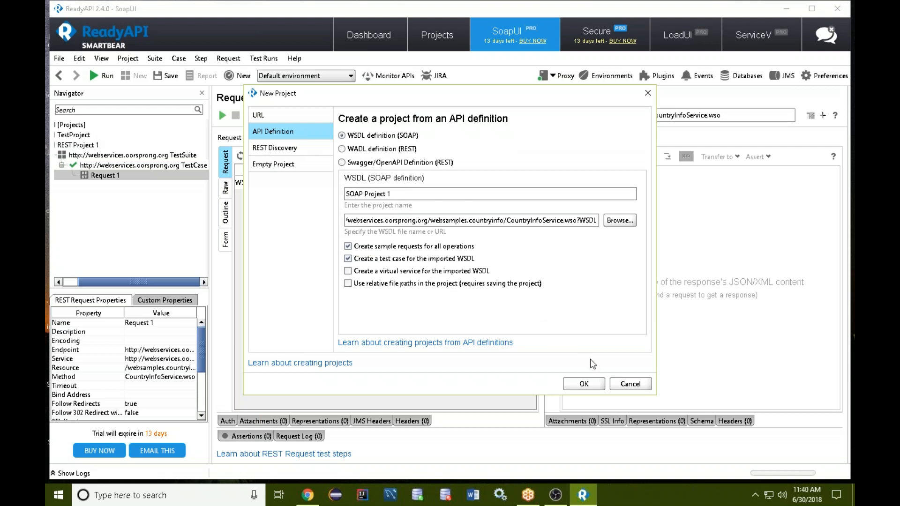
click(595, 386)
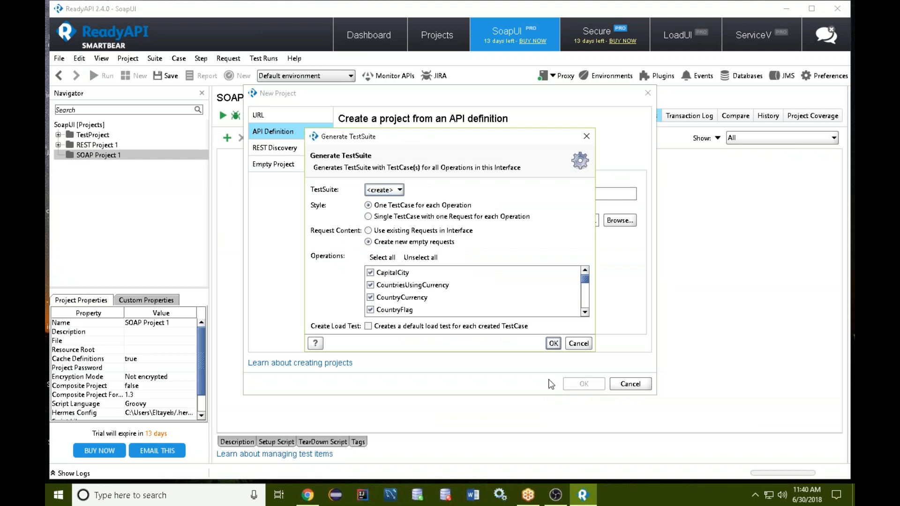
Generate both CountryInfoService test suites under their default names, with one test case per operation and new empty requests.
click(553, 343)
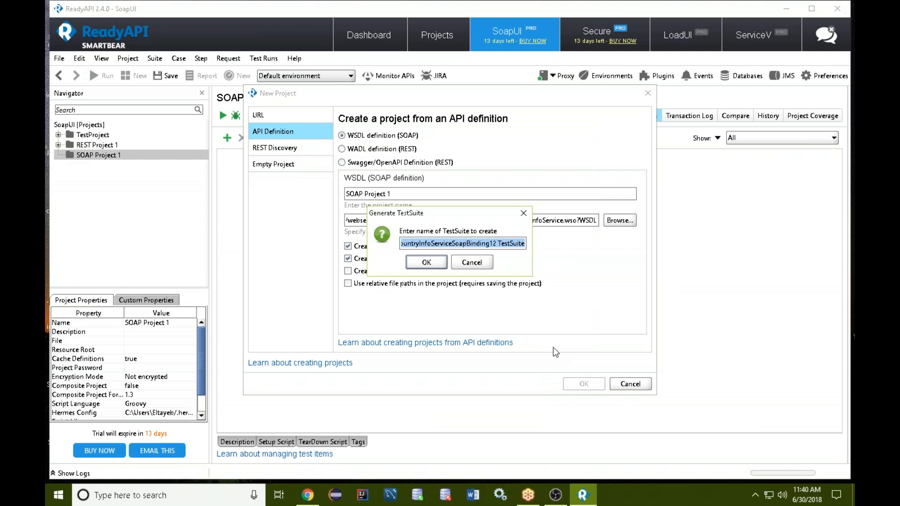
click(439, 263)
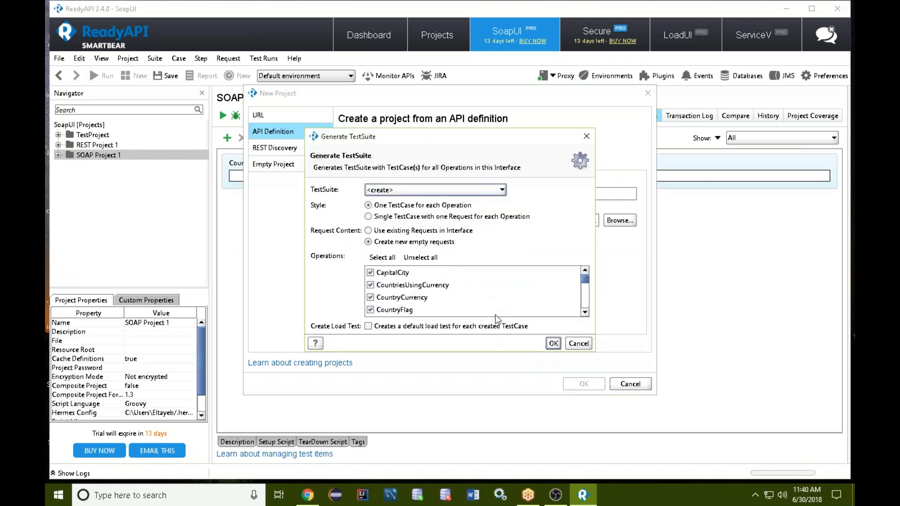
click(553, 343)
click(433, 263)
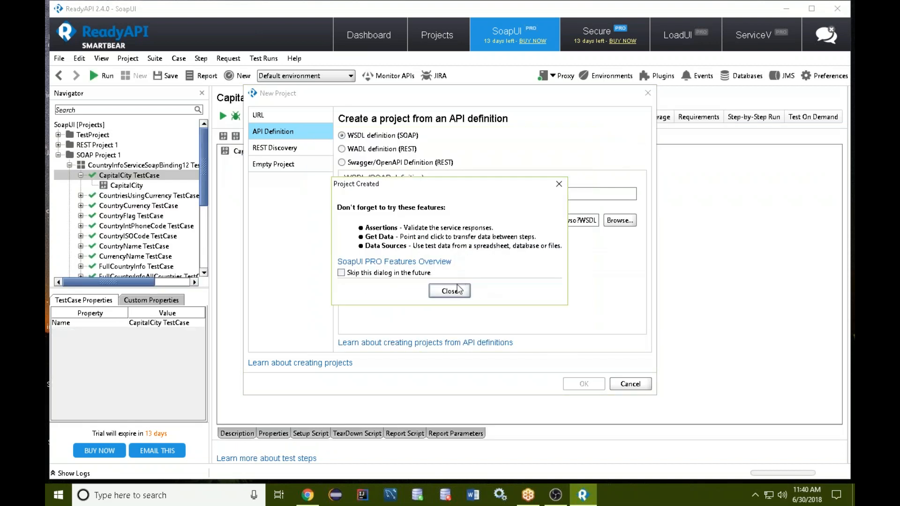
click(450, 291)
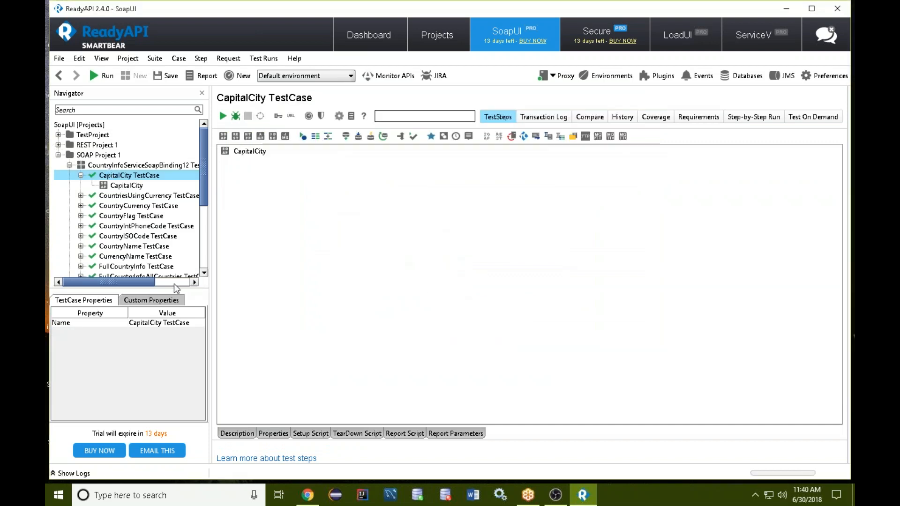
Open the LanguageName test step, send its request with the placeholder ISO code, and inspect the LanguageNameResult node.
scroll(124, 201, down, 4)
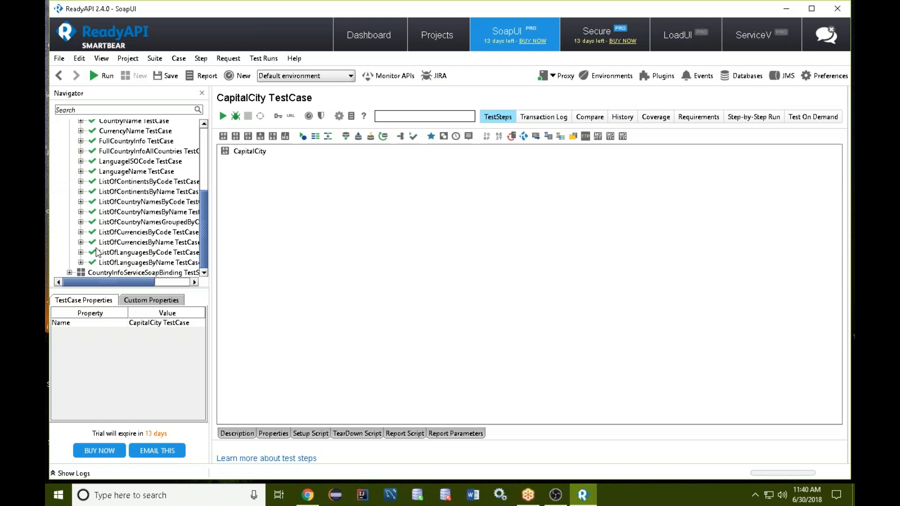
click(81, 172)
double_click(126, 182)
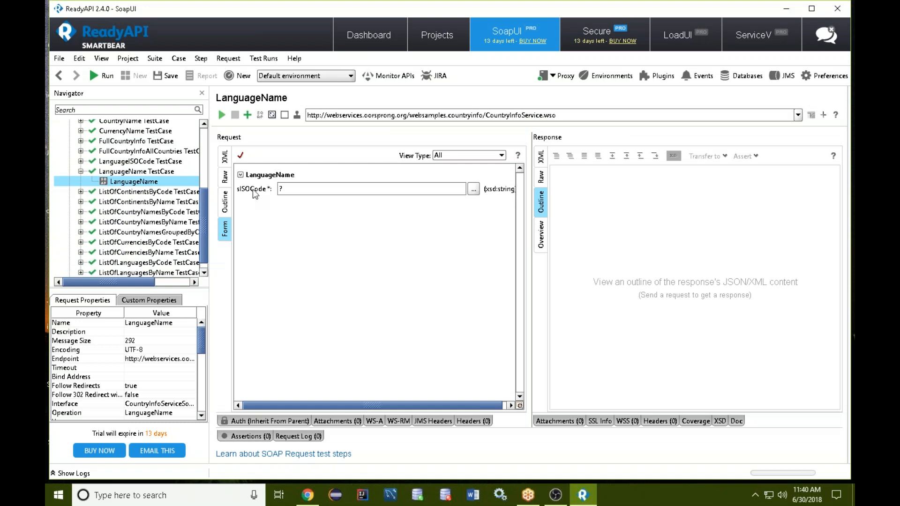
click(331, 194)
click(221, 115)
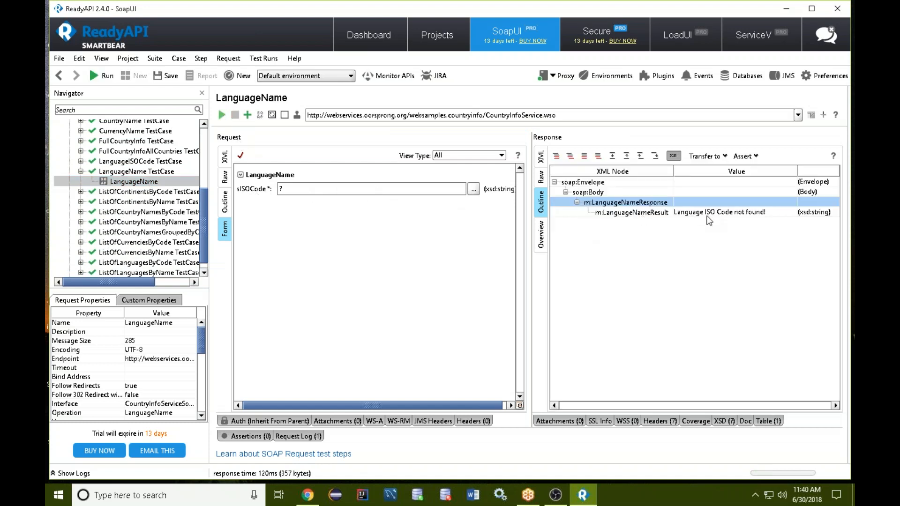
click(712, 214)
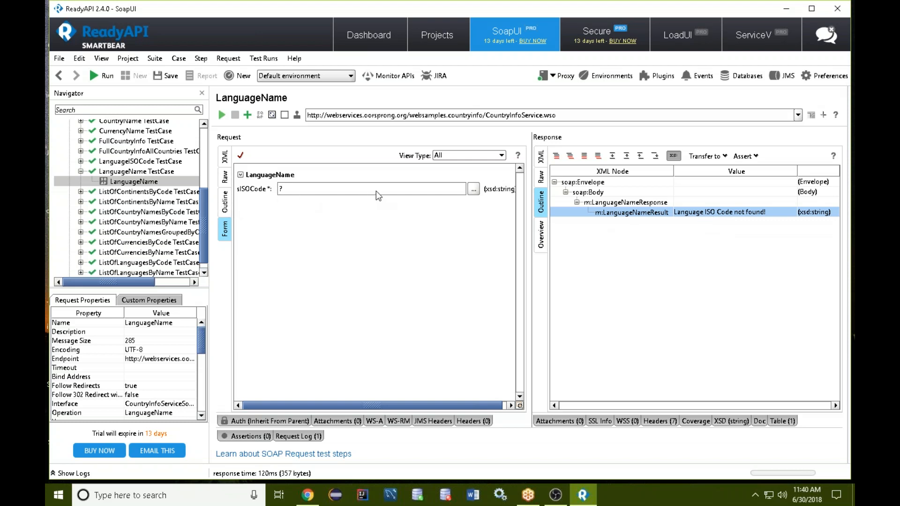
Set the LanguageName request's sISOCode to english and send the request.
key(BackSpace)
text(english)
click(221, 115)
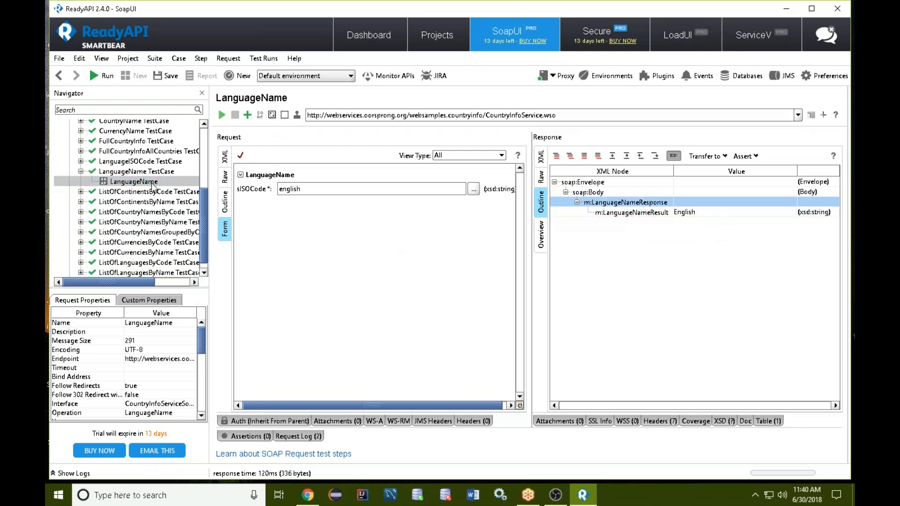
Open the ListOfContinentsByName test step, expand the ListOfCountryNamesByName test case, and send the continents request.
click(81, 202)
click(125, 212)
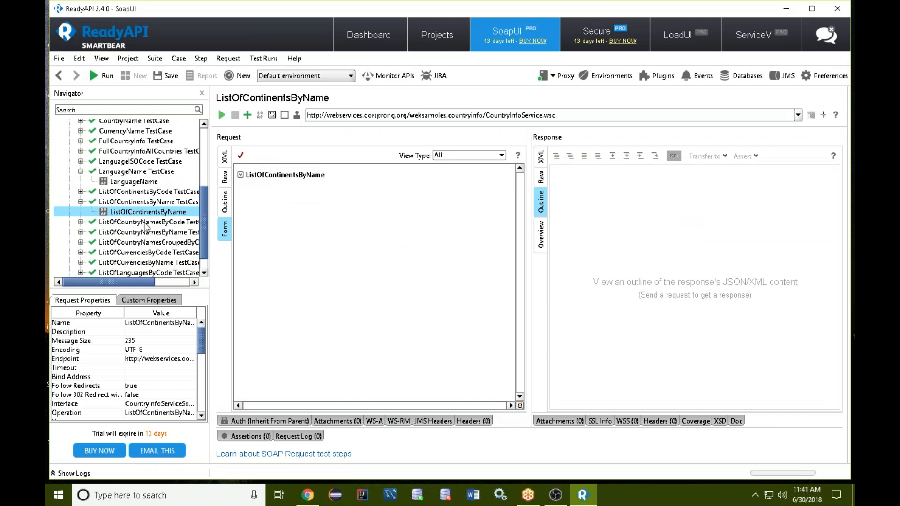
scroll(145, 223, down, 1)
click(81, 212)
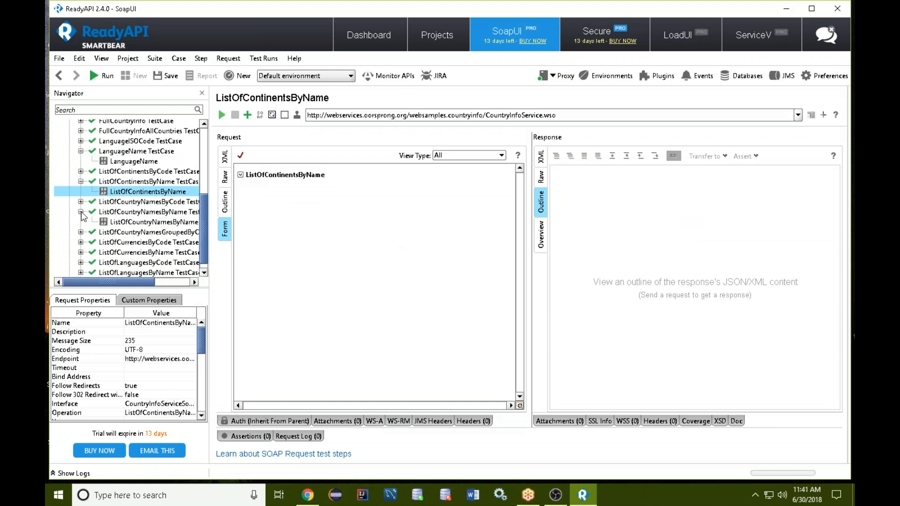
click(223, 116)
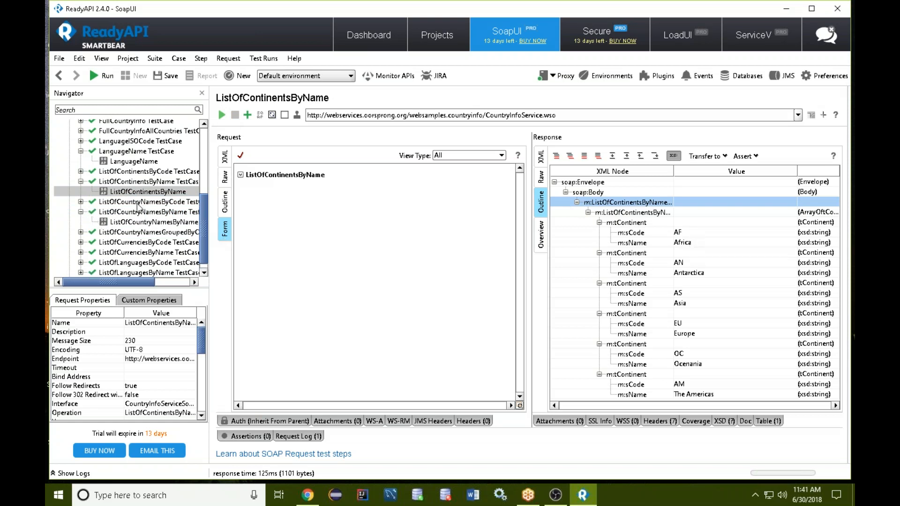
Open the request in the ListOfContinentsByCode test case and send it.
double_click(131, 172)
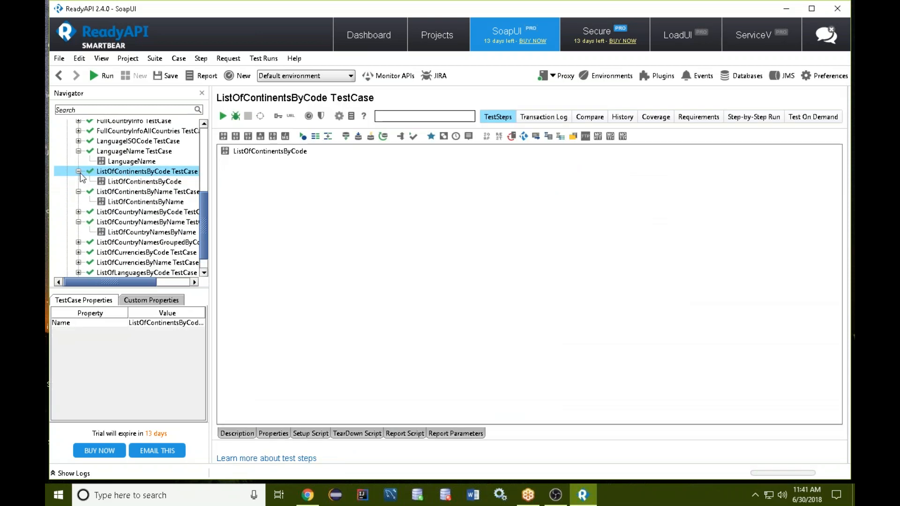
click(119, 181)
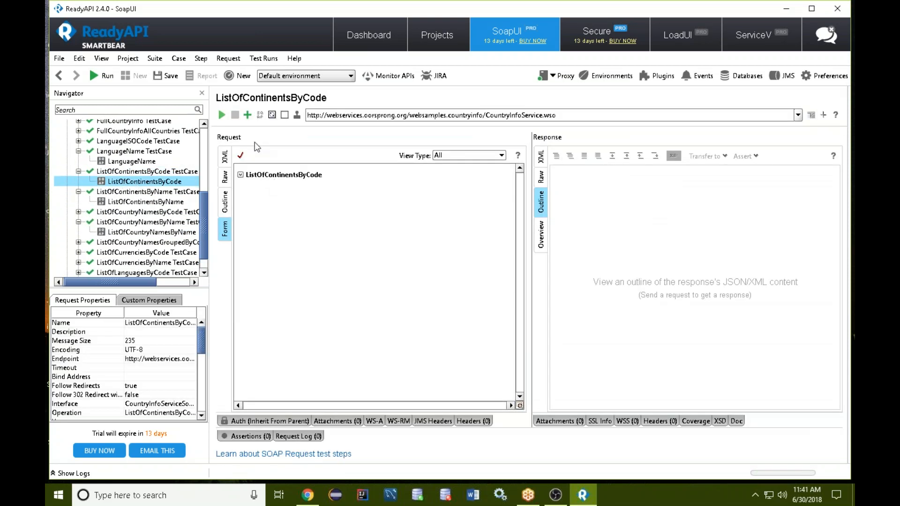
click(225, 116)
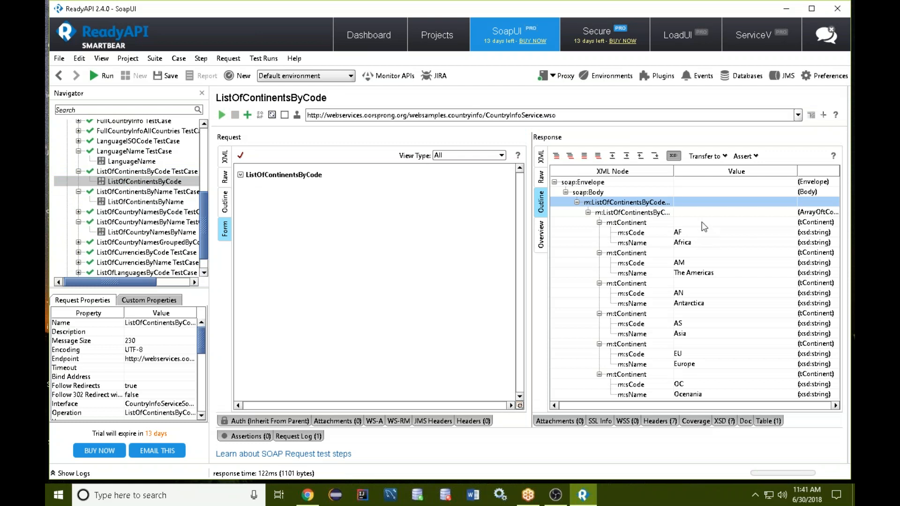
Open the request in the ListOfCurrenciesByCode test case and send it.
scroll(140, 215, down, 1)
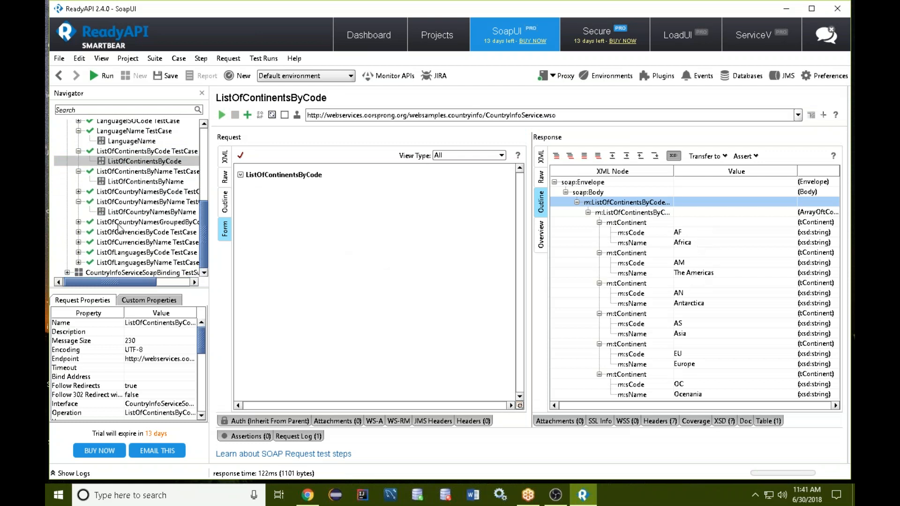
click(79, 232)
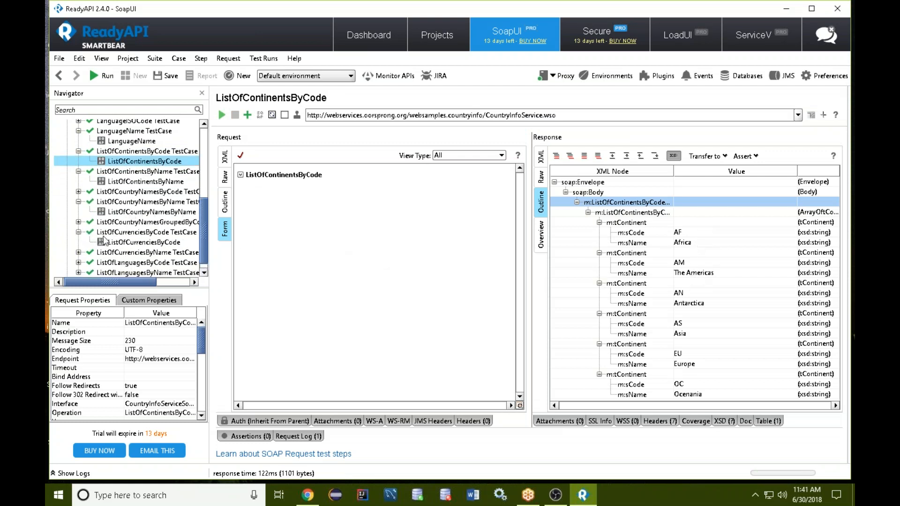
click(104, 241)
click(222, 115)
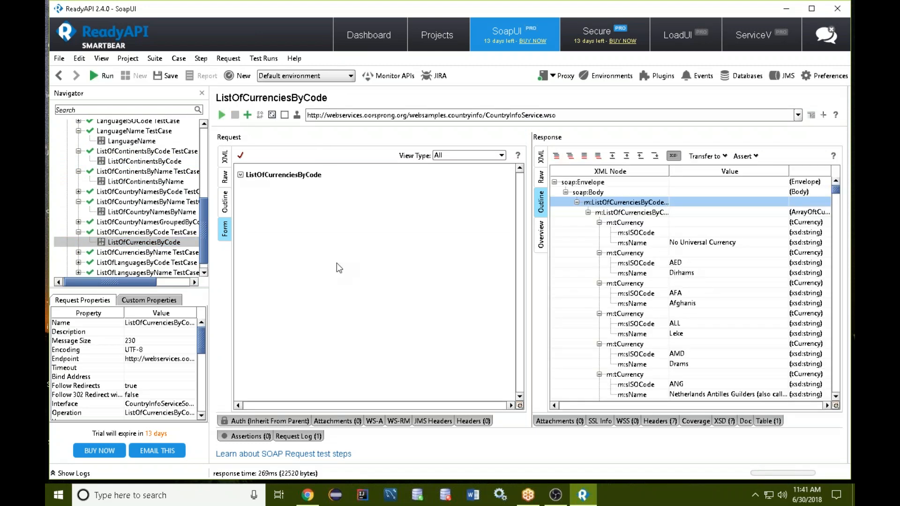
Open the CapitalCity test step, set sCountryISOCode to enlgand, and send the request.
scroll(140, 211, up, 4)
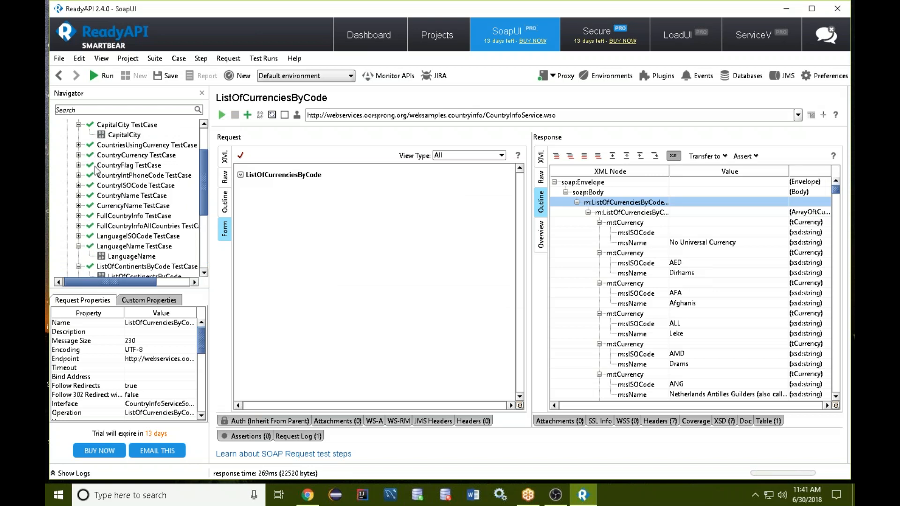
scroll(98, 171, up, 1)
click(124, 166)
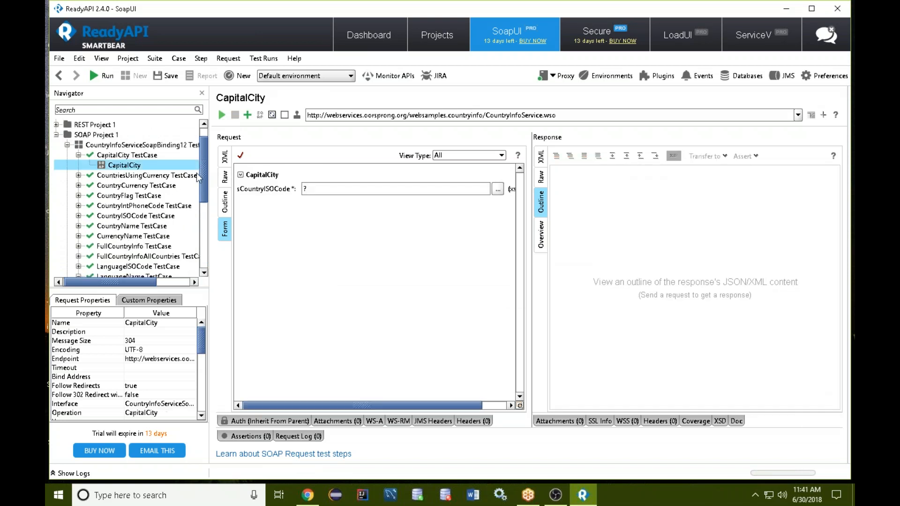
click(316, 189)
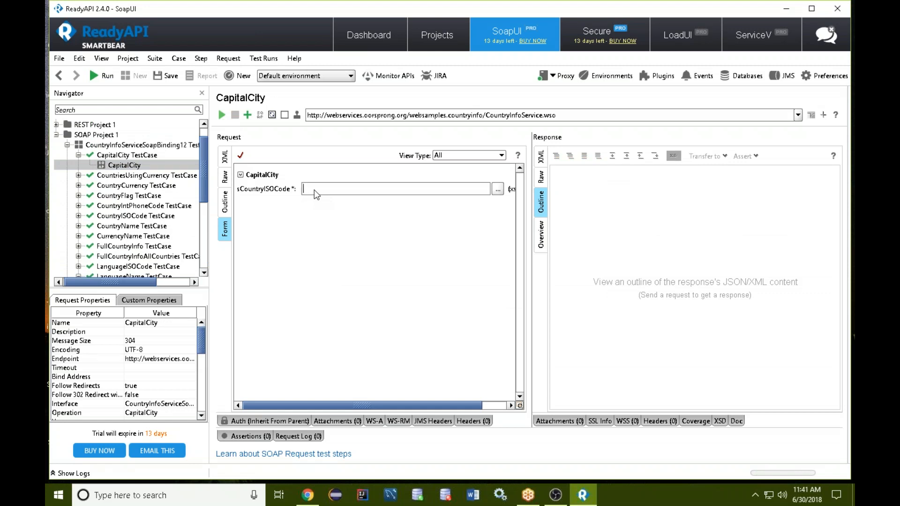
text(enlgand)
key(Return)
click(222, 116)
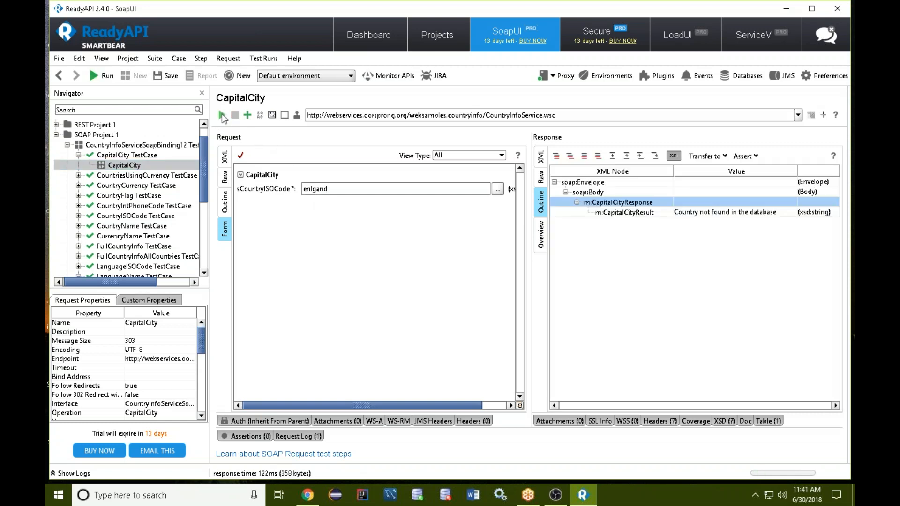
Resend the CapitalCity request with sCountryISOCode set to london, and again with cairo.
drag(352, 189, 291, 190)
key(BackSpace)
text(london)
click(222, 115)
click(222, 114)
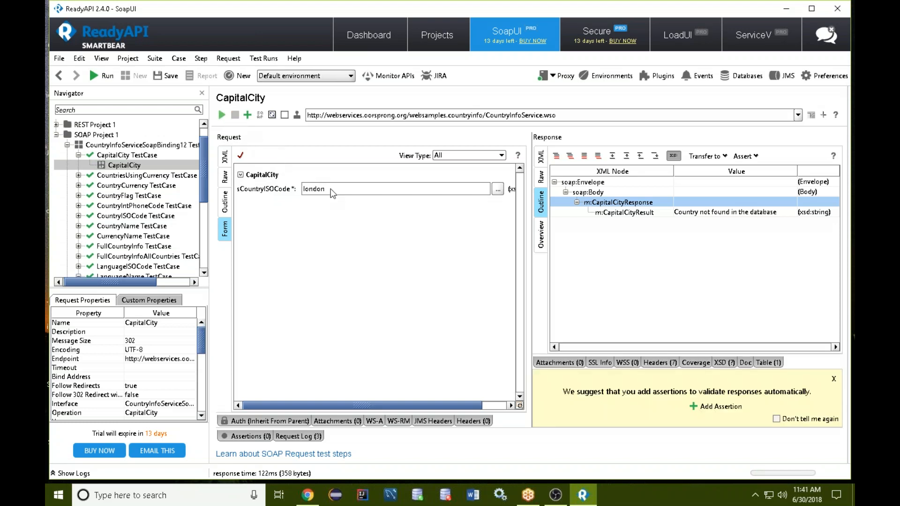
drag(330, 190, 277, 193)
text(cairo)
click(222, 115)
Open the CountryFlag test step, clear its sCountryISOCode value, and send the request with the code empty.
click(78, 195)
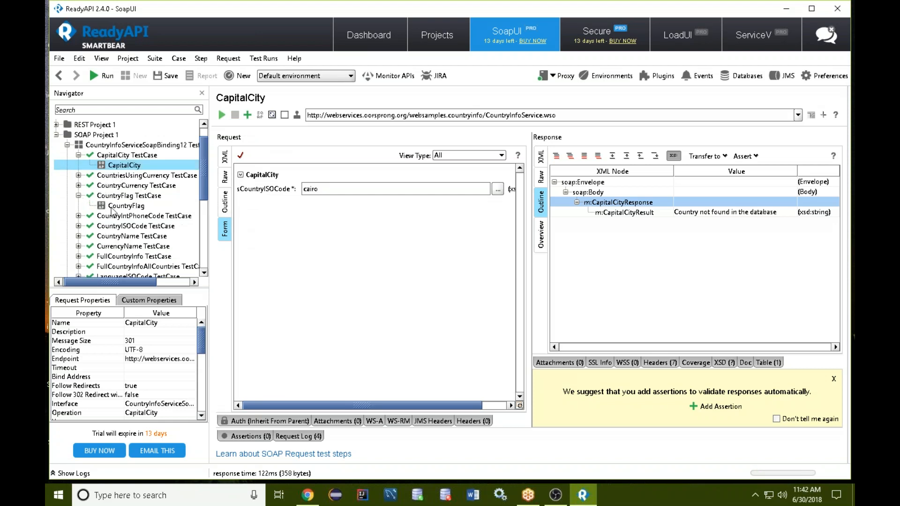
click(127, 205)
click(333, 191)
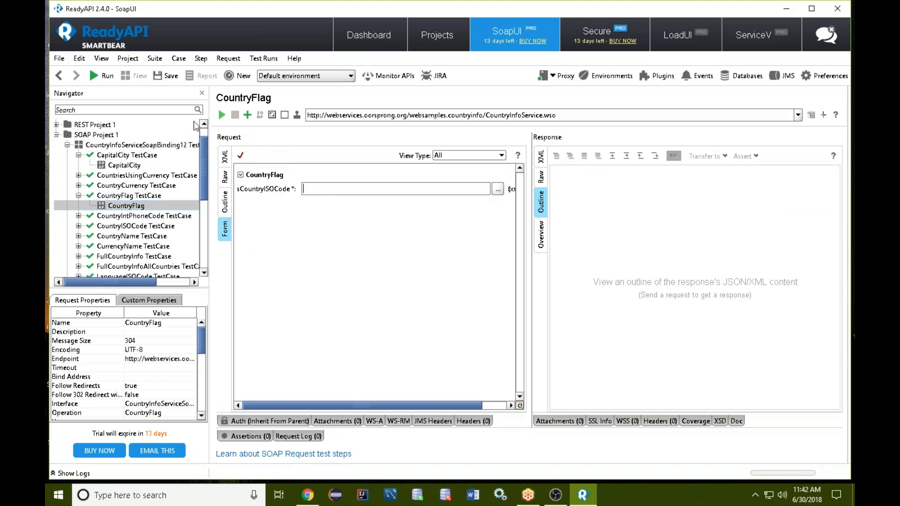
click(222, 115)
Send the CountryFlag request with sCountryISOCode set to england, and again with france.
click(434, 193)
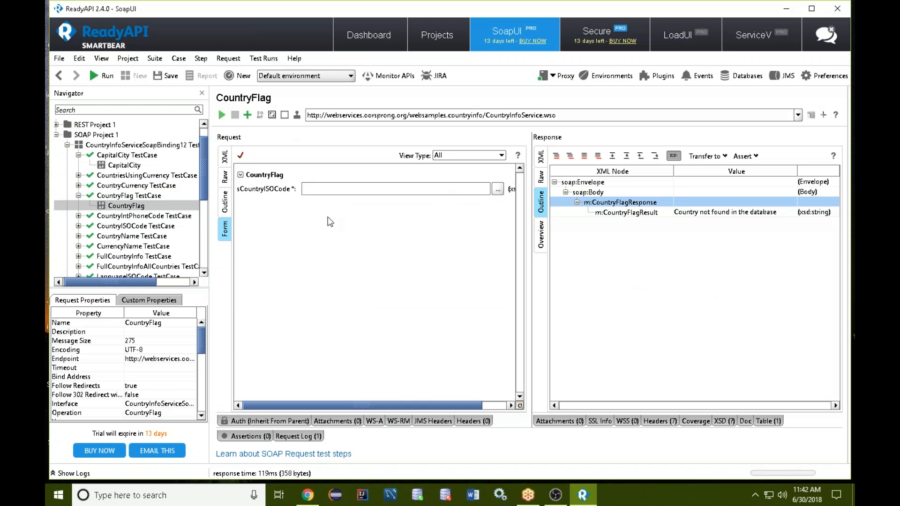
text(england)
click(221, 114)
key(BackSpace)
key(BackSpace)
key(BackSpace)
key(BackSpace)
key(BackSpace)
key(BackSpace)
key(BackSpace)
text(france)
click(222, 115)
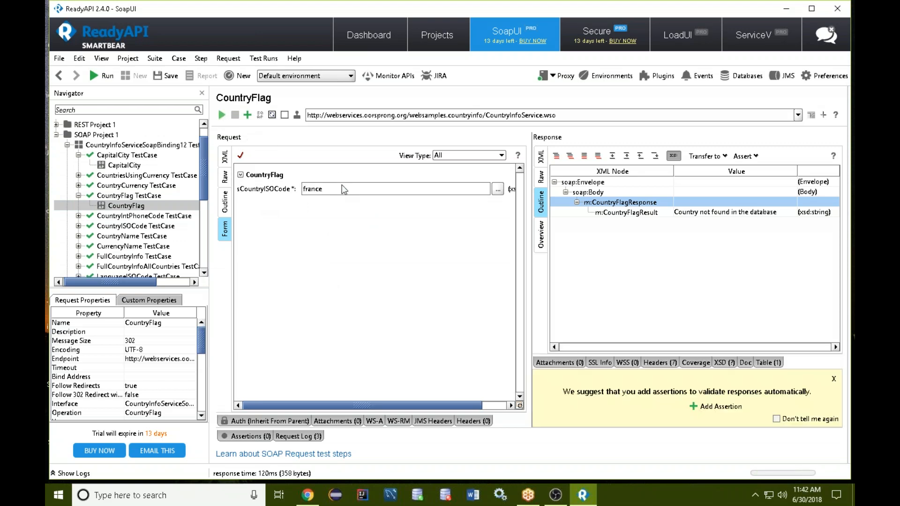
Replace the CountryFlag request's country code with another test value and resend the request.
drag(301, 191, 327, 192)
text(t)
click(222, 116)
Open the CountryIntPhoneCode test step and clear its sCountryISOCode value.
click(79, 216)
click(118, 226)
click(317, 193)
key(BackSpace)
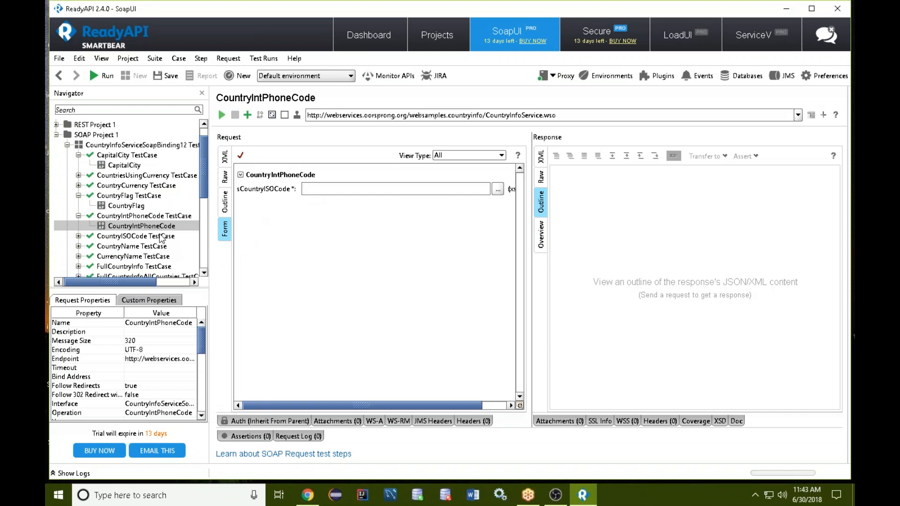
Open the CountryName test step, set sCountryISOCode to USA, and send the request.
scroll(162, 234, down, 1)
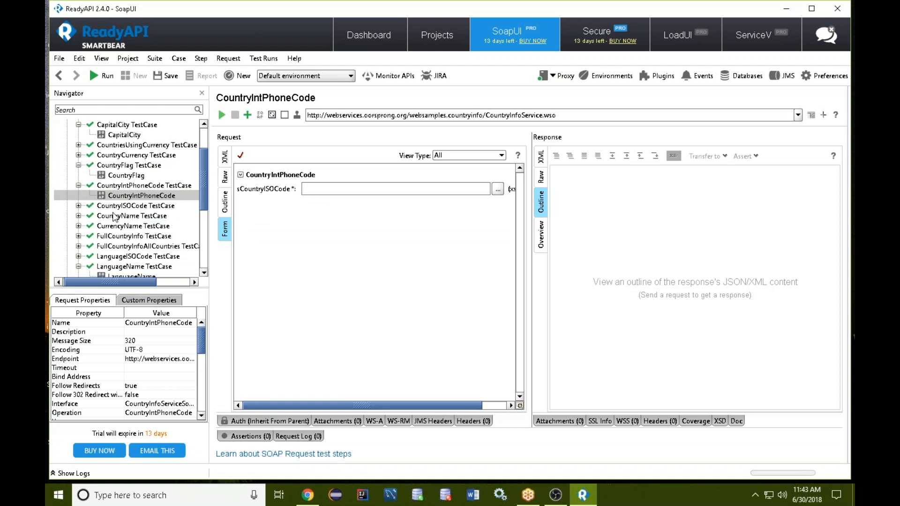
click(78, 216)
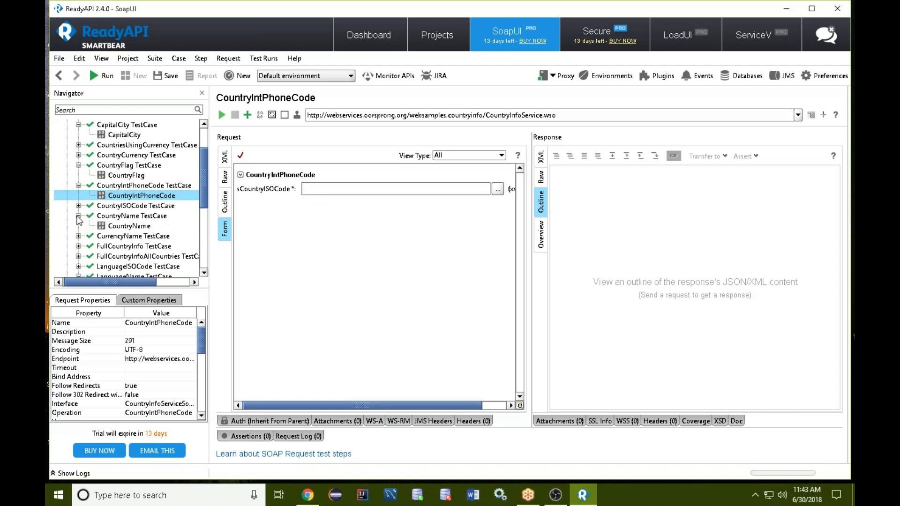
click(115, 226)
click(307, 191)
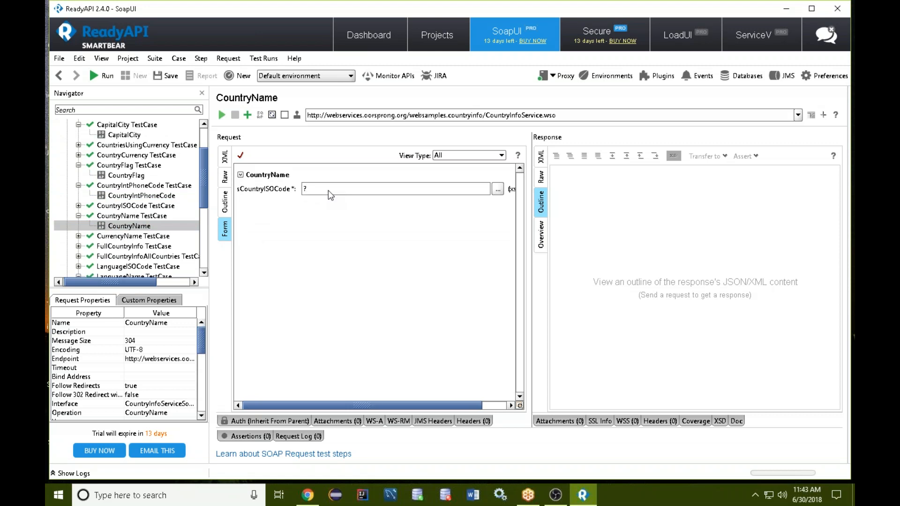
key(BackSpace)
text(USA)
click(220, 114)
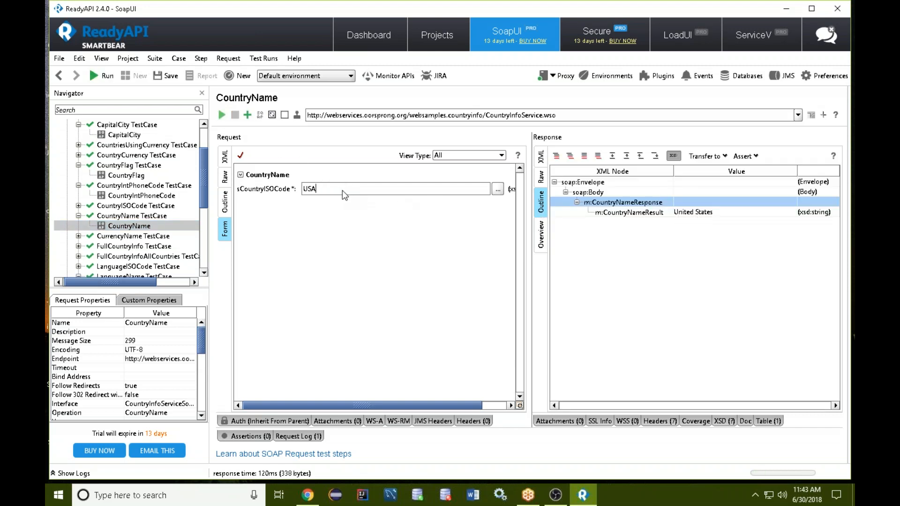
Change the CountryName request's sCountryISOCode to AUS and resend it.
key(BackSpace)
key(BackSpace)
key(BackSpace)
text(AU)
text(S)
click(221, 116)
Resend the CountryName request with sCountryISOCode set to SUD, and again with SD.
drag(309, 192, 291, 194)
key(BackSpace)
text(SUD)
click(222, 115)
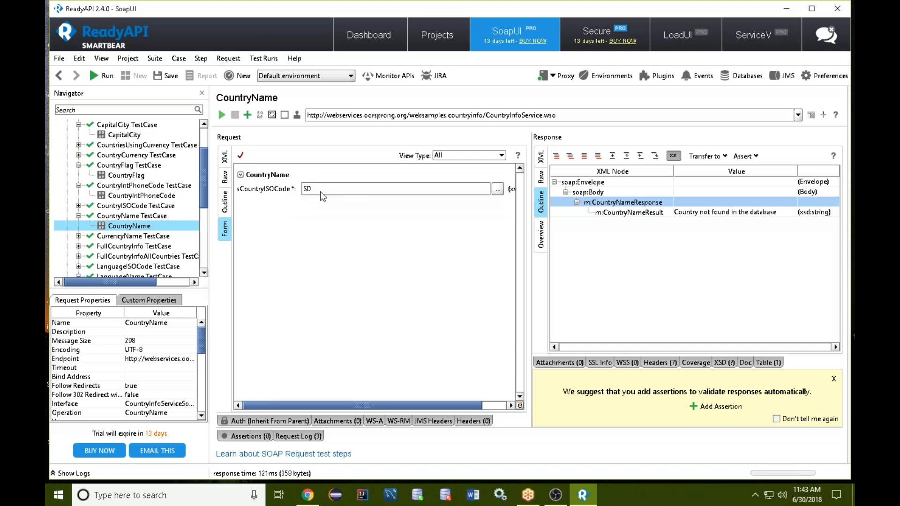
click(222, 115)
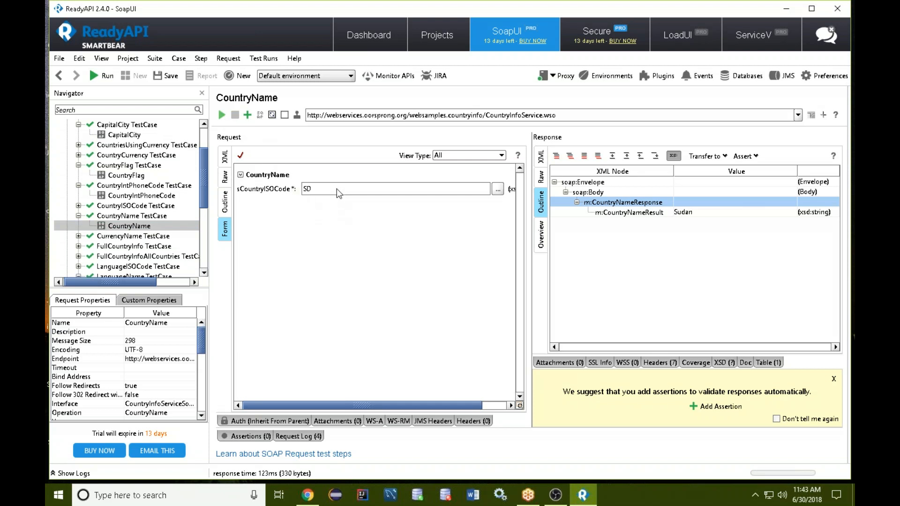
Resend the CountryName request with sCountryISOCode set to GER, and again with GRM.
key(BackSpace)
key(BackSpace)
text(GER)
click(221, 116)
click(221, 115)
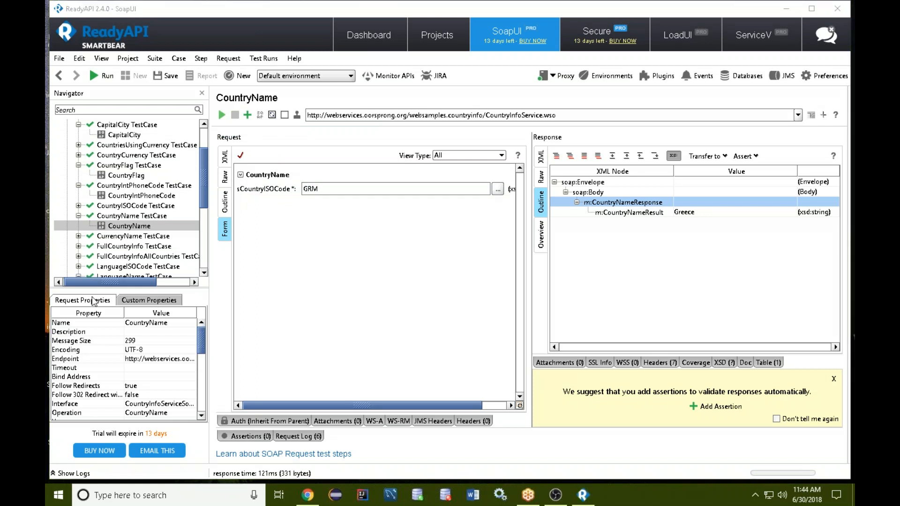
scroll(129, 248, down, 5)
scroll(130, 248, up, 10)
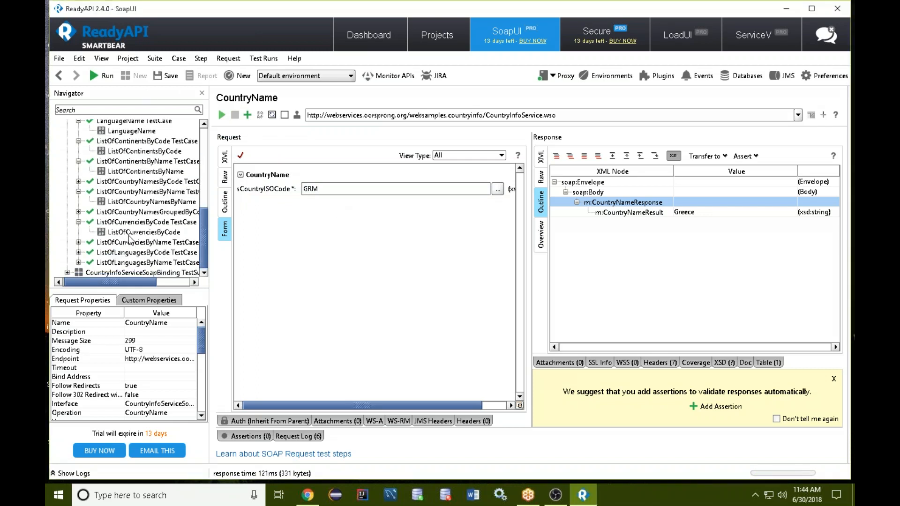
click(59, 58)
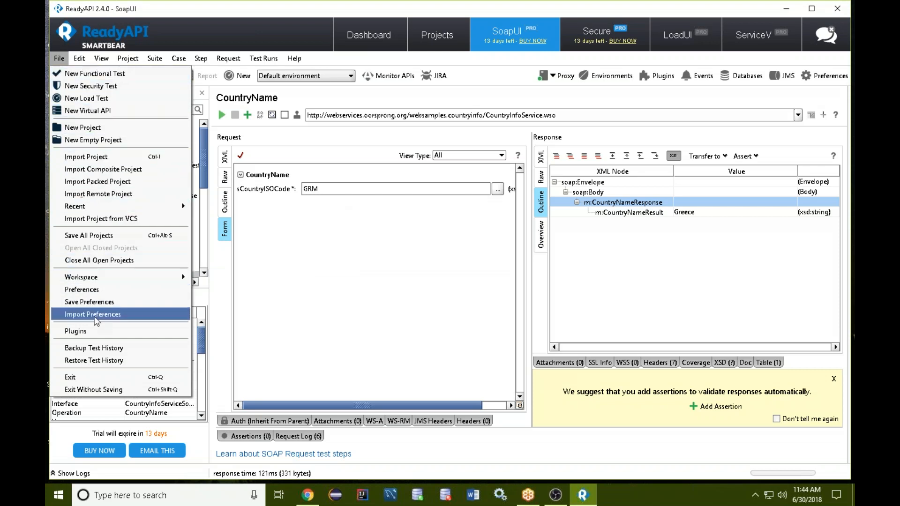
click(109, 126)
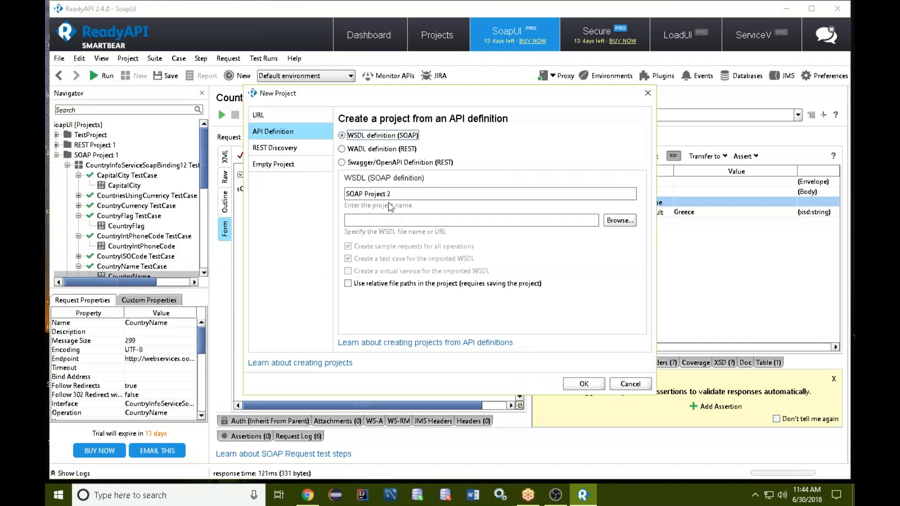
click(390, 220)
text(http://www.xignite.com/xcurrencies.asmx?WSDL)
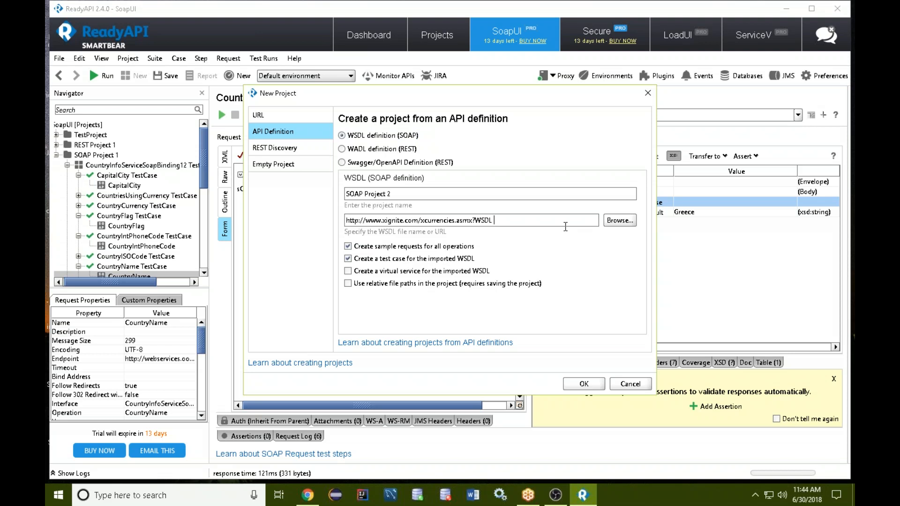
click(590, 388)
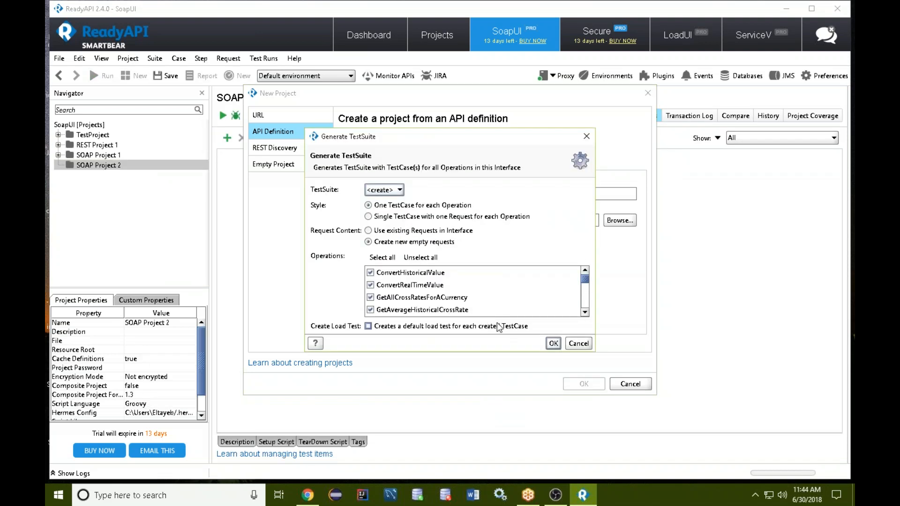
Generate XigniteCurrenciesSoap TestSuite and the second interface's suite under default names, with one test case per operation and new empty requests.
click(553, 343)
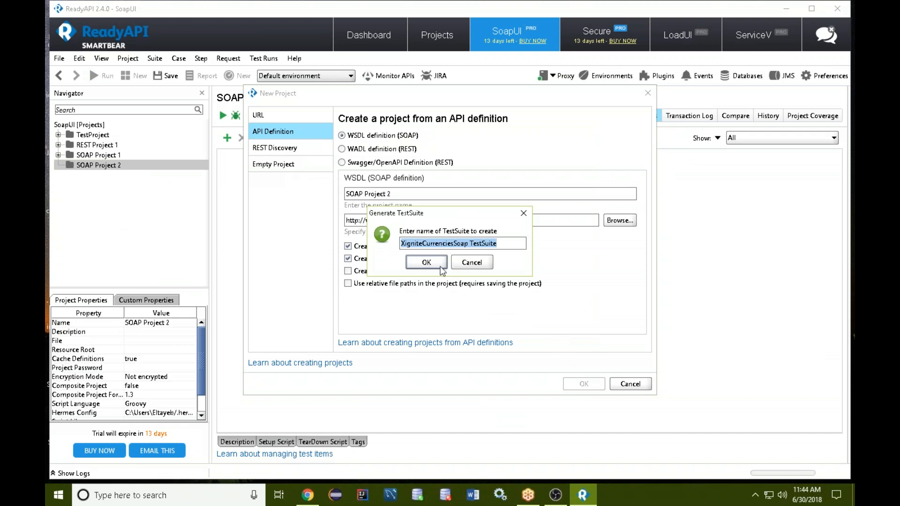
click(439, 266)
click(553, 342)
click(431, 265)
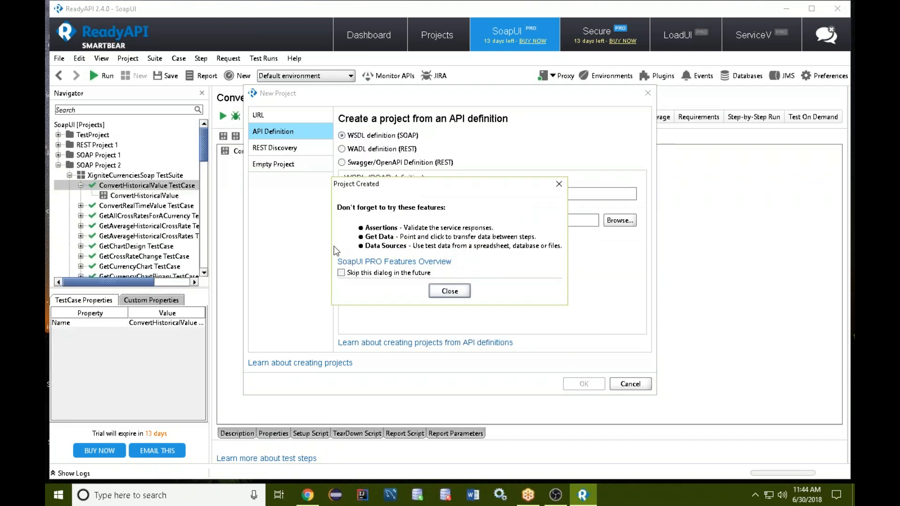
click(451, 291)
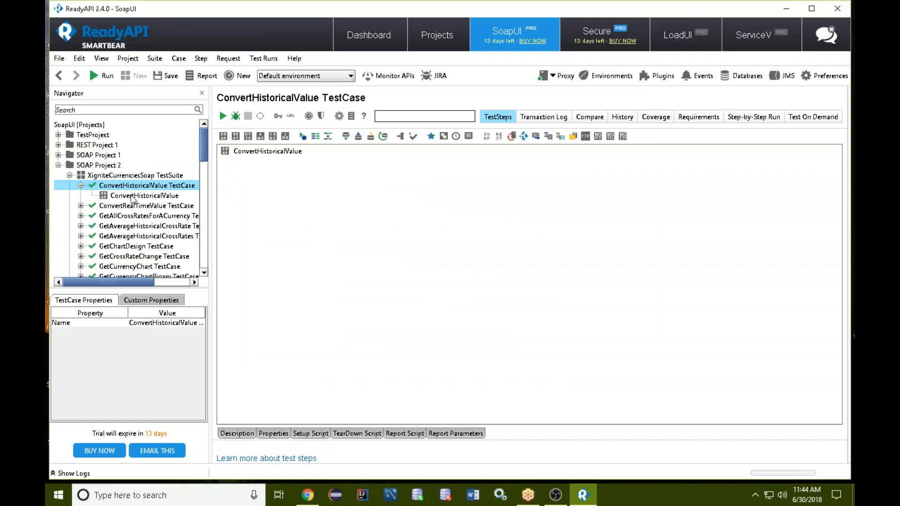
Open the ConvertHistoricalValue test step in SOAP Project 2, and the ConvertRealTimeValue test step after it.
double_click(132, 197)
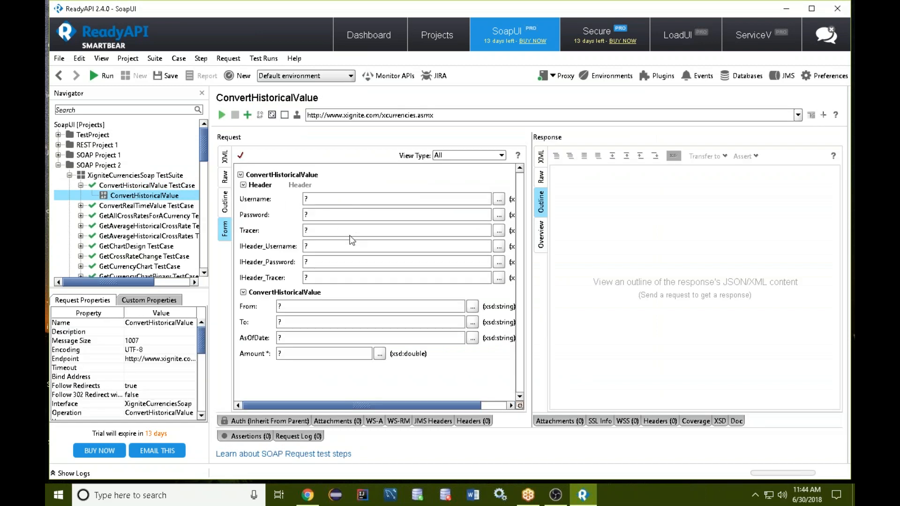
click(81, 206)
double_click(126, 216)
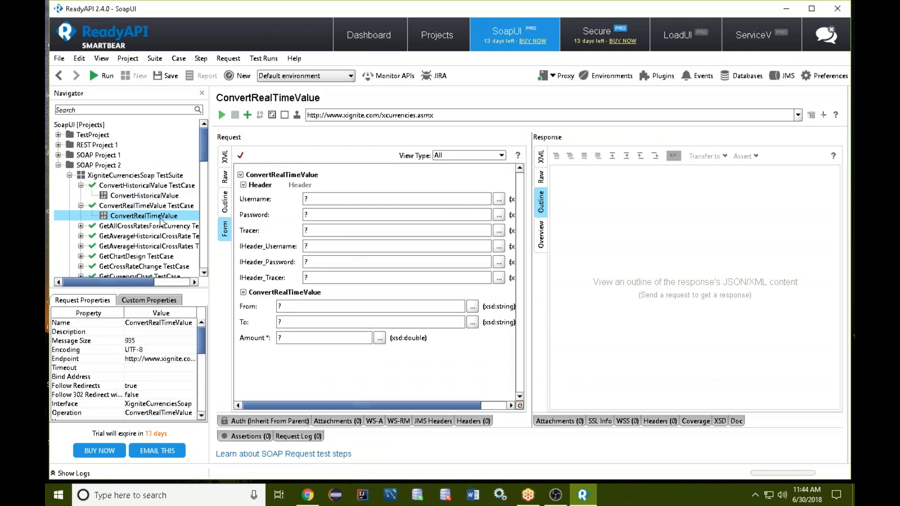
Set the ConvertRealTimeValue request's From to 20, To to 100 and Amount to 50, and send the request.
click(303, 305)
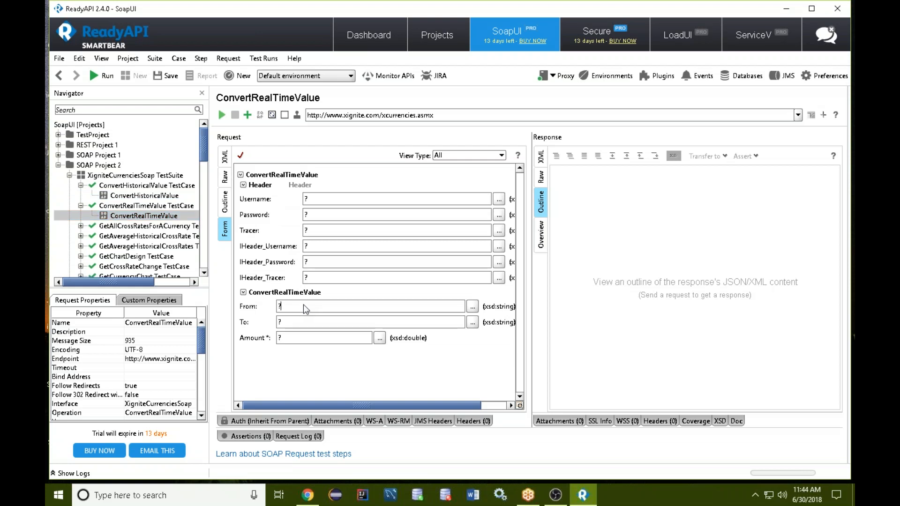
drag(300, 306, 259, 310)
key(Tab)
text(100)
click(222, 115)
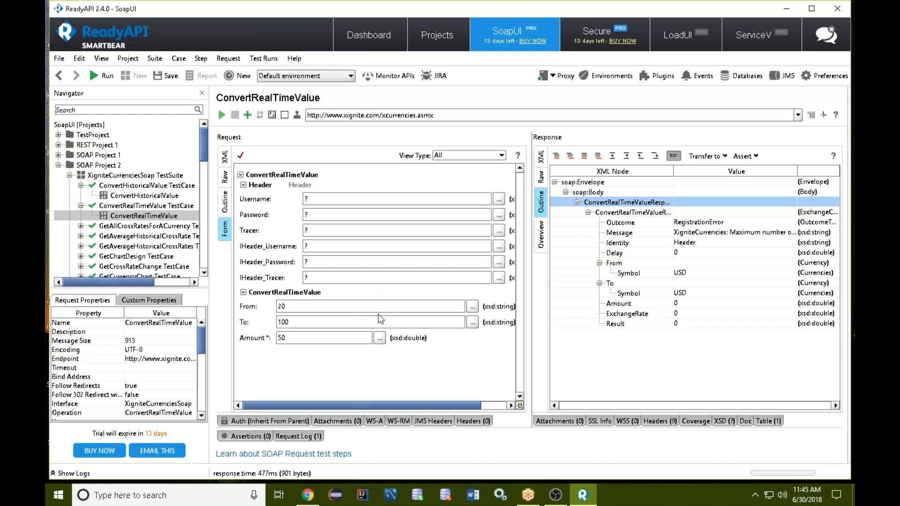
Open the GetTick test step under GetTick TestCase in the XigniteCurrenciesSoap TestSuite and activate its Symbol value.
scroll(126, 241, down, 2)
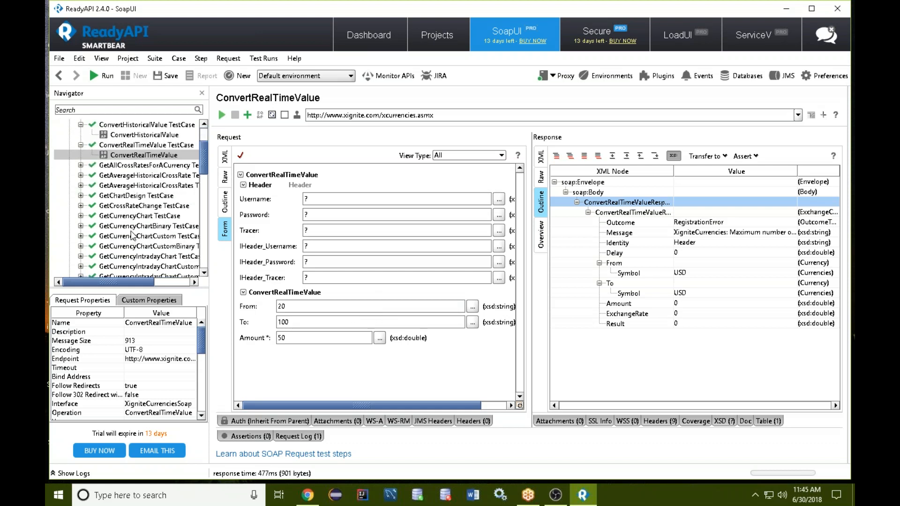
scroll(131, 226, down, 8)
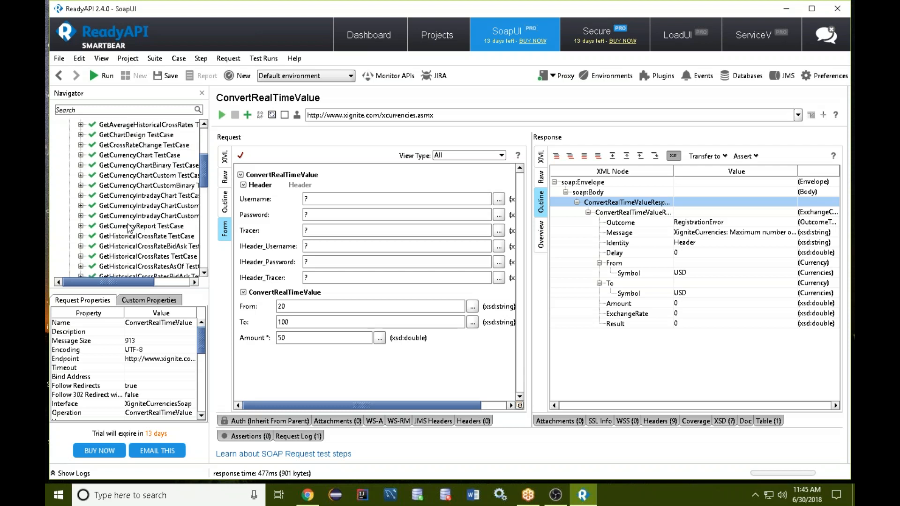
scroll(127, 230, down, 10)
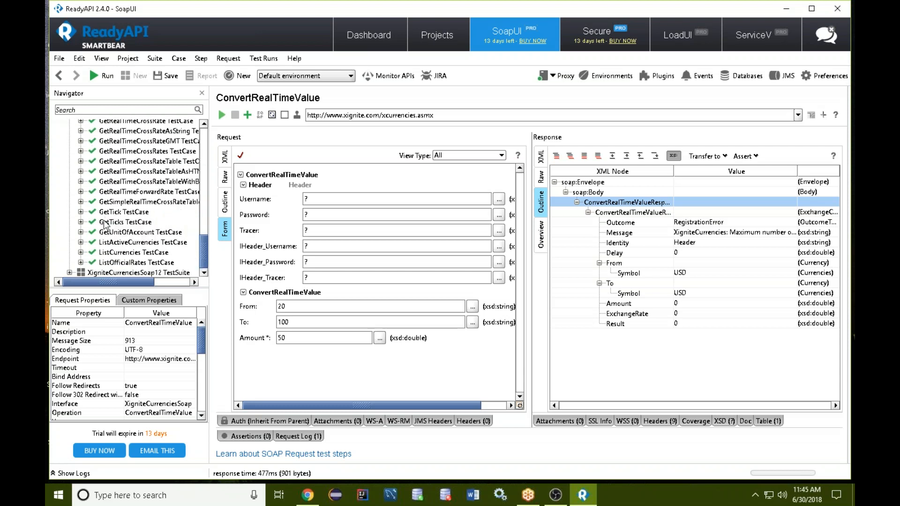
click(81, 212)
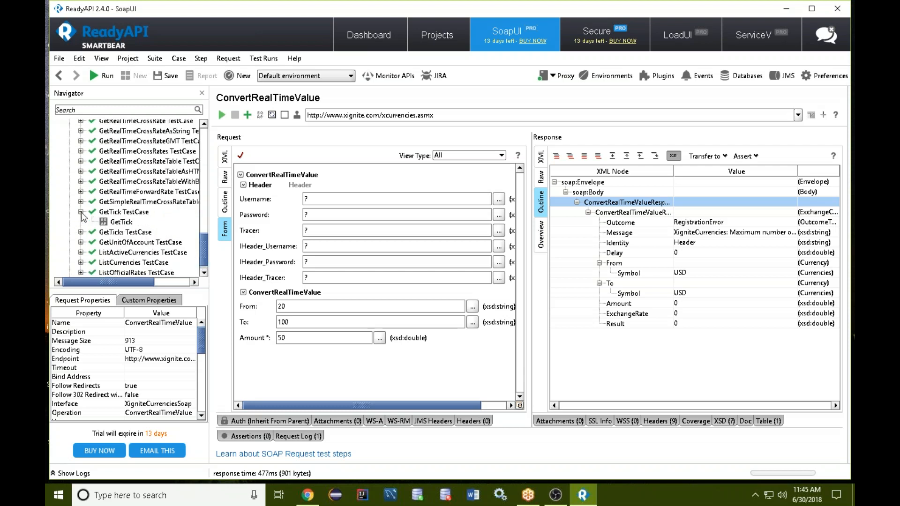
click(122, 222)
click(286, 305)
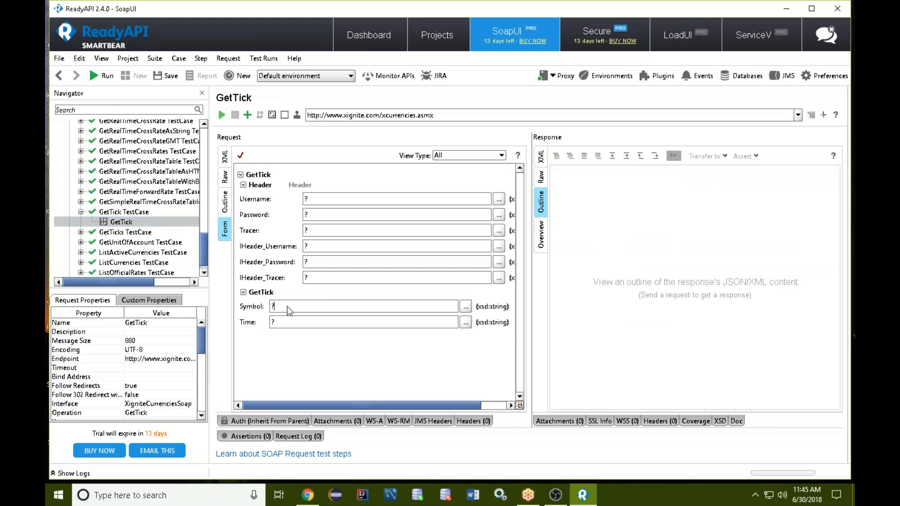
Expand GetUnitOfAccount TestCase, and open the ListActiveCurrencies test step and send its request with the default header values.
click(81, 242)
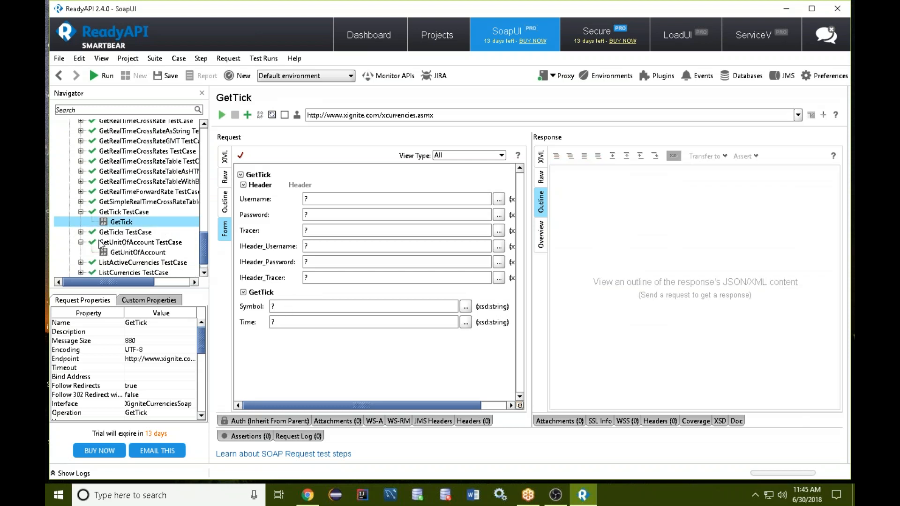
scroll(111, 247, down, 1)
click(81, 242)
click(148, 253)
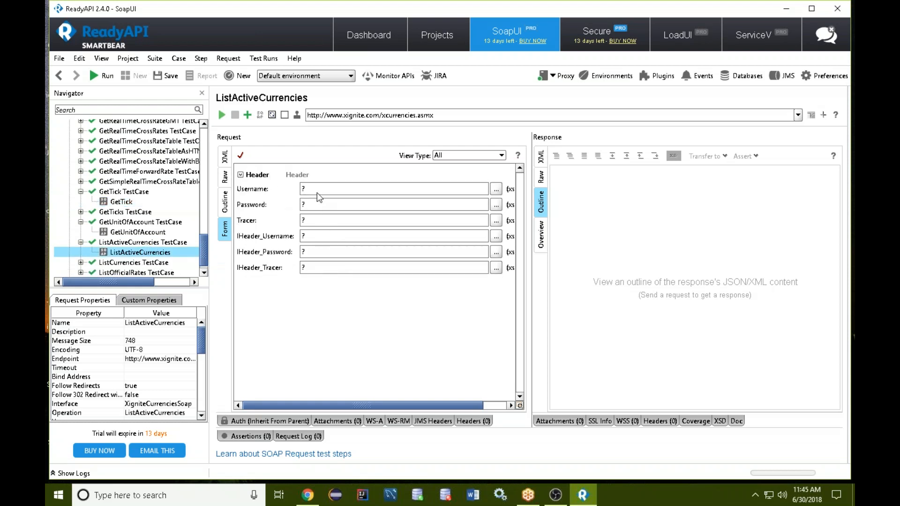
click(222, 115)
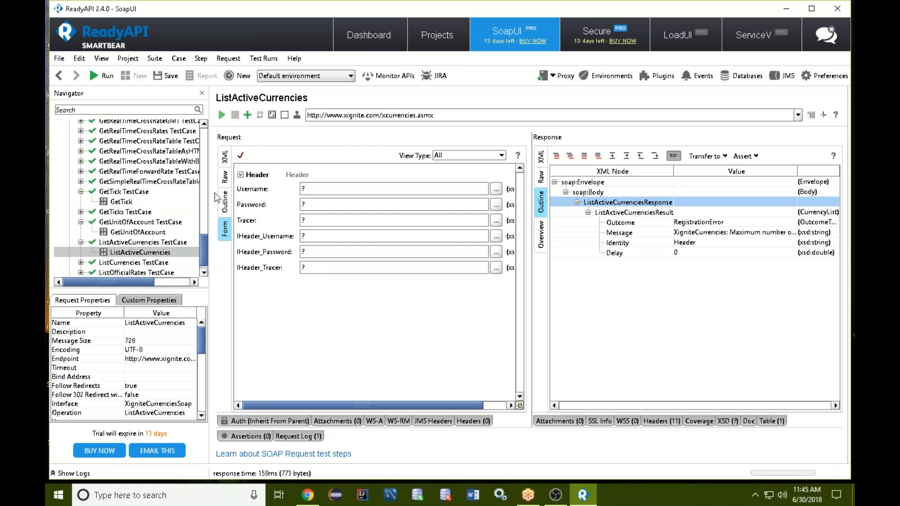
Open the ListOfficialRates test step in its test case and send its request with the default header values.
scroll(120, 237, down, 1)
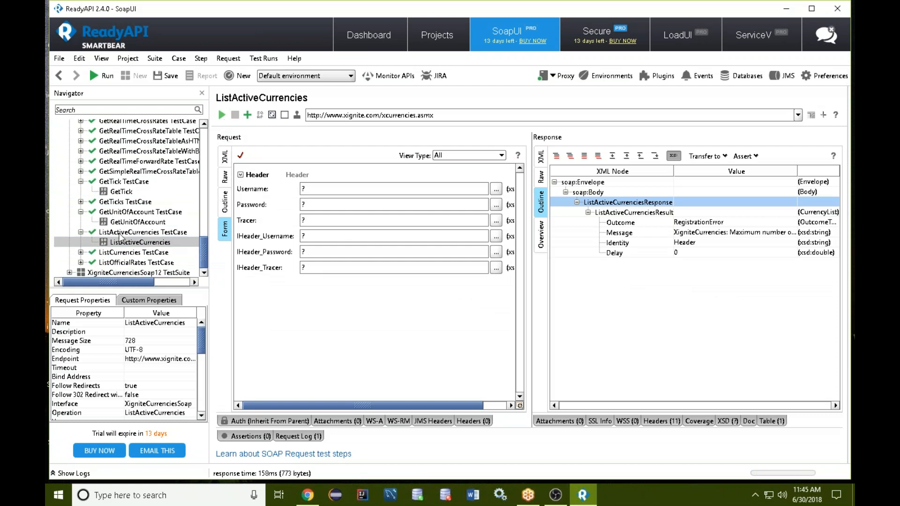
click(81, 263)
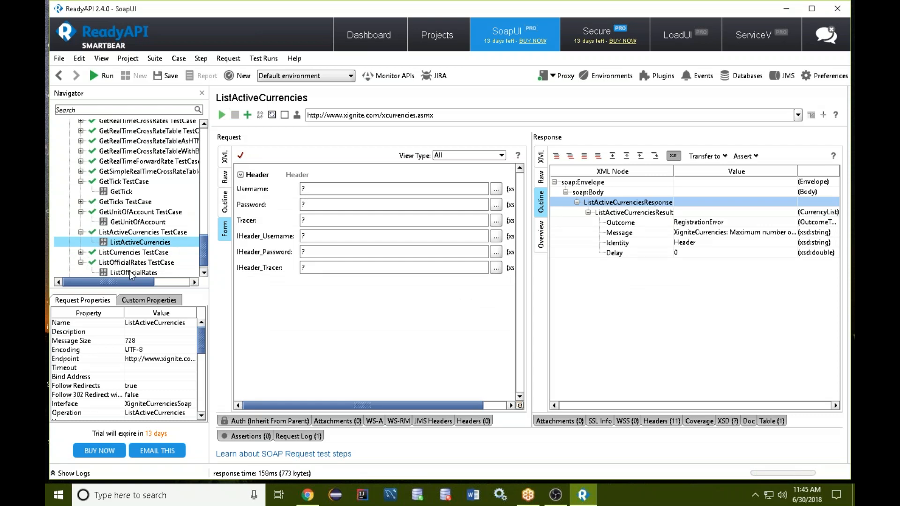
click(130, 272)
click(222, 115)
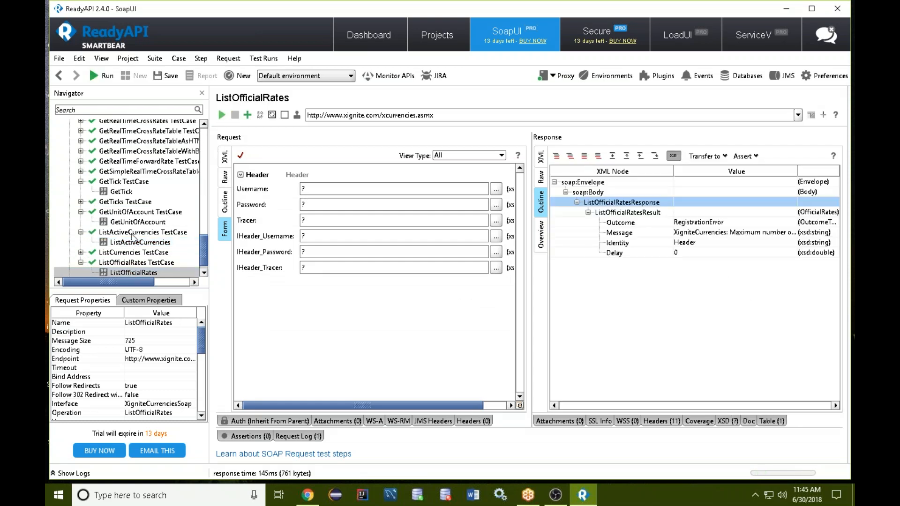
scroll(105, 218, up, 6)
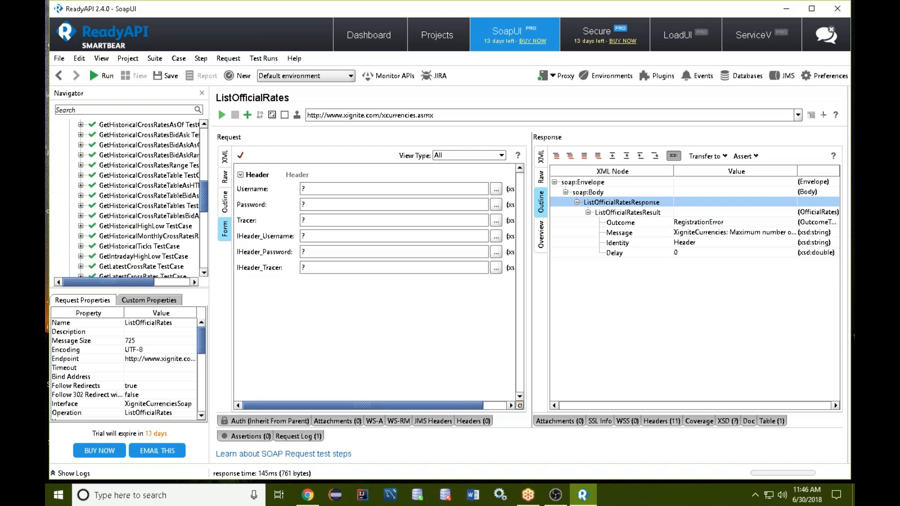
key(alt+Tab)
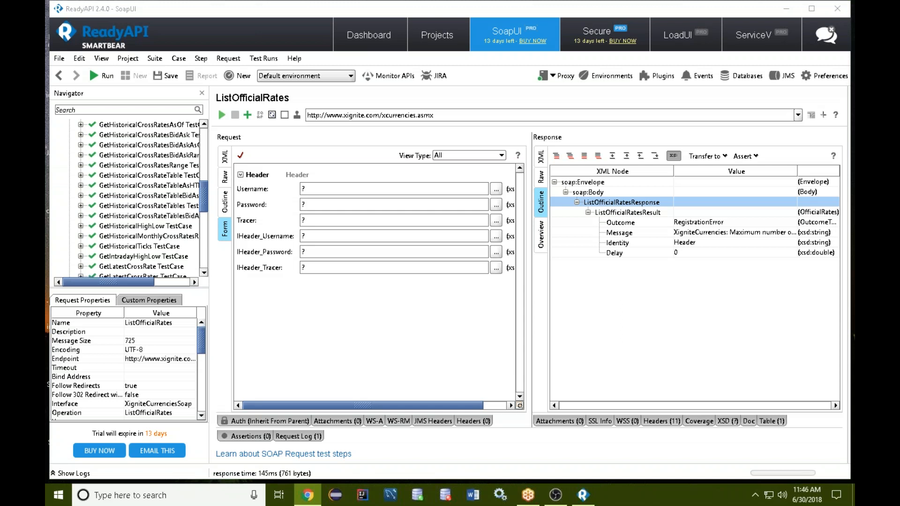
key(alt+Tab)
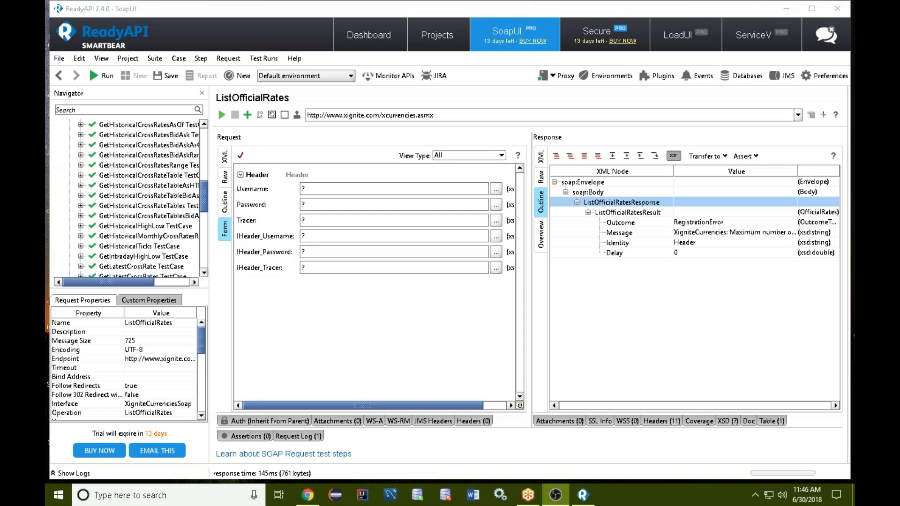
key(alt+Tab)
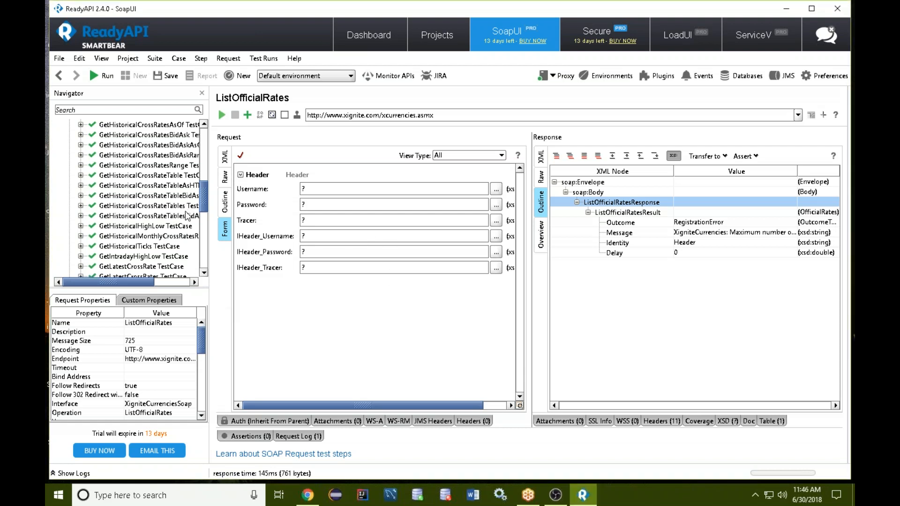
scroll(187, 215, down, 10)
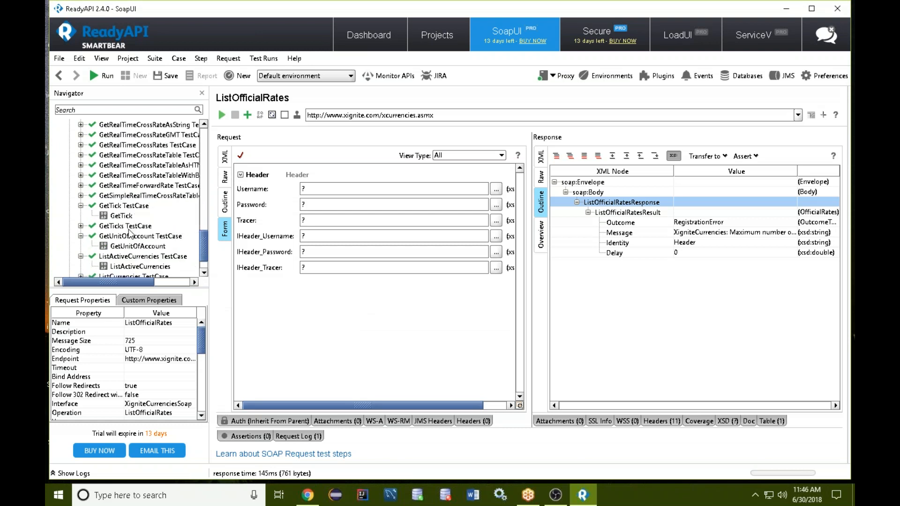
scroll(131, 230, up, 10)
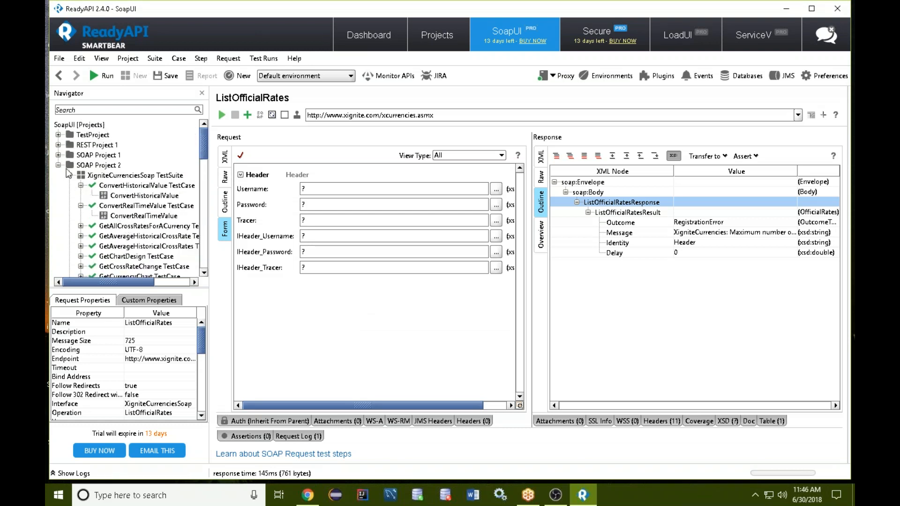
Collapse SOAP Project 2 and open the NumberToDollars test step in TestProject's NumberConversionSoapBinding TestSuite.
double_click(67, 165)
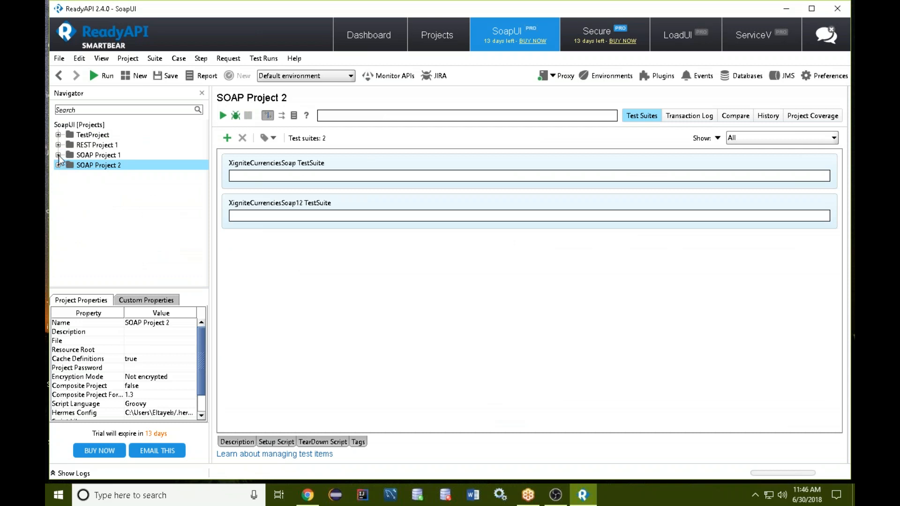
click(58, 135)
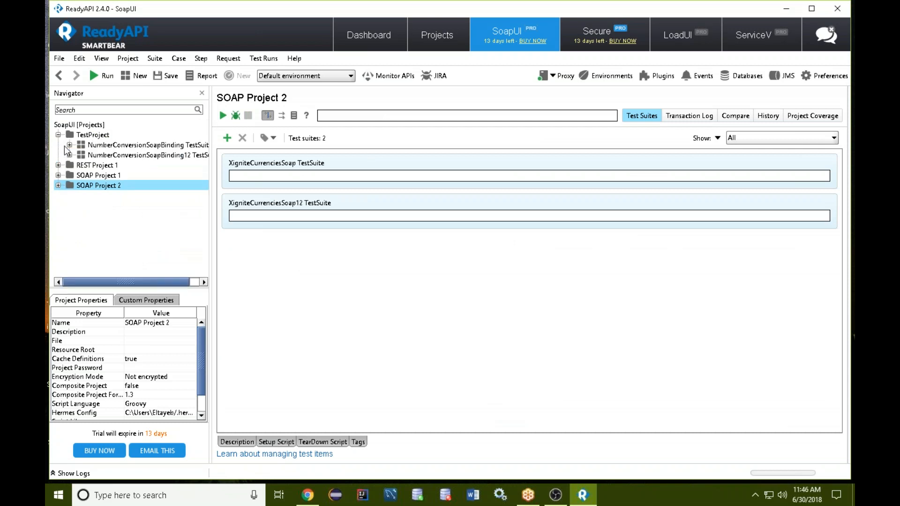
click(69, 145)
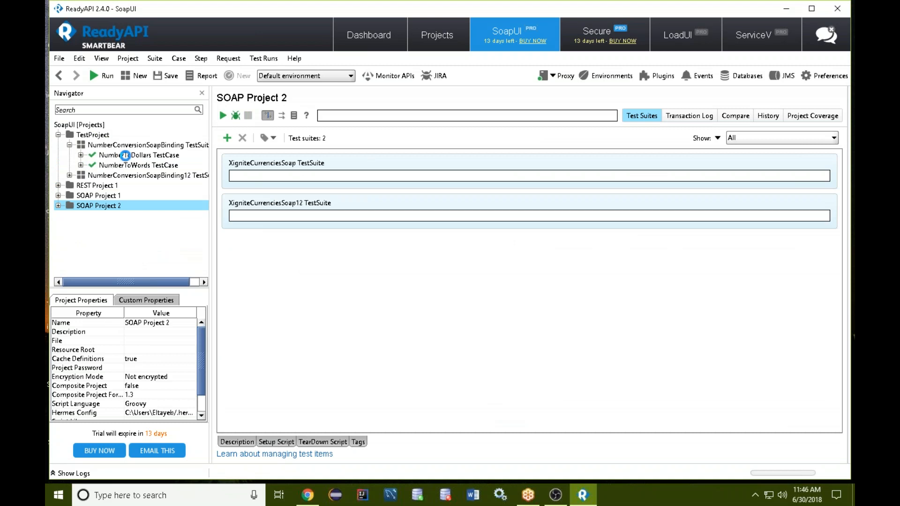
click(126, 155)
click(80, 155)
click(131, 166)
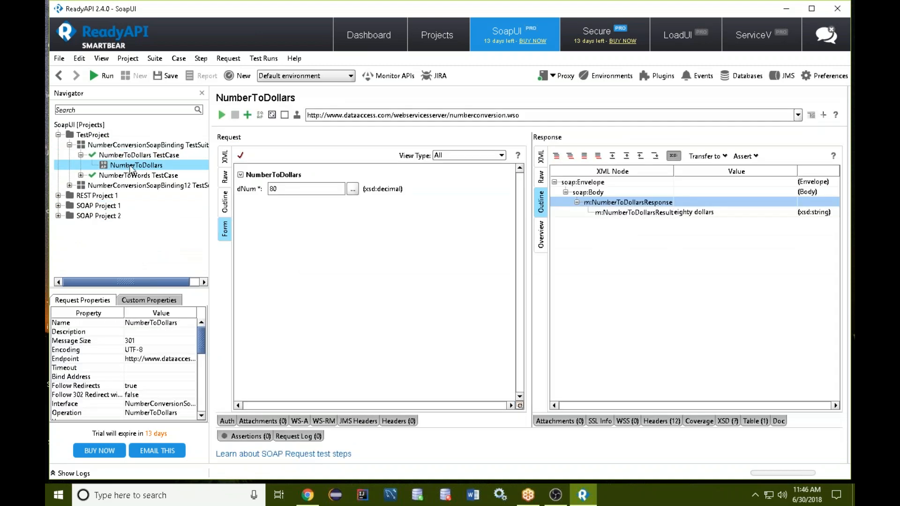
Insert a DataSource step named DataSource at NumberToDollars and create a data-driven loop that configures its dNum parameter.
right_click(130, 168)
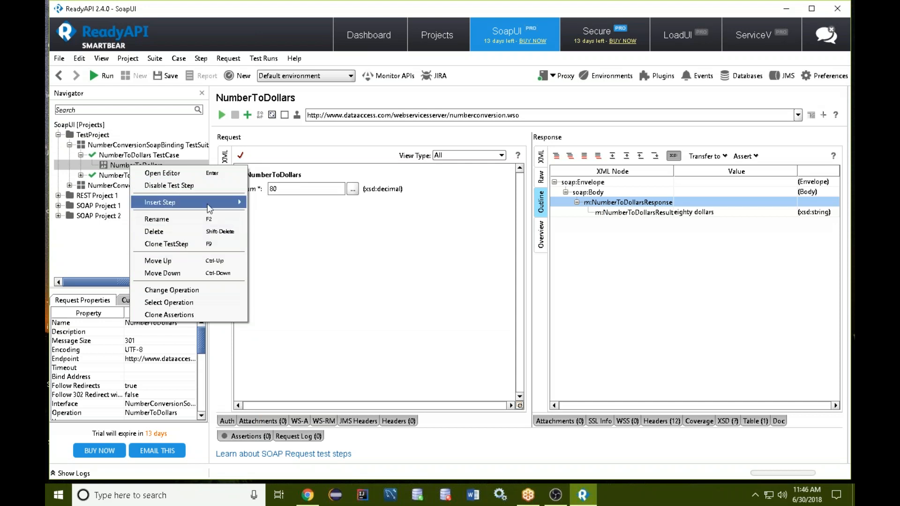
mouse_move(227, 208)
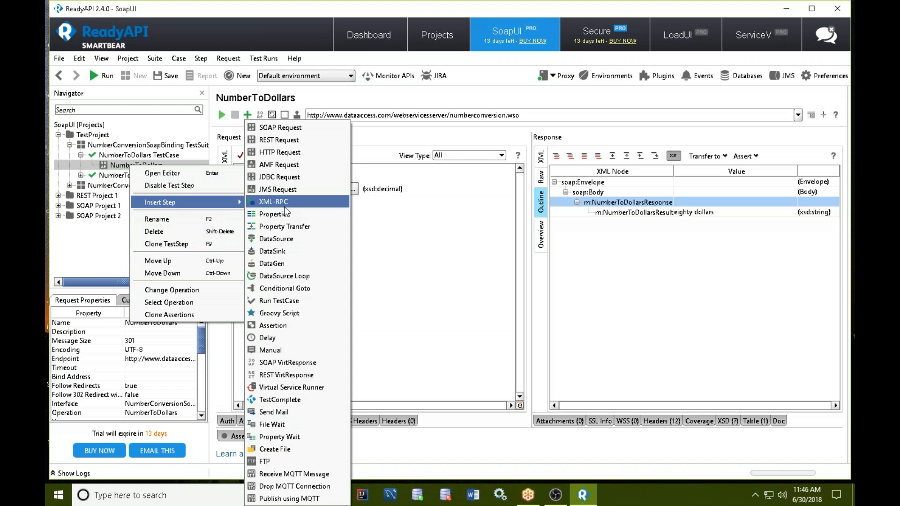
click(286, 240)
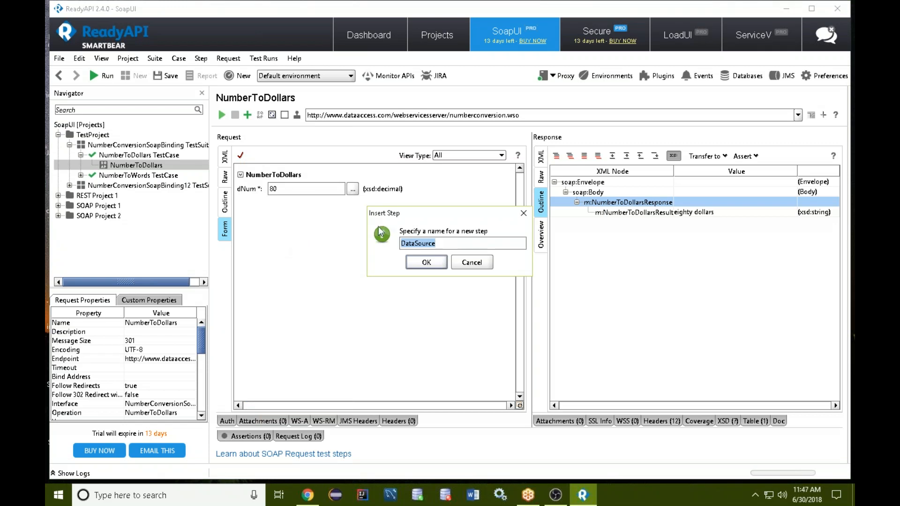
click(434, 265)
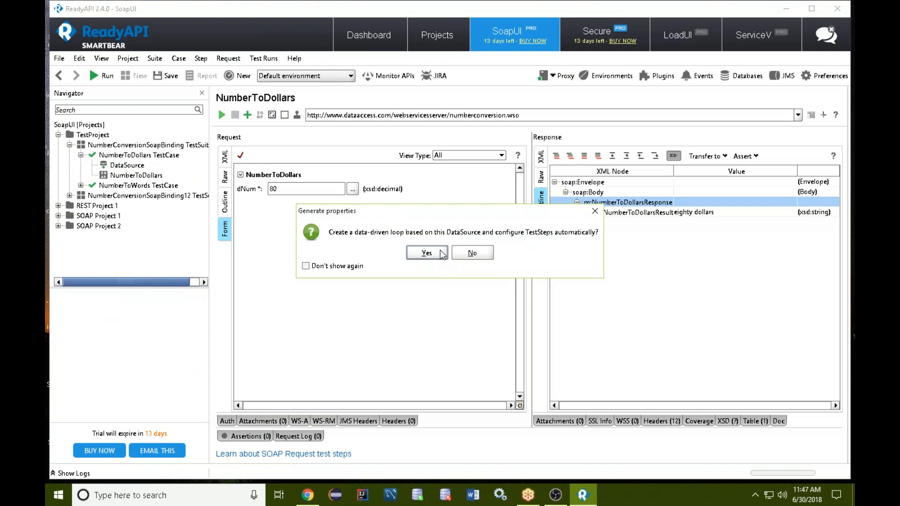
click(426, 253)
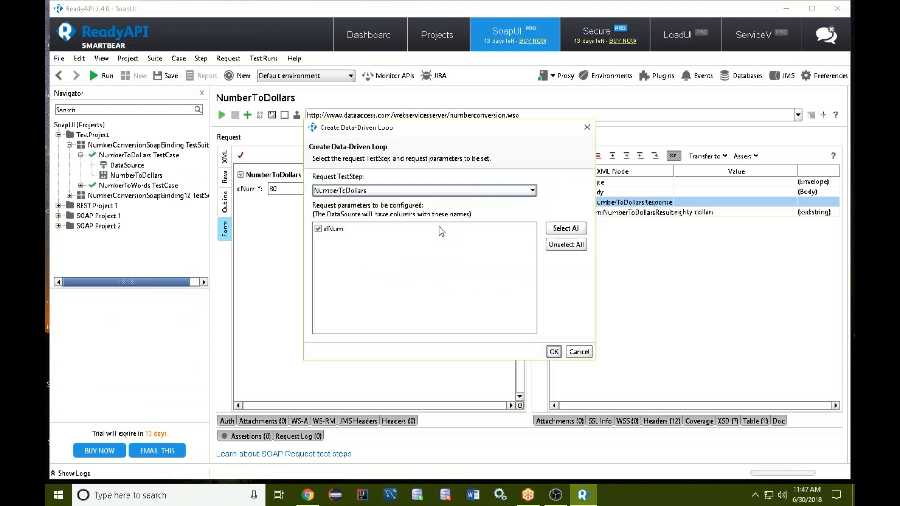
click(554, 351)
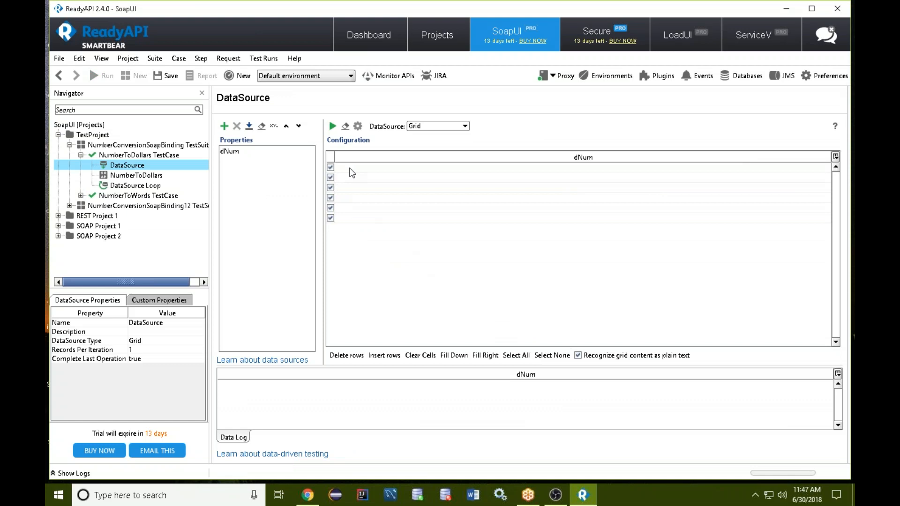
Set the DataSource type to Excel, and open the Excel file selection and dismiss it without choosing a file.
click(436, 127)
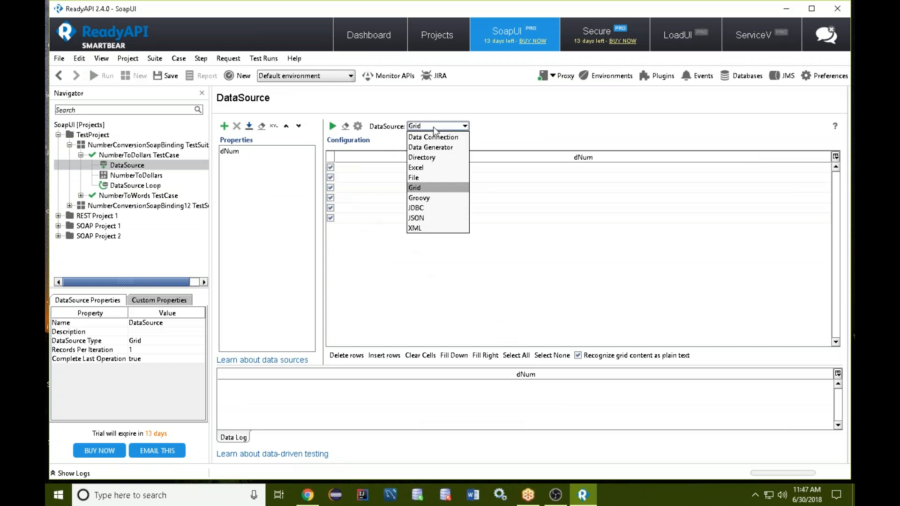
click(420, 167)
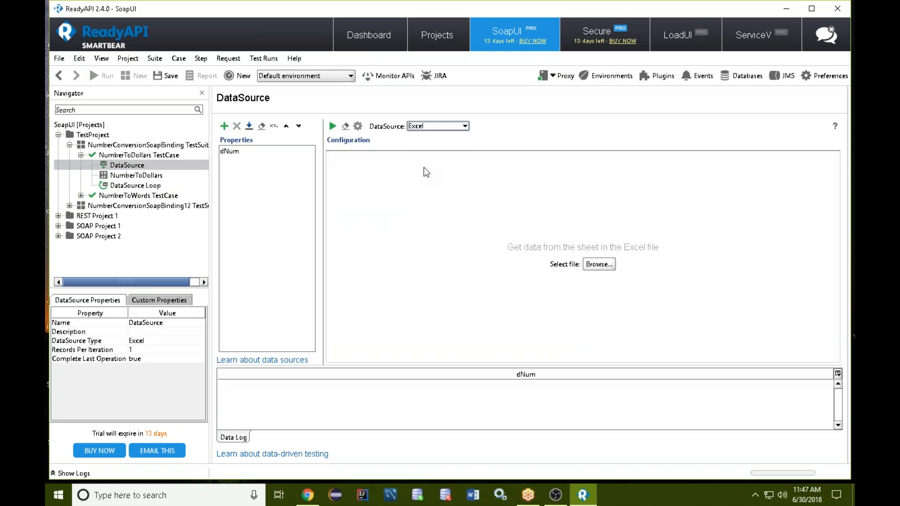
click(594, 270)
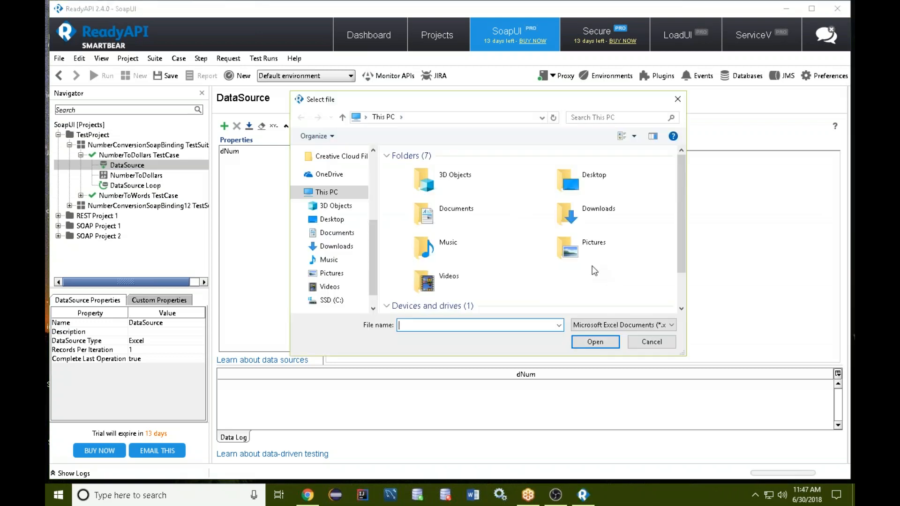
click(653, 343)
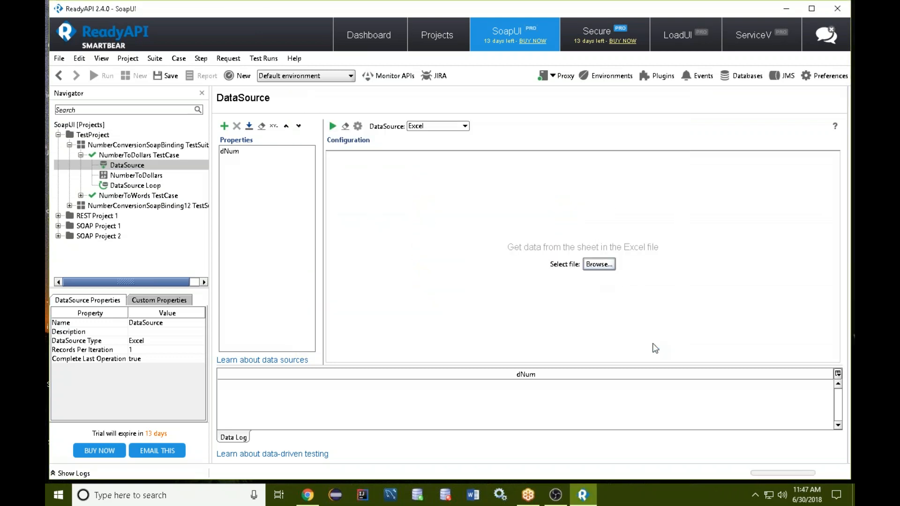
Switch to the Chrome browser, hide the screen-sharing notice and view the SoapUI trial download page.
key(super)
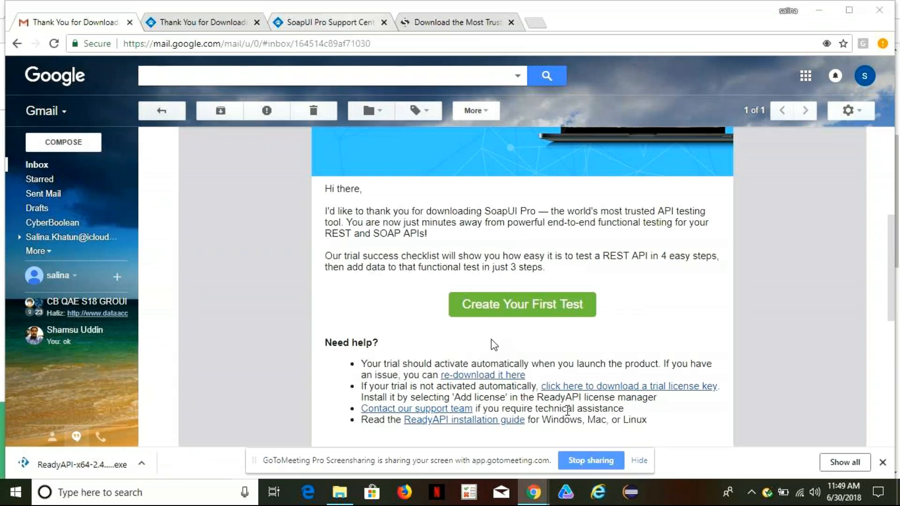
click(640, 461)
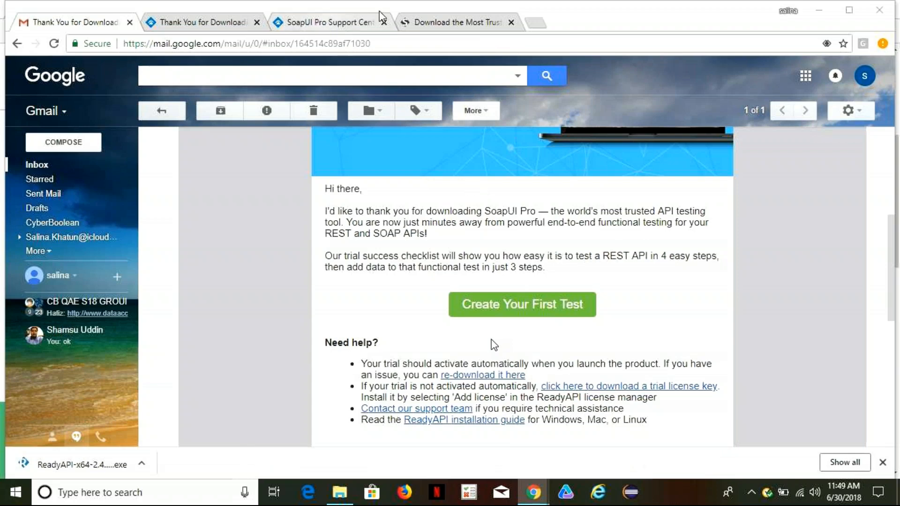
click(444, 23)
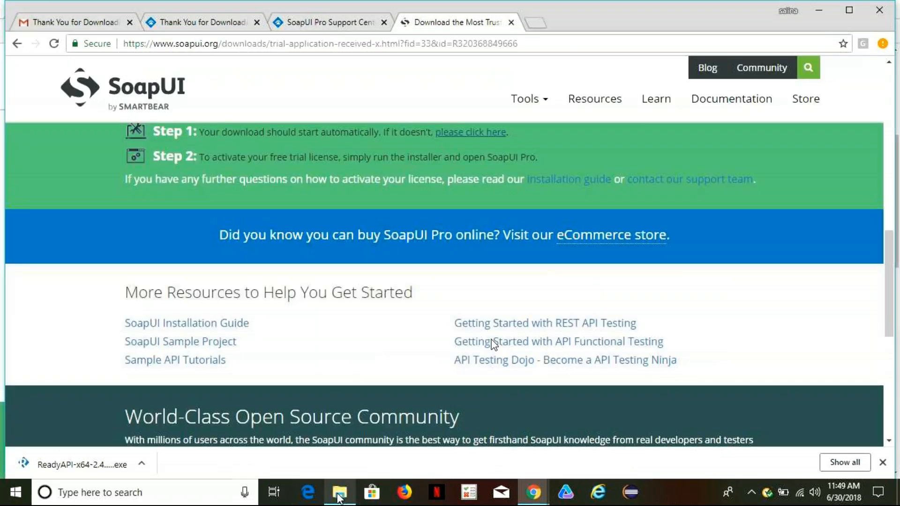
mouse_move(338, 495)
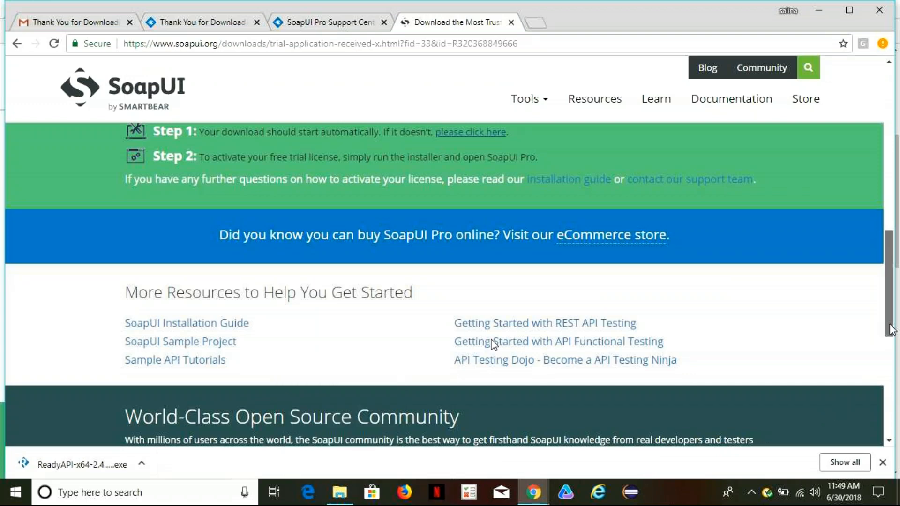
Run the downloaded ReadyAPI-x64-2.4.0 installer from the SoapUI trial download page.
drag(888, 328, 887, 382)
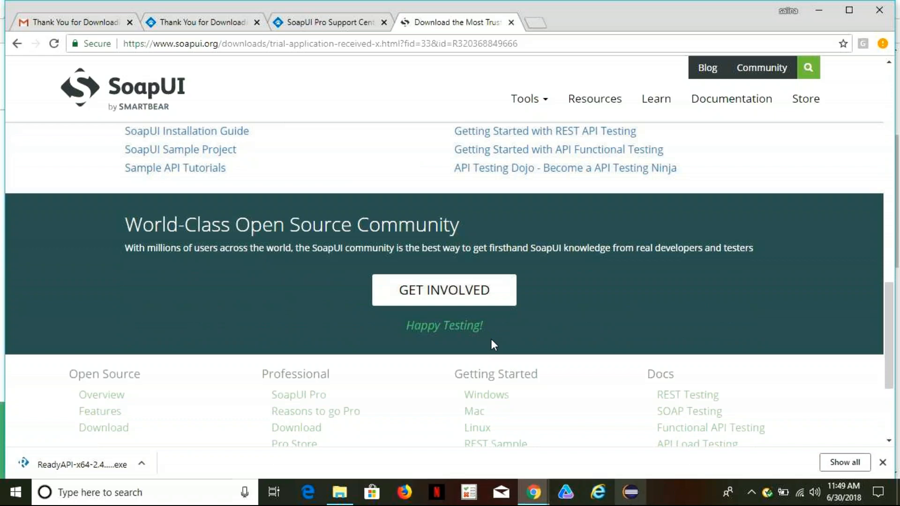
click(68, 469)
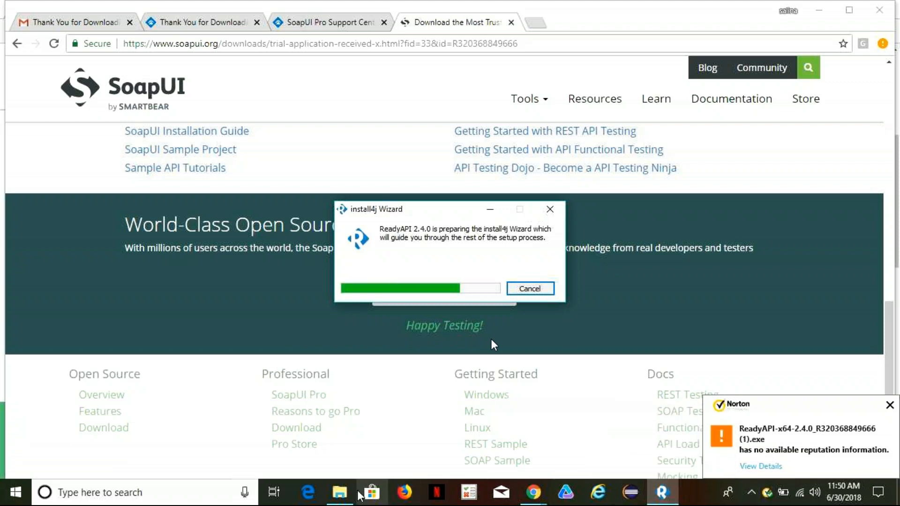
mouse_move(356, 480)
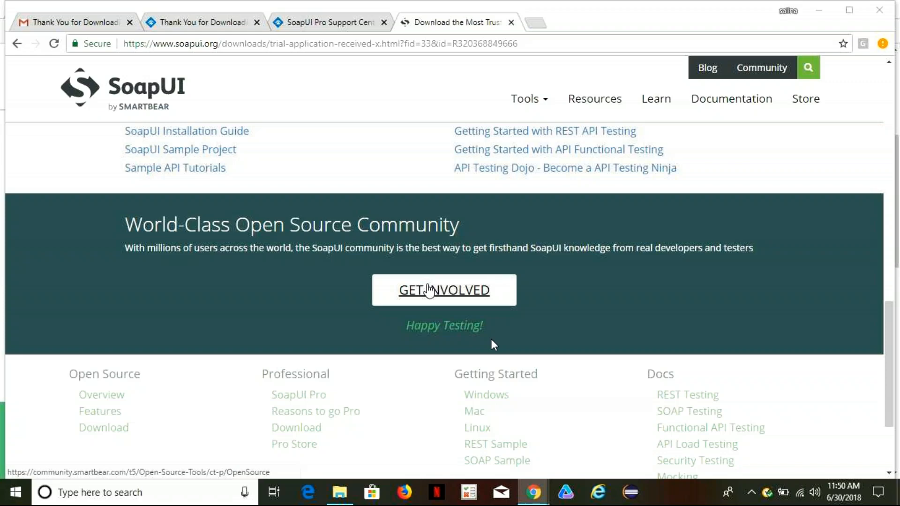
Review the trial activation instructions on SmartBear's ReadyAPI thank-you page and the help notes in the Gmail download message.
click(218, 21)
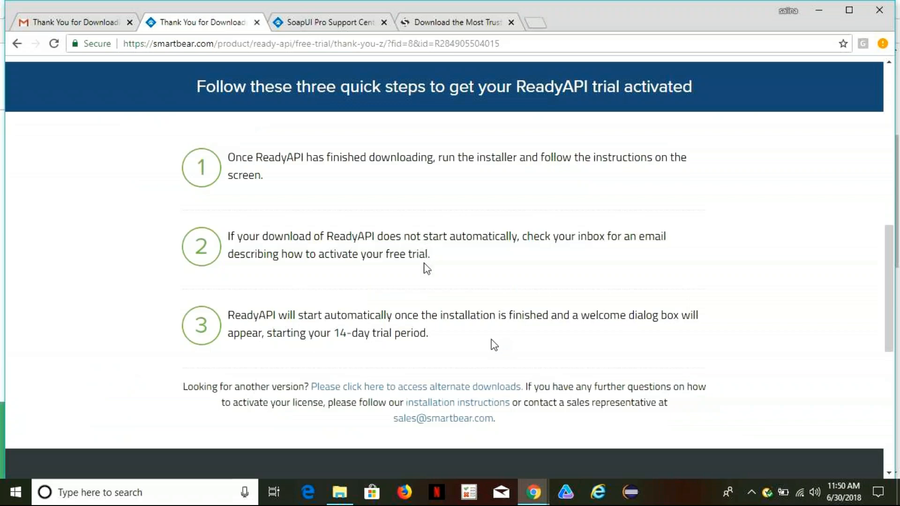
scroll(424, 265, up, 3)
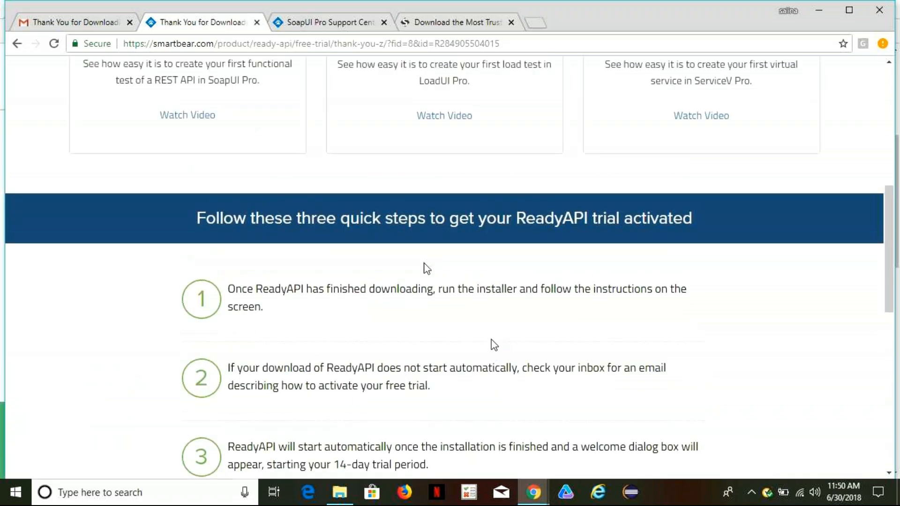
scroll(425, 268, down, 8)
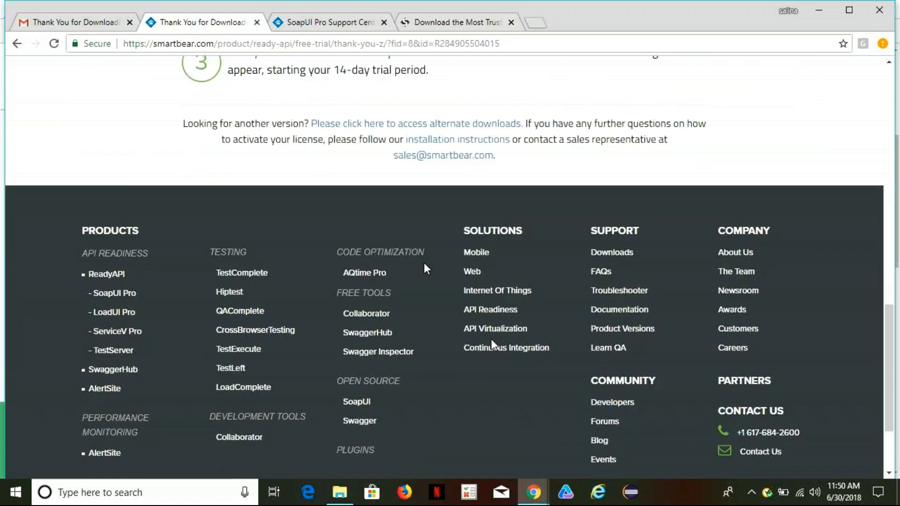
scroll(424, 265, up, 15)
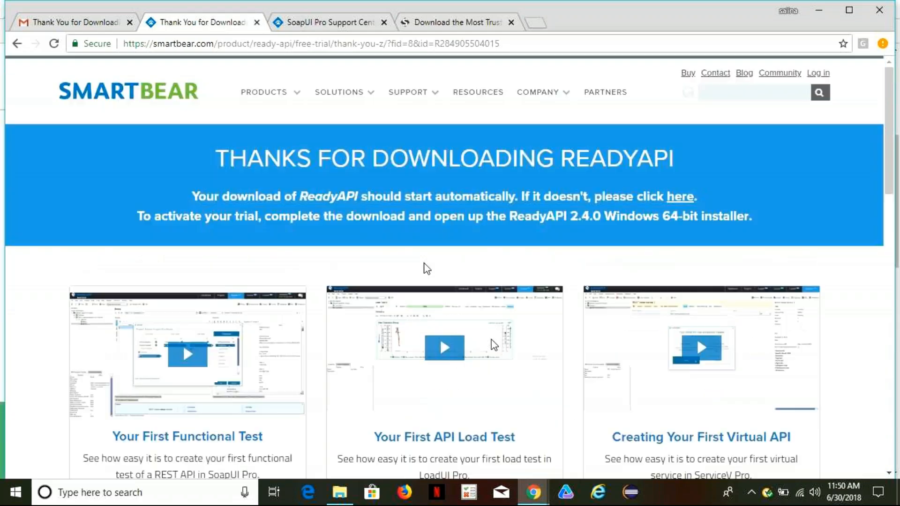
click(79, 24)
scroll(512, 336, down, 3)
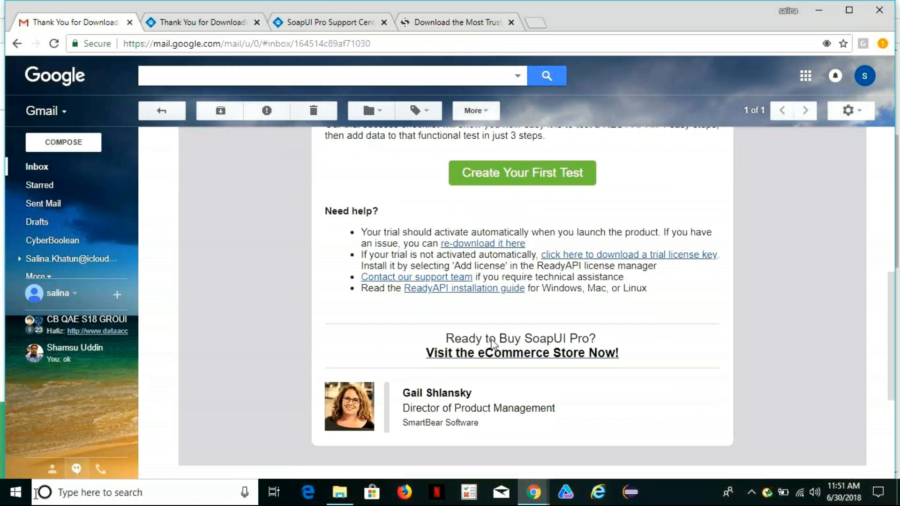
Search Windows for Control Panel, open it and bring up the list of programs that can be uninstalled.
click(98, 491)
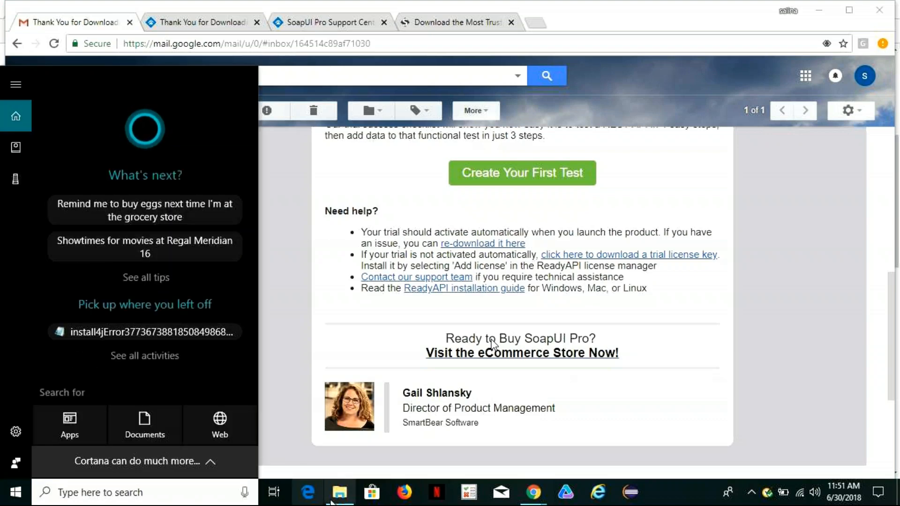
mouse_move(345, 501)
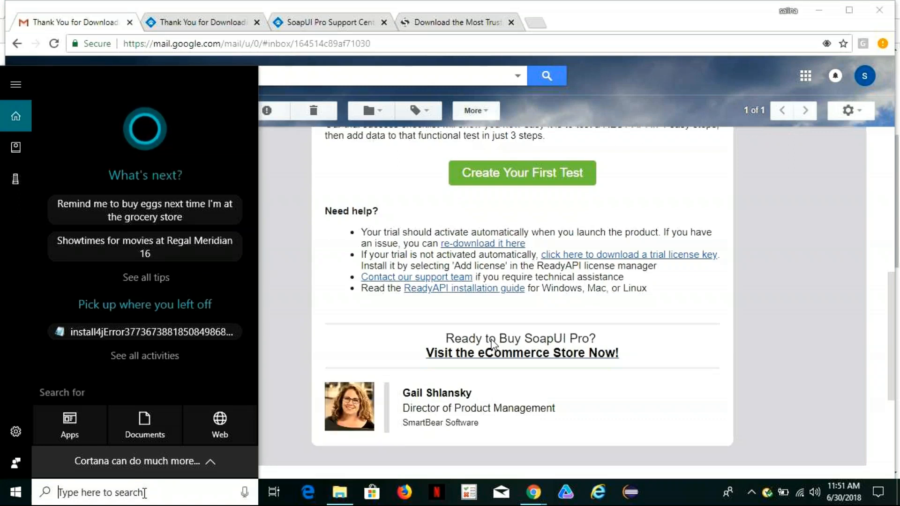
text(c)
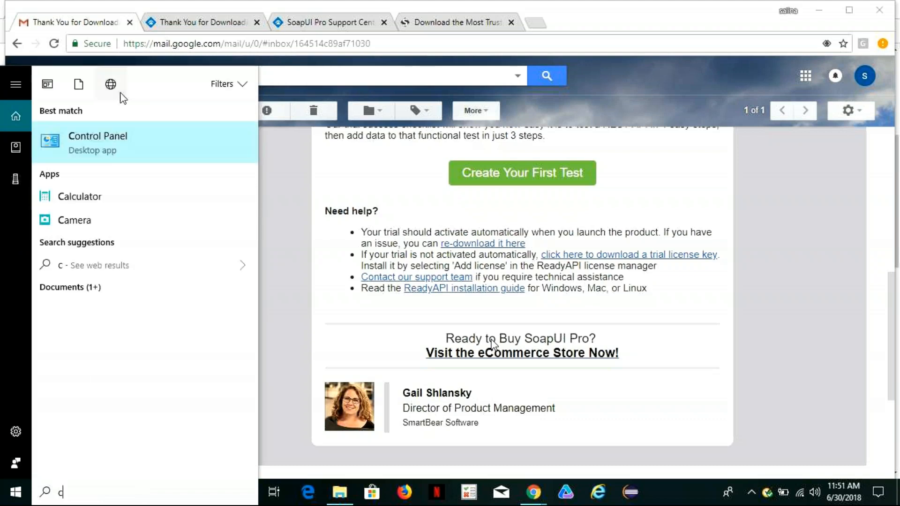
click(100, 142)
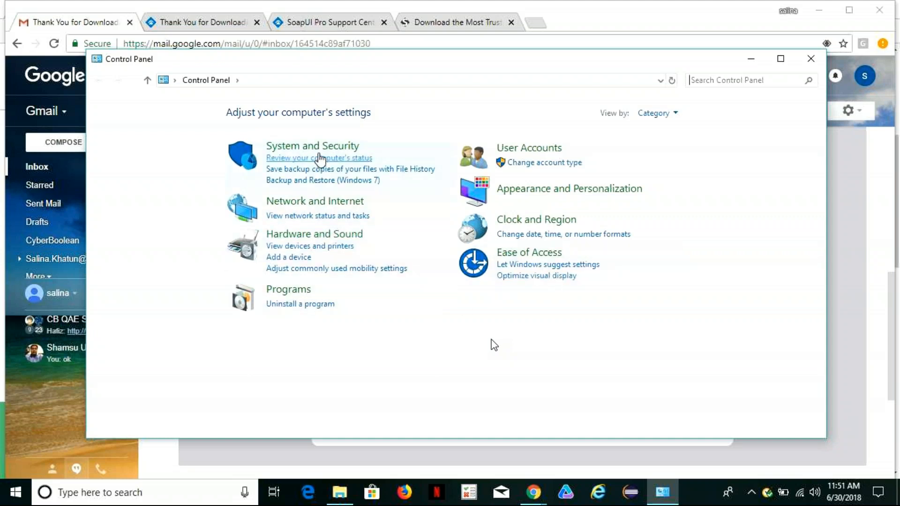
click(292, 305)
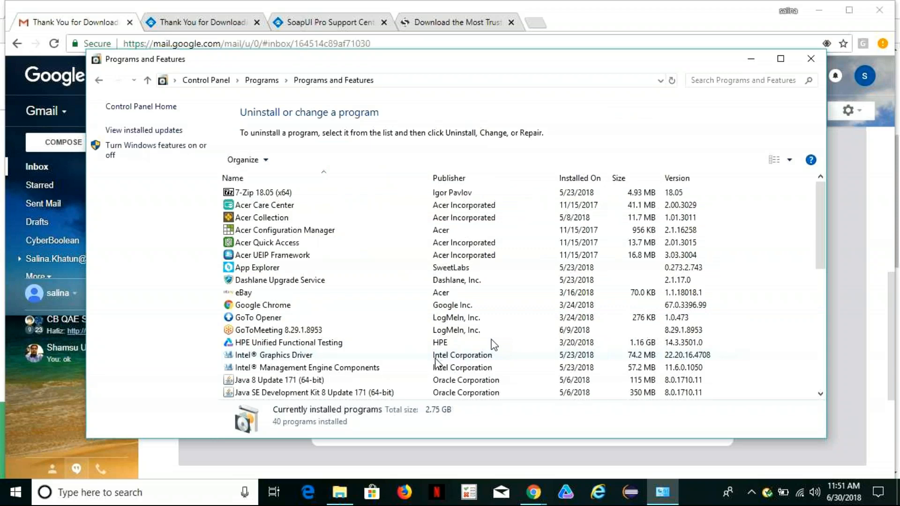
Sort the installed programs by installation date, select SoapUI 5.4.0 to inspect its details, and minimize the Programs and Features window.
scroll(493, 344, down, 3)
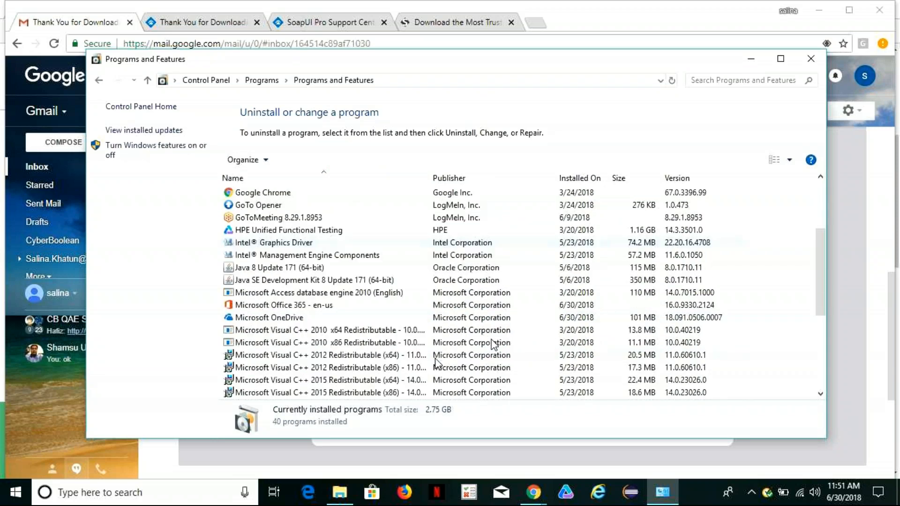
scroll(493, 345, down, 1)
scroll(493, 345, up, 5)
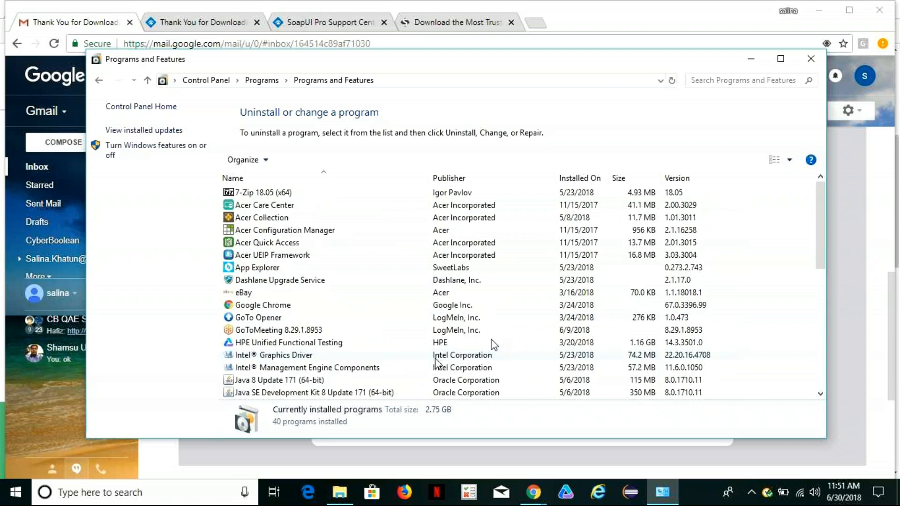
click(573, 181)
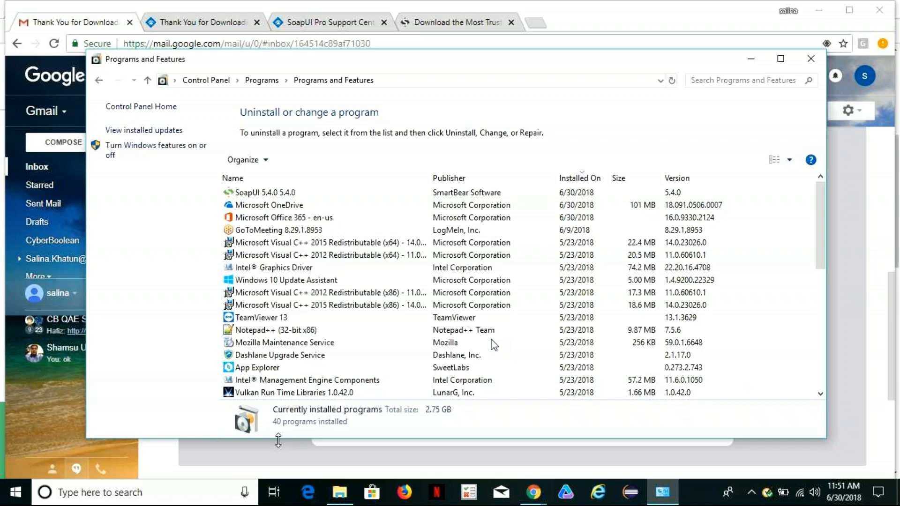
click(263, 196)
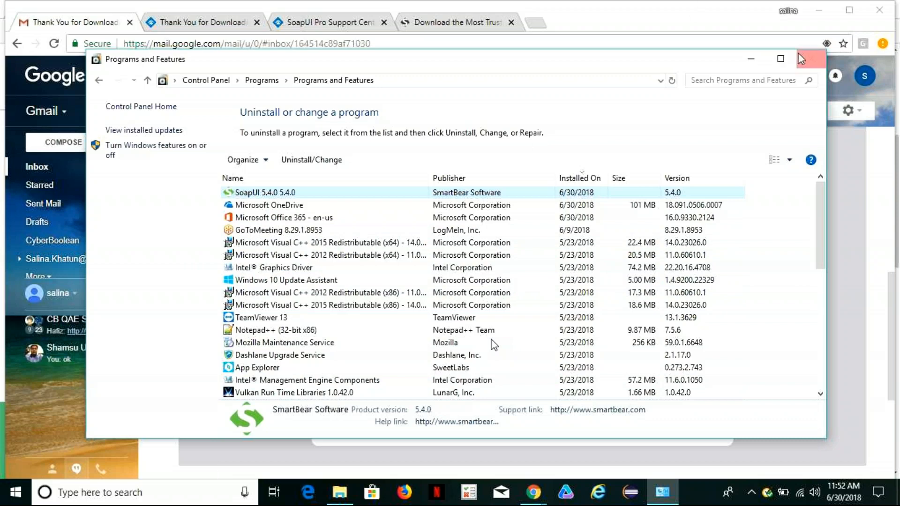
click(751, 60)
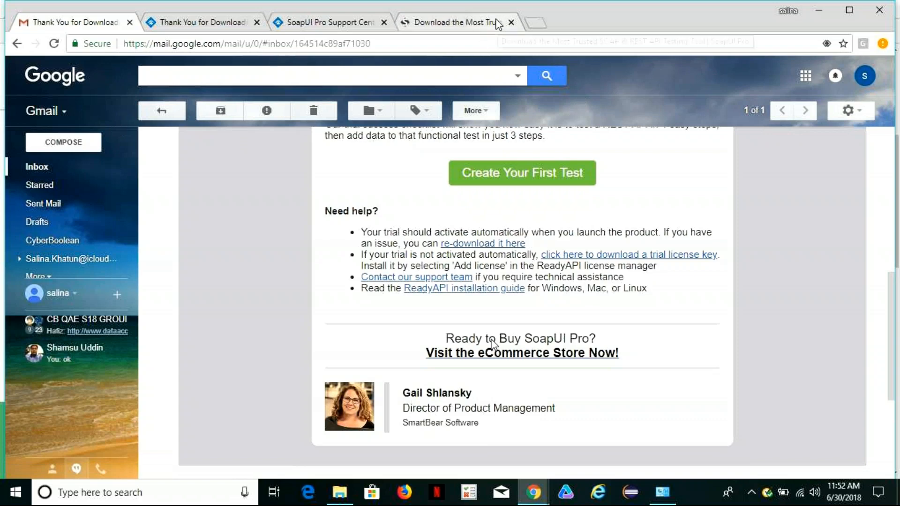
Close the SoapUI download, SoapUI Pro Support Center and ReadyAPI thank-you pages in Chrome, leaving the Gmail message open.
click(481, 18)
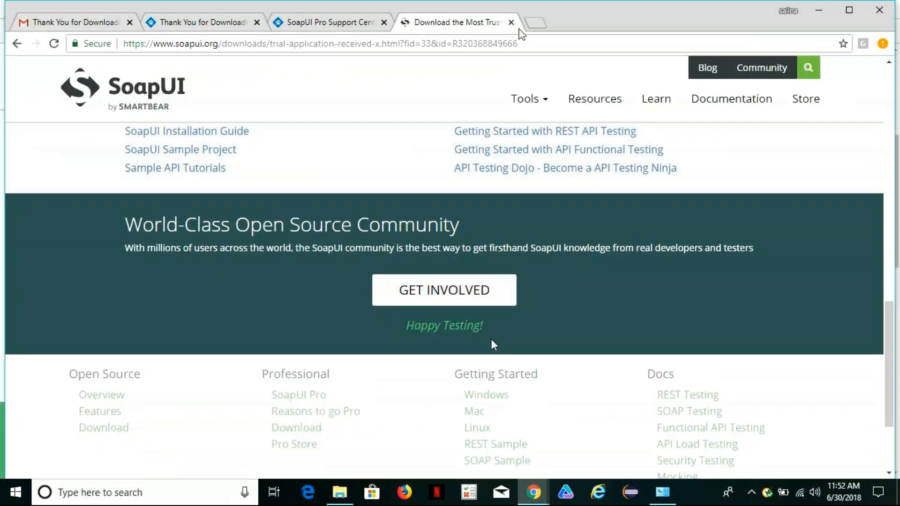
click(513, 24)
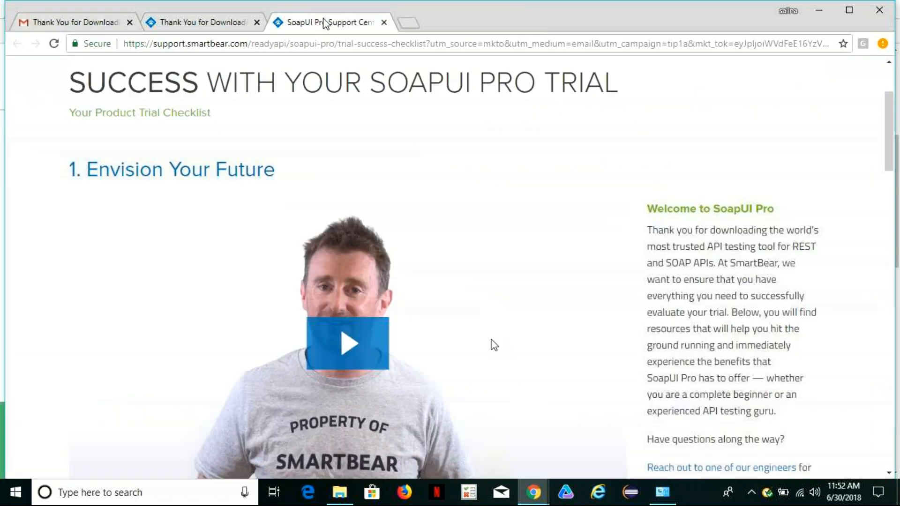
click(384, 22)
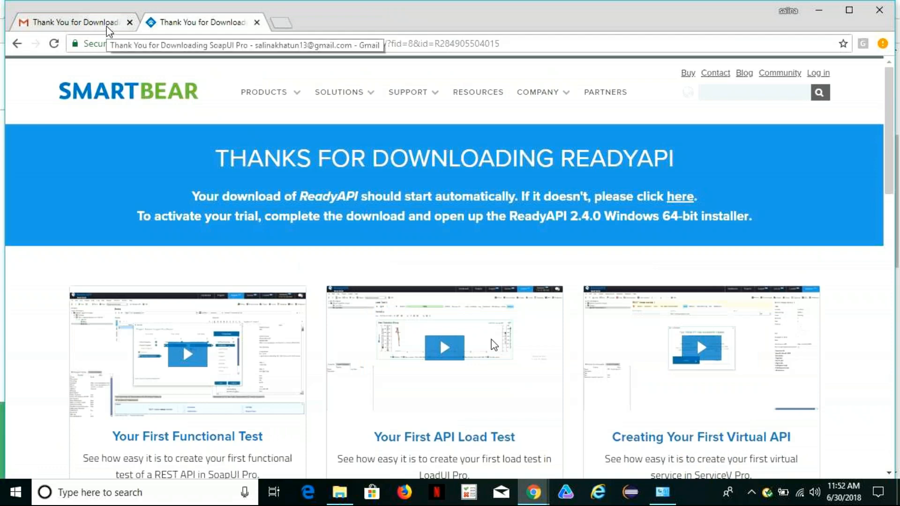
click(253, 23)
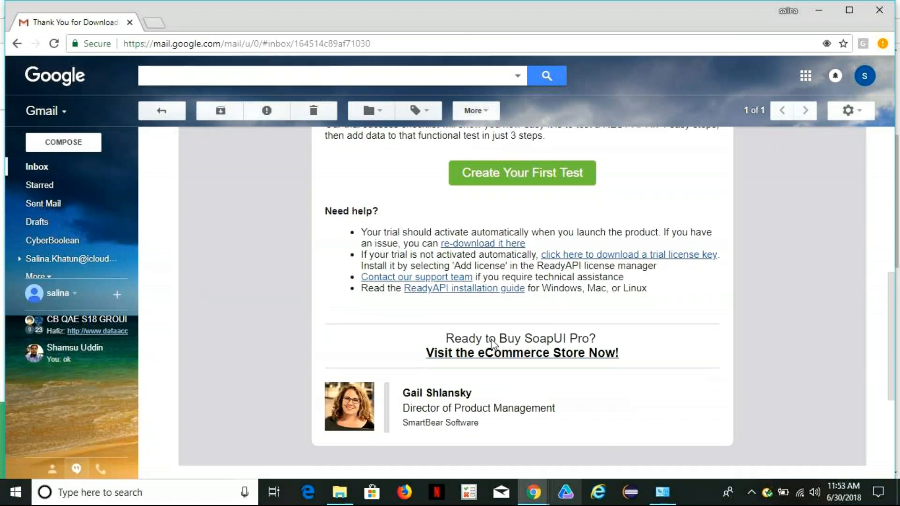
Open the error text document from the Downloads folder in Notepad++ and read through the installer's Java stack trace.
click(339, 494)
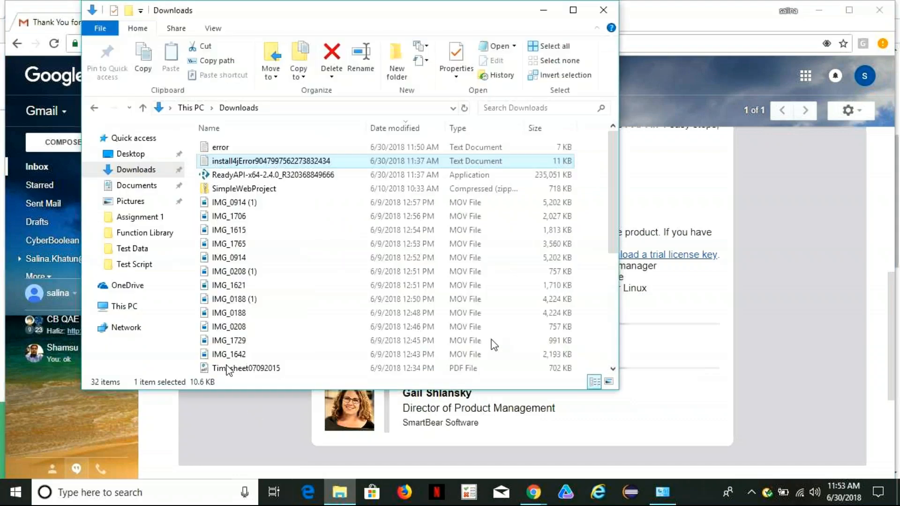
click(141, 174)
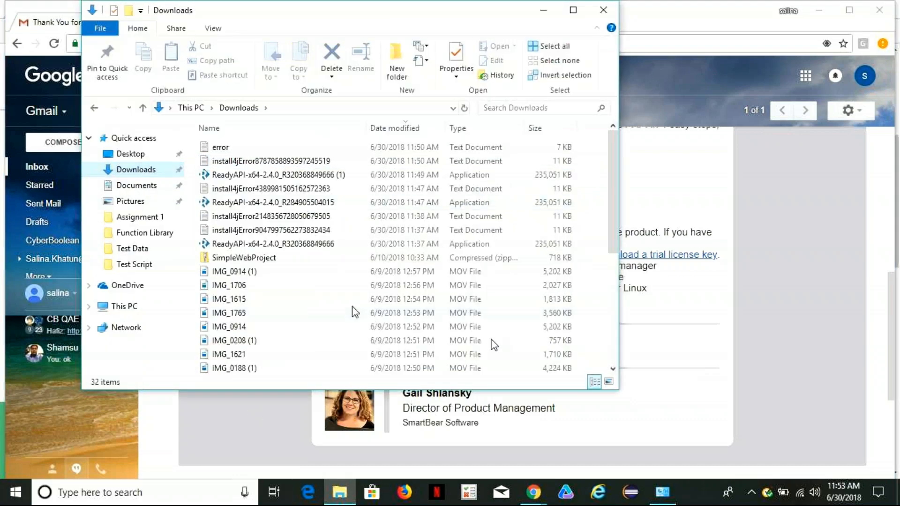
right_click(220, 152)
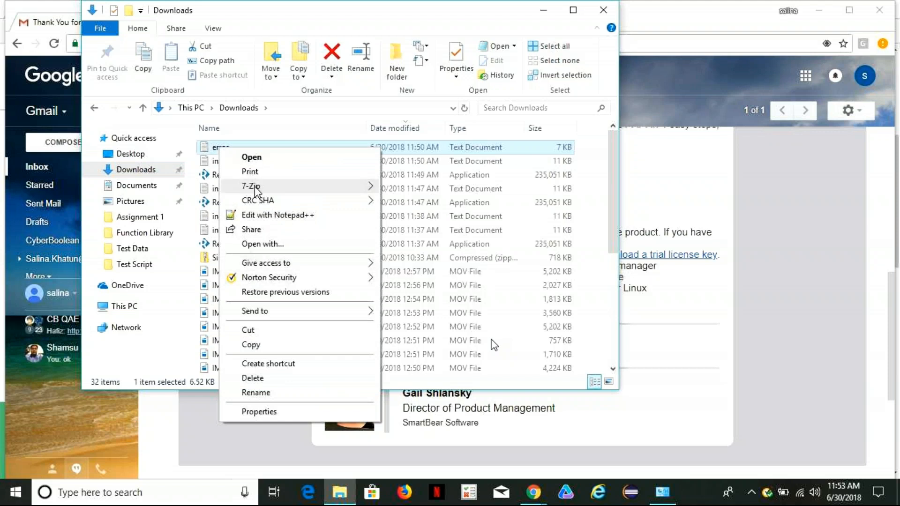
click(274, 215)
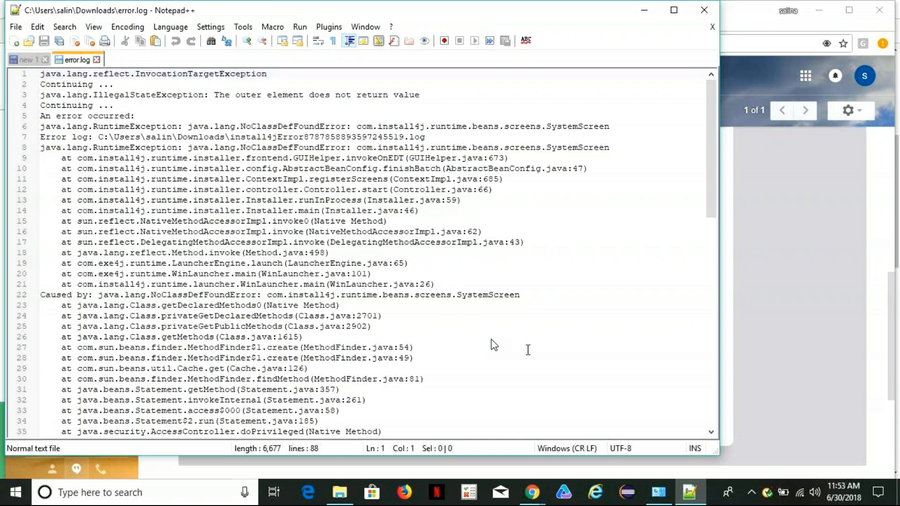
scroll(493, 345, down, 2)
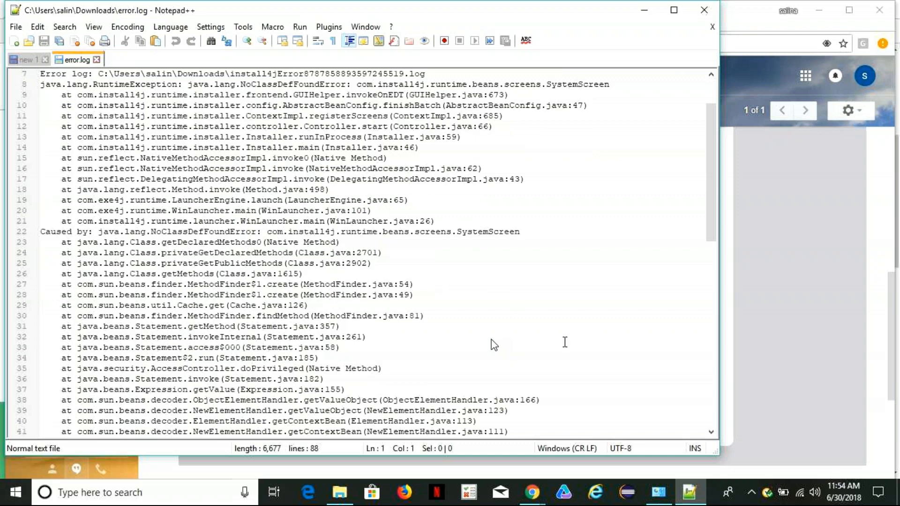
scroll(564, 342, down, 1)
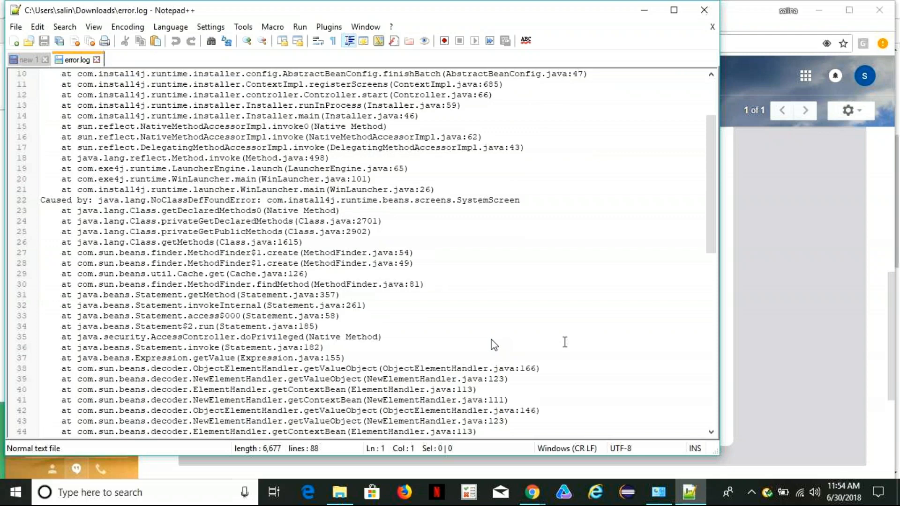
scroll(564, 342, down, 1)
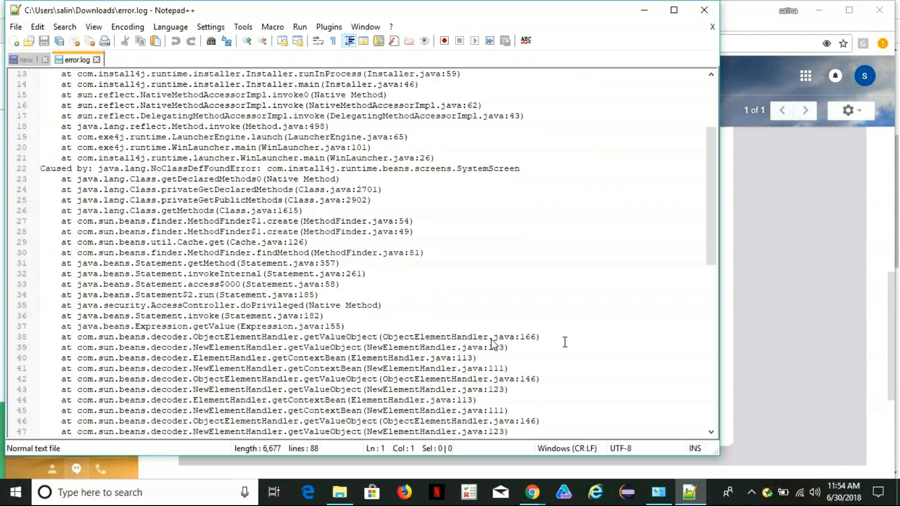
scroll(564, 342, down, 1)
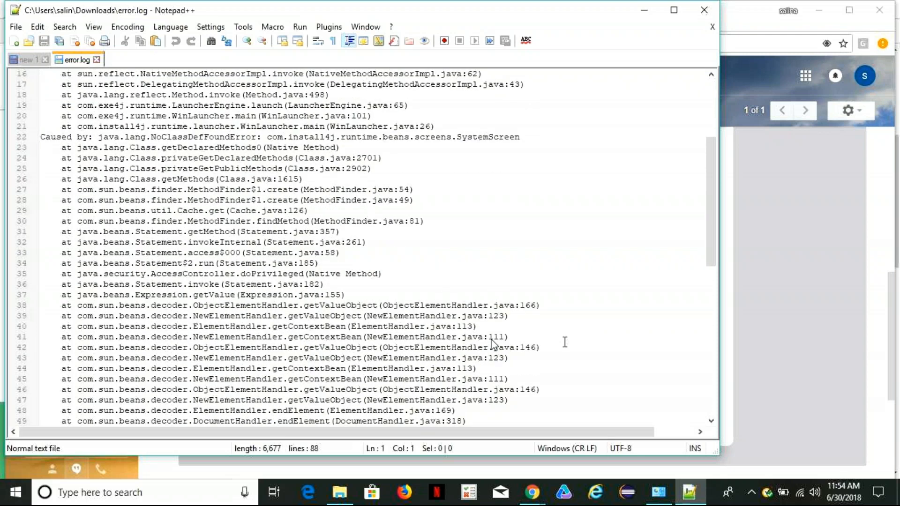
scroll(564, 342, up, 5)
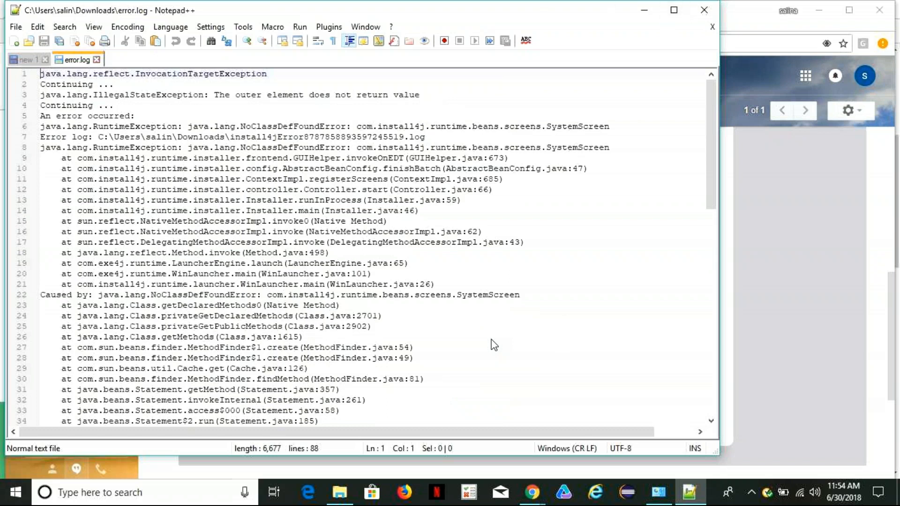
click(491, 340)
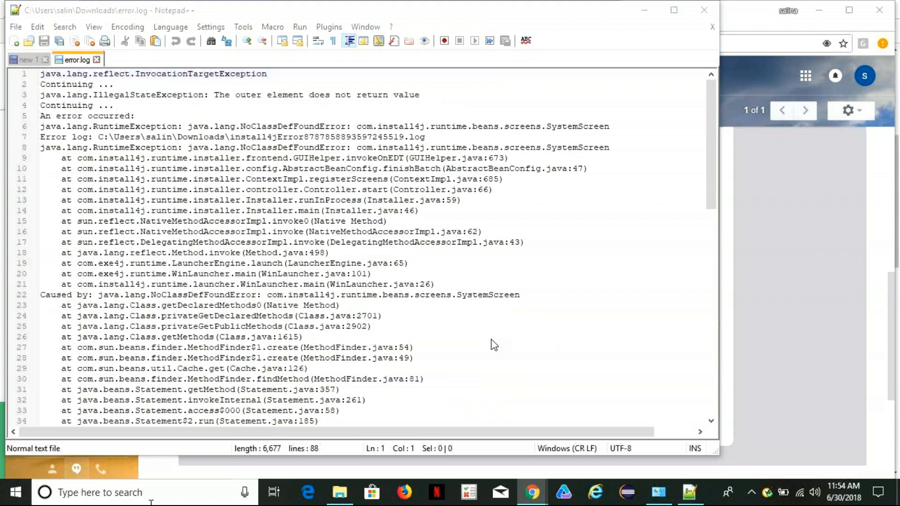
Search Windows for the Command Prompt and open it.
click(61, 501)
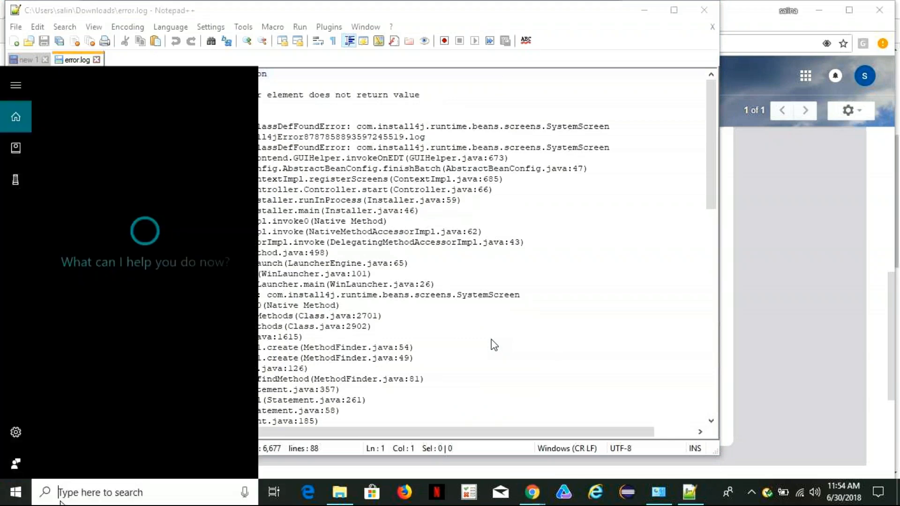
text(cmv)
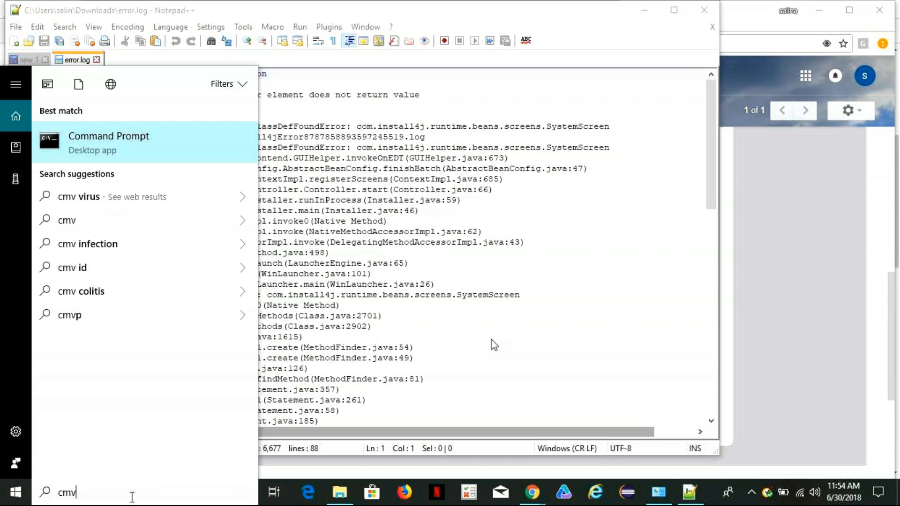
key(Return)
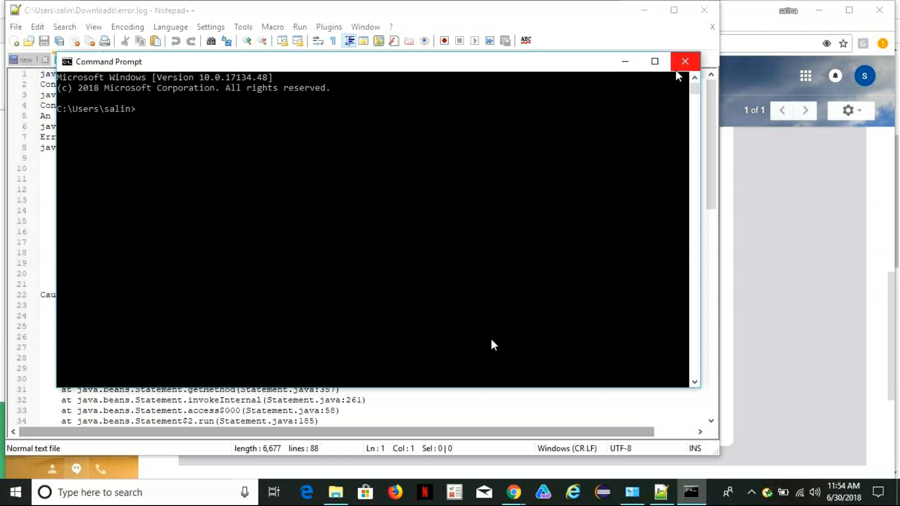
Try to check the installed Java version by running the command Java-Virsion.
text(Java-V)
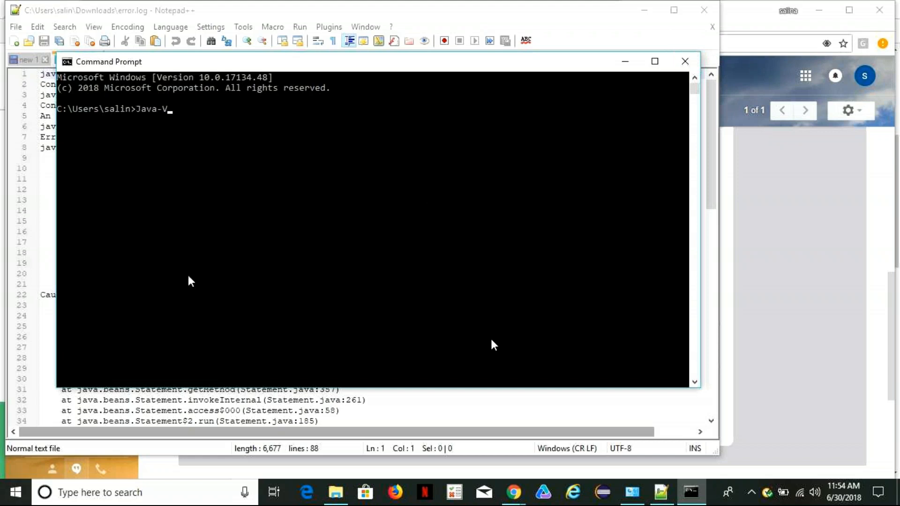
text(irsion)
key(Return)
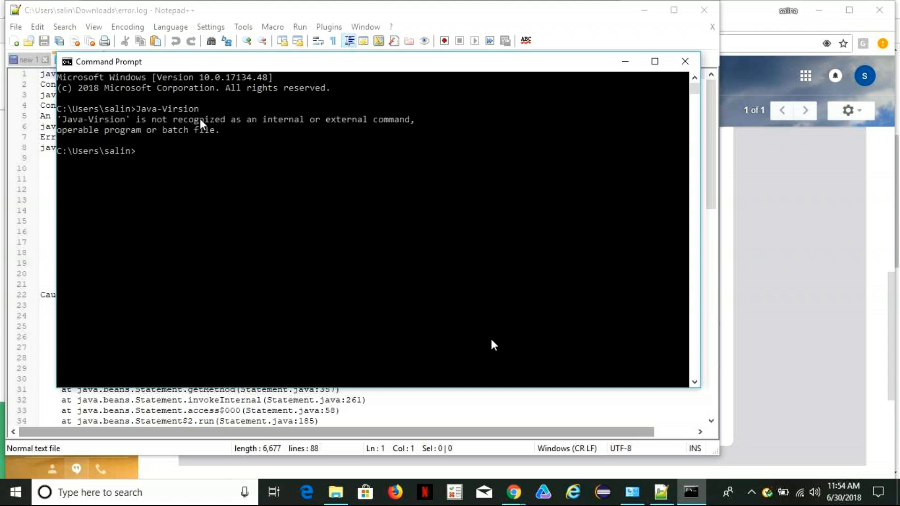
Try to query the Java version with the command Java-Version, and rerun the earlier Java-Virsion command.
text(VEr)
key(BackSpace)
key(BackSpace)
text(Er)
key(BackSpace)
key(BackSpace)
key(BackSpace)
text(Java)
key(BackSpace)
text(-)
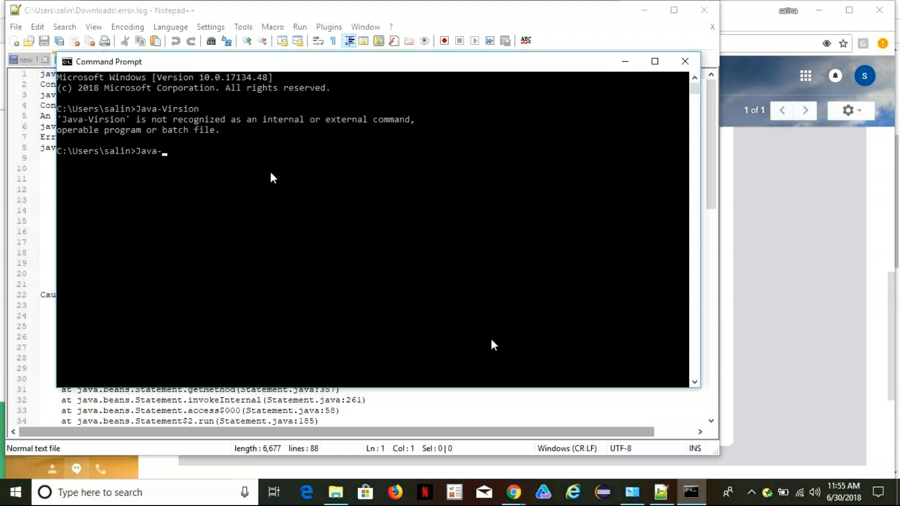
text(Version)
key(Return)
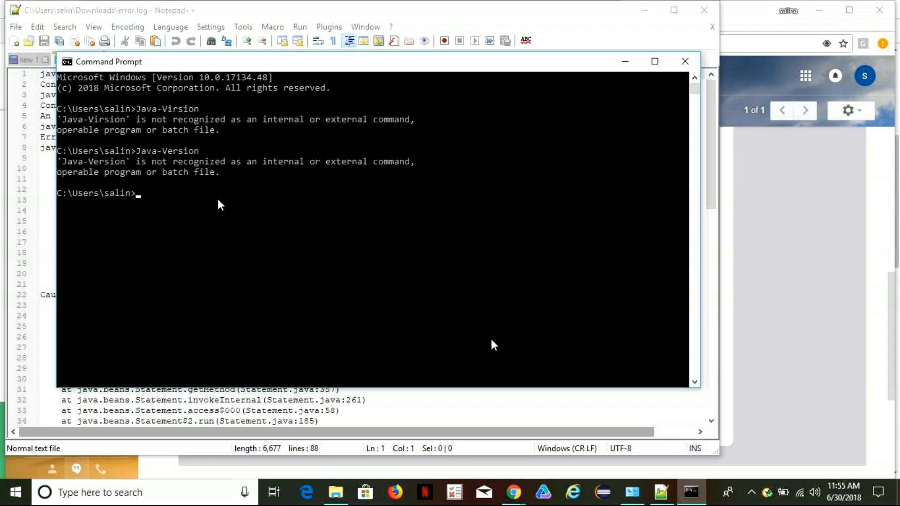
key(Up)
key(Up)
key(Return)
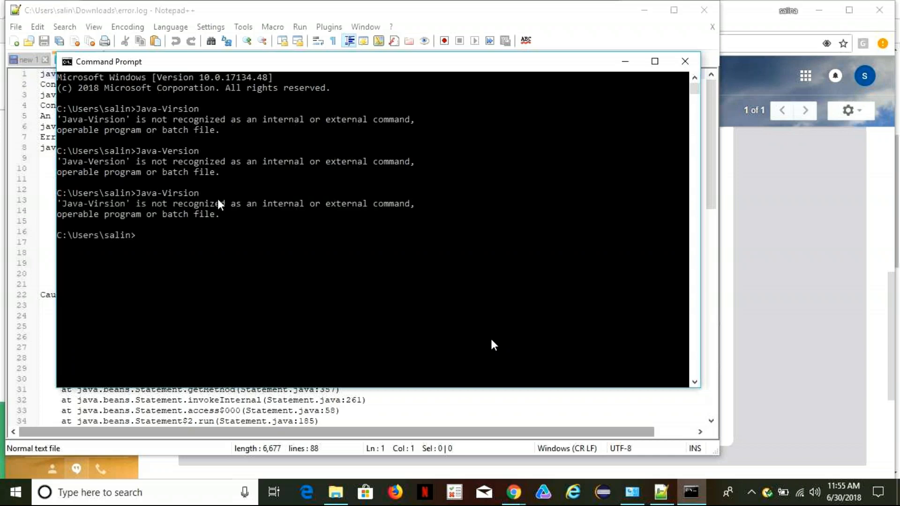
Check the installed Java version by running java -version, and close the Command Prompt.
text(java- version)
key(BackSpace)
key(BackSpace)
key(BackSpace)
key(BackSpace)
key(BackSpace)
key(BackSpace)
key(BackSpace)
text(-version)
key(Return)
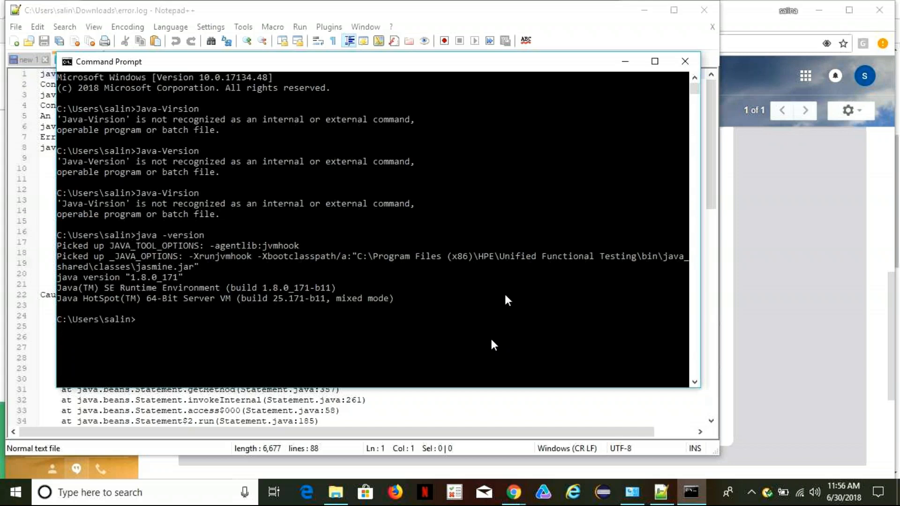
click(689, 63)
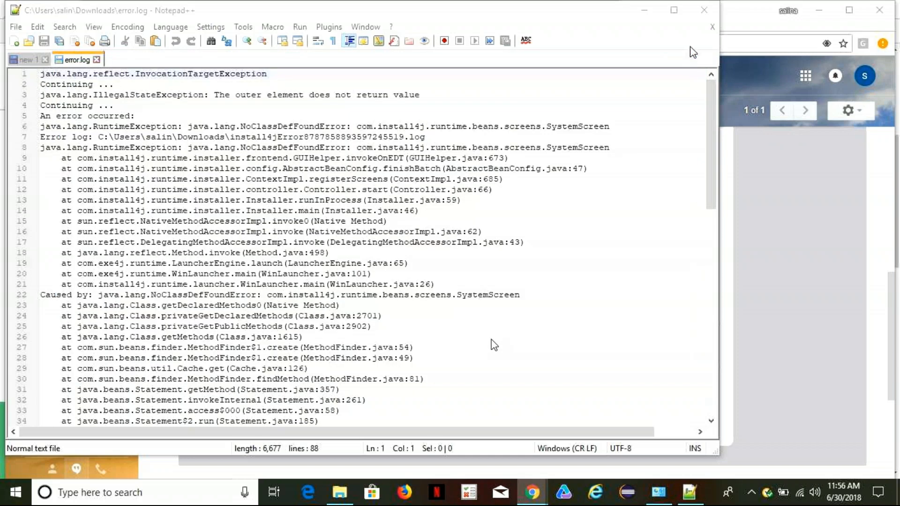
Close Notepad++, and view the error text document from the Downloads folder in Notepad before closing it.
click(704, 9)
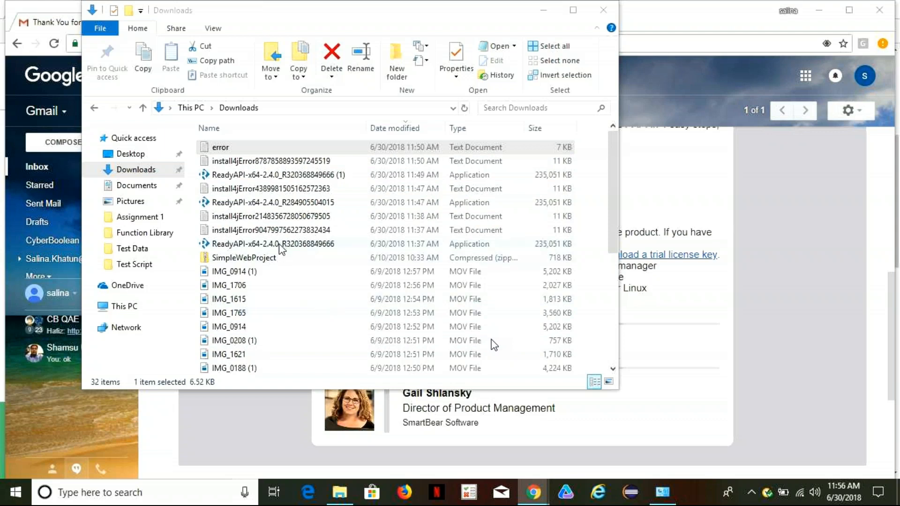
right_click(230, 150)
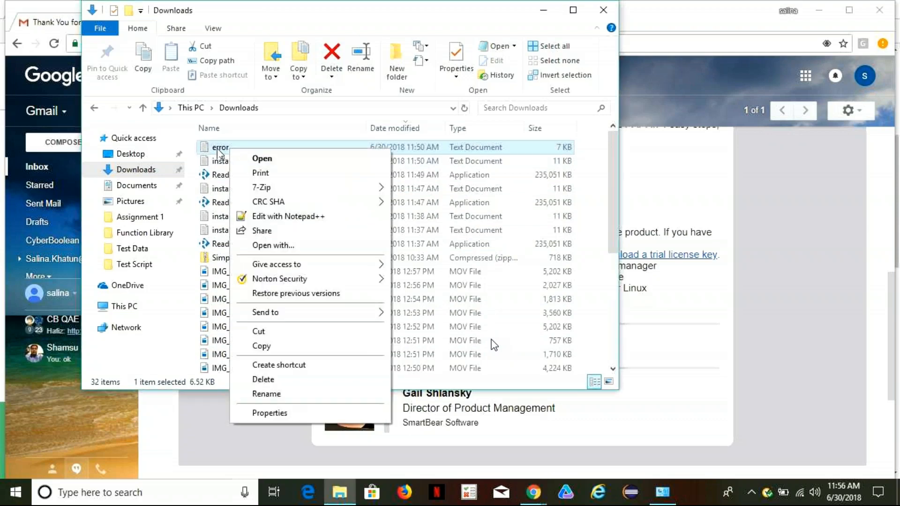
double_click(220, 148)
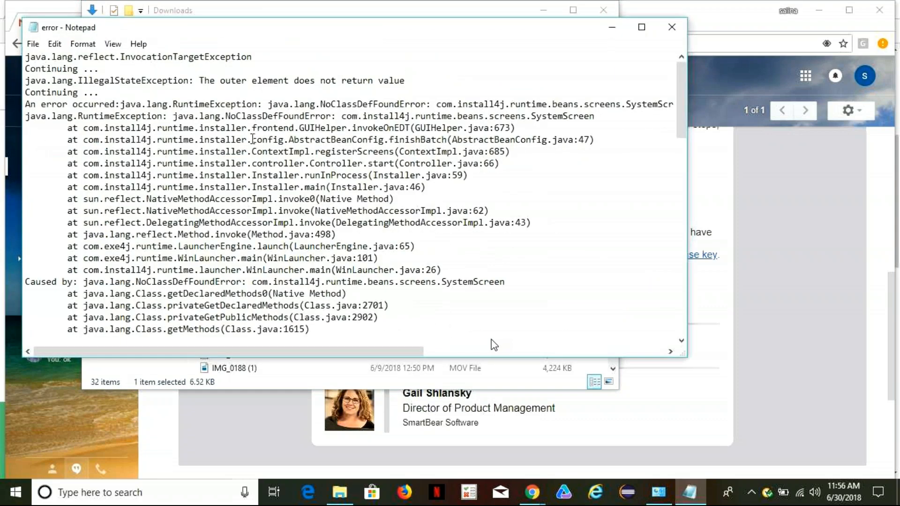
click(675, 21)
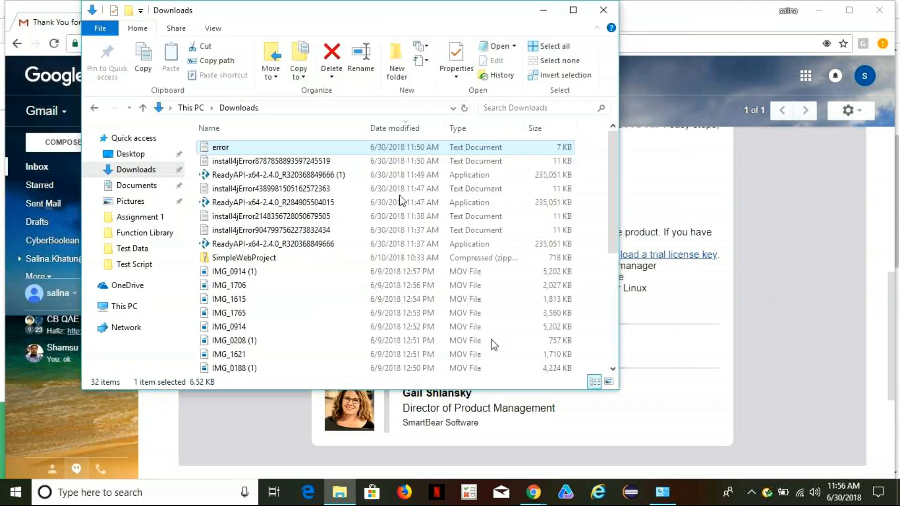
click(231, 205)
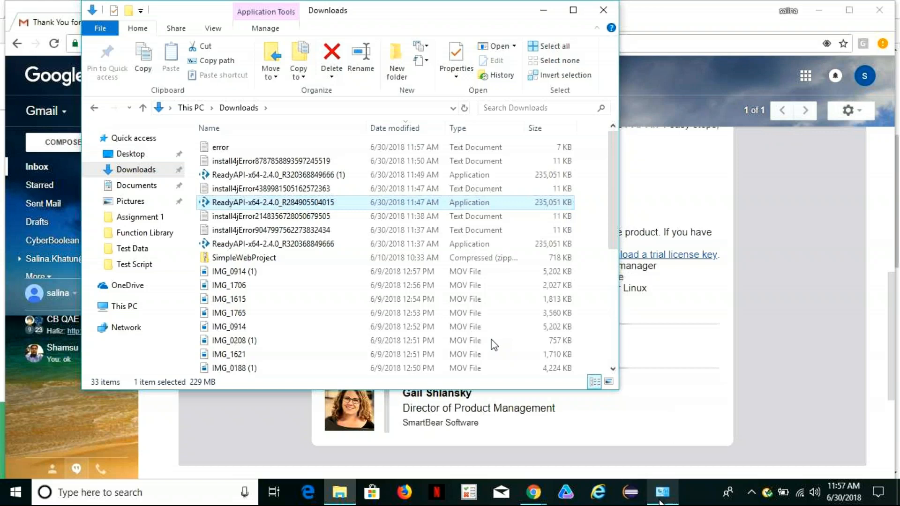
mouse_move(659, 502)
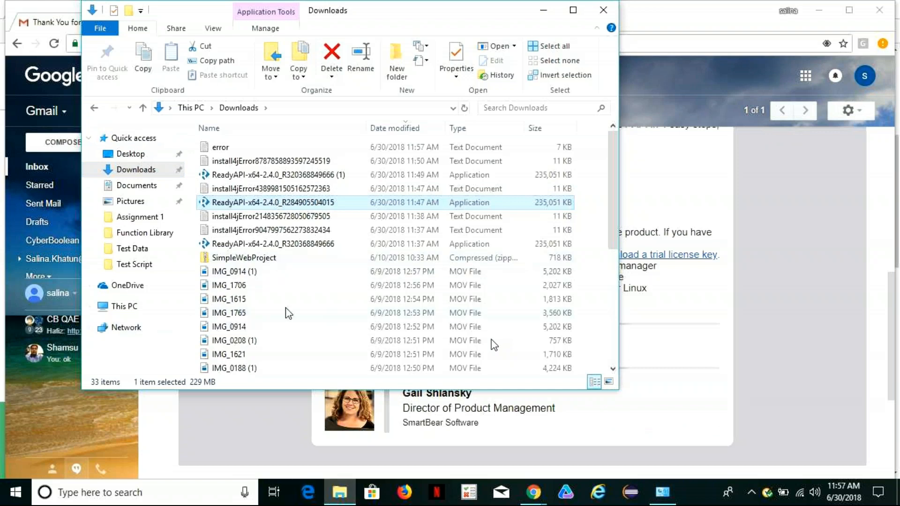
double_click(253, 164)
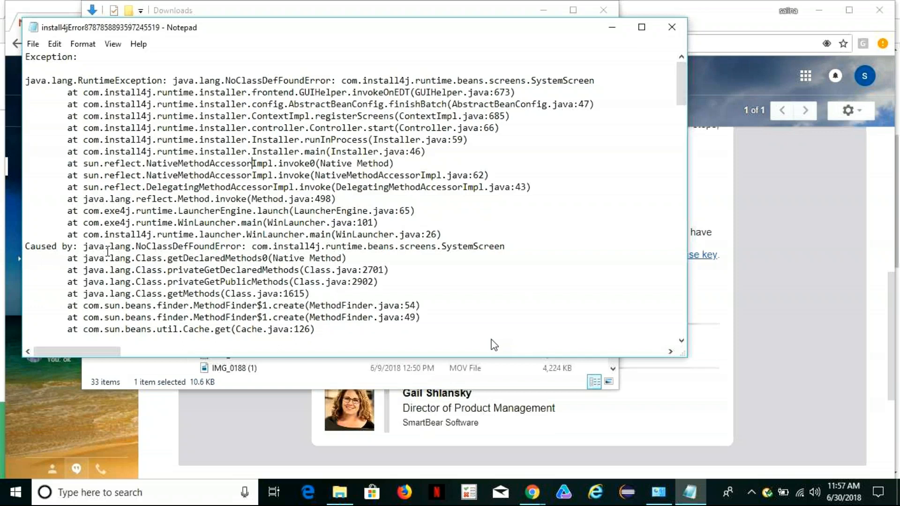
drag(25, 247, 513, 250)
key(super+c)
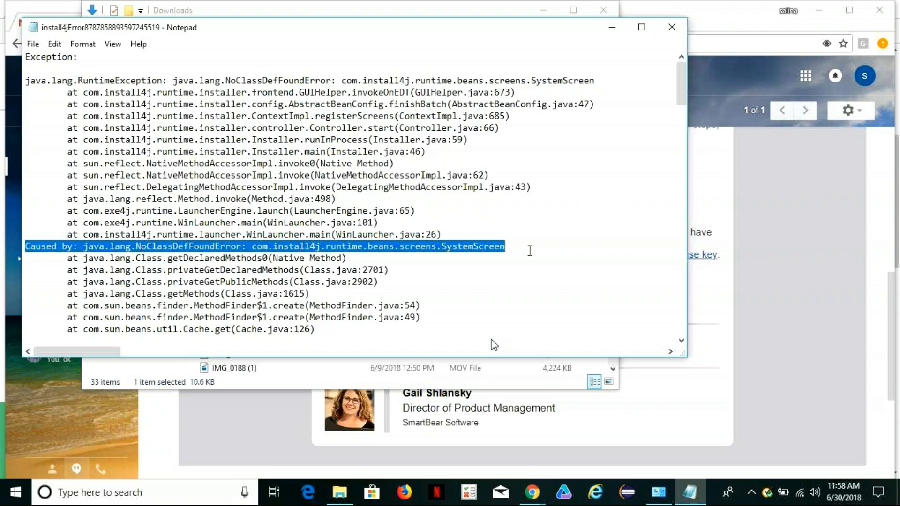
Switch to Chrome and search in a new tab for "Caused by: java.lang.NoClassDefFoundError: com.install4j.runtime.beans.screens.SystemScreen".
click(531, 492)
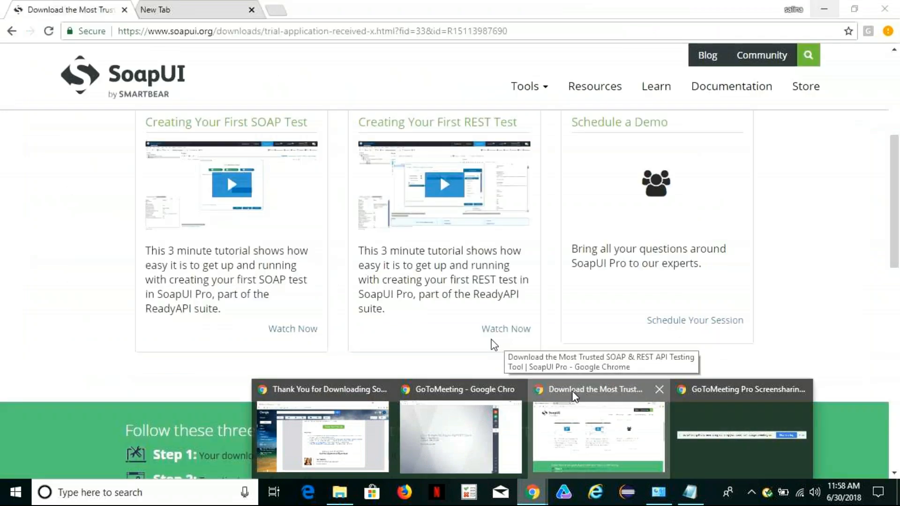
click(573, 398)
click(282, 10)
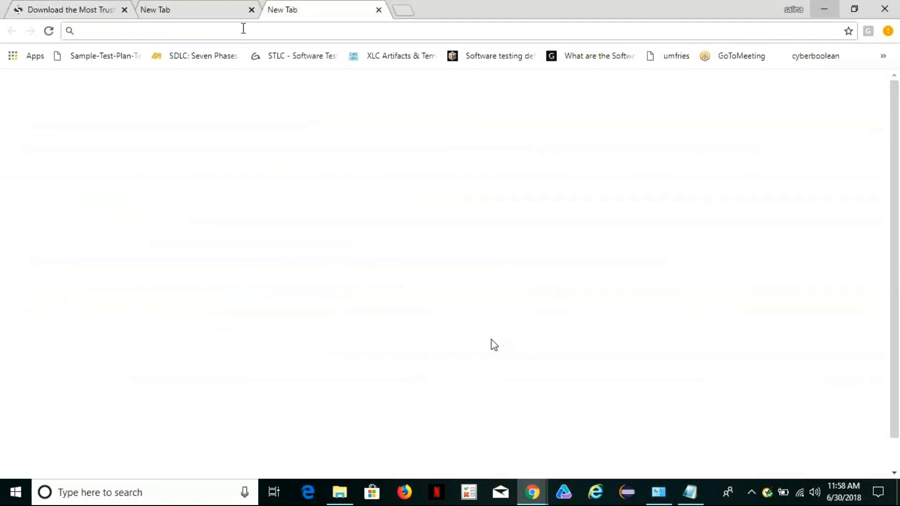
right_click(243, 28)
click(291, 97)
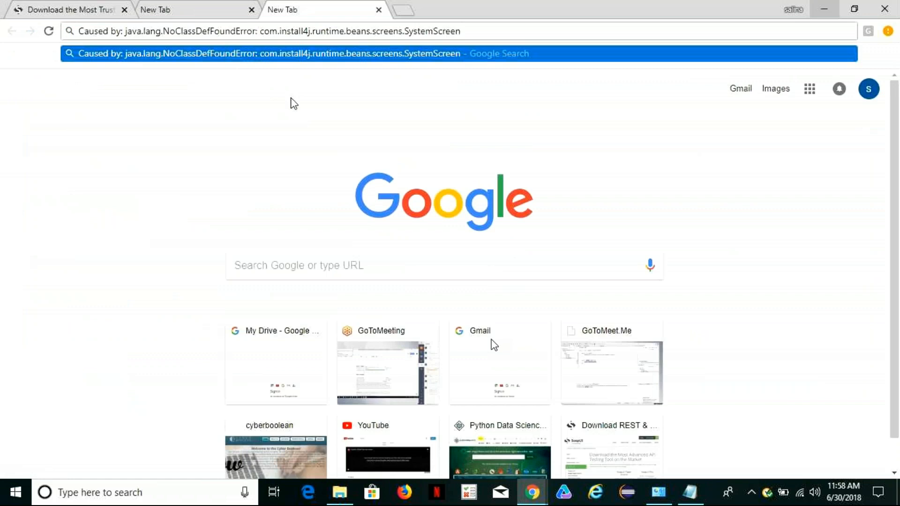
key(Return)
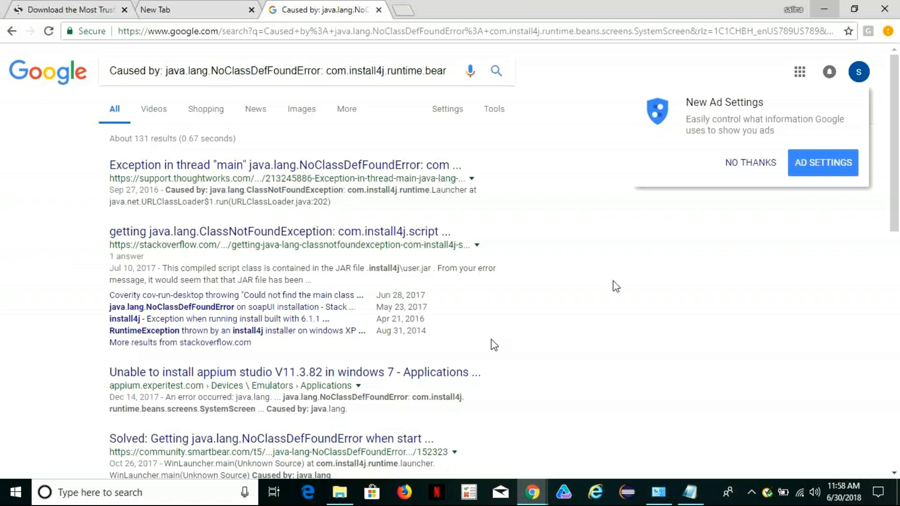
Open the ThoughtWorks support article on the NoClassDefFoundError and read through its Problem and Resolution sections.
click(319, 170)
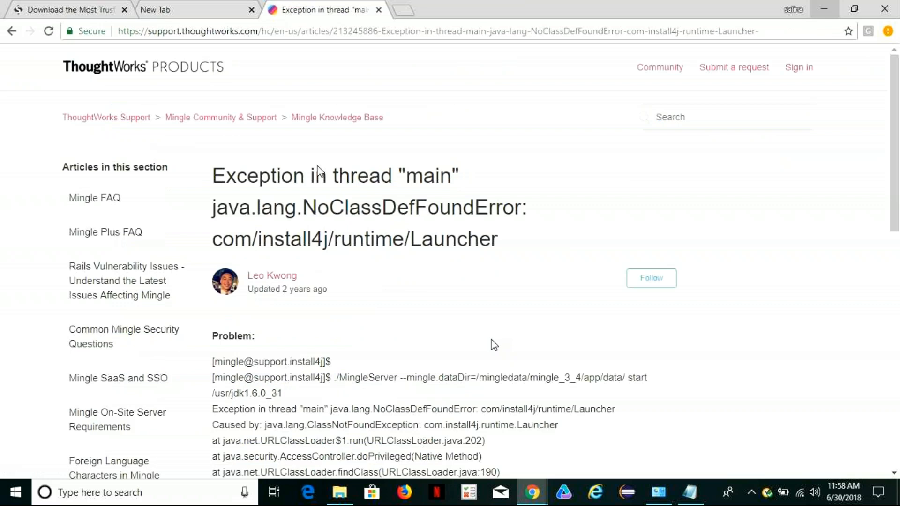
scroll(494, 345, down, 2)
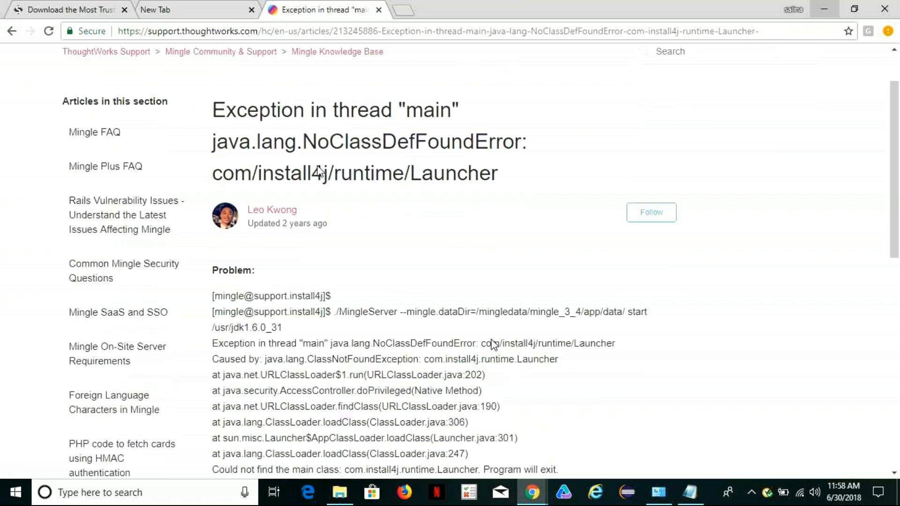
scroll(493, 345, down, 2)
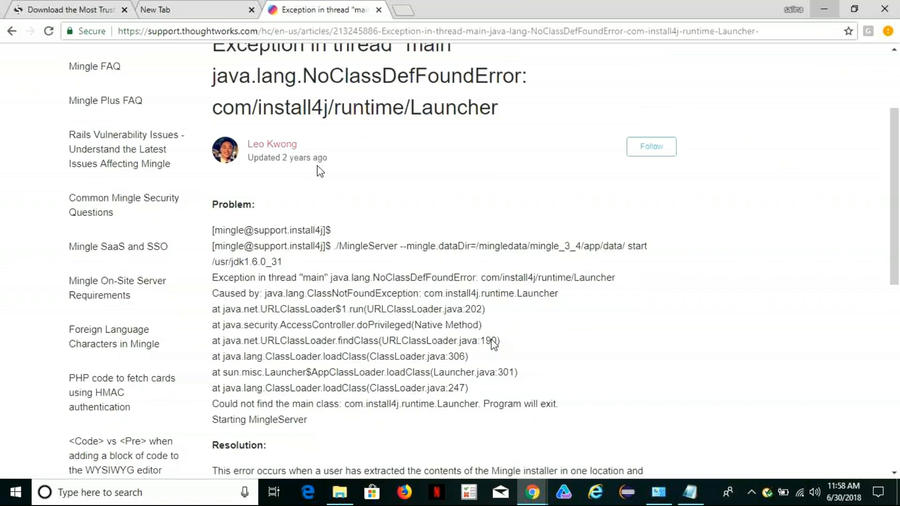
scroll(493, 344, down, 2)
scroll(494, 344, down, 2)
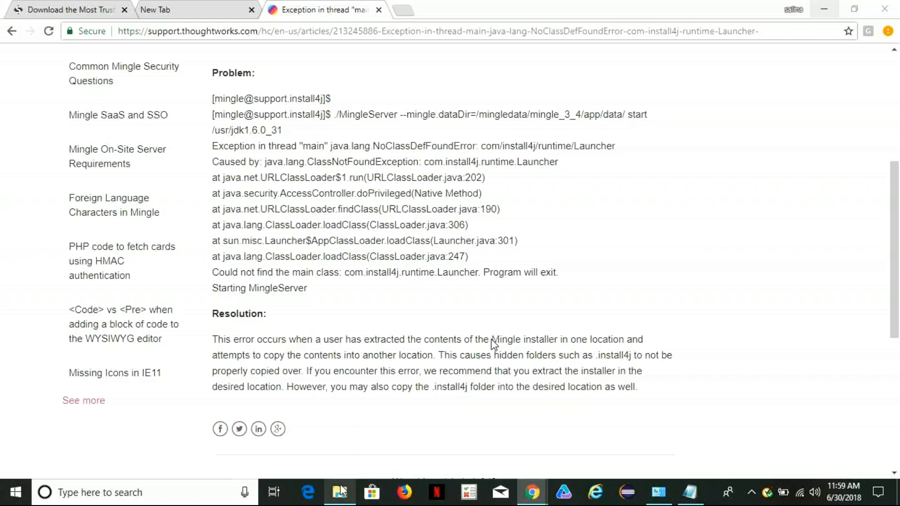
Switch to File Explorer, reload the Downloads folder and select the error text document.
click(340, 492)
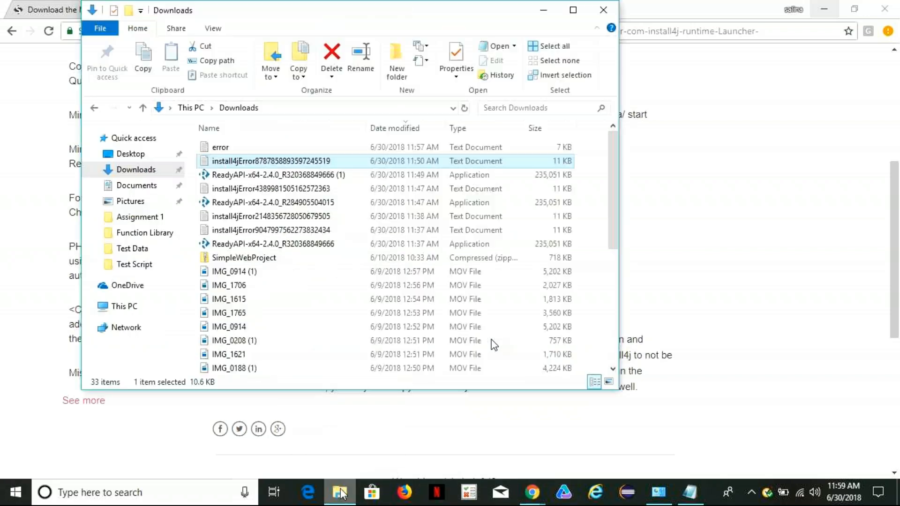
click(134, 172)
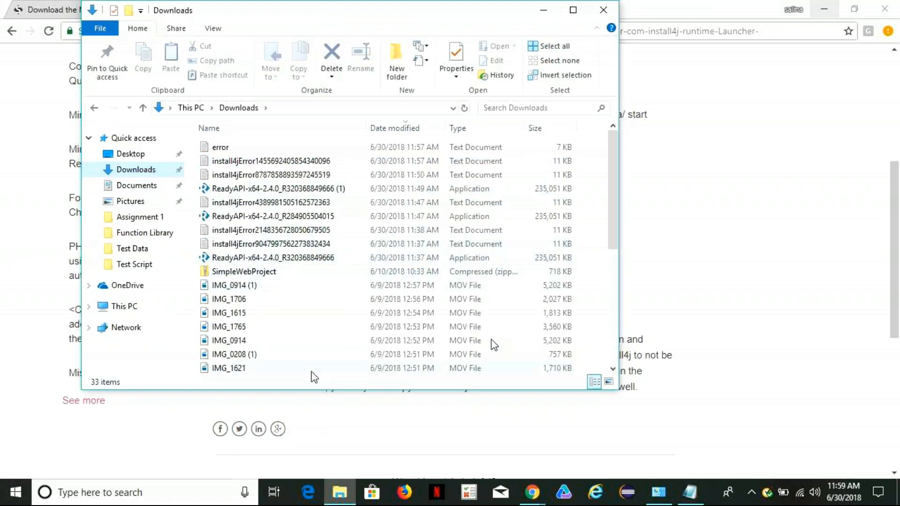
click(224, 151)
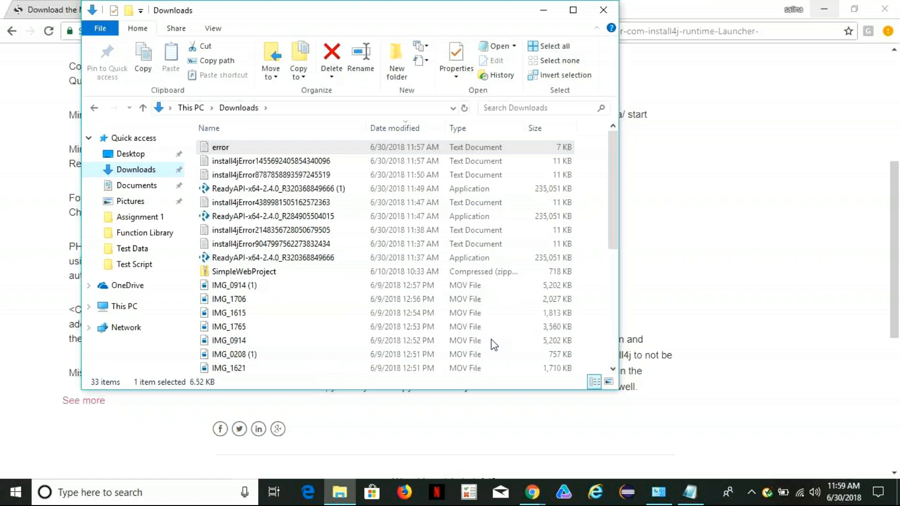
click(229, 145)
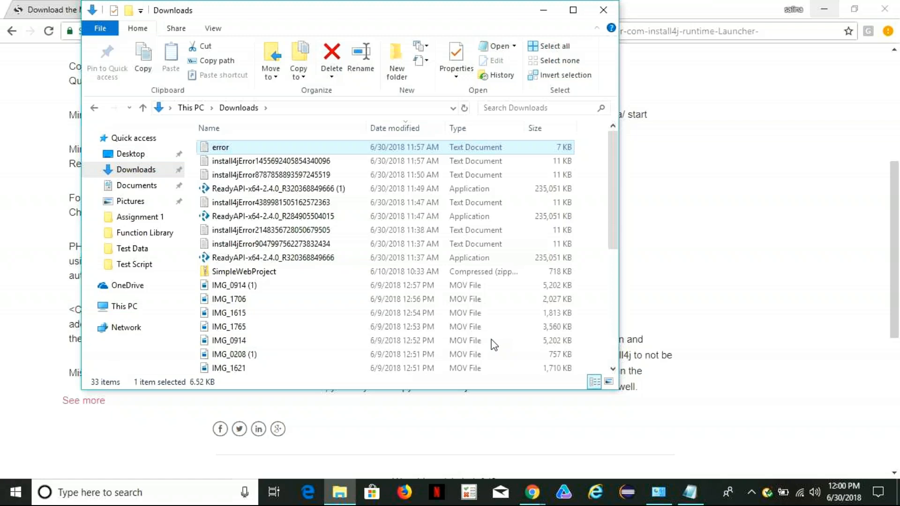
key(alt+Tab)
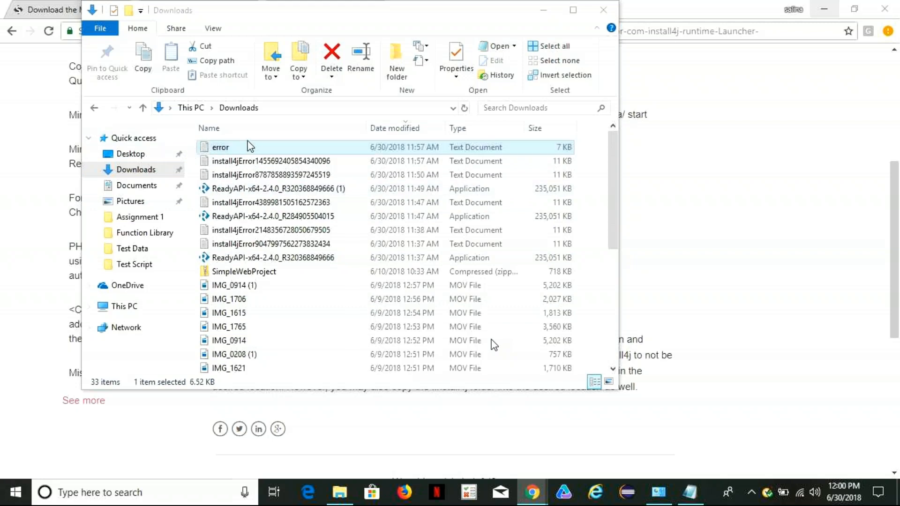
drag(249, 146, 253, 153)
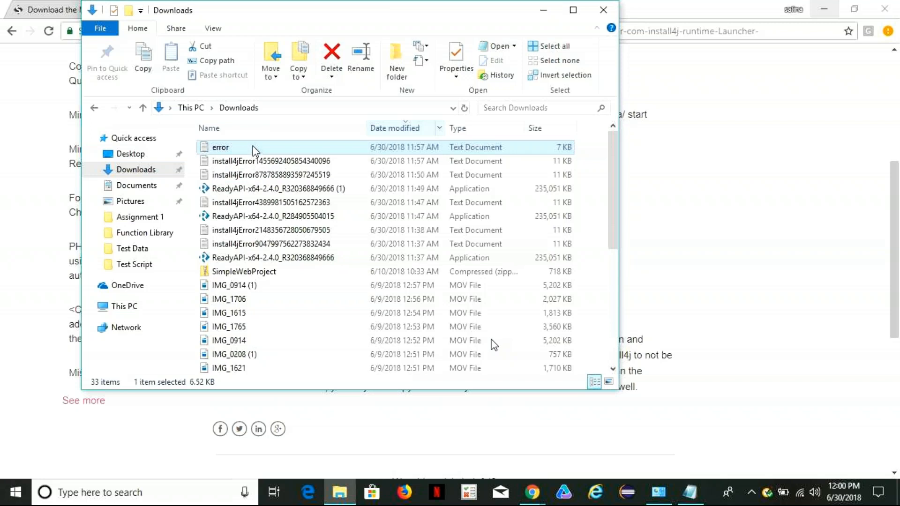
key(Down)
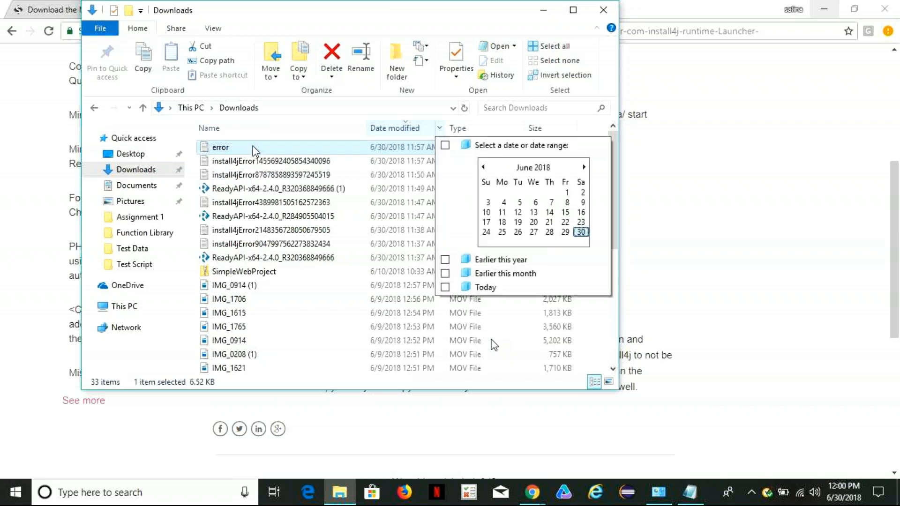
click(255, 190)
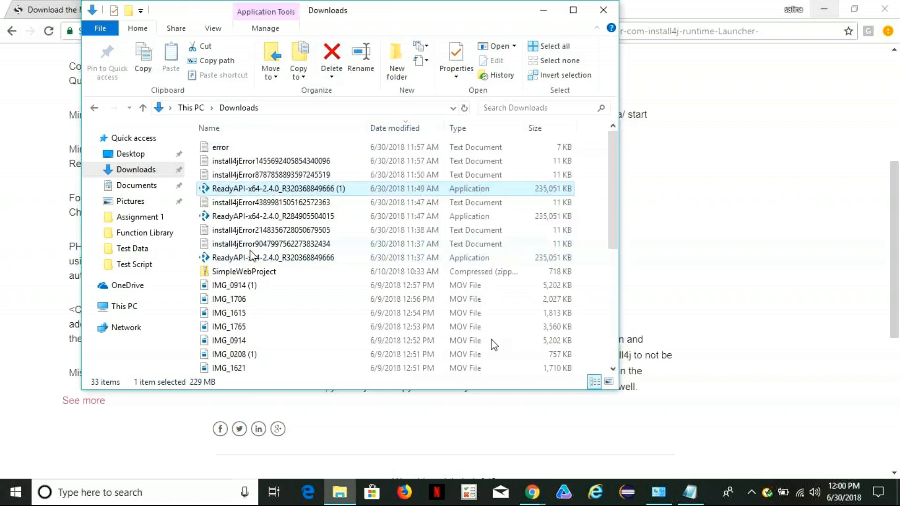
Permanently delete all the error text documents and ReadyAPI-x64-2.4.0 installers from the Downloads folder, and close File Explorer.
double_click(243, 258)
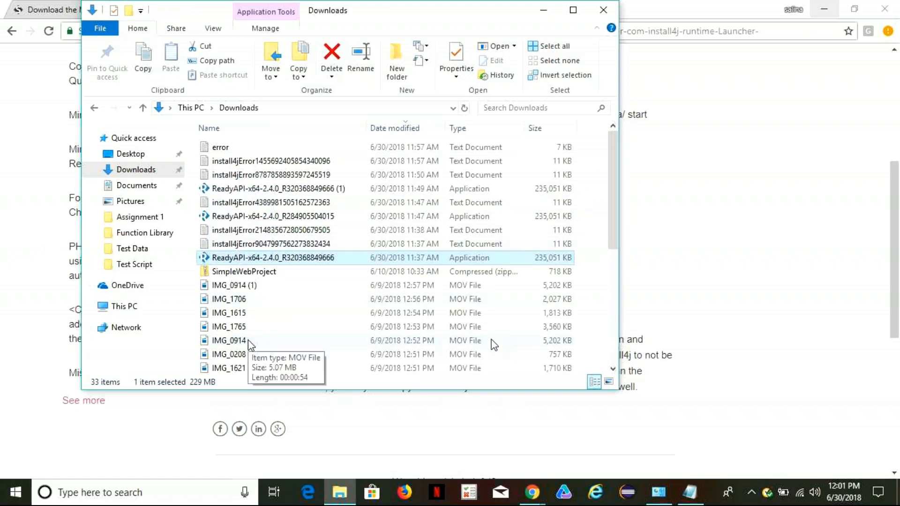
key(shift+Up)
key(shift+Up)
key(shift+Up)
key(shift+Up)
key(shift+Up)
key(shift+Up)
key(shift+Up)
key(shift+Up)
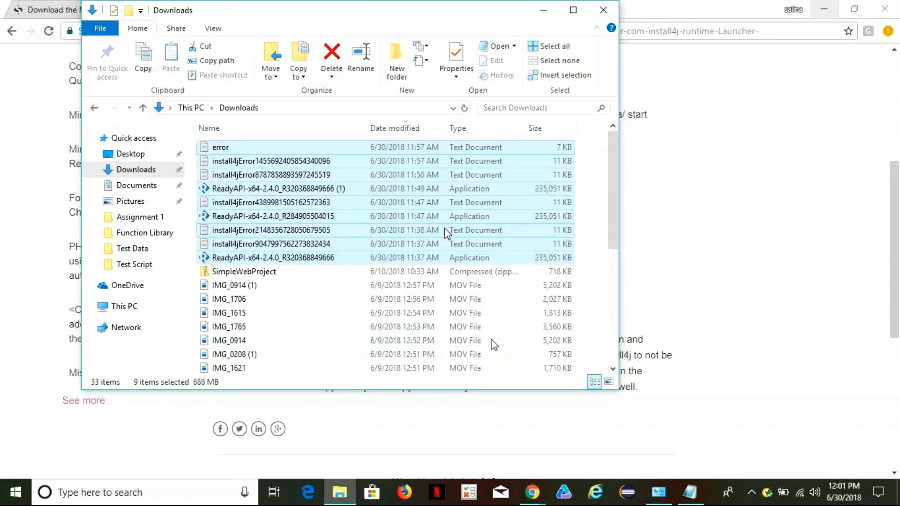
click(334, 73)
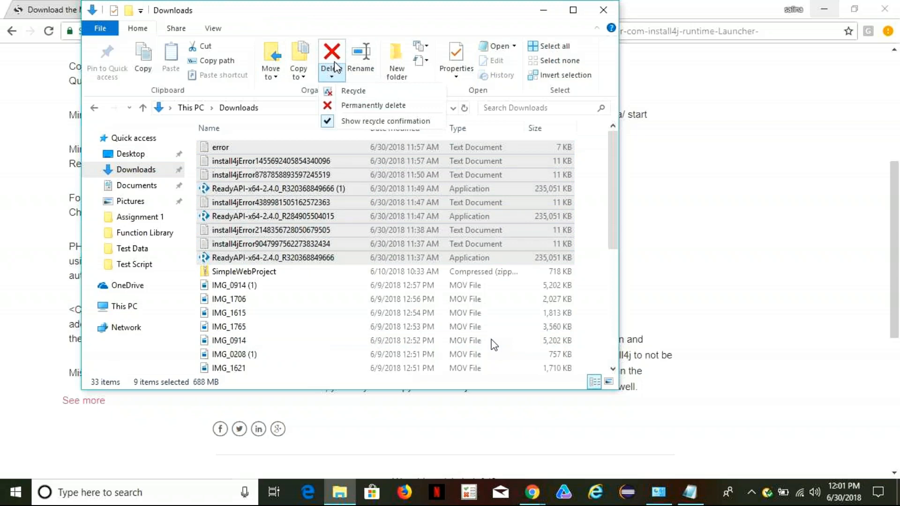
click(362, 105)
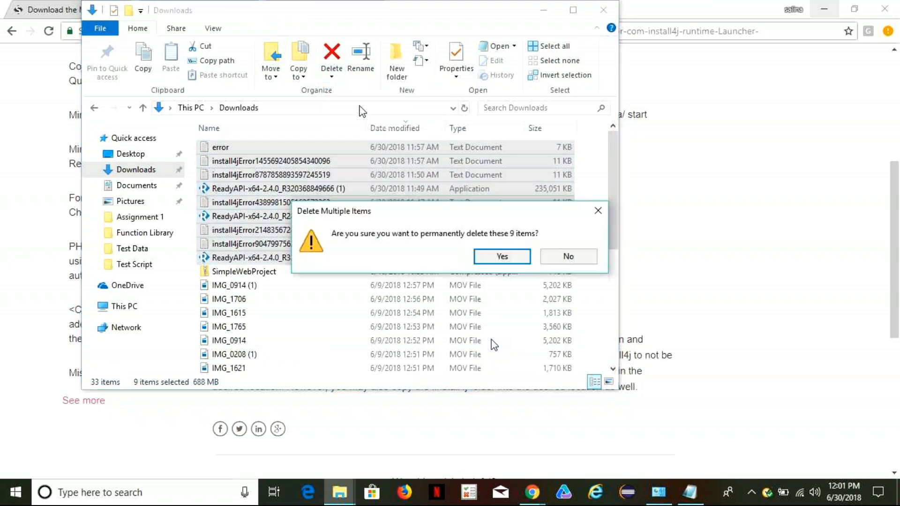
click(502, 257)
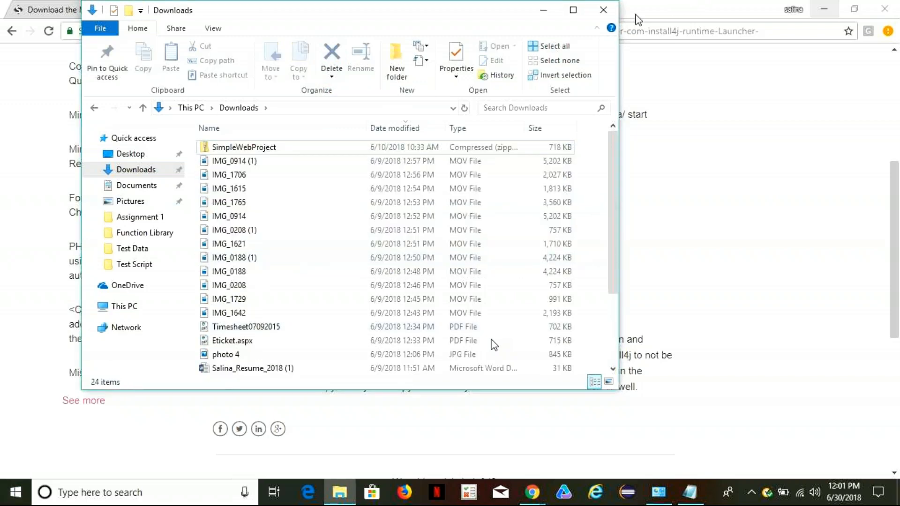
click(602, 15)
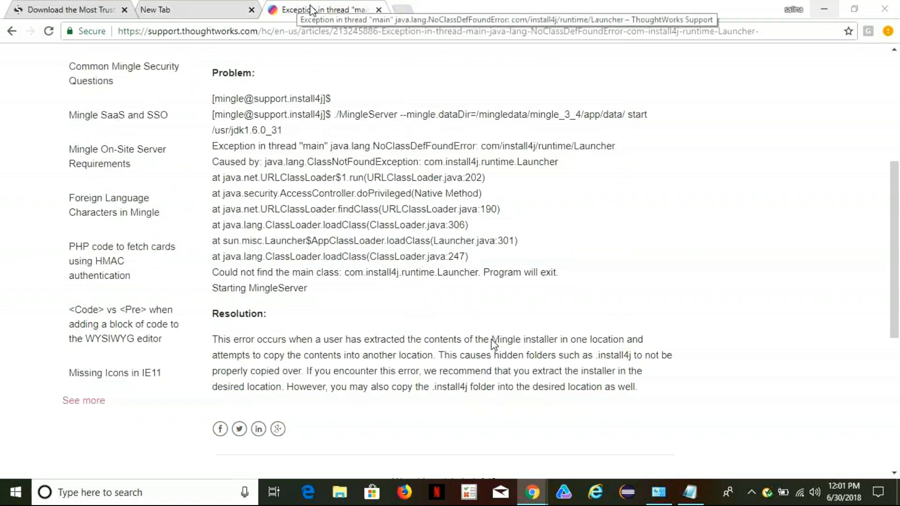
Close the ThoughtWorks article and SoapUI download tabs in Chrome, and open Google Drive in the remaining tab.
click(378, 10)
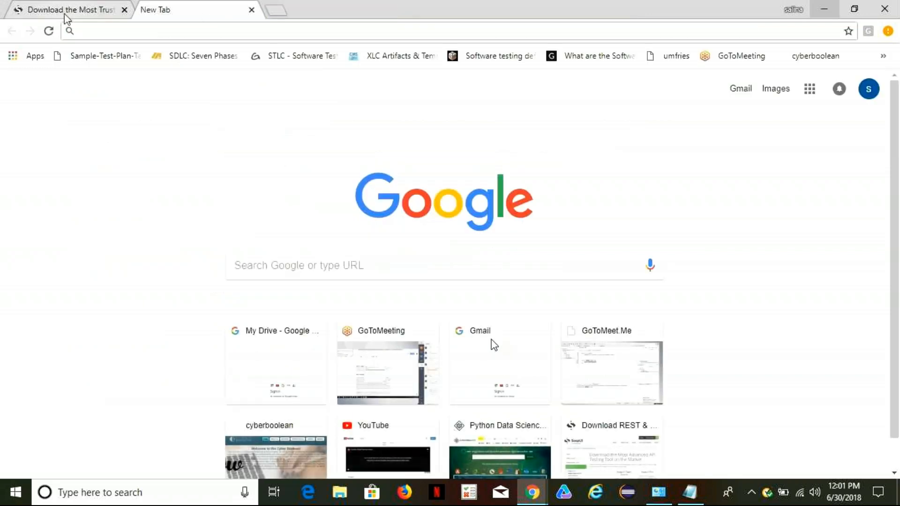
click(45, 14)
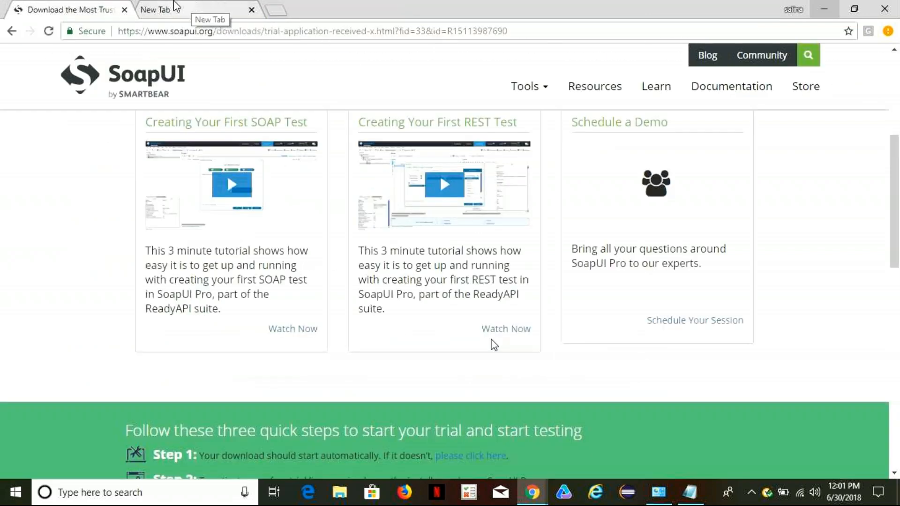
click(125, 10)
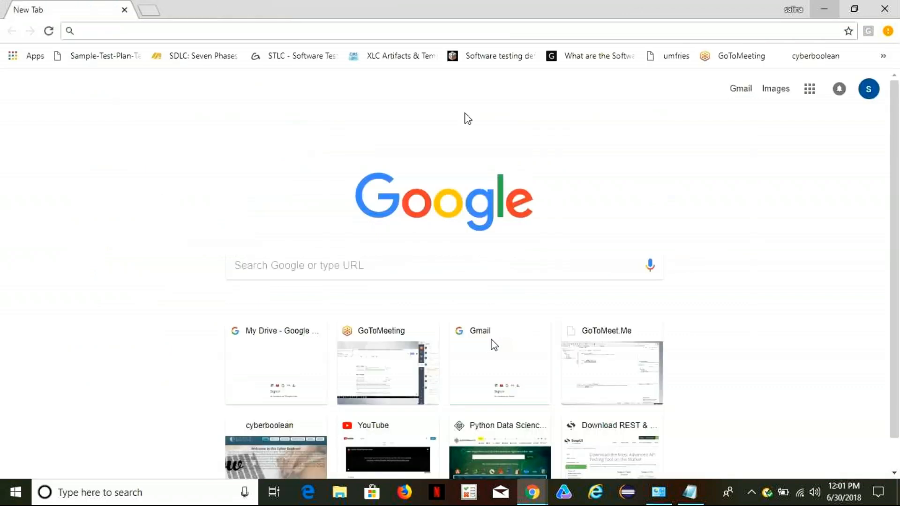
click(809, 89)
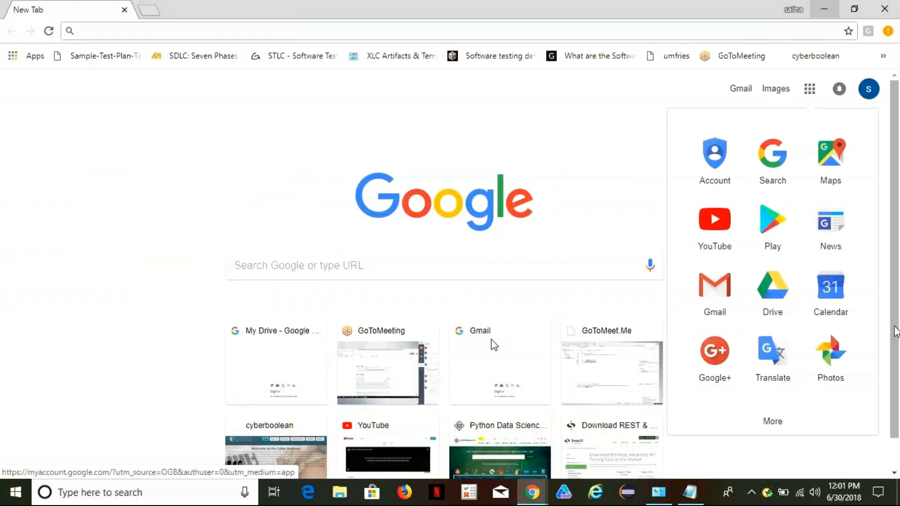
click(779, 300)
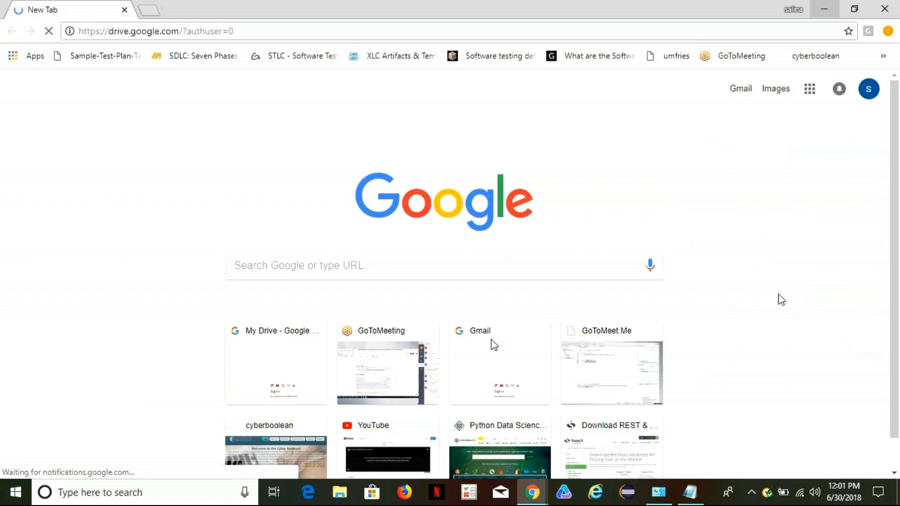